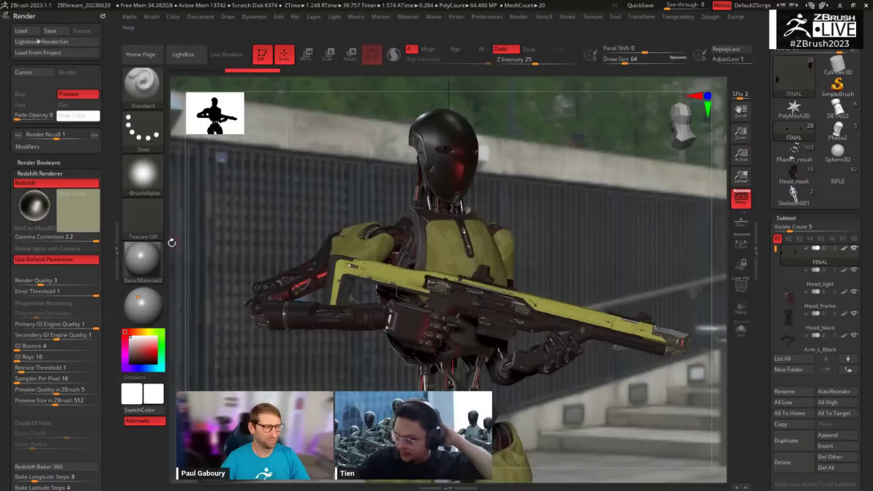
Step: Recall the second stored render of the robot holding the rifle
{"action": "left_click", "coordinate": [95, 135]}
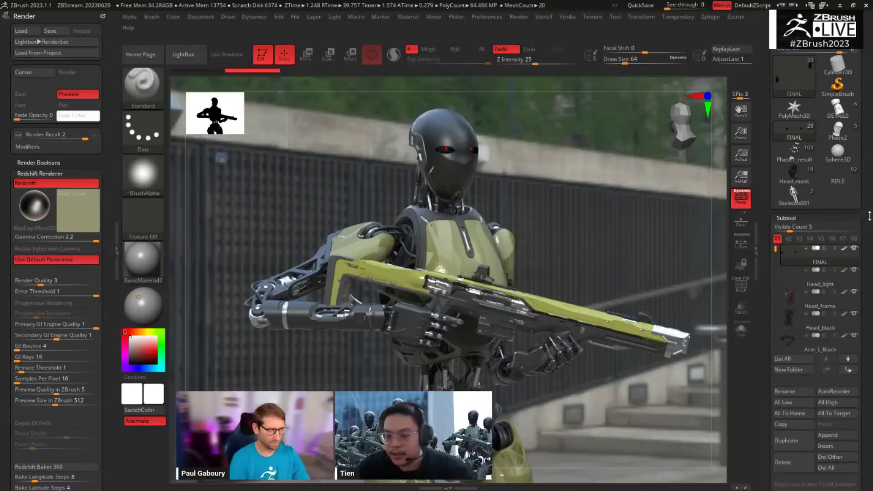
{"action": "left_click_drag", "start_coordinate": [870, 212], "coordinate": [863, 232]}
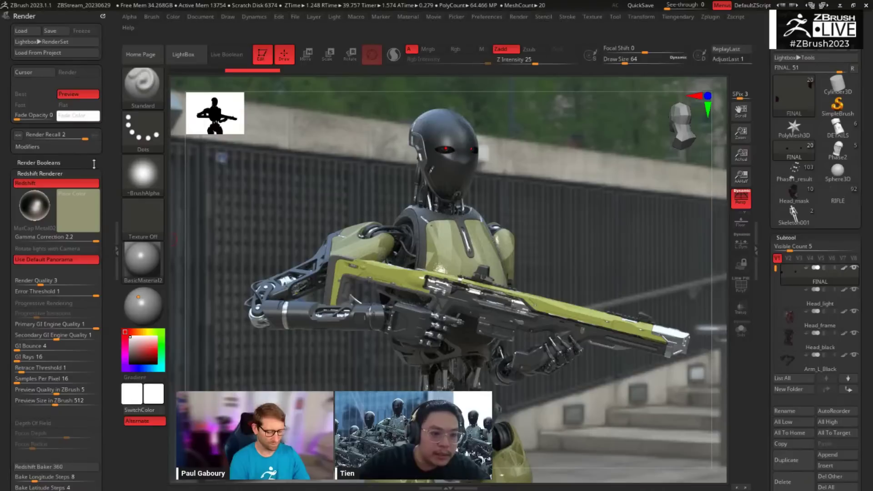
Step: Turn off the panorama background in the light settings
{"action": "left_click", "coordinate": [53, 173]}
{"action": "left_click_drag", "start_coordinate": [84, 272], "coordinate": [88, 139]}
{"action": "left_click", "coordinate": [40, 231]}
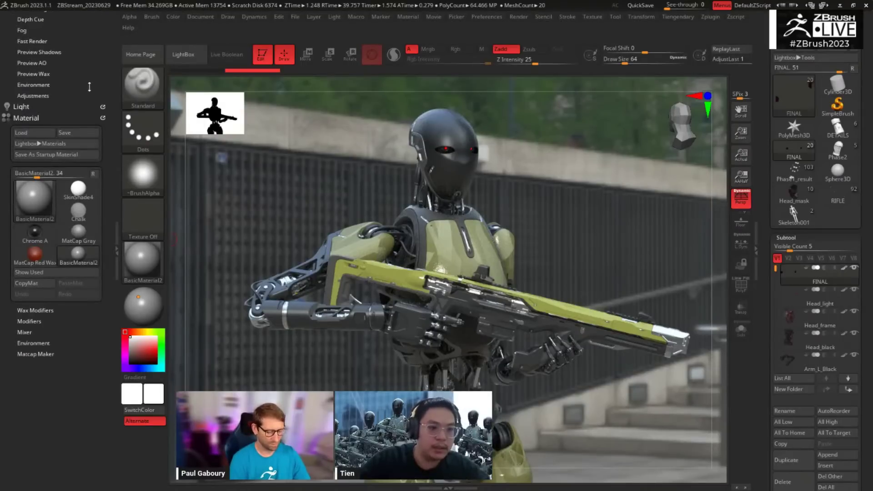
{"action": "left_click_drag", "start_coordinate": [89, 93], "coordinate": [94, 117]}
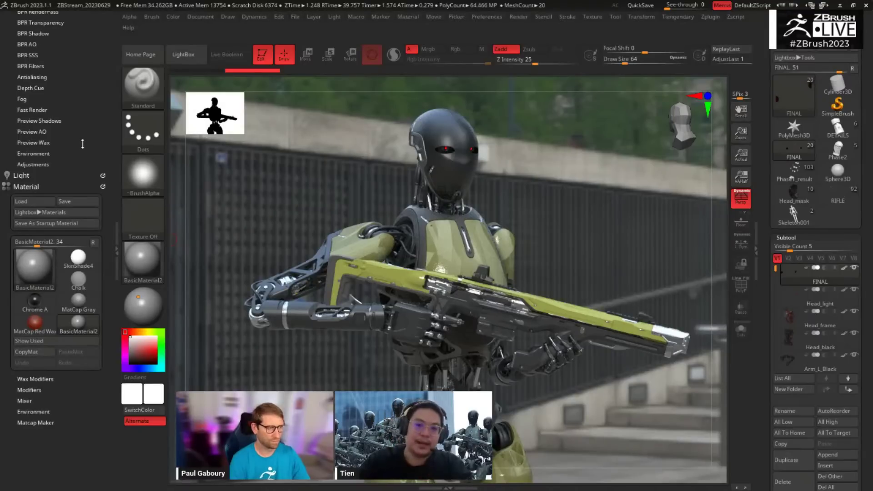
{"action": "left_click_drag", "start_coordinate": [81, 141], "coordinate": [75, 186]}
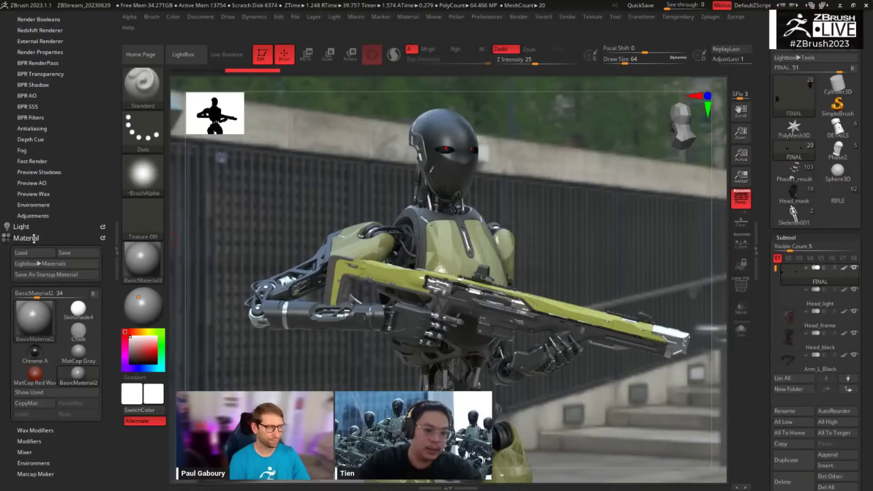
{"action": "left_click_drag", "start_coordinate": [34, 238], "coordinate": [35, 215]}
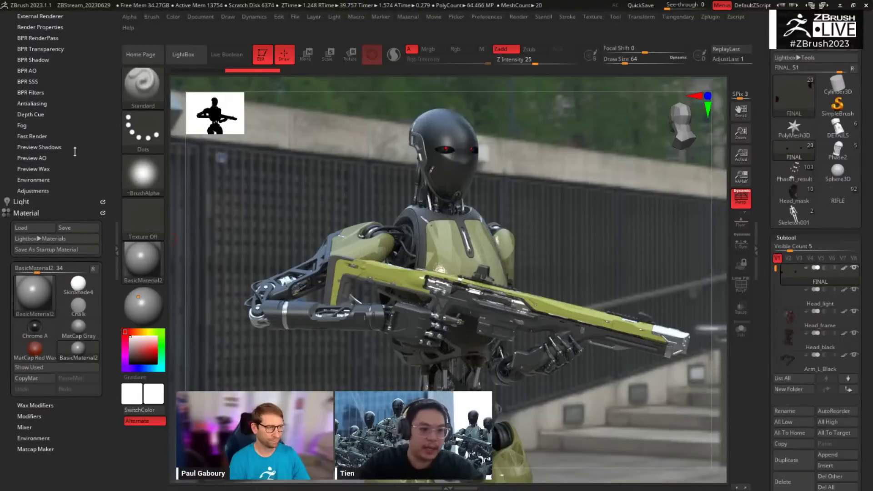
{"action": "left_click_drag", "start_coordinate": [75, 151], "coordinate": [74, 190]}
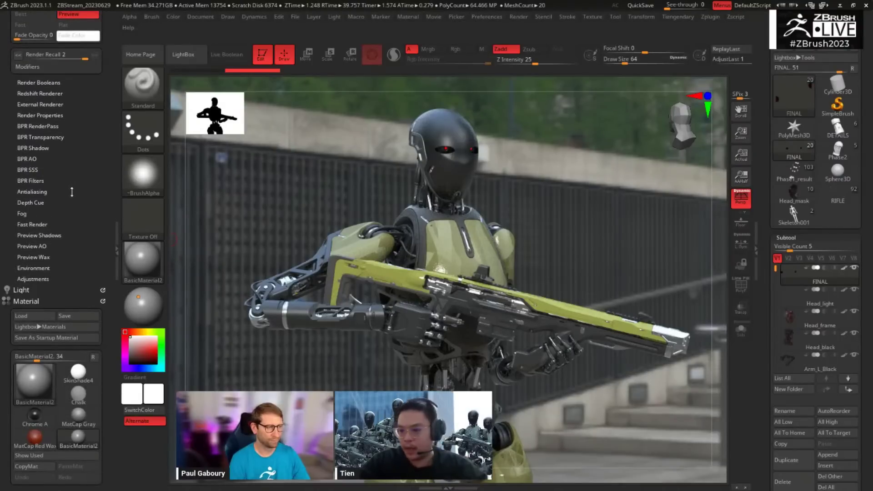
{"action": "left_click_drag", "start_coordinate": [76, 151], "coordinate": [75, 198]}
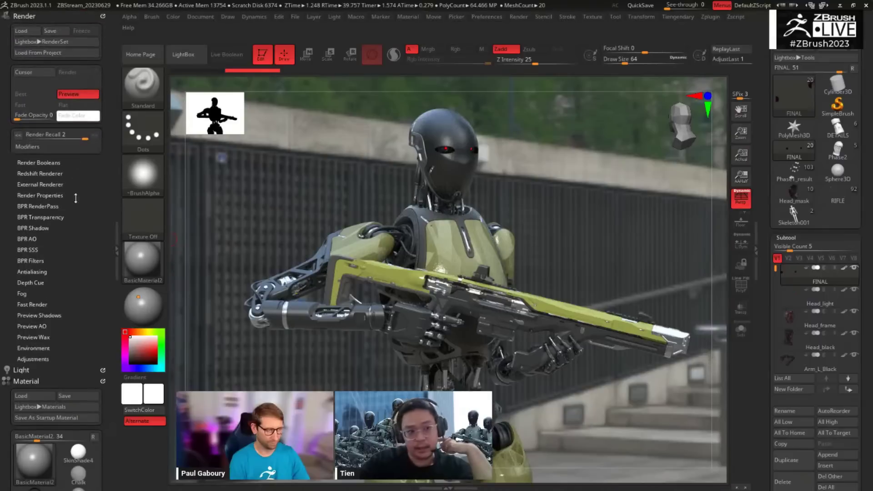
{"action": "left_click", "coordinate": [29, 370]}
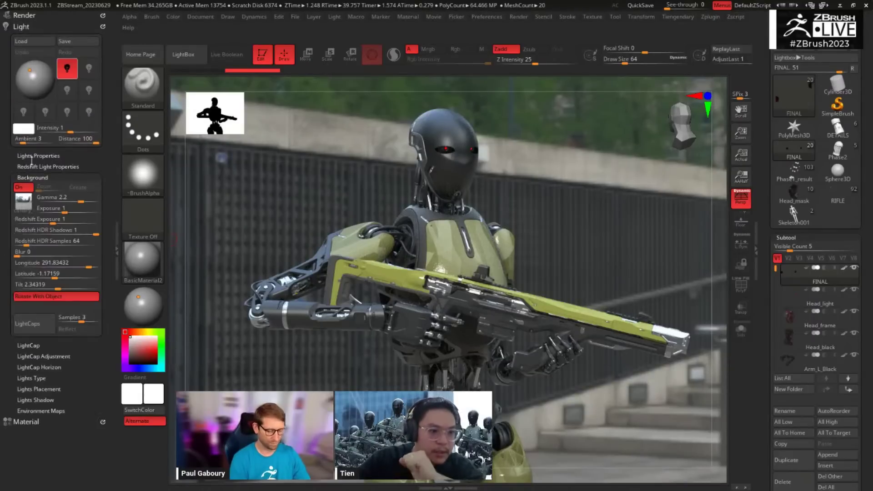
{"action": "left_click", "coordinate": [24, 188]}
Step: Review the Redshift light properties, including the shadow option
{"action": "left_click", "coordinate": [46, 167]}
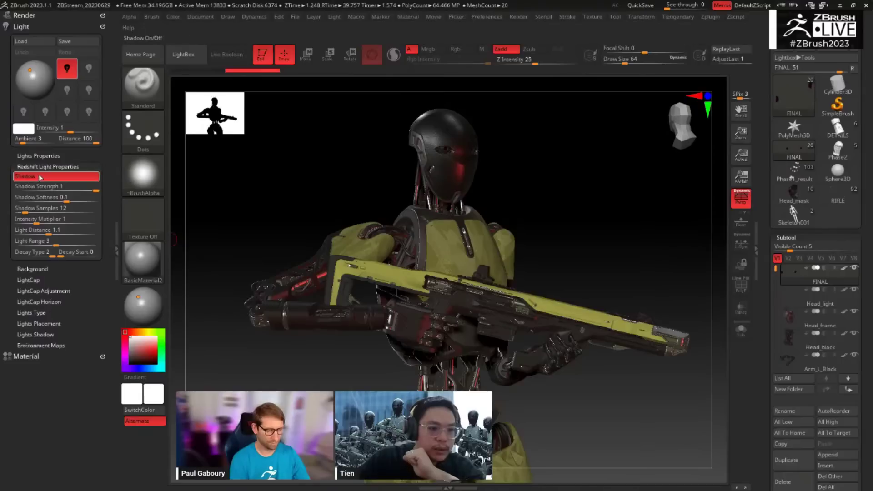
{"action": "left_click", "coordinate": [40, 178]}
{"action": "left_click", "coordinate": [40, 165]}
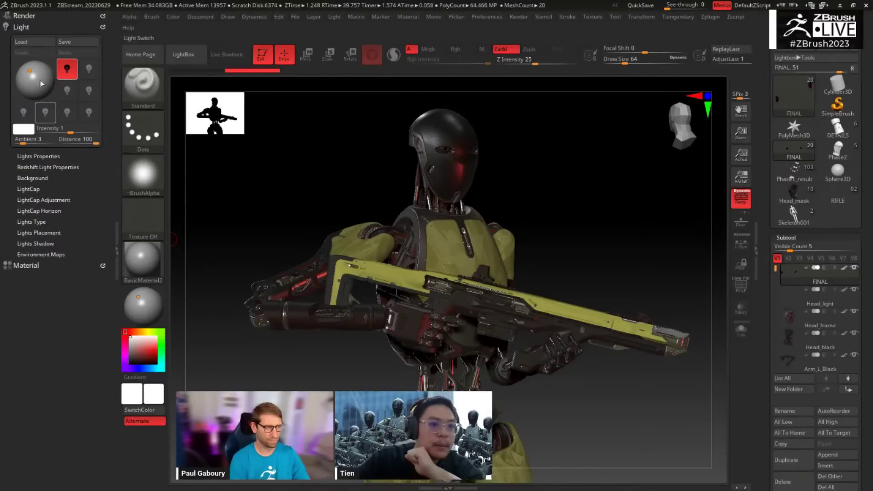
Step: Disable Redshift in the Redshift Renderer settings
{"action": "left_click", "coordinate": [24, 16]}
{"action": "left_click", "coordinate": [40, 173]}
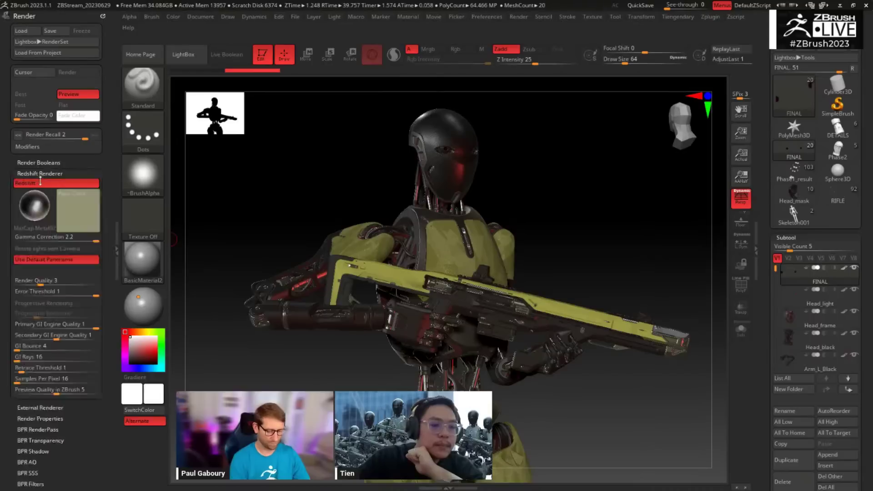
{"action": "left_click_drag", "start_coordinate": [37, 146], "coordinate": [38, 72]}
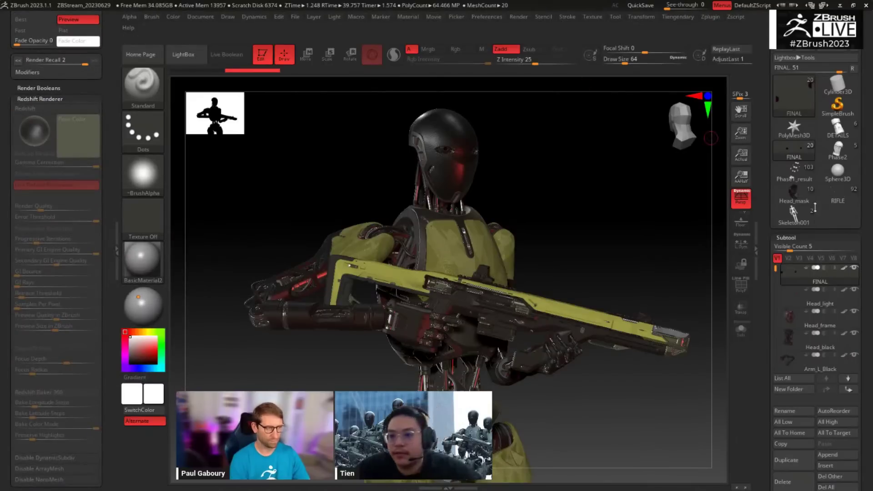
Step: Switch the active tool to Skeleton001, collapse the render settings area and show the mannequin at a slight angle
{"action": "left_click", "coordinate": [794, 218]}
{"action": "left_click_drag", "start_coordinate": [624, 328], "coordinate": [583, 306]}
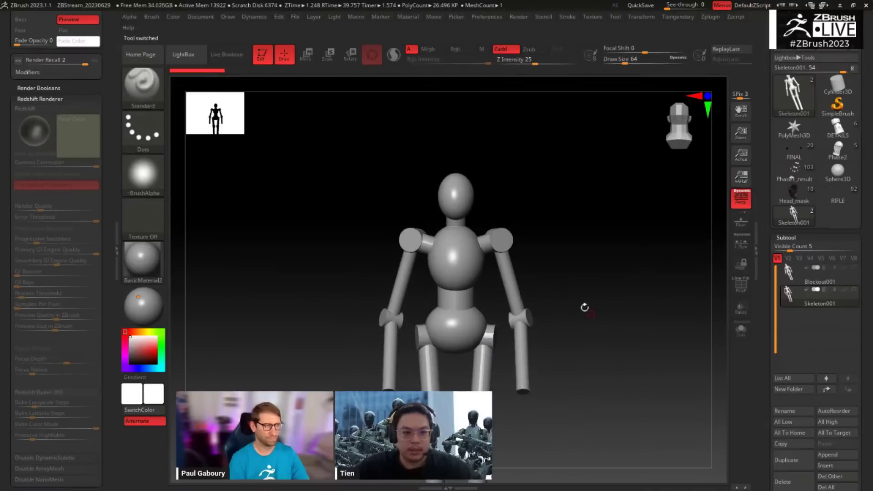
{"action": "left_click", "coordinate": [105, 258]}
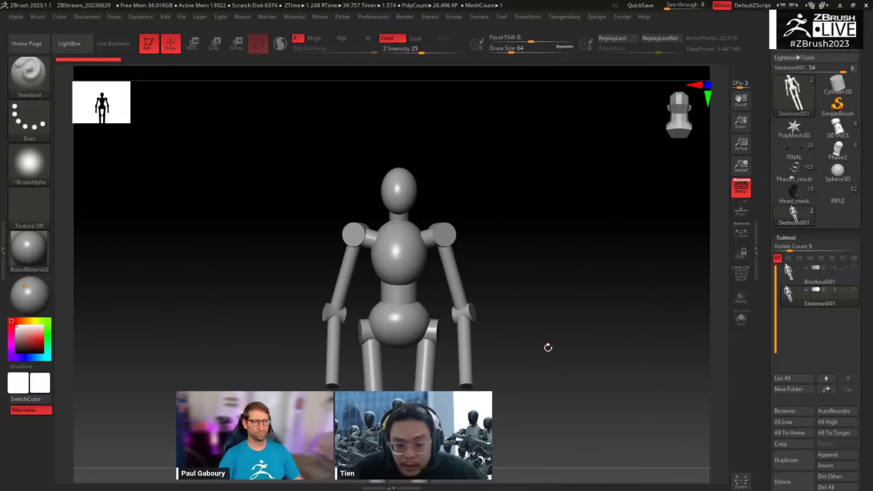
{"action": "mouse_move", "coordinate": [535, 352]}
{"action": "left_mouse_down"}
{"action": "mouse_move", "coordinate": [558, 356]}
{"action": "mouse_move", "coordinate": [546, 318]}
{"action": "mouse_move", "coordinate": [544, 357]}
{"action": "mouse_move", "coordinate": [548, 345]}
{"action": "left_mouse_up"}
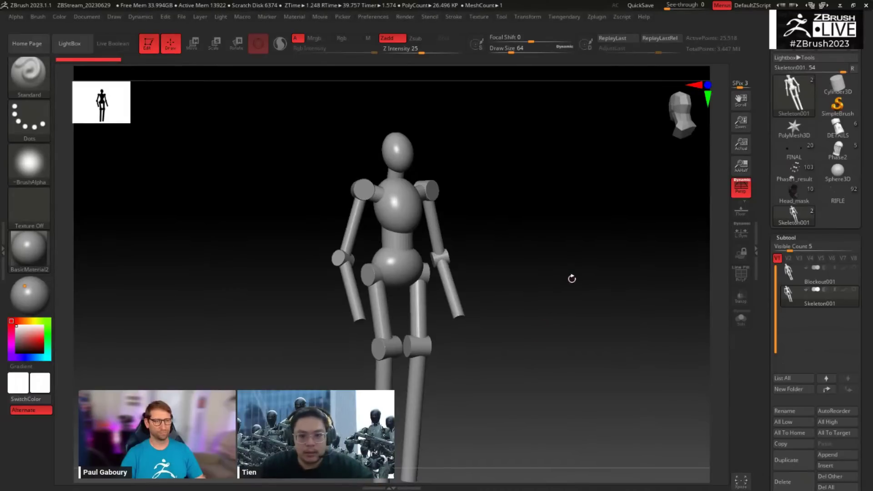
Step: Switch to the reference board and examine the photos of masked soldiers and ballistic face masks
{"action": "key", "text": "alt+Tab"}
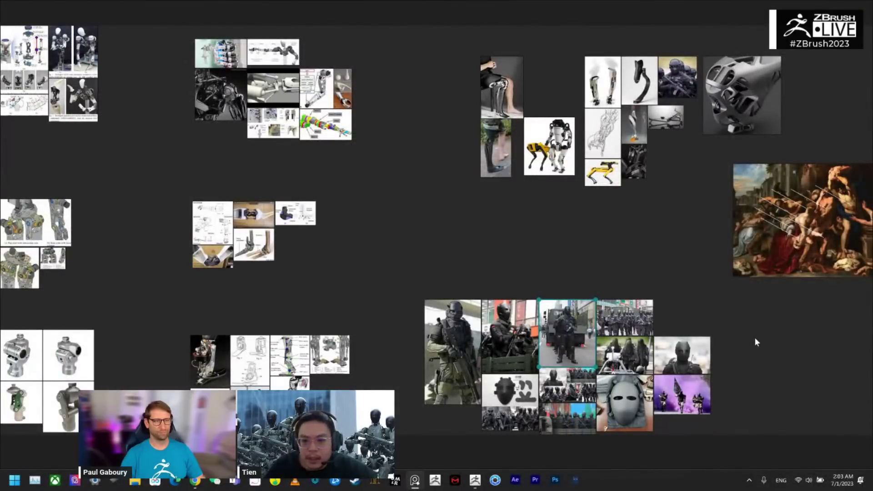
{"action": "middle_click_drag", "start_coordinate": [754, 338], "coordinate": [414, 203]}
{"action": "middle_click_drag", "start_coordinate": [343, 151], "coordinate": [574, 249]}
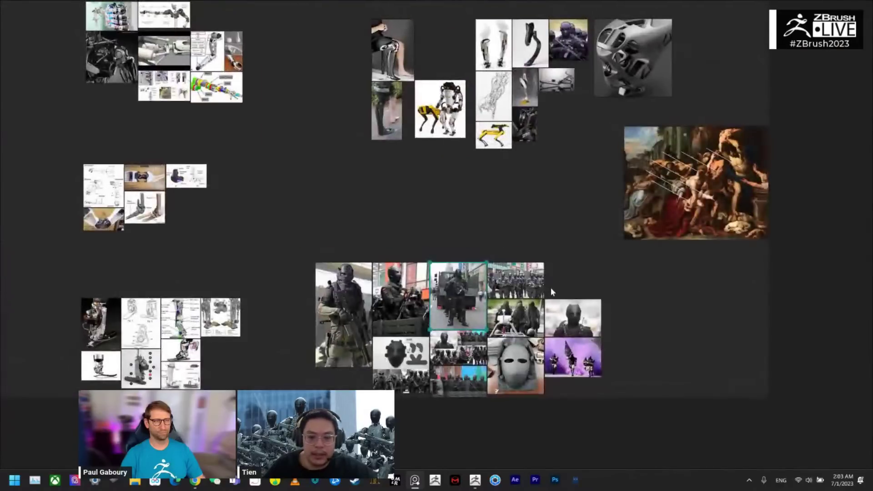
{"action": "scroll", "coordinate": [550, 280], "scroll_direction": "up", "scroll_amount": 3}
{"action": "scroll", "coordinate": [317, 160], "scroll_direction": "up", "scroll_amount": 3}
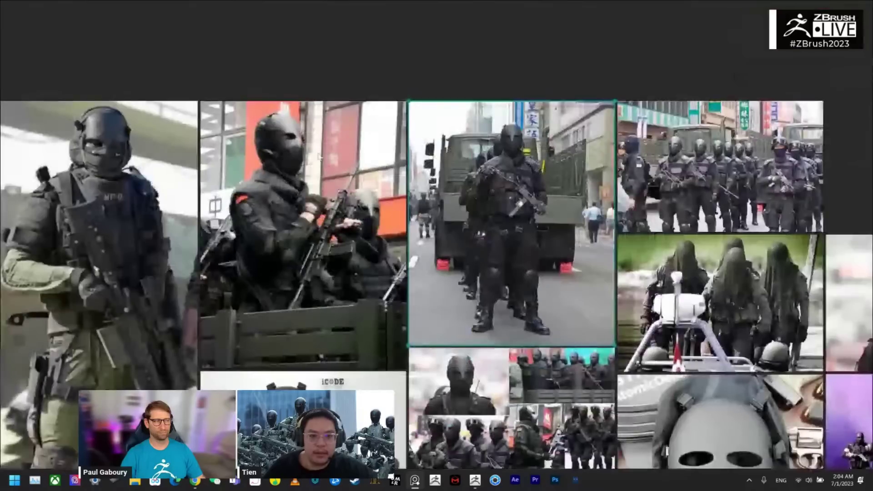
{"action": "middle_click_drag", "start_coordinate": [534, 99], "coordinate": [514, 5]}
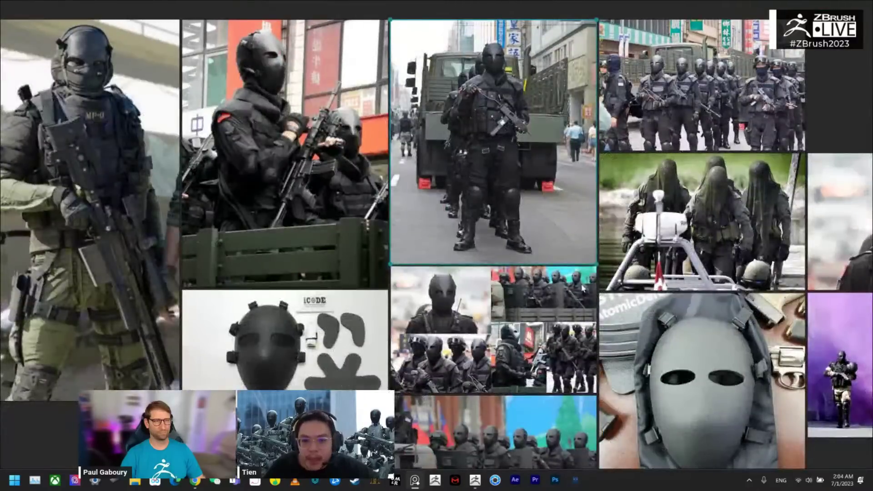
{"action": "middle_click_drag", "start_coordinate": [502, 120], "coordinate": [475, 77]}
{"action": "middle_click_drag", "start_coordinate": [128, 376], "coordinate": [100, 388]}
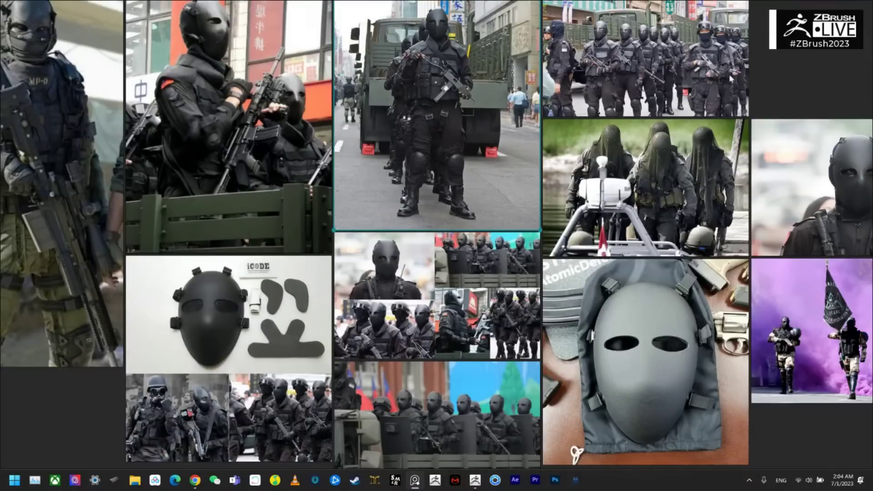
{"action": "middle_click_drag", "start_coordinate": [780, 53], "coordinate": [782, 71]}
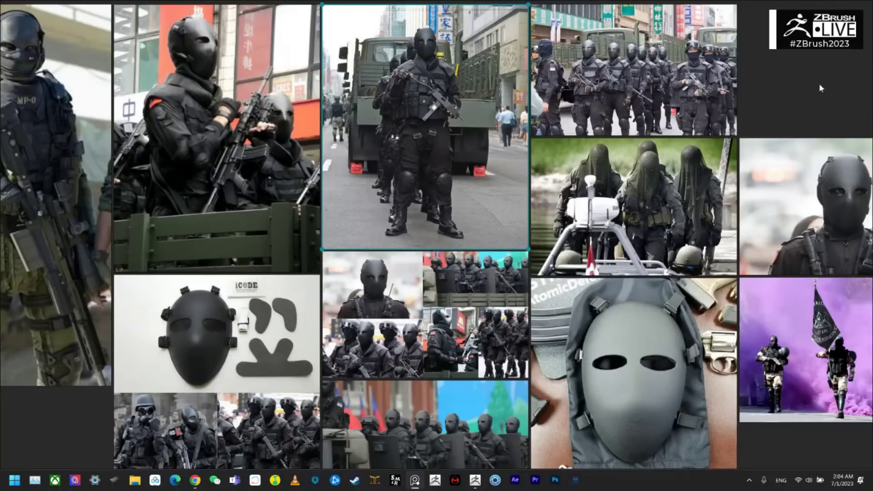
{"action": "scroll", "coordinate": [818, 87], "scroll_direction": "down", "scroll_amount": 5}
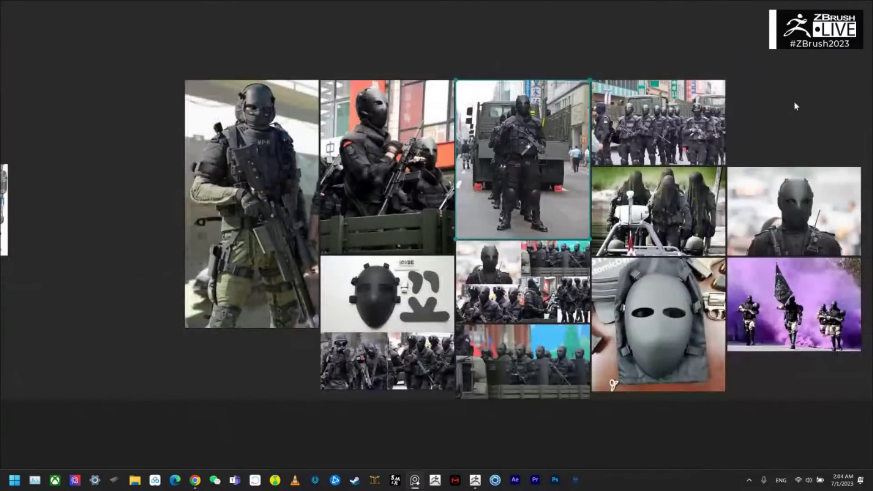
Step: Examine how the masked soldier photos relate to the painting and the prosthetic leg and robot references on the board
{"action": "middle_click_drag", "start_coordinate": [794, 103], "coordinate": [700, 152]}
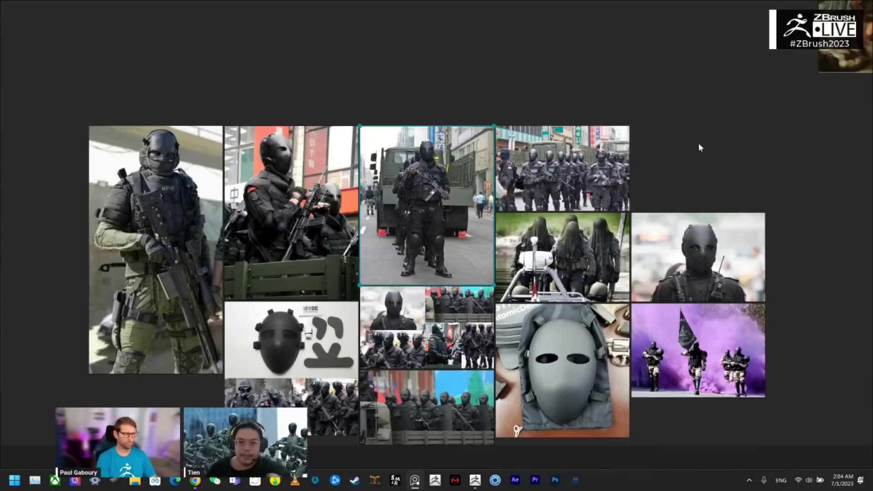
{"action": "middle_click_drag", "start_coordinate": [709, 96], "coordinate": [679, 132]}
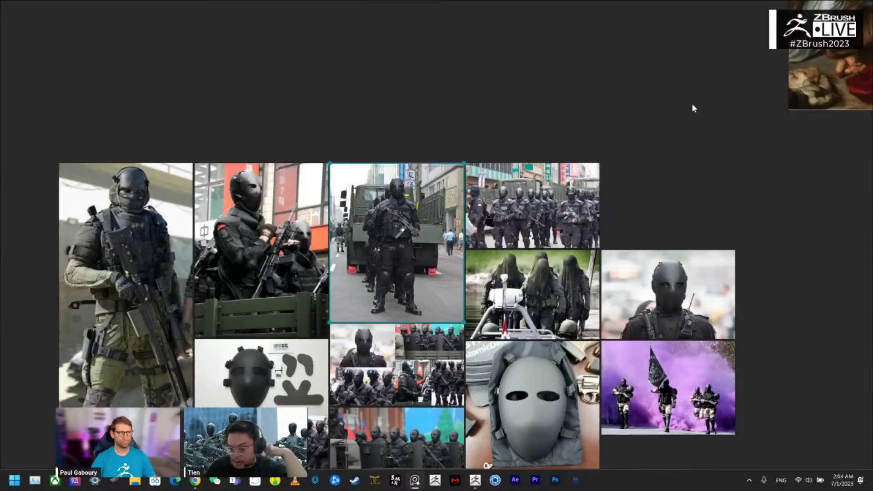
{"action": "middle_click_drag", "start_coordinate": [680, 91], "coordinate": [685, 163]}
{"action": "scroll", "coordinate": [681, 143], "scroll_direction": "down", "scroll_amount": 1}
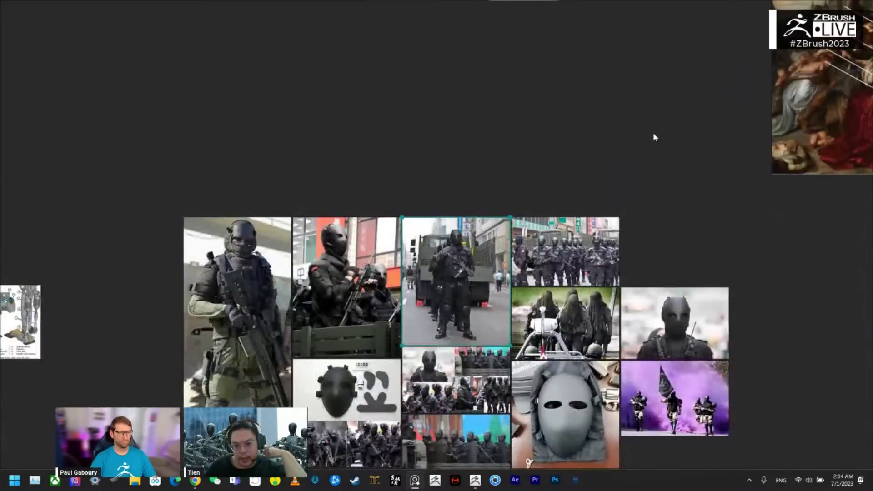
{"action": "middle_click_drag", "start_coordinate": [652, 135], "coordinate": [591, 291]}
{"action": "middle_click_drag", "start_coordinate": [611, 214], "coordinate": [559, 307]}
{"action": "middle_click_drag", "start_coordinate": [579, 241], "coordinate": [574, 198]}
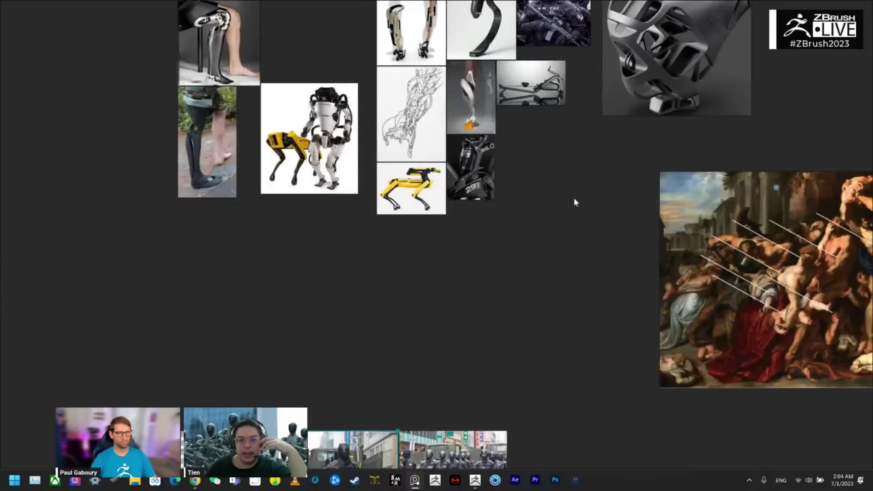
{"action": "scroll", "coordinate": [572, 202], "scroll_direction": "down", "scroll_amount": 1}
{"action": "middle_click_drag", "start_coordinate": [554, 275], "coordinate": [542, 202]}
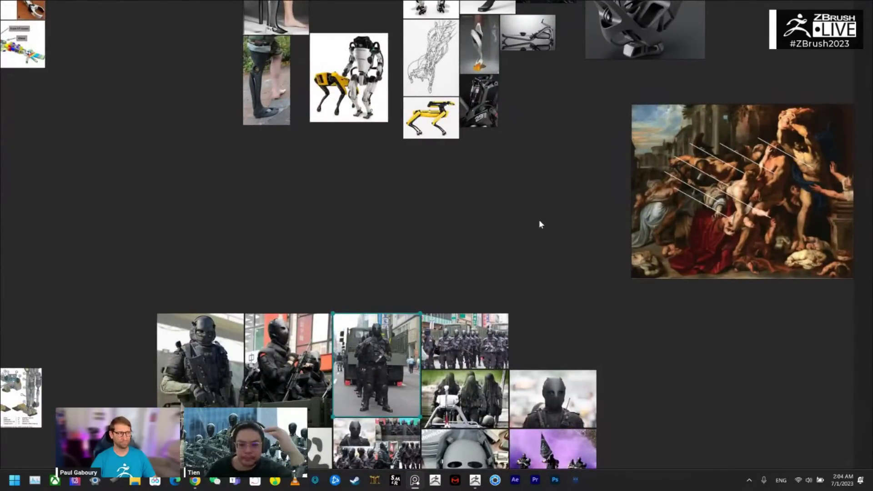
{"action": "middle_click_drag", "start_coordinate": [539, 220], "coordinate": [530, 149]}
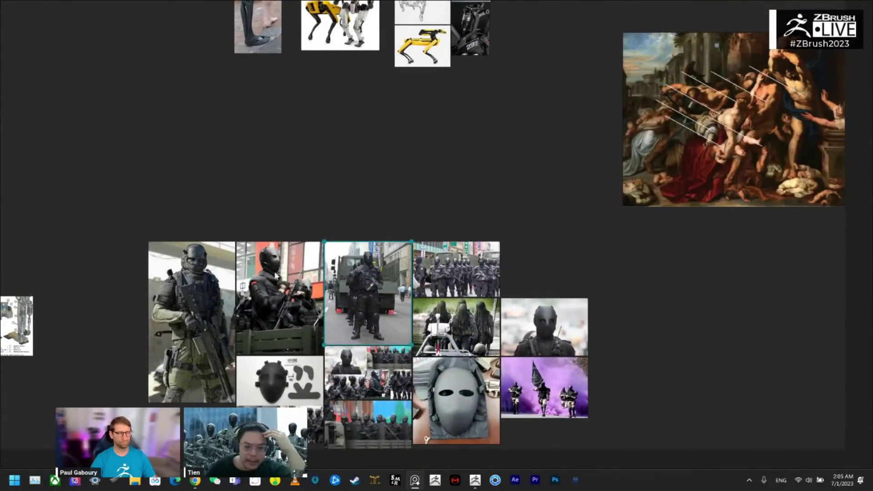
{"action": "middle_click_drag", "start_coordinate": [521, 156], "coordinate": [508, 350]}
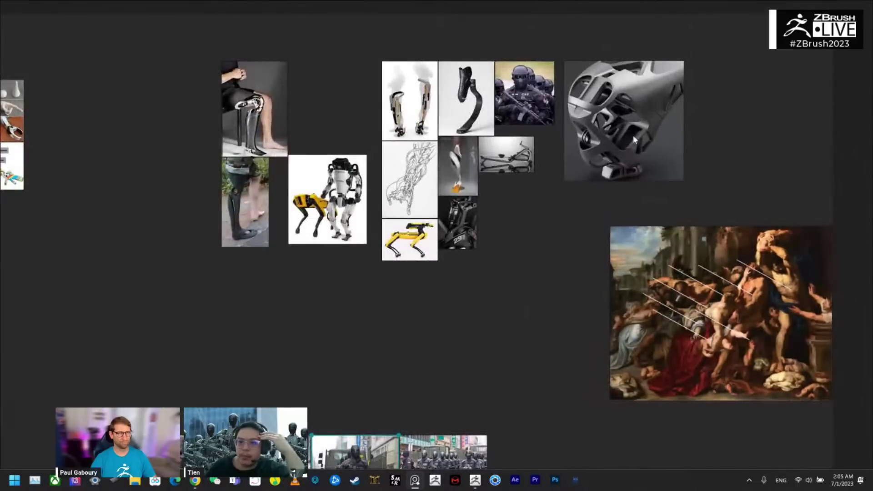
Step: Move the grey lattice-structure image into the empty area between the leg references and the masked soldier photos
{"action": "left_click_drag", "start_coordinate": [623, 131], "coordinate": [514, 329]}
{"action": "scroll", "coordinate": [514, 329], "scroll_direction": "up", "scroll_amount": 2}
{"action": "middle_click_drag", "start_coordinate": [375, 340], "coordinate": [426, 209]}
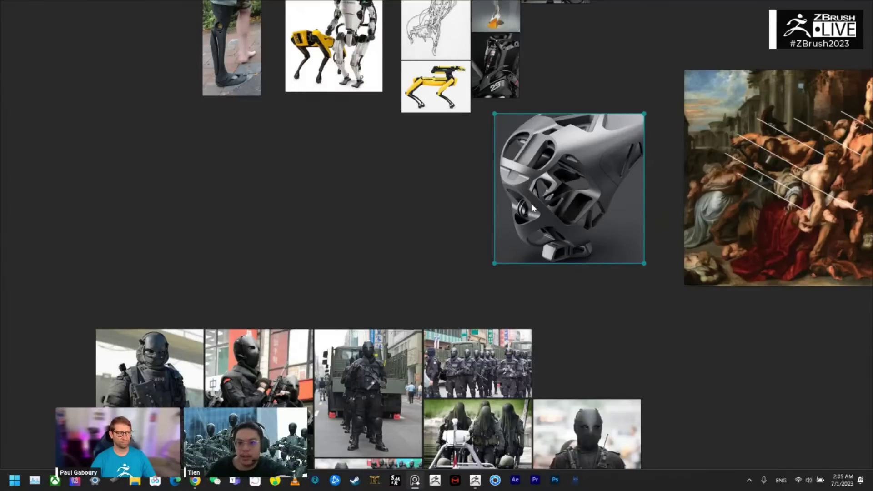
{"action": "scroll", "coordinate": [580, 326], "scroll_direction": "down", "scroll_amount": 3}
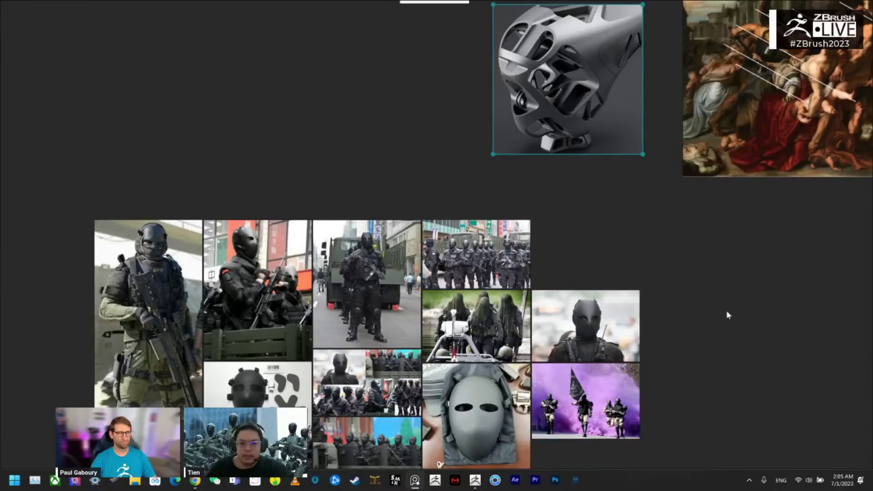
Step: Switch back to ZBrush, face the mannequin from the front and select the Blockout001 subtool
{"action": "key", "text": "alt+Tab"}
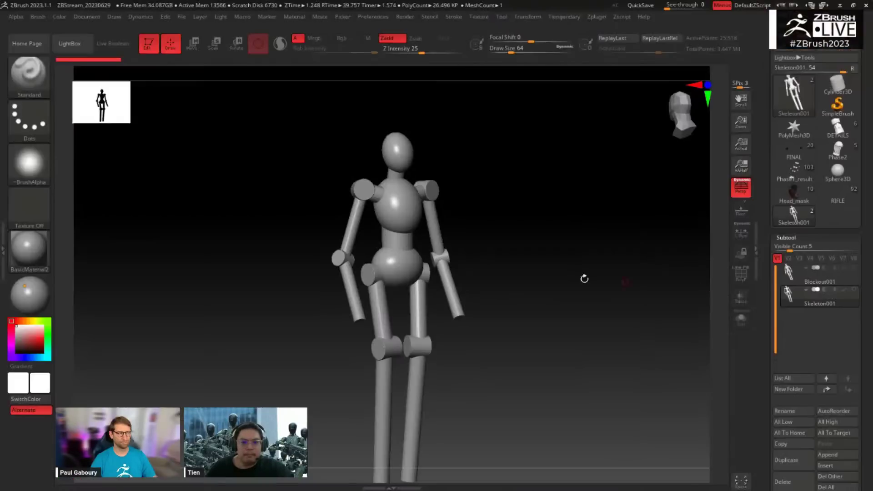
{"action": "left_click_drag", "start_coordinate": [520, 266], "coordinate": [551, 272]}
{"action": "left_click_drag", "start_coordinate": [577, 343], "coordinate": [580, 339], "text": "shift"}
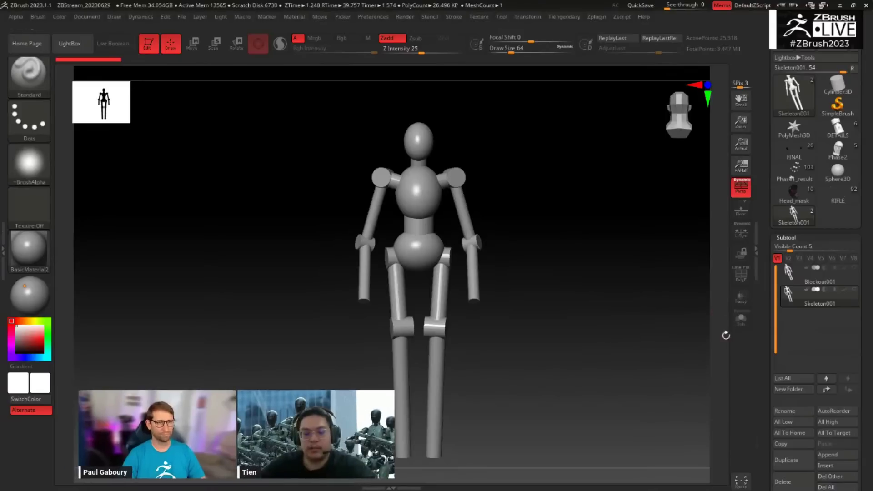
{"action": "left_click", "coordinate": [813, 279]}
{"action": "left_click", "coordinate": [812, 279]}
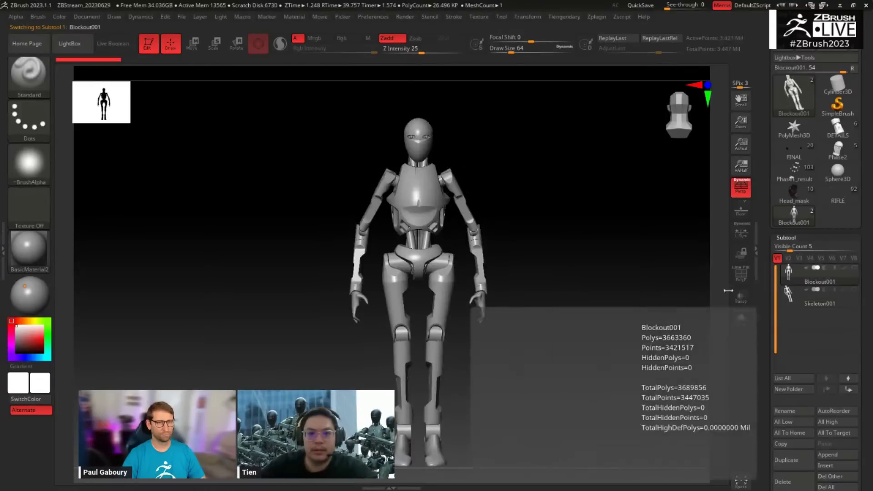
Step: Duplicate the Blockout001 subtool and move the copy to the end of the subtool list, below Skeleton001
{"action": "mouse_move", "coordinate": [557, 300]}
{"action": "left_mouse_down"}
{"action": "mouse_move", "coordinate": [576, 305]}
{"action": "mouse_move", "coordinate": [555, 308]}
{"action": "mouse_move", "coordinate": [561, 347]}
{"action": "mouse_move", "coordinate": [556, 334]}
{"action": "mouse_move", "coordinate": [542, 345]}
{"action": "mouse_move", "coordinate": [553, 386]}
{"action": "mouse_move", "coordinate": [579, 391]}
{"action": "mouse_move", "coordinate": [583, 350]}
{"action": "mouse_move", "coordinate": [593, 359]}
{"action": "mouse_move", "coordinate": [532, 362]}
{"action": "mouse_move", "coordinate": [584, 375]}
{"action": "mouse_move", "coordinate": [619, 364]}
{"action": "mouse_move", "coordinate": [607, 409]}
{"action": "mouse_move", "coordinate": [586, 343]}
{"action": "mouse_move", "coordinate": [602, 291]}
{"action": "mouse_move", "coordinate": [586, 361]}
{"action": "mouse_move", "coordinate": [586, 313]}
{"action": "mouse_move", "coordinate": [567, 409]}
{"action": "mouse_move", "coordinate": [561, 349]}
{"action": "mouse_move", "coordinate": [580, 367]}
{"action": "mouse_move", "coordinate": [552, 387]}
{"action": "mouse_move", "coordinate": [583, 335]}
{"action": "mouse_move", "coordinate": [564, 335]}
{"action": "left_mouse_up"}
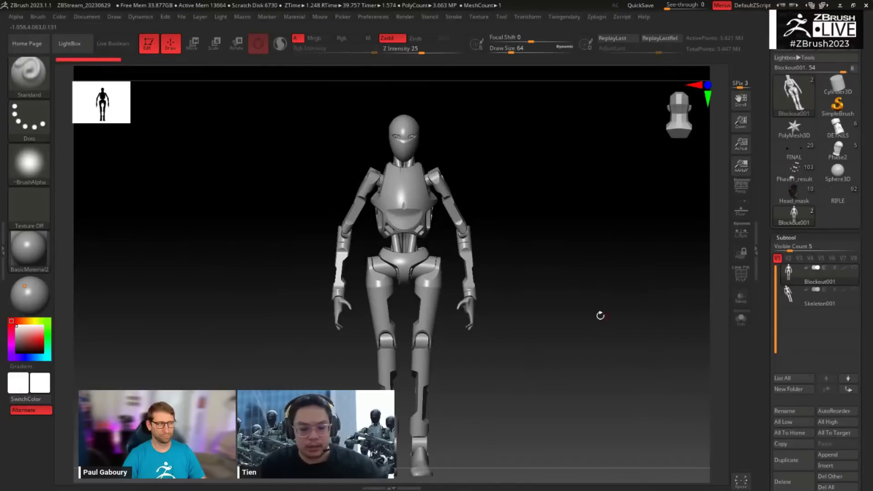
{"action": "left_click_drag", "start_coordinate": [568, 322], "coordinate": [554, 361], "text": "alt"}
{"action": "left_click_drag", "start_coordinate": [563, 260], "coordinate": [542, 316], "text": "alt"}
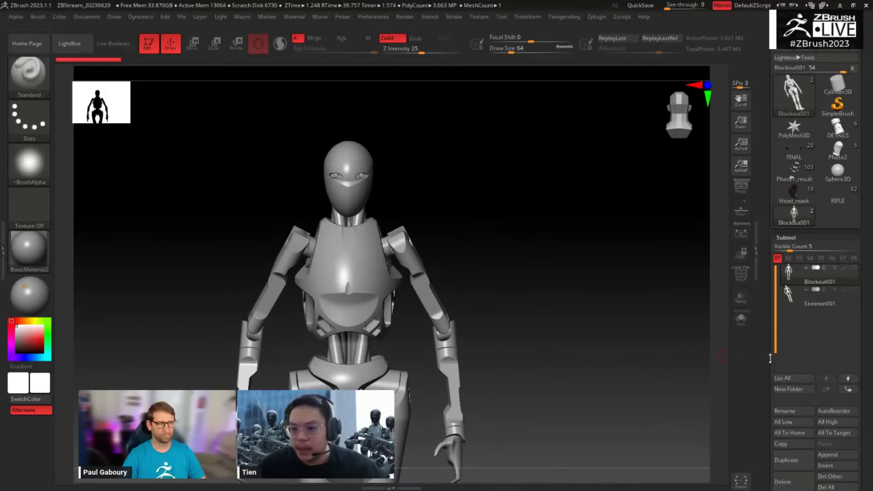
{"action": "left_click_drag", "start_coordinate": [764, 361], "coordinate": [767, 333]}
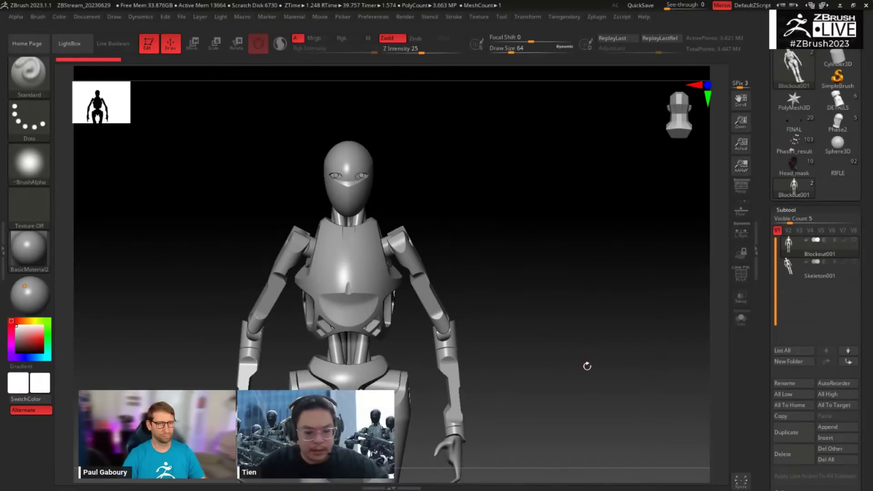
{"action": "key", "text": "ctrl+shift"}
{"action": "key", "text": "ctrl+shift+d"}
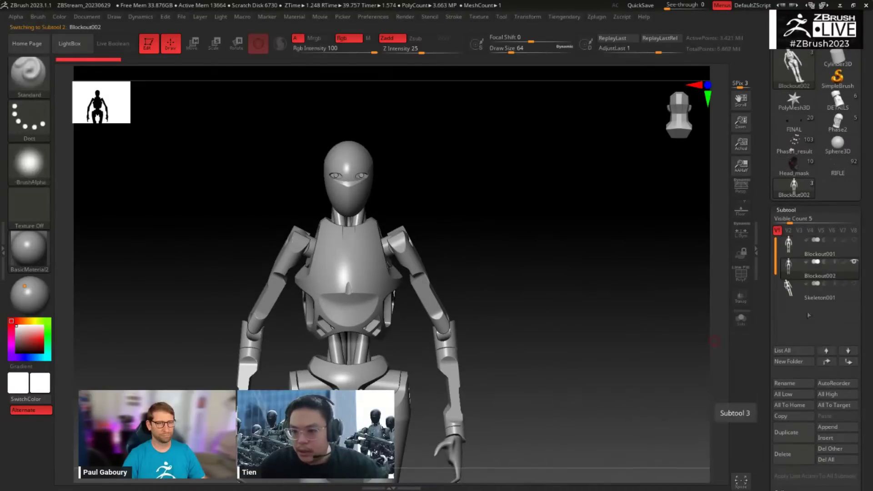
{"action": "left_click", "coordinate": [828, 276]}
{"action": "left_click", "coordinate": [849, 364]}
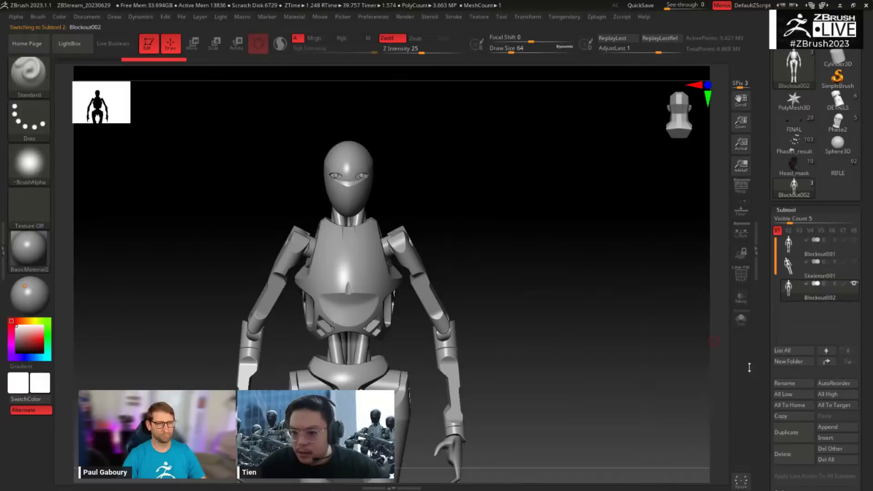
{"action": "left_click_drag", "start_coordinate": [764, 410], "coordinate": [765, 312]}
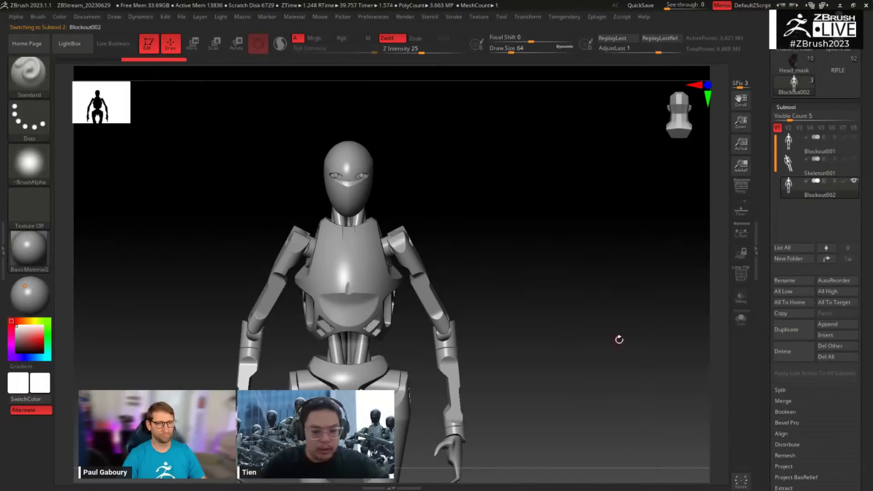
Step: Replace the mesh of the Blockout002 copy with an Insert Sphere primitive from the IMM Primitives brush
{"action": "key", "text": "w"}
{"action": "left_click_drag", "start_coordinate": [555, 294], "coordinate": [542, 246]}
{"action": "key", "text": "b"}
{"action": "key", "text": "i"}
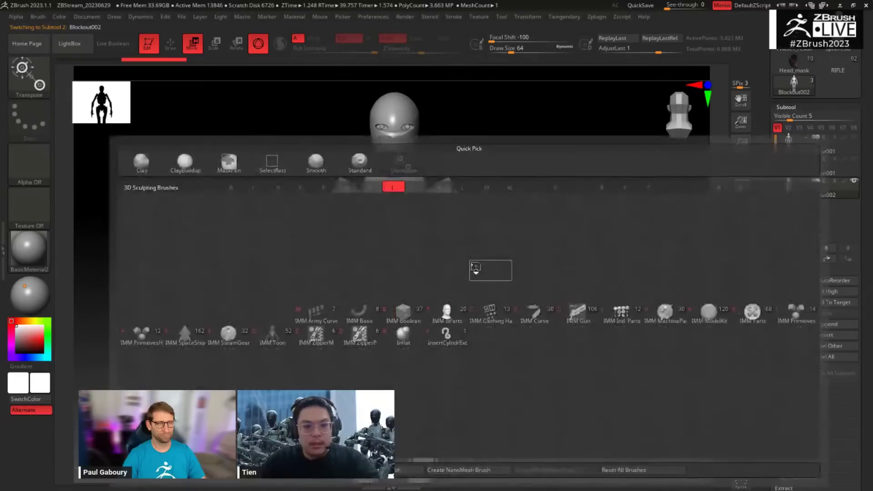
{"action": "key", "text": "p"}
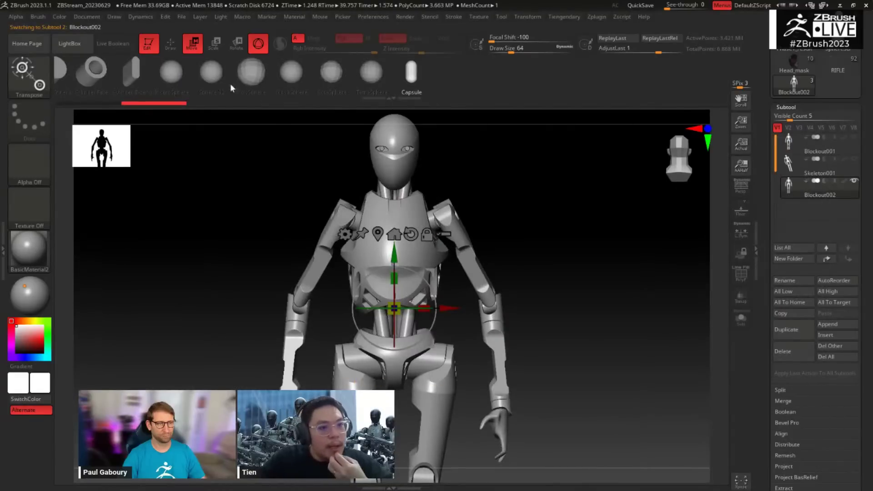
{"action": "left_click", "coordinate": [157, 73]}
{"action": "left_click", "coordinate": [201, 70]}
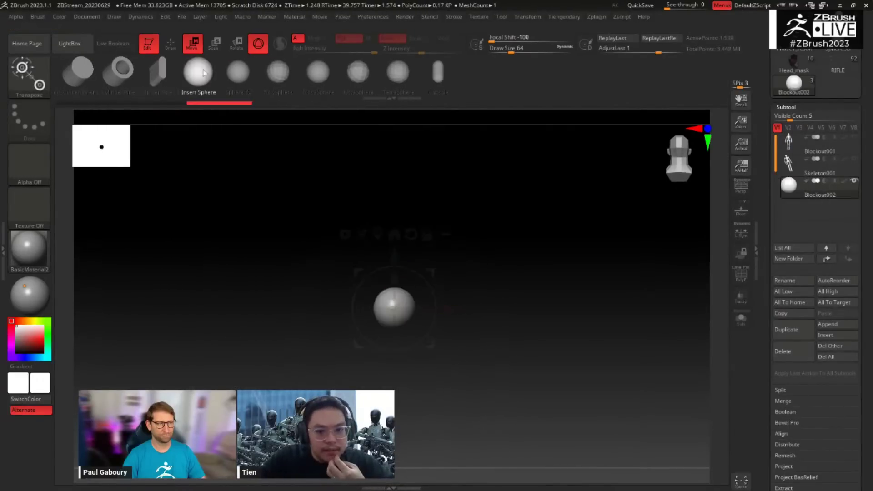
Step: Centre the transform gizmo on the unmasked sphere mesh
{"action": "left_click_drag", "start_coordinate": [502, 283], "coordinate": [430, 257]}
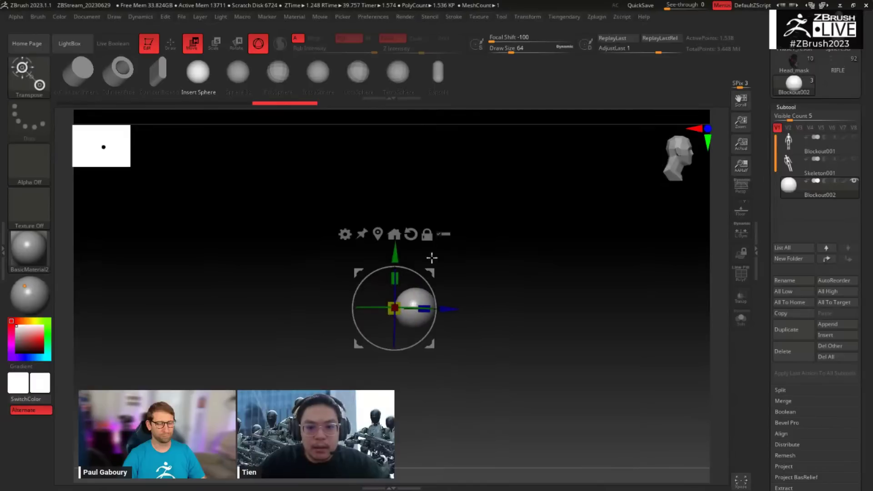
{"action": "left_click", "coordinate": [380, 234]}
{"action": "left_click_drag", "start_coordinate": [505, 268], "coordinate": [568, 269]}
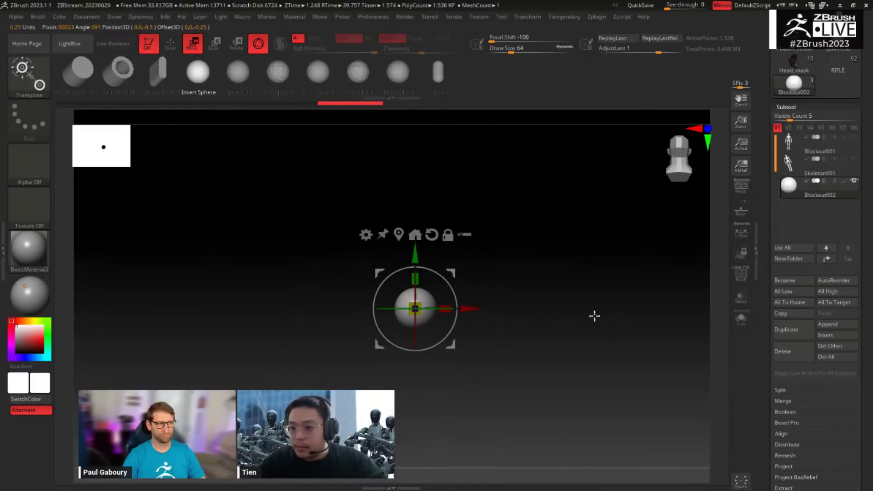
{"action": "key", "text": "shift+f"}
{"action": "key", "text": "shift+f"}
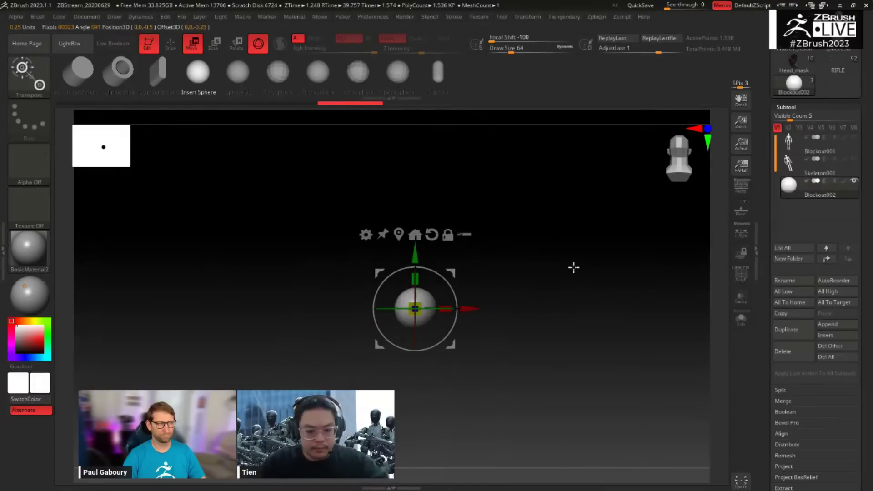
Step: Put the sphere subtool in a new subtool folder named "head"
{"action": "key", "text": "ctrl+f"}
{"action": "type", "text": "h"}
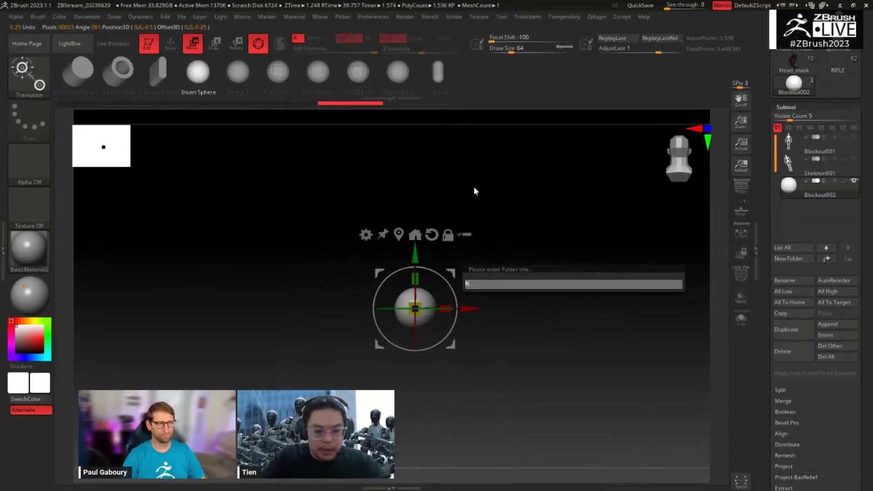
{"action": "type", "text": "ead"}
{"action": "key", "text": "Return"}
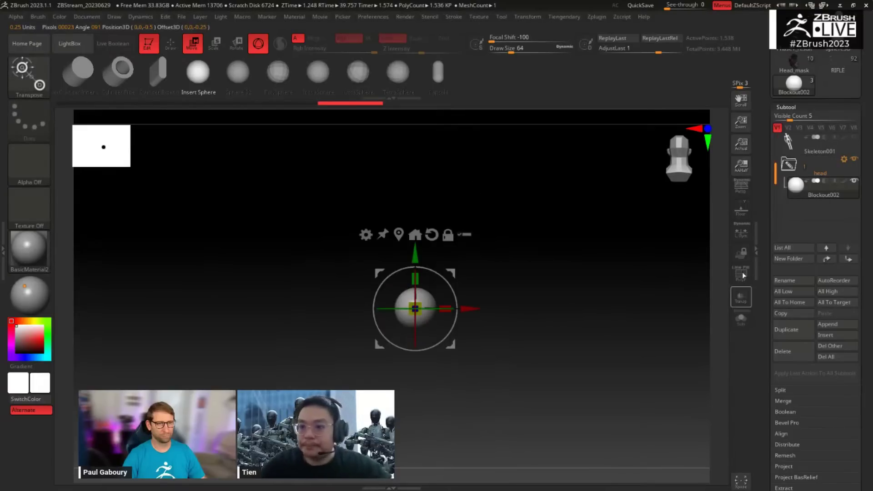
Step: Stretch the sphere front to back into an ellipsoid and activate Dynamic Subdiv on it, with the Always YES option
{"action": "left_click_drag", "start_coordinate": [575, 372], "coordinate": [522, 312]}
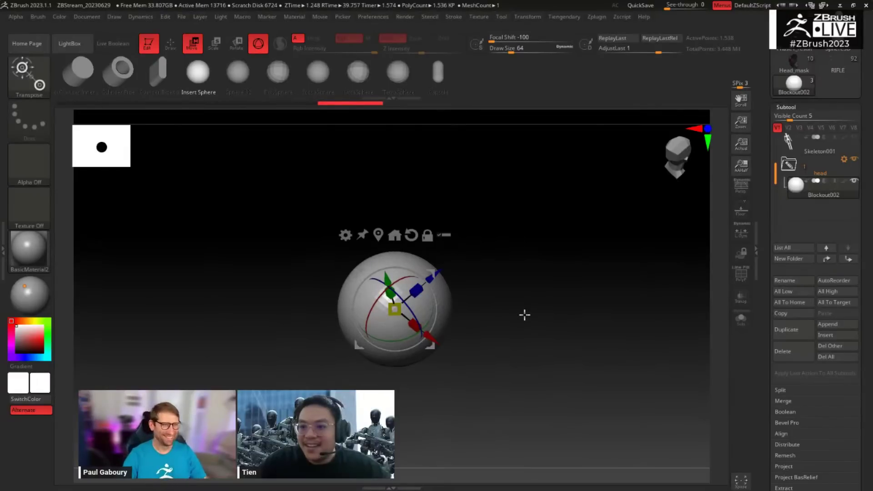
{"action": "left_click_drag", "start_coordinate": [399, 311], "coordinate": [479, 308]}
{"action": "left_click_drag", "start_coordinate": [527, 281], "coordinate": [555, 312]}
{"action": "left_click_drag", "start_coordinate": [556, 312], "coordinate": [556, 264], "text": "alt"}
{"action": "left_click_drag", "start_coordinate": [418, 272], "coordinate": [511, 292]}
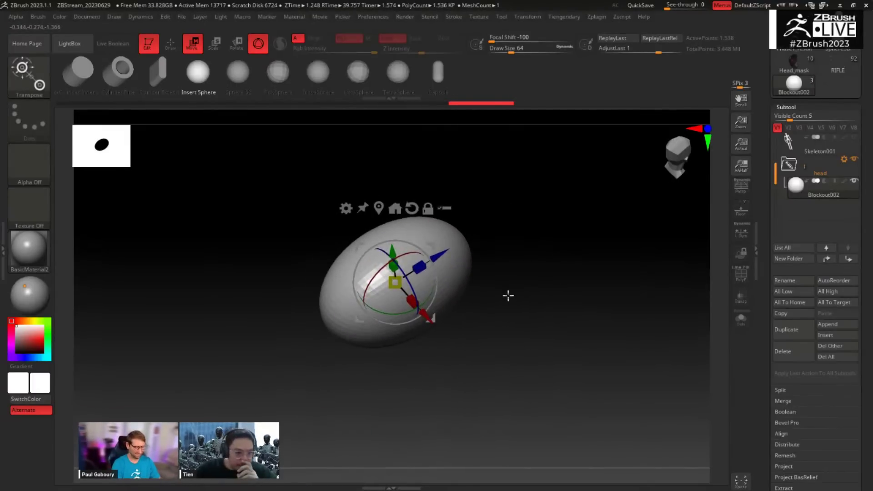
{"action": "key", "text": "d"}
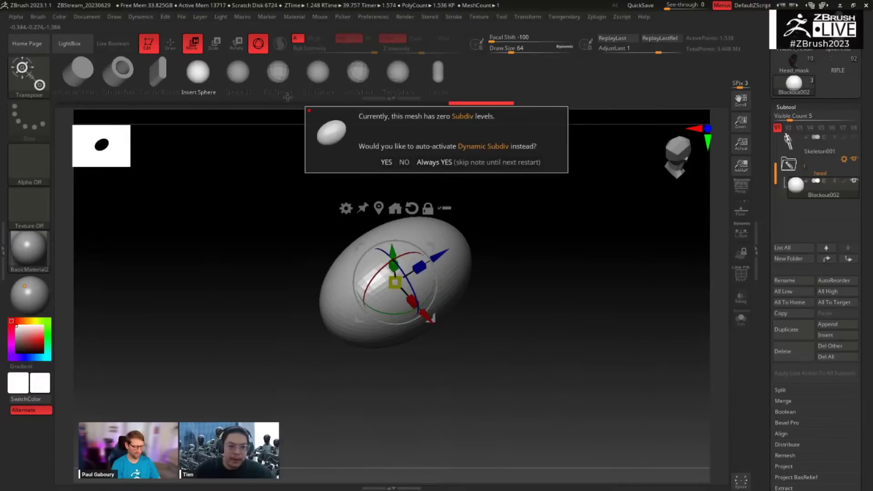
{"action": "left_click", "coordinate": [448, 165]}
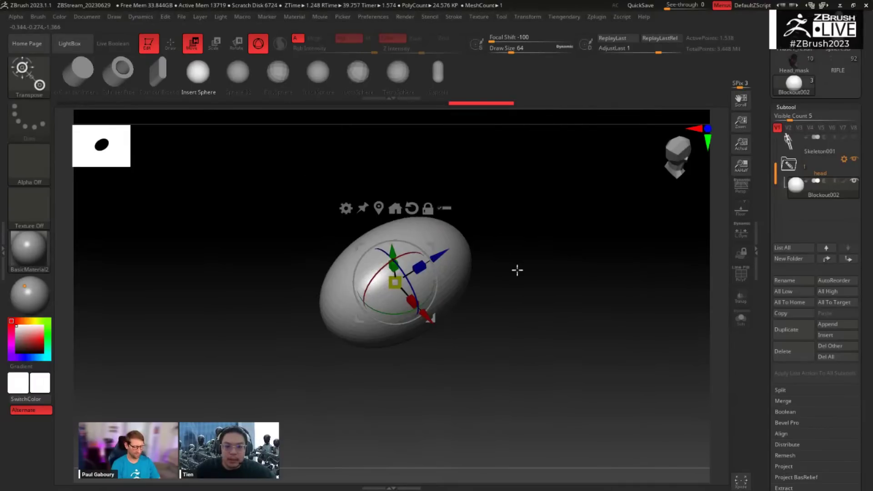
Step: Refine the ellipsoid's length and height for the upper part of the skull
{"action": "left_click_drag", "start_coordinate": [529, 299], "coordinate": [559, 332], "text": "alt"}
{"action": "left_click_drag", "start_coordinate": [419, 277], "coordinate": [434, 294]}
{"action": "left_click_drag", "start_coordinate": [525, 327], "coordinate": [517, 291]}
{"action": "left_click_drag", "start_coordinate": [399, 231], "coordinate": [398, 224]}
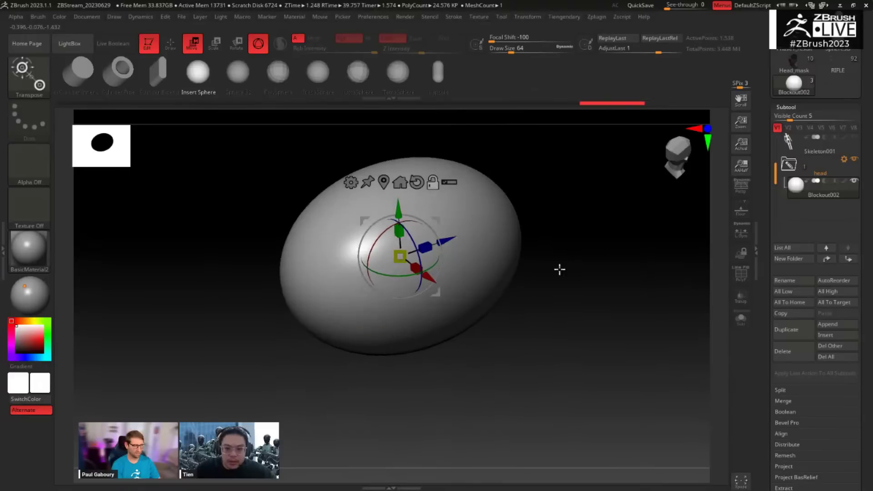
{"action": "left_click_drag", "start_coordinate": [559, 269], "coordinate": [526, 263], "text": "alt"}
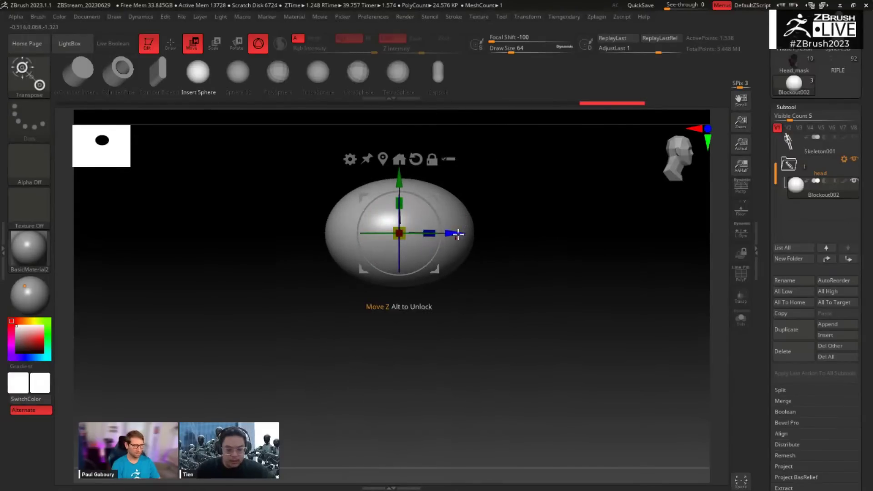
Step: Duplicate the skull ellipsoid into the head folder, then lower and tilt the copy to form the jaw volume
{"action": "key", "text": "ctrl+shift+d"}
{"action": "left_click_drag", "start_coordinate": [561, 329], "coordinate": [559, 281]}
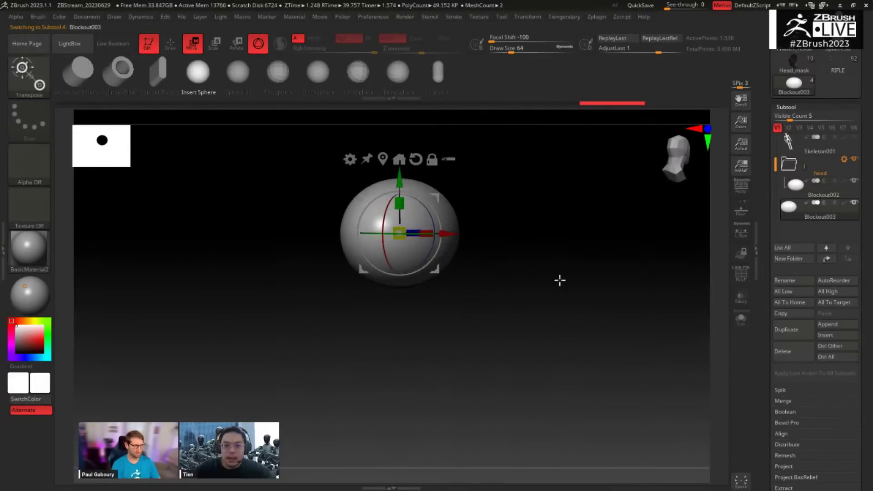
{"action": "left_click", "coordinate": [835, 260]}
{"action": "left_click_drag", "start_coordinate": [542, 245], "coordinate": [558, 274]}
{"action": "left_click_drag", "start_coordinate": [404, 212], "coordinate": [405, 249]}
{"action": "left_click_drag", "start_coordinate": [534, 230], "coordinate": [592, 259], "text": "shift"}
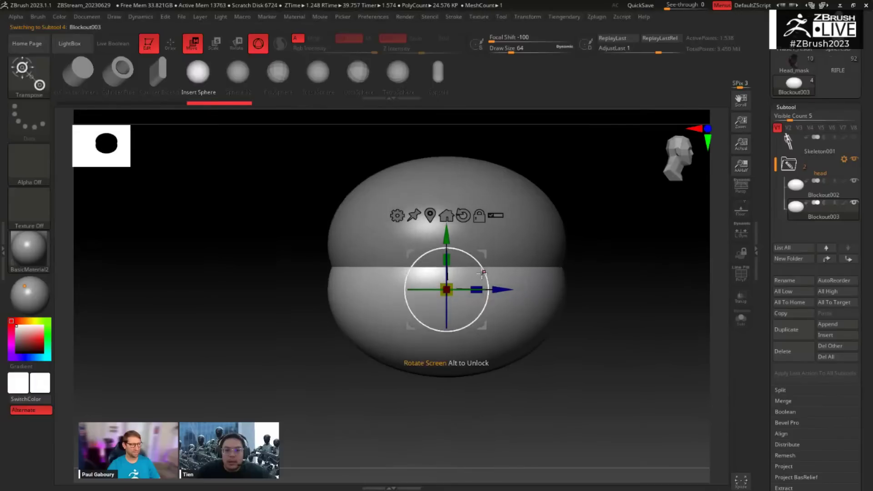
{"action": "left_click_drag", "start_coordinate": [485, 257], "coordinate": [463, 272]}
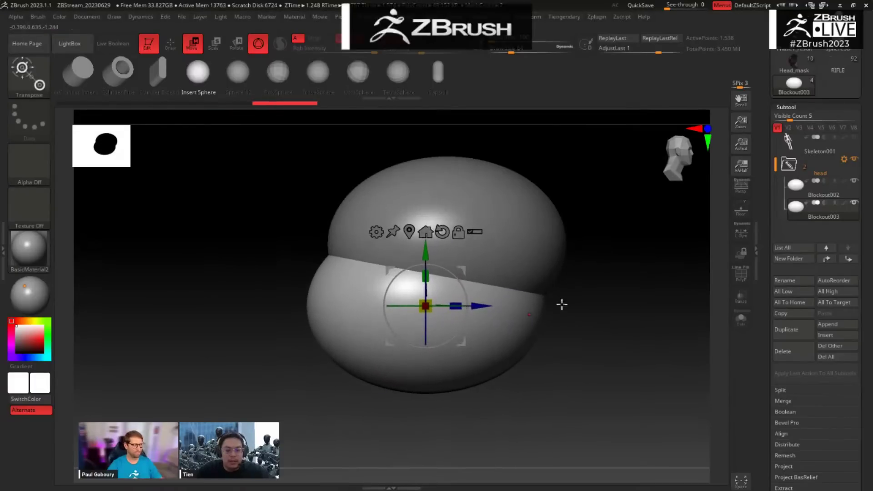
Step: Check the masked soldier photos on the reference board, then return to ZBrush and fine-tune the placement of the lower ellipsoid
{"action": "key", "text": "alt+Tab"}
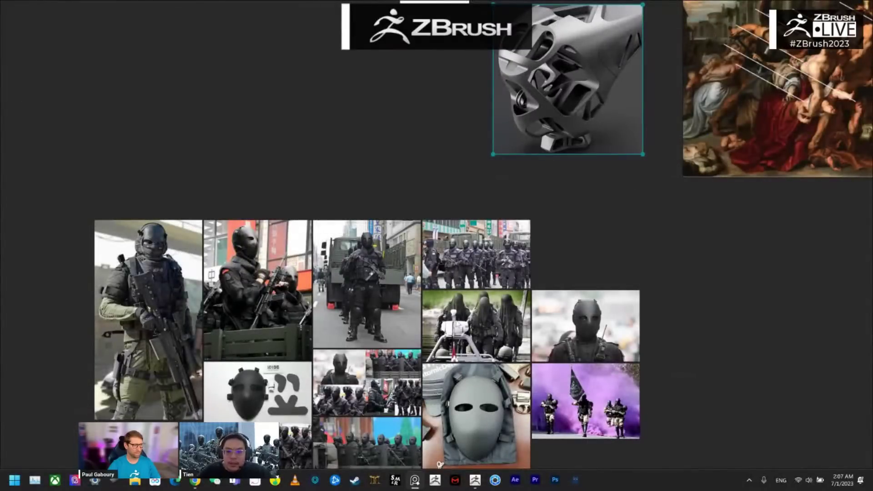
{"action": "scroll", "coordinate": [293, 295], "scroll_direction": "up", "scroll_amount": 3}
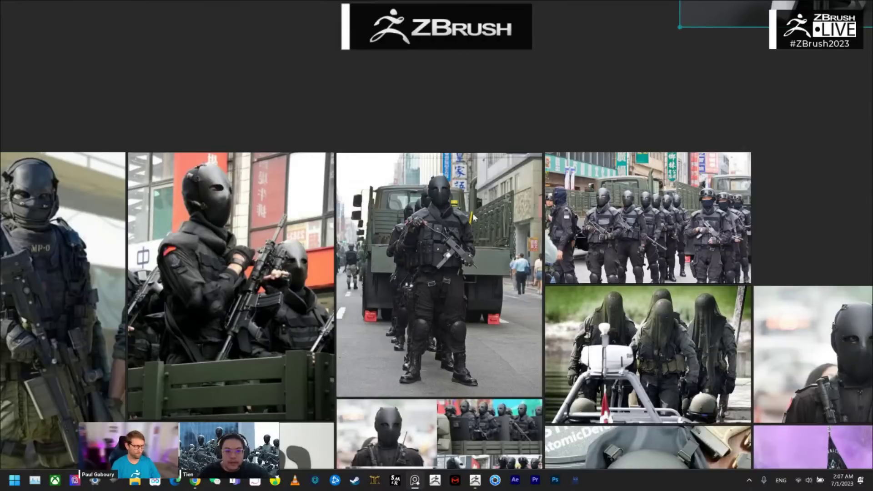
{"action": "key", "text": "alt+Tab"}
{"action": "left_click_drag", "start_coordinate": [586, 359], "coordinate": [536, 304]}
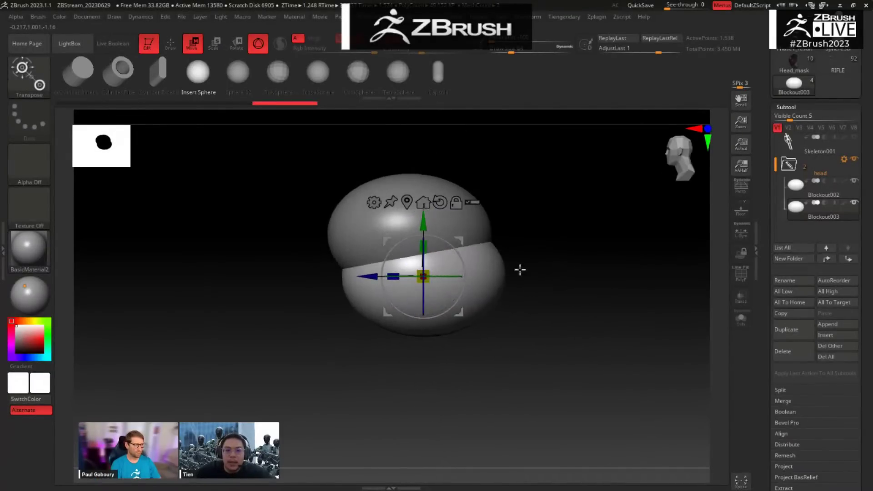
{"action": "left_click_drag", "start_coordinate": [461, 241], "coordinate": [463, 243]}
{"action": "left_click_drag", "start_coordinate": [524, 259], "coordinate": [559, 269]}
Step: Duplicate the lower ellipsoid, place the copy in the head folder and turn on Live Boolean
{"action": "key", "text": "ctrl+shift+d"}
{"action": "left_click_drag", "start_coordinate": [589, 310], "coordinate": [579, 338], "text": "shift"}
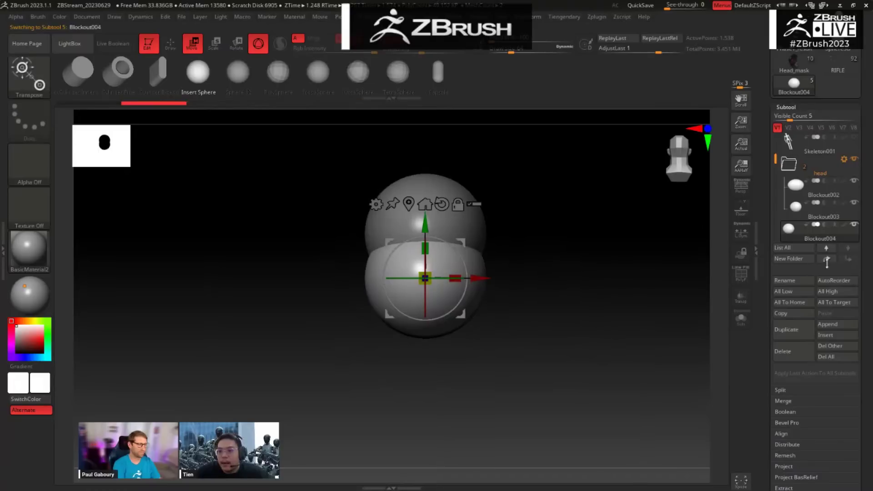
{"action": "left_click", "coordinate": [118, 45]}
Step: Shift the new copy down and stretch it vertically into a tall egg shape
{"action": "left_click_drag", "start_coordinate": [507, 267], "coordinate": [503, 302]}
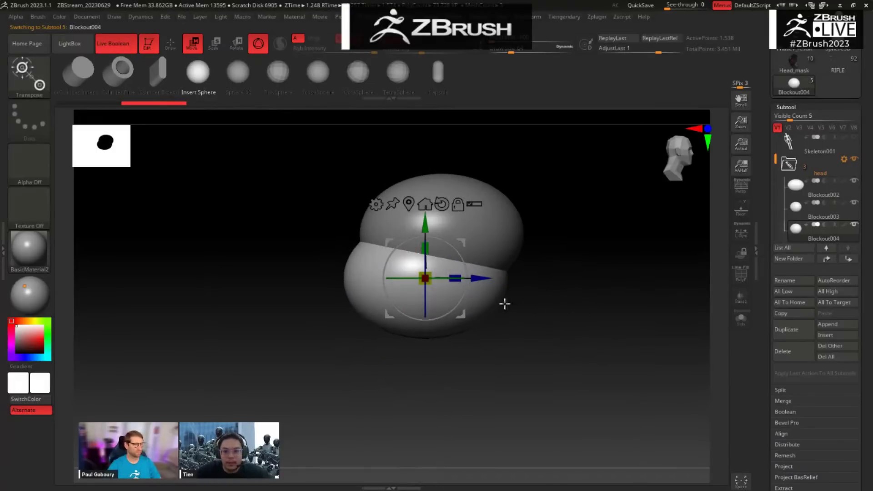
{"action": "left_click_drag", "start_coordinate": [465, 248], "coordinate": [434, 213]}
{"action": "left_click_drag", "start_coordinate": [553, 258], "coordinate": [520, 286]}
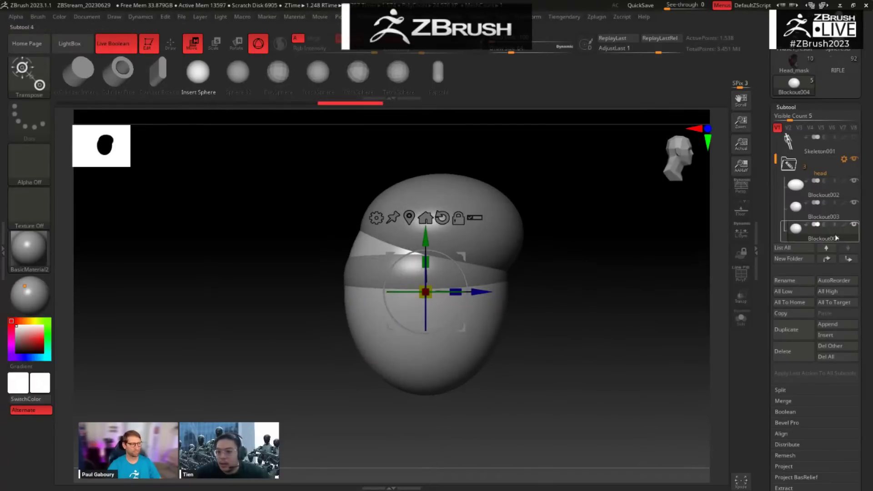
Step: Set the egg-shaped copy to boolean intersection and move it up over the two head ellipsoids
{"action": "left_click", "coordinate": [825, 225]}
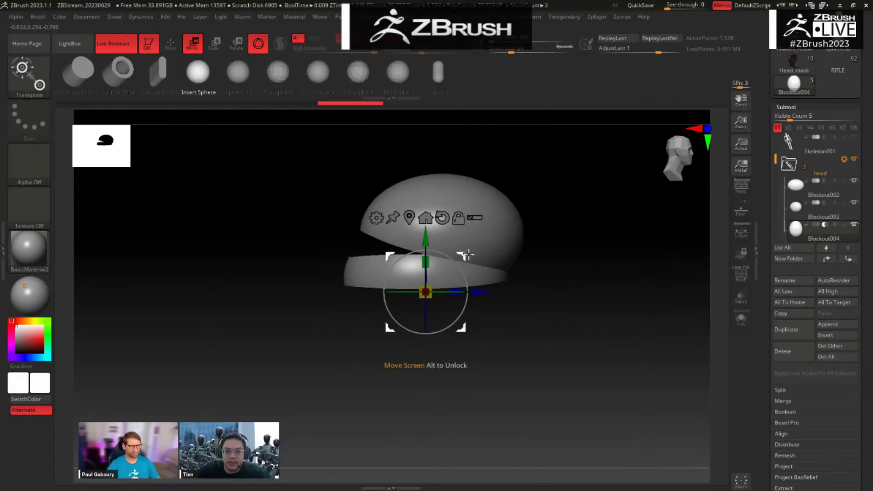
{"action": "left_click", "coordinate": [835, 224]}
{"action": "left_click_drag", "start_coordinate": [463, 254], "coordinate": [484, 243]}
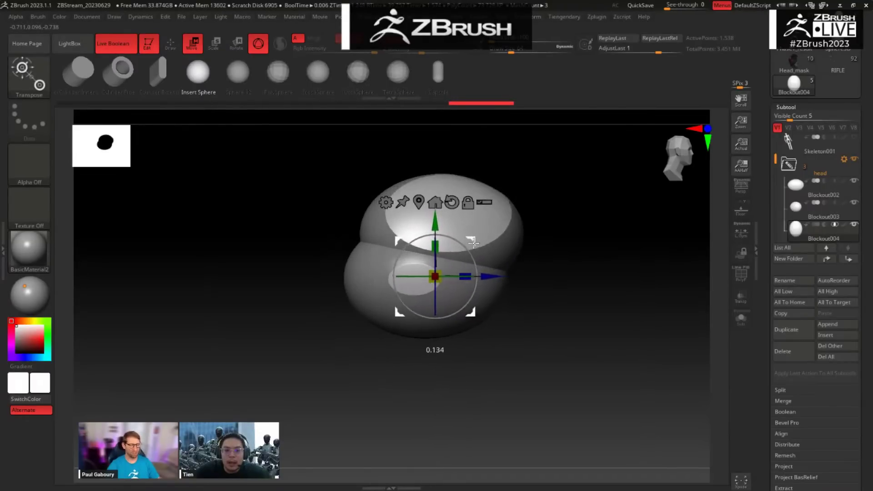
{"action": "left_click_drag", "start_coordinate": [559, 298], "coordinate": [445, 176]}
{"action": "left_click_drag", "start_coordinate": [528, 185], "coordinate": [518, 176], "text": "shift"}
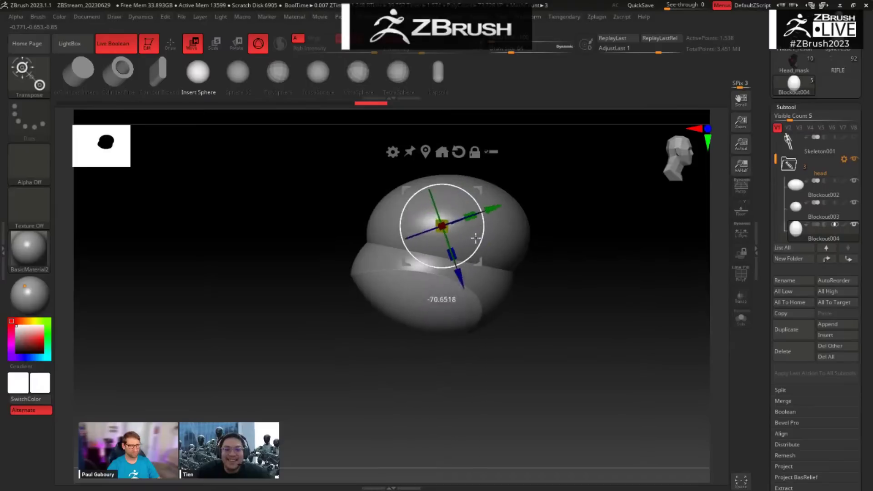
Step: Rotate and rescale the intersection shape so it trims the ends of the head volumes, then select the lower ellipsoid Blockout003
{"action": "key", "text": "shift+f"}
{"action": "left_click_drag", "start_coordinate": [461, 212], "coordinate": [456, 216]}
{"action": "key", "text": "shift+f"}
{"action": "left_click_drag", "start_coordinate": [479, 189], "coordinate": [474, 203]}
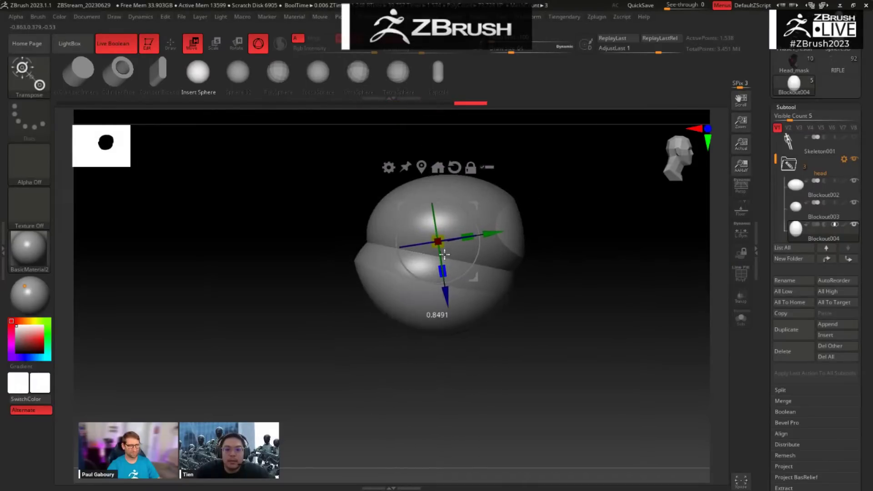
{"action": "left_click_drag", "start_coordinate": [443, 373], "coordinate": [497, 200]}
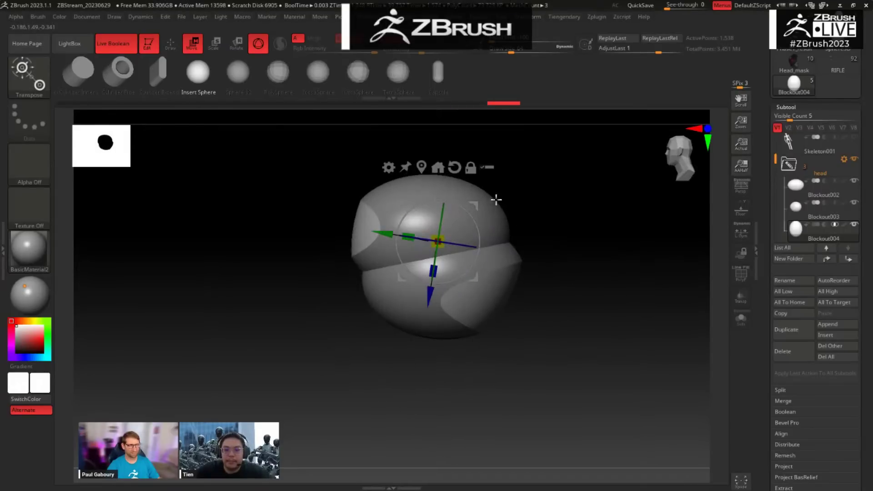
{"action": "left_click", "coordinate": [510, 250], "text": "alt"}
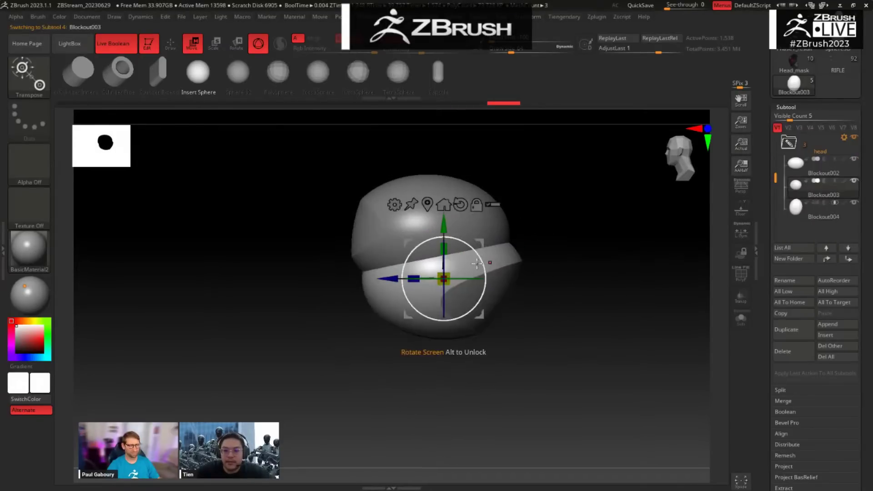
Step: Tilt the lower ellipsoid slightly, then select the egg-shaped intersection Blockout004 and scale it down by a factor of about 0.87
{"action": "left_click_drag", "start_coordinate": [483, 251], "coordinate": [483, 231]}
{"action": "left_click_drag", "start_coordinate": [571, 221], "coordinate": [512, 249]}
{"action": "left_click", "coordinate": [451, 325], "text": "alt"}
{"action": "left_click_drag", "start_coordinate": [512, 363], "coordinate": [477, 357]}
{"action": "left_click_drag", "start_coordinate": [489, 307], "coordinate": [490, 263]}
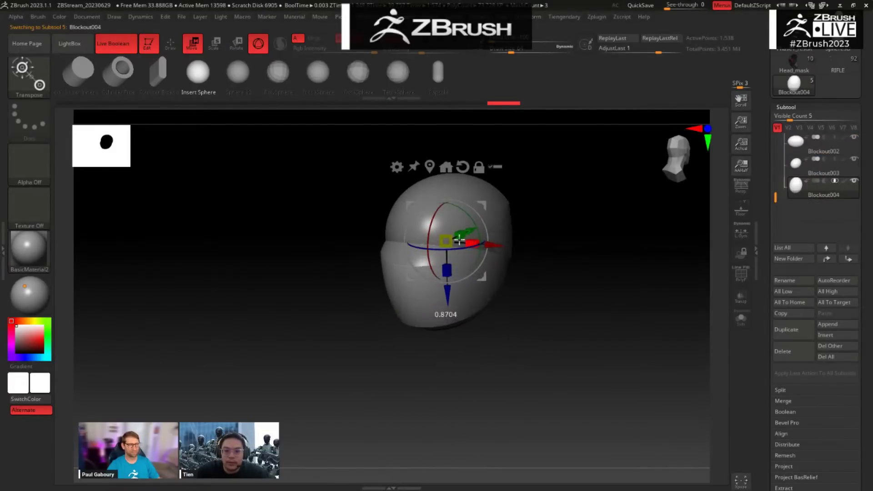
Step: Refine the intersection shape's width and depth from the front and side views, then raise it slightly
{"action": "left_click_drag", "start_coordinate": [566, 241], "coordinate": [549, 242]}
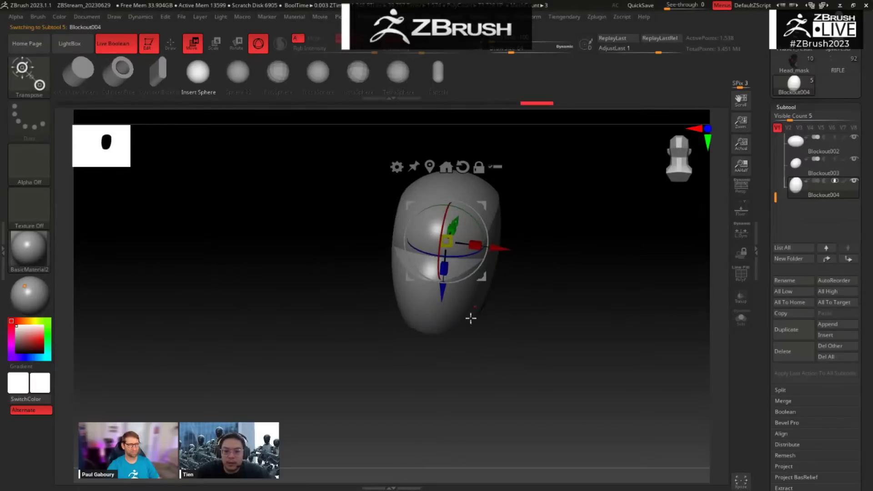
{"action": "left_click_drag", "start_coordinate": [552, 285], "coordinate": [536, 288], "text": "alt"}
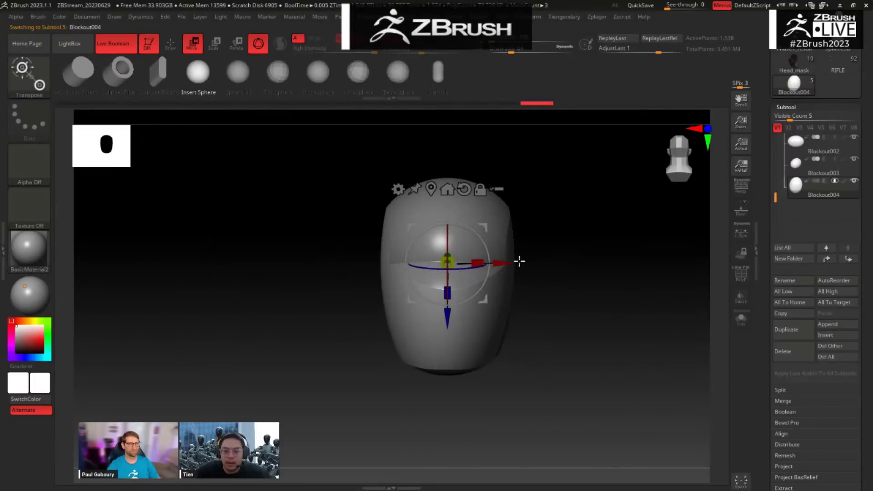
{"action": "left_click_drag", "start_coordinate": [547, 231], "coordinate": [467, 260]}
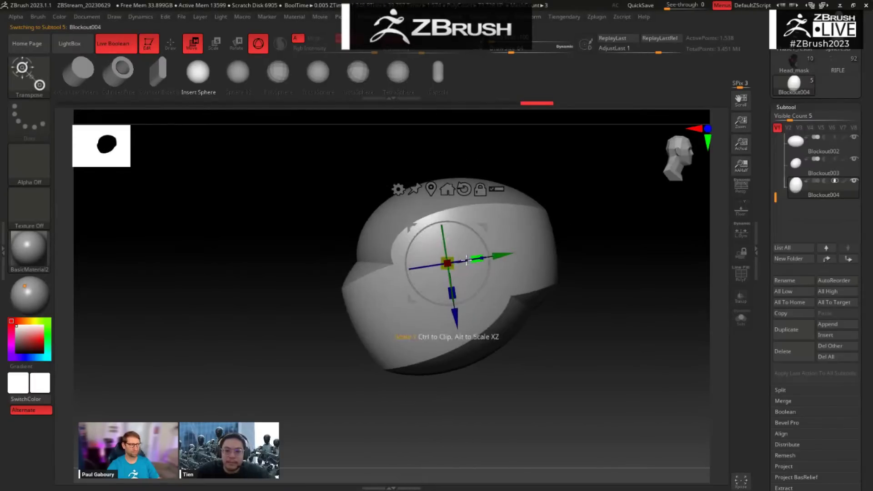
{"action": "left_click_drag", "start_coordinate": [454, 292], "coordinate": [454, 281]}
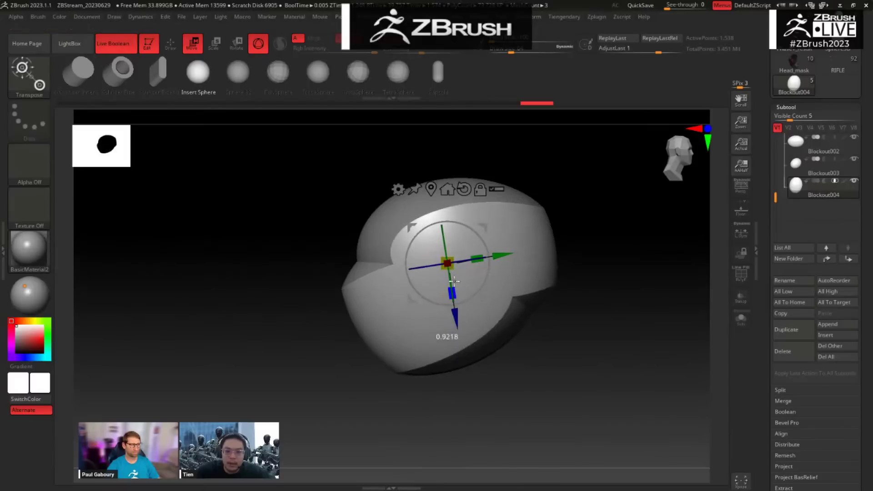
{"action": "left_click_drag", "start_coordinate": [508, 384], "coordinate": [552, 384]}
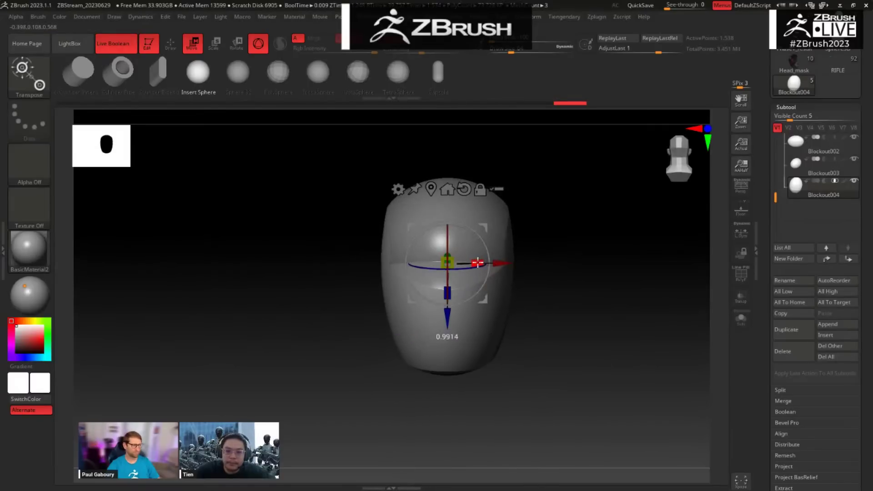
{"action": "left_click_drag", "start_coordinate": [447, 327], "coordinate": [446, 316]}
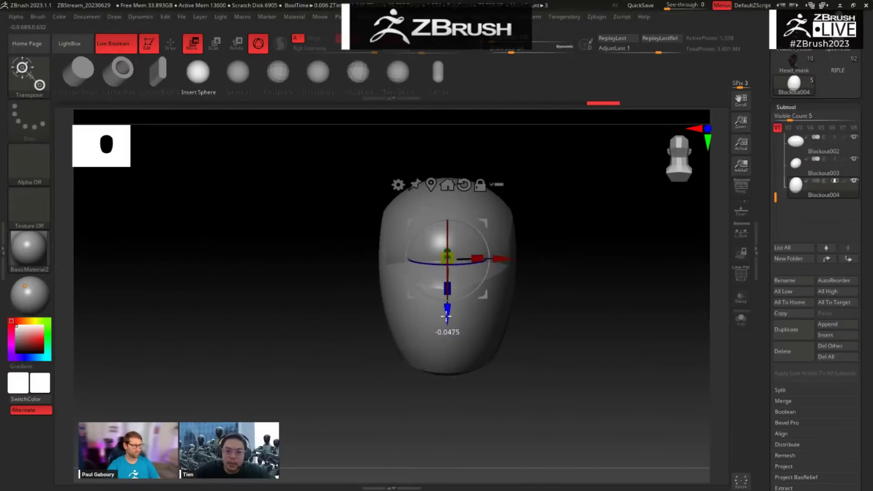
{"action": "left_click_drag", "start_coordinate": [533, 273], "coordinate": [586, 268]}
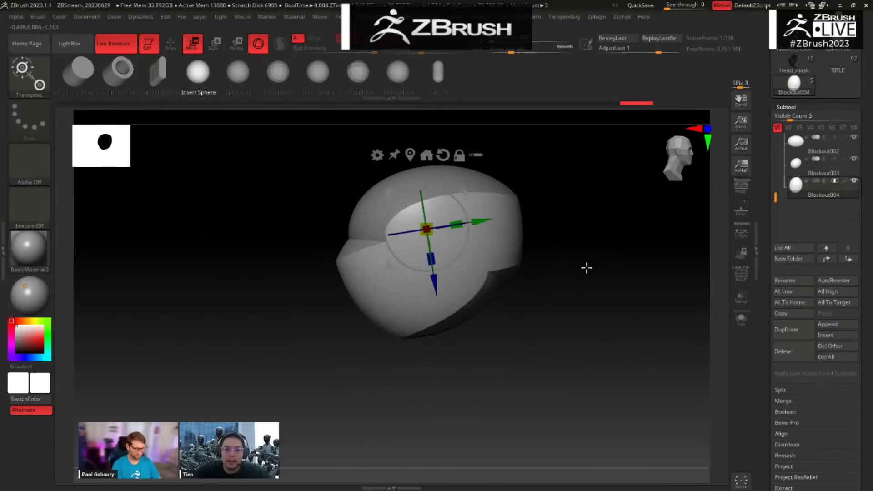
Step: Widen the lower ellipsoid Blockout003 by a factor of about 1.05, then lengthen the intersection shape by about 1.13
{"action": "left_click", "coordinate": [349, 247], "text": "alt"}
{"action": "left_click_drag", "start_coordinate": [456, 231], "coordinate": [505, 317]}
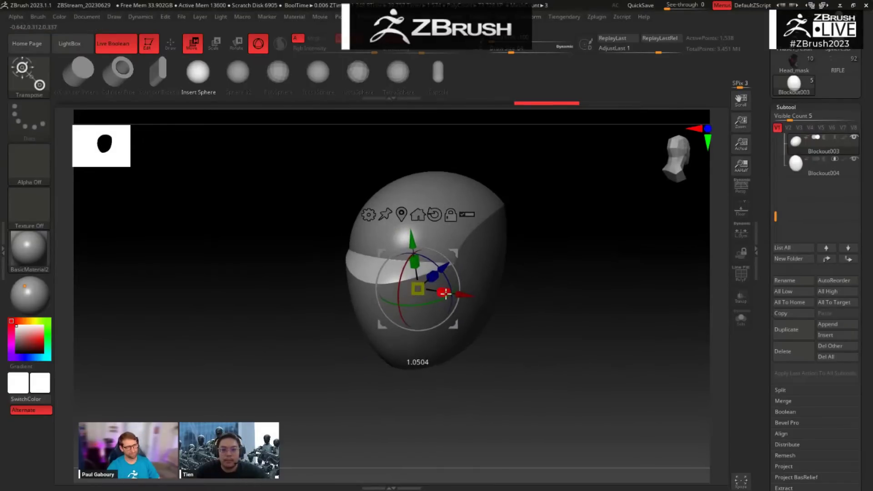
{"action": "left_click_drag", "start_coordinate": [463, 302], "coordinate": [528, 329]}
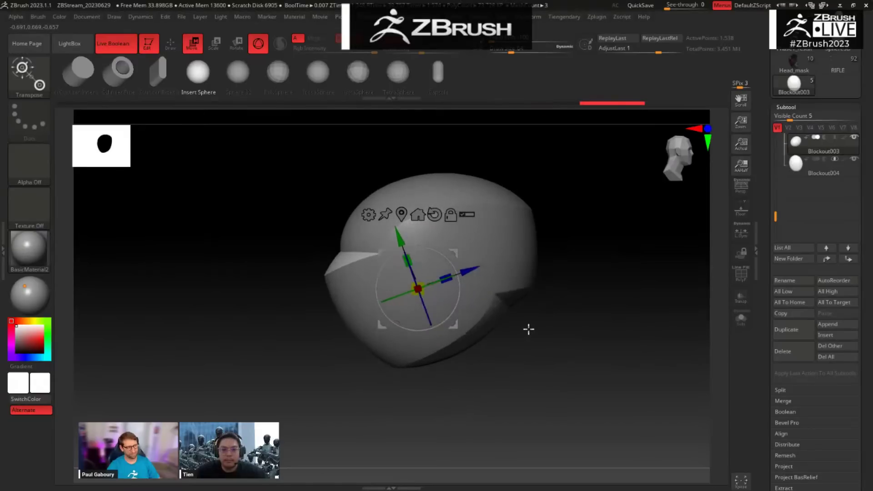
{"action": "left_click_drag", "start_coordinate": [504, 389], "coordinate": [527, 339]}
{"action": "left_click", "coordinate": [488, 298], "text": "alt"}
{"action": "left_click_drag", "start_coordinate": [429, 276], "coordinate": [433, 284]}
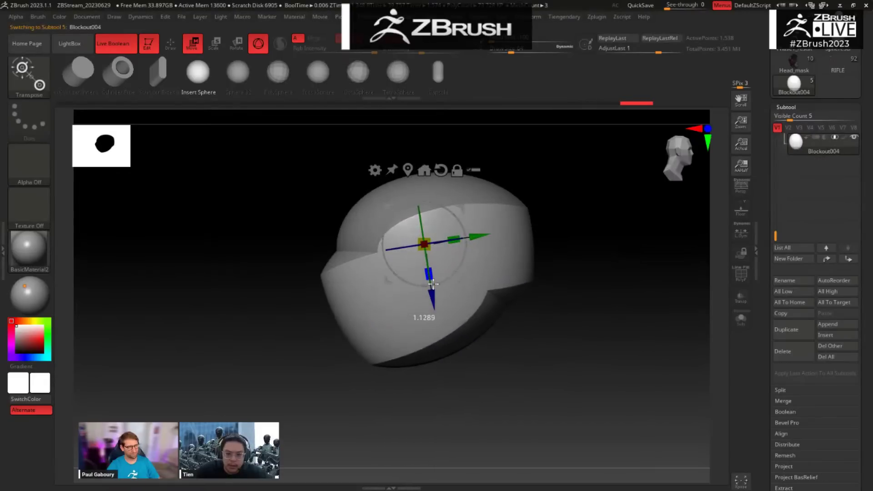
Step: Isolate the lower ellipsoid with its polyframe shown, mask its upper half and stretch the lower half downward into a chin
{"action": "left_click", "coordinate": [345, 258], "text": "alt"}
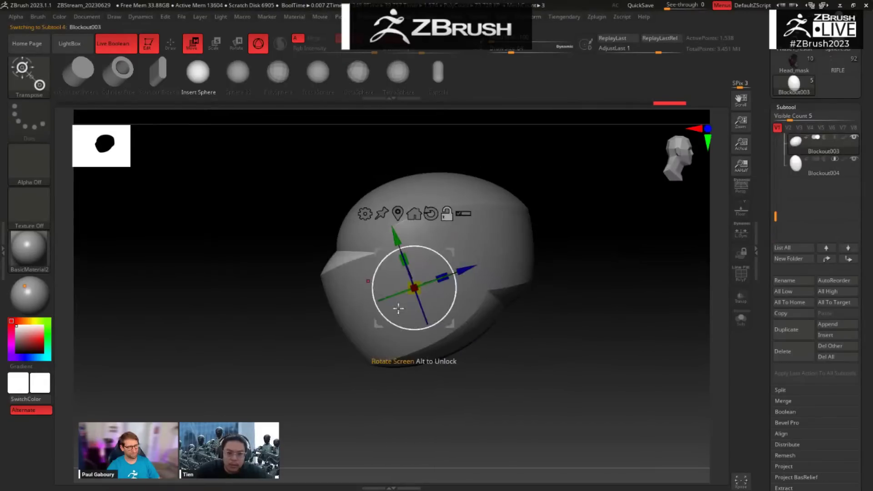
{"action": "key", "text": "shift+f"}
{"action": "key", "text": "alt+s"}
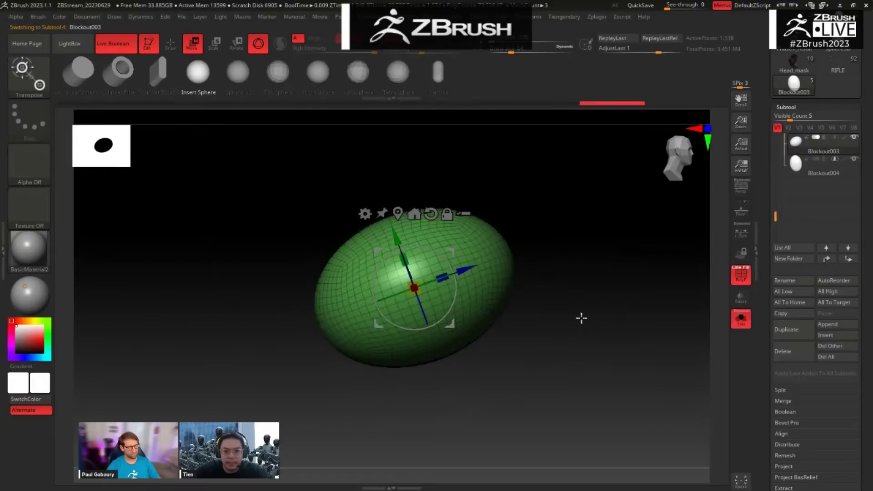
{"action": "left_click_drag", "start_coordinate": [591, 275], "coordinate": [641, 378]}
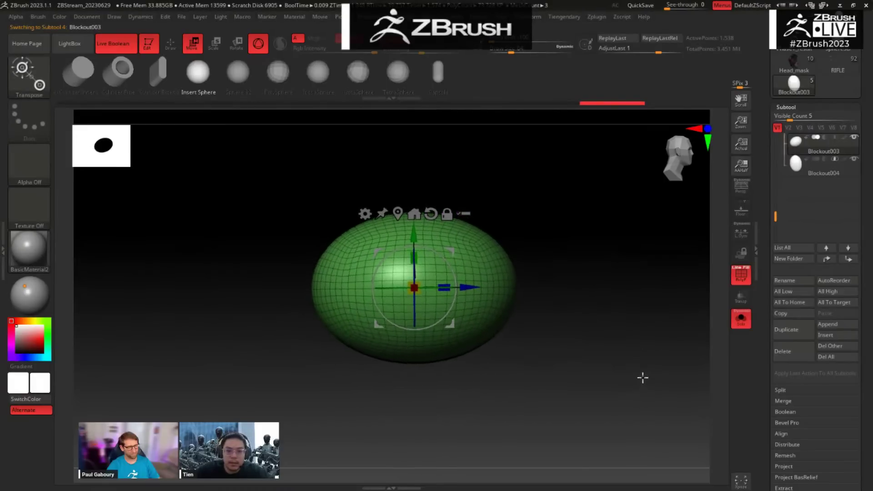
{"action": "mouse_move", "coordinate": [610, 411]}
{"action": "left_mouse_down", "text": "ctrl"}
{"action": "mouse_move", "coordinate": [271, 282]}
{"action": "mouse_move", "coordinate": [272, 293]}
{"action": "left_mouse_up", "text": "ctrl"}
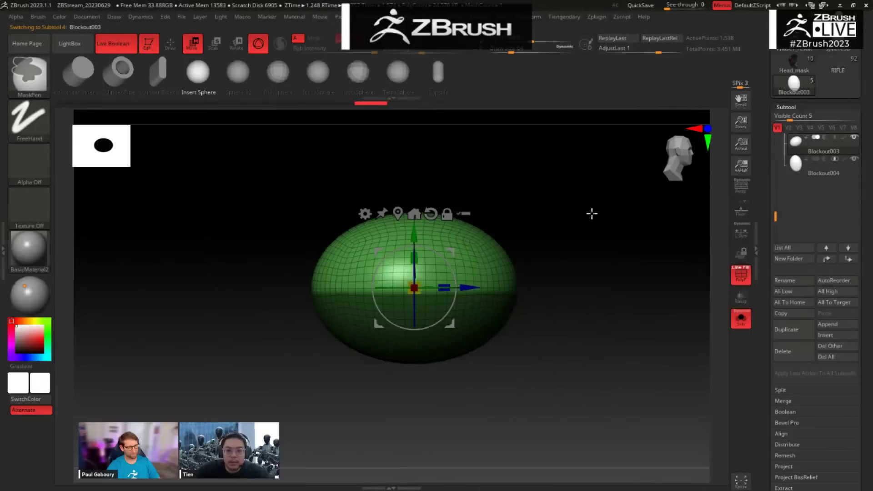
{"action": "left_click_drag", "start_coordinate": [419, 241], "coordinate": [419, 197]}
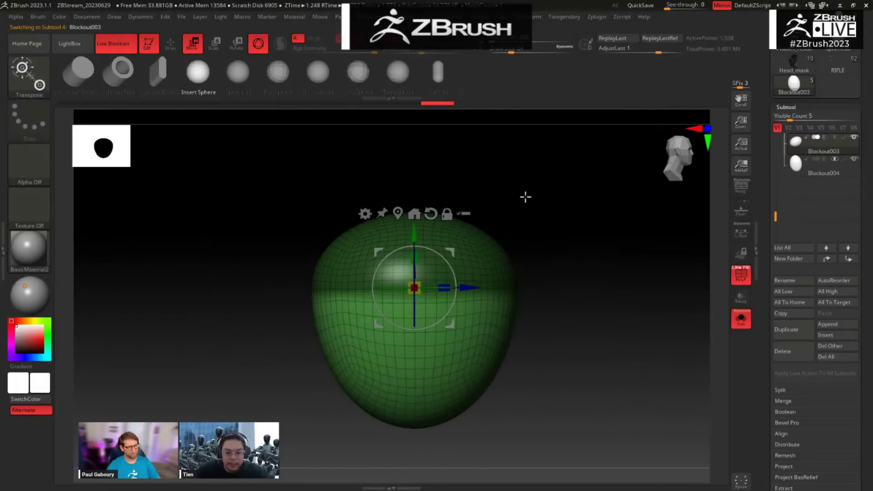
Step: Clear the mask on the lower ellipsoid and return to the full head view without the polyframe
{"action": "key", "text": "shift+f"}
{"action": "key", "text": "ctrl"}
{"action": "left_click_drag", "start_coordinate": [586, 269], "coordinate": [591, 291], "text": "ctrl"}
{"action": "mouse_move", "coordinate": [587, 297]}
{"action": "left_mouse_down"}
{"action": "mouse_move", "coordinate": [596, 318]}
{"action": "mouse_move", "coordinate": [614, 304]}
{"action": "mouse_move", "coordinate": [612, 279]}
{"action": "mouse_move", "coordinate": [625, 300]}
{"action": "mouse_move", "coordinate": [613, 293]}
{"action": "left_mouse_up"}
{"action": "key", "text": "shift+f"}
{"action": "key", "text": "shift+s"}
{"action": "key", "text": "shift+f"}
{"action": "left_click_drag", "start_coordinate": [601, 367], "coordinate": [558, 312]}
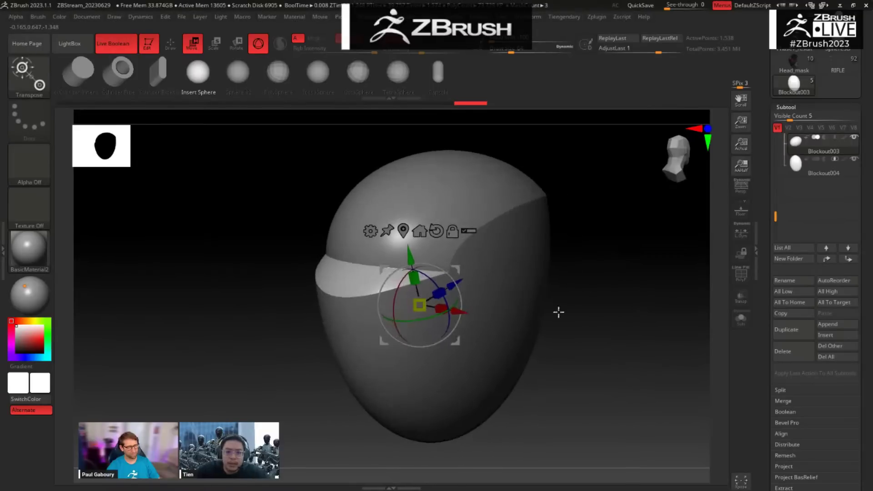
Step: Select the intersection shape Blockout004 and rescale it to fit the lengthened lower head volume
{"action": "left_click_drag", "start_coordinate": [609, 321], "coordinate": [502, 270]}
{"action": "left_click", "coordinate": [502, 269], "text": "alt"}
{"action": "left_click_drag", "start_coordinate": [606, 273], "coordinate": [579, 256]}
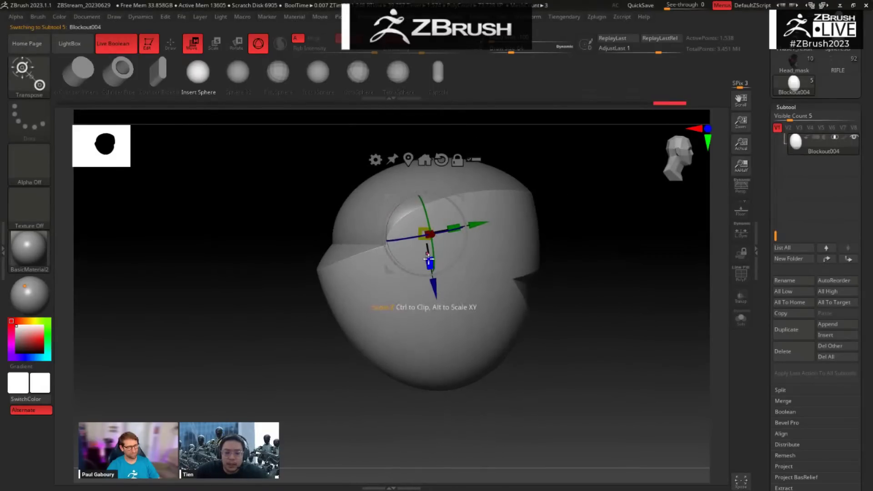
{"action": "left_click_drag", "start_coordinate": [586, 296], "coordinate": [483, 194]}
Step: Select the upper ellipsoid Blockout002, adjust its scale and nudge it slightly forward and down over the mask
{"action": "left_click", "coordinate": [475, 188], "text": "alt"}
{"action": "left_click_drag", "start_coordinate": [430, 198], "coordinate": [430, 193]}
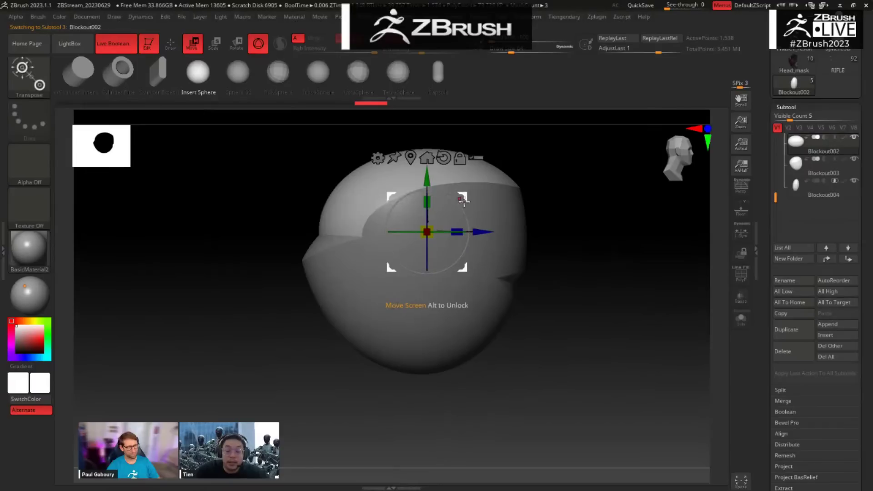
{"action": "mouse_move", "coordinate": [464, 195]}
{"action": "left_mouse_down"}
{"action": "mouse_move", "coordinate": [455, 196]}
{"action": "mouse_move", "coordinate": [468, 193]}
{"action": "left_mouse_up"}
{"action": "left_click_drag", "start_coordinate": [456, 199], "coordinate": [461, 196]}
{"action": "mouse_move", "coordinate": [568, 183]}
{"action": "left_mouse_down"}
{"action": "mouse_move", "coordinate": [592, 171]}
{"action": "mouse_move", "coordinate": [577, 152]}
{"action": "mouse_move", "coordinate": [571, 158]}
{"action": "mouse_move", "coordinate": [598, 228]}
{"action": "left_mouse_up"}
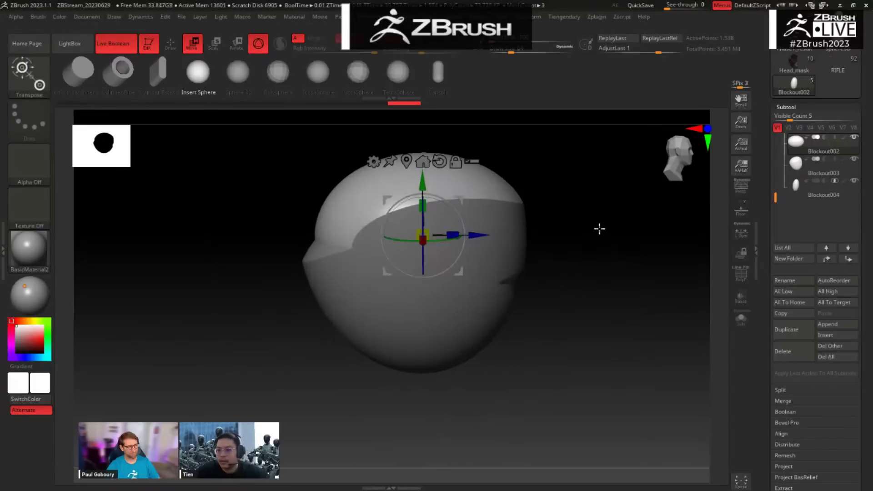
Step: Duplicate the lower head volume Blockout003 and place the copy below Blockout004 in the subtool order
{"action": "left_click", "coordinate": [817, 196]}
{"action": "left_click", "coordinate": [836, 177]}
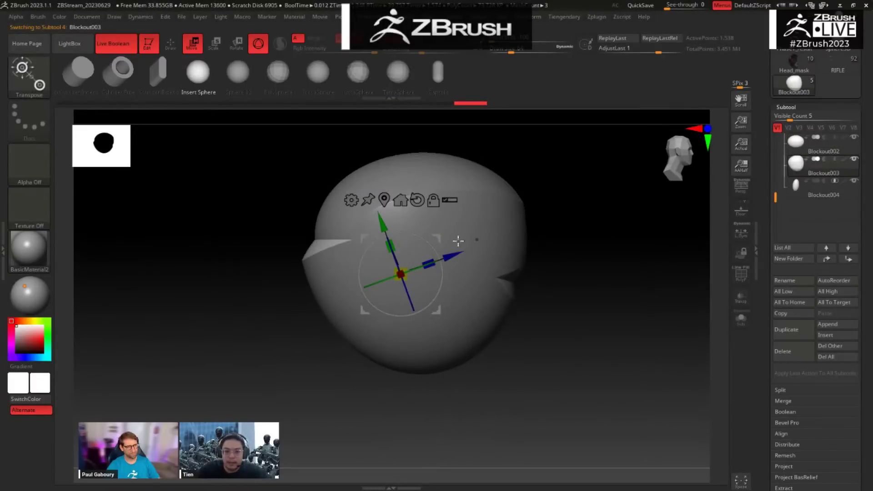
{"action": "key", "text": "ctrl+shift+d"}
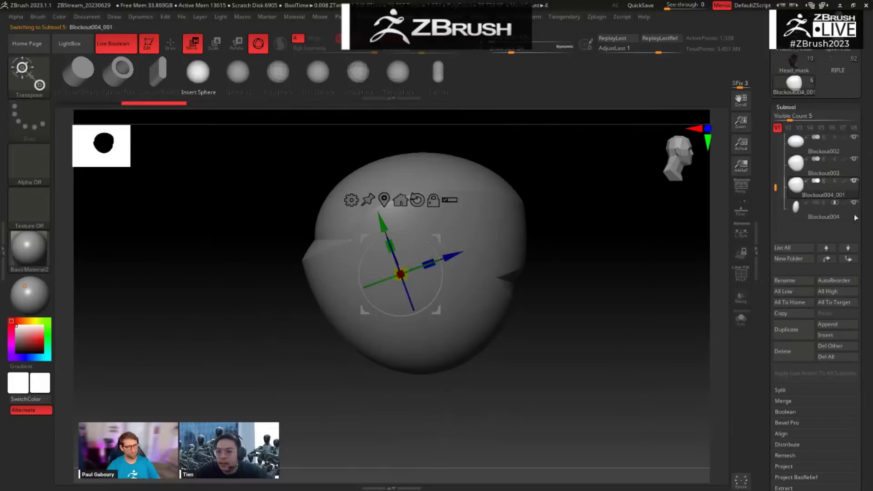
{"action": "left_click", "coordinate": [848, 259]}
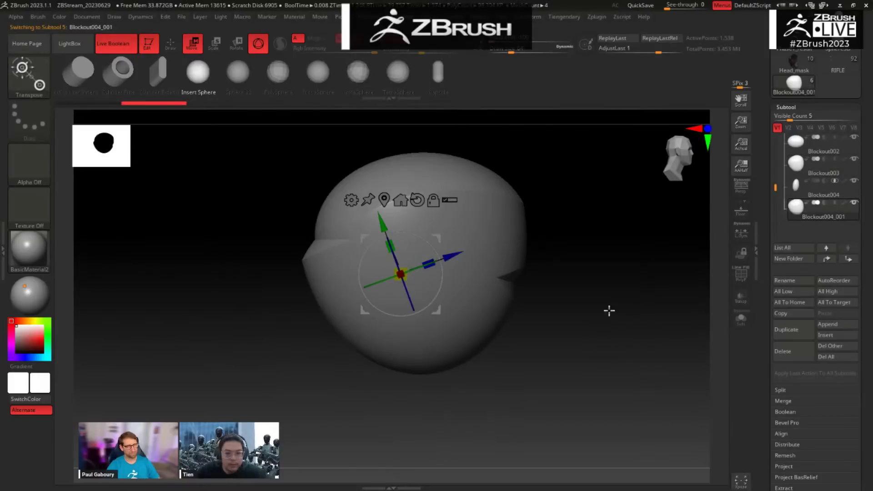
Step: Replace the duplicate's mesh with a QCube primitive and set it to boolean subtraction
{"action": "left_click_drag", "start_coordinate": [610, 310], "coordinate": [446, 238], "text": "shift"}
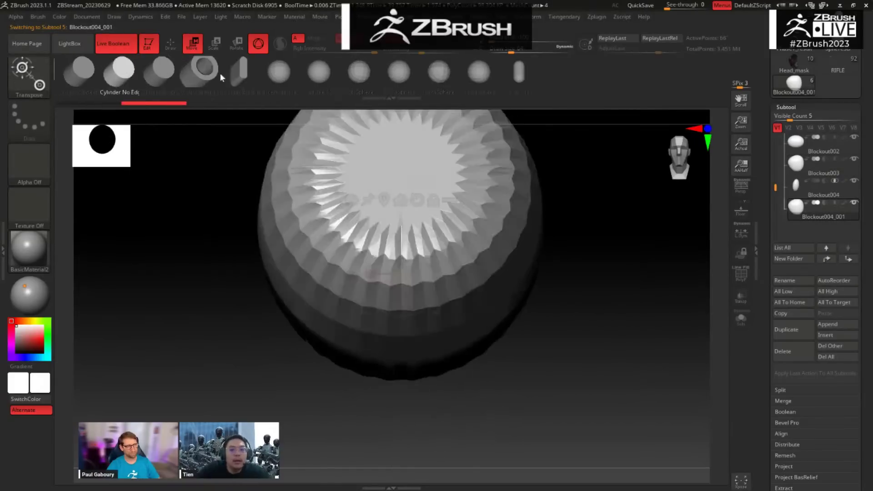
{"action": "left_click_drag", "start_coordinate": [125, 300], "coordinate": [210, 309], "text": "shift"}
{"action": "left_click", "coordinate": [821, 204]}
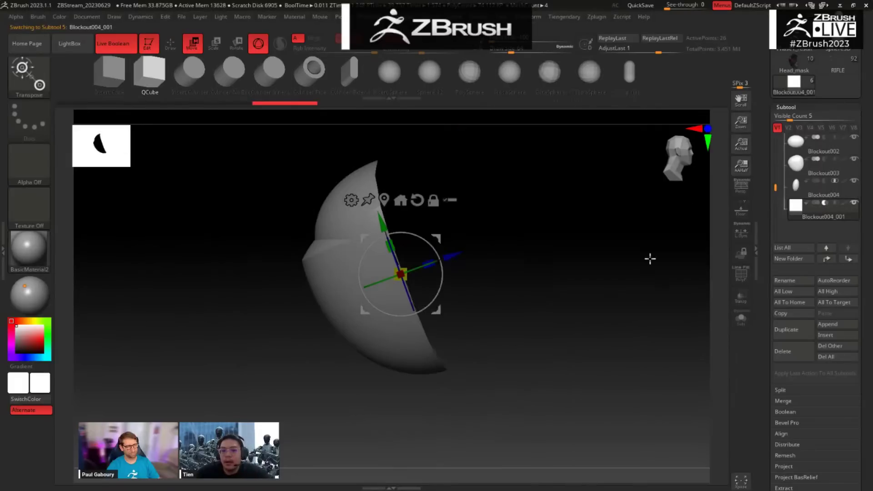
Step: Shift the subtracting cube down behind the jaw to cut away the back of the head, and smooth it with dynamic subdivision
{"action": "left_click_drag", "start_coordinate": [436, 240], "coordinate": [457, 349]}
{"action": "left_click_drag", "start_coordinate": [579, 311], "coordinate": [544, 317]}
{"action": "left_click_drag", "start_coordinate": [596, 349], "coordinate": [734, 341]}
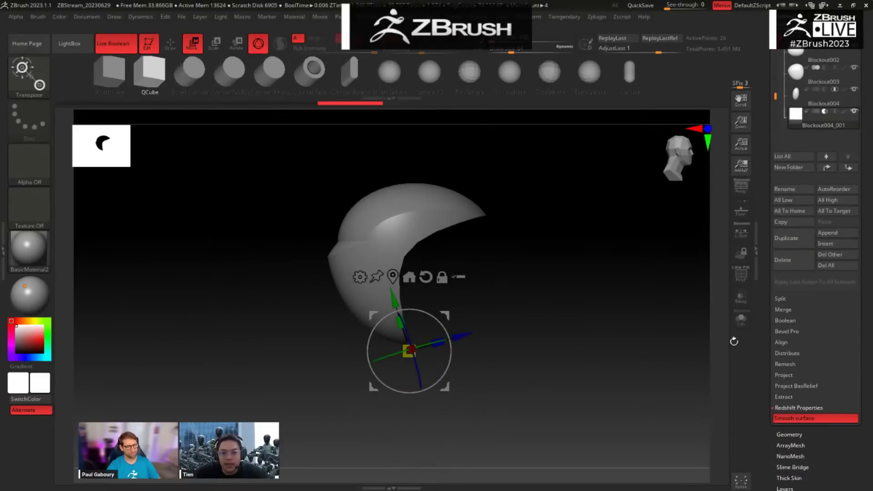
Step: Set the cube's dynamic subdivision to QGrid 4 with about 0.89 coverage and Chamfer mode
{"action": "left_click", "coordinate": [787, 434]}
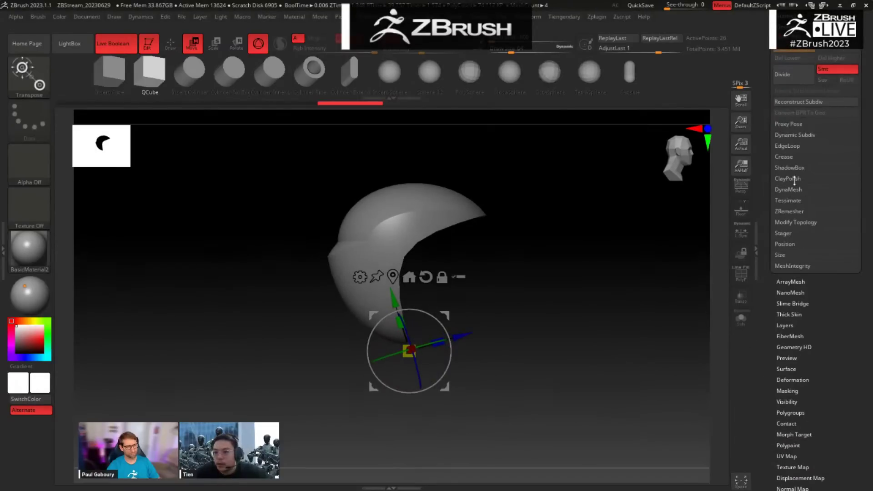
{"action": "left_click", "coordinate": [789, 135]}
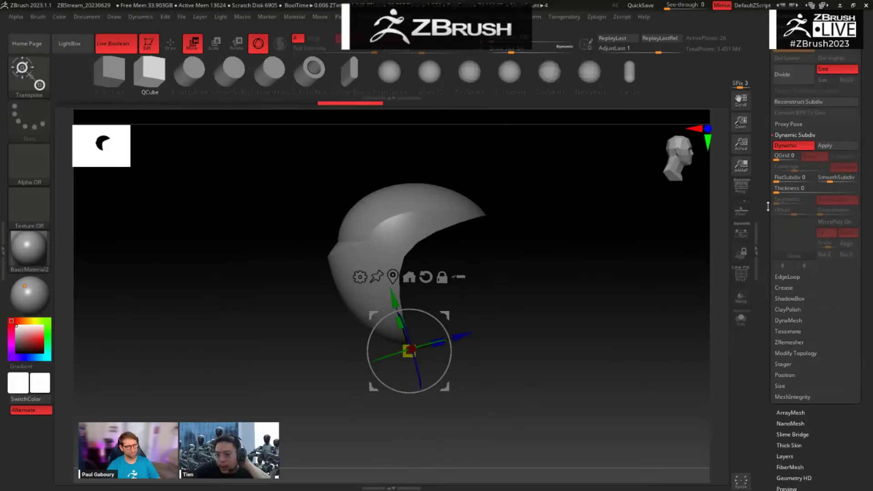
{"action": "left_click_drag", "start_coordinate": [768, 206], "coordinate": [766, 226]}
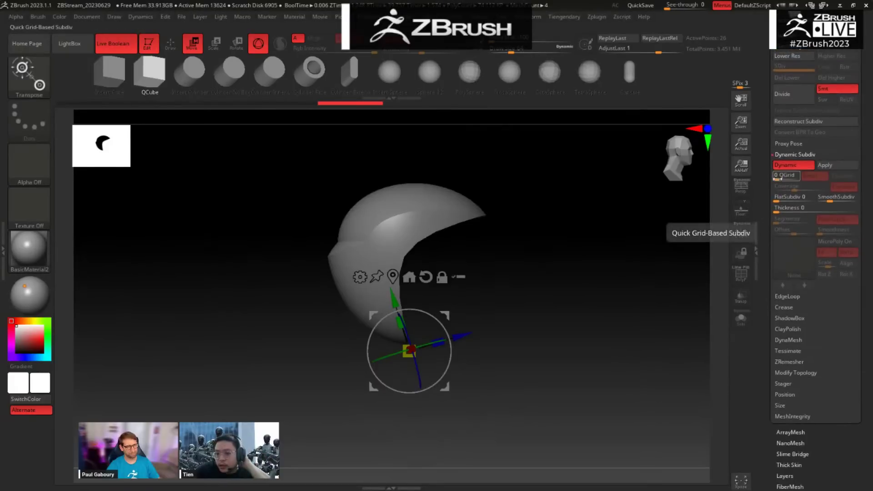
{"action": "left_click_drag", "start_coordinate": [778, 179], "coordinate": [799, 187]}
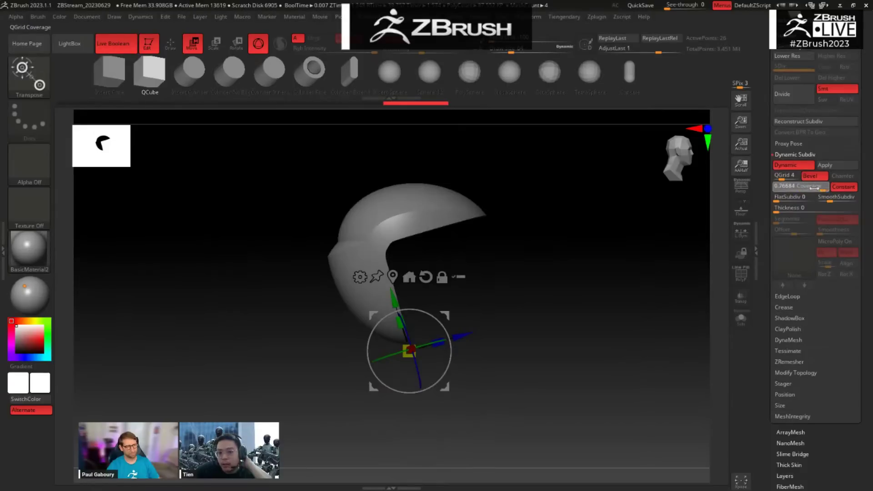
{"action": "left_click_drag", "start_coordinate": [814, 187], "coordinate": [823, 188]}
{"action": "mouse_move", "coordinate": [626, 283]}
{"action": "left_mouse_down"}
{"action": "mouse_move", "coordinate": [598, 300]}
{"action": "mouse_move", "coordinate": [596, 292]}
{"action": "mouse_move", "coordinate": [611, 289]}
{"action": "left_mouse_up"}
{"action": "left_click", "coordinate": [841, 179]}
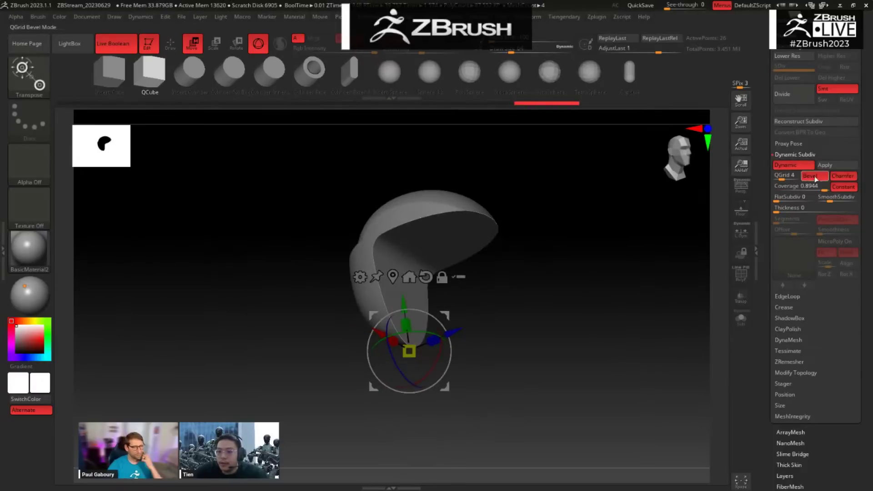
{"action": "left_click_drag", "start_coordinate": [561, 321], "coordinate": [591, 335]}
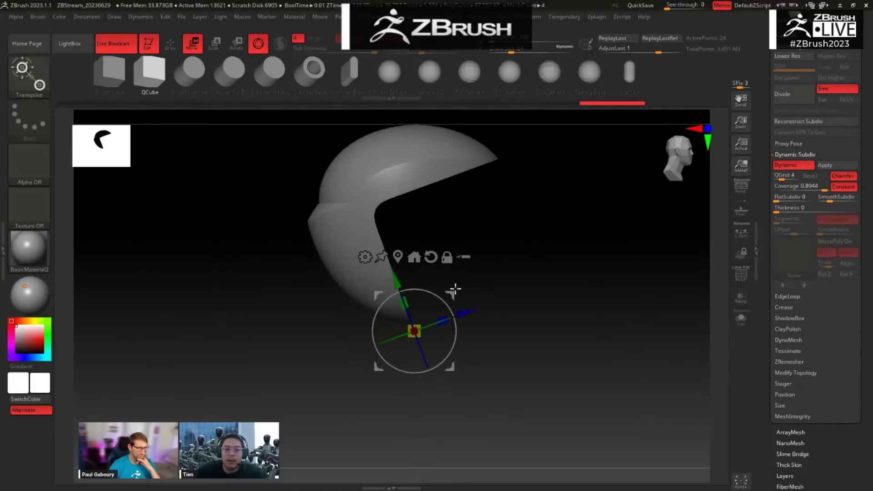
Step: Nudge the subtracting cube slightly back and down, then set its QGrid coverage to 1
{"action": "left_click_drag", "start_coordinate": [454, 293], "coordinate": [462, 300]}
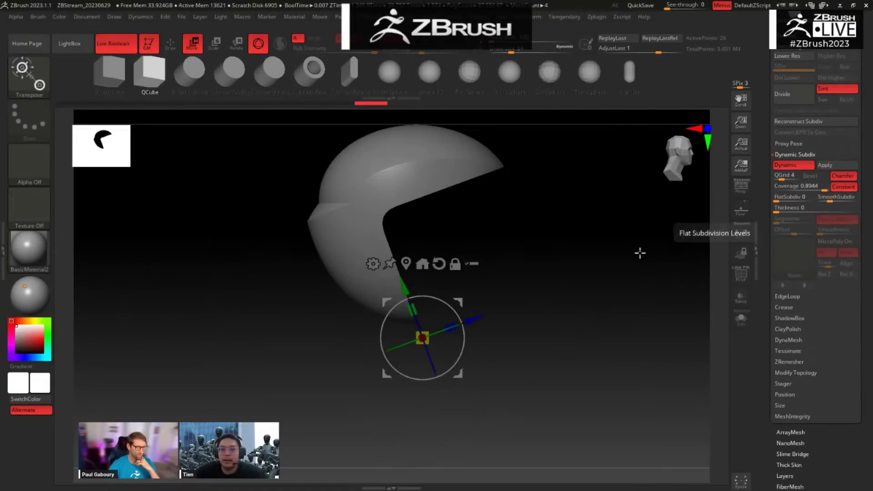
{"action": "left_click_drag", "start_coordinate": [640, 254], "coordinate": [600, 292]}
{"action": "left_click_drag", "start_coordinate": [813, 185], "coordinate": [794, 191]}
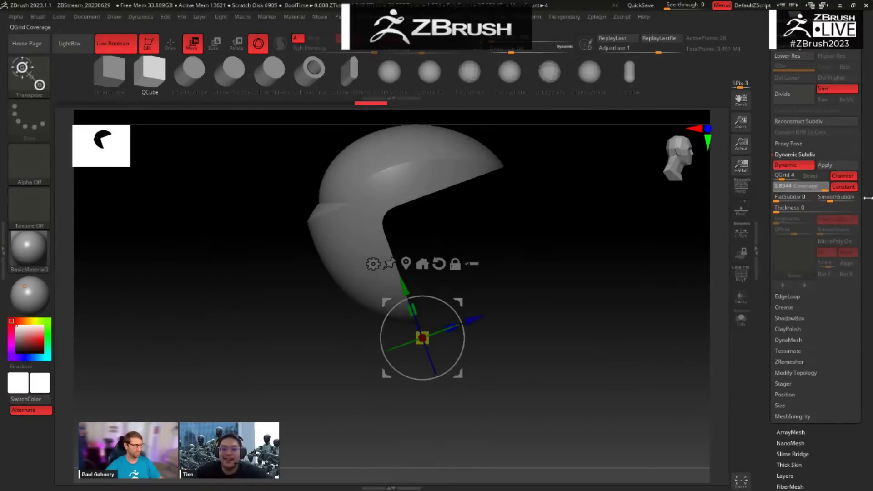
{"action": "left_click_drag", "start_coordinate": [868, 198], "coordinate": [801, 199]}
{"action": "left_click_drag", "start_coordinate": [604, 272], "coordinate": [592, 231]}
{"action": "mouse_move", "coordinate": [820, 188]}
{"action": "left_mouse_down"}
{"action": "mouse_move", "coordinate": [800, 191]}
{"action": "mouse_move", "coordinate": [846, 192]}
{"action": "mouse_move", "coordinate": [808, 190]}
{"action": "mouse_move", "coordinate": [826, 188]}
{"action": "left_mouse_up"}
{"action": "left_click_drag", "start_coordinate": [542, 282], "coordinate": [577, 324]}
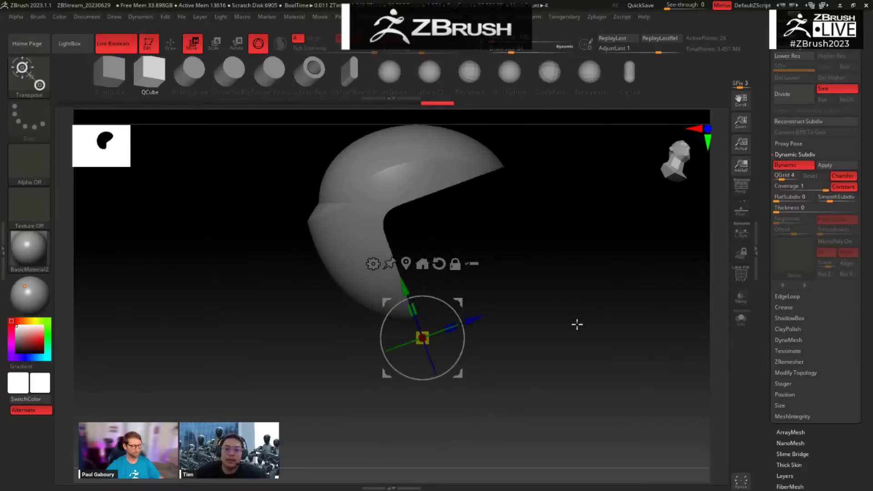
Step: Mark the rear polygons on the subtracting cube's upper face and extrude them upward with ZModeler QMesh
{"action": "key", "text": "shift+f"}
{"action": "left_click_drag", "start_coordinate": [284, 375], "coordinate": [309, 392]}
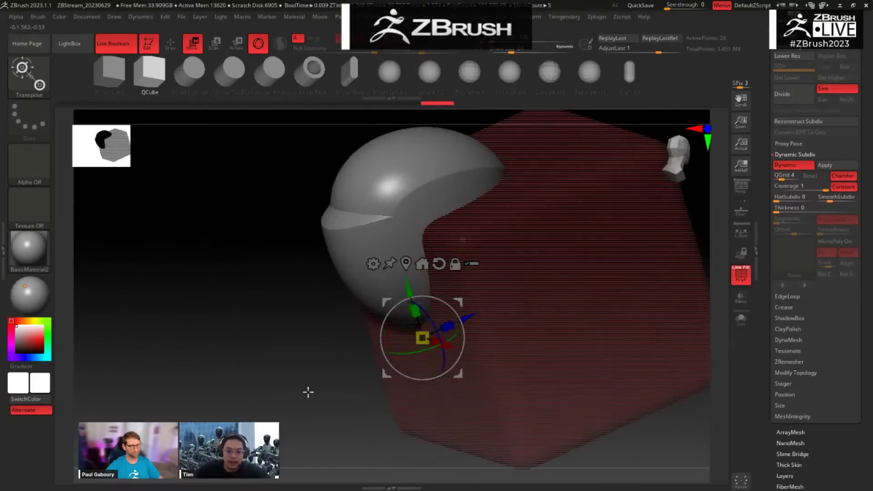
{"action": "key", "text": "q"}
{"action": "left_click_drag", "start_coordinate": [270, 350], "coordinate": [273, 347]}
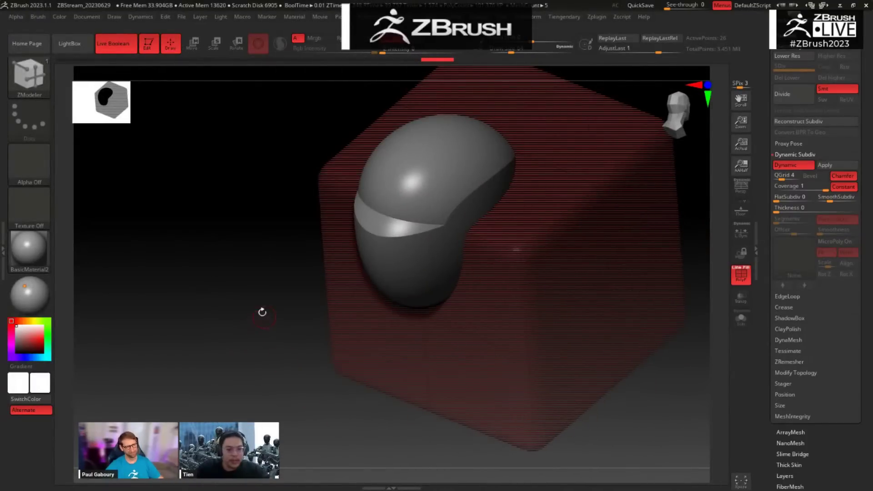
{"action": "left_click_drag", "start_coordinate": [258, 262], "coordinate": [587, 194]}
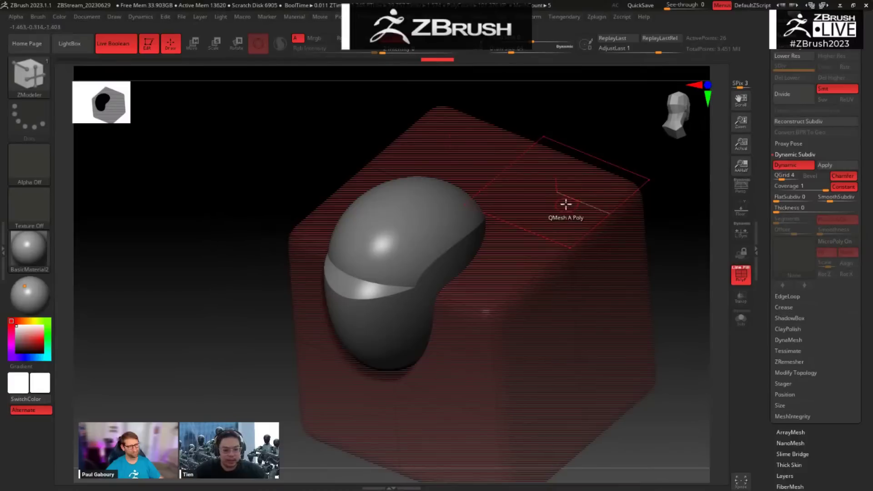
{"action": "left_click_drag", "start_coordinate": [621, 125], "coordinate": [486, 200]}
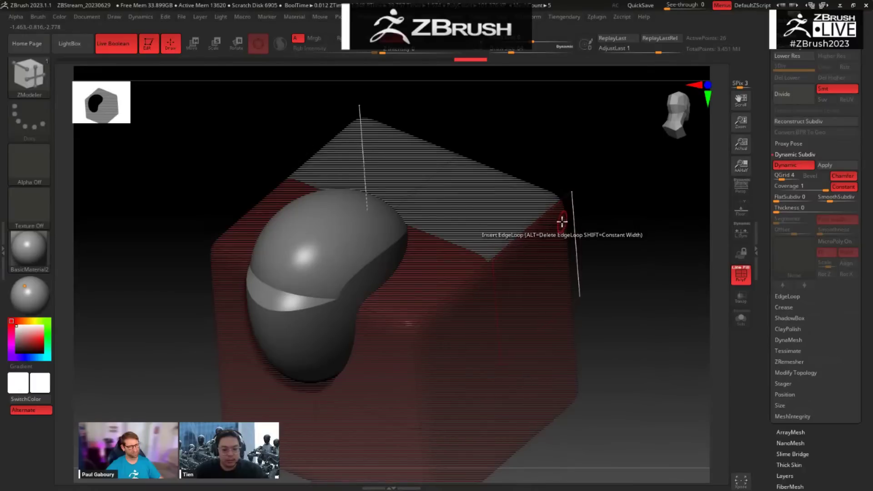
{"action": "key", "text": "b"}
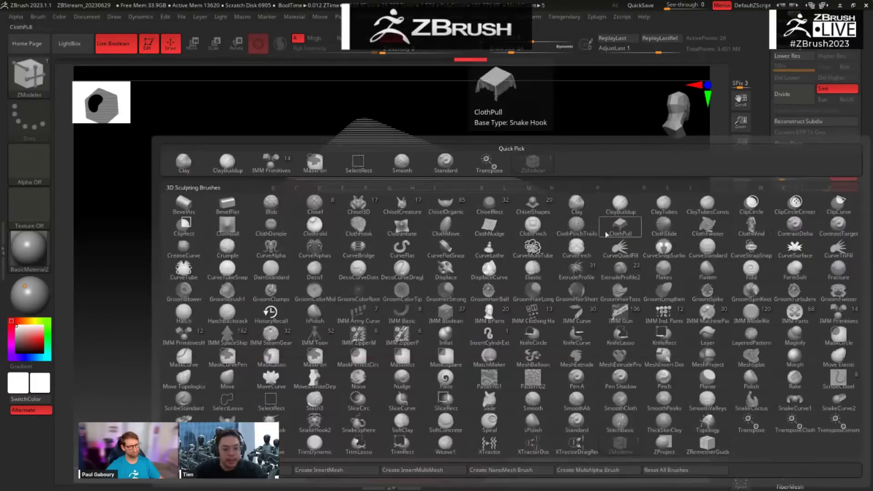
{"action": "key", "text": "z"}
{"action": "key", "text": "m"}
{"action": "left_click_drag", "start_coordinate": [579, 144], "coordinate": [593, 157], "text": "alt"}
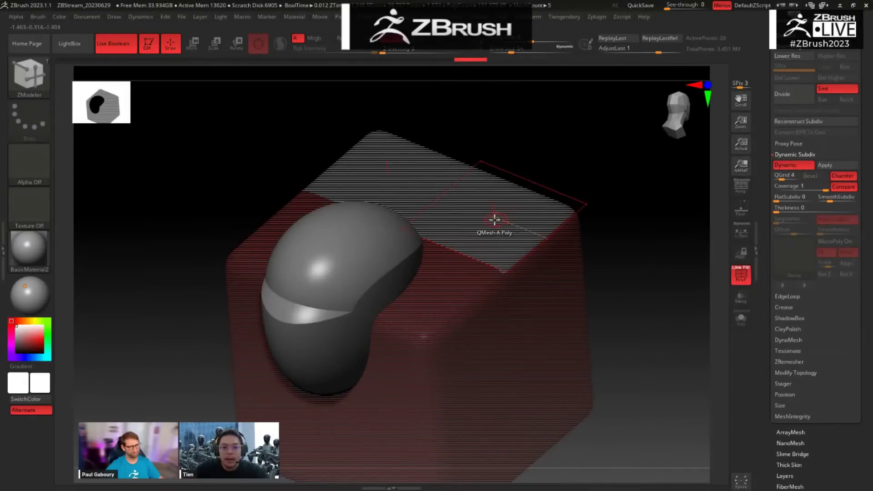
{"action": "left_click_drag", "start_coordinate": [493, 219], "coordinate": [468, 97]}
{"action": "left_click_drag", "start_coordinate": [527, 100], "coordinate": [621, 128]}
{"action": "key", "text": "shift+f"}
{"action": "left_click_drag", "start_coordinate": [634, 184], "coordinate": [574, 200]}
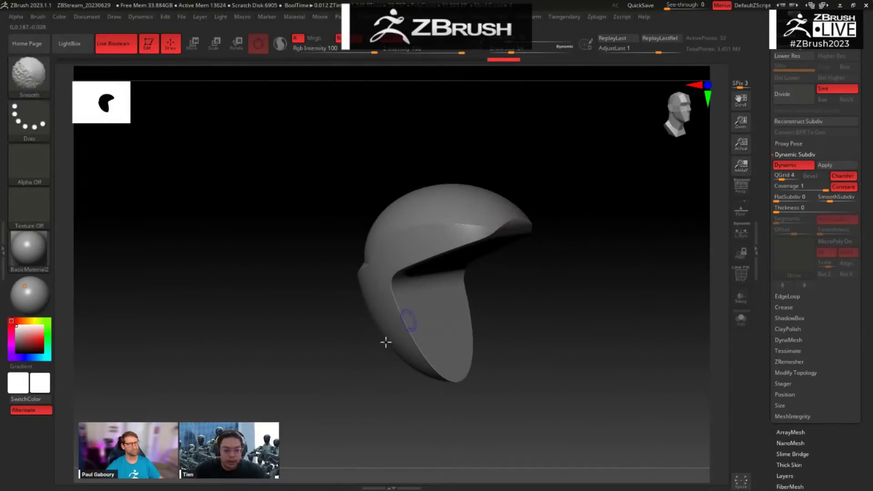
Step: Mark the lower polygons on the cube's front face and extrude them forward beneath the jaw with QMesh
{"action": "key", "text": "shift+f"}
{"action": "left_click_drag", "start_coordinate": [317, 370], "coordinate": [312, 353]}
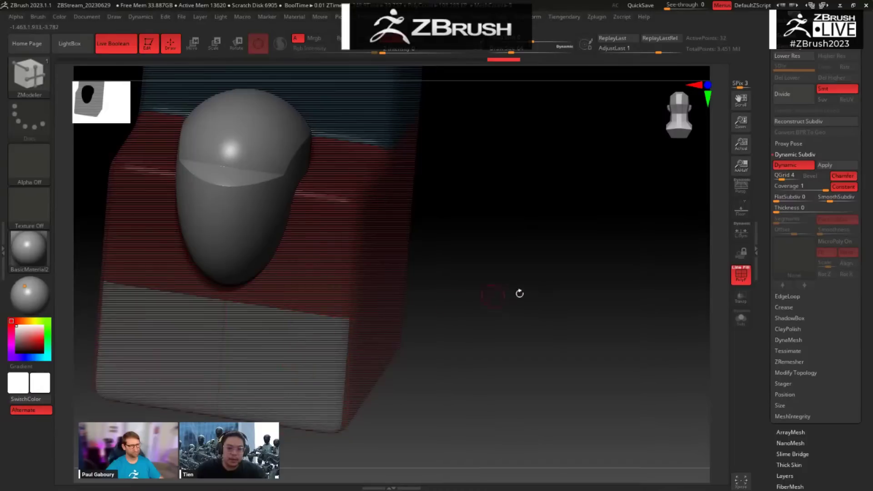
{"action": "left_click_drag", "start_coordinate": [519, 293], "coordinate": [156, 430]}
{"action": "left_click_drag", "start_coordinate": [543, 228], "coordinate": [640, 217]}
Step: Mask off part of the cube and adjust the lower extrusion's front end so its upper face slopes down beneath the jaw
{"action": "left_click_drag", "start_coordinate": [275, 306], "coordinate": [428, 369], "text": "ctrl"}
{"action": "left_click", "coordinate": [248, 304], "text": "ctrl"}
{"action": "key", "text": "w"}
{"action": "left_click_drag", "start_coordinate": [422, 295], "coordinate": [370, 257]}
{"action": "key", "text": "shift+f"}
{"action": "left_click_drag", "start_coordinate": [248, 278], "coordinate": [212, 277]}
{"action": "key", "text": "shift+f"}
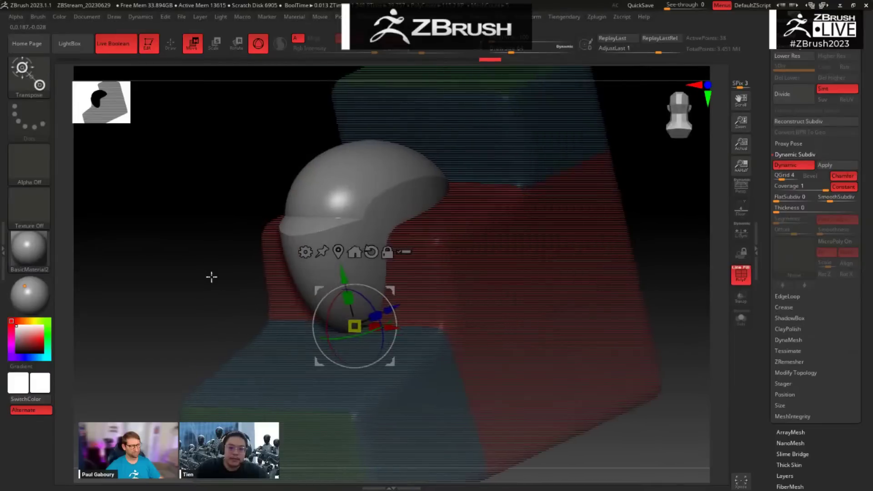
{"action": "key", "text": "shift+f"}
{"action": "left_click_drag", "start_coordinate": [517, 232], "coordinate": [432, 226]}
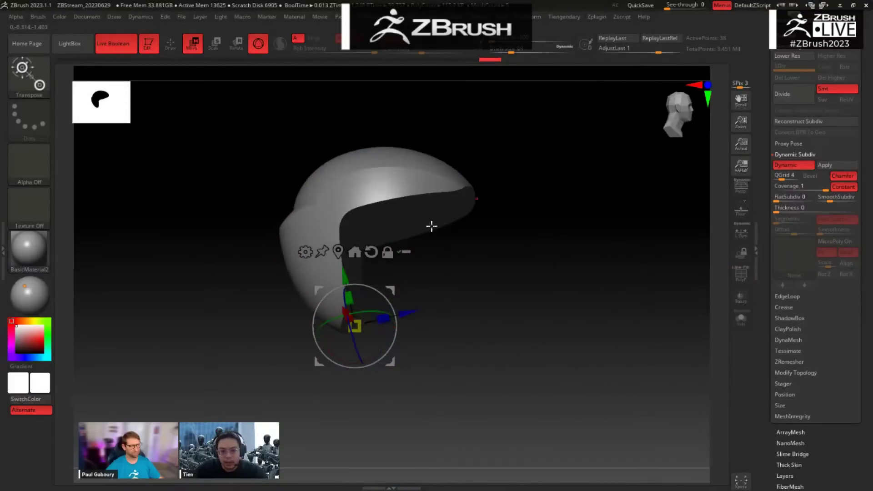
{"action": "left_click_drag", "start_coordinate": [484, 251], "coordinate": [440, 238]}
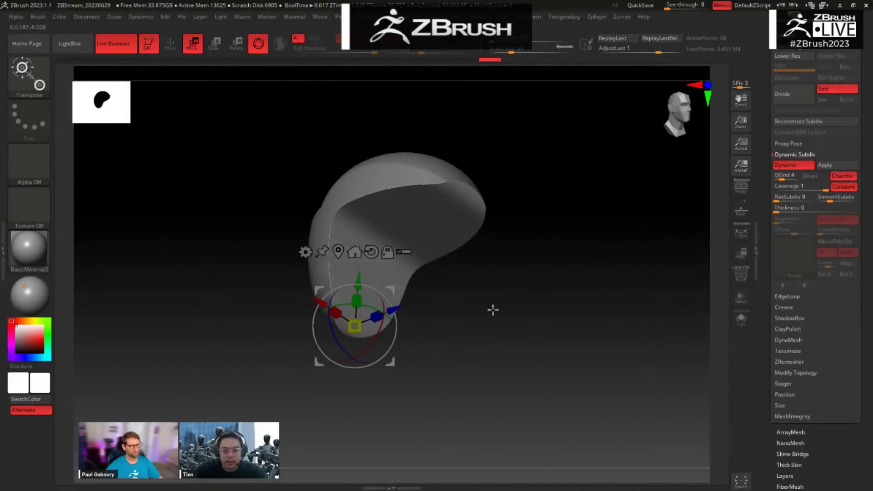
{"action": "left_click_drag", "start_coordinate": [493, 307], "coordinate": [420, 243]}
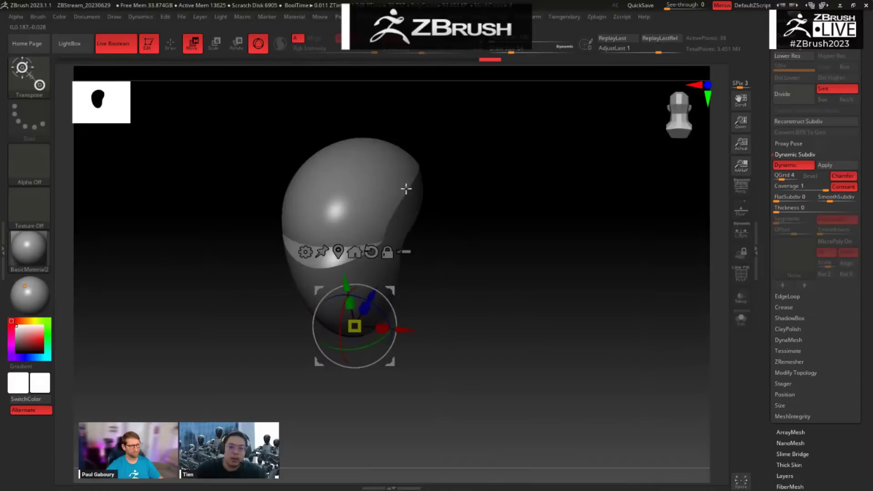
Step: Try nudging the upper skull sphere slightly up and back
{"action": "left_click", "coordinate": [333, 217]}
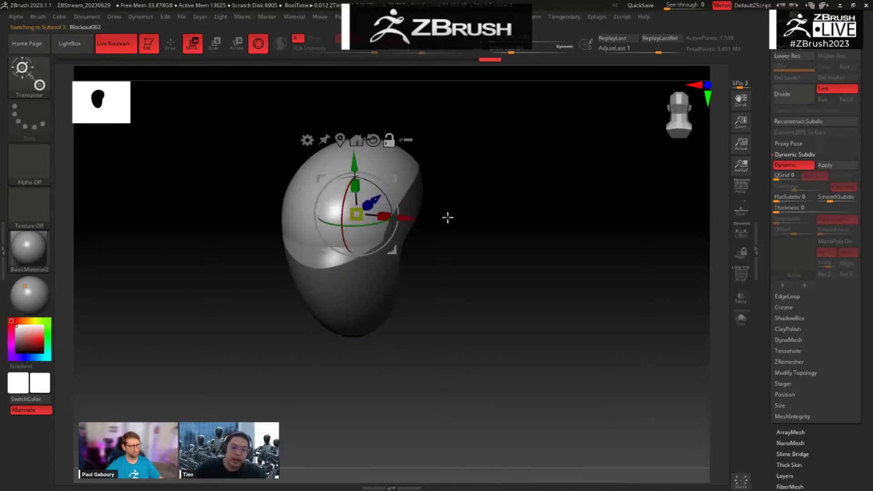
{"action": "left_click_drag", "start_coordinate": [509, 248], "coordinate": [432, 228]}
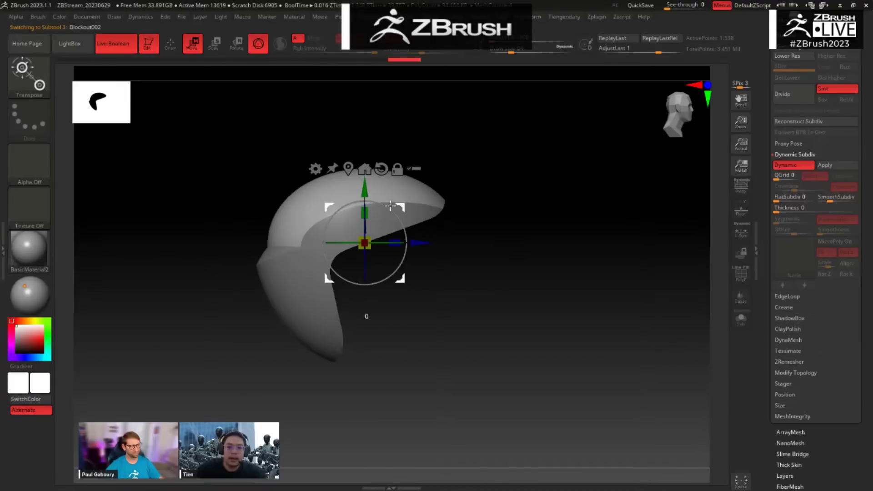
{"action": "left_click_drag", "start_coordinate": [398, 199], "coordinate": [395, 198]}
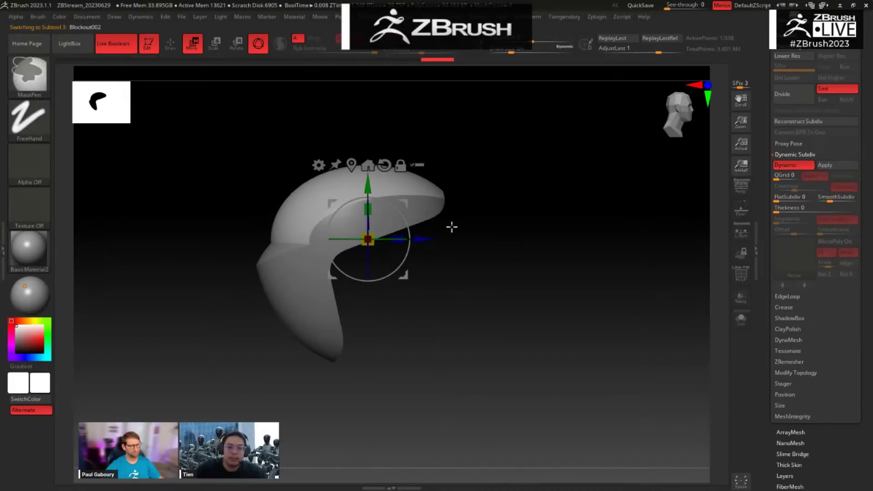
{"action": "mouse_move", "coordinate": [481, 241]}
{"action": "left_mouse_down"}
{"action": "mouse_move", "coordinate": [507, 255]}
{"action": "mouse_move", "coordinate": [490, 244]}
{"action": "mouse_move", "coordinate": [432, 287]}
{"action": "mouse_move", "coordinate": [446, 294]}
{"action": "mouse_move", "coordinate": [454, 287]}
{"action": "mouse_move", "coordinate": [432, 253]}
{"action": "left_mouse_up"}
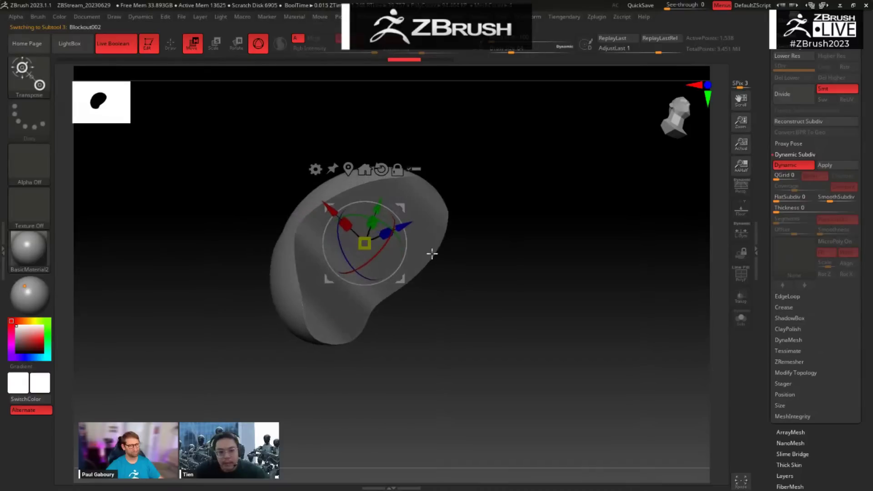
{"action": "left_click_drag", "start_coordinate": [478, 285], "coordinate": [455, 241]}
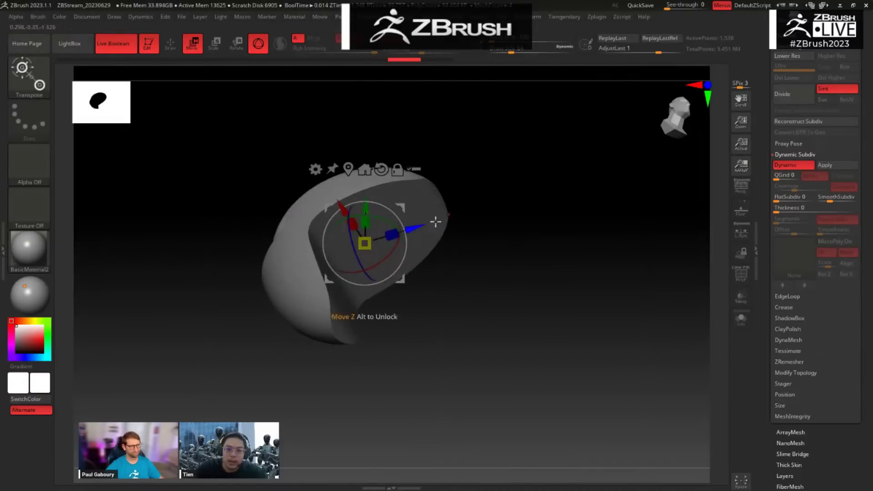
Step: Check the subtracting cube's wireframe against the head, and nudge the cube slightly up and back
{"action": "left_click", "coordinate": [429, 216], "text": "alt"}
{"action": "left_click_drag", "start_coordinate": [534, 224], "coordinate": [543, 254], "text": "shift"}
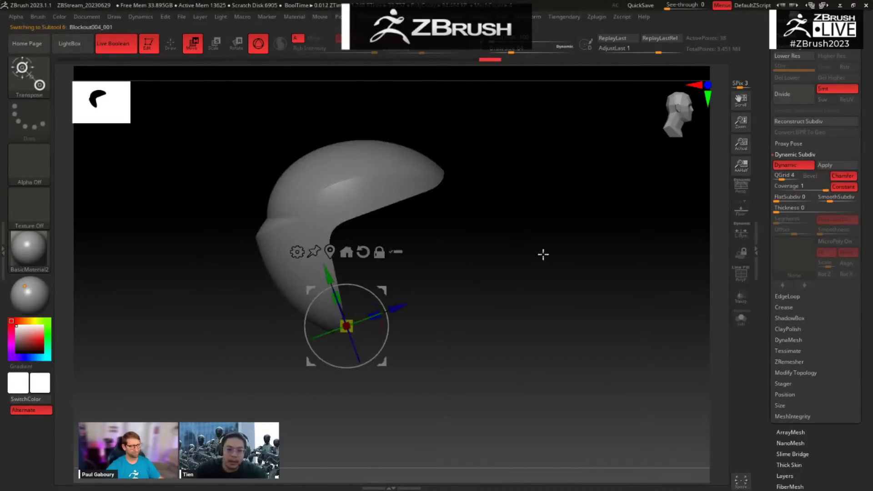
{"action": "key", "text": "q"}
{"action": "key", "text": "b"}
{"action": "key", "text": "z"}
{"action": "key", "text": "m"}
{"action": "key", "text": "shift+f"}
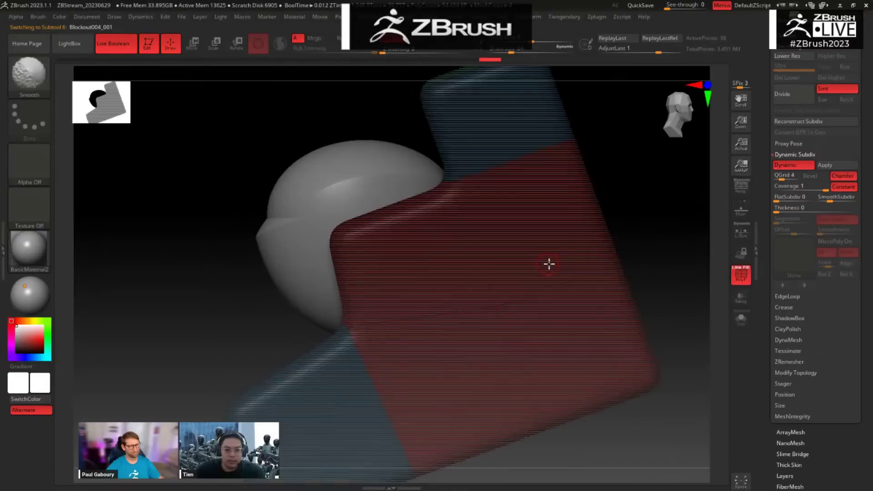
{"action": "key", "text": "w"}
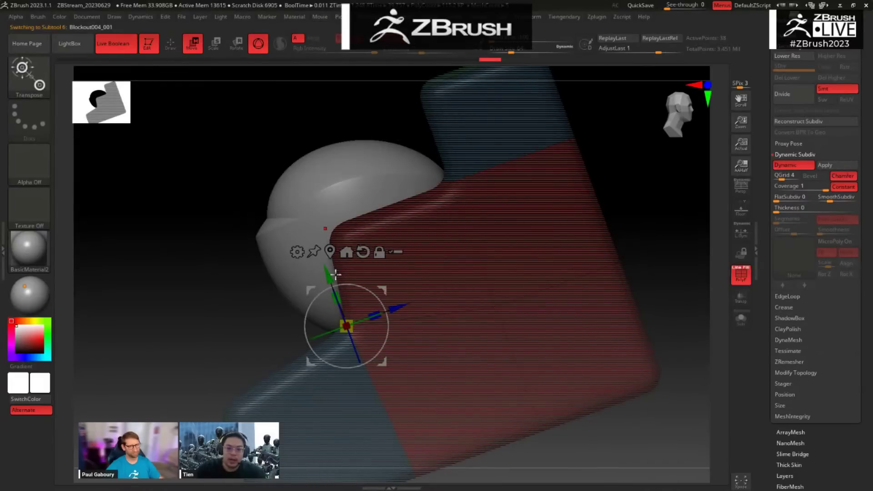
{"action": "left_click_drag", "start_coordinate": [639, 186], "coordinate": [691, 182], "text": "shift"}
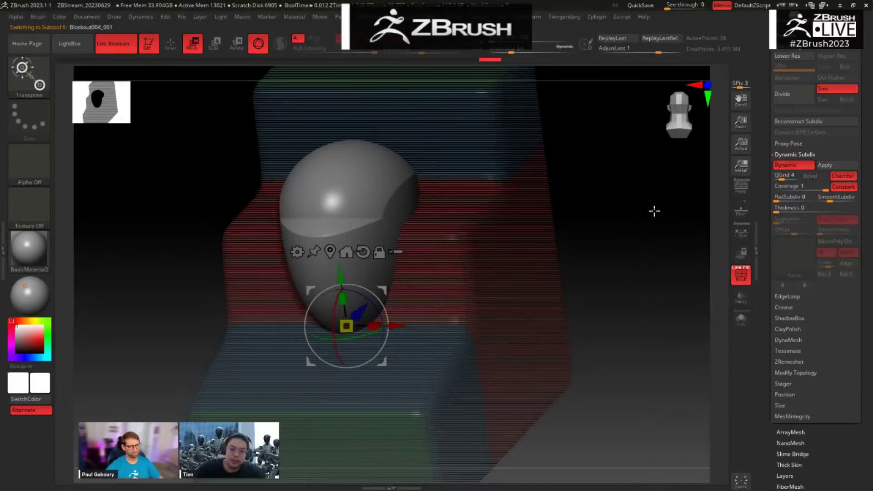
{"action": "left_click_drag", "start_coordinate": [655, 210], "coordinate": [591, 218]}
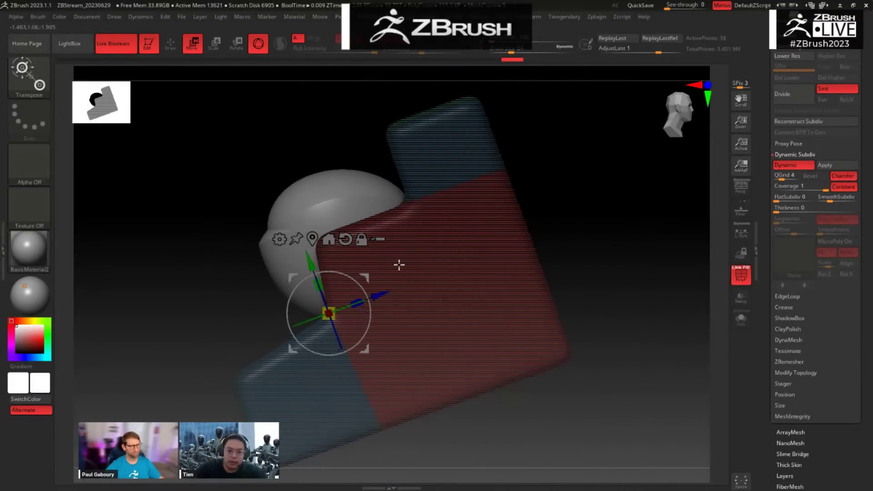
{"action": "key", "text": "shift+f"}
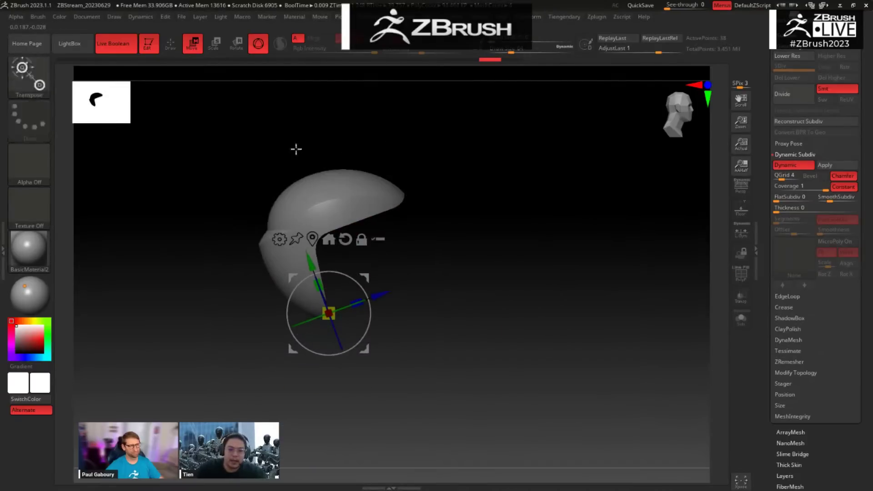
{"action": "mouse_move", "coordinate": [371, 279]}
{"action": "left_mouse_down"}
{"action": "mouse_move", "coordinate": [381, 278]}
{"action": "mouse_move", "coordinate": [378, 258]}
{"action": "mouse_move", "coordinate": [362, 268]}
{"action": "mouse_move", "coordinate": [384, 269]}
{"action": "left_mouse_up"}
{"action": "left_click_drag", "start_coordinate": [236, 351], "coordinate": [509, 209]}
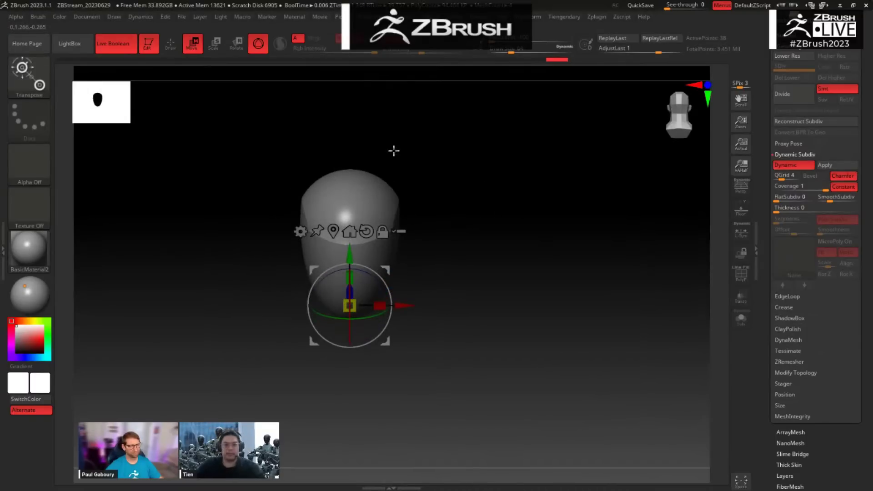
Step: Tilt the upper skull sphere slightly and shift it a little up and back
{"action": "left_click_drag", "start_coordinate": [452, 214], "coordinate": [392, 227], "text": "alt"}
{"action": "left_click", "coordinate": [408, 202], "text": "alt"}
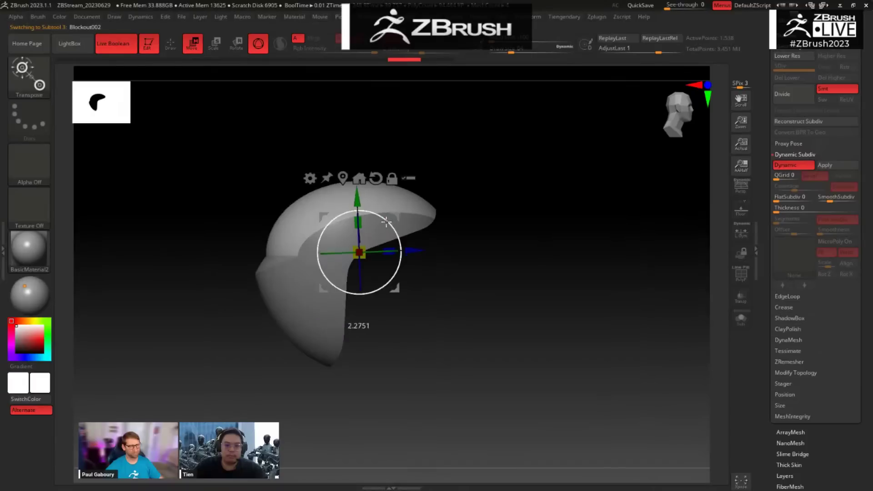
{"action": "mouse_move", "coordinate": [384, 220]}
{"action": "left_mouse_down"}
{"action": "mouse_move", "coordinate": [395, 227]}
{"action": "mouse_move", "coordinate": [393, 213]}
{"action": "left_mouse_up"}
{"action": "left_click_drag", "start_coordinate": [450, 164], "coordinate": [495, 169]}
Step: Shift the Blockout003 sphere at the band between skull and jaw slightly up and back
{"action": "left_click", "coordinate": [313, 267], "text": "alt"}
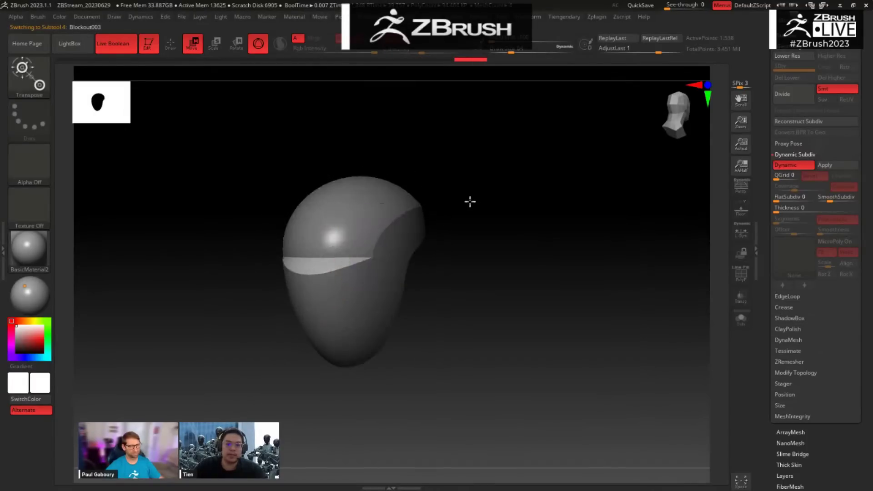
{"action": "left_click_drag", "start_coordinate": [470, 203], "coordinate": [473, 189], "text": "shift"}
{"action": "left_click_drag", "start_coordinate": [382, 262], "coordinate": [394, 236]}
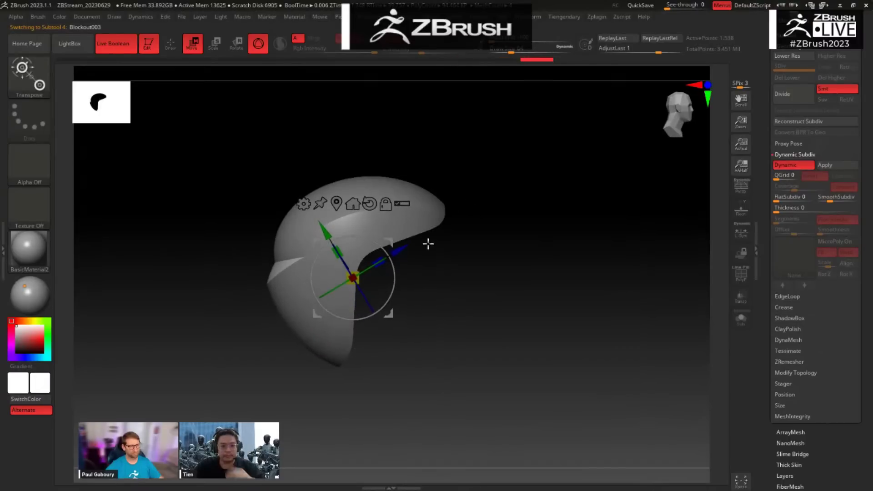
{"action": "mouse_move", "coordinate": [457, 254]}
{"action": "left_mouse_down"}
{"action": "mouse_move", "coordinate": [499, 266]}
{"action": "mouse_move", "coordinate": [485, 282]}
{"action": "mouse_move", "coordinate": [468, 258]}
{"action": "left_mouse_up"}
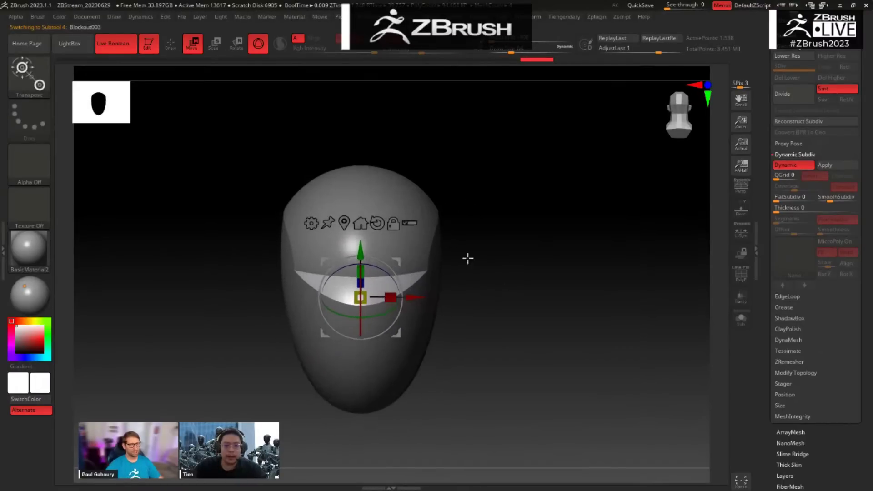
Step: Apply a Deformer Hard cage to the upper skull sphere in side view
{"action": "left_click_drag", "start_coordinate": [491, 191], "coordinate": [443, 186]}
{"action": "left_click", "coordinate": [384, 177], "text": "alt"}
{"action": "left_click_drag", "start_coordinate": [498, 166], "coordinate": [491, 162]}
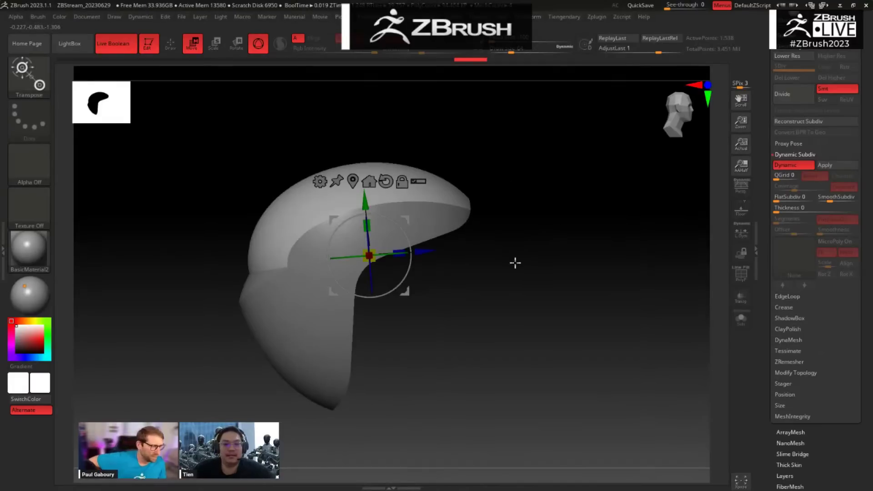
{"action": "left_click_drag", "start_coordinate": [521, 271], "coordinate": [540, 307]}
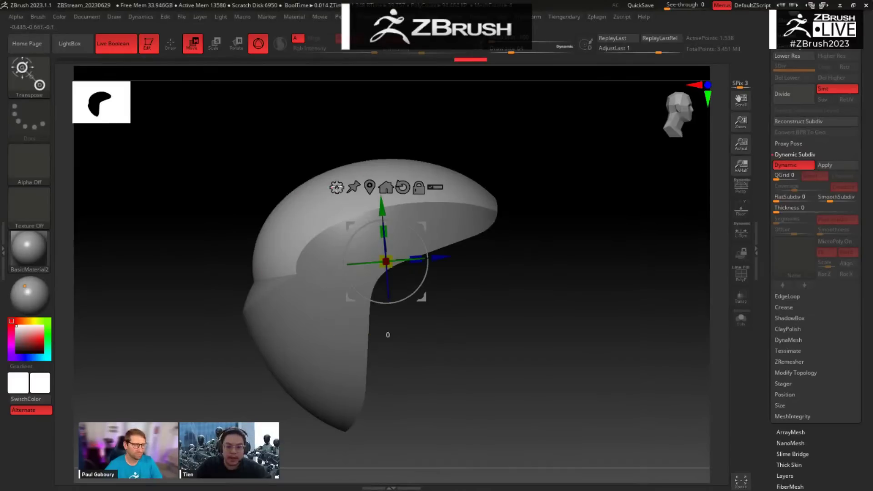
{"action": "left_click", "coordinate": [337, 187]}
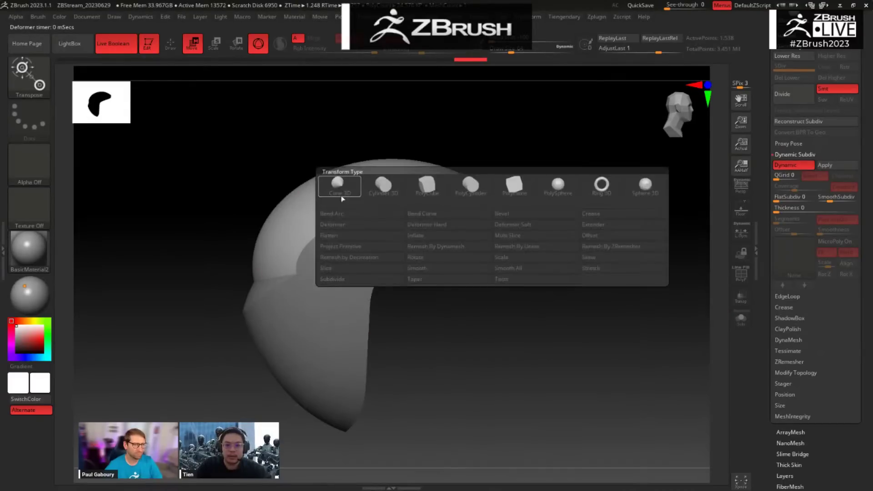
{"action": "left_click", "coordinate": [457, 226]}
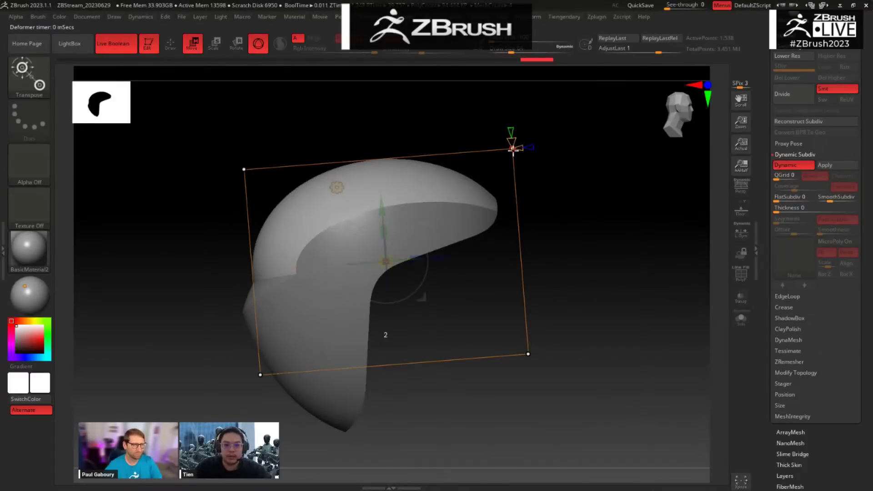
Step: Pull the upper skull cage's upper front corner forward and its lower front corner down in side view
{"action": "left_click_drag", "start_coordinate": [267, 143], "coordinate": [205, 197], "text": "ctrl"}
{"action": "left_click", "coordinate": [260, 117], "text": "ctrl"}
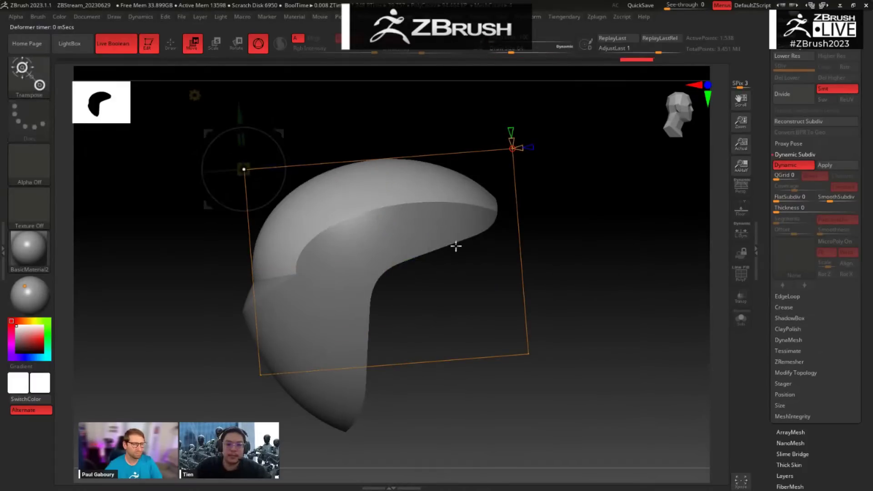
{"action": "mouse_move", "coordinate": [280, 136]}
{"action": "left_mouse_down"}
{"action": "mouse_move", "coordinate": [298, 141]}
{"action": "mouse_move", "coordinate": [268, 128]}
{"action": "left_mouse_up"}
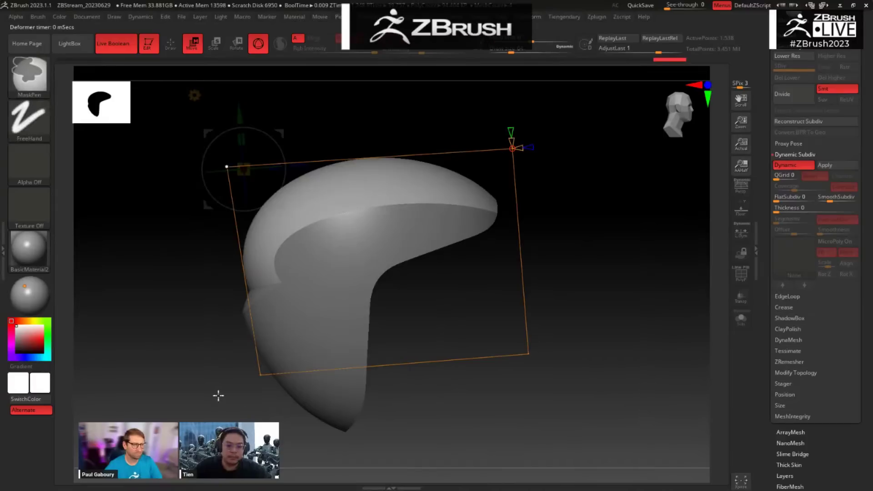
{"action": "left_click", "coordinate": [260, 374]}
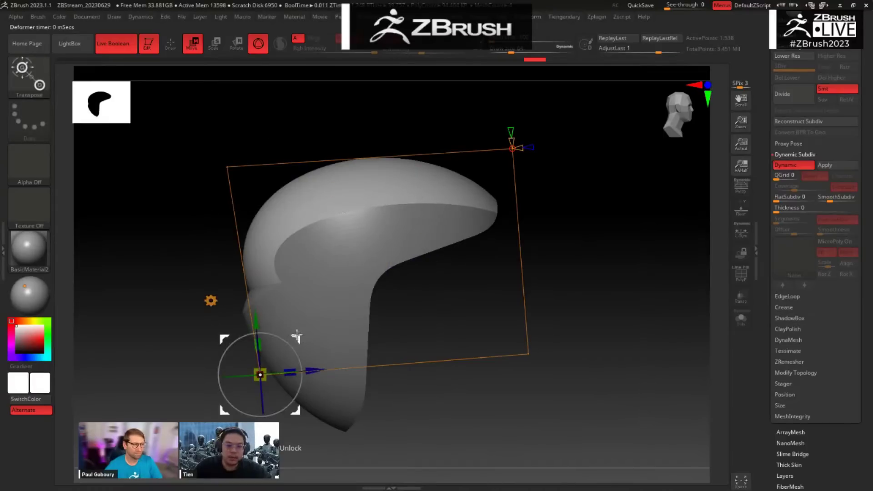
{"action": "left_click_drag", "start_coordinate": [300, 323], "coordinate": [309, 358]}
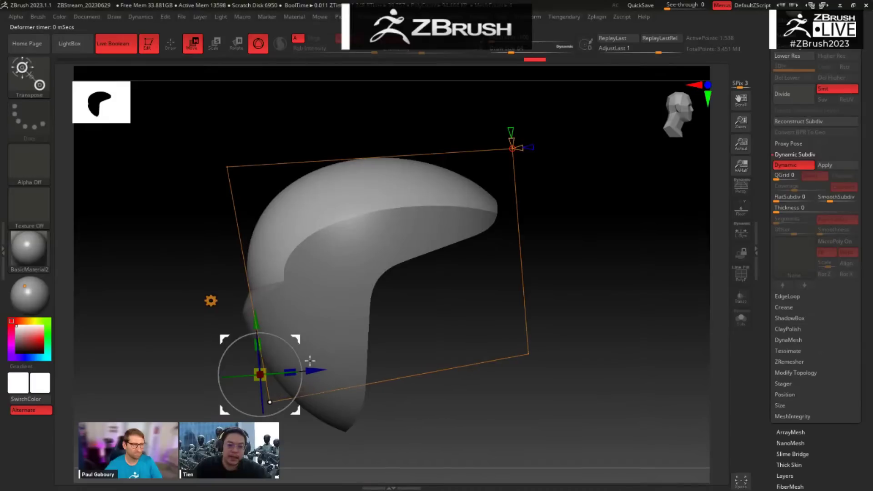
{"action": "left_click_drag", "start_coordinate": [179, 353], "coordinate": [584, 211]}
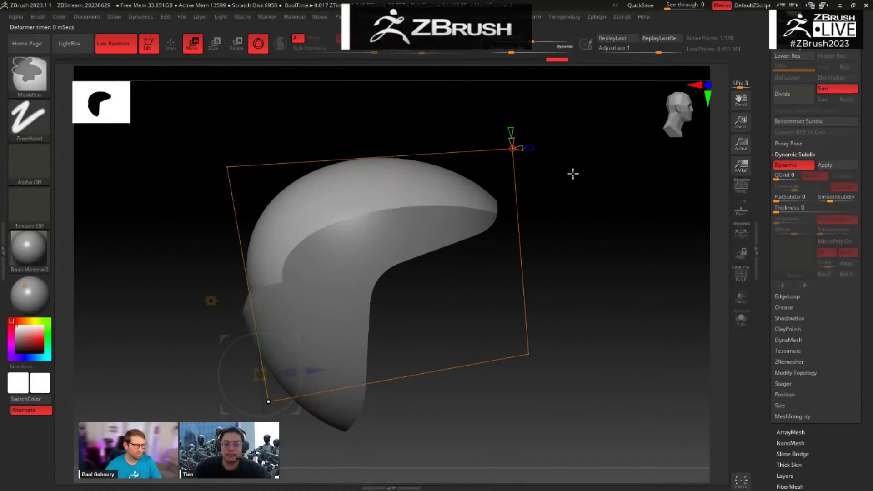
{"action": "left_click_drag", "start_coordinate": [573, 174], "coordinate": [558, 390], "text": "ctrl"}
Step: Isolate the upper skull sphere to check its cage, and accept the Deformer Hard changes
{"action": "left_click_drag", "start_coordinate": [570, 317], "coordinate": [571, 296]}
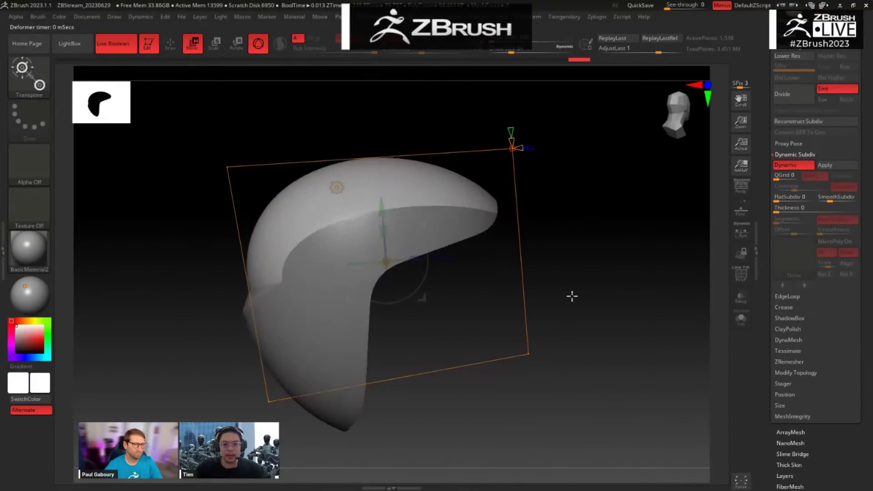
{"action": "left_click_drag", "start_coordinate": [564, 223], "coordinate": [558, 193]}
{"action": "key", "text": "alt+s"}
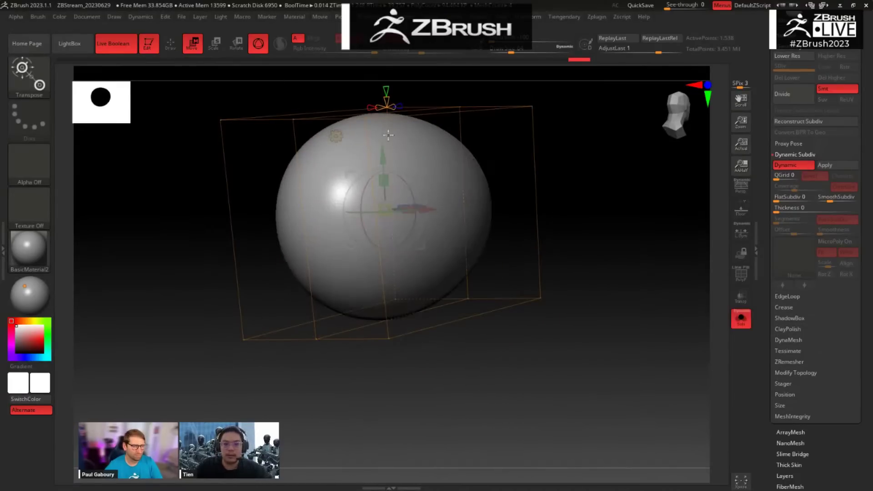
{"action": "left_click", "coordinate": [336, 135]}
{"action": "key", "text": "alt+s"}
{"action": "key", "text": "alt+s"}
{"action": "left_click", "coordinate": [336, 136]}
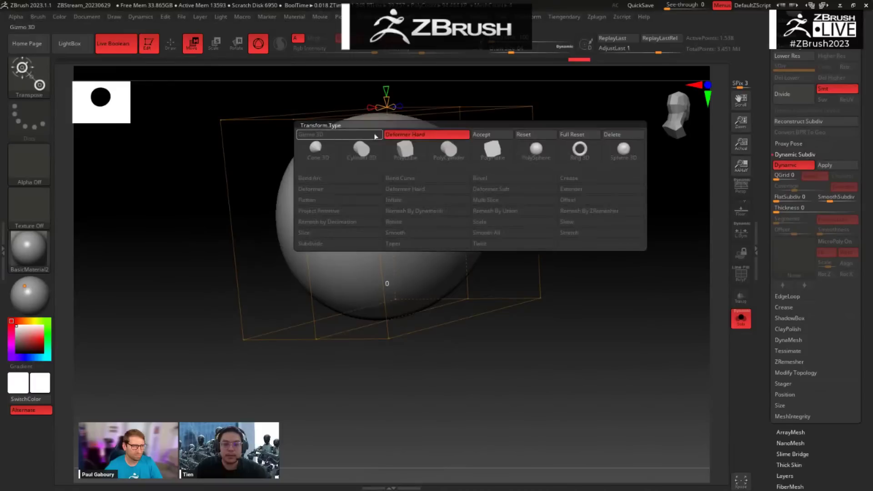
{"action": "left_click", "coordinate": [486, 136]}
Step: Shift the Blockout003 band sphere slightly up and back in side view
{"action": "left_click_drag", "start_coordinate": [618, 232], "coordinate": [463, 259], "text": "shift"}
{"action": "left_click_drag", "start_coordinate": [400, 205], "coordinate": [407, 198]}
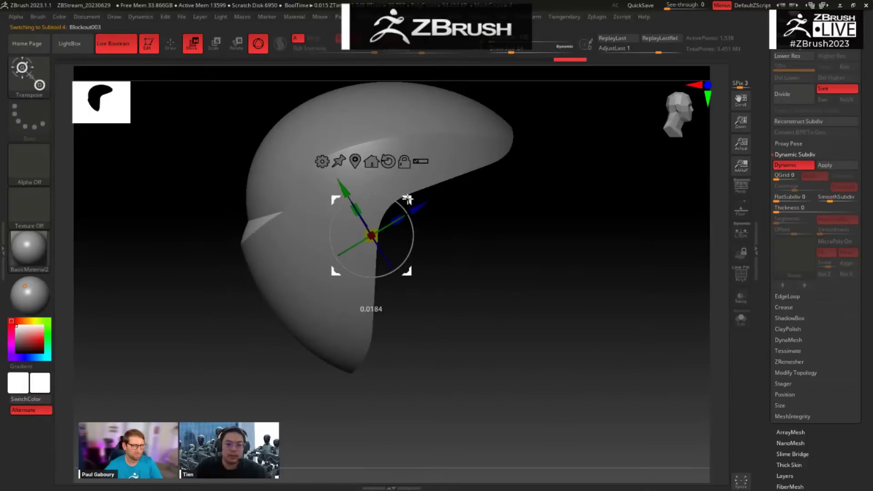
{"action": "left_click_drag", "start_coordinate": [483, 254], "coordinate": [487, 217]}
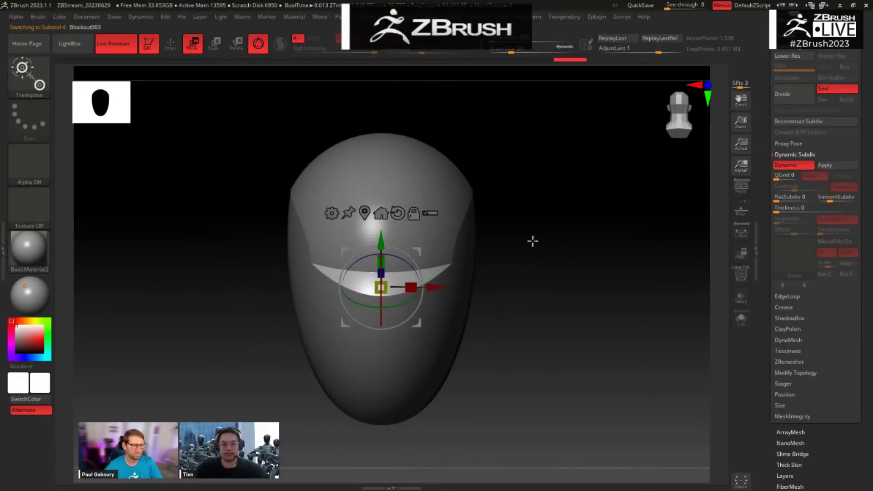
{"action": "mouse_move", "coordinate": [533, 241]}
{"action": "left_mouse_down"}
{"action": "mouse_move", "coordinate": [567, 246]}
{"action": "mouse_move", "coordinate": [552, 244]}
{"action": "mouse_move", "coordinate": [555, 308]}
{"action": "mouse_move", "coordinate": [526, 319]}
{"action": "mouse_move", "coordinate": [548, 312]}
{"action": "mouse_move", "coordinate": [520, 289]}
{"action": "mouse_move", "coordinate": [526, 310]}
{"action": "mouse_move", "coordinate": [555, 246]}
{"action": "mouse_move", "coordinate": [604, 308]}
{"action": "mouse_move", "coordinate": [539, 291]}
{"action": "mouse_move", "coordinate": [544, 273]}
{"action": "mouse_move", "coordinate": [501, 279]}
{"action": "mouse_move", "coordinate": [504, 273]}
{"action": "mouse_move", "coordinate": [522, 303]}
{"action": "mouse_move", "coordinate": [550, 280]}
{"action": "mouse_move", "coordinate": [545, 320]}
{"action": "mouse_move", "coordinate": [540, 312]}
{"action": "left_mouse_up"}
Step: Make the Blockout004 jaw sphere active and place its transform pivot at the side of the head in front view
{"action": "key", "text": "q"}
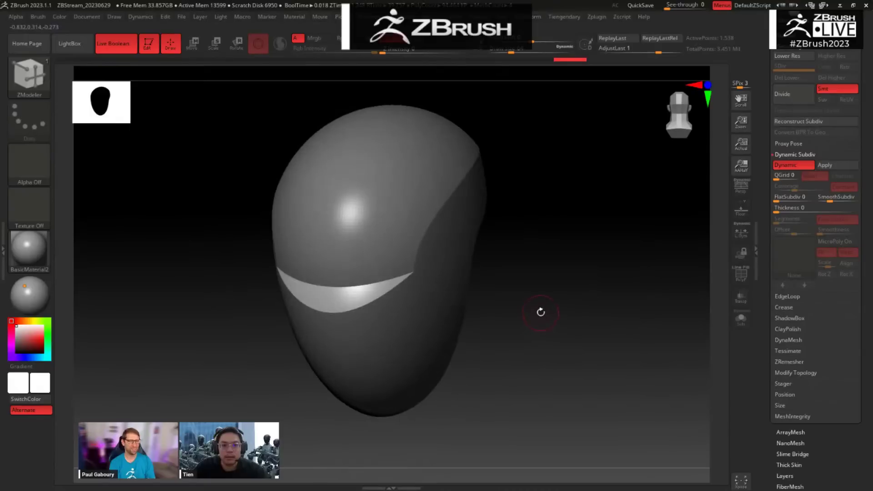
{"action": "left_click", "coordinate": [381, 204], "text": "alt"}
{"action": "left_click", "coordinate": [402, 322], "text": "alt"}
{"action": "left_click", "coordinate": [403, 329], "text": "alt"}
{"action": "left_click_drag", "start_coordinate": [534, 285], "coordinate": [550, 303]}
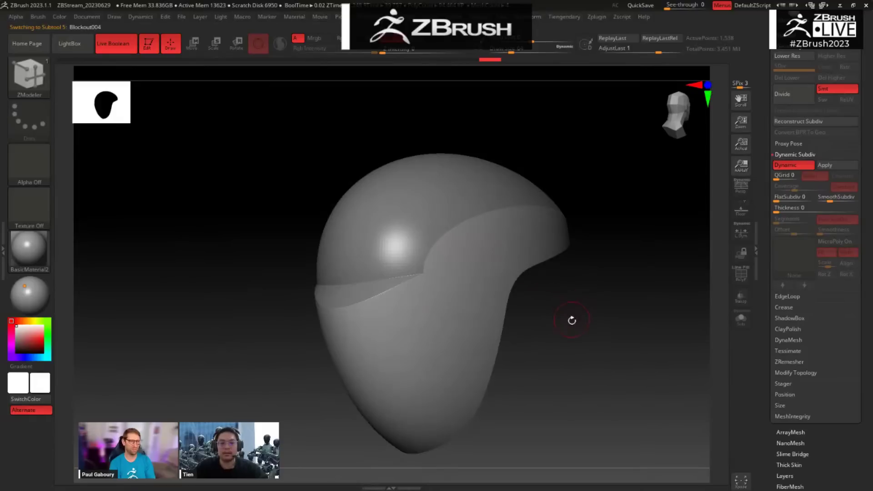
{"action": "left_click_drag", "start_coordinate": [620, 321], "coordinate": [566, 318]}
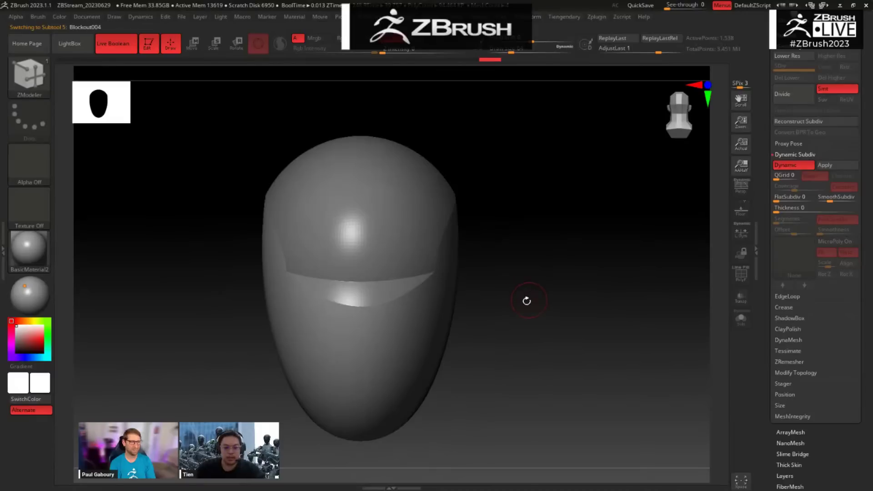
{"action": "key", "text": "w"}
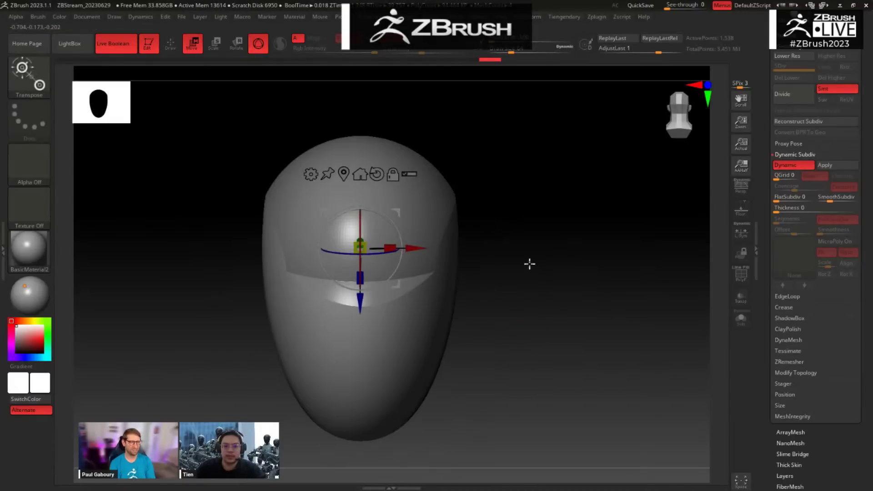
{"action": "left_click_drag", "start_coordinate": [564, 265], "coordinate": [538, 243], "text": "alt"}
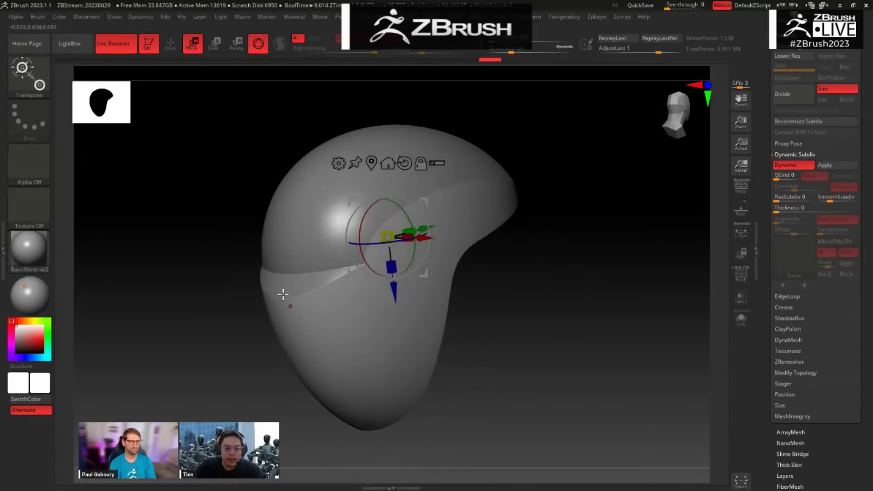
{"action": "left_click_drag", "start_coordinate": [552, 302], "coordinate": [574, 303]}
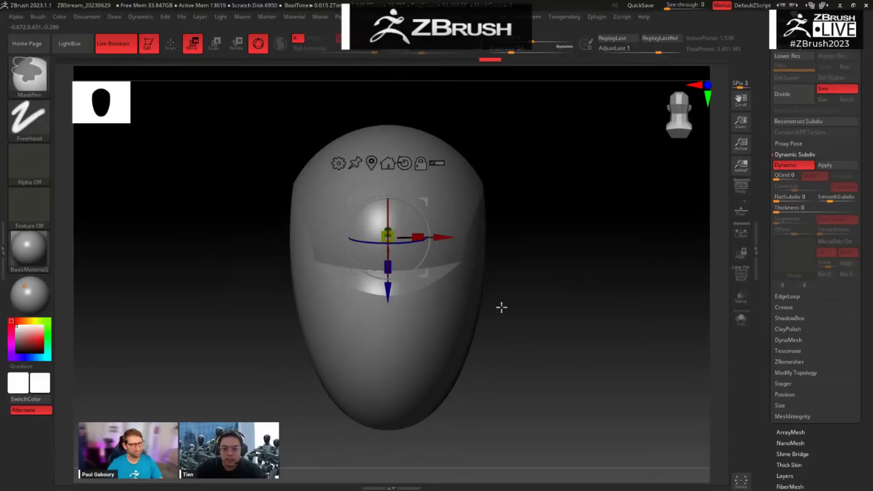
{"action": "left_click_drag", "start_coordinate": [586, 273], "coordinate": [630, 253]}
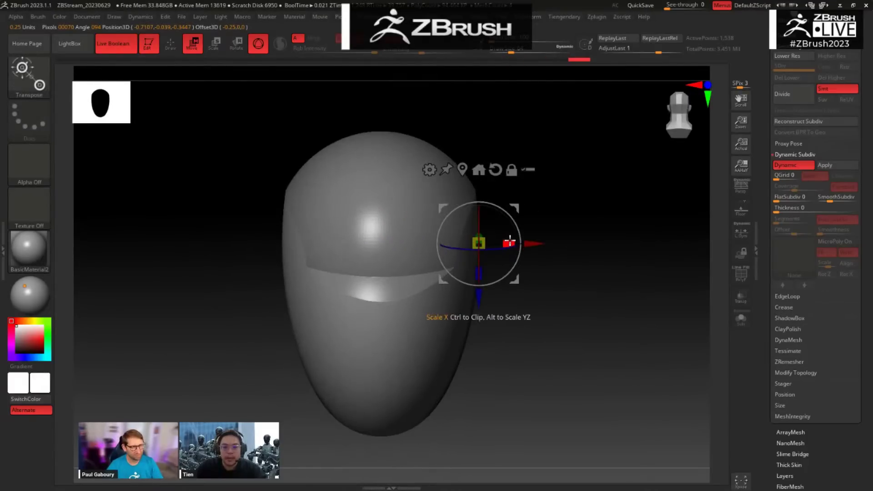
Step: Widen the jaw sphere slightly along X and apply Mirror And Weld to it
{"action": "left_click_drag", "start_coordinate": [510, 241], "coordinate": [517, 241]}
{"action": "key", "text": "space"}
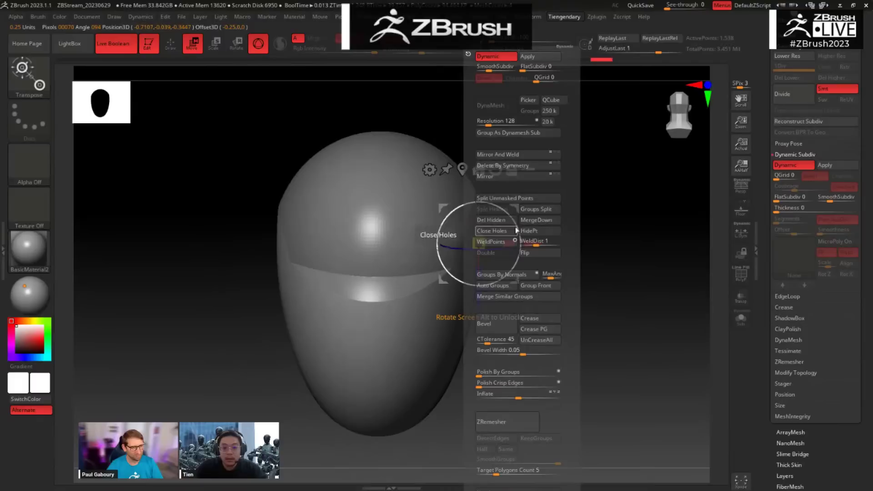
{"action": "left_click", "coordinate": [505, 158]}
{"action": "mouse_move", "coordinate": [466, 340]}
{"action": "left_mouse_down"}
{"action": "mouse_move", "coordinate": [583, 291]}
{"action": "mouse_move", "coordinate": [610, 324]}
{"action": "mouse_move", "coordinate": [579, 325]}
{"action": "mouse_move", "coordinate": [588, 322]}
{"action": "mouse_move", "coordinate": [606, 350]}
{"action": "mouse_move", "coordinate": [612, 326]}
{"action": "mouse_move", "coordinate": [566, 312]}
{"action": "mouse_move", "coordinate": [584, 307]}
{"action": "mouse_move", "coordinate": [577, 296]}
{"action": "mouse_move", "coordinate": [599, 302]}
{"action": "mouse_move", "coordinate": [595, 309]}
{"action": "mouse_move", "coordinate": [601, 292]}
{"action": "mouse_move", "coordinate": [578, 273]}
{"action": "left_mouse_up"}
{"action": "key", "text": "q"}
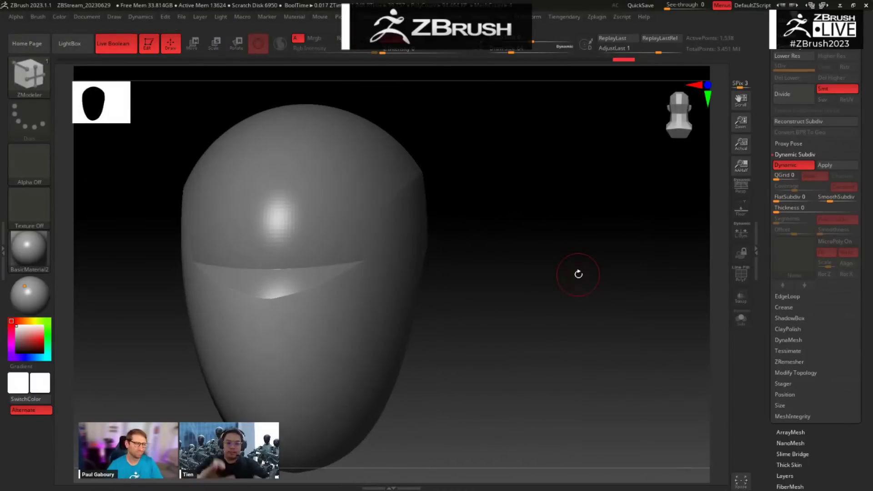
Step: Isolate the Blockout004_001 cutter in side view and mask everything except its inner corner
{"action": "mouse_move", "coordinate": [521, 318]}
{"action": "left_mouse_down"}
{"action": "mouse_move", "coordinate": [552, 321]}
{"action": "mouse_move", "coordinate": [582, 261]}
{"action": "mouse_move", "coordinate": [600, 288]}
{"action": "mouse_move", "coordinate": [608, 286]}
{"action": "mouse_move", "coordinate": [600, 261]}
{"action": "mouse_move", "coordinate": [605, 287]}
{"action": "left_mouse_up"}
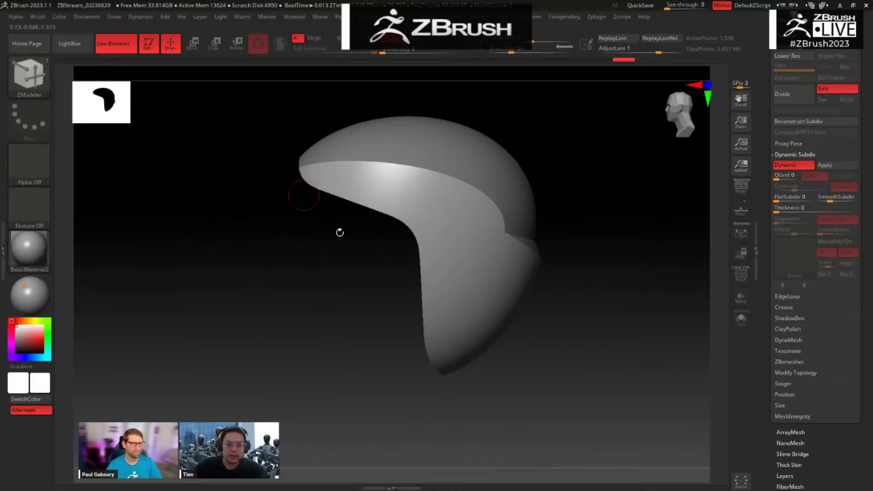
{"action": "left_click_drag", "start_coordinate": [569, 359], "coordinate": [558, 307]}
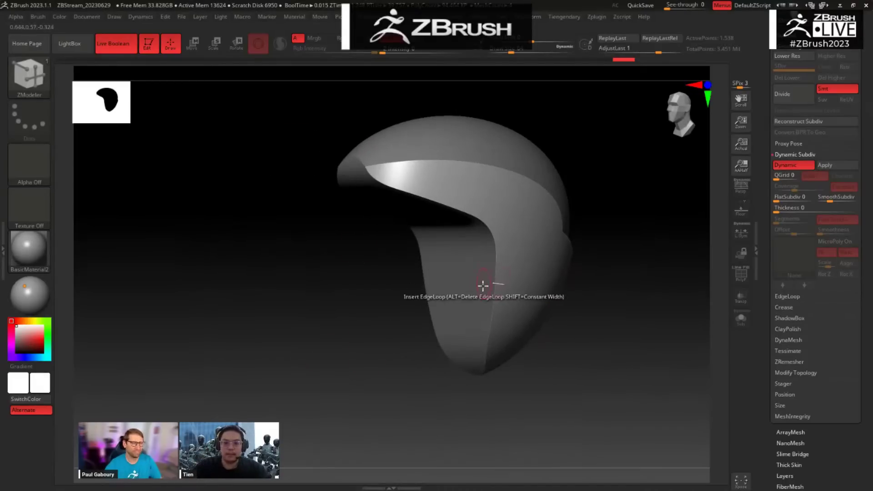
{"action": "left_click_drag", "start_coordinate": [351, 332], "coordinate": [331, 335]}
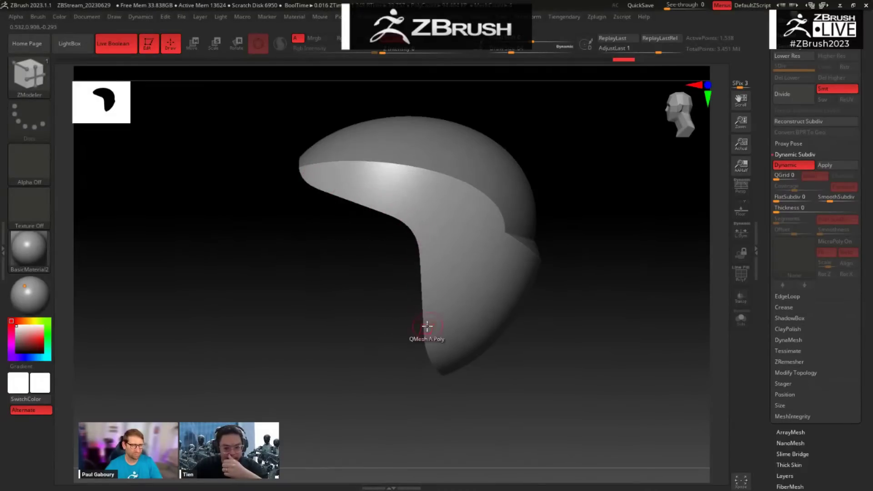
{"action": "left_click_drag", "start_coordinate": [521, 429], "coordinate": [544, 429]}
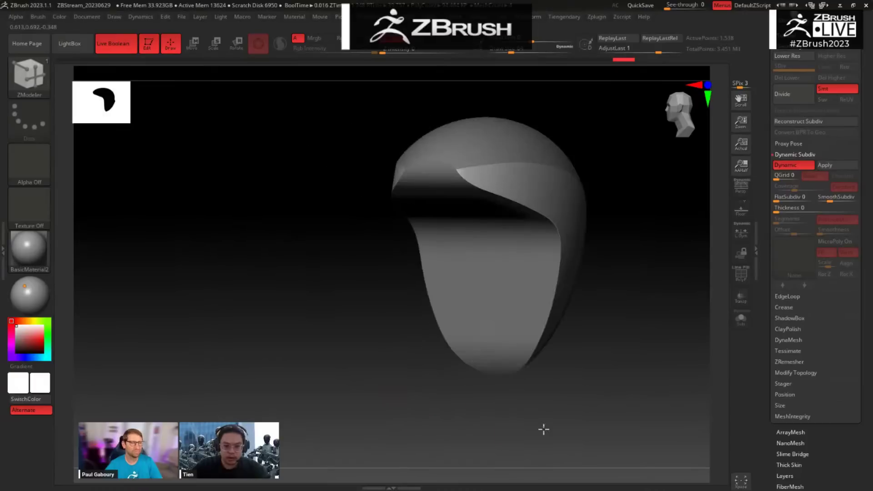
{"action": "left_click", "coordinate": [528, 306], "text": "alt"}
{"action": "left_click_drag", "start_coordinate": [606, 317], "coordinate": [576, 322], "text": "shift"}
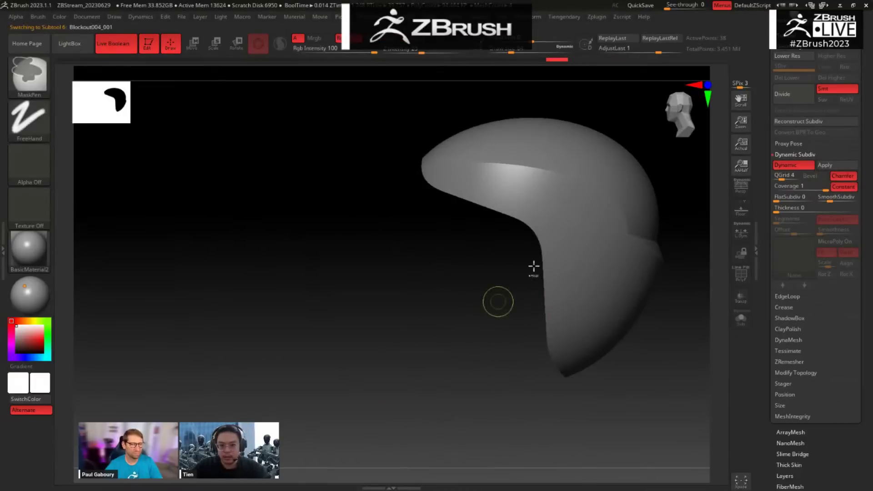
{"action": "key", "text": "alt+s"}
{"action": "left_click_drag", "start_coordinate": [528, 222], "coordinate": [508, 251], "text": "ctrl"}
{"action": "left_click", "coordinate": [635, 232], "text": "ctrl"}
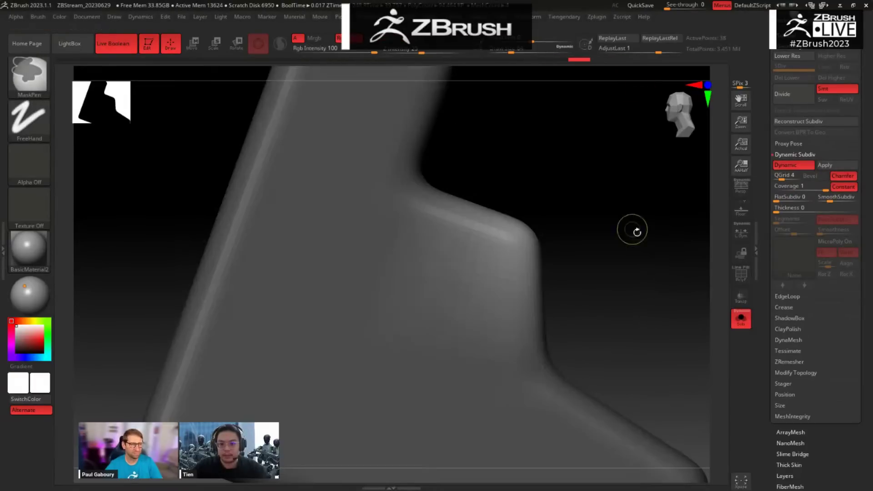
{"action": "key", "text": "alt+s"}
Step: Push the cutter's unmasked inner corner slightly forward and down to reshape the cut behind the jaw
{"action": "key", "text": "w"}
{"action": "left_click_drag", "start_coordinate": [550, 318], "coordinate": [572, 333]}
{"action": "left_click_drag", "start_coordinate": [648, 359], "coordinate": [636, 356]}
{"action": "left_click_drag", "start_coordinate": [576, 334], "coordinate": [596, 318]}
{"action": "left_click_drag", "start_coordinate": [611, 281], "coordinate": [592, 295], "text": "alt"}
{"action": "left_click_drag", "start_coordinate": [639, 224], "coordinate": [657, 219]}
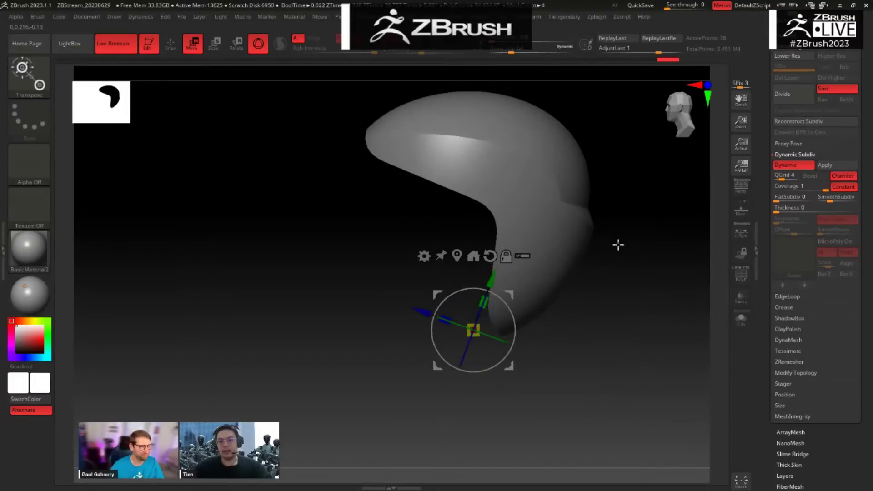
Step: Duplicate the Blockout002 sphere and shift the copy down toward the front of the head
{"action": "left_click_drag", "start_coordinate": [618, 245], "coordinate": [551, 221]}
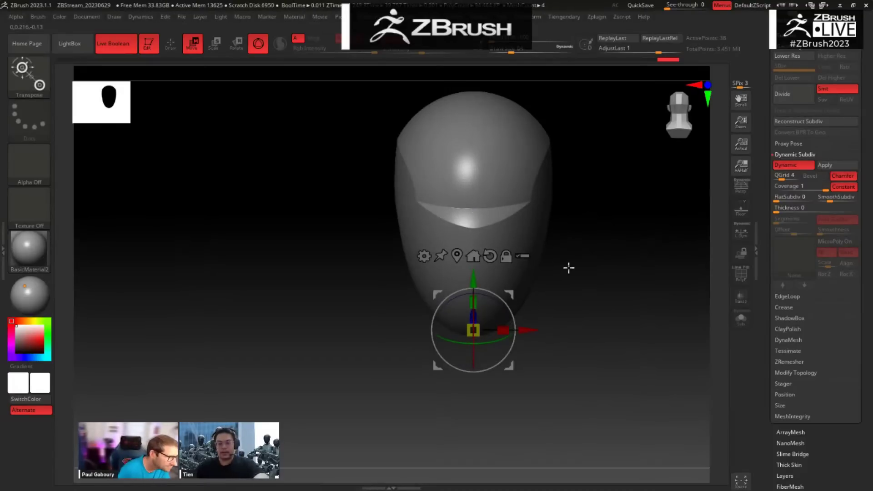
{"action": "left_click_drag", "start_coordinate": [591, 251], "coordinate": [620, 216]}
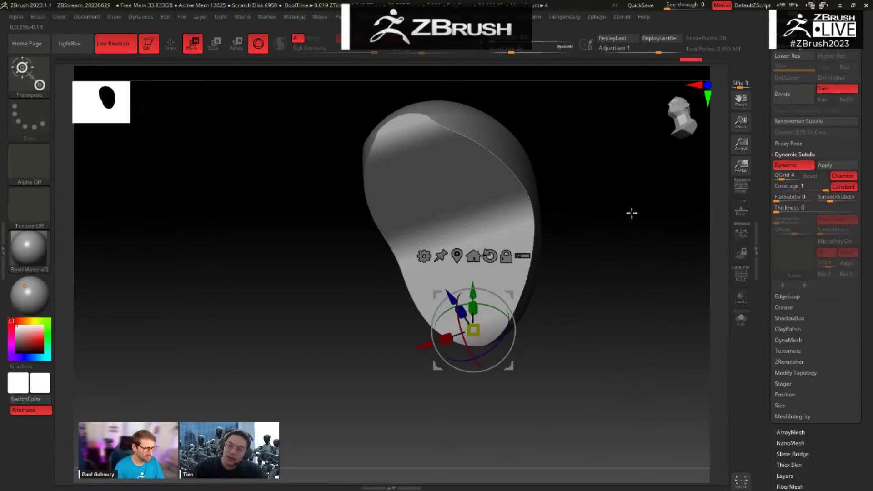
{"action": "left_click_drag", "start_coordinate": [633, 180], "coordinate": [531, 115]}
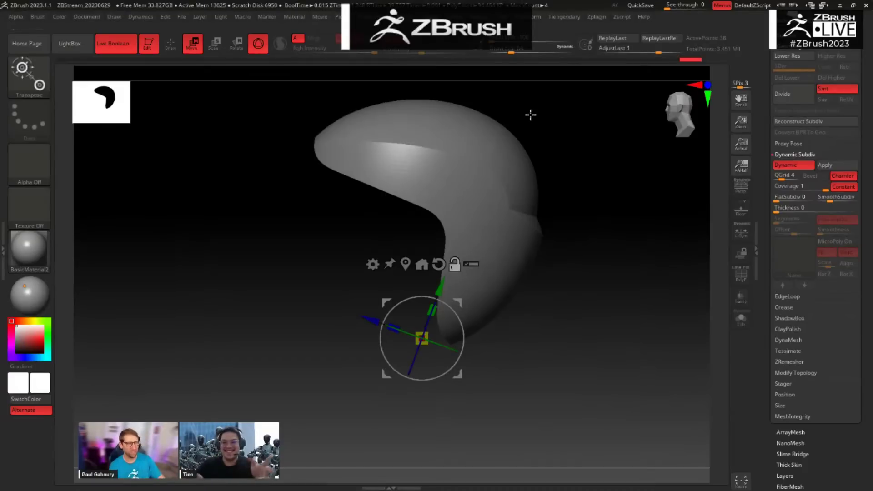
{"action": "left_click_drag", "start_coordinate": [585, 212], "coordinate": [624, 318]}
{"action": "left_click_drag", "start_coordinate": [682, 142], "coordinate": [516, 182]}
{"action": "left_click", "coordinate": [514, 184], "text": "alt"}
{"action": "left_click_drag", "start_coordinate": [643, 242], "coordinate": [643, 219]}
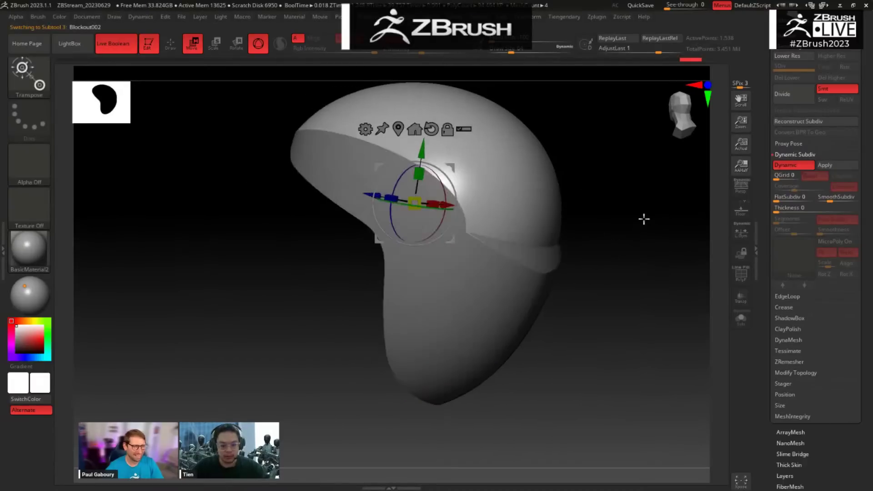
{"action": "key", "text": "ctrl+shift+d"}
{"action": "left_click_drag", "start_coordinate": [460, 163], "coordinate": [575, 236]}
{"action": "left_click_drag", "start_coordinate": [603, 353], "coordinate": [609, 348]}
Step: Load the IMM Primitives brush and replace the duplicated sphere with the Cylinder No Edge mesh
{"action": "key", "text": "b"}
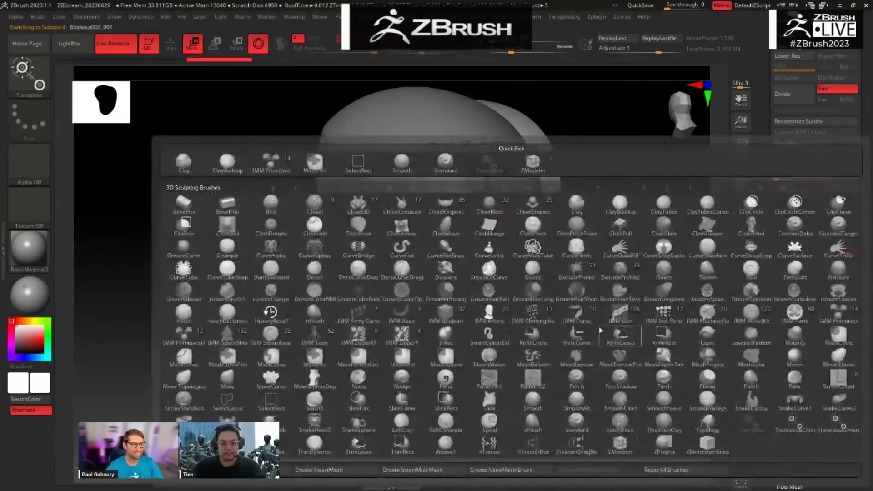
{"action": "key", "text": "i"}
{"action": "key", "text": "p"}
{"action": "left_click", "coordinate": [189, 75]}
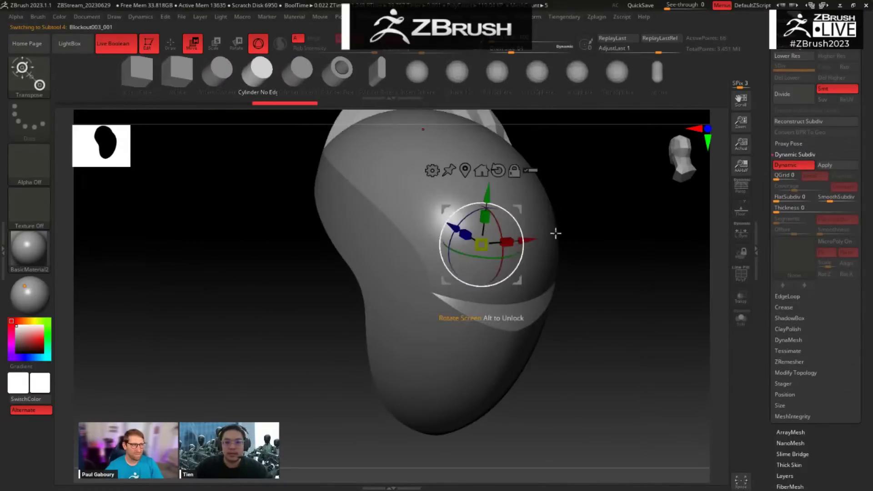
{"action": "left_click_drag", "start_coordinate": [587, 252], "coordinate": [647, 305]}
{"action": "left_click_drag", "start_coordinate": [518, 209], "coordinate": [700, 249], "text": "alt"}
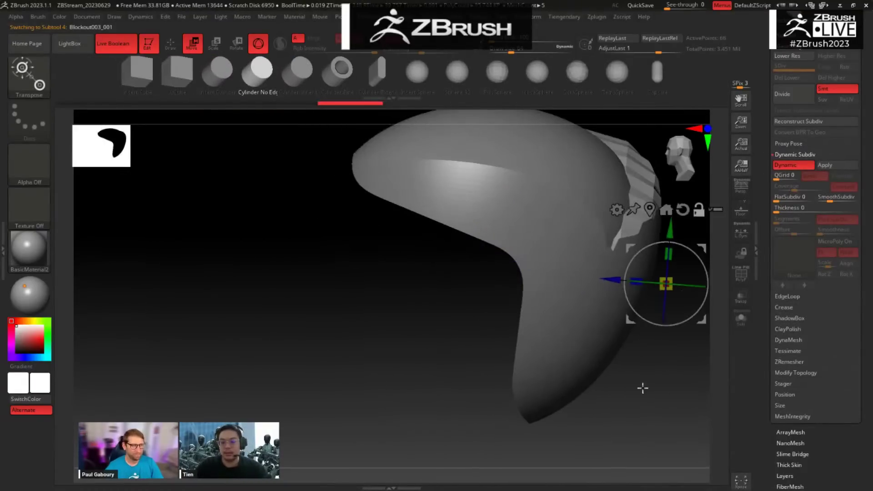
Step: Show the wireframe on the Blockout003_001 cylinder and crease its cap edges
{"action": "left_click_drag", "start_coordinate": [643, 387], "coordinate": [459, 376], "text": "alt"}
{"action": "key", "text": "shift+f"}
{"action": "left_click_drag", "start_coordinate": [614, 341], "coordinate": [620, 312]}
{"action": "key", "text": "grave"}
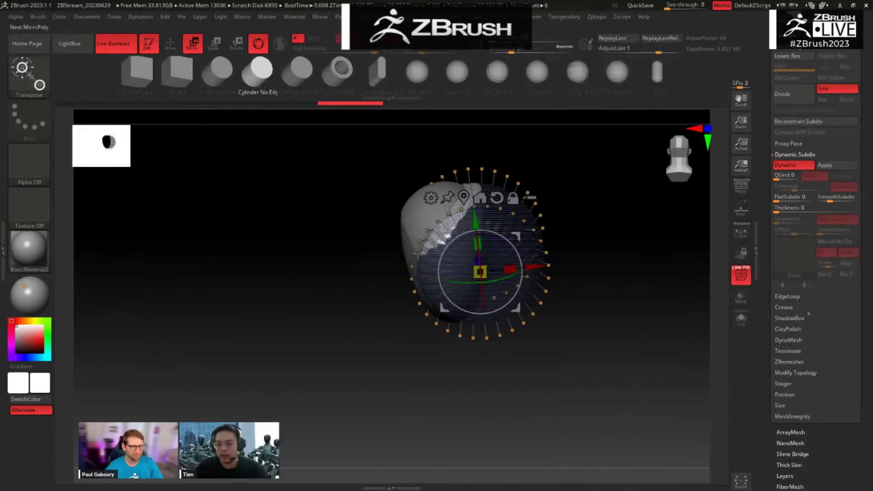
{"action": "key", "text": "grave"}
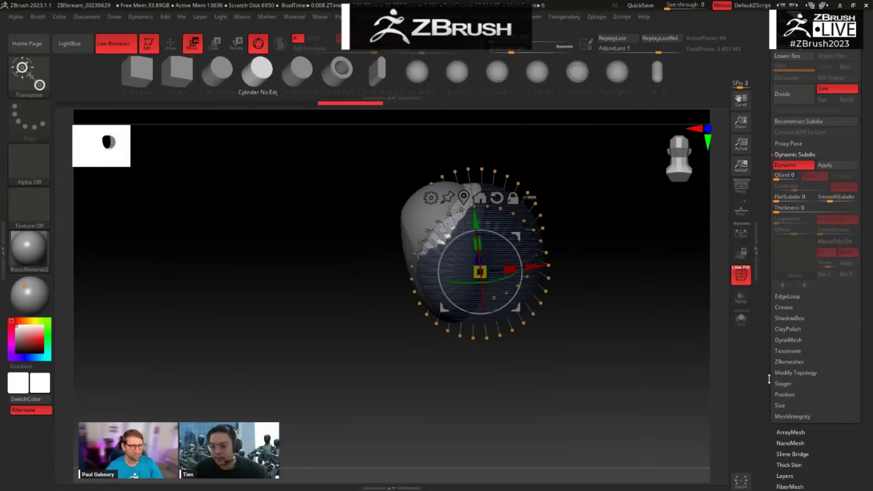
{"action": "left_click_drag", "start_coordinate": [769, 379], "coordinate": [769, 356]}
{"action": "left_click", "coordinate": [805, 351]}
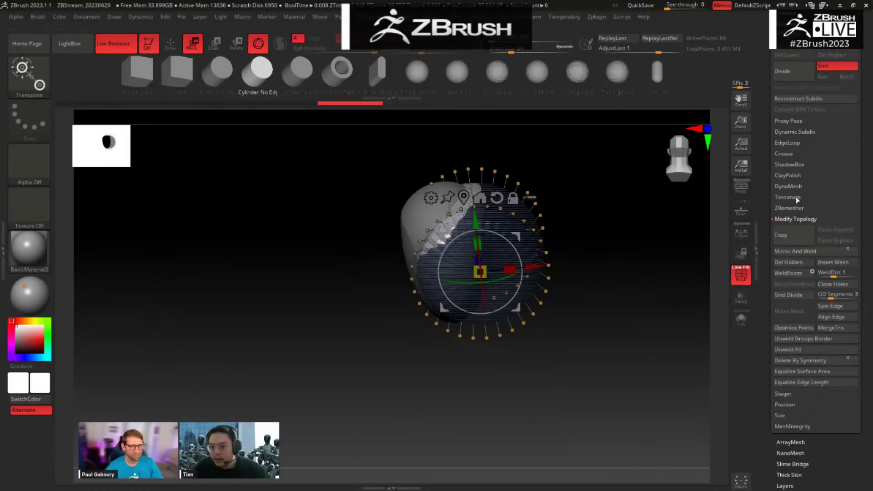
{"action": "left_click", "coordinate": [786, 154]}
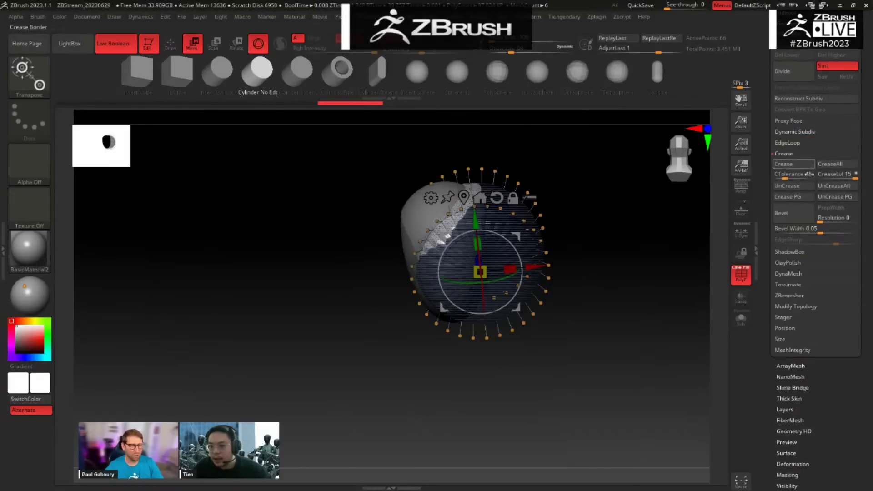
{"action": "left_click", "coordinate": [796, 166]}
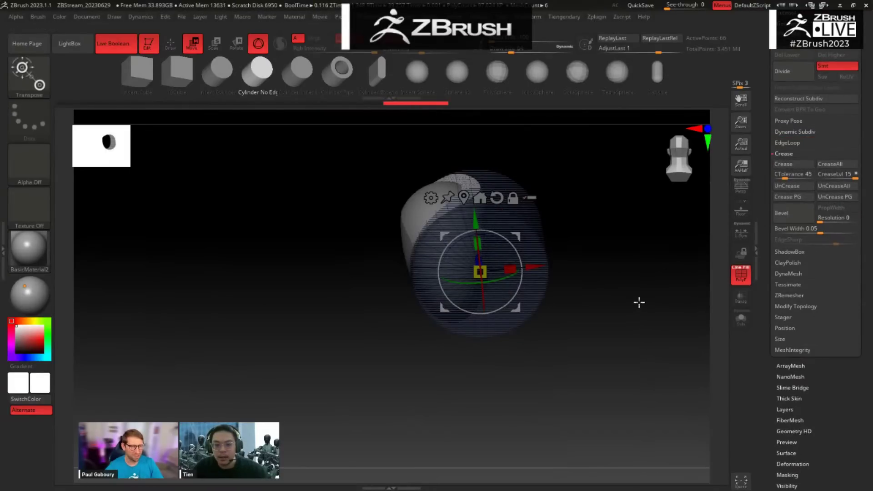
{"action": "key", "text": "space"}
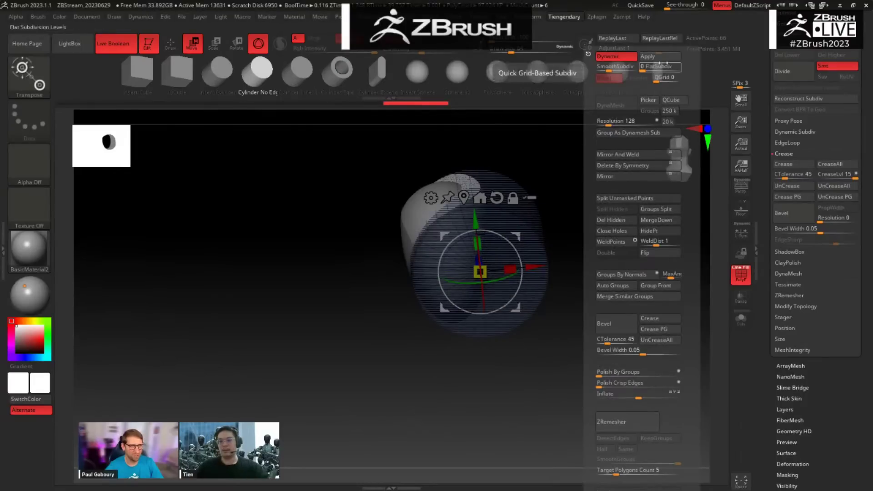
{"action": "key", "text": "space"}
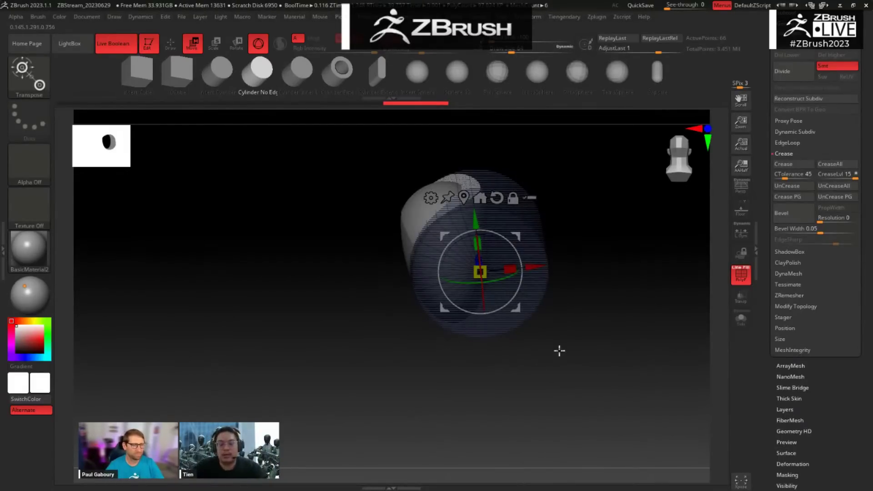
Step: In front view, shrink and flatten the cylinder into a low oval and place it over one eye of the mask
{"action": "left_click_drag", "start_coordinate": [586, 353], "coordinate": [602, 383], "text": "shift"}
{"action": "mouse_move", "coordinate": [494, 318]}
{"action": "left_mouse_down"}
{"action": "mouse_move", "coordinate": [468, 305]}
{"action": "mouse_move", "coordinate": [491, 322]}
{"action": "mouse_move", "coordinate": [485, 310]}
{"action": "left_mouse_up"}
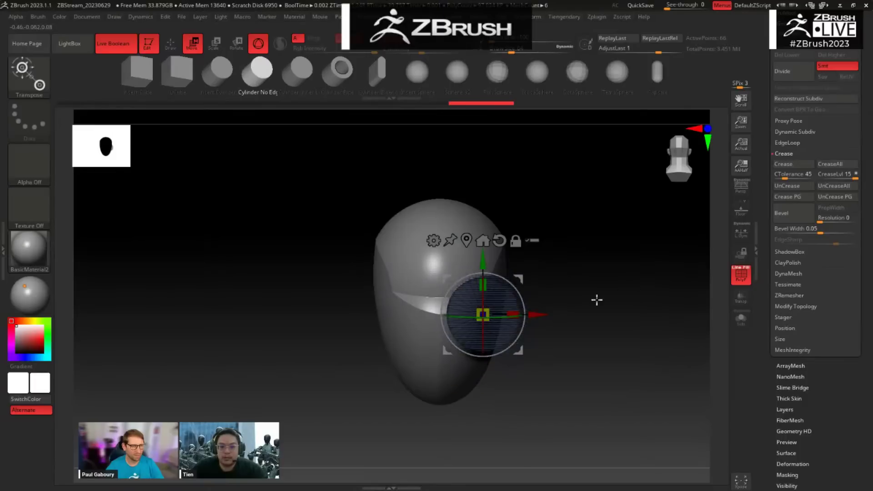
{"action": "left_click_drag", "start_coordinate": [596, 300], "coordinate": [548, 292], "text": "shift"}
{"action": "left_click_drag", "start_coordinate": [481, 286], "coordinate": [489, 307]}
{"action": "left_click_drag", "start_coordinate": [457, 406], "coordinate": [464, 331]}
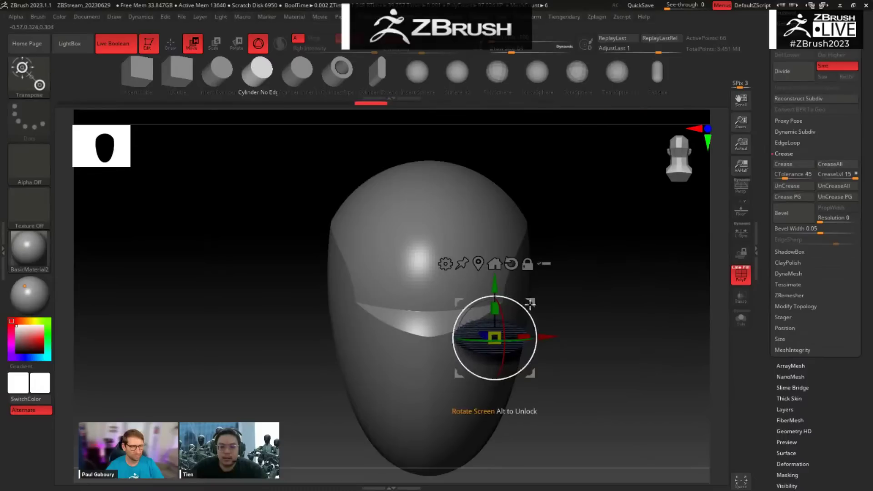
{"action": "left_click_drag", "start_coordinate": [530, 304], "coordinate": [473, 271]}
{"action": "mouse_move", "coordinate": [575, 267]}
{"action": "left_mouse_down", "text": "alt"}
{"action": "mouse_move", "coordinate": [556, 271]}
{"action": "mouse_move", "coordinate": [577, 277]}
{"action": "left_mouse_up", "text": "alt"}
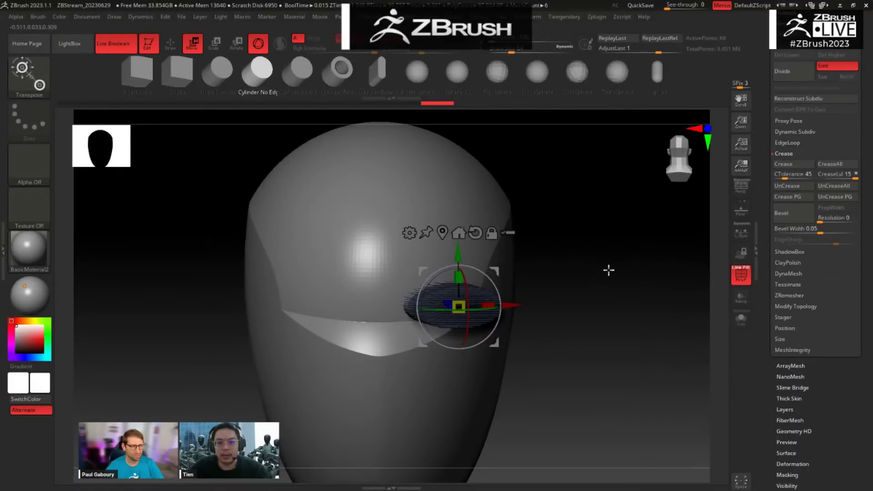
Step: Switch to the reference board and examine the eye openings in the masked soldier photos
{"action": "key", "text": "alt+Tab"}
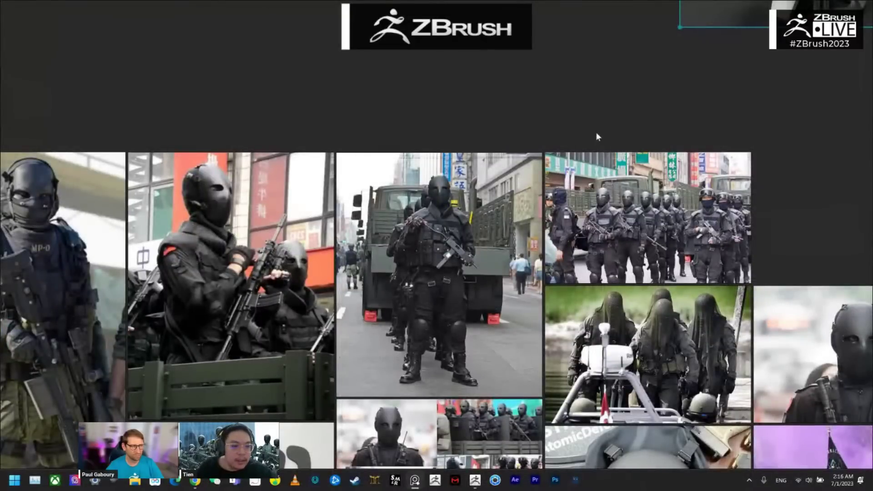
{"action": "scroll", "coordinate": [471, 114], "scroll_direction": "down", "scroll_amount": 3}
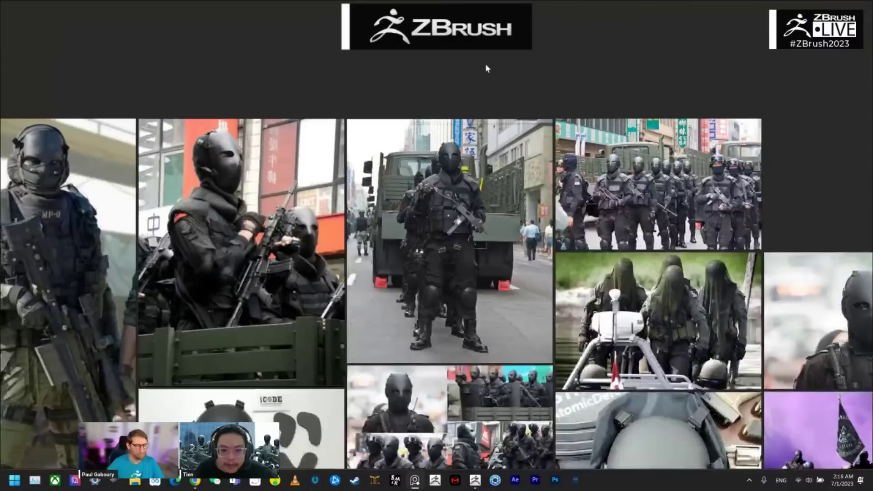
{"action": "middle_click_drag", "start_coordinate": [809, 165], "coordinate": [584, 90]}
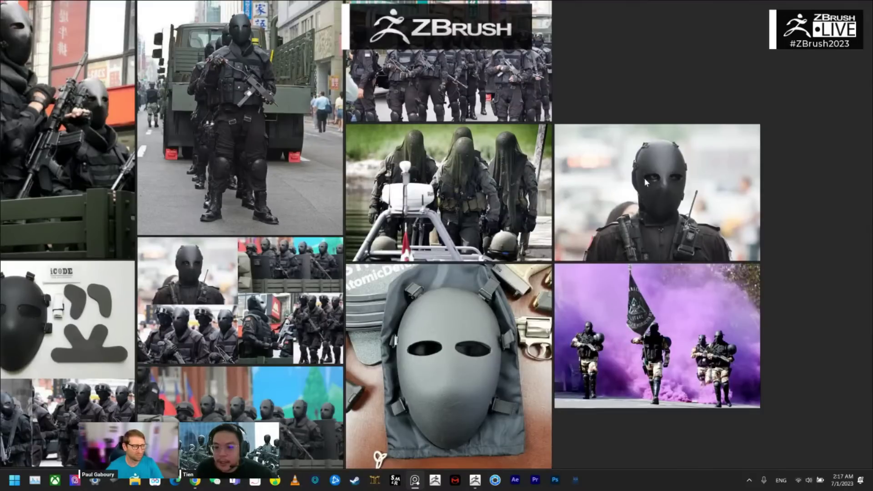
{"action": "key", "text": "alt+Tab"}
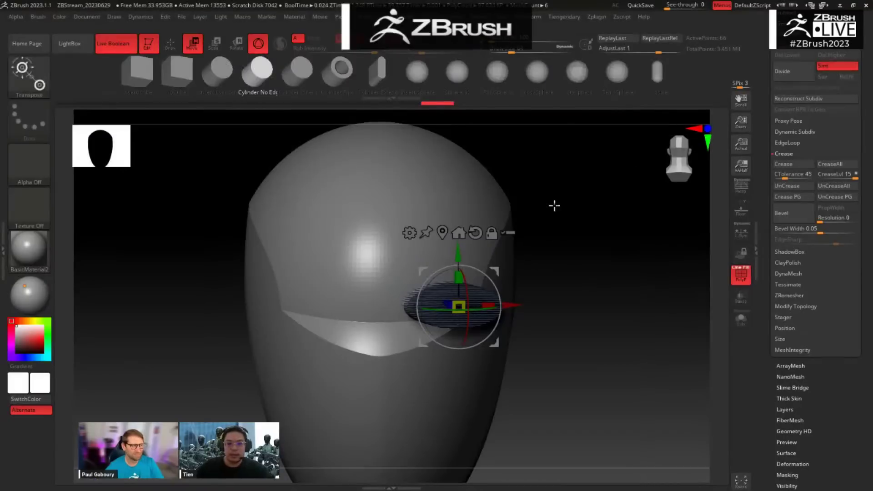
{"action": "left_click_drag", "start_coordinate": [555, 266], "coordinate": [539, 247]}
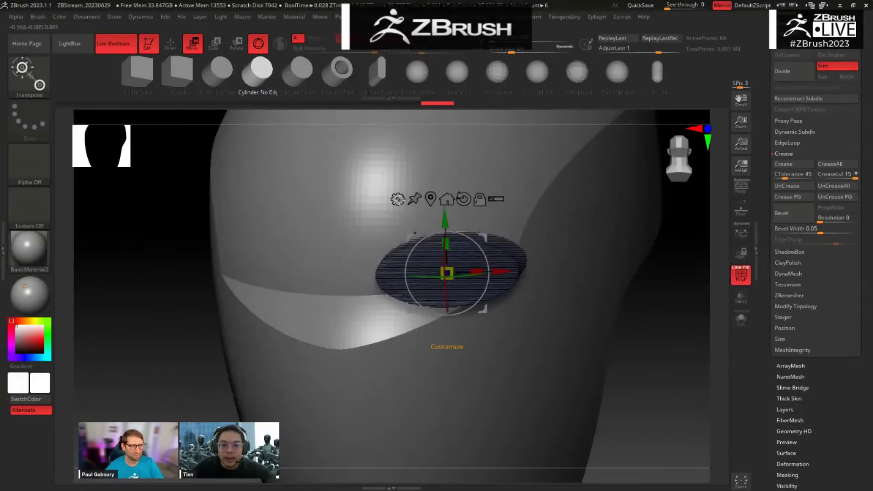
{"action": "left_click", "coordinate": [397, 199]}
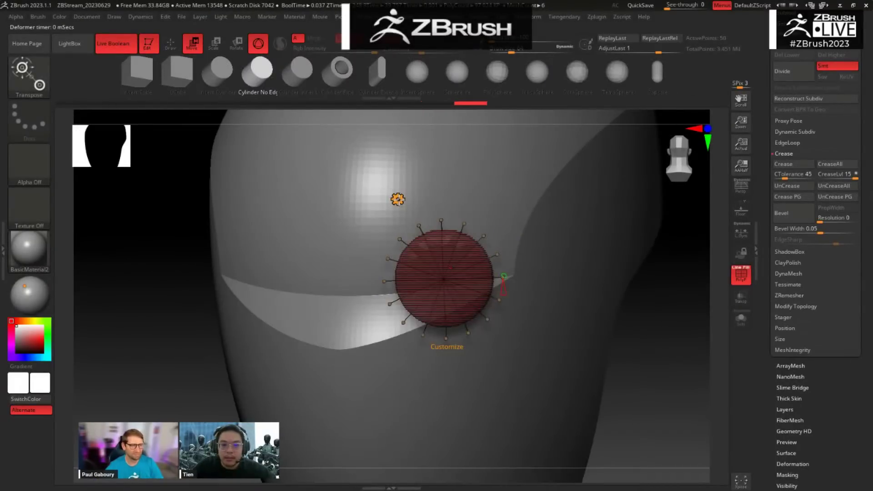
{"action": "left_click", "coordinate": [397, 198]}
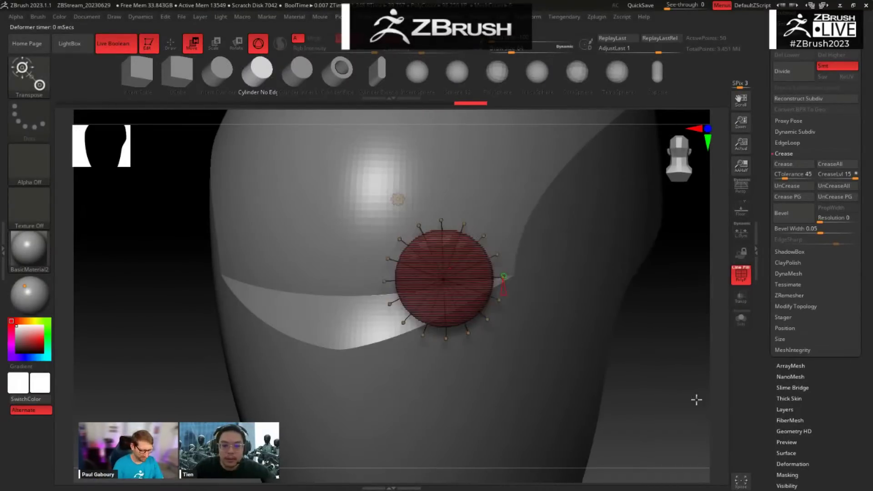
{"action": "key", "text": "ctrl+z"}
Step: Start a Deformer Hard cage on the flattened cylinder and nudge its upper middle control points vertically
{"action": "left_click", "coordinate": [396, 199]}
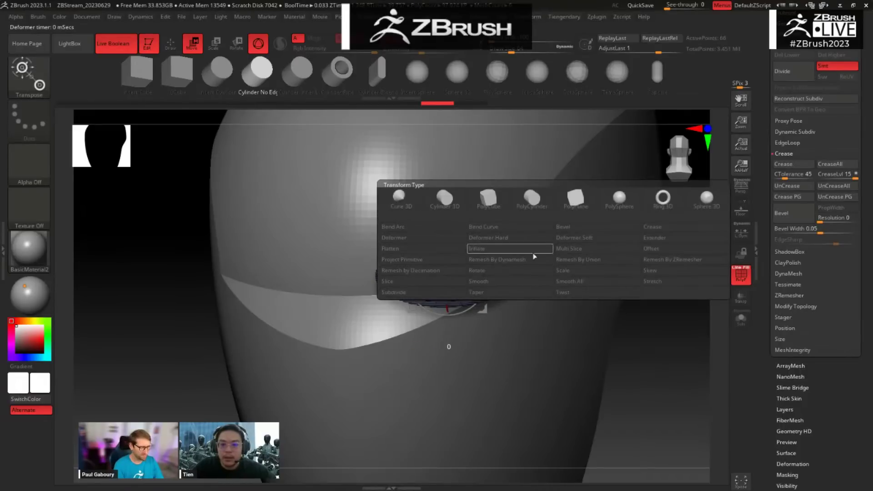
{"action": "left_click", "coordinate": [515, 239]}
{"action": "mouse_move", "coordinate": [655, 331]}
{"action": "left_mouse_down"}
{"action": "mouse_move", "coordinate": [668, 321]}
{"action": "mouse_move", "coordinate": [674, 352]}
{"action": "mouse_move", "coordinate": [648, 310]}
{"action": "mouse_move", "coordinate": [442, 242]}
{"action": "mouse_move", "coordinate": [463, 254]}
{"action": "mouse_move", "coordinate": [477, 227]}
{"action": "left_mouse_up"}
{"action": "key", "text": "space"}
{"action": "left_click_drag", "start_coordinate": [447, 177], "coordinate": [446, 170]}
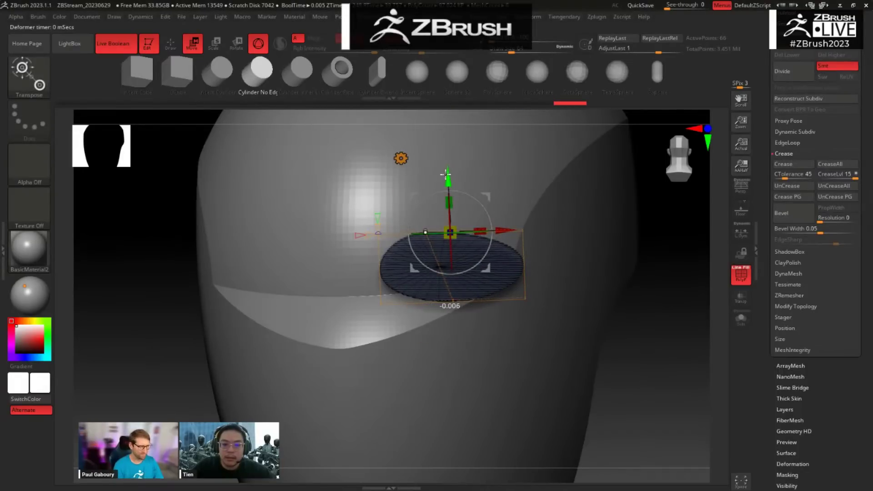
Step: Move the cage's outer corner points to taper the eye shape toward the side of the head, and accept the deformation
{"action": "key", "text": "ctrl"}
{"action": "left_click_drag", "start_coordinate": [654, 384], "coordinate": [509, 278], "text": "ctrl"}
{"action": "mouse_move", "coordinate": [522, 238]}
{"action": "left_mouse_down"}
{"action": "mouse_move", "coordinate": [522, 226]}
{"action": "mouse_move", "coordinate": [523, 234]}
{"action": "left_mouse_up"}
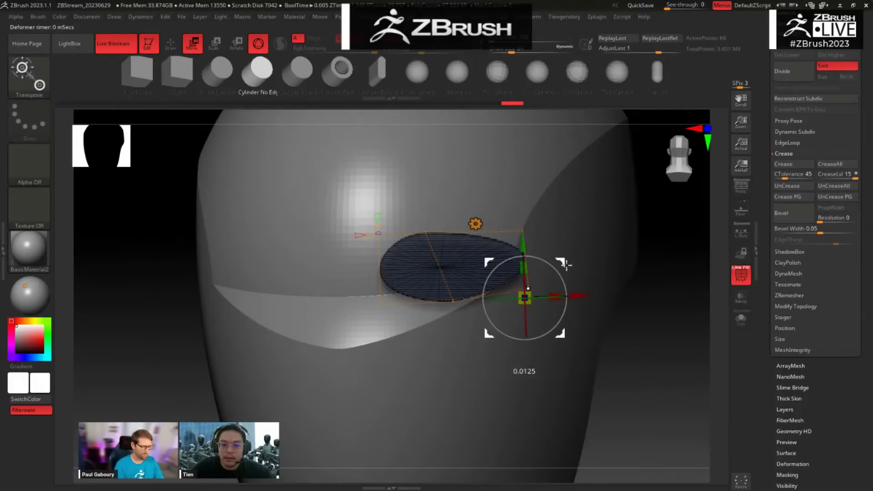
{"action": "left_click_drag", "start_coordinate": [665, 378], "coordinate": [625, 316]}
{"action": "left_click", "coordinate": [402, 192]}
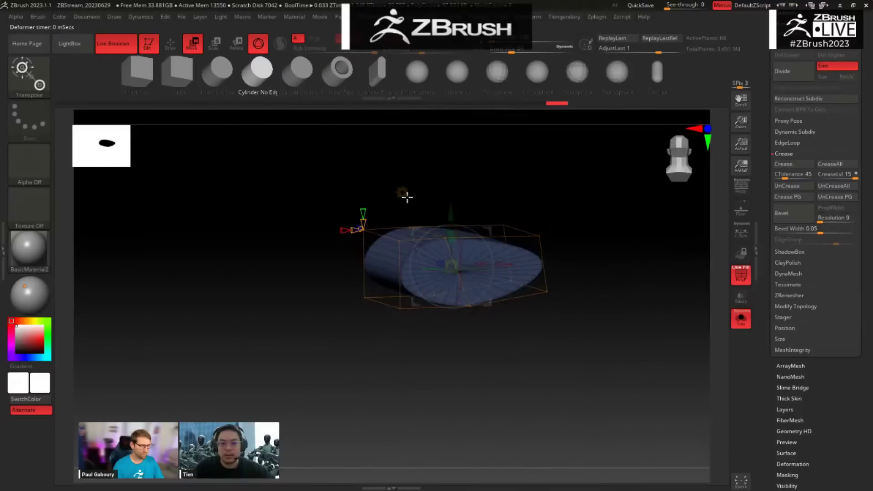
{"action": "left_click", "coordinate": [570, 203]}
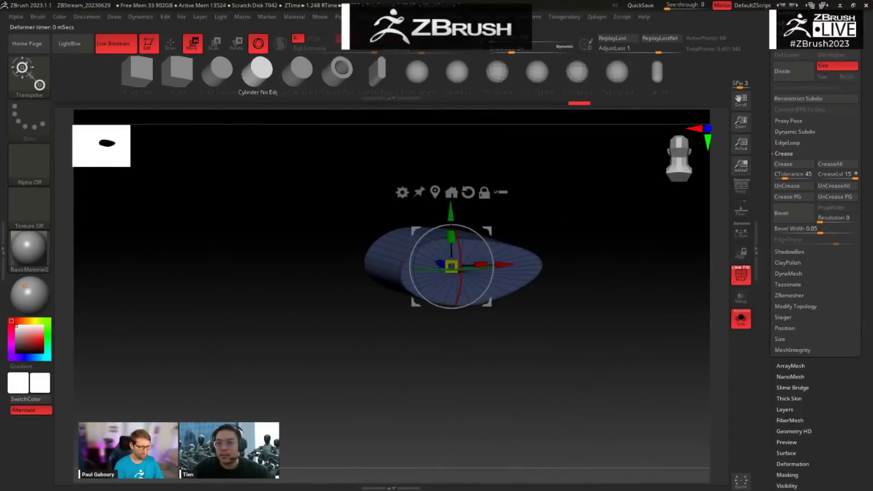
Step: Show all subtools again and apply Mirror And Weld to copy the eye shape to the other side of the head
{"action": "left_click_drag", "start_coordinate": [766, 25], "coordinate": [768, 45]}
{"action": "left_click", "coordinate": [783, 32]}
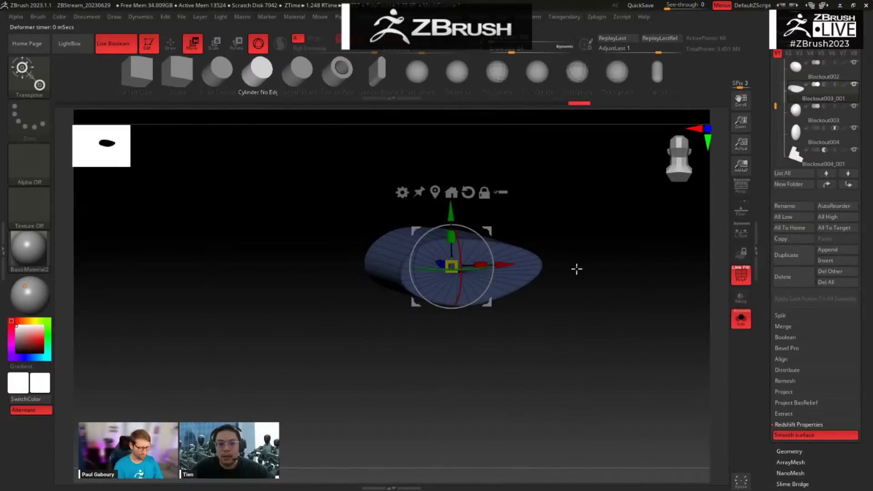
{"action": "left_click", "coordinate": [624, 250]}
{"action": "key", "text": "space"}
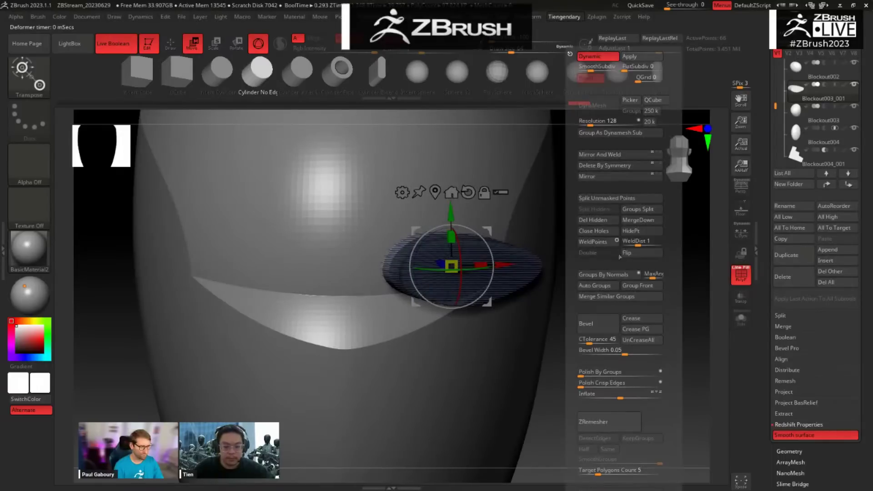
{"action": "left_click", "coordinate": [603, 155]}
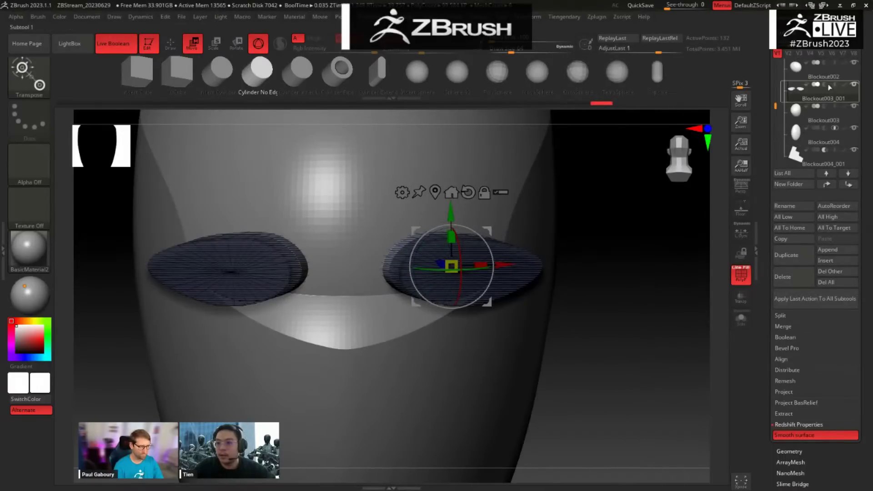
Step: Hide the wireframe, set Blockout003_001 to subtract as eye holes in the mask, and nudge the cutters slightly
{"action": "key", "text": "shift+f"}
{"action": "left_click_drag", "start_coordinate": [574, 288], "coordinate": [630, 319]}
{"action": "left_click_drag", "start_coordinate": [417, 250], "coordinate": [409, 245]}
{"action": "left_click_drag", "start_coordinate": [527, 276], "coordinate": [611, 226]}
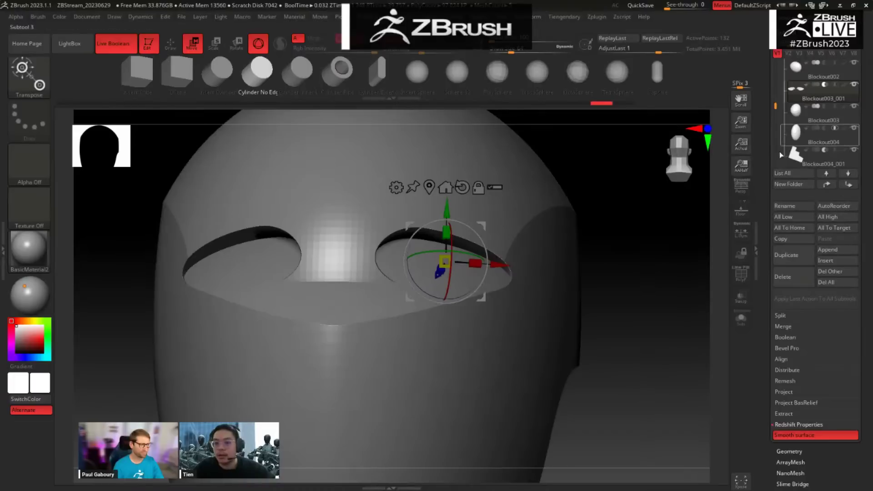
{"action": "left_click_drag", "start_coordinate": [642, 293], "coordinate": [646, 309]}
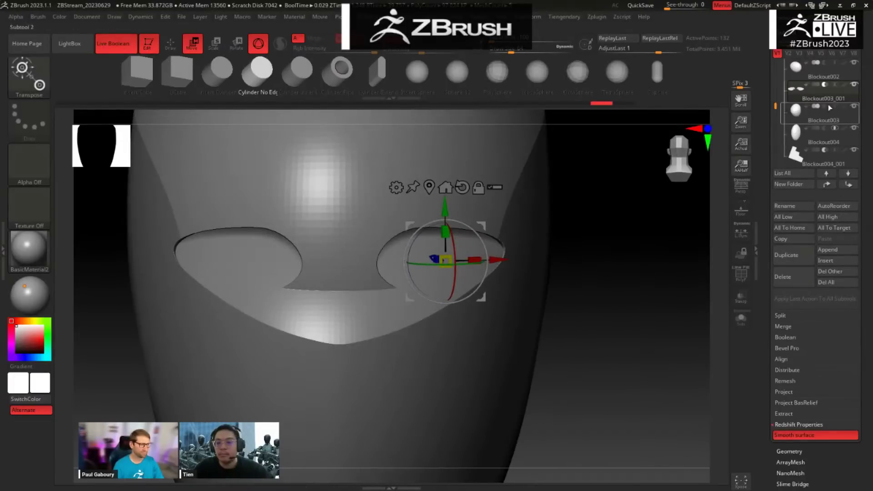
{"action": "left_click_drag", "start_coordinate": [601, 284], "coordinate": [412, 285]}
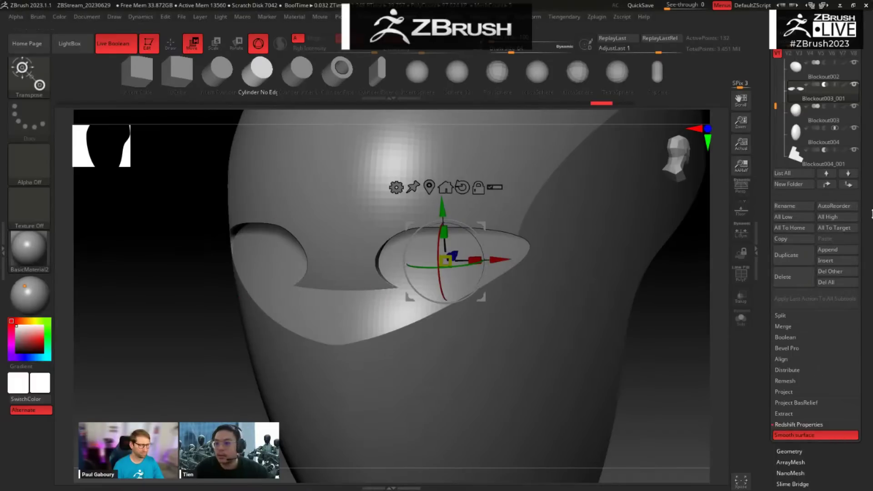
Step: Move the Blockout003_001 eye cutters below Blockout004 in the subtool order
{"action": "left_click", "coordinate": [849, 185]}
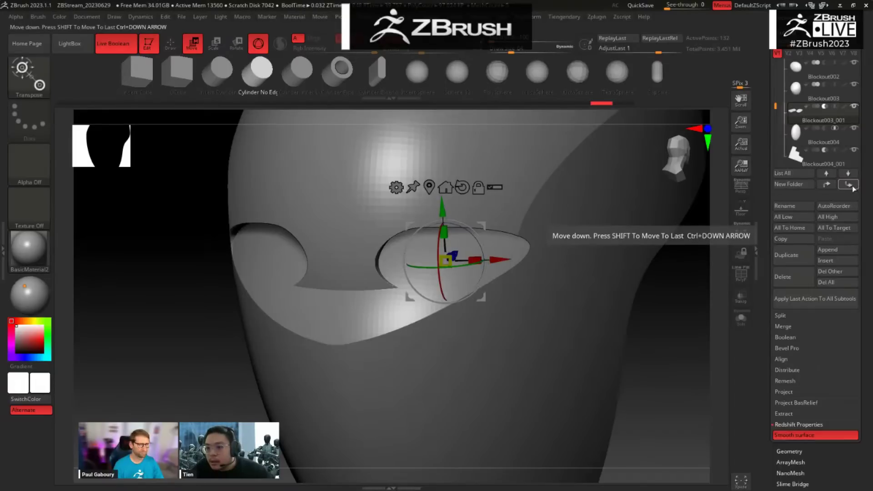
{"action": "left_click", "coordinate": [853, 187]}
{"action": "left_click_drag", "start_coordinate": [653, 376], "coordinate": [679, 361]}
{"action": "left_click", "coordinate": [638, 355]}
{"action": "left_click", "coordinate": [638, 355]}
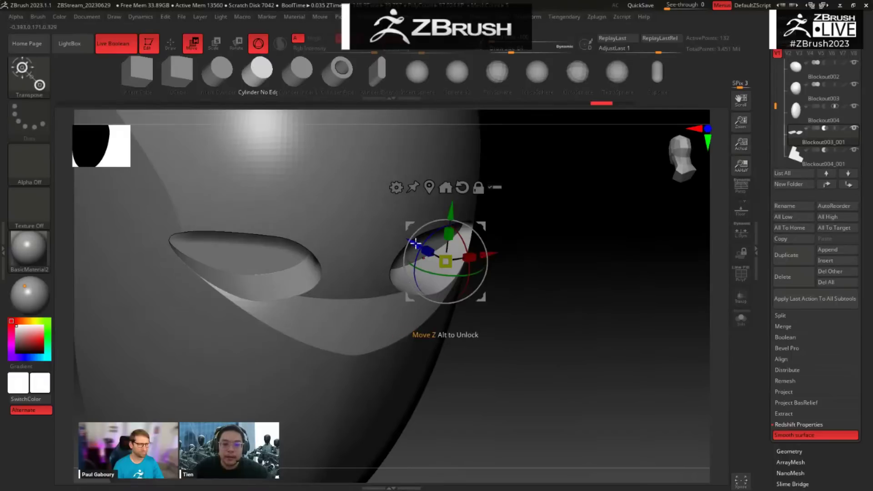
Step: Pull the eye cutters forward in depth, and fine-tune their size and position against the mask from the front
{"action": "left_click_drag", "start_coordinate": [415, 243], "coordinate": [390, 229]}
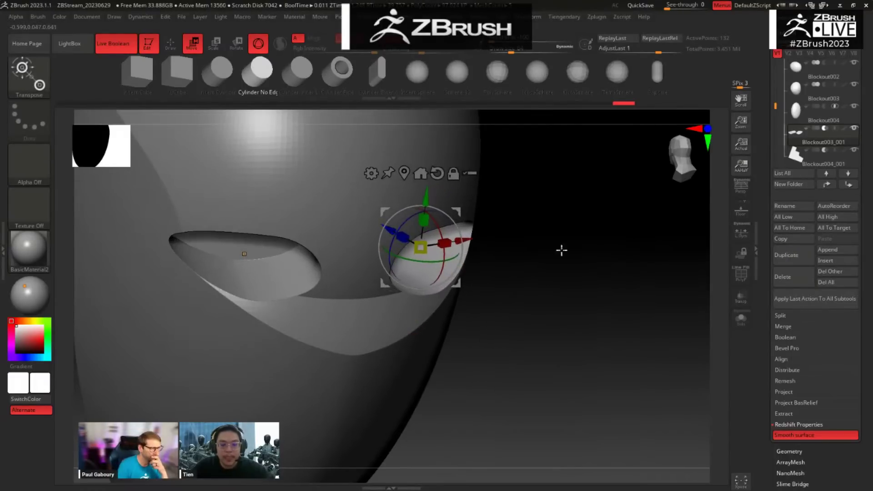
{"action": "left_click_drag", "start_coordinate": [562, 250], "coordinate": [469, 219]}
{"action": "left_click_drag", "start_coordinate": [402, 213], "coordinate": [402, 212]}
{"action": "left_click_drag", "start_coordinate": [591, 216], "coordinate": [607, 195], "text": "alt"}
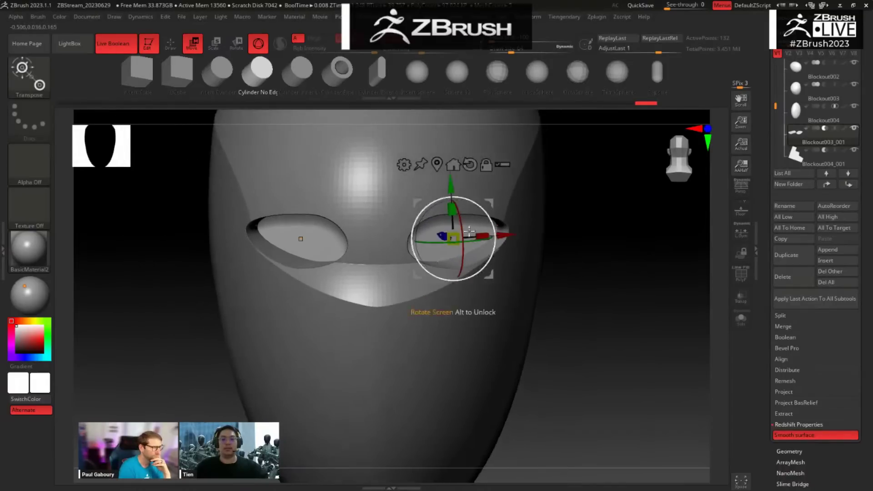
{"action": "left_click_drag", "start_coordinate": [454, 236], "coordinate": [449, 236]}
{"action": "left_click_drag", "start_coordinate": [492, 205], "coordinate": [499, 209]}
Step: Switch to Draw mode, make the Blockout004_001 cutter active, and view the mask's rear cut from the side
{"action": "mouse_move", "coordinate": [582, 220]}
{"action": "left_mouse_down", "text": "alt"}
{"action": "mouse_move", "coordinate": [566, 210]}
{"action": "mouse_move", "coordinate": [601, 251]}
{"action": "mouse_move", "coordinate": [571, 241]}
{"action": "mouse_move", "coordinate": [598, 240]}
{"action": "mouse_move", "coordinate": [581, 257]}
{"action": "mouse_move", "coordinate": [565, 302]}
{"action": "mouse_move", "coordinate": [563, 295]}
{"action": "mouse_move", "coordinate": [602, 304]}
{"action": "mouse_move", "coordinate": [590, 291]}
{"action": "mouse_move", "coordinate": [678, 370]}
{"action": "mouse_move", "coordinate": [565, 339]}
{"action": "mouse_move", "coordinate": [548, 318]}
{"action": "mouse_move", "coordinate": [559, 276]}
{"action": "mouse_move", "coordinate": [579, 331]}
{"action": "mouse_move", "coordinate": [575, 378]}
{"action": "mouse_move", "coordinate": [558, 345]}
{"action": "mouse_move", "coordinate": [437, 352]}
{"action": "left_mouse_up", "text": "alt"}
{"action": "key", "text": "q"}
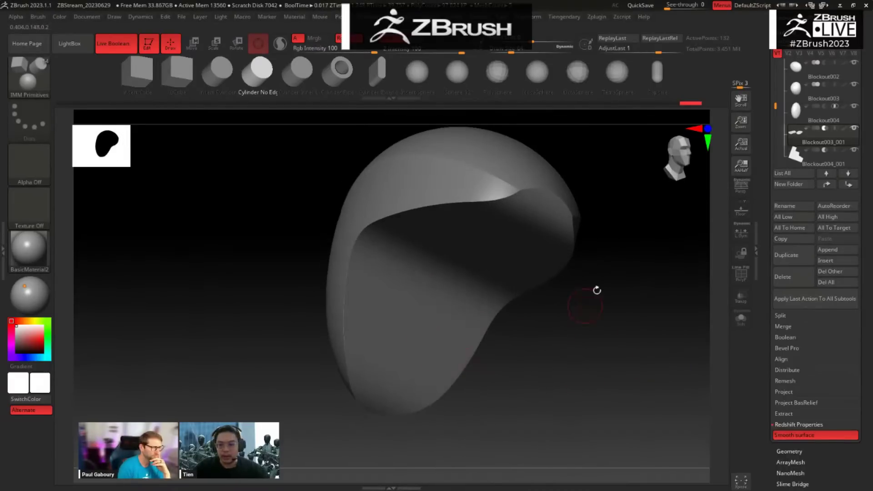
{"action": "left_click", "coordinate": [811, 161]}
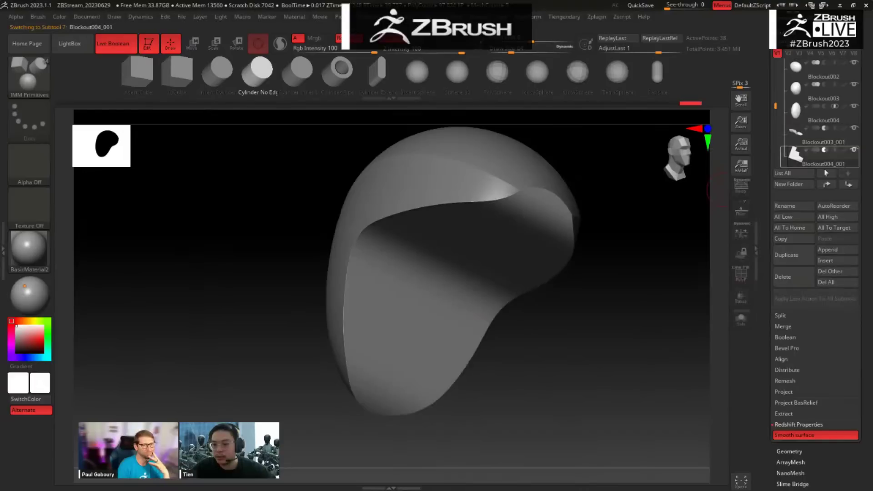
{"action": "left_click_drag", "start_coordinate": [576, 351], "coordinate": [596, 367]}
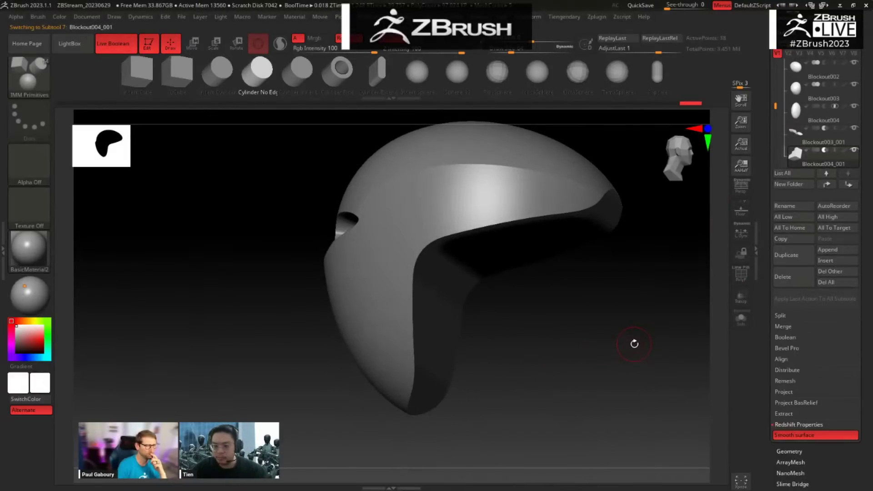
Step: Duplicate the Blockout004_001 cutter and prepare the copy for gizmo transforms
{"action": "key", "text": "ctrl+shift"}
{"action": "left_click_drag", "start_coordinate": [617, 350], "coordinate": [608, 324]}
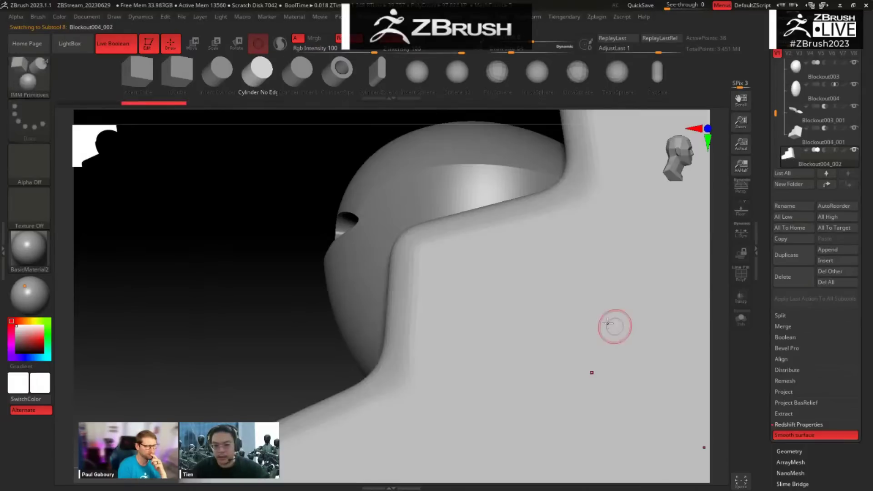
{"action": "mouse_move", "coordinate": [226, 349]}
{"action": "left_mouse_down"}
{"action": "mouse_move", "coordinate": [233, 357]}
{"action": "mouse_move", "coordinate": [159, 273]}
{"action": "left_mouse_up"}
{"action": "key", "text": "w"}
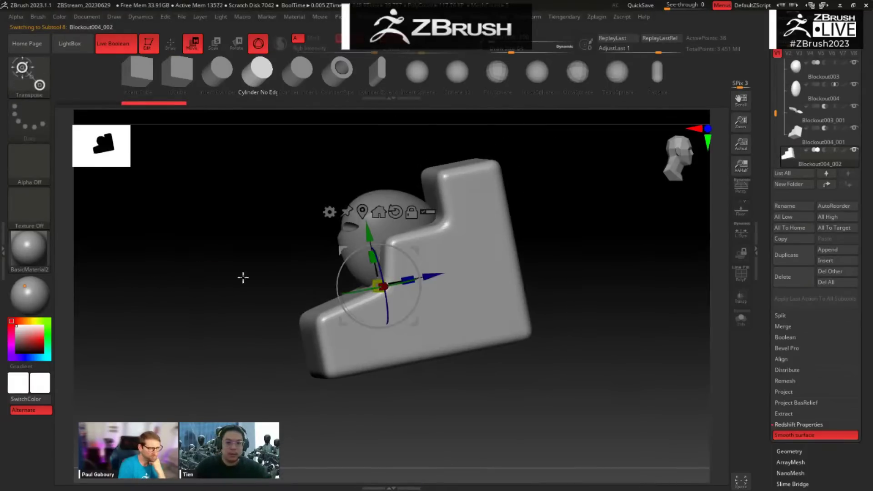
{"action": "left_click_drag", "start_coordinate": [244, 277], "coordinate": [202, 265]}
Step: Replace the duplicated cutter with a QCube and adjust its height behind the mask's chin from the rear view
{"action": "left_click", "coordinate": [187, 90]}
{"action": "left_click_drag", "start_coordinate": [541, 244], "coordinate": [598, 378], "text": "shift"}
{"action": "left_click_drag", "start_coordinate": [401, 287], "coordinate": [401, 225]}
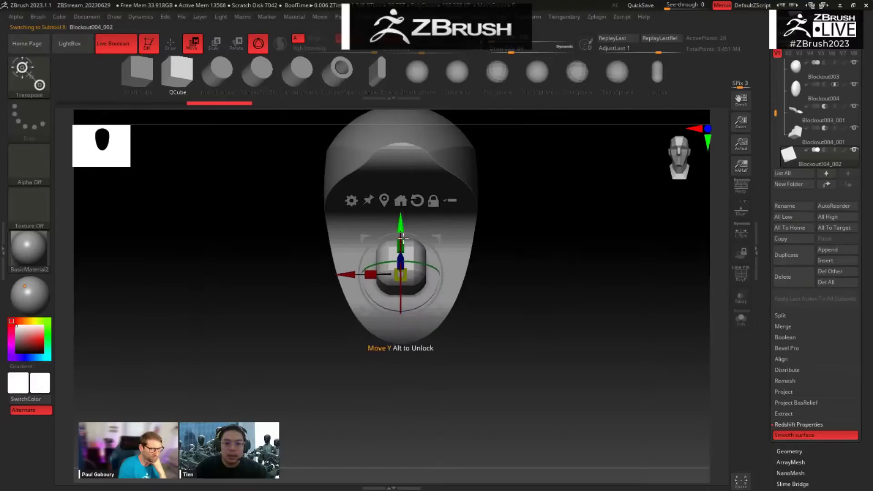
Step: Set the cube's Dynamic Subdiv Coverage to about 0.32 for tighter rounded corners
{"action": "left_click_drag", "start_coordinate": [531, 294], "coordinate": [646, 326]}
{"action": "left_click_drag", "start_coordinate": [816, 325], "coordinate": [815, 323]}
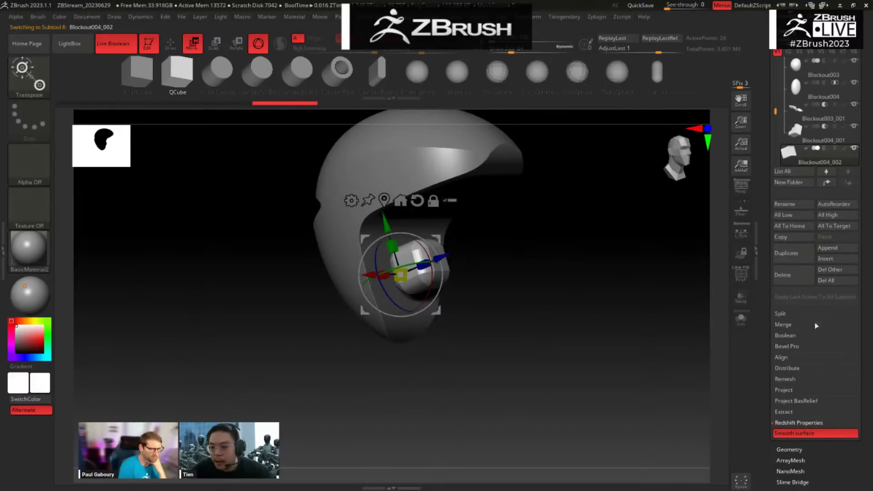
{"action": "left_click", "coordinate": [785, 450]}
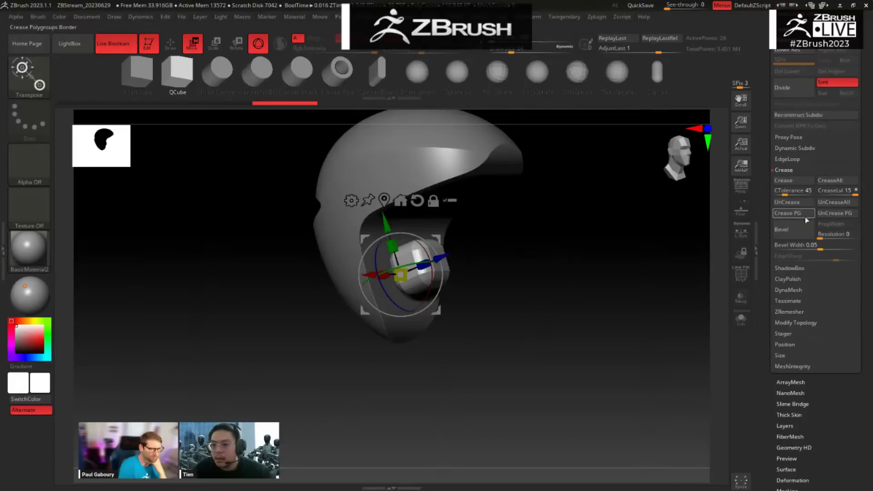
{"action": "left_click", "coordinate": [798, 148]}
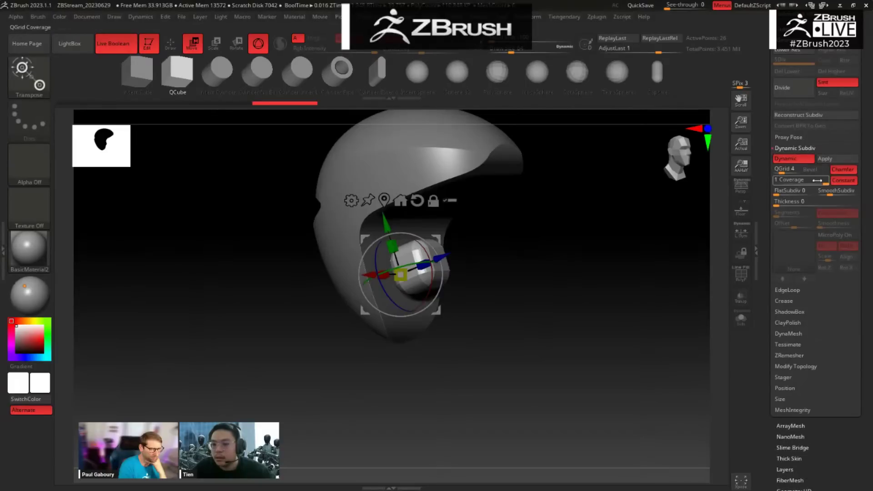
{"action": "left_click_drag", "start_coordinate": [823, 183], "coordinate": [816, 184]}
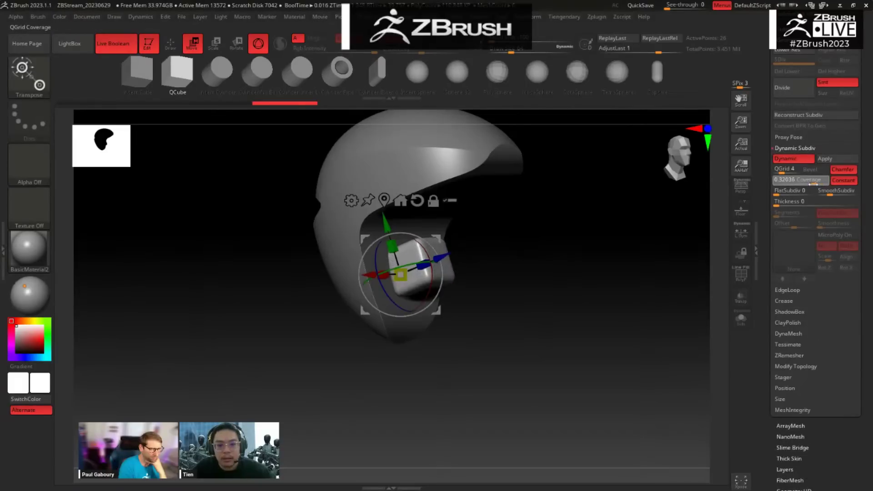
Step: Show the cube's wireframe, isolate it, and delete its extra middle edge loops with the ZModeler brush
{"action": "left_click_drag", "start_coordinate": [645, 314], "coordinate": [561, 318]}
{"action": "key", "text": "shift+f"}
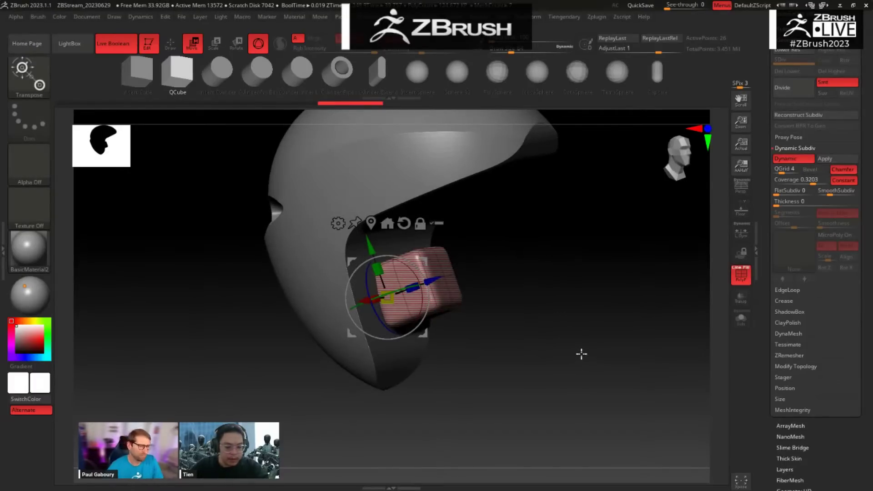
{"action": "key", "text": "b"}
{"action": "key", "text": "z"}
{"action": "key", "text": "m"}
{"action": "mouse_move", "coordinate": [566, 294]}
{"action": "left_mouse_down"}
{"action": "mouse_move", "coordinate": [526, 277]}
{"action": "mouse_move", "coordinate": [567, 309]}
{"action": "mouse_move", "coordinate": [515, 370]}
{"action": "mouse_move", "coordinate": [525, 343]}
{"action": "mouse_move", "coordinate": [513, 328]}
{"action": "left_mouse_up"}
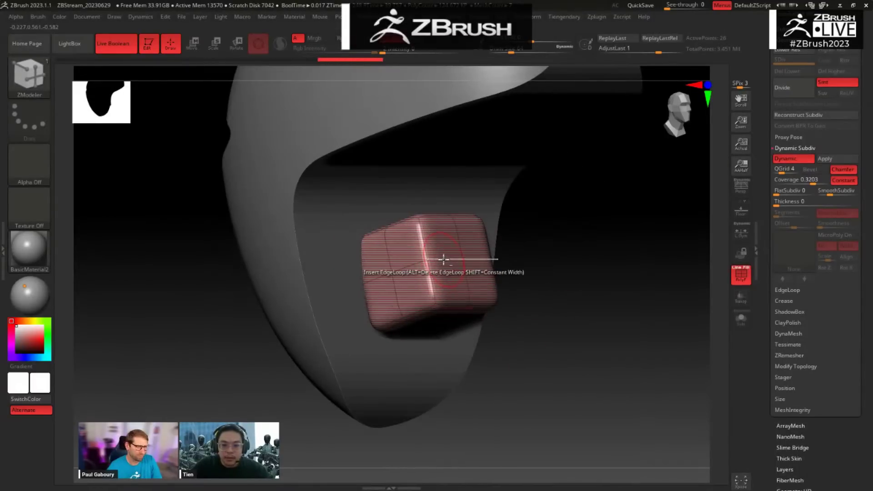
{"action": "left_click", "coordinate": [456, 259], "text": "alt"}
{"action": "left_click", "coordinate": [592, 294]}
{"action": "left_click_drag", "start_coordinate": [549, 278], "coordinate": [536, 273]}
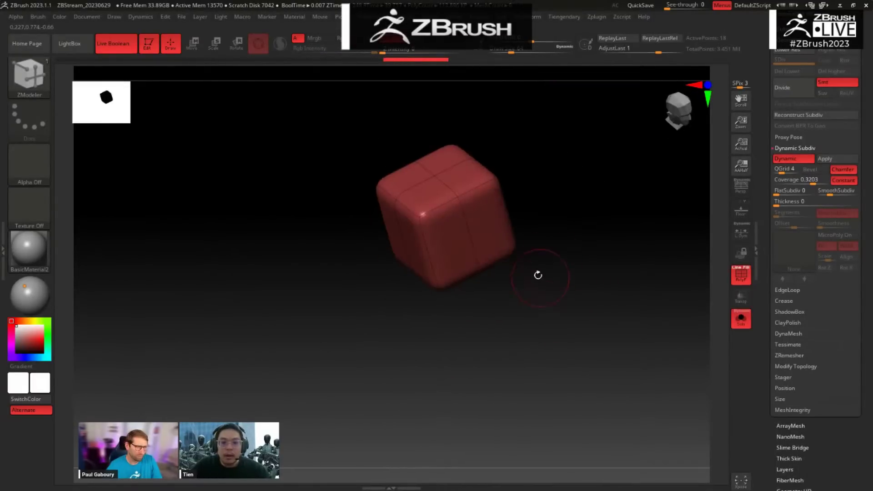
{"action": "left_click", "coordinate": [415, 183], "text": "alt"}
{"action": "left_click_drag", "start_coordinate": [536, 189], "coordinate": [575, 178], "text": "shift"}
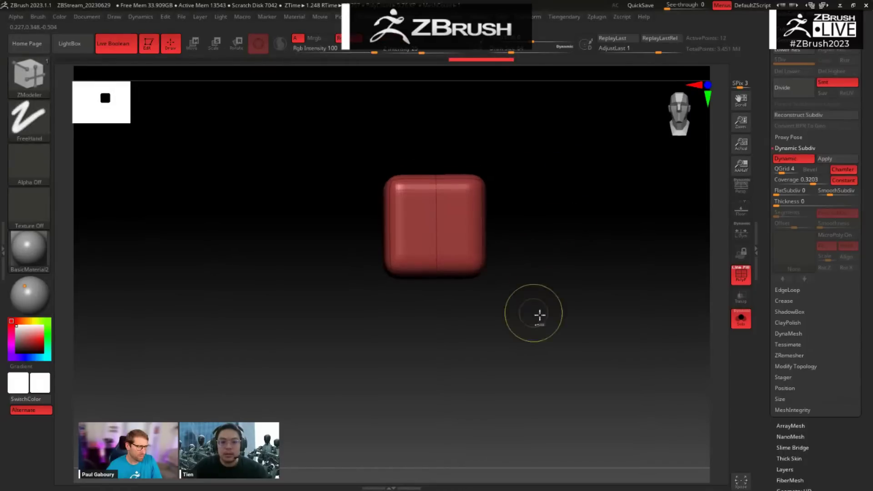
Step: Mask the cube's upper half, pull the lower half down to lengthen the box, and clear the mask
{"action": "left_click_drag", "start_coordinate": [541, 325], "coordinate": [366, 237], "text": "ctrl"}
{"action": "left_click", "coordinate": [595, 253], "text": "ctrl"}
{"action": "left_click", "coordinate": [597, 253]}
{"action": "key", "text": "w"}
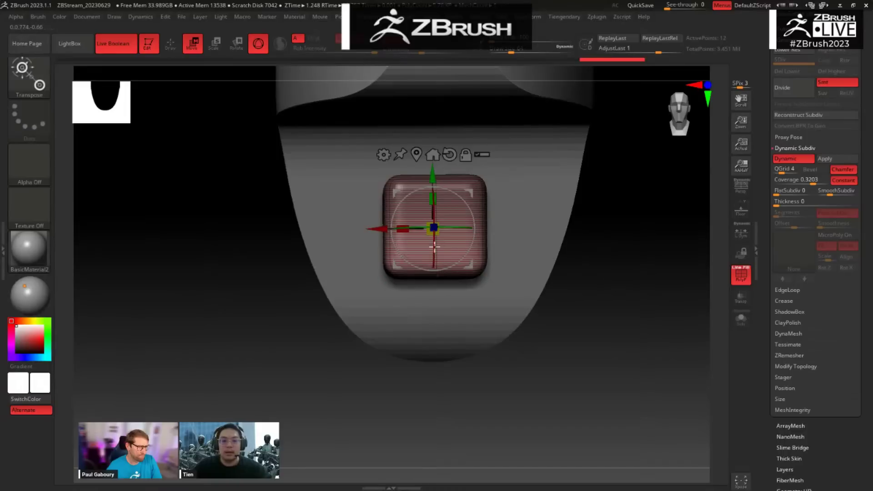
{"action": "left_click_drag", "start_coordinate": [433, 173], "coordinate": [433, 196]}
{"action": "left_click_drag", "start_coordinate": [327, 359], "coordinate": [380, 360]}
{"action": "left_click_drag", "start_coordinate": [518, 346], "coordinate": [528, 191], "text": "ctrl"}
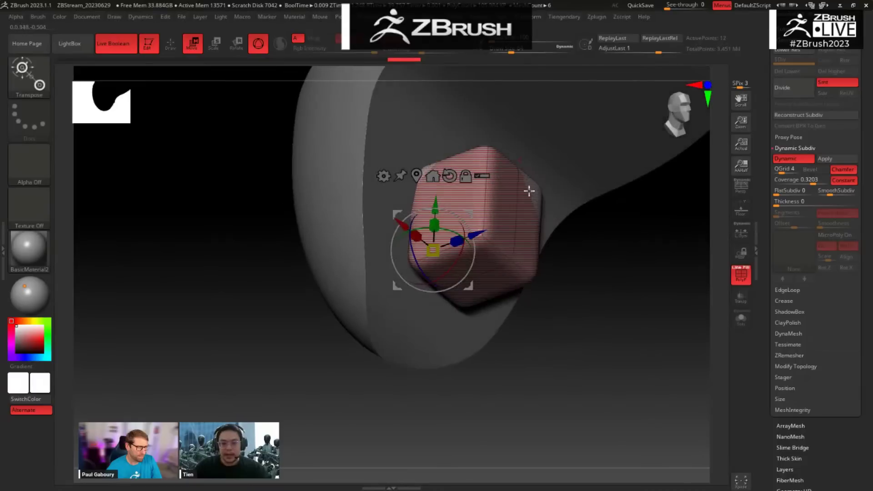
Step: Set Blockout004_002 to subtract, and rotate the box upright and forward into the inside of the mask's lower face
{"action": "left_click_drag", "start_coordinate": [597, 348], "coordinate": [503, 224], "text": "alt"}
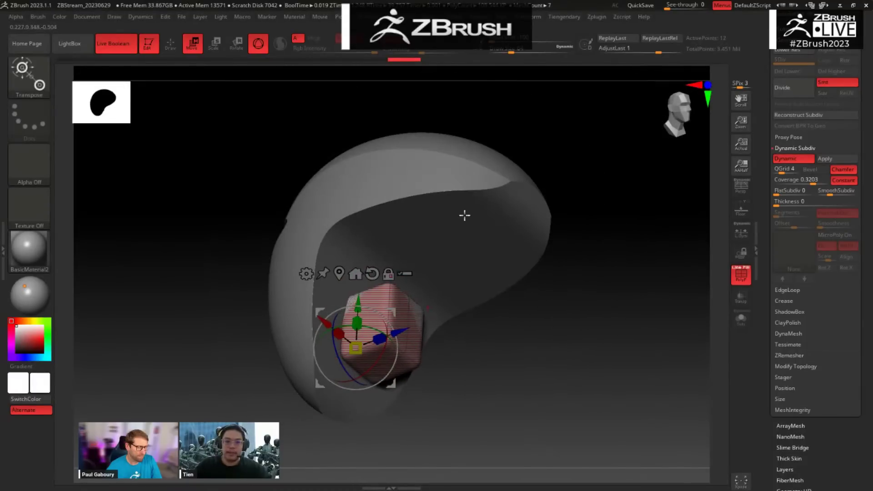
{"action": "left_click_drag", "start_coordinate": [561, 381], "coordinate": [552, 357]}
{"action": "left_click_drag", "start_coordinate": [523, 312], "coordinate": [523, 343], "text": "alt"}
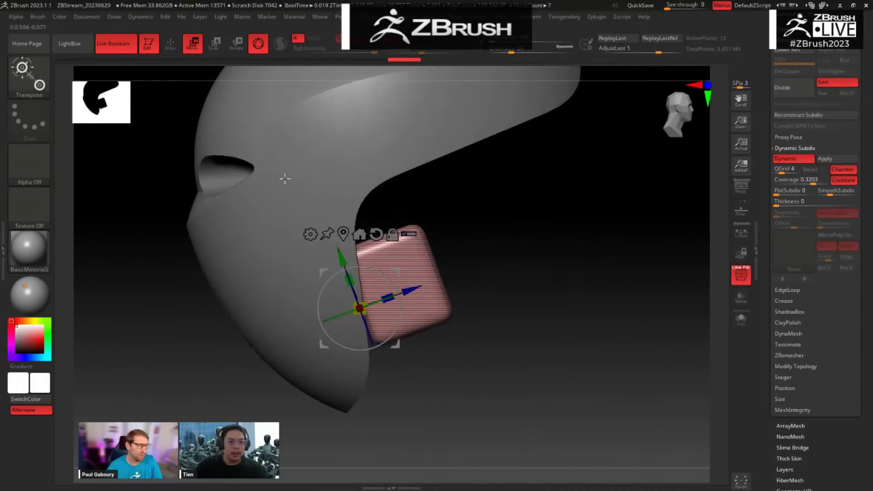
{"action": "left_click", "coordinate": [787, 27]}
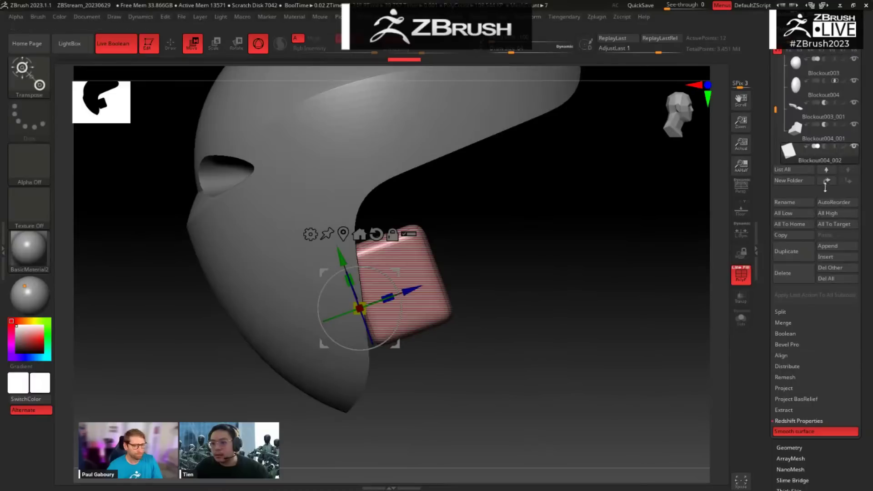
{"action": "left_click", "coordinate": [825, 146]}
{"action": "left_click_drag", "start_coordinate": [569, 285], "coordinate": [546, 263], "text": "alt"}
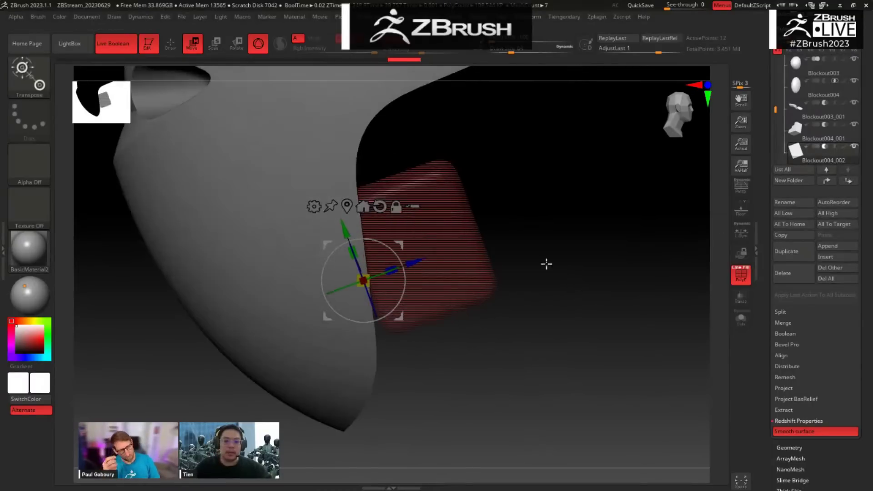
{"action": "left_click_drag", "start_coordinate": [384, 245], "coordinate": [397, 252]}
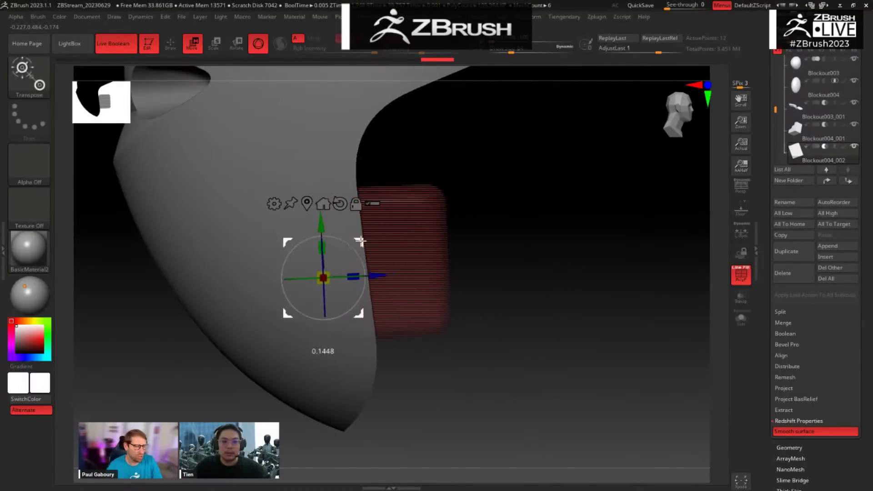
Step: Widen the box cutter's lower and upper ends into a trapezoid broader at the top, and push it deeper into the mask
{"action": "key", "text": "shift+f"}
{"action": "left_click_drag", "start_coordinate": [520, 271], "coordinate": [457, 351]}
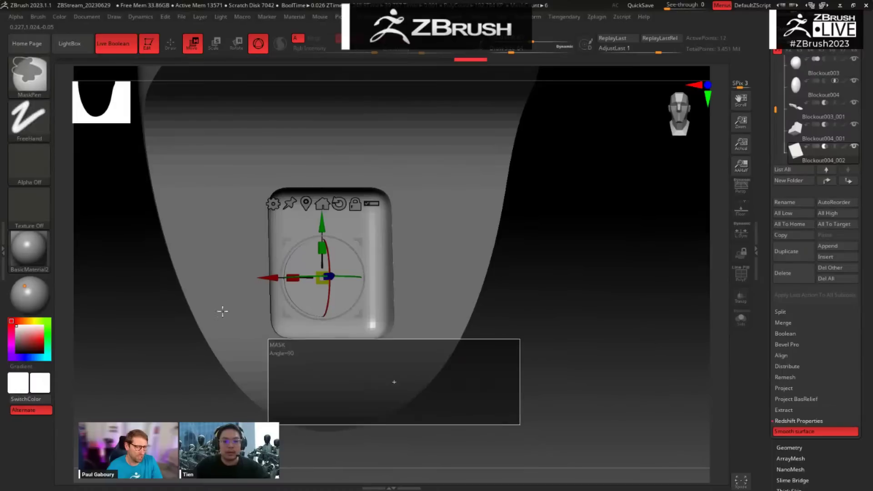
{"action": "left_click_drag", "start_coordinate": [294, 272], "coordinate": [244, 271]}
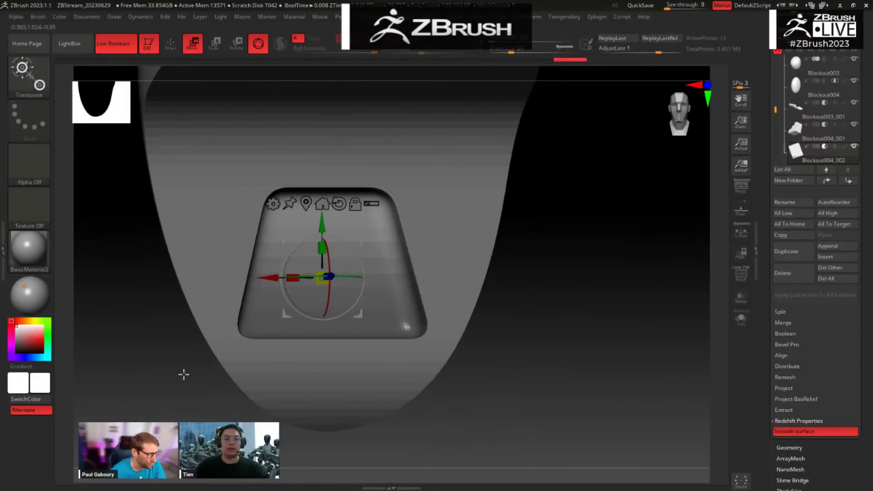
{"action": "left_click_drag", "start_coordinate": [183, 374], "coordinate": [183, 423]}
{"action": "left_click_drag", "start_coordinate": [294, 281], "coordinate": [176, 277]}
{"action": "left_click_drag", "start_coordinate": [608, 284], "coordinate": [558, 279]}
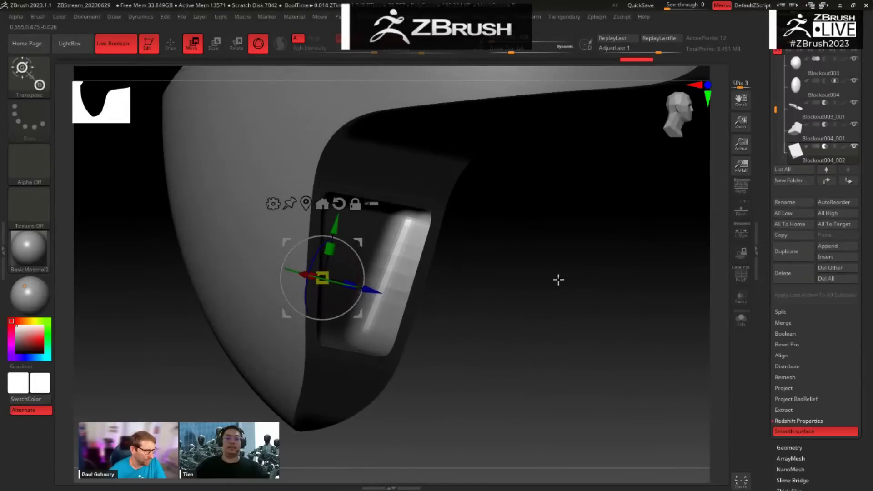
{"action": "left_click_drag", "start_coordinate": [357, 267], "coordinate": [329, 270]}
Step: Show the wireframe, try masking the cutter's rear corners from the side, and pull the cutter back in depth
{"action": "key", "text": "shift+f"}
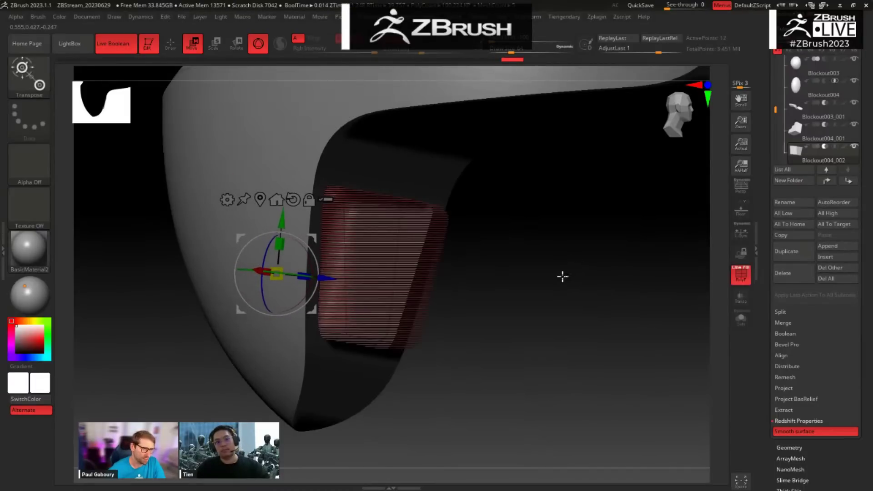
{"action": "mouse_move", "coordinate": [563, 275]}
{"action": "left_mouse_down"}
{"action": "mouse_move", "coordinate": [581, 285]}
{"action": "mouse_move", "coordinate": [560, 278]}
{"action": "left_mouse_up"}
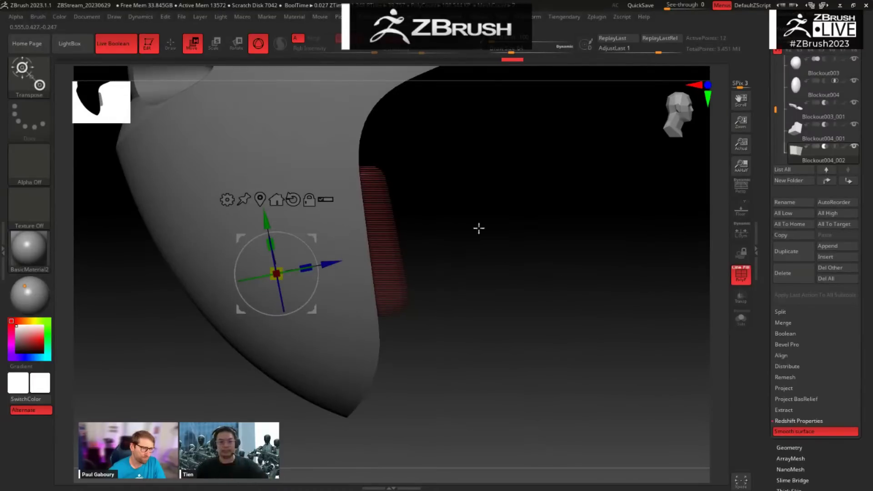
{"action": "left_click_drag", "start_coordinate": [452, 124], "coordinate": [358, 193], "text": "ctrl"}
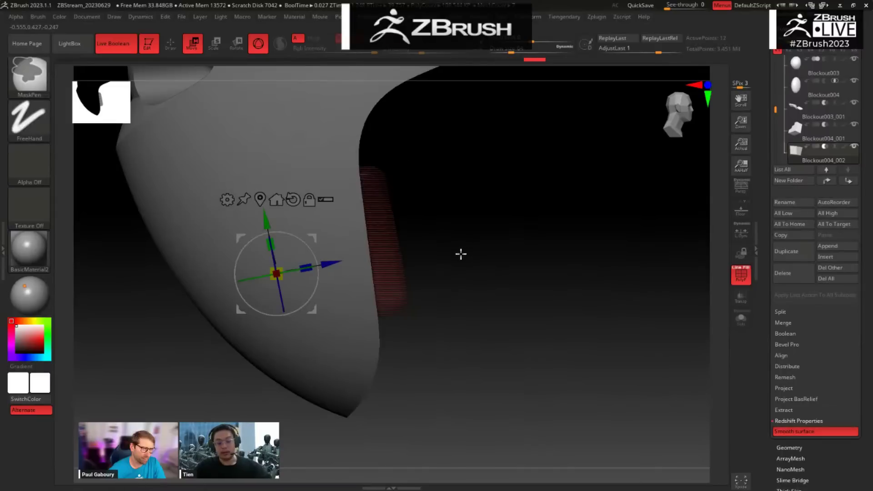
{"action": "left_click_drag", "start_coordinate": [462, 250], "coordinate": [389, 324], "text": "ctrl"}
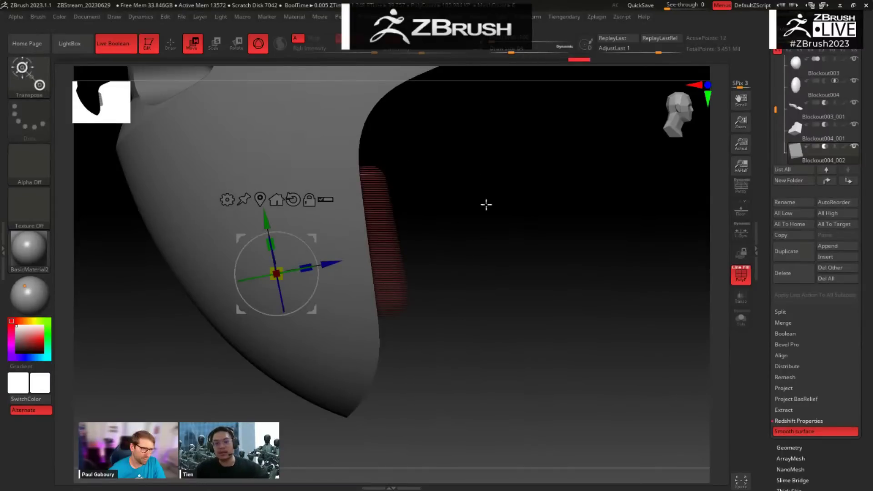
{"action": "key", "text": "alt+s"}
{"action": "key", "text": "alt+s"}
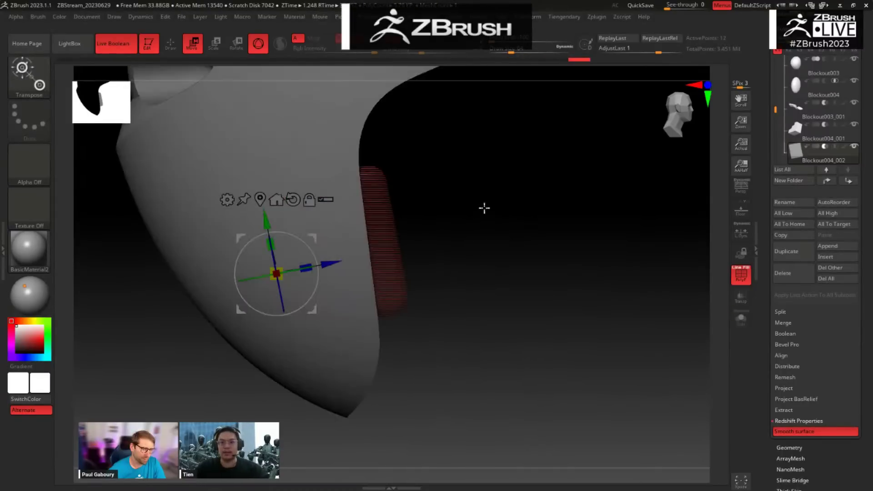
{"action": "left_click_drag", "start_coordinate": [335, 263], "coordinate": [364, 255]}
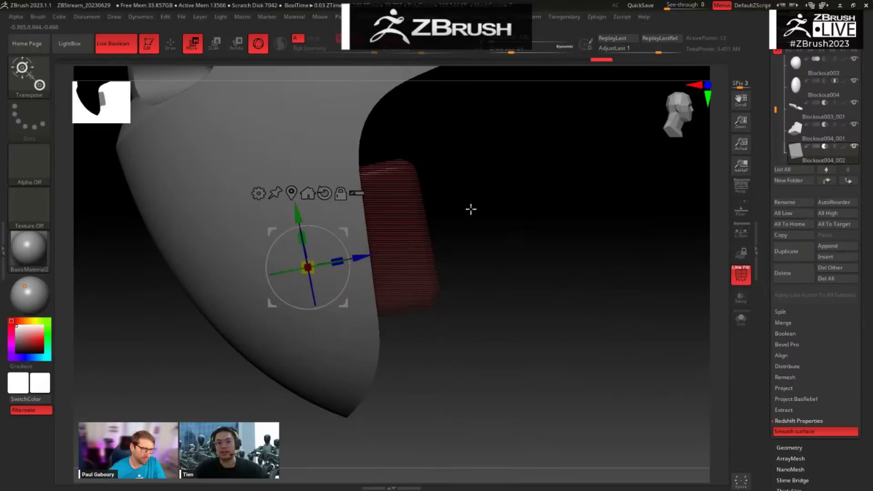
{"action": "left_click_drag", "start_coordinate": [509, 206], "coordinate": [459, 201]}
{"action": "left_click_drag", "start_coordinate": [517, 218], "coordinate": [505, 211], "text": "shift"}
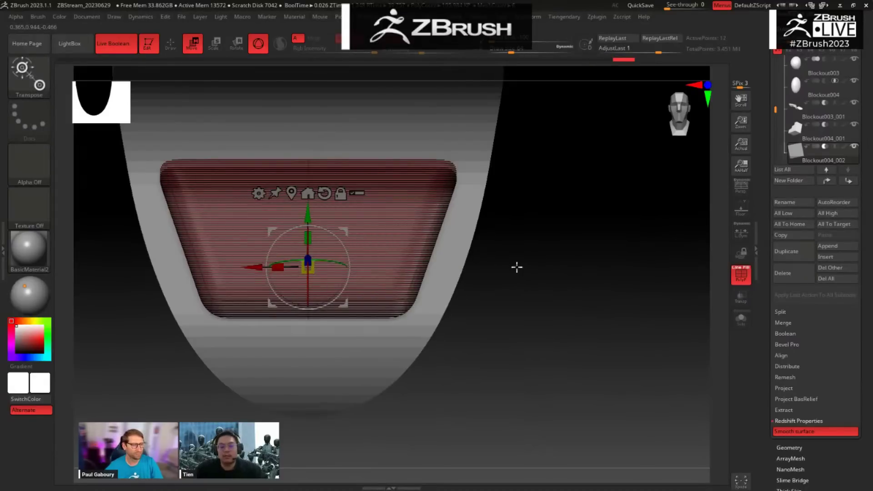
{"action": "left_click_drag", "start_coordinate": [536, 271], "coordinate": [554, 288]}
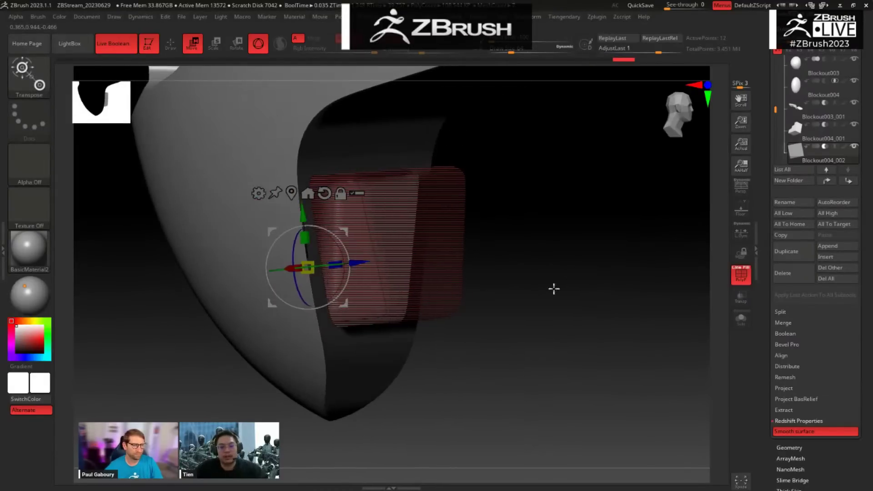
Step: Isolate the cutter, mask its upper part, lower its bottom end slightly, and clear the mask
{"action": "key", "text": "alt+s"}
{"action": "left_click_drag", "start_coordinate": [542, 379], "coordinate": [193, 262], "text": "ctrl"}
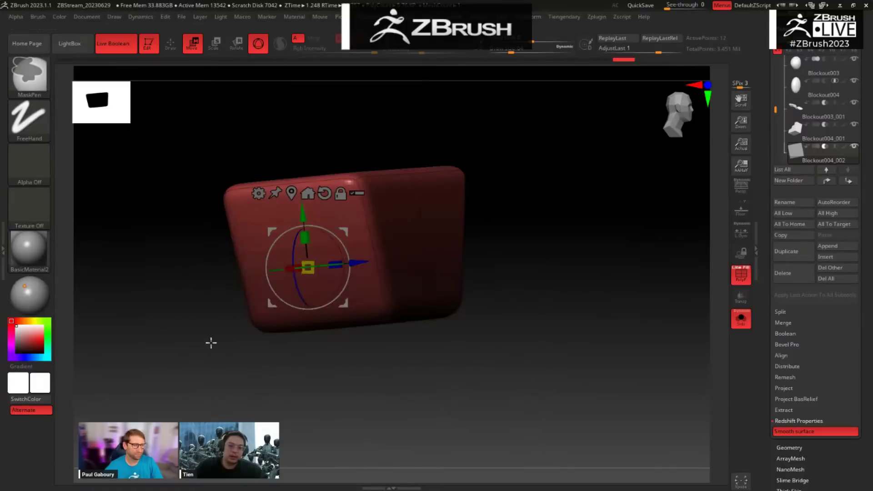
{"action": "left_click", "coordinate": [211, 343], "text": "ctrl"}
{"action": "mouse_move", "coordinate": [305, 213]}
{"action": "left_mouse_down"}
{"action": "mouse_move", "coordinate": [305, 229]}
{"action": "mouse_move", "coordinate": [304, 215]}
{"action": "left_mouse_up"}
{"action": "left_click_drag", "start_coordinate": [555, 292], "coordinate": [558, 256], "text": "ctrl"}
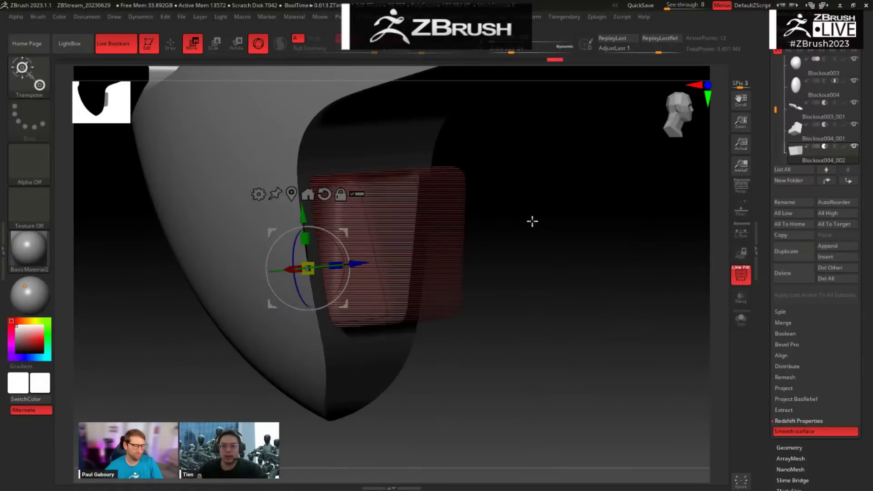
Step: Switch to the reference image board and examine the masked soldier and ballistic mask photos
{"action": "key", "text": "alt+Tab"}
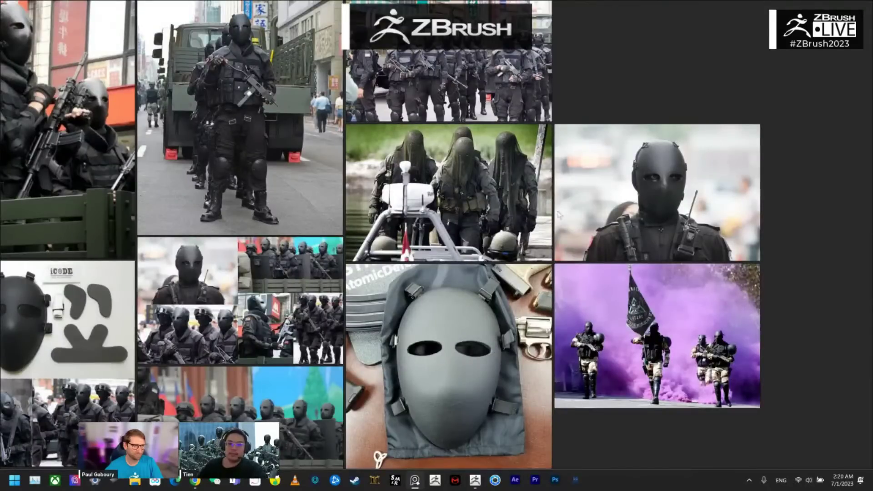
{"action": "middle_click_drag", "start_coordinate": [597, 54], "coordinate": [682, 73]}
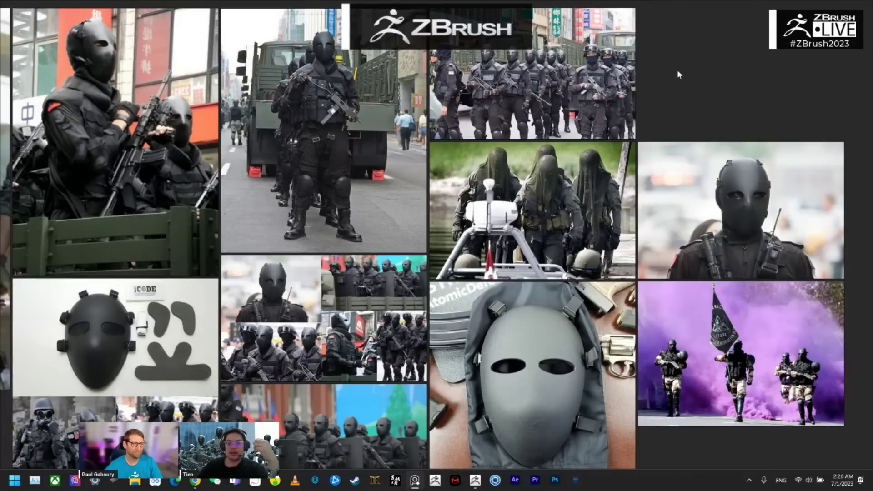
{"action": "middle_click_drag", "start_coordinate": [675, 70], "coordinate": [730, 60]}
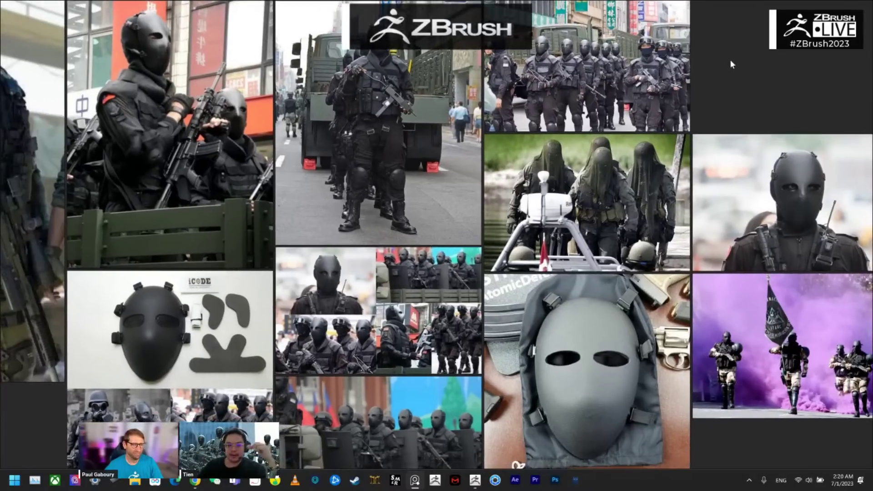
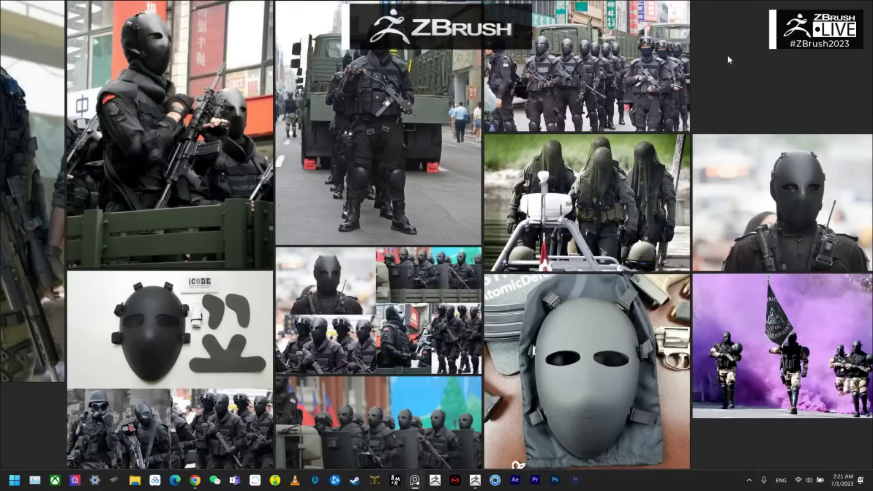
Step: Switch back to ZBrush, mask the trapezoid cutter's lower part, raise its upper edge, clear the mask, and scale the cutter slightly
{"action": "key", "text": "alt+Tab"}
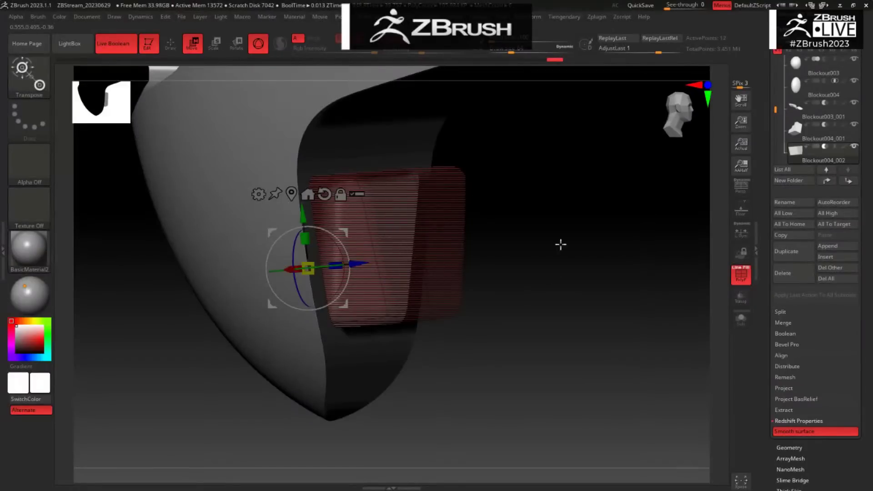
{"action": "mouse_move", "coordinate": [585, 233]}
{"action": "left_mouse_down", "text": "shift"}
{"action": "mouse_move", "coordinate": [563, 238]}
{"action": "mouse_move", "coordinate": [598, 245]}
{"action": "left_mouse_up", "text": "shift"}
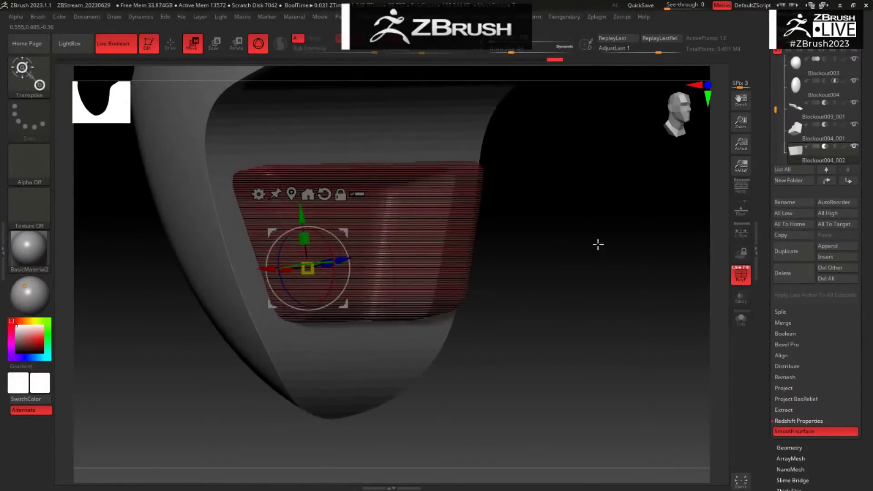
{"action": "mouse_move", "coordinate": [533, 330]}
{"action": "left_mouse_down"}
{"action": "mouse_move", "coordinate": [547, 333]}
{"action": "mouse_move", "coordinate": [567, 405]}
{"action": "mouse_move", "coordinate": [120, 271]}
{"action": "left_mouse_up"}
{"action": "left_click", "coordinate": [575, 284], "text": "ctrl"}
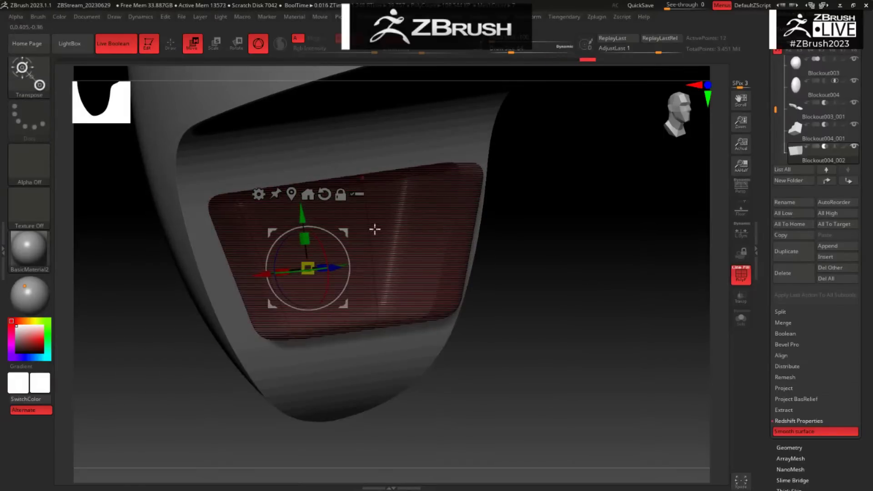
{"action": "left_click", "coordinate": [579, 251], "text": "ctrl"}
{"action": "left_click_drag", "start_coordinate": [301, 215], "coordinate": [293, 173]}
{"action": "left_click_drag", "start_coordinate": [553, 251], "coordinate": [580, 266], "text": "ctrl"}
{"action": "left_click_drag", "start_coordinate": [580, 264], "coordinate": [557, 248]}
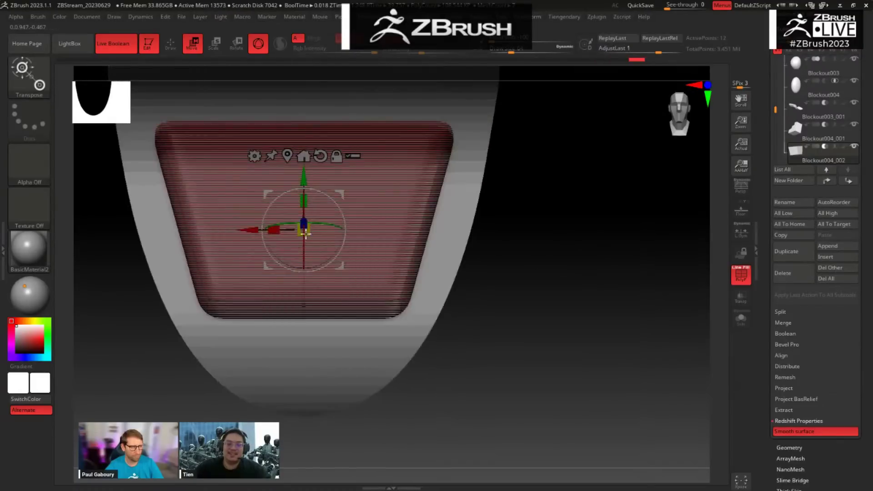
{"action": "left_click_drag", "start_coordinate": [305, 233], "coordinate": [337, 242]}
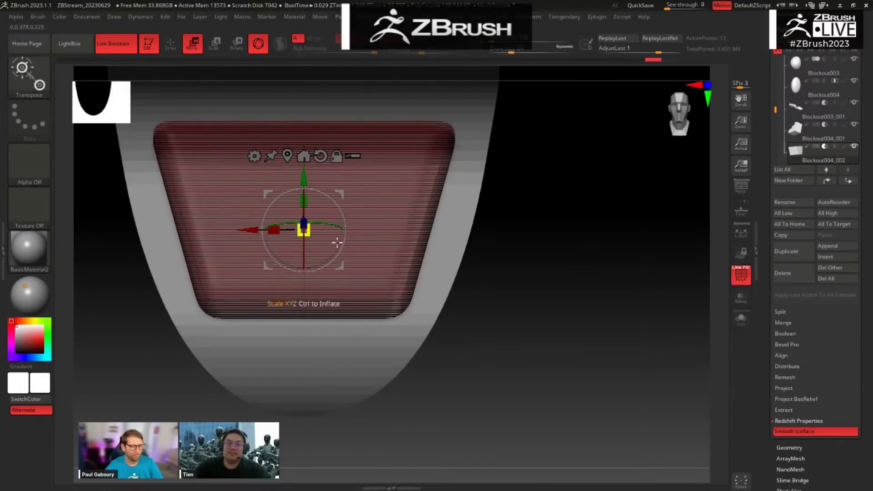
Step: Isolate the cutter and use ZModeler to bevel its central edge loop into a wide vertical strip
{"action": "key", "text": "b"}
{"action": "key", "text": "z"}
{"action": "key", "text": "m"}
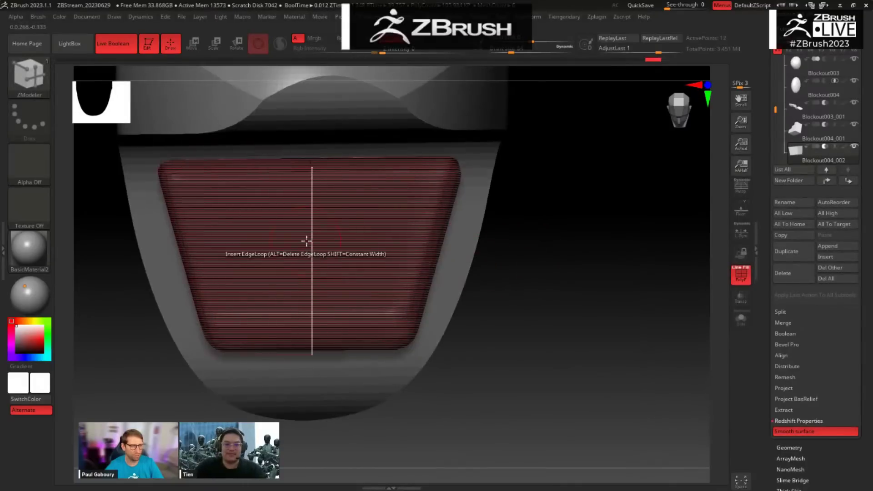
{"action": "left_click", "coordinate": [520, 271]}
{"action": "key", "text": "space"}
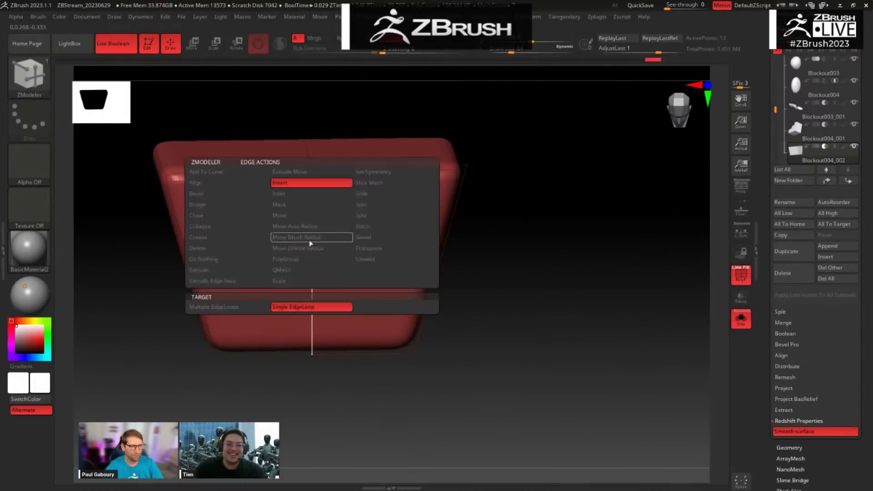
{"action": "left_click_drag", "start_coordinate": [312, 243], "coordinate": [355, 244]}
{"action": "left_click_drag", "start_coordinate": [392, 415], "coordinate": [396, 395]}
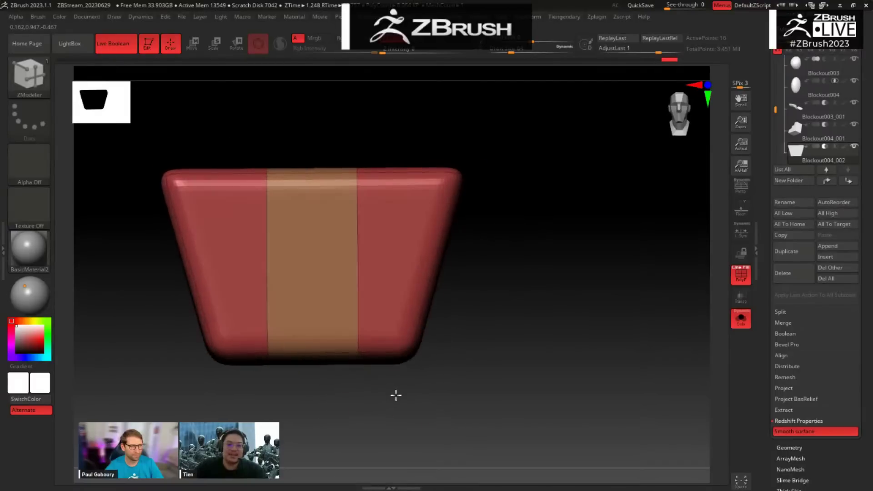
Step: Taper the cutter's central strip by narrowing its upper end and widening its lower end, using masks
{"action": "left_click_drag", "start_coordinate": [242, 134], "coordinate": [400, 212], "text": "ctrl"}
{"action": "left_click", "coordinate": [464, 247], "text": "ctrl"}
{"action": "key", "text": "w"}
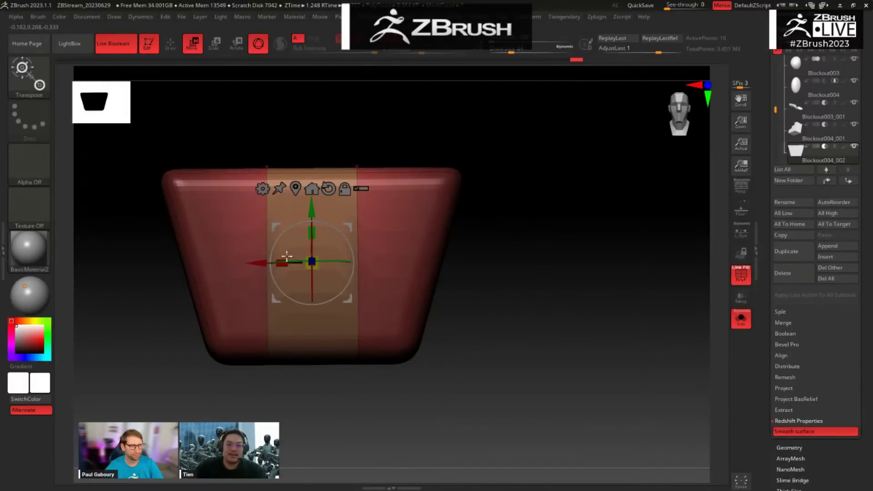
{"action": "left_click_drag", "start_coordinate": [287, 258], "coordinate": [326, 268]}
{"action": "left_click_drag", "start_coordinate": [246, 405], "coordinate": [370, 322], "text": "ctrl"}
{"action": "left_click_drag", "start_coordinate": [283, 259], "coordinate": [275, 263]}
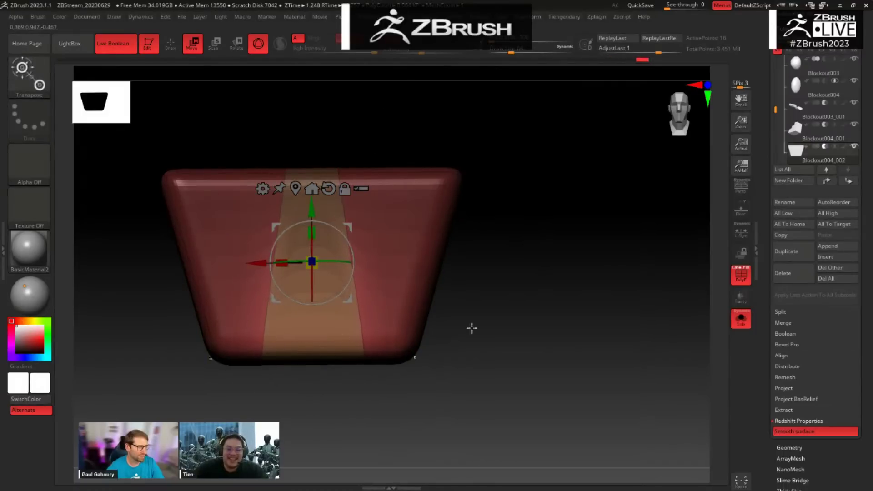
Step: Bevel the strip's two slanted edge loops with ZModeler into narrow bands and check the cutter against the mask
{"action": "key", "text": "b"}
{"action": "key", "text": "z"}
{"action": "key", "text": "m"}
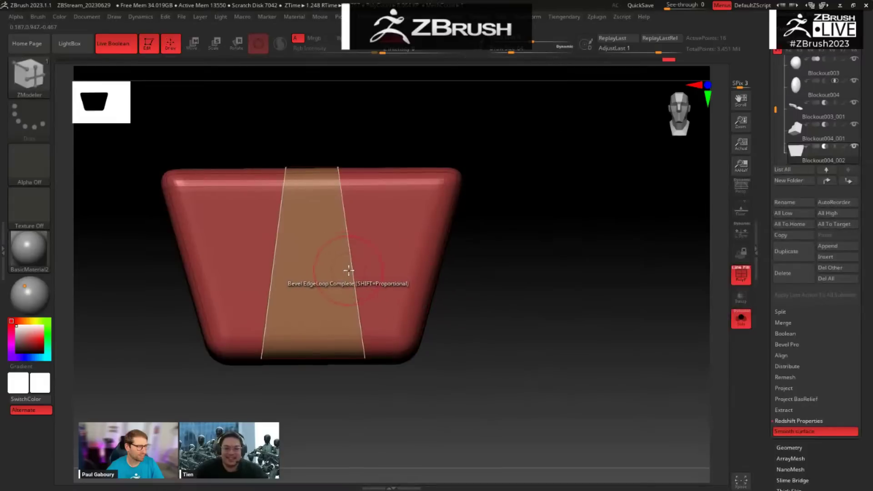
{"action": "left_click", "coordinate": [358, 266]}
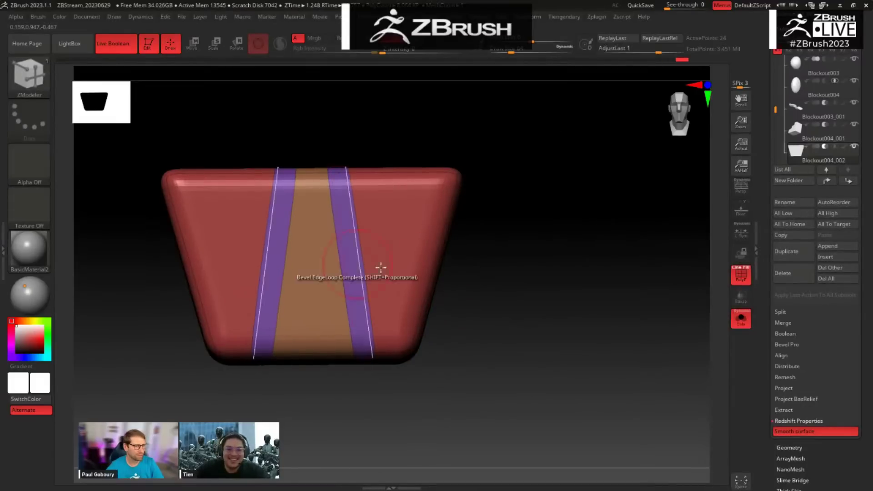
{"action": "left_click", "coordinate": [535, 293]}
{"action": "left_click_drag", "start_coordinate": [535, 293], "coordinate": [574, 304]}
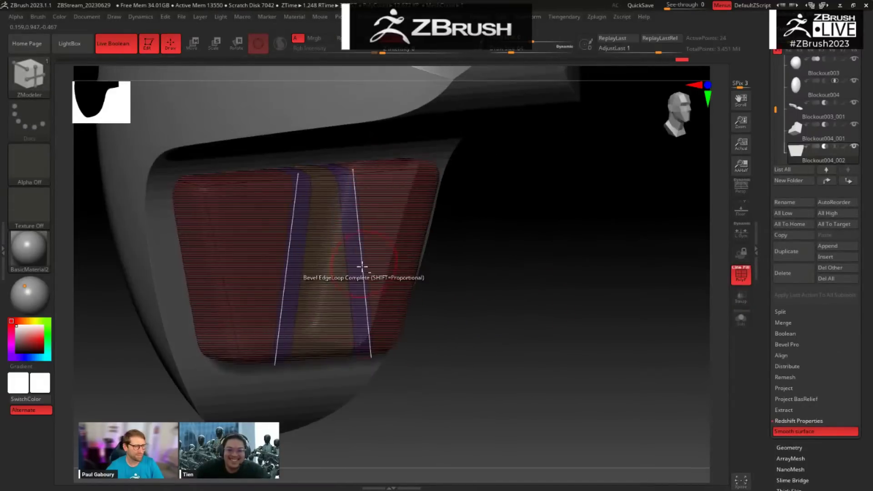
Step: Cut the two bevelled bands through the cutter's full depth, separating it into three tapered blocks
{"action": "left_click", "coordinate": [501, 333]}
{"action": "left_click", "coordinate": [357, 274], "text": "alt"}
{"action": "left_click_drag", "start_coordinate": [357, 274], "coordinate": [310, 243]}
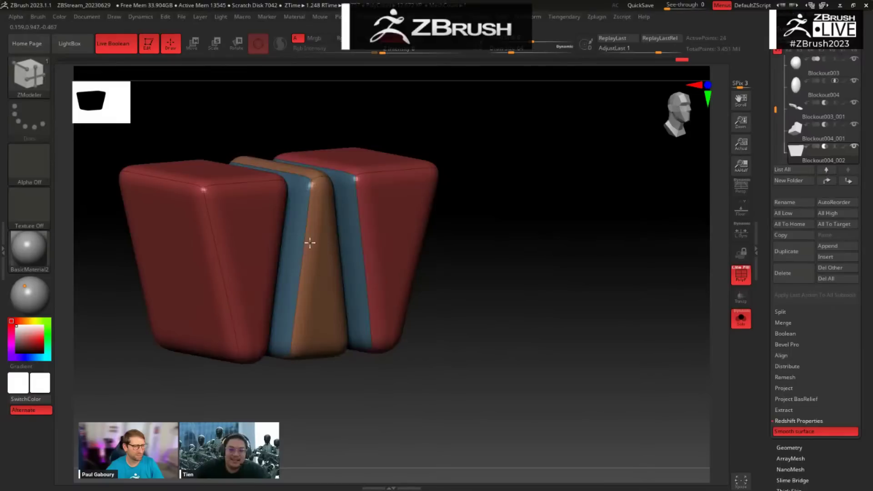
{"action": "left_click_drag", "start_coordinate": [462, 287], "coordinate": [458, 253]}
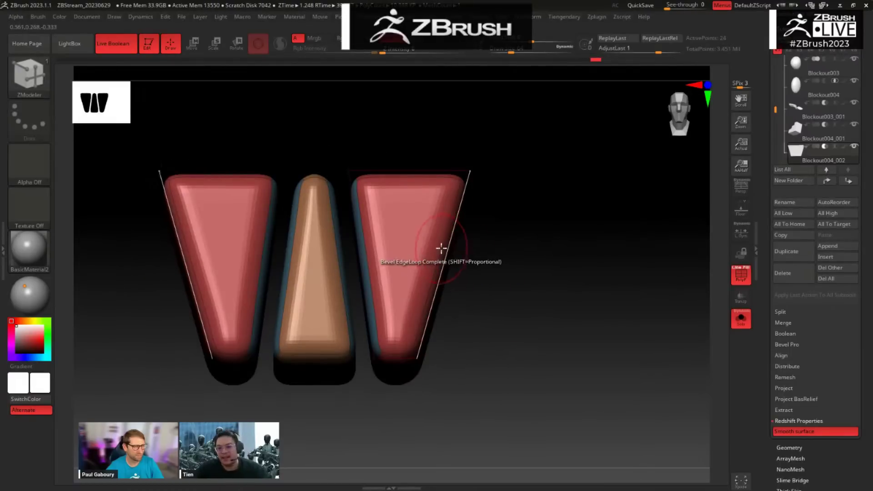
Step: Set the cutter's Dynamic Subdiv coverage to 0.1904, hide its wireframe, and show the whole mask again
{"action": "left_click", "coordinate": [790, 448]}
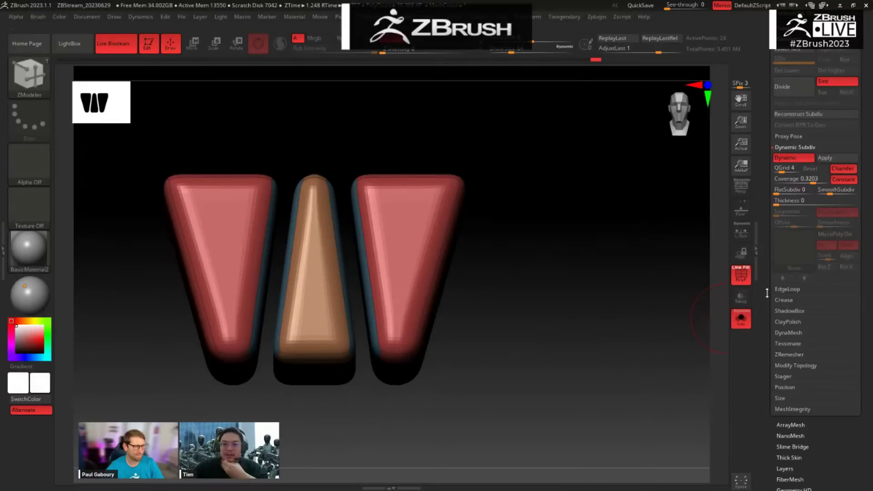
{"action": "scroll", "coordinate": [767, 283], "scroll_direction": "up", "scroll_amount": 1}
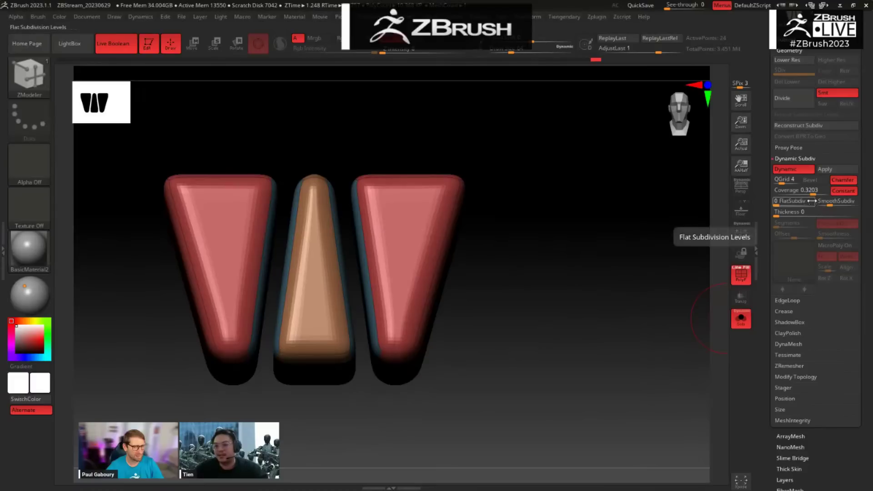
{"action": "left_click_drag", "start_coordinate": [812, 194], "coordinate": [795, 204]}
{"action": "key", "text": "shift+f"}
{"action": "left_click_drag", "start_coordinate": [606, 319], "coordinate": [622, 331]}
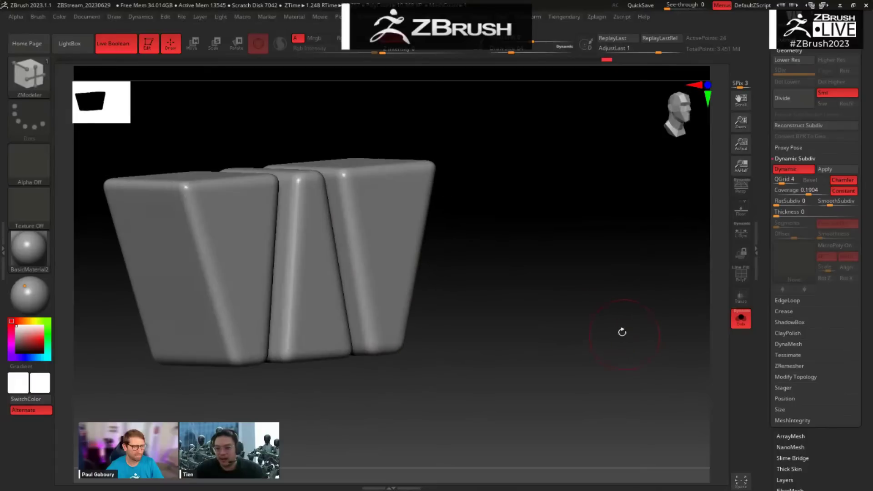
{"action": "key", "text": "alt+s"}
{"action": "left_click_drag", "start_coordinate": [502, 270], "coordinate": [544, 322]}
{"action": "key", "text": "f"}
{"action": "left_click_drag", "start_coordinate": [509, 294], "coordinate": [482, 310]}
{"action": "key", "text": "w"}
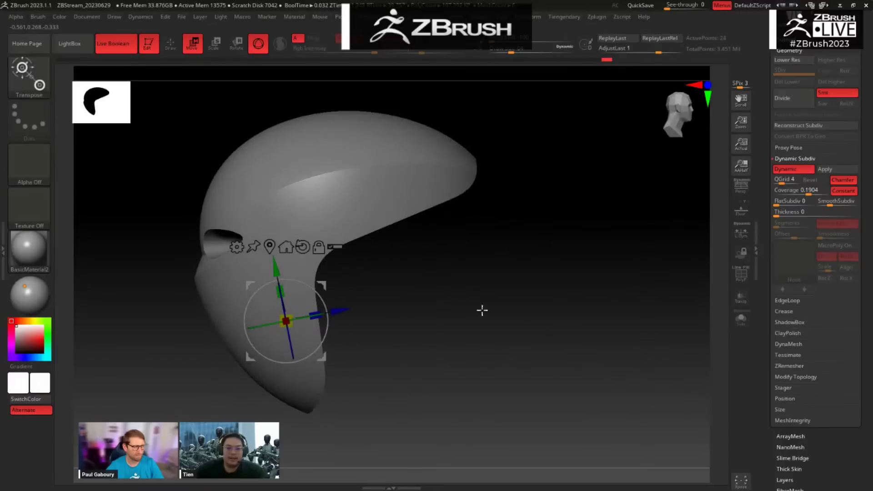
{"action": "mouse_move", "coordinate": [411, 300]}
{"action": "left_mouse_down"}
{"action": "mouse_move", "coordinate": [393, 288]}
{"action": "mouse_move", "coordinate": [380, 294]}
{"action": "mouse_move", "coordinate": [388, 296]}
{"action": "left_mouse_up"}
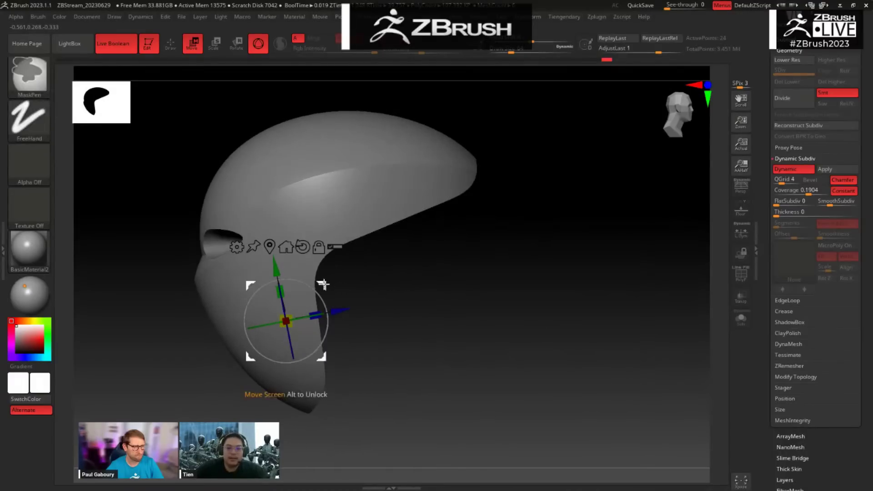
{"action": "left_click_drag", "start_coordinate": [323, 285], "coordinate": [418, 241], "text": "ctrl"}
{"action": "key", "text": "ctrl+z"}
{"action": "key", "text": "shift+f"}
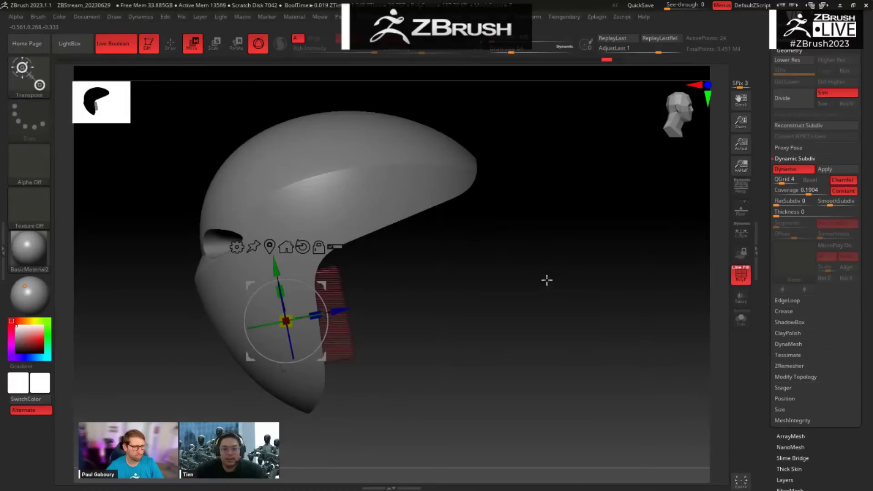
{"action": "mouse_move", "coordinate": [546, 281]}
{"action": "left_mouse_down"}
{"action": "mouse_move", "coordinate": [514, 273]}
{"action": "mouse_move", "coordinate": [546, 283]}
{"action": "left_mouse_up"}
{"action": "left_click_drag", "start_coordinate": [323, 285], "coordinate": [426, 243]}
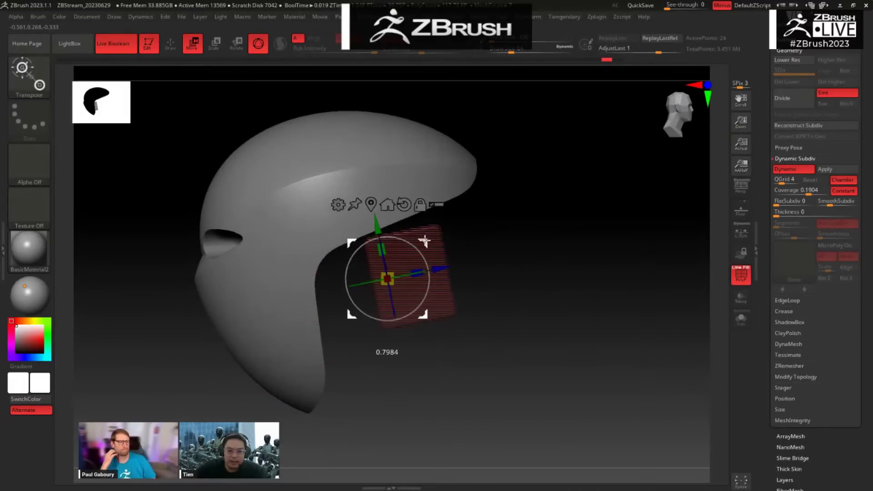
{"action": "left_click_drag", "start_coordinate": [479, 283], "coordinate": [532, 298]}
{"action": "key", "text": "ctrl+z"}
Step: Duplicate the three-block cutter, then move and rotate the copy against the underside of the head's rear
{"action": "key", "text": "ctrl+shift+d"}
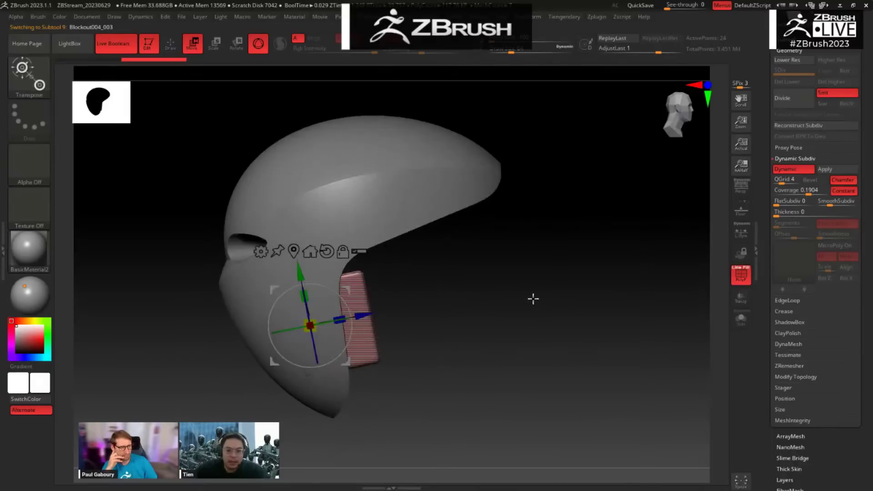
{"action": "left_click_drag", "start_coordinate": [349, 292], "coordinate": [505, 364]}
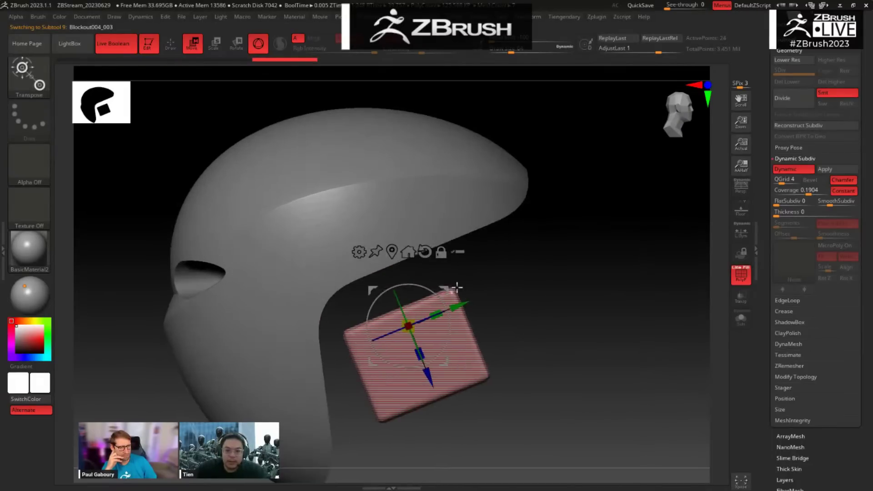
{"action": "left_click_drag", "start_coordinate": [446, 290], "coordinate": [440, 212]}
{"action": "left_click_drag", "start_coordinate": [536, 322], "coordinate": [590, 188]}
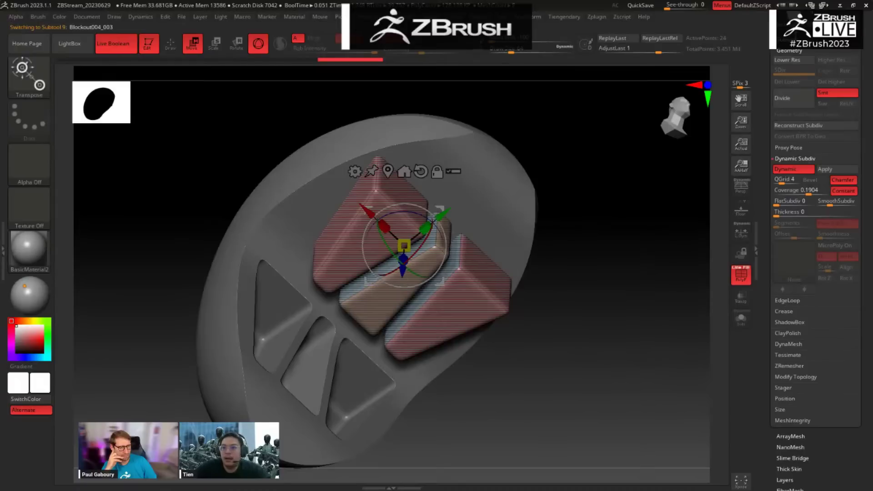
Step: Move the duplicated cutter above the original in the subtool order and check its cutouts with the wireframe hidden
{"action": "left_click", "coordinate": [786, 40]}
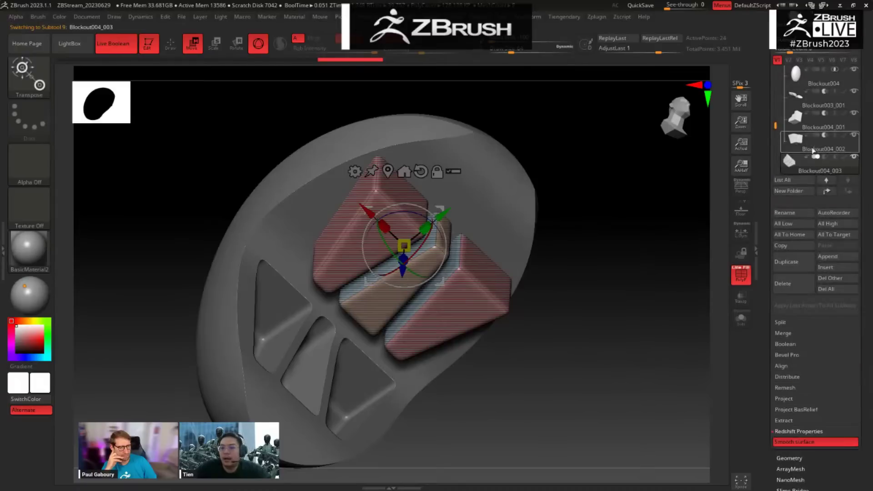
{"action": "left_click", "coordinate": [831, 191]}
{"action": "left_click_drag", "start_coordinate": [604, 317], "coordinate": [569, 249], "text": "shift"}
{"action": "key", "text": "shift+f"}
{"action": "left_click_drag", "start_coordinate": [579, 274], "coordinate": [416, 285]}
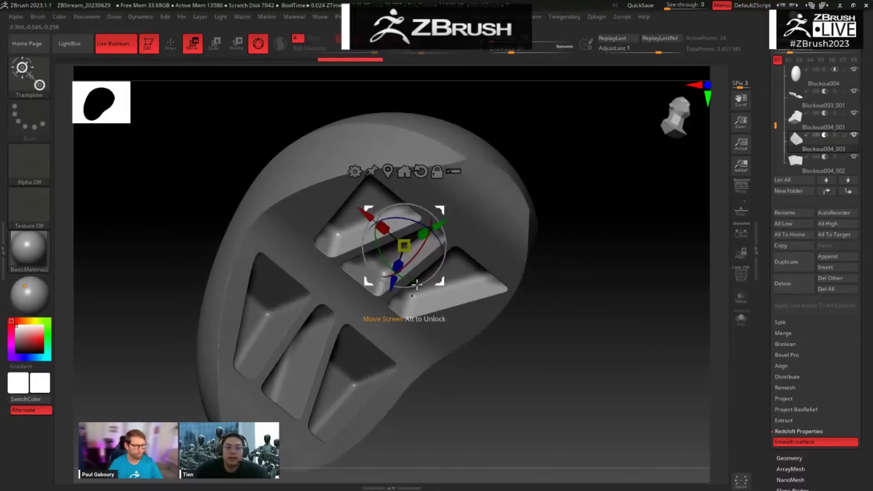
{"action": "left_click_drag", "start_coordinate": [424, 240], "coordinate": [321, 298]}
{"action": "mouse_move", "coordinate": [579, 259]}
{"action": "left_mouse_down"}
{"action": "mouse_move", "coordinate": [639, 277]}
{"action": "mouse_move", "coordinate": [585, 233]}
{"action": "mouse_move", "coordinate": [606, 179]}
{"action": "left_mouse_up"}
{"action": "key", "text": "shift+f"}
{"action": "key", "text": "ctrl+z"}
Step: Turn the duplicated cutter around to face the opposite way and adjust its depth and fit in the rear underside
{"action": "key", "text": "alt+shift+s"}
{"action": "left_click_drag", "start_coordinate": [431, 266], "coordinate": [300, 179]}
{"action": "key", "text": "alt+shift+s"}
{"action": "left_click_drag", "start_coordinate": [593, 172], "coordinate": [612, 206], "text": "shift"}
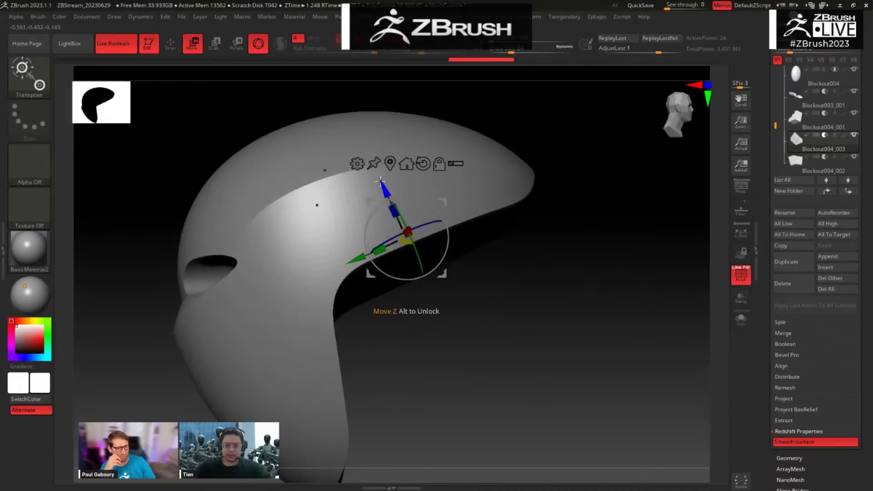
{"action": "left_click_drag", "start_coordinate": [381, 183], "coordinate": [395, 215]}
{"action": "left_click_drag", "start_coordinate": [558, 359], "coordinate": [596, 327]}
{"action": "left_click_drag", "start_coordinate": [438, 301], "coordinate": [451, 304]}
Step: Switch to the reference image board, move the perforated metal structure image beside the soldier photos, and examine it closely
{"action": "key", "text": "alt+Tab"}
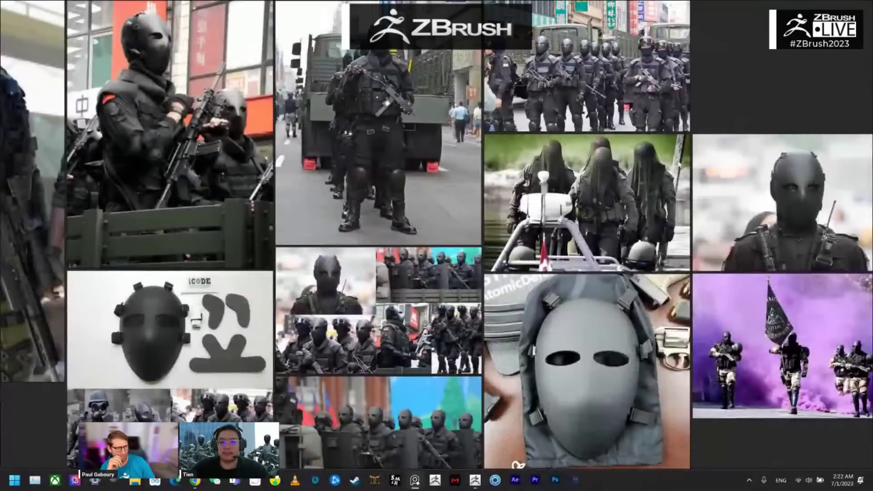
{"action": "scroll", "coordinate": [687, 73], "scroll_direction": "down", "scroll_amount": 3}
{"action": "middle_click_drag", "start_coordinate": [740, 17], "coordinate": [478, 289]}
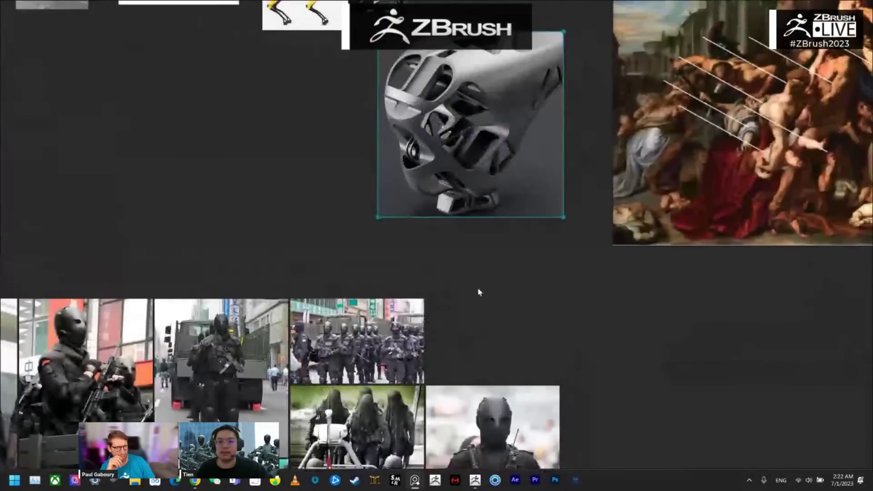
{"action": "left_click_drag", "start_coordinate": [481, 168], "coordinate": [681, 409]}
{"action": "middle_click_drag", "start_coordinate": [534, 340], "coordinate": [512, 150]}
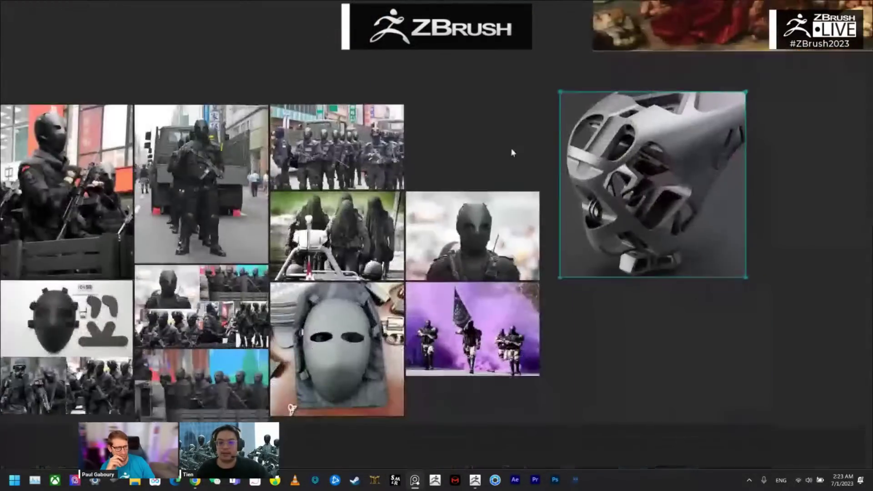
{"action": "scroll", "coordinate": [603, 304], "scroll_direction": "up", "scroll_amount": 2}
{"action": "scroll", "coordinate": [639, 273], "scroll_direction": "up", "scroll_amount": 2}
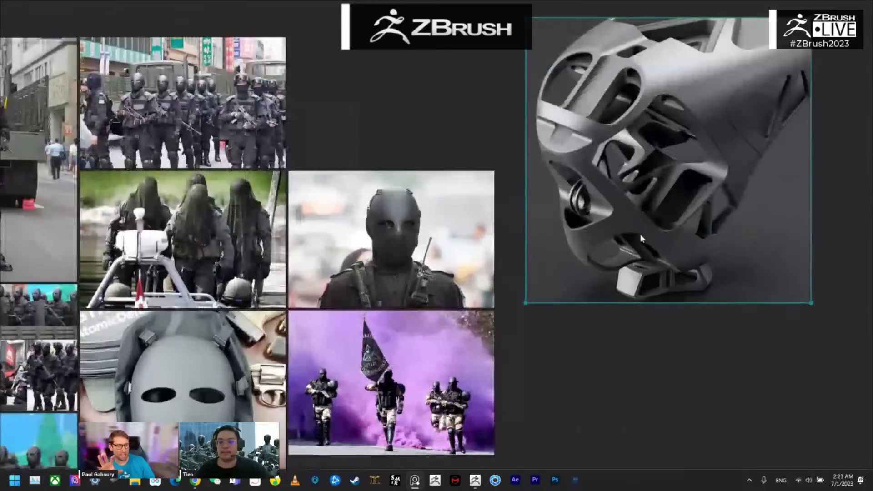
{"action": "left_click", "coordinate": [632, 340]}
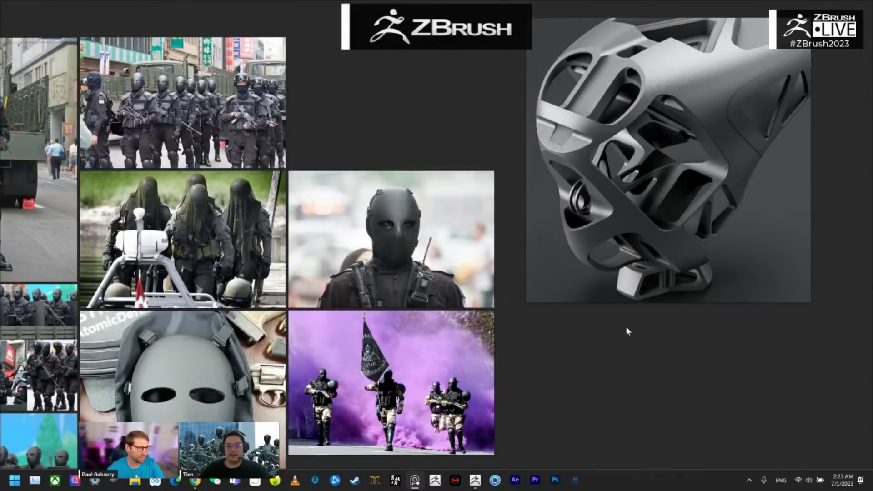
Step: Switch back to ZBrush and inspect the rear cutouts with the cutter's wireframe hidden
{"action": "key", "text": "alt+Tab"}
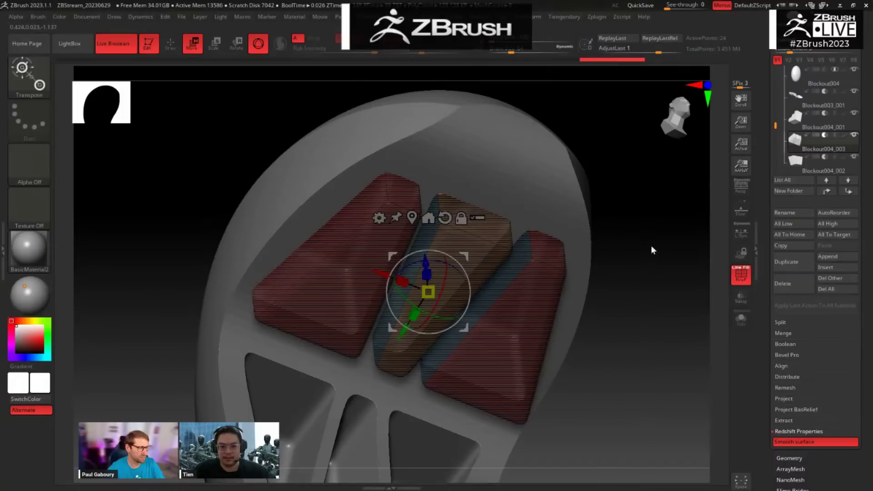
{"action": "left_click_drag", "start_coordinate": [651, 246], "coordinate": [637, 272]}
{"action": "key", "text": "shift+f"}
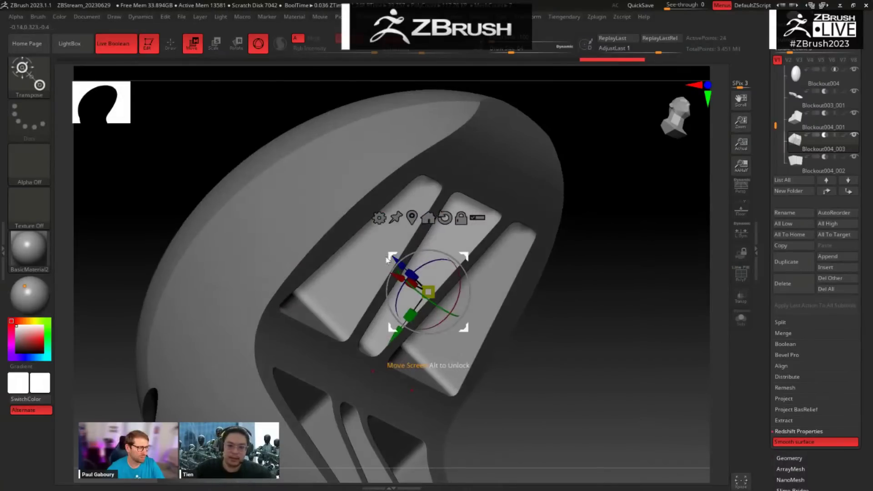
Step: Nudge the cutter's position in the head's rear underside and inspect the head's profile from the side
{"action": "left_click_drag", "start_coordinate": [397, 259], "coordinate": [394, 256]}
{"action": "left_click_drag", "start_coordinate": [576, 278], "coordinate": [503, 241]}
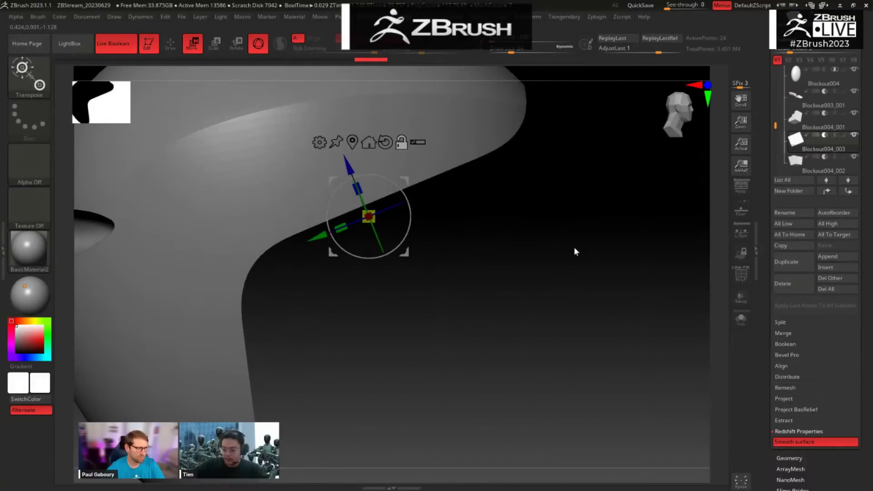
{"action": "left_click_drag", "start_coordinate": [511, 302], "coordinate": [532, 290]}
Step: Duplicate the rear cutter, replace the copy with a QCube from the IMM Primitives brush, and position it at the back of the head
{"action": "key", "text": "ctrl+shift+d"}
{"action": "mouse_move", "coordinate": [486, 239]}
{"action": "left_mouse_down", "text": "alt"}
{"action": "mouse_move", "coordinate": [492, 301]}
{"action": "mouse_move", "coordinate": [504, 295]}
{"action": "left_mouse_up", "text": "alt"}
{"action": "key", "text": "b"}
{"action": "key", "text": "i"}
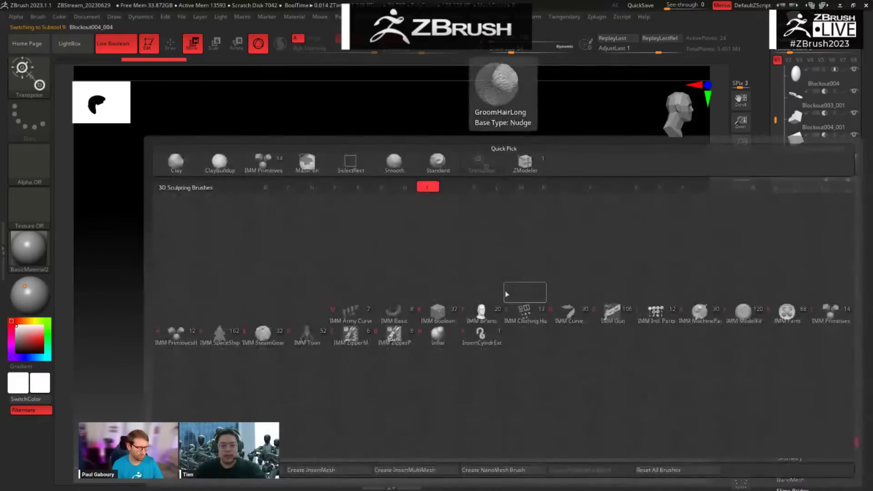
{"action": "key", "text": "p"}
{"action": "left_click", "coordinate": [114, 73]}
{"action": "left_click_drag", "start_coordinate": [411, 268], "coordinate": [497, 261]}
{"action": "left_click_drag", "start_coordinate": [557, 233], "coordinate": [537, 282], "text": "alt"}
{"action": "key", "text": "shift+f"}
{"action": "left_click_drag", "start_coordinate": [503, 234], "coordinate": [498, 301]}
Step: Isolate the new cube, set ZModeler's edge action to Insert EdgeLoop, and delete two of its middle edge loops
{"action": "key", "text": "b"}
{"action": "key", "text": "z"}
{"action": "key", "text": "m"}
{"action": "left_click", "coordinate": [512, 286]}
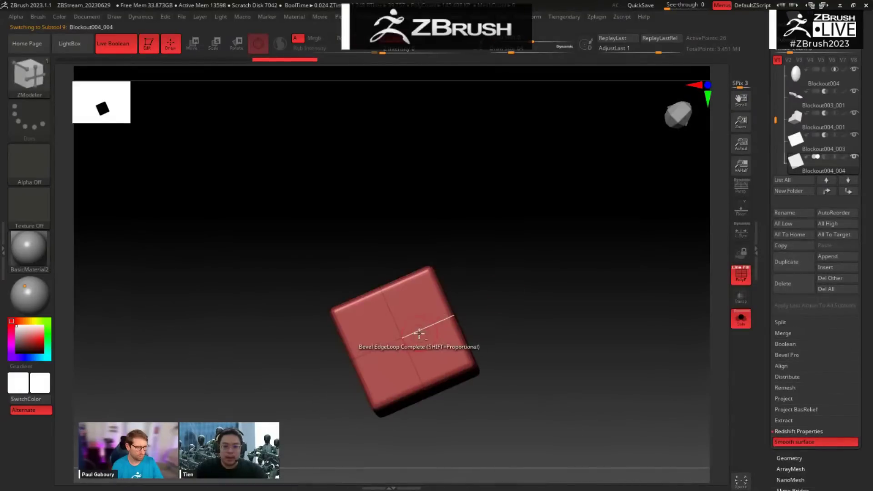
{"action": "left_click_drag", "start_coordinate": [413, 336], "coordinate": [409, 354]}
{"action": "key", "text": "b"}
{"action": "key", "text": "z"}
{"action": "key", "text": "m"}
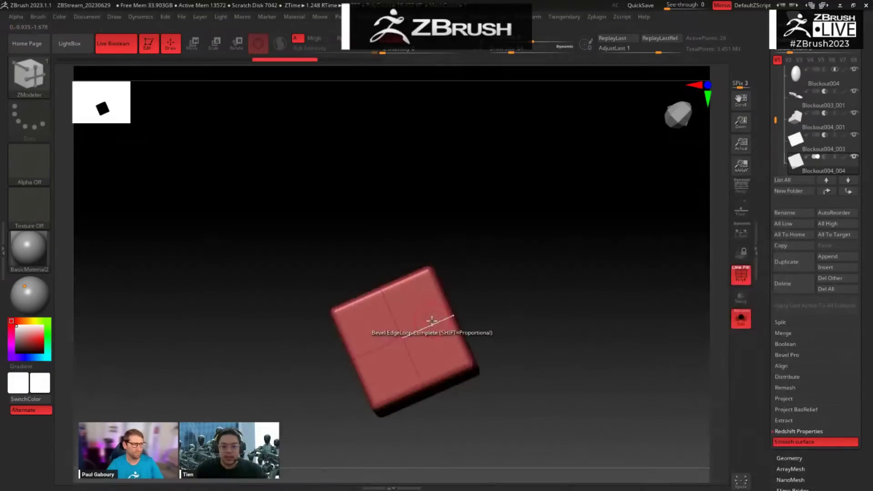
{"action": "key", "text": "space"}
{"action": "left_click", "coordinate": [407, 184]}
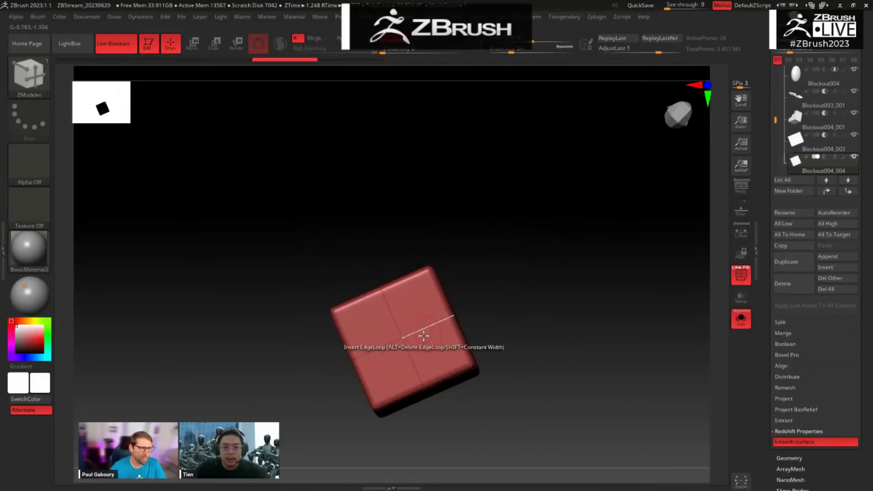
{"action": "left_click_drag", "start_coordinate": [513, 308], "coordinate": [428, 334]}
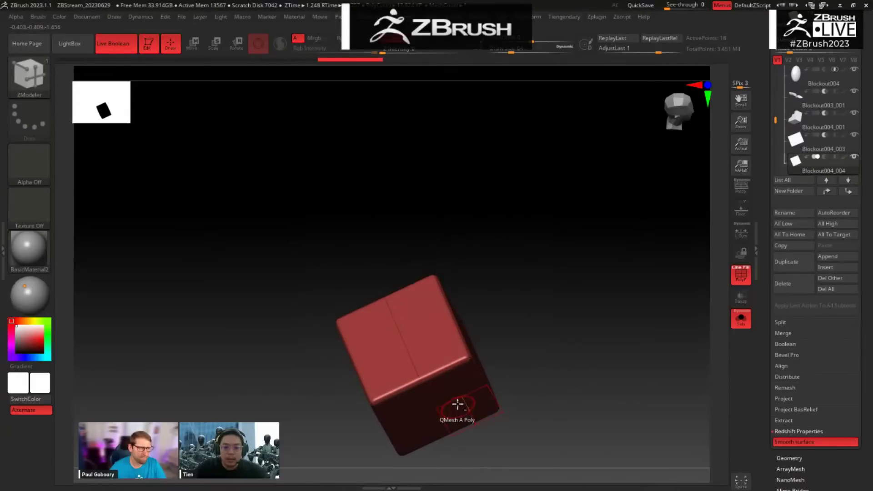
{"action": "left_click_drag", "start_coordinate": [487, 359], "coordinate": [394, 279]}
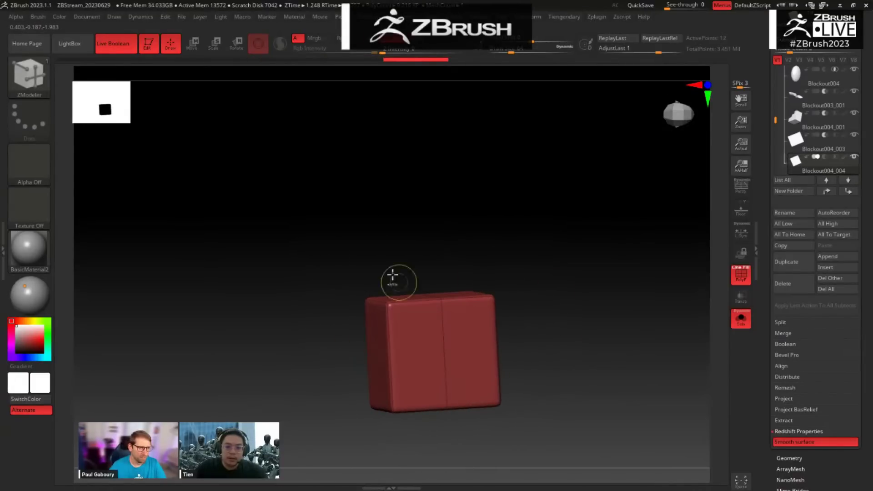
Step: Taper one end of the block and bring the head back into view with the polyframe hidden
{"action": "key", "text": "w"}
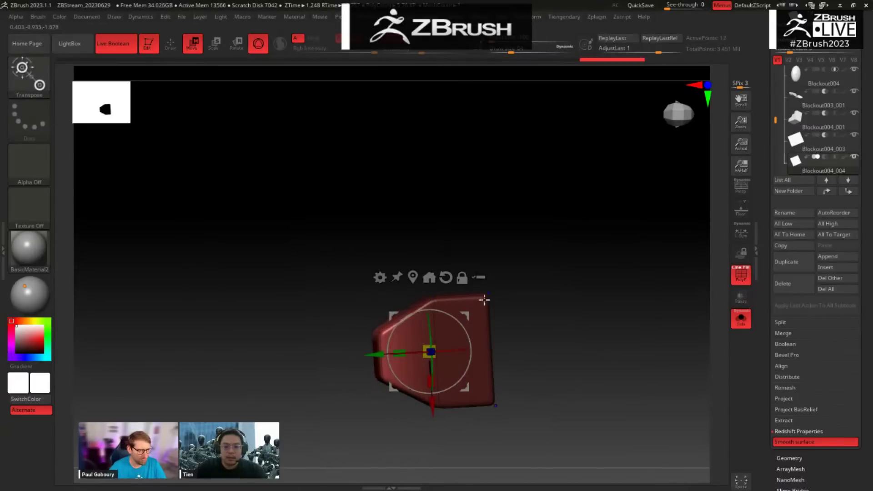
{"action": "key", "text": "shift+f"}
{"action": "left_click_drag", "start_coordinate": [516, 275], "coordinate": [548, 247]}
{"action": "key", "text": "alt+s"}
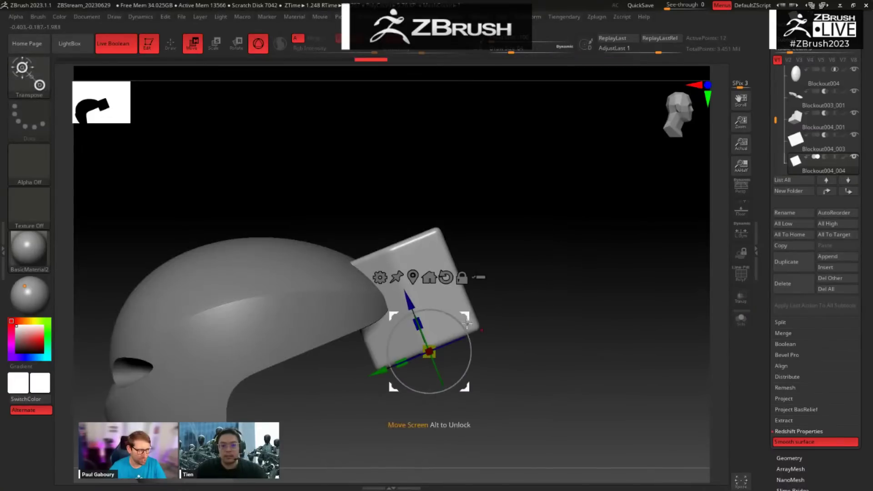
Step: Subtract the tapered block from the head and adjust its depth to carve a notch into the rear edge
{"action": "left_click_drag", "start_coordinate": [463, 328], "coordinate": [472, 349]}
{"action": "left_click_drag", "start_coordinate": [541, 334], "coordinate": [520, 351]}
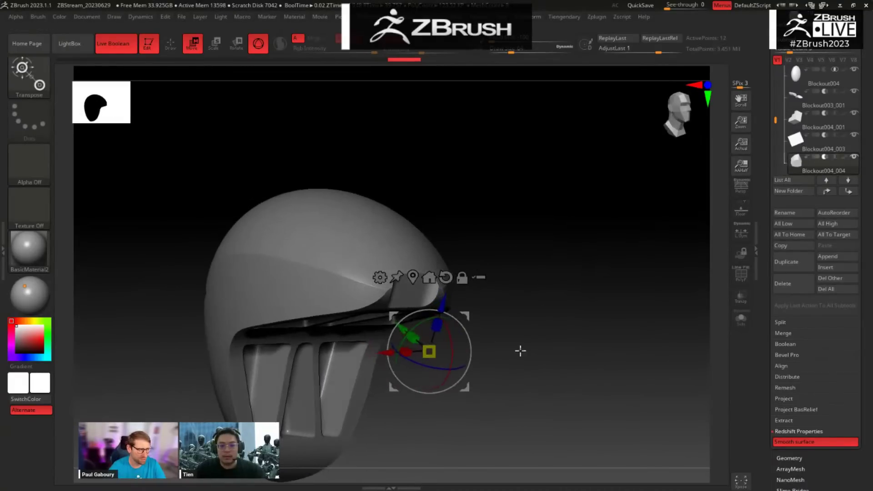
{"action": "left_click_drag", "start_coordinate": [537, 321], "coordinate": [379, 337]}
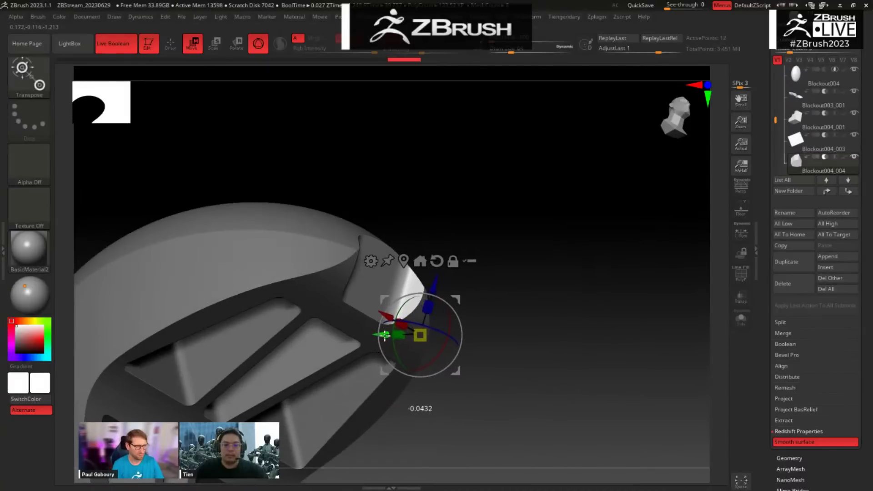
{"action": "left_click_drag", "start_coordinate": [498, 301], "coordinate": [561, 273]}
Step: Show the cutter's polyframe and extrude its side faces outward symmetrically with ZModeler QMesh to widen its back
{"action": "key", "text": "shift+f"}
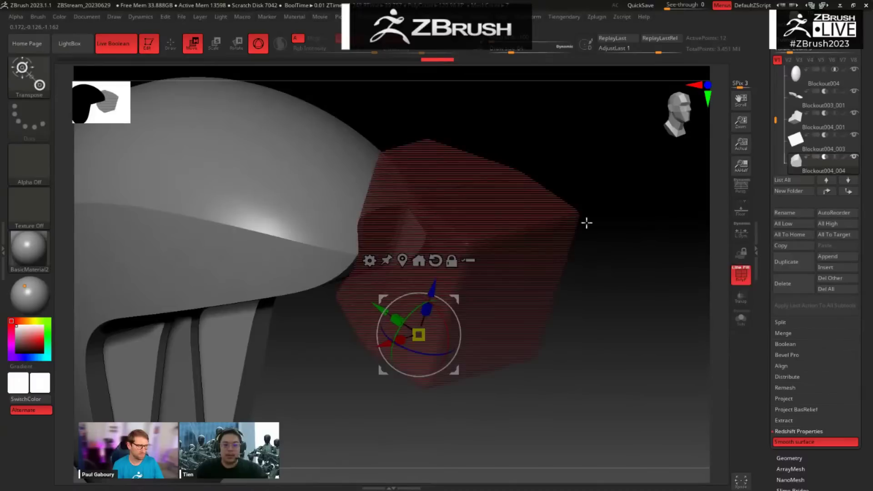
{"action": "left_click_drag", "start_coordinate": [590, 157], "coordinate": [592, 176]}
{"action": "key", "text": "b"}
{"action": "key", "text": "z"}
{"action": "key", "text": "m"}
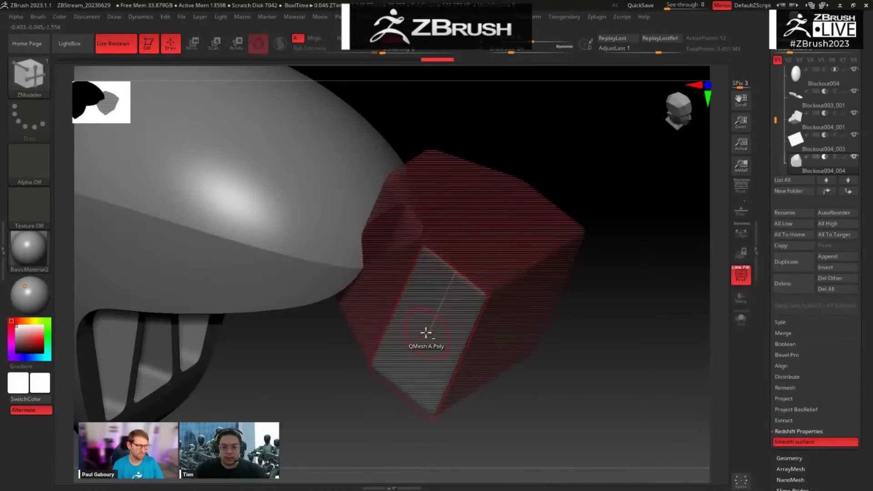
{"action": "left_click_drag", "start_coordinate": [412, 346], "coordinate": [322, 415]}
{"action": "left_click_drag", "start_coordinate": [573, 391], "coordinate": [584, 439]}
{"action": "left_click_drag", "start_coordinate": [592, 130], "coordinate": [581, 135]}
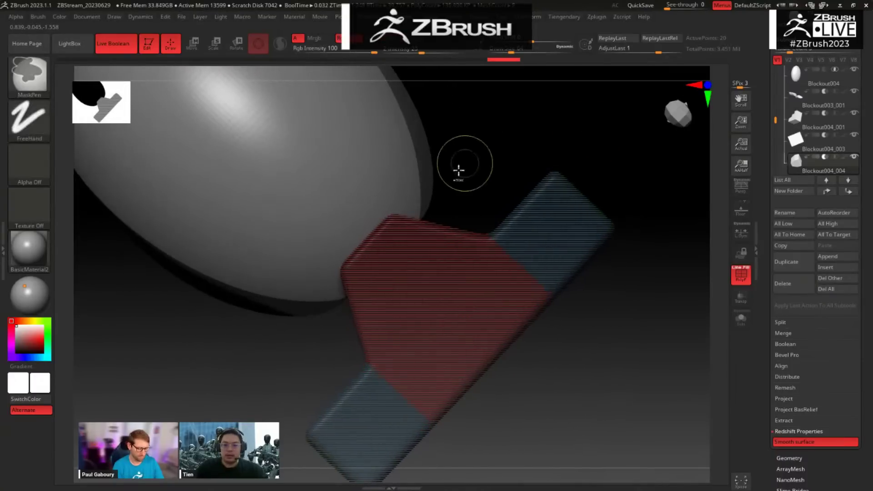
Step: Move the widened cutter forward toward the back of the head, undoing the first attempt and repeating it
{"action": "left_click_drag", "start_coordinate": [459, 171], "coordinate": [686, 346], "text": "ctrl"}
{"action": "key", "text": "w"}
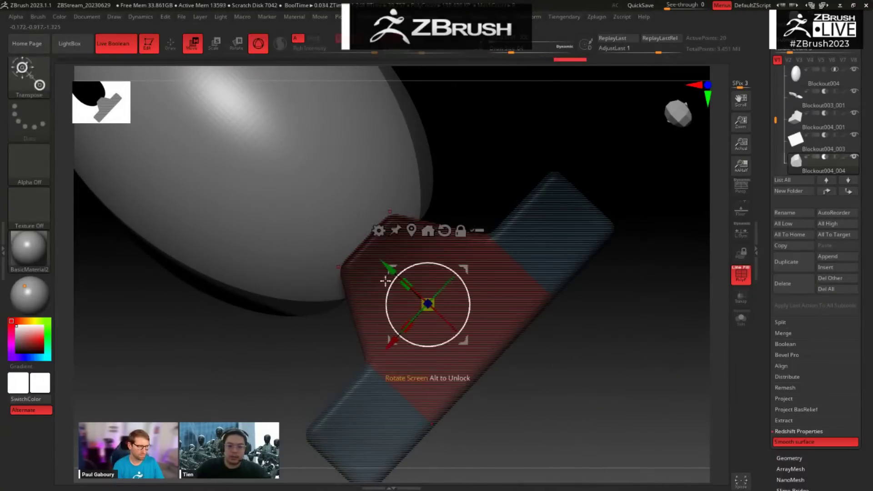
{"action": "left_click_drag", "start_coordinate": [387, 268], "coordinate": [332, 228]}
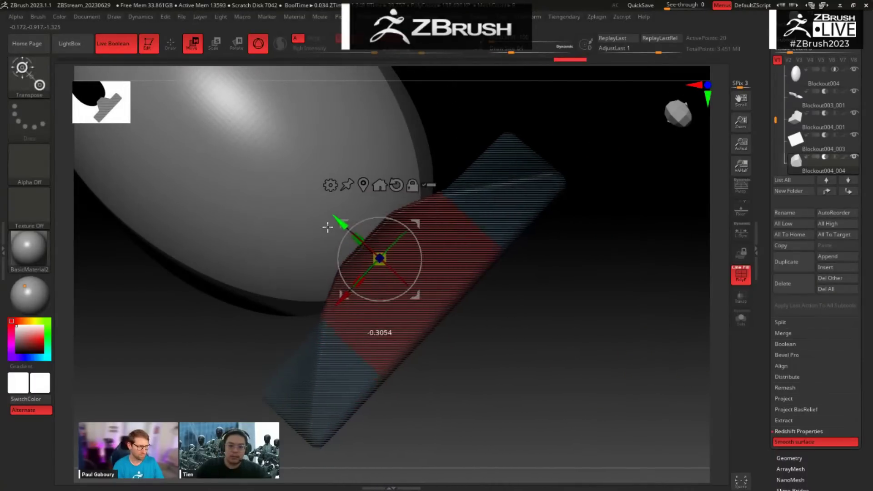
{"action": "key", "text": "ctrl+z"}
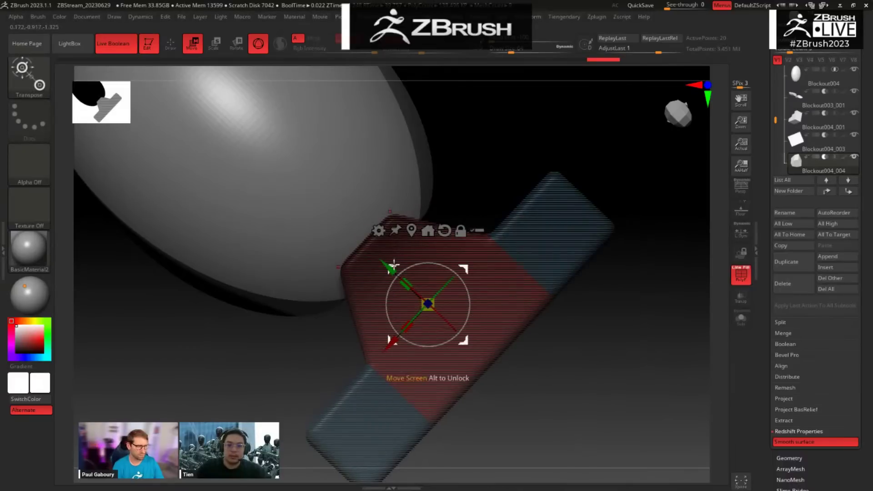
{"action": "left_click_drag", "start_coordinate": [394, 263], "coordinate": [353, 226]}
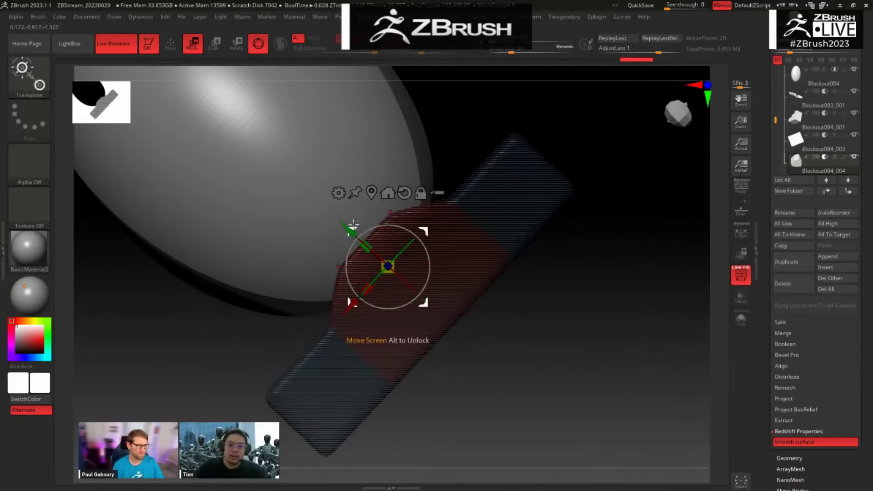
Step: Compare the rear notch before and after the latest cutter edits by undoing and restoring them, and examine the cutter's polyframe
{"action": "left_click_drag", "start_coordinate": [455, 268], "coordinate": [542, 201]}
{"action": "key", "text": "ctrl+z"}
{"action": "key", "text": "ctrl+z"}
{"action": "key", "text": "ctrl+z"}
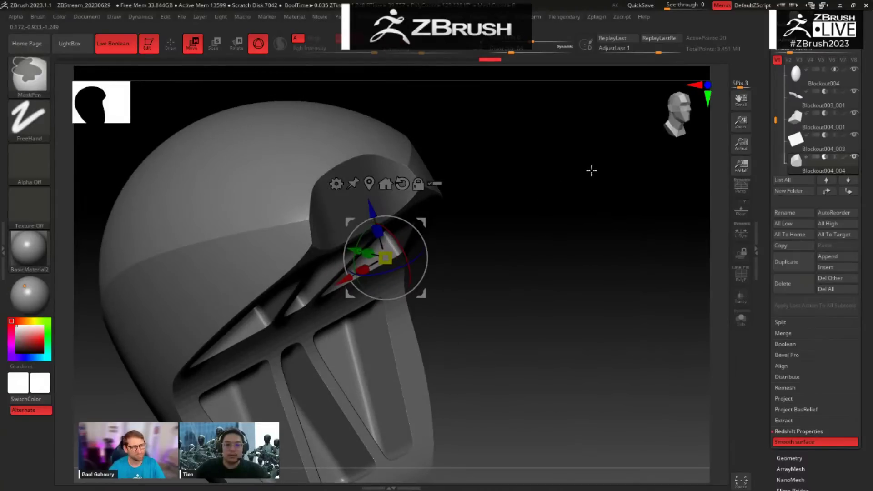
{"action": "key", "text": "ctrl+shift+z"}
{"action": "key", "text": "ctrl+shift+z"}
{"action": "key", "text": "ctrl+shift+z"}
{"action": "key", "text": "ctrl+shift+z"}
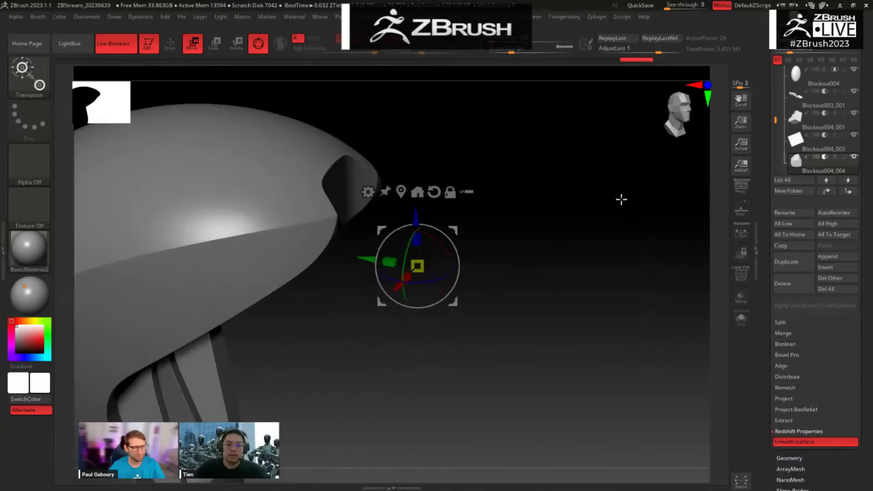
{"action": "key", "text": "shift+f"}
{"action": "left_click_drag", "start_coordinate": [634, 301], "coordinate": [644, 247]}
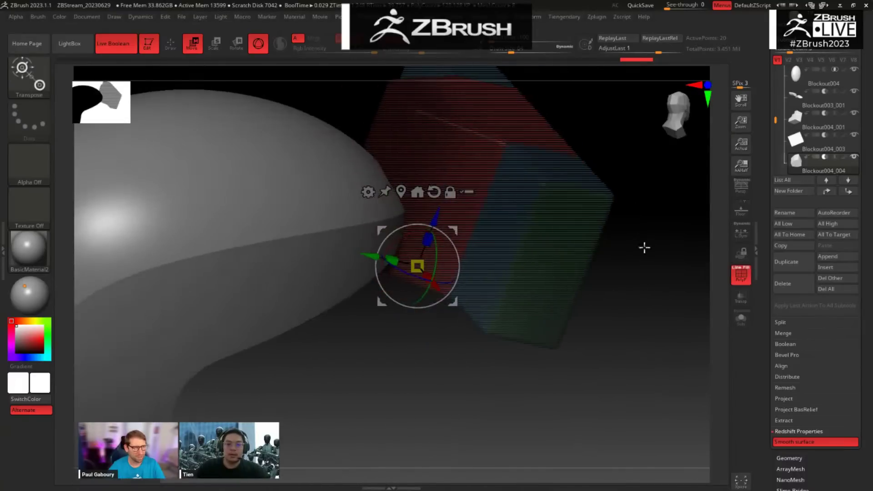
{"action": "key", "text": "ctrl+shift+z"}
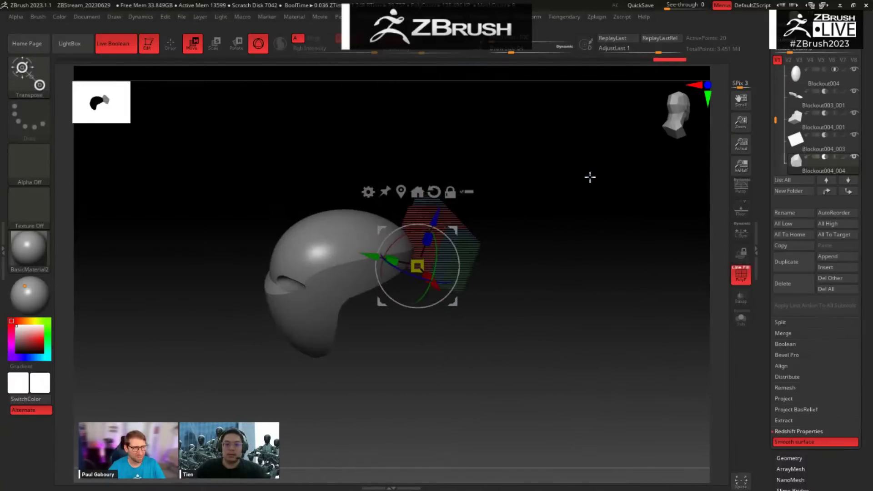
Step: Fine-tune the widened cutter's depth in the rear notch with its polyframe hidden, and check the notch from below
{"action": "left_click_drag", "start_coordinate": [568, 231], "coordinate": [425, 271]}
{"action": "left_click_drag", "start_coordinate": [439, 334], "coordinate": [397, 350]}
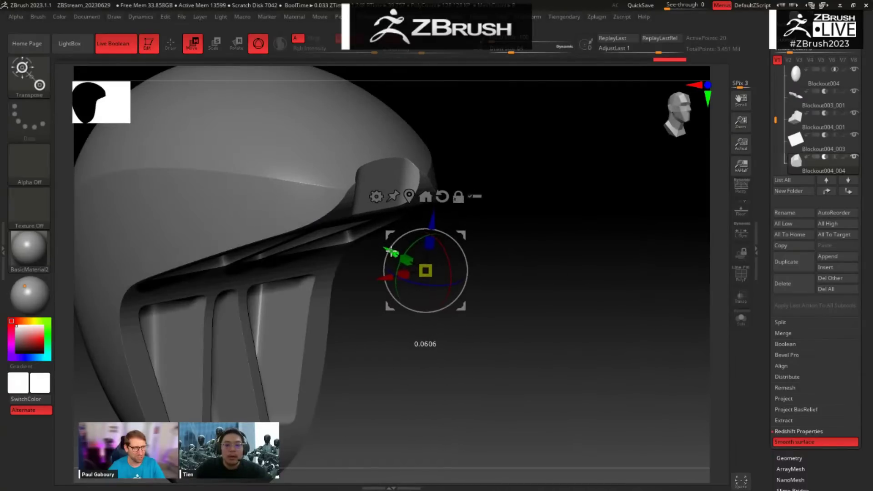
{"action": "left_click_drag", "start_coordinate": [518, 222], "coordinate": [301, 300]}
Step: Duplicate the notch cutter as a new subtool and move the copy down under the head's rear overhang
{"action": "key", "text": "ctrl+shift+d"}
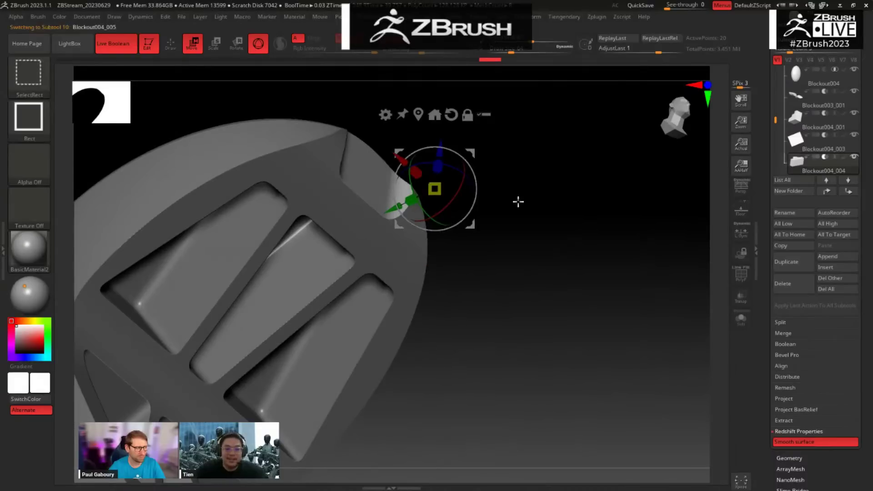
{"action": "key", "text": "q"}
{"action": "left_click_drag", "start_coordinate": [491, 347], "coordinate": [489, 353]}
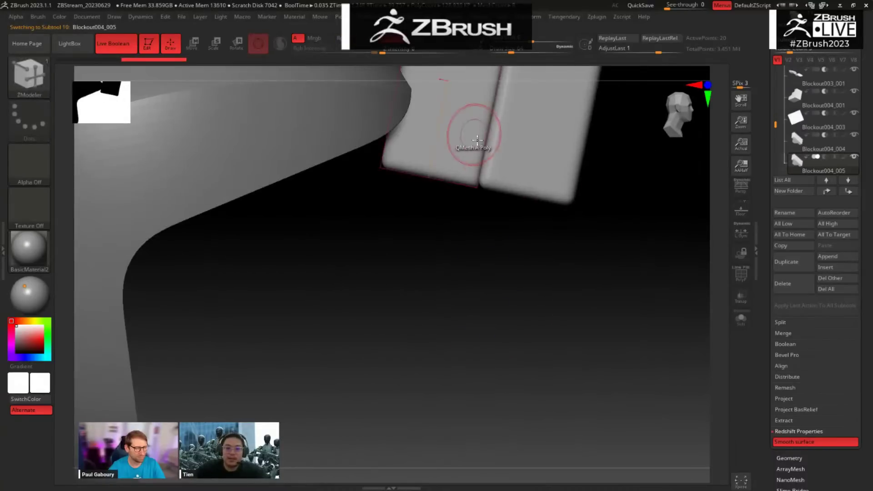
{"action": "key", "text": "w"}
{"action": "mouse_move", "coordinate": [425, 292]}
{"action": "left_mouse_down", "text": "alt"}
{"action": "mouse_move", "coordinate": [410, 311]}
{"action": "mouse_move", "coordinate": [413, 268]}
{"action": "left_mouse_up", "text": "alt"}
{"action": "left_click_drag", "start_coordinate": [504, 212], "coordinate": [376, 236]}
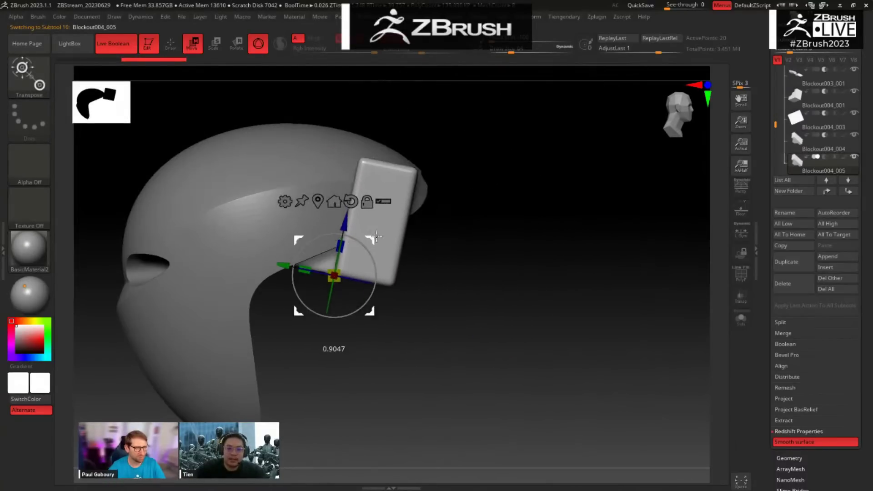
Step: Replace the copy with a QCube from IMM Primitives and rotate it about 41 degrees to follow the underside's slope
{"action": "key", "text": "b"}
{"action": "key", "text": "i"}
{"action": "key", "text": "p"}
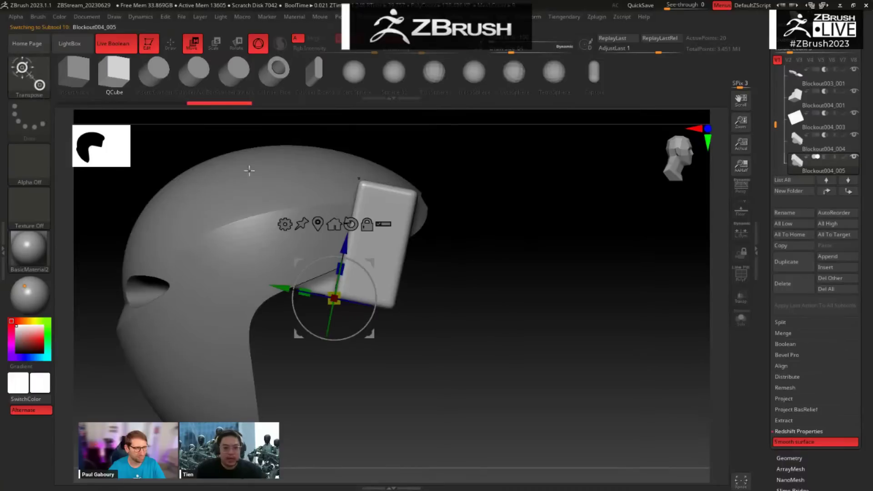
{"action": "left_click_drag", "start_coordinate": [501, 299], "coordinate": [532, 306]}
{"action": "left_click_drag", "start_coordinate": [372, 281], "coordinate": [355, 252]}
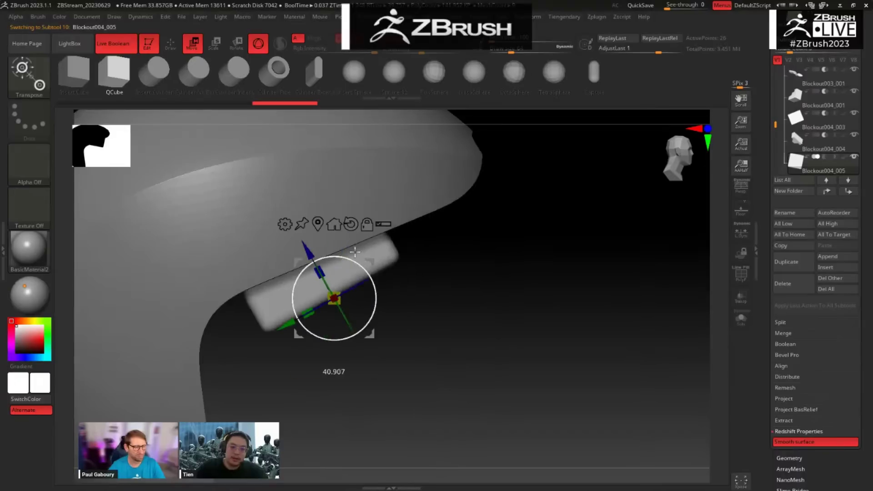
Step: Move the cube up into the underside's middle recess as a subtractive cutter and isolate it to view its shape
{"action": "left_click_drag", "start_coordinate": [440, 320], "coordinate": [441, 272], "text": "alt"}
{"action": "key", "text": "shift+f"}
{"action": "left_click_drag", "start_coordinate": [327, 283], "coordinate": [310, 175]}
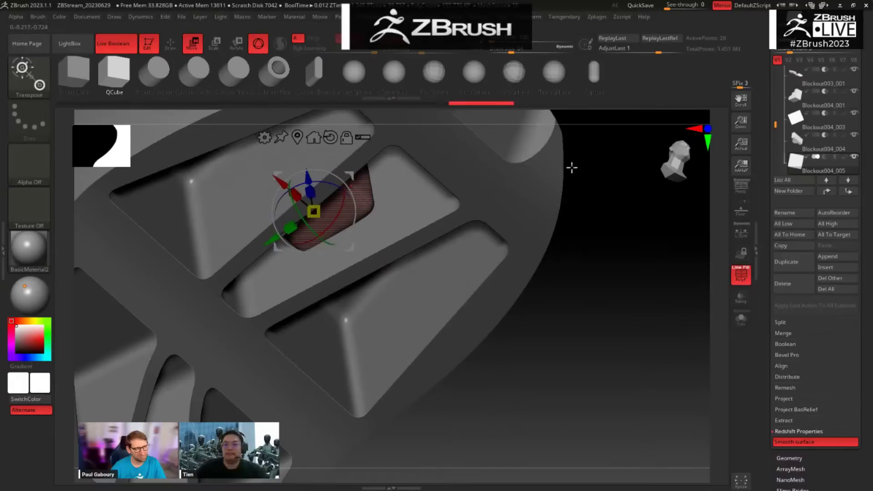
{"action": "left_click_drag", "start_coordinate": [644, 307], "coordinate": [620, 339]}
{"action": "left_click", "coordinate": [619, 338]}
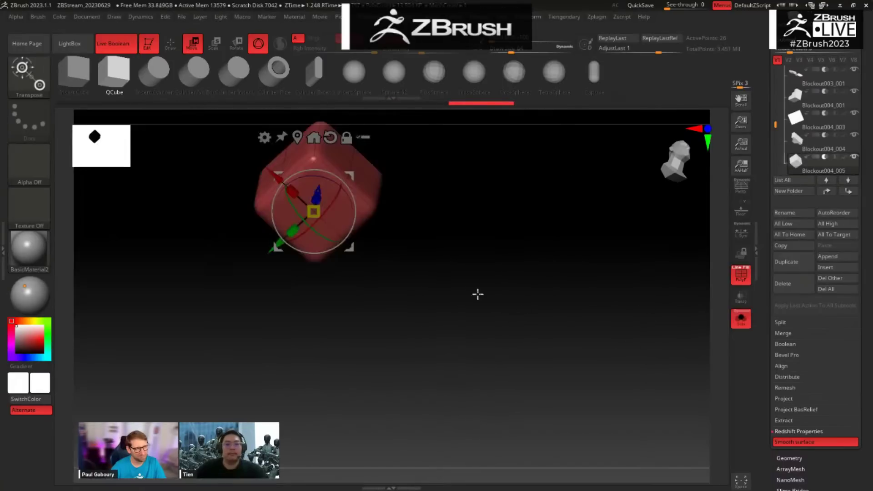
Step: Shift the cube cutter sideways within the underside recesses, hide its polyframe, and push it deeper to cut mirrored openings
{"action": "left_click_drag", "start_coordinate": [297, 192], "coordinate": [216, 132]}
{"action": "key", "text": "shift+f"}
{"action": "left_click_drag", "start_coordinate": [591, 331], "coordinate": [552, 300]}
{"action": "left_click", "coordinate": [537, 230]}
{"action": "left_click_drag", "start_coordinate": [335, 225], "coordinate": [356, 241]}
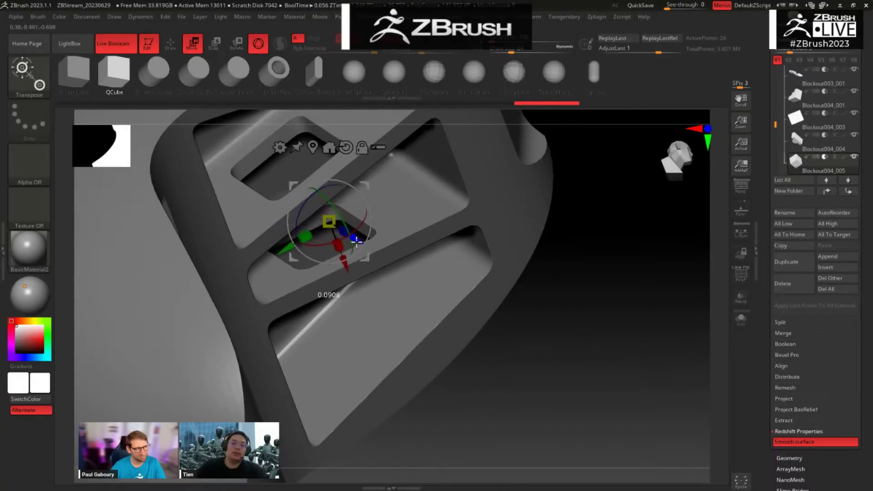
Step: Move the cube cutter along its local axis to reposition the slots in the mask's underside, and compare with the reference image board
{"action": "left_click_drag", "start_coordinate": [543, 383], "coordinate": [532, 425], "text": "alt"}
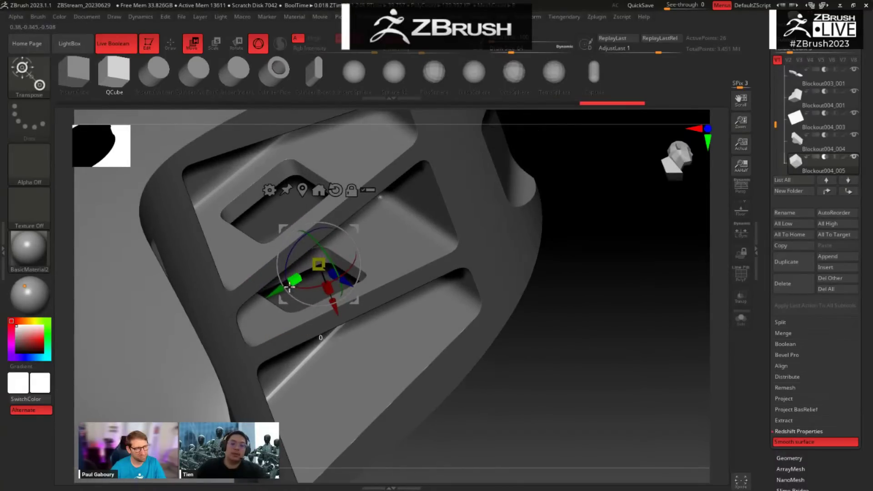
{"action": "left_click_drag", "start_coordinate": [290, 287], "coordinate": [212, 337]}
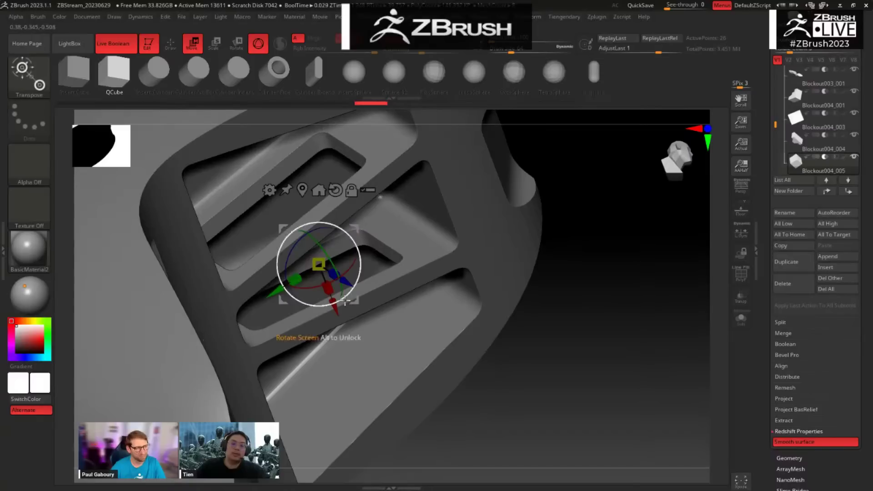
{"action": "left_click_drag", "start_coordinate": [600, 327], "coordinate": [633, 356]}
{"action": "left_click_drag", "start_coordinate": [273, 291], "coordinate": [283, 285]}
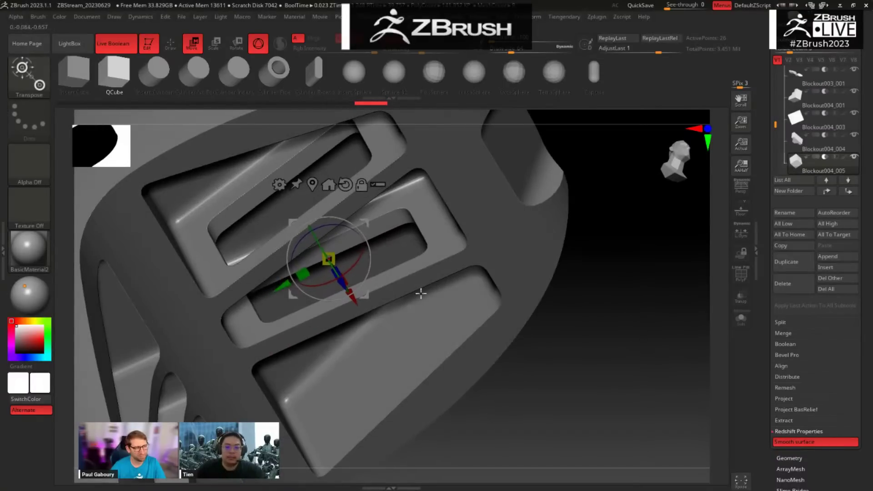
{"action": "key", "text": "alt+Tab"}
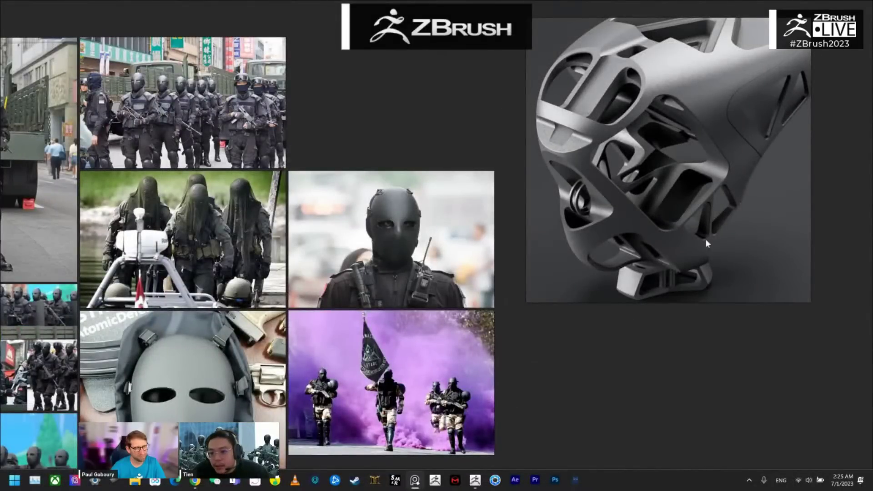
{"action": "key", "text": "alt+Tab"}
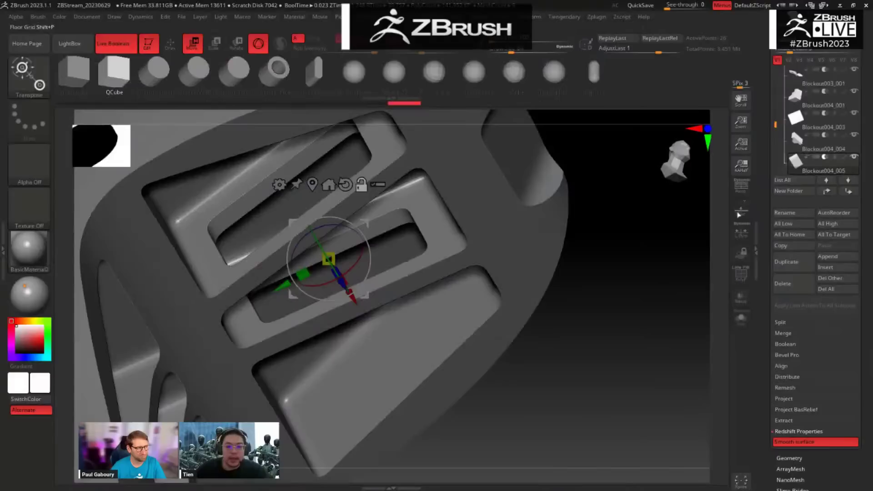
Step: Isolate the cube cutter with its wireframe shown and activate the ZModeler brush
{"action": "key", "text": "shift+f"}
{"action": "key", "text": "alt+s"}
{"action": "left_click_drag", "start_coordinate": [653, 277], "coordinate": [635, 299]}
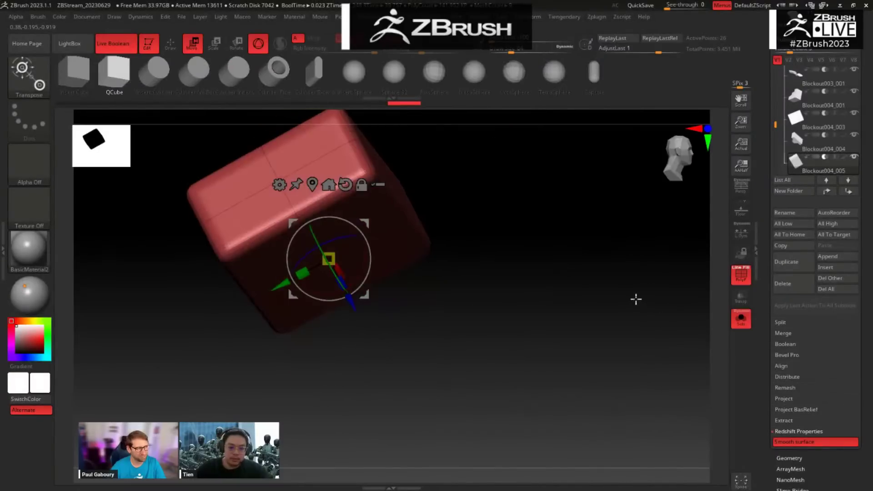
{"action": "key", "text": "b"}
{"action": "key", "text": "z"}
{"action": "key", "text": "m"}
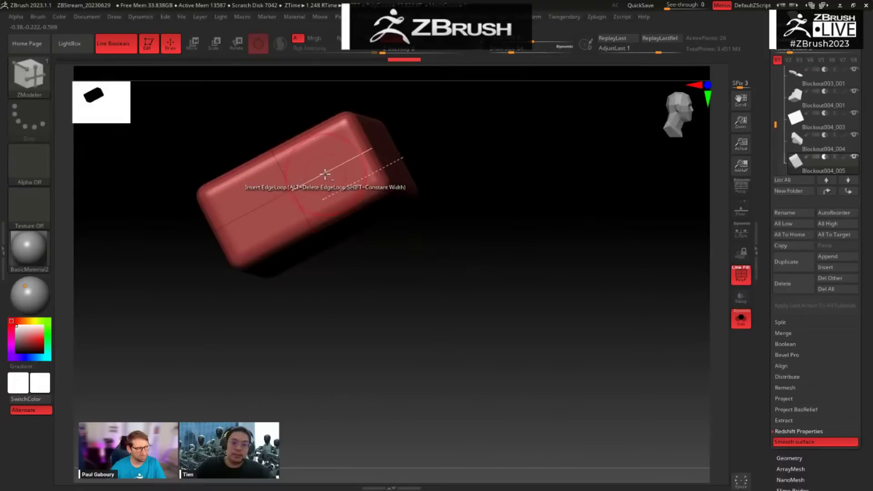
Step: Reduce the cube to a single middle edge loop and slide its edges until the loop runs diagonally across the block
{"action": "left_click_drag", "start_coordinate": [462, 130], "coordinate": [369, 233]}
{"action": "left_click_drag", "start_coordinate": [431, 271], "coordinate": [273, 211]}
{"action": "key", "text": "space"}
{"action": "left_click", "coordinate": [332, 194]}
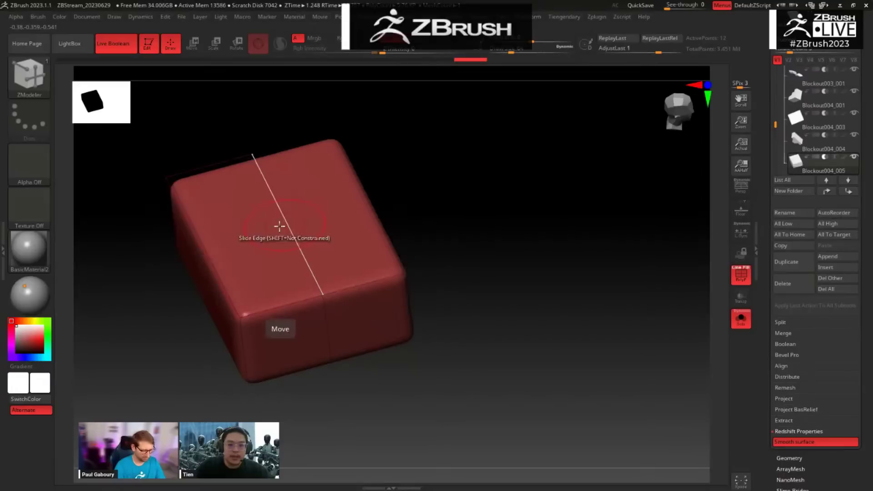
{"action": "left_click_drag", "start_coordinate": [335, 206], "coordinate": [340, 208]}
{"action": "left_click_drag", "start_coordinate": [384, 386], "coordinate": [353, 273]}
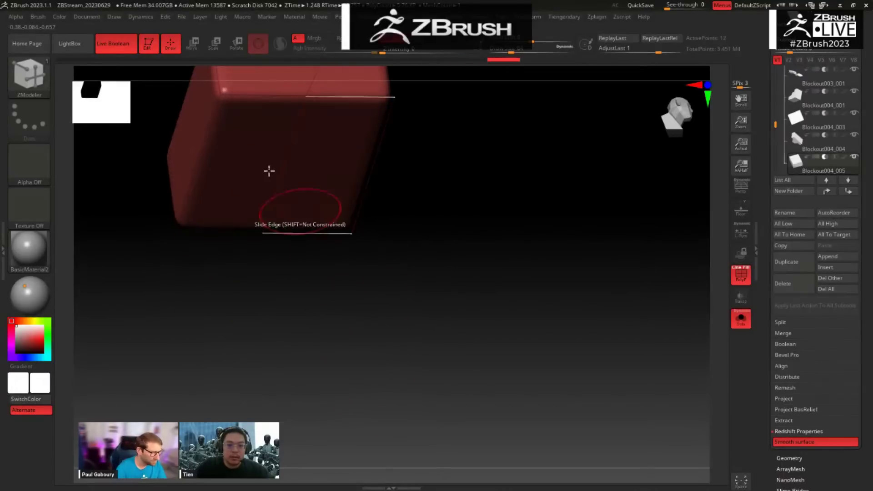
{"action": "left_click_drag", "start_coordinate": [281, 170], "coordinate": [241, 166]}
{"action": "left_click_drag", "start_coordinate": [422, 214], "coordinate": [463, 238]}
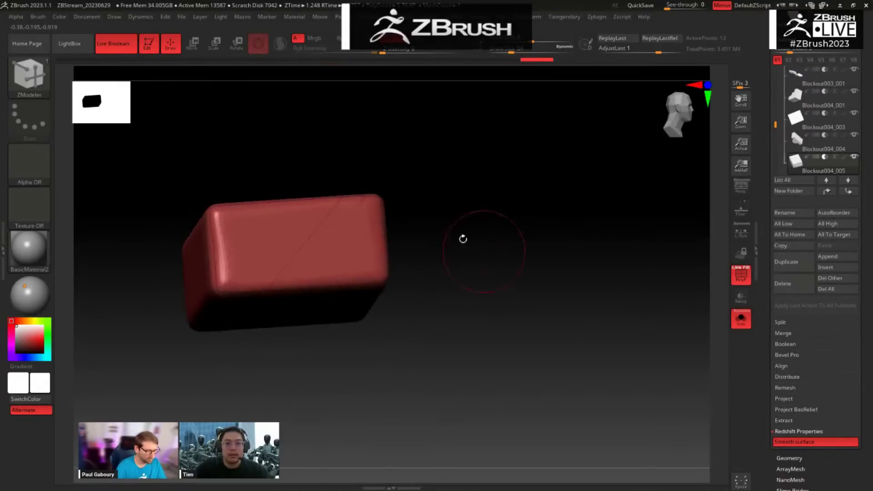
Step: Bevel the complete diagonal edge loop into a strip and cut that strip out, splitting the block into two wedges
{"action": "key", "text": "space"}
{"action": "left_click", "coordinate": [228, 195]}
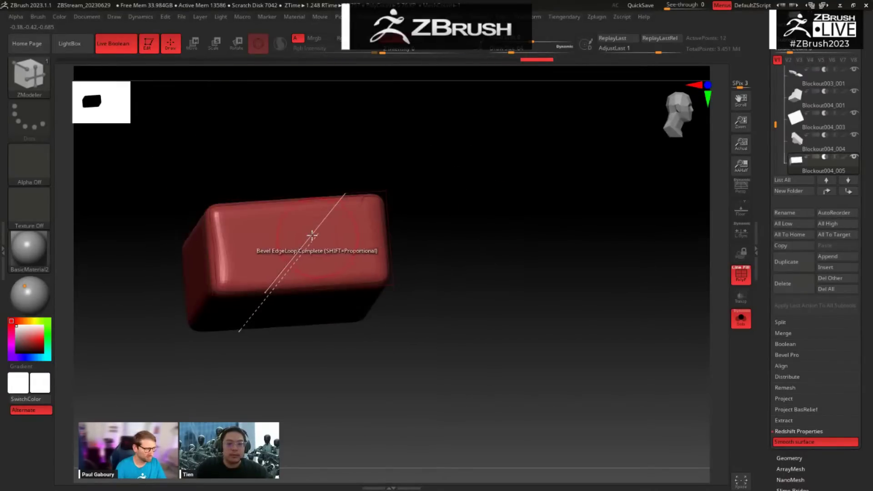
{"action": "left_click_drag", "start_coordinate": [371, 354], "coordinate": [380, 296]}
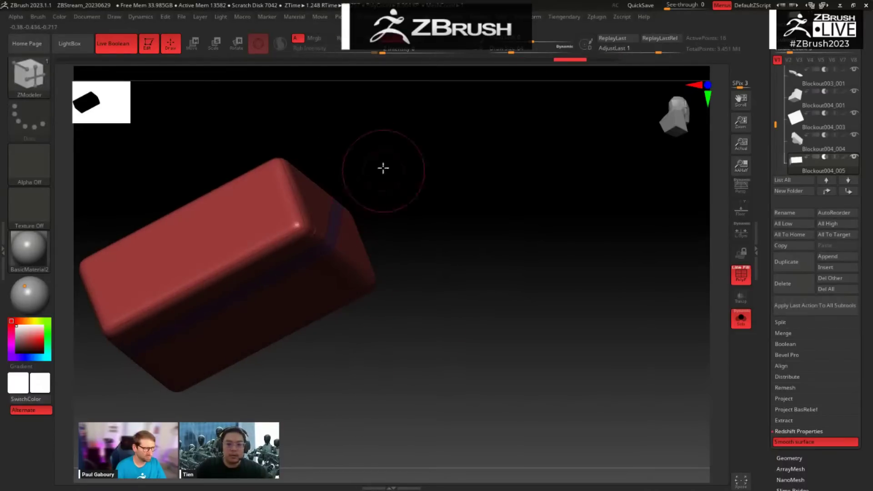
{"action": "left_click_drag", "start_coordinate": [383, 169], "coordinate": [249, 282]}
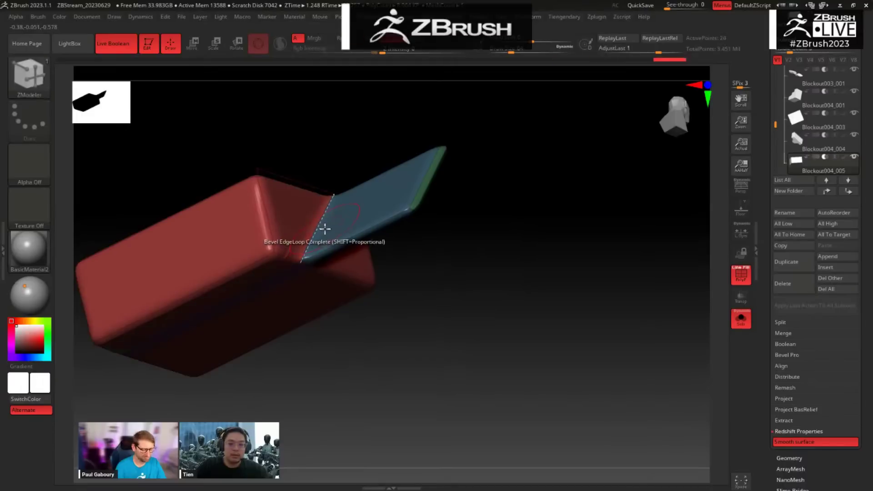
{"action": "key", "text": "ctrl+z"}
{"action": "left_click_drag", "start_coordinate": [406, 152], "coordinate": [460, 191], "text": "shift"}
Step: Show the whole mask again without wireframe and examine the openings from below, the side and the front
{"action": "key", "text": "shift+f"}
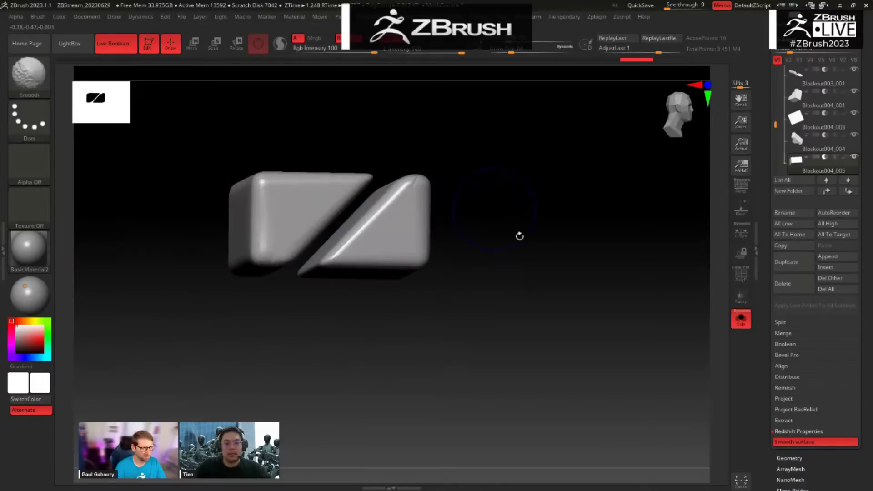
{"action": "key", "text": "alt+s"}
{"action": "left_click_drag", "start_coordinate": [589, 367], "coordinate": [493, 262]}
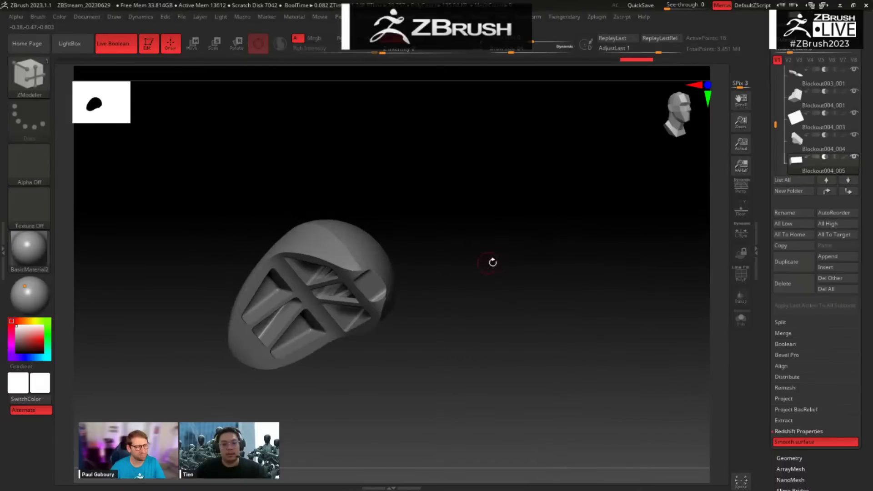
{"action": "left_click_drag", "start_coordinate": [468, 310], "coordinate": [330, 252]}
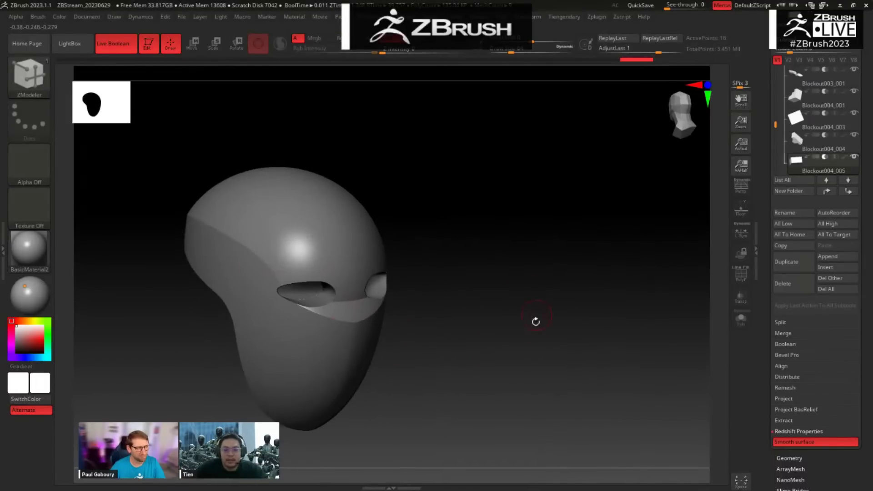
{"action": "left_click_drag", "start_coordinate": [535, 321], "coordinate": [509, 289]}
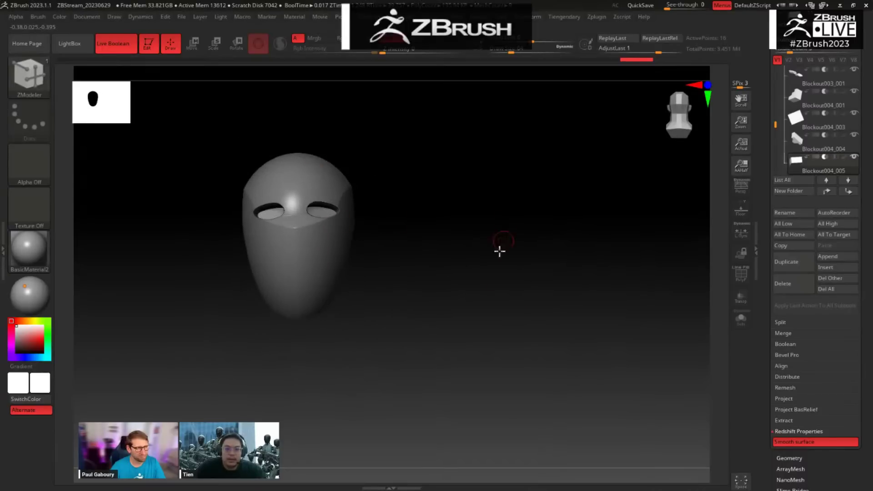
{"action": "left_click_drag", "start_coordinate": [499, 251], "coordinate": [639, 254]}
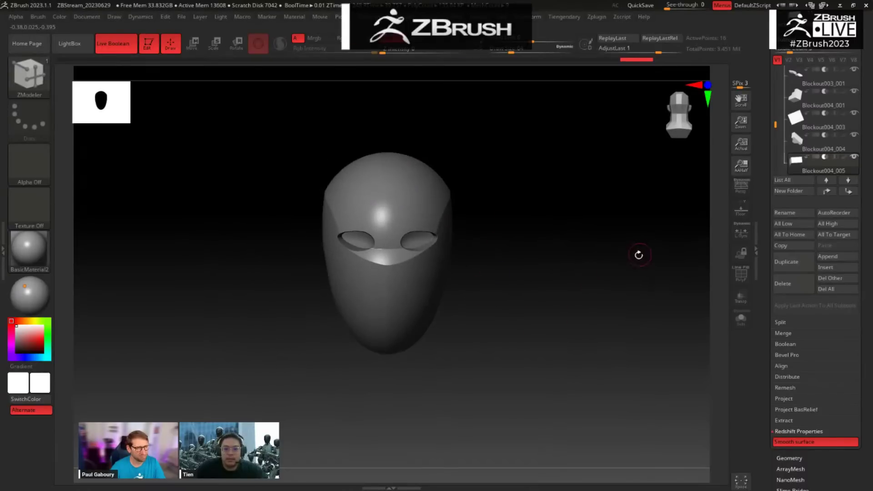
Step: Switch the active tool to the Phase1_result full robot model
{"action": "left_click_drag", "start_coordinate": [771, 278], "coordinate": [772, 316]}
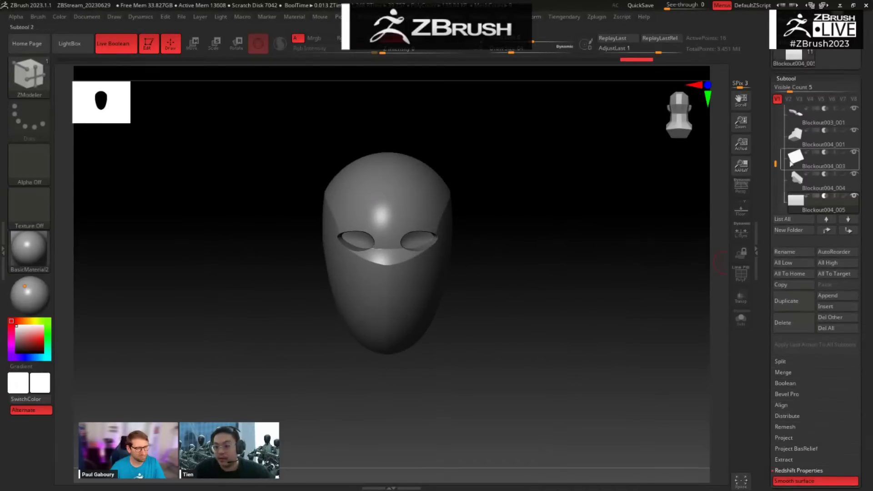
{"action": "left_click_drag", "start_coordinate": [776, 163], "coordinate": [768, 225]}
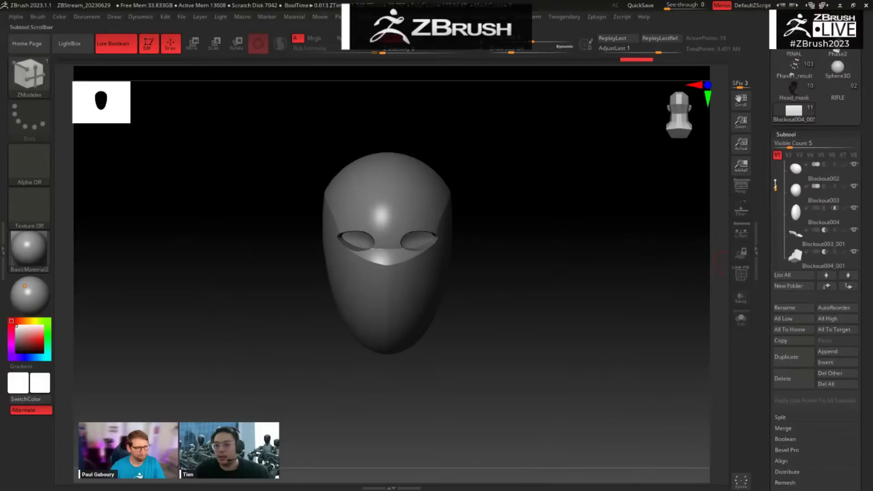
{"action": "mouse_move", "coordinate": [775, 188]}
{"action": "left_mouse_down"}
{"action": "mouse_move", "coordinate": [765, 152]}
{"action": "mouse_move", "coordinate": [774, 190]}
{"action": "left_mouse_up"}
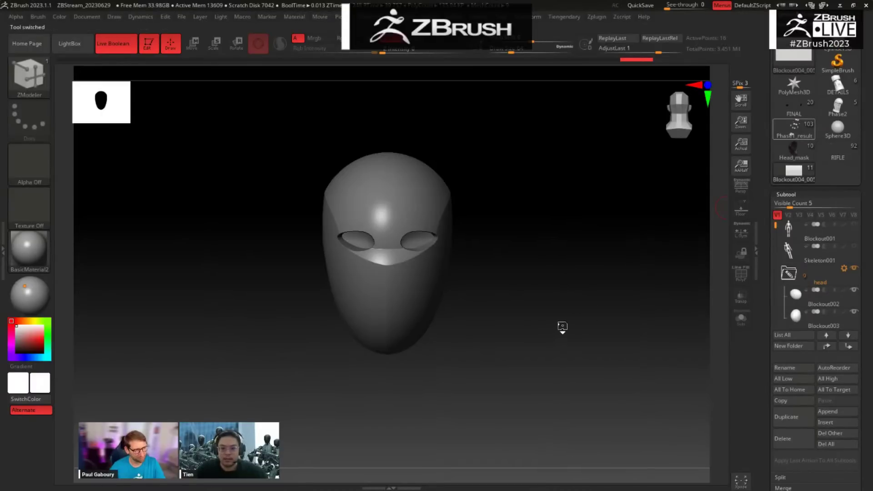
{"action": "left_click", "coordinate": [793, 132]}
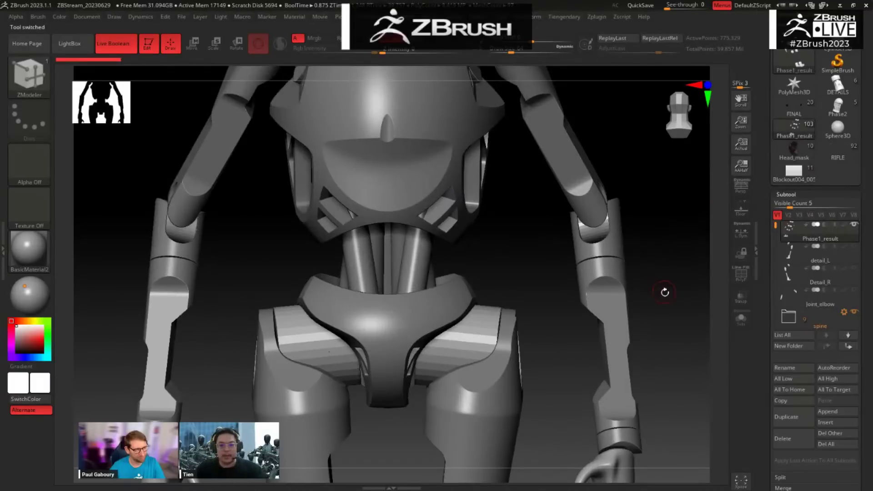
Step: Examine the full robot figure from several angles, focusing on the cutouts in the chest and abdomen
{"action": "left_click_drag", "start_coordinate": [627, 265], "coordinate": [549, 234], "text": "alt"}
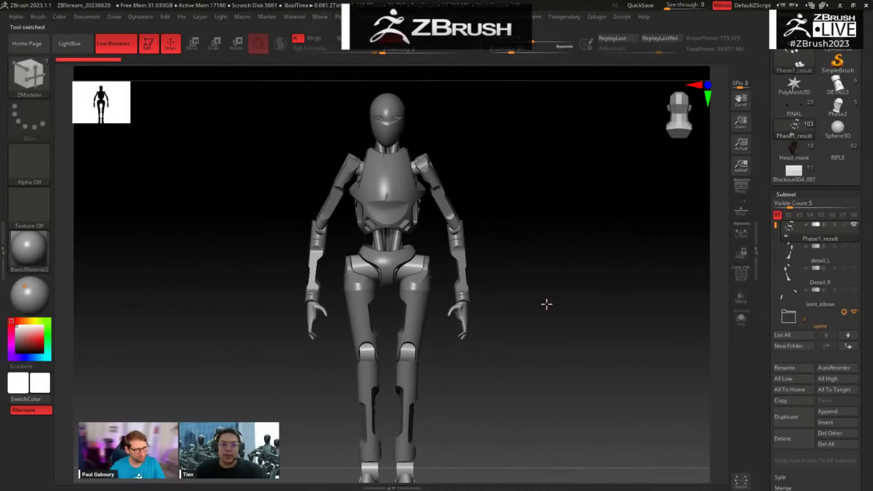
{"action": "left_click_drag", "start_coordinate": [546, 304], "coordinate": [632, 259]}
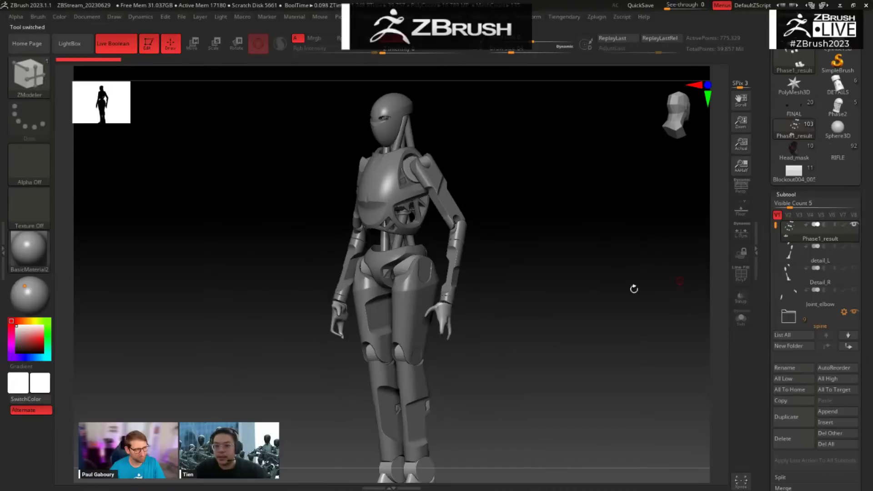
{"action": "left_click_drag", "start_coordinate": [547, 334], "coordinate": [576, 370], "text": "alt"}
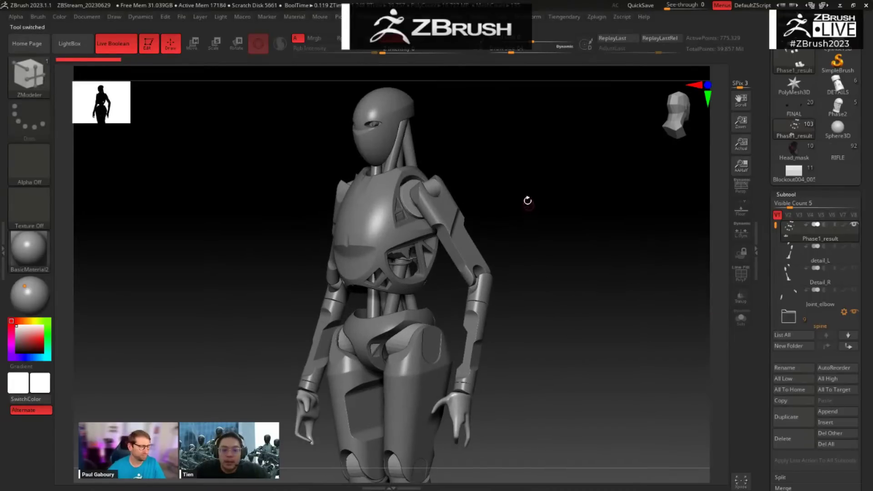
{"action": "left_click_drag", "start_coordinate": [527, 201], "coordinate": [544, 189]}
{"action": "left_click_drag", "start_coordinate": [516, 160], "coordinate": [500, 291], "text": "alt"}
{"action": "left_click_drag", "start_coordinate": [454, 265], "coordinate": [505, 263]}
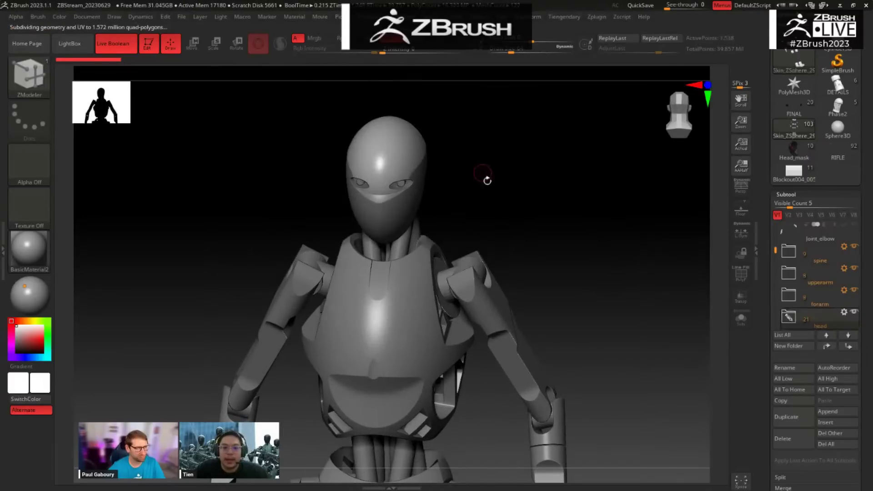
{"action": "left_click_drag", "start_coordinate": [488, 179], "coordinate": [603, 314]}
{"action": "left_click_drag", "start_coordinate": [603, 314], "coordinate": [573, 206], "text": "alt"}
{"action": "left_click_drag", "start_coordinate": [599, 232], "coordinate": [602, 191], "text": "alt"}
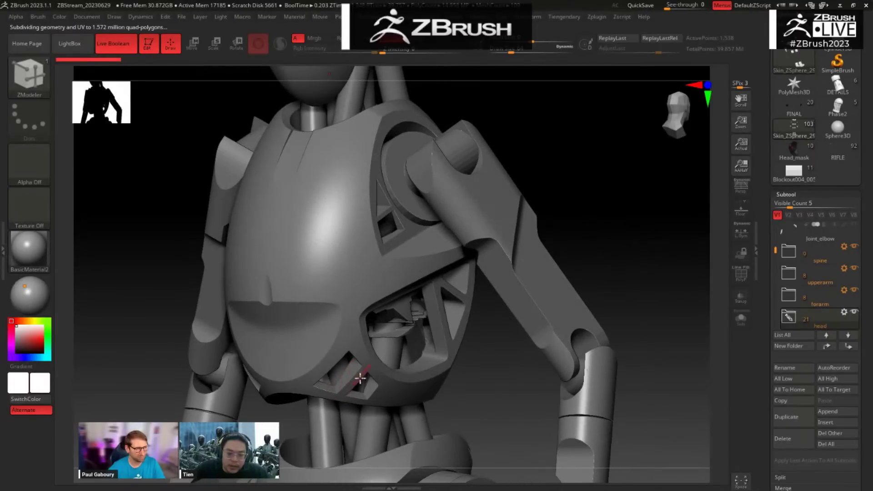
{"action": "left_click_drag", "start_coordinate": [495, 400], "coordinate": [504, 394]}
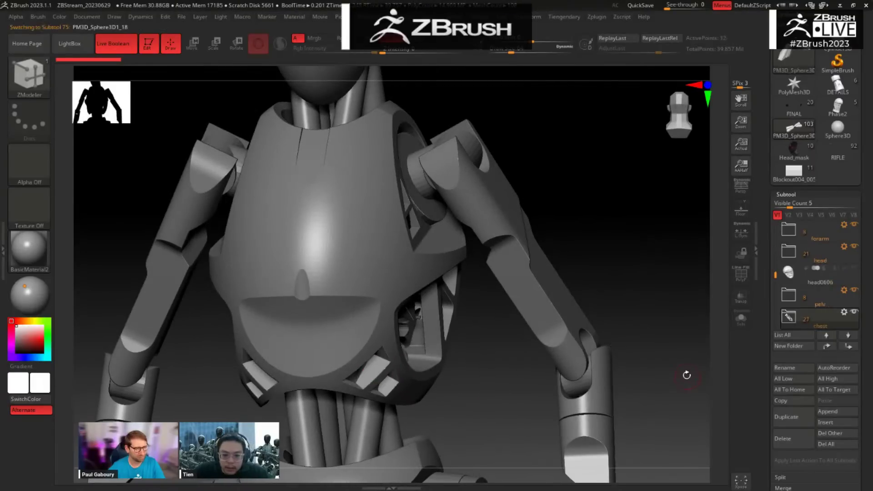
Step: Round the lower chest cutters with dynamic subdivision, using QGrid 4, Bevel, Chamfer and a constant coverage of 0.2491
{"action": "scroll", "coordinate": [782, 403], "scroll_direction": "down", "scroll_amount": 5}
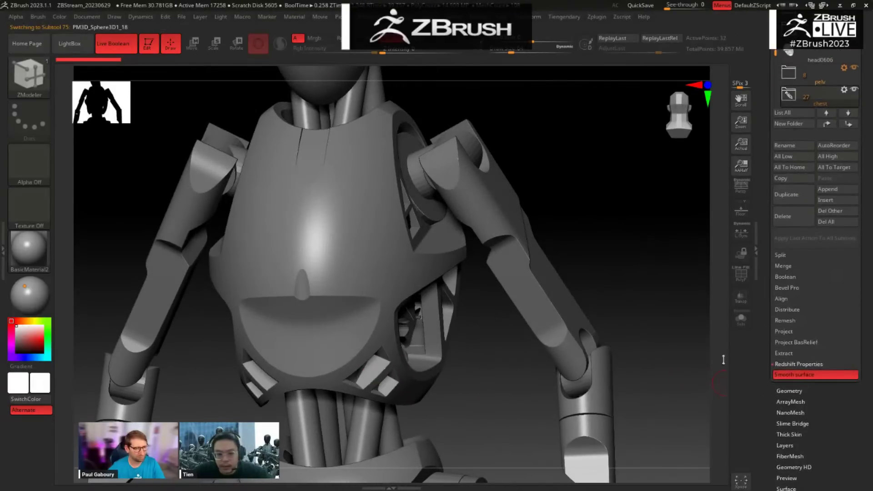
{"action": "key", "text": "shift+f"}
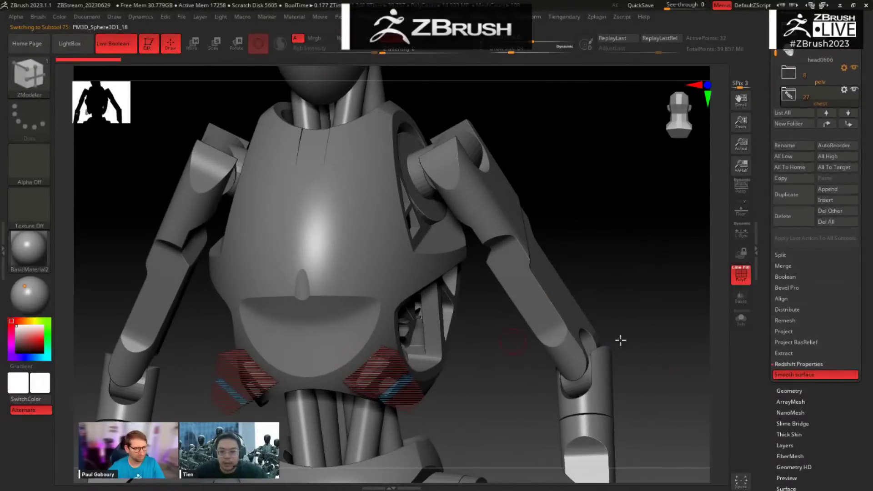
{"action": "key", "text": "shift+f"}
{"action": "left_click", "coordinate": [794, 391]}
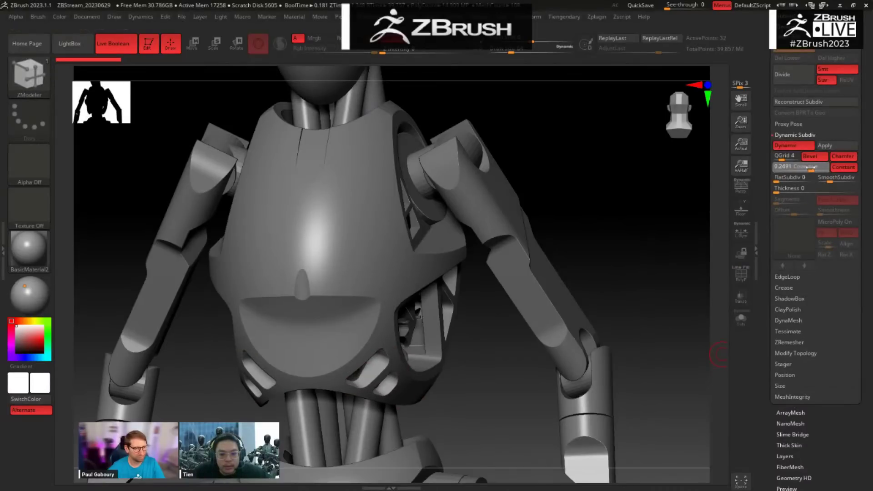
Step: Set the dynamic subdivision coverage of the Skin_ZSphere_32 cutter on the torso's back to 0.2491
{"action": "left_click_drag", "start_coordinate": [626, 253], "coordinate": [510, 386]}
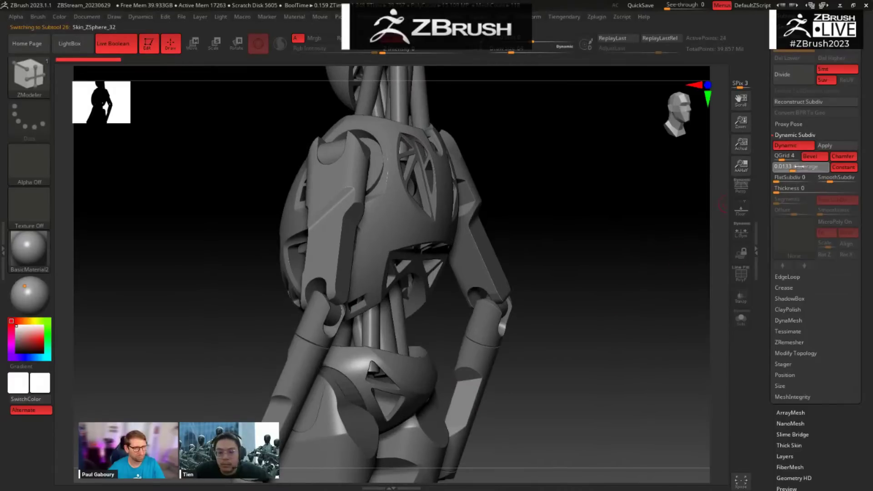
{"action": "left_click_drag", "start_coordinate": [807, 166], "coordinate": [809, 166]}
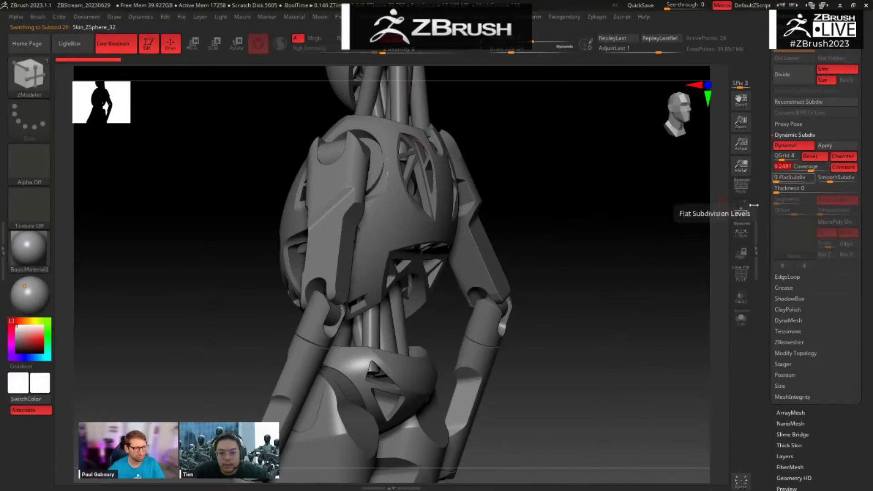
Step: Select the PM3D_Sphere3D2 chest shell and show its wireframe to examine how the torso is built
{"action": "left_click_drag", "start_coordinate": [626, 326], "coordinate": [507, 332]}
{"action": "left_click_drag", "start_coordinate": [544, 308], "coordinate": [513, 273], "text": "alt"}
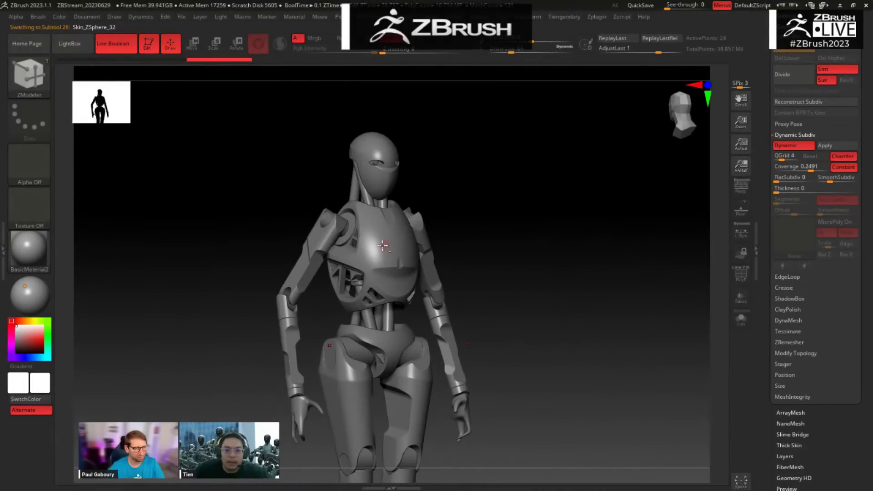
{"action": "key", "text": "shift+f"}
{"action": "left_click_drag", "start_coordinate": [581, 275], "coordinate": [541, 234]}
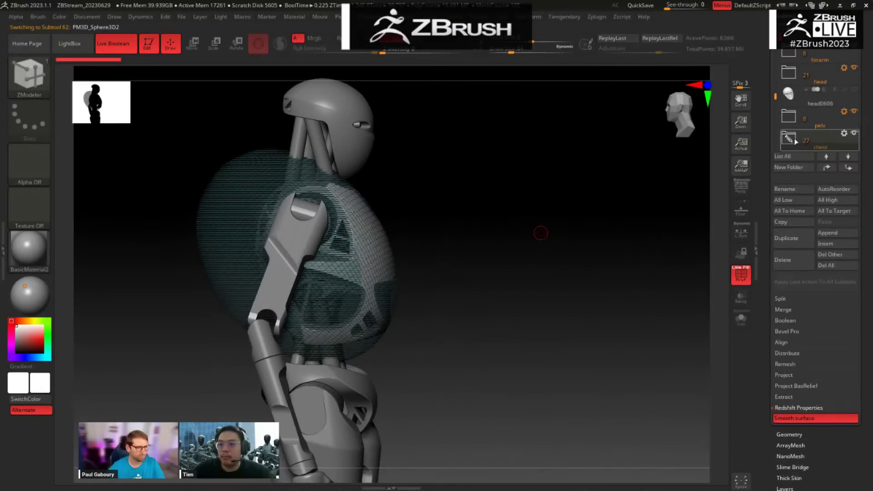
Step: Expand the chest folder and select the PM3D_Sphere3D1 base shell to examine its uncut ellipsoid form from behind, the side and the front
{"action": "left_click", "coordinate": [795, 141]}
{"action": "left_click_drag", "start_coordinate": [775, 62], "coordinate": [754, 88]}
{"action": "left_click_drag", "start_coordinate": [498, 267], "coordinate": [509, 259]}
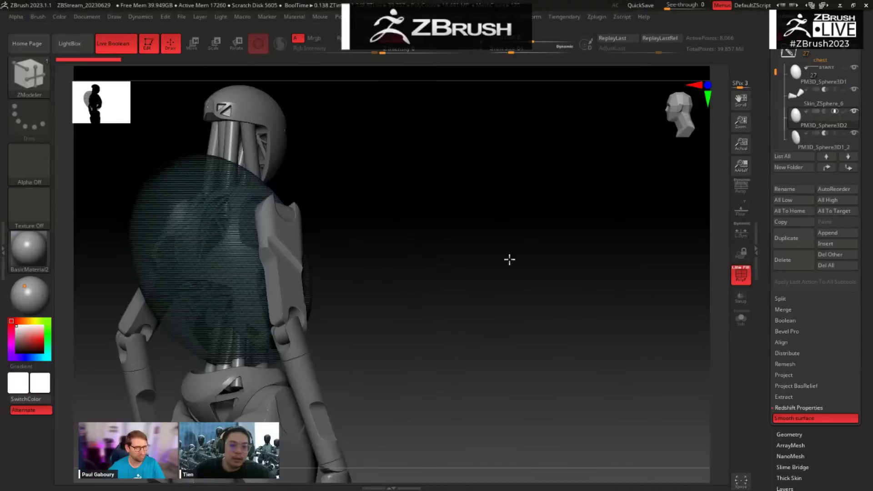
{"action": "left_click", "coordinate": [234, 267], "text": "alt"}
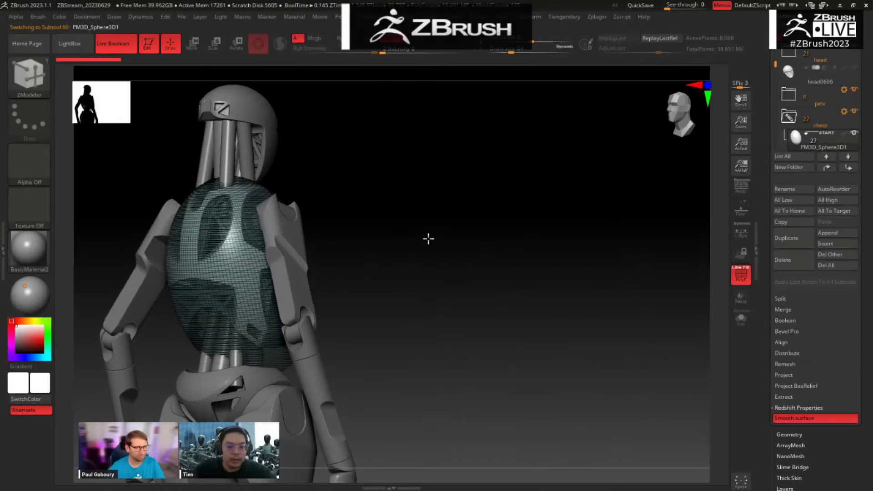
{"action": "left_click_drag", "start_coordinate": [428, 238], "coordinate": [391, 216]}
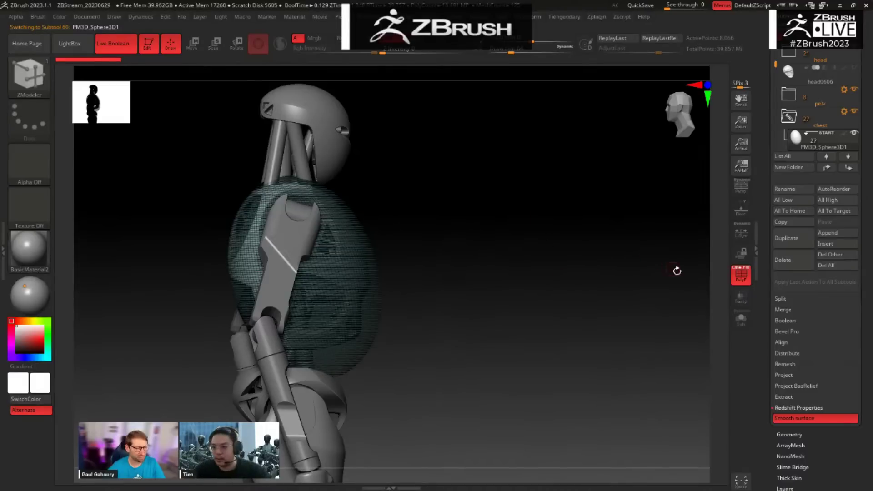
{"action": "left_click_drag", "start_coordinate": [516, 286], "coordinate": [452, 292]}
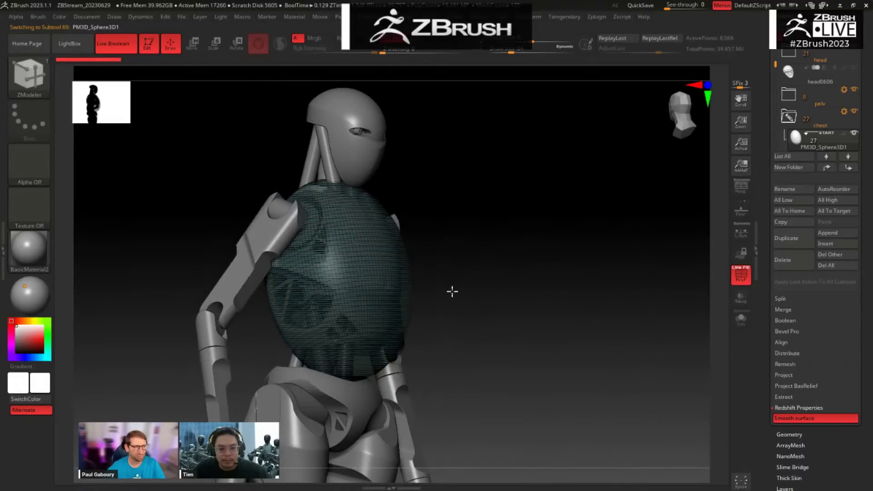
Step: Select the PM3D_Sphere3D1_11 cutter in front of the abdomen and examine its shape against the torso from several angles
{"action": "left_click", "coordinate": [366, 307], "text": "alt"}
{"action": "left_click_drag", "start_coordinate": [527, 281], "coordinate": [546, 318]}
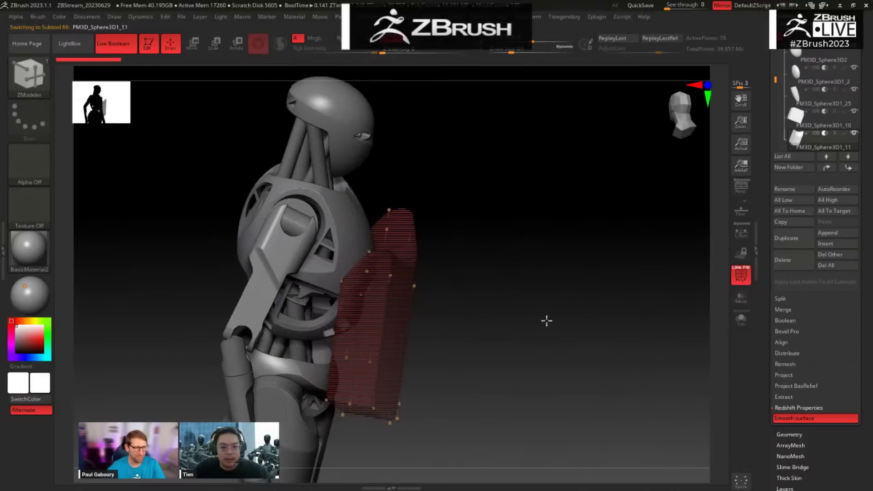
{"action": "left_click_drag", "start_coordinate": [444, 173], "coordinate": [448, 287]}
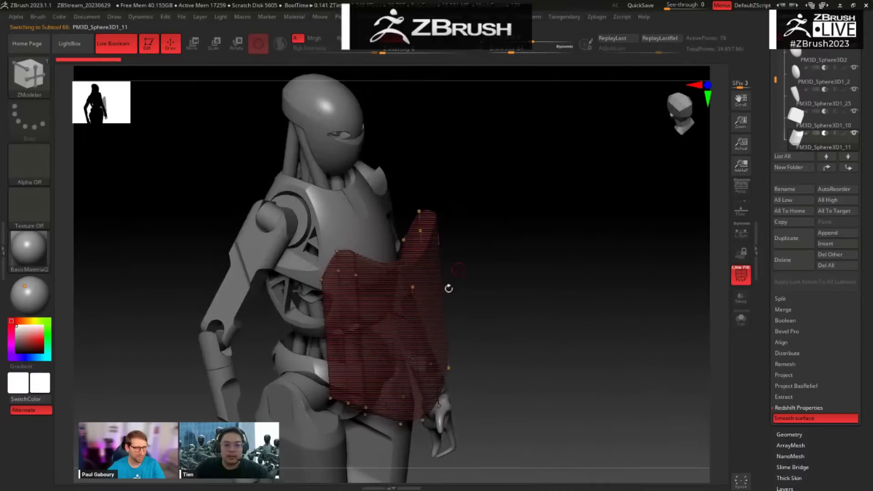
{"action": "left_click_drag", "start_coordinate": [515, 278], "coordinate": [449, 273]}
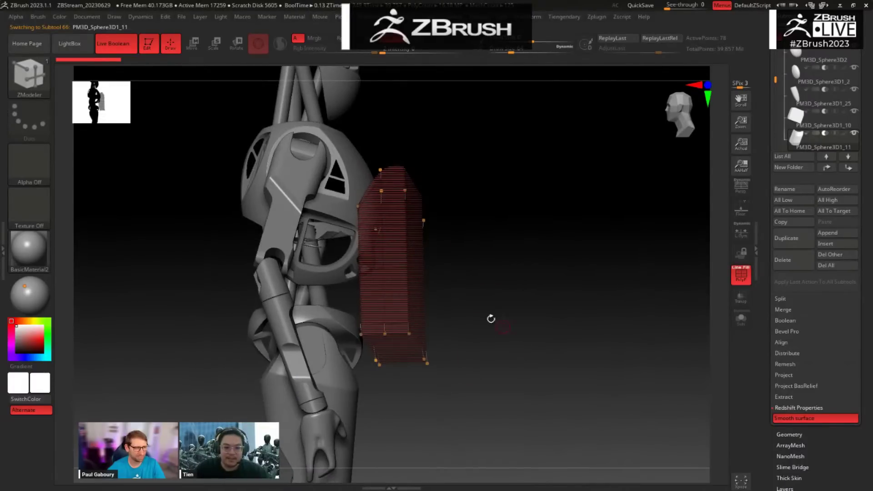
Step: Select the PM3D_Sphere3D1_10 cutter behind the lower torso and set its dynamic subdivision coverage to 0.32036
{"action": "left_click_drag", "start_coordinate": [493, 270], "coordinate": [303, 248]}
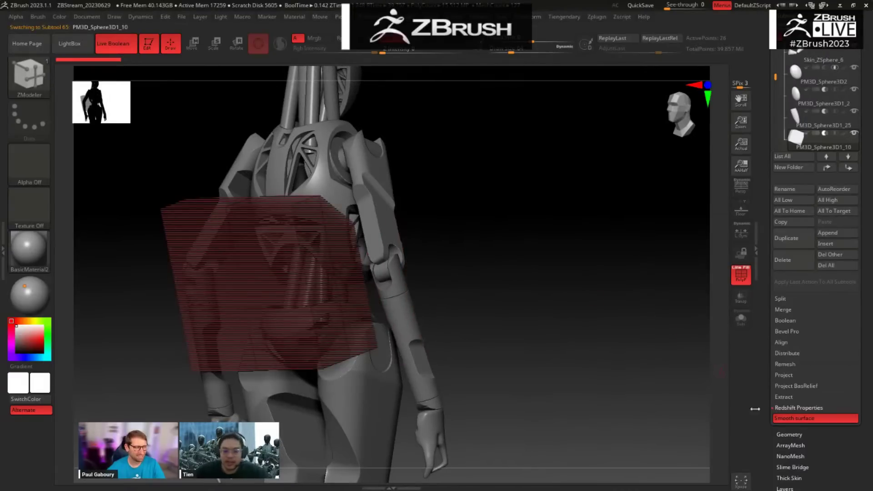
{"action": "left_click", "coordinate": [787, 435]}
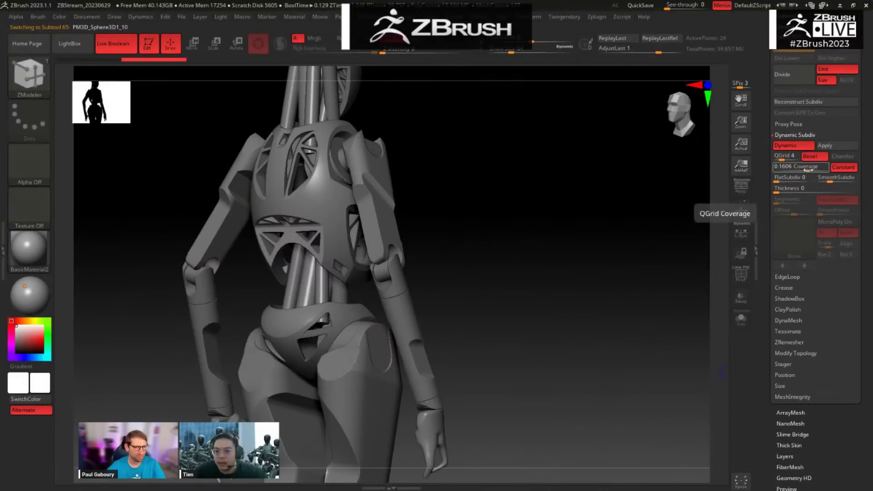
{"action": "left_click_drag", "start_coordinate": [806, 166], "coordinate": [815, 168]}
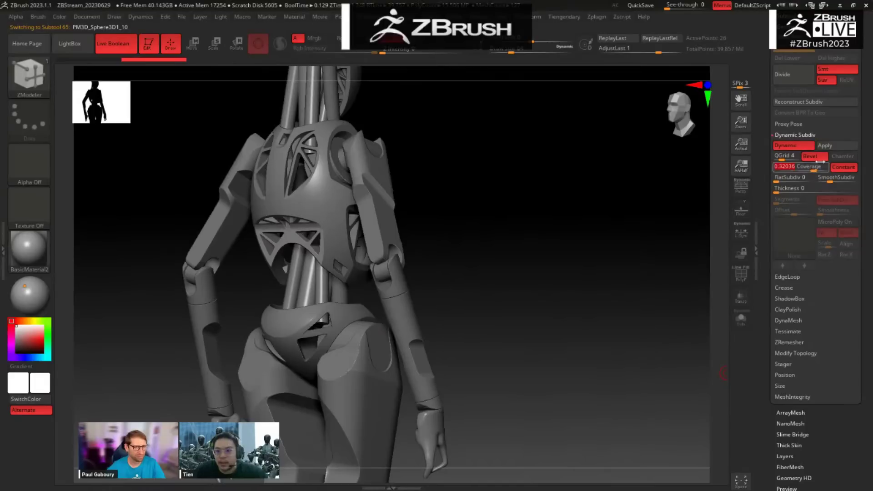
{"action": "left_click", "coordinate": [819, 157]}
Step: Switch to the Blockout004_005 tool and examine the blocked-out masked head from the front and side
{"action": "left_click_drag", "start_coordinate": [568, 287], "coordinate": [570, 403]}
{"action": "left_click_drag", "start_coordinate": [763, 53], "coordinate": [764, 101]}
{"action": "left_click", "coordinate": [784, 63]}
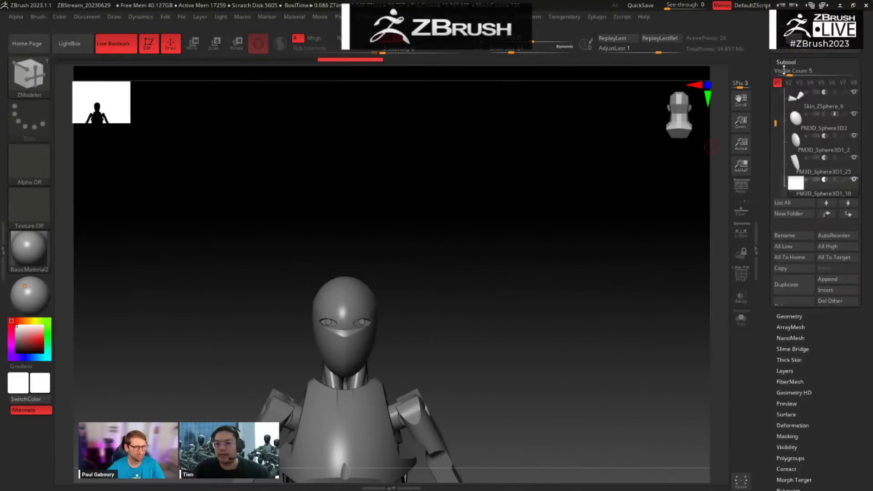
{"action": "left_click_drag", "start_coordinate": [579, 361], "coordinate": [732, 186]}
{"action": "left_click_drag", "start_coordinate": [769, 119], "coordinate": [770, 190]}
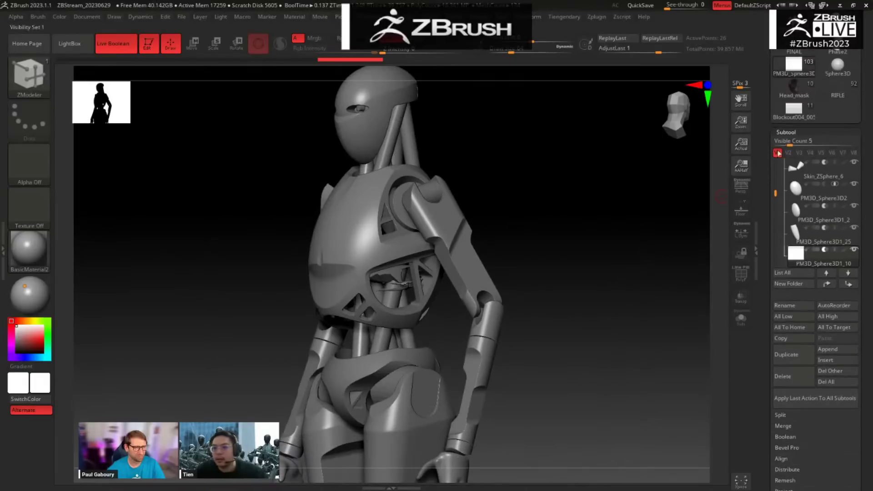
{"action": "left_click_drag", "start_coordinate": [766, 158], "coordinate": [768, 182]}
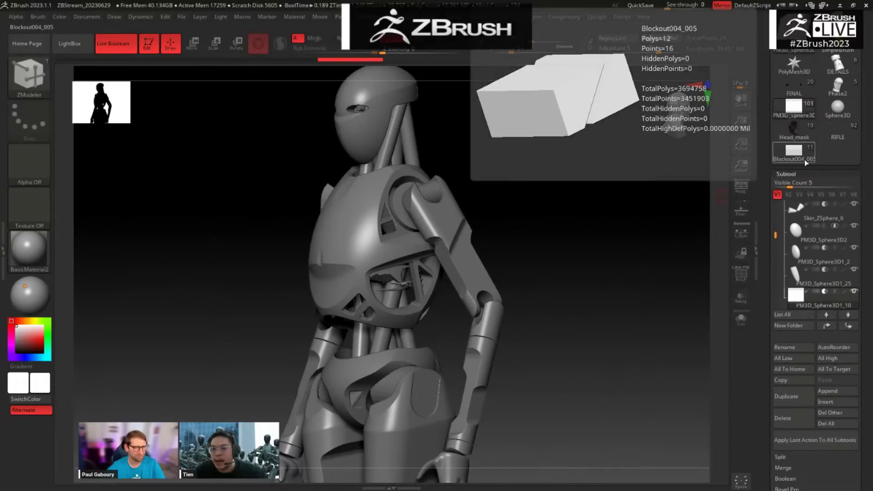
{"action": "left_click", "coordinate": [805, 162]}
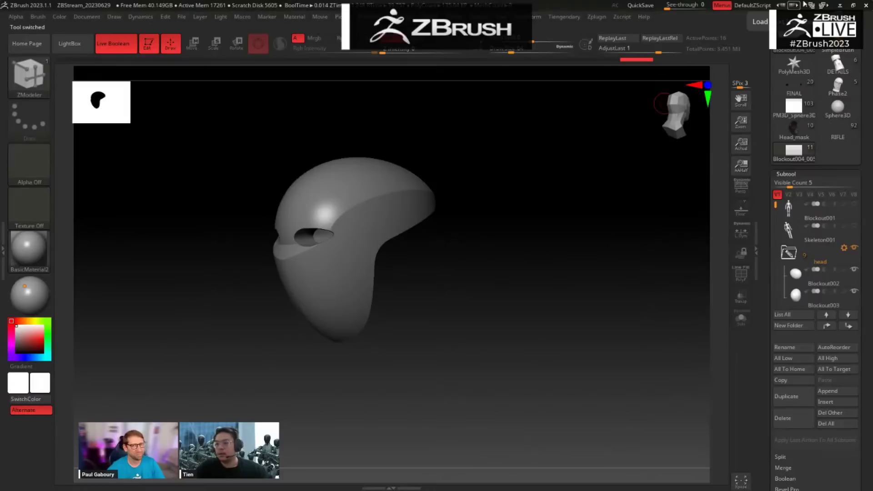
{"action": "left_click_drag", "start_coordinate": [548, 335], "coordinate": [602, 266]}
{"action": "key", "text": "shift+f"}
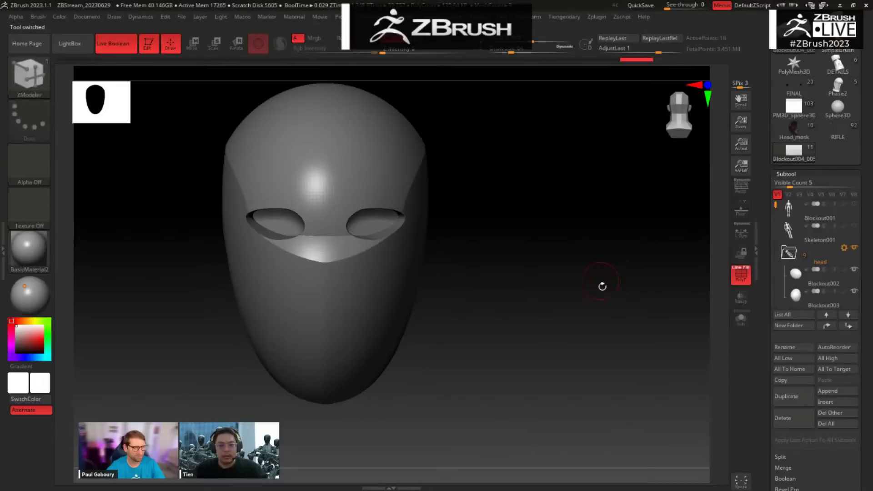
{"action": "left_click_drag", "start_coordinate": [766, 226], "coordinate": [768, 246]}
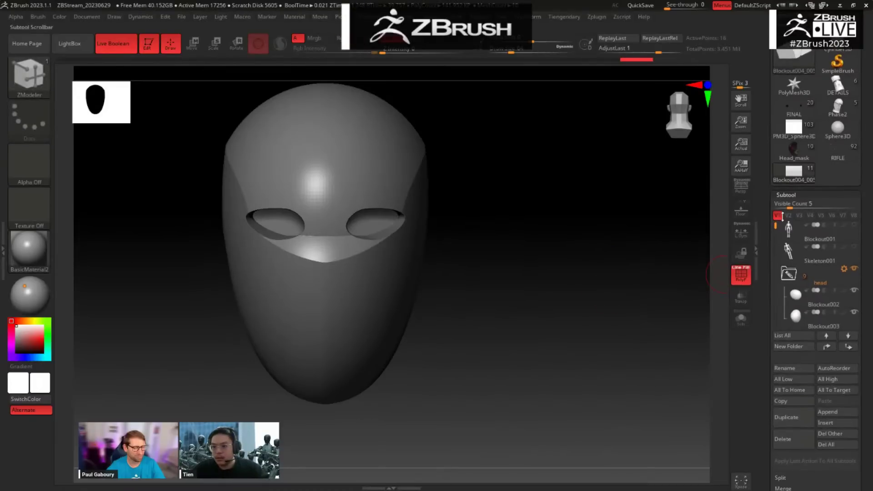
{"action": "left_click_drag", "start_coordinate": [562, 270], "coordinate": [623, 246]}
{"action": "left_click_drag", "start_coordinate": [631, 309], "coordinate": [605, 224], "text": "alt"}
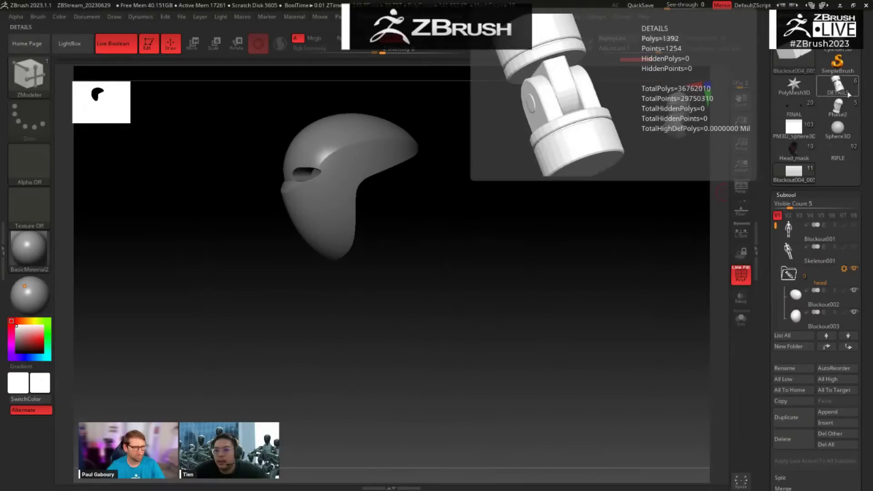
Step: Switch back to the PM3D_Sphere3D robot tool, hide its wireframe, and examine the torso, arm and pelvis cutouts
{"action": "left_click", "coordinate": [808, 132]}
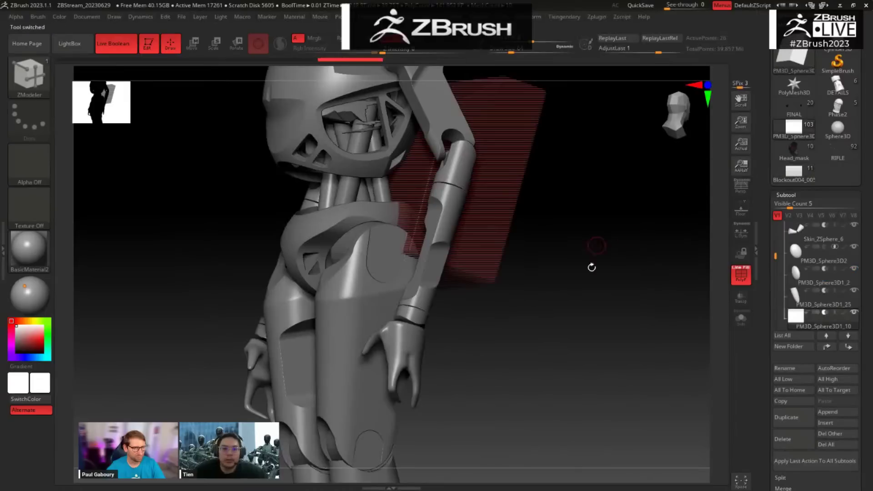
{"action": "left_click_drag", "start_coordinate": [613, 297], "coordinate": [466, 246]}
{"action": "key", "text": "shift+f"}
{"action": "left_click_drag", "start_coordinate": [526, 337], "coordinate": [531, 192], "text": "alt"}
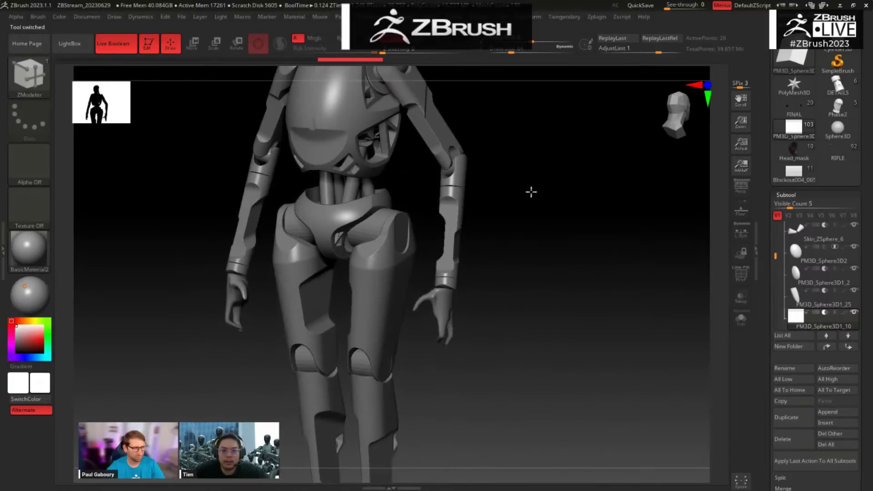
{"action": "left_click_drag", "start_coordinate": [524, 286], "coordinate": [546, 293]}
{"action": "left_click_drag", "start_coordinate": [560, 263], "coordinate": [562, 270]}
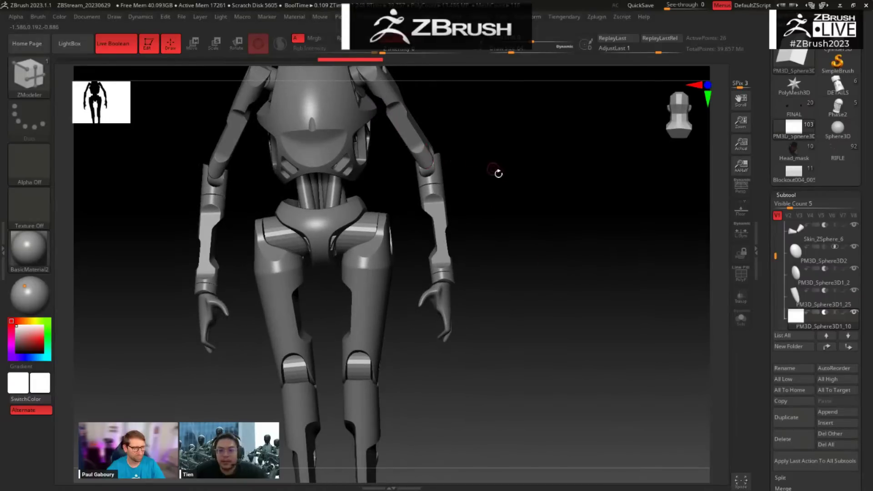
{"action": "left_click_drag", "start_coordinate": [497, 172], "coordinate": [500, 326]}
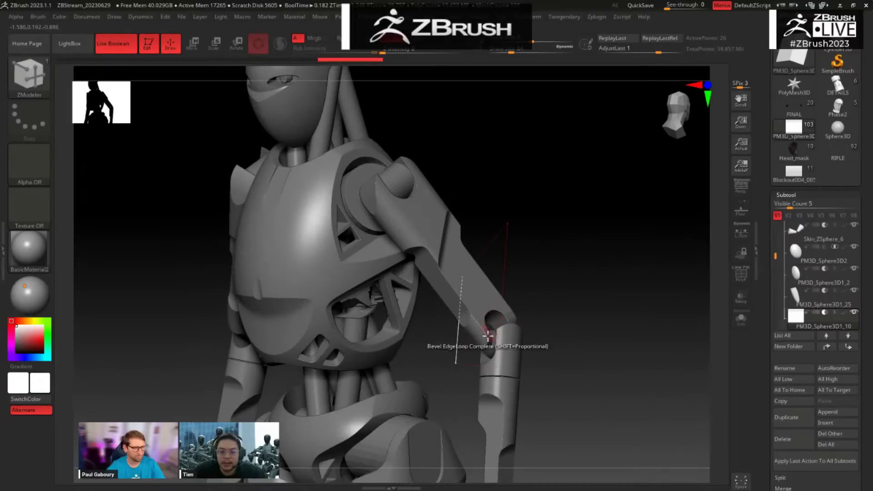
{"action": "left_click_drag", "start_coordinate": [566, 350], "coordinate": [565, 199], "text": "alt"}
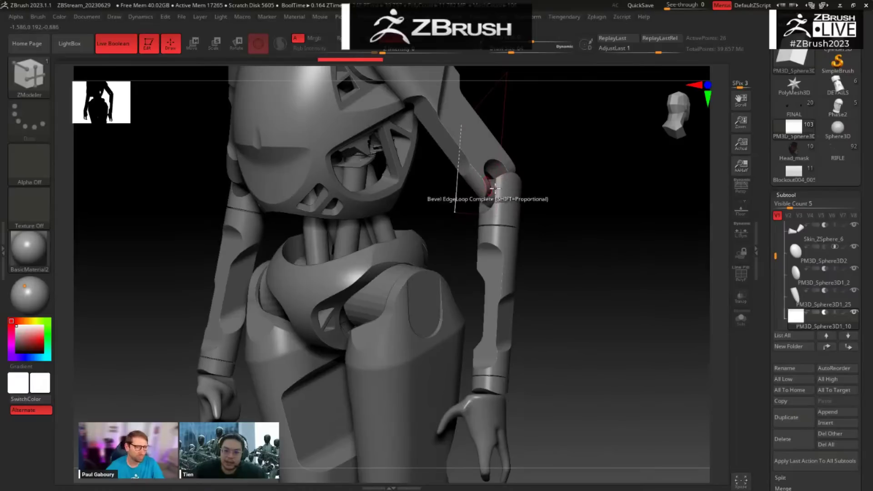
Step: Examine the cutouts and joints of the robot's legs from the thighs down to the feet
{"action": "mouse_move", "coordinate": [571, 315]}
{"action": "left_mouse_down", "text": "shift"}
{"action": "mouse_move", "coordinate": [610, 306]}
{"action": "mouse_move", "coordinate": [495, 314]}
{"action": "left_mouse_up", "text": "shift"}
{"action": "left_click_drag", "start_coordinate": [552, 269], "coordinate": [571, 119], "text": "alt"}
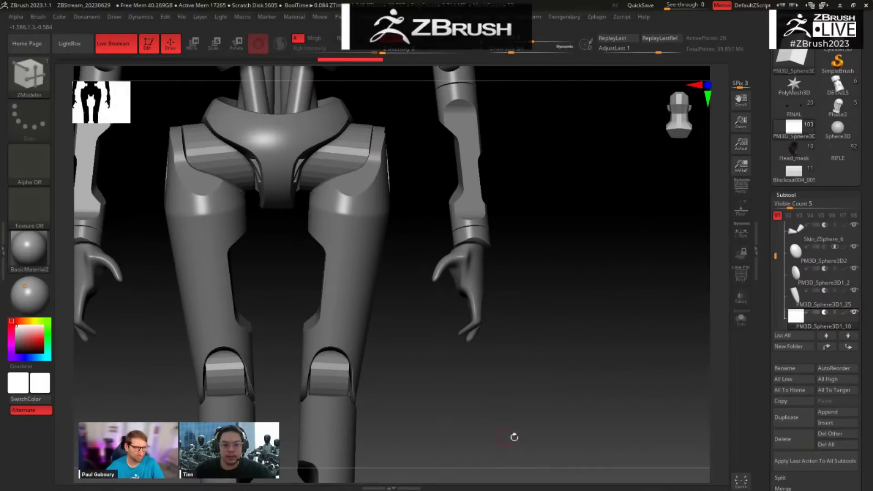
{"action": "left_click_drag", "start_coordinate": [528, 380], "coordinate": [546, 201], "text": "alt"}
{"action": "left_click_drag", "start_coordinate": [530, 273], "coordinate": [528, 171], "text": "alt"}
{"action": "left_click_drag", "start_coordinate": [524, 292], "coordinate": [493, 335]}
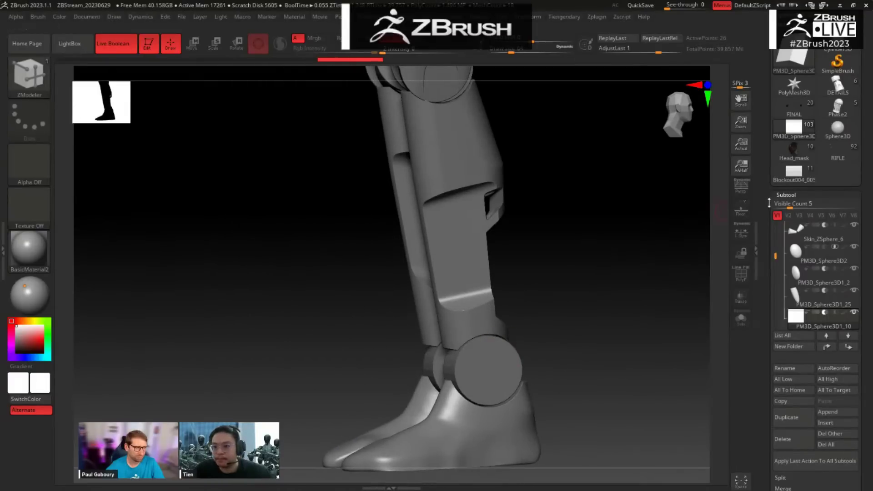
Step: Switch to the DETAILS tool and examine the detailed ankle and knee joints, the chest shell and the elbow part
{"action": "left_click_drag", "start_coordinate": [769, 203], "coordinate": [769, 232]}
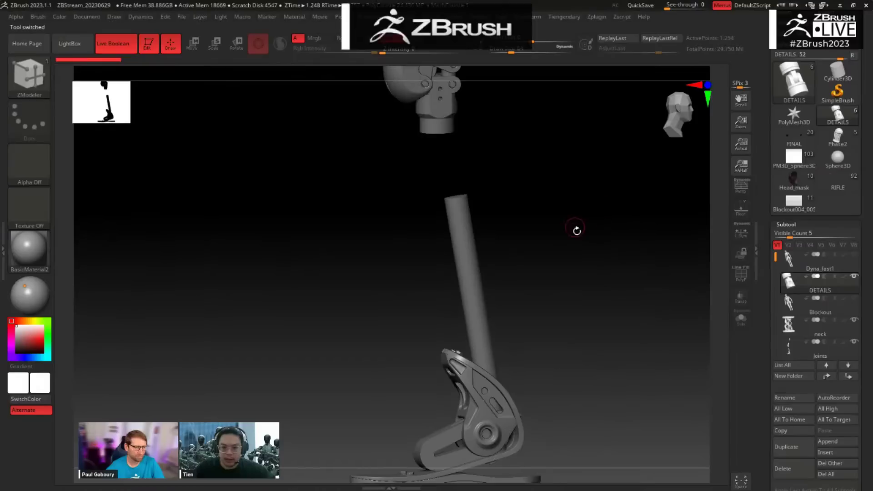
{"action": "left_click_drag", "start_coordinate": [593, 233], "coordinate": [613, 228]}
{"action": "left_click_drag", "start_coordinate": [573, 276], "coordinate": [531, 456], "text": "alt"}
{"action": "left_click_drag", "start_coordinate": [567, 317], "coordinate": [547, 397], "text": "alt"}
{"action": "left_click_drag", "start_coordinate": [602, 301], "coordinate": [585, 371], "text": "alt"}
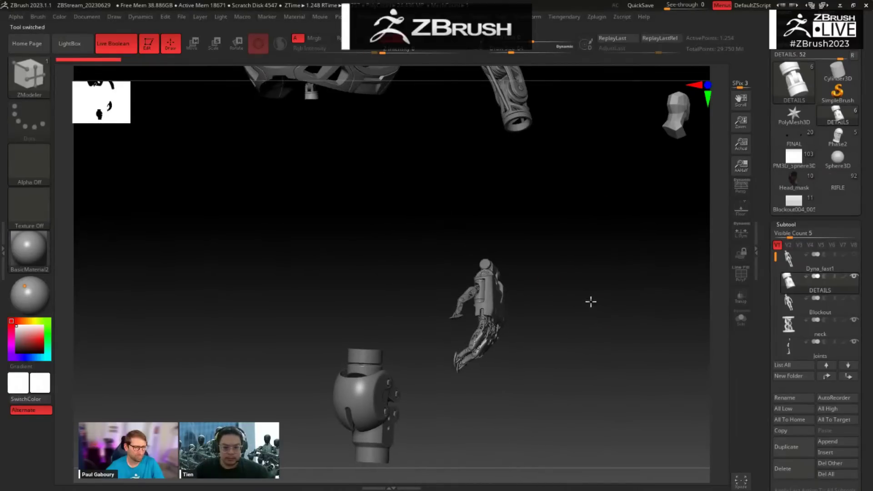
{"action": "left_click_drag", "start_coordinate": [590, 301], "coordinate": [559, 220], "text": "alt"}
{"action": "left_click_drag", "start_coordinate": [541, 273], "coordinate": [589, 315], "text": "alt"}
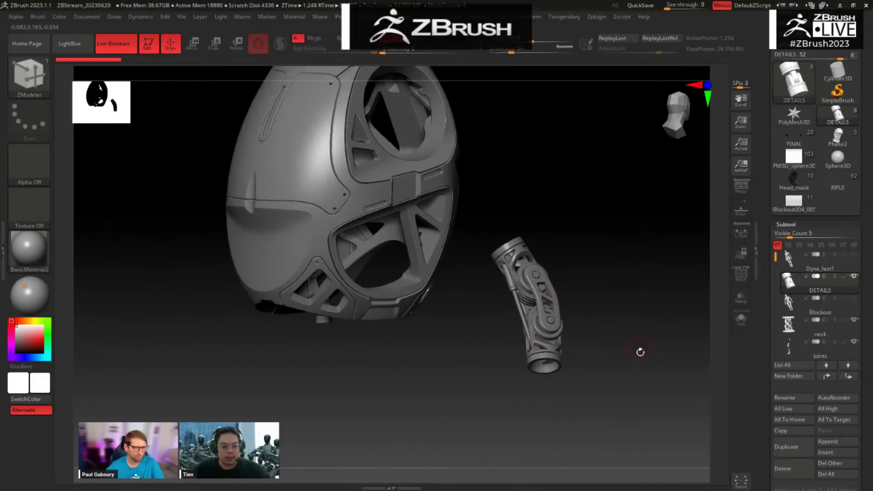
Step: Switch to the reference image board and look through the masked soldier, robot limb and prosthetic joint references
{"action": "key", "text": "alt+Tab"}
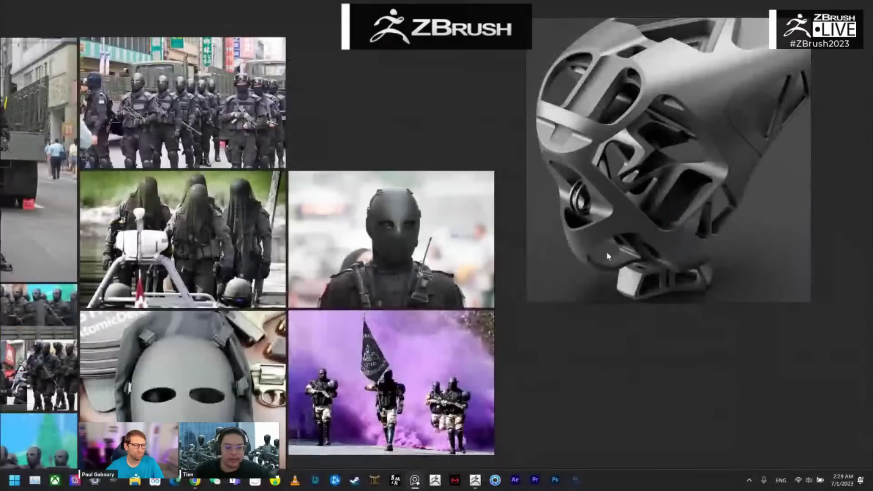
{"action": "scroll", "coordinate": [423, 102], "scroll_direction": "down", "scroll_amount": 5}
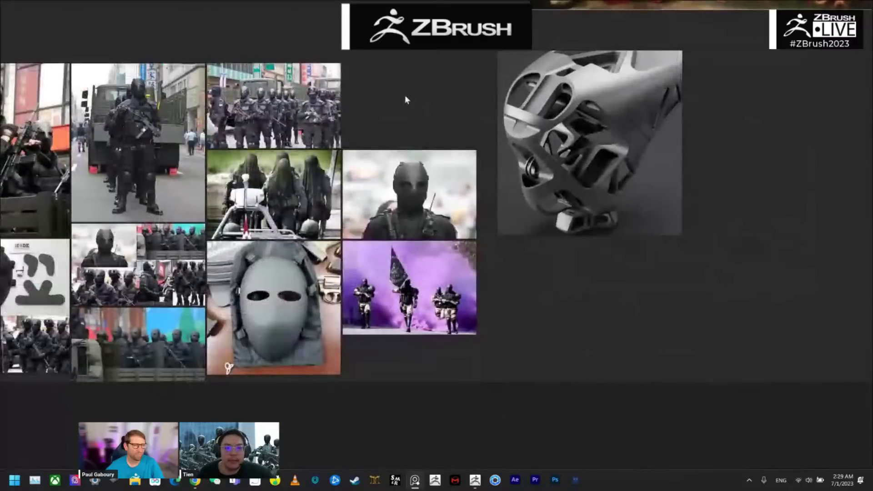
{"action": "scroll", "coordinate": [426, 124], "scroll_direction": "up", "scroll_amount": 3}
{"action": "middle_click_drag", "start_coordinate": [424, 185], "coordinate": [620, 278]}
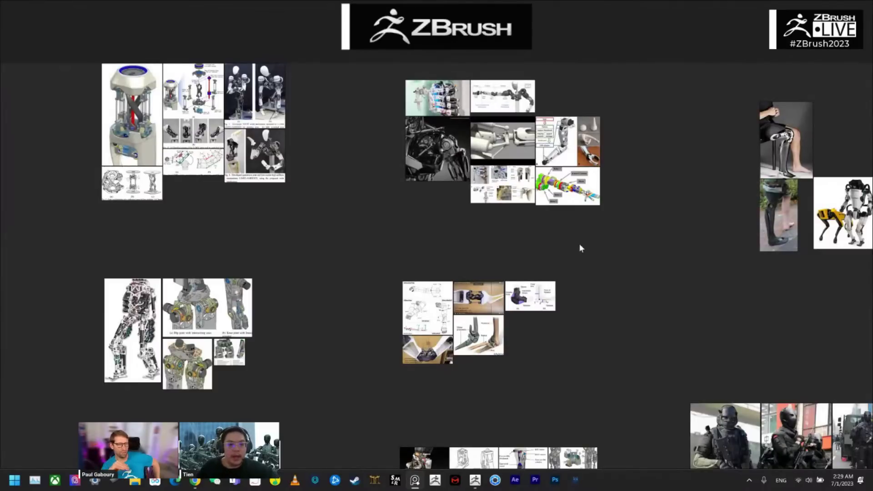
{"action": "middle_click_drag", "start_coordinate": [332, 382], "coordinate": [318, 287]}
{"action": "scroll", "coordinate": [317, 284], "scroll_direction": "up", "scroll_amount": 1}
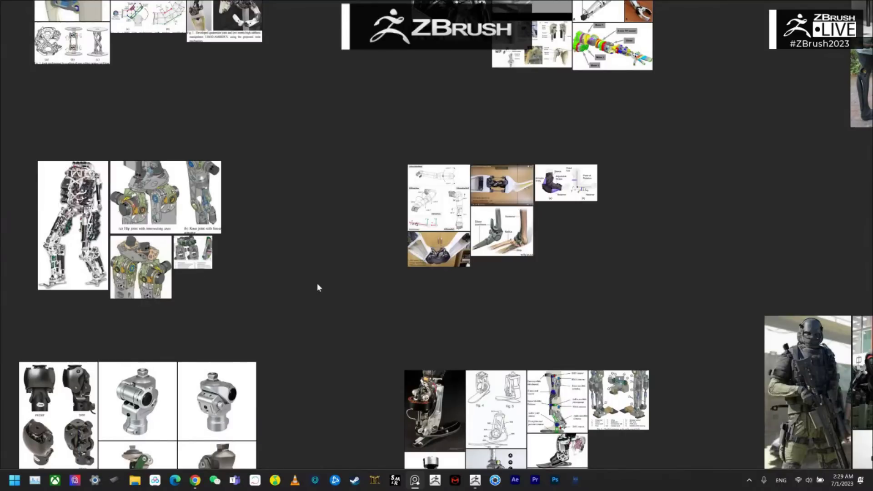
{"action": "middle_click_drag", "start_coordinate": [348, 324], "coordinate": [334, 234]}
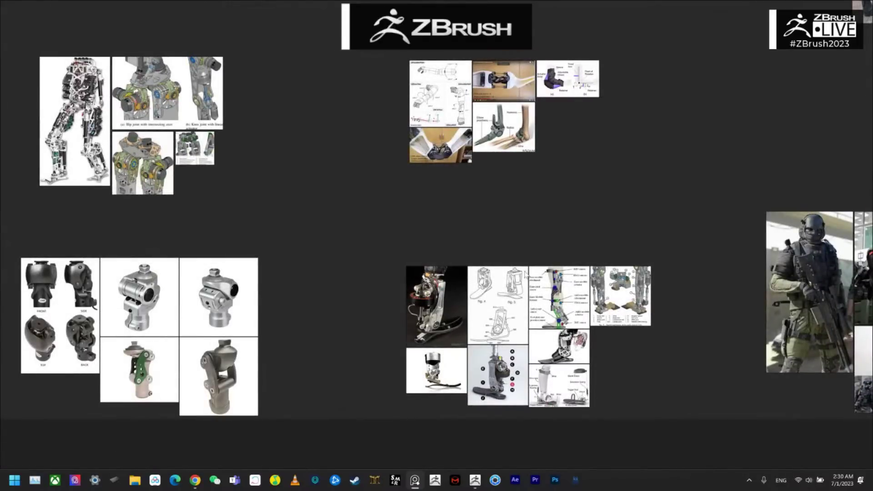
{"action": "middle_click_drag", "start_coordinate": [584, 197], "coordinate": [573, 403]}
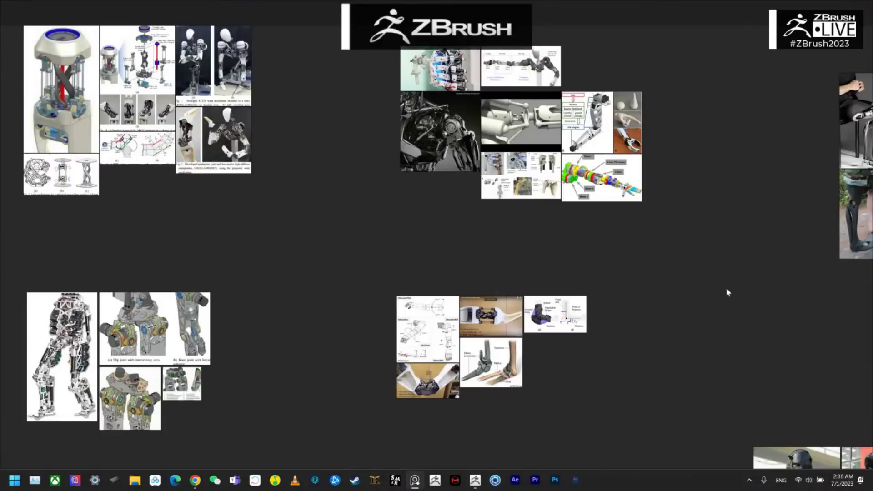
Step: Switch back to ZBrush and make the Joints subtool active by picking the knee joint beside the robotic hand
{"action": "key", "text": "alt+Tab"}
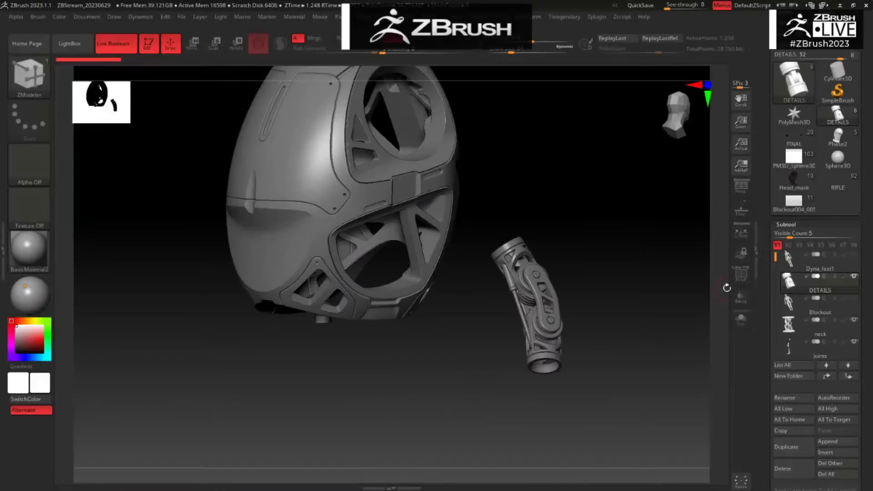
{"action": "left_click_drag", "start_coordinate": [633, 421], "coordinate": [598, 81], "text": "alt"}
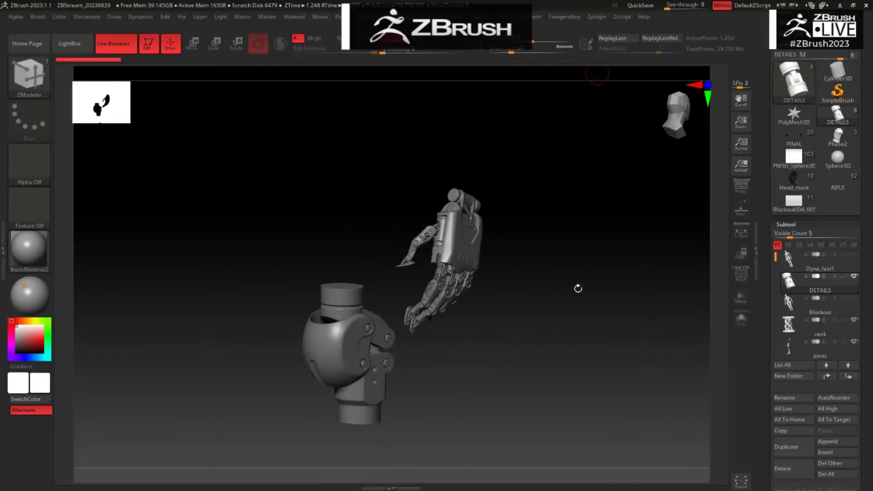
{"action": "left_click_drag", "start_coordinate": [514, 329], "coordinate": [418, 357]}
{"action": "left_click", "coordinate": [364, 383], "text": "alt"}
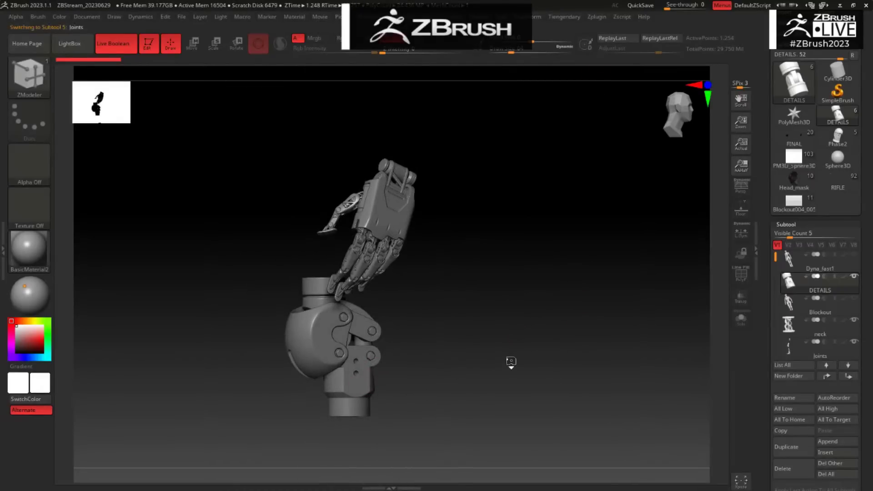
{"action": "left_click_drag", "start_coordinate": [468, 360], "coordinate": [511, 307]}
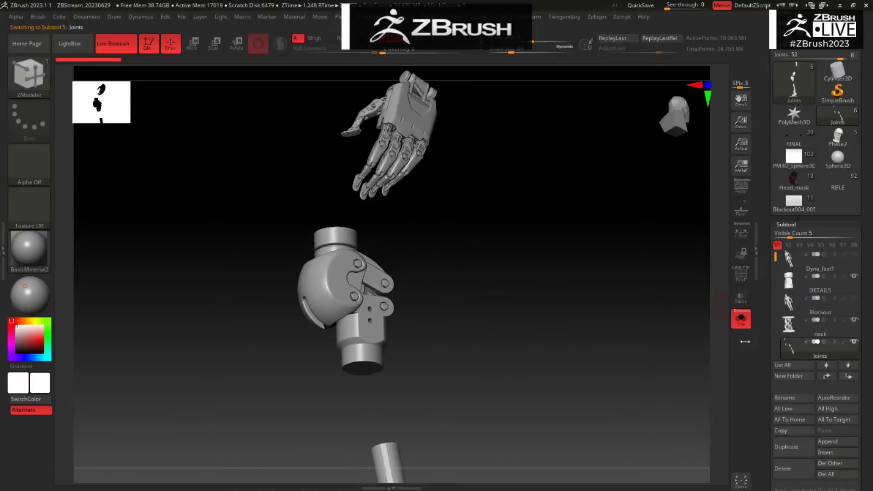
Step: Isolate the knee joint from the rest of the Joints subtool and examine its cap, links and bolts up close
{"action": "left_click_drag", "start_coordinate": [577, 361], "coordinate": [515, 345]}
{"action": "mouse_move", "coordinate": [459, 243]}
{"action": "left_mouse_down", "text": "alt"}
{"action": "mouse_move", "coordinate": [378, 417]}
{"action": "mouse_move", "coordinate": [408, 243]}
{"action": "mouse_move", "coordinate": [306, 460]}
{"action": "mouse_move", "coordinate": [320, 424]}
{"action": "left_mouse_up", "text": "alt"}
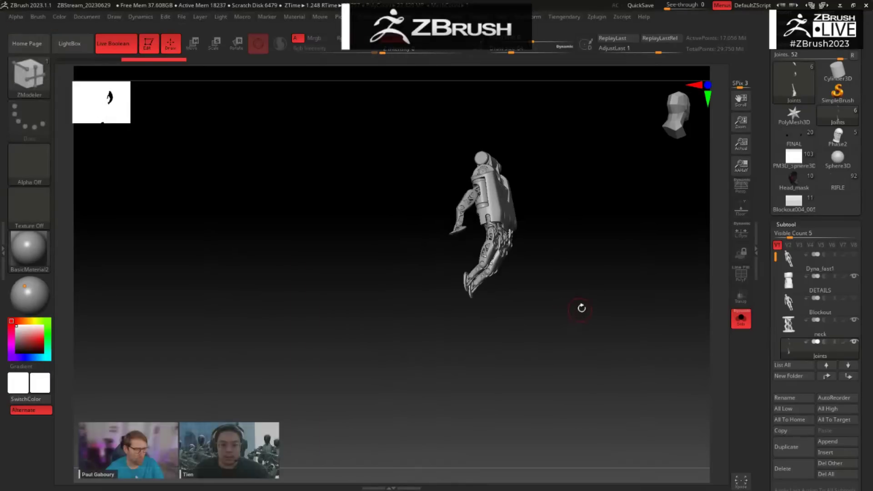
{"action": "left_click_drag", "start_coordinate": [591, 307], "coordinate": [618, 331], "text": "ctrl+alt+shift"}
{"action": "key", "text": "space"}
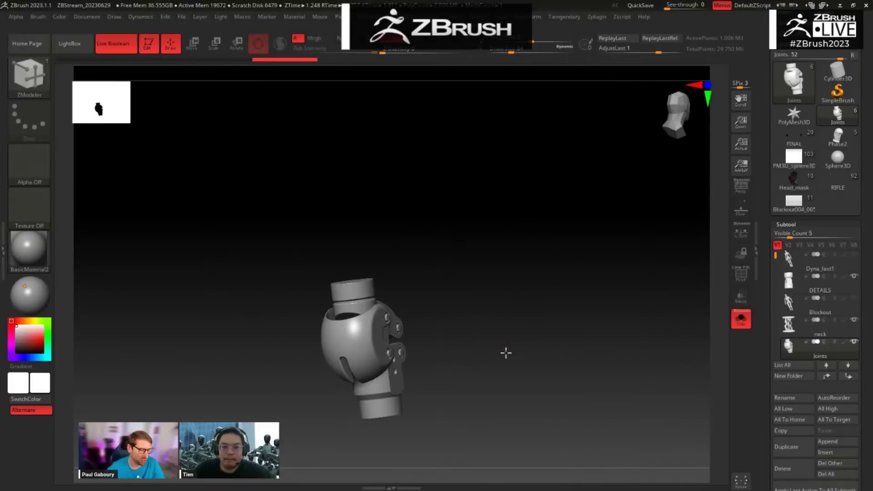
{"action": "left_click_drag", "start_coordinate": [505, 353], "coordinate": [619, 284]}
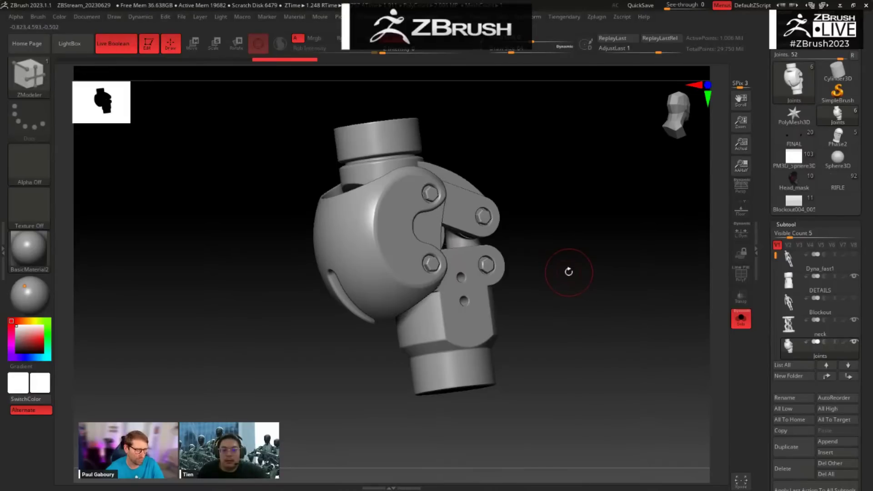
Step: Switch to the reference image board and examine the prosthetic knee joint references
{"action": "key", "text": "alt+Tab"}
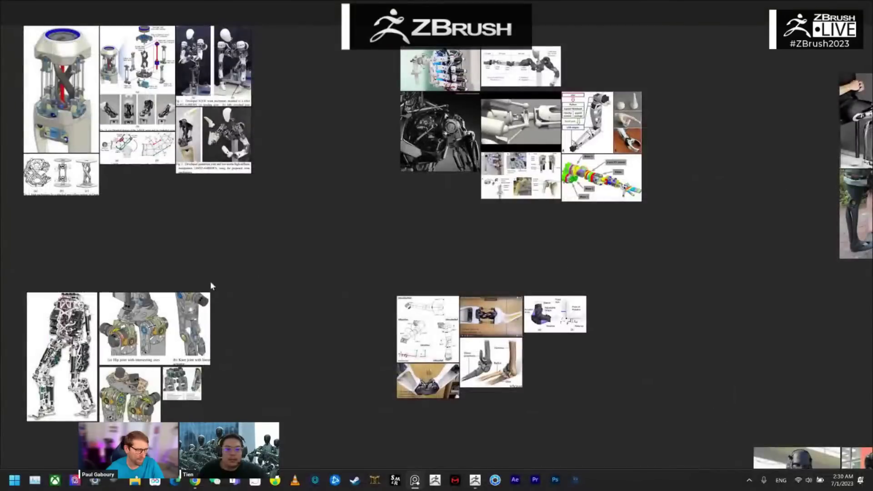
{"action": "middle_click_drag", "start_coordinate": [291, 387], "coordinate": [450, 60]}
{"action": "scroll", "coordinate": [444, 236], "scroll_direction": "up", "scroll_amount": 2}
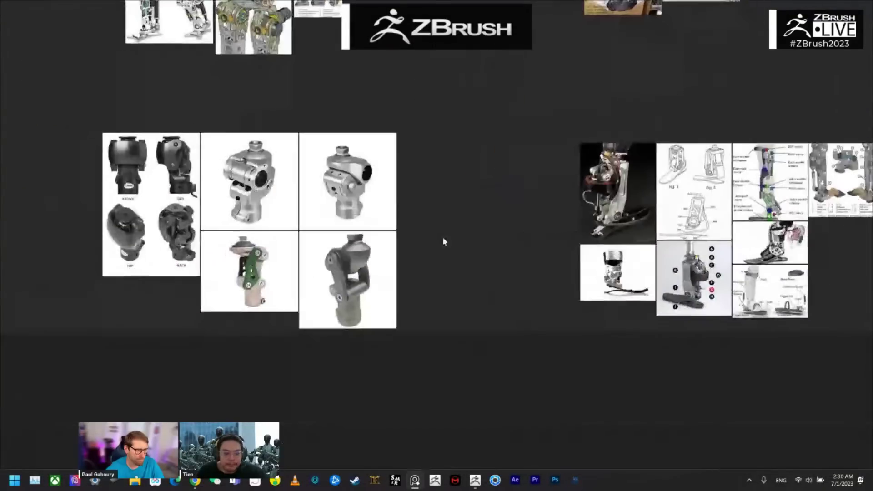
{"action": "middle_click_drag", "start_coordinate": [421, 268], "coordinate": [432, 315]}
{"action": "scroll", "coordinate": [432, 315], "scroll_direction": "up", "scroll_amount": 2}
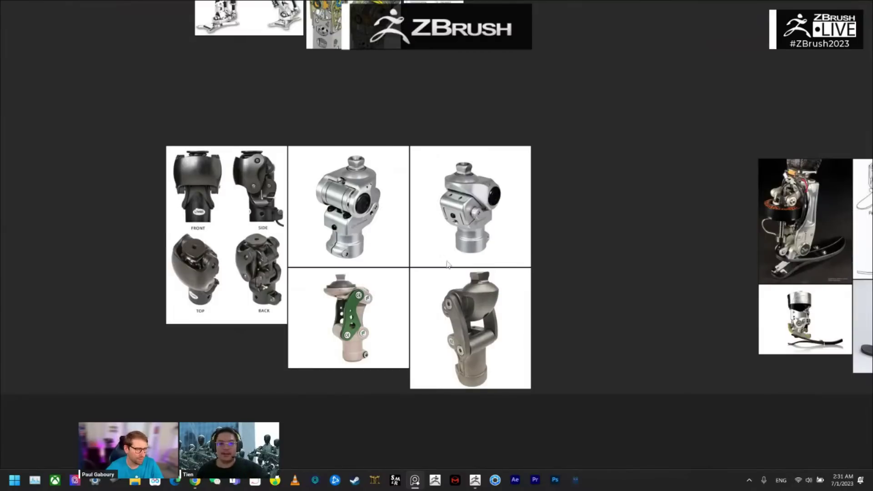
Step: Examine the prosthetic ankle and foot references and compare them with the neighbouring knee joint group
{"action": "middle_click_drag", "start_coordinate": [624, 228], "coordinate": [216, 232]}
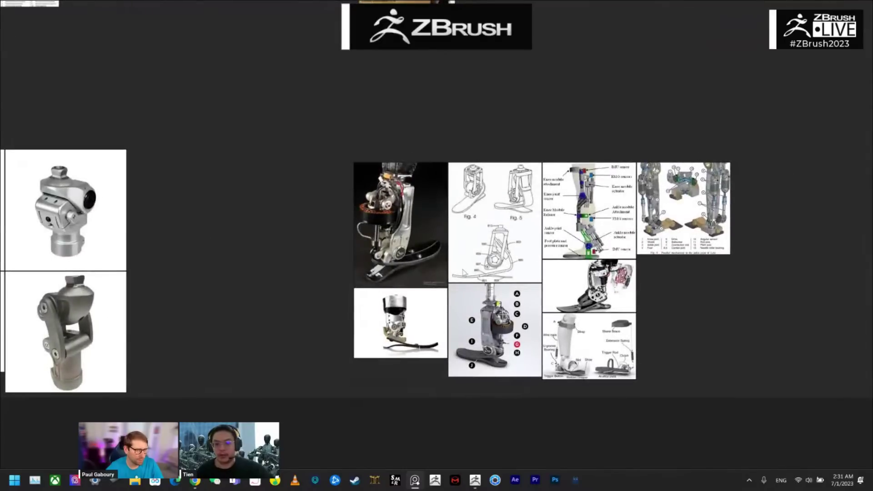
{"action": "scroll", "coordinate": [412, 284], "scroll_direction": "up", "scroll_amount": 3}
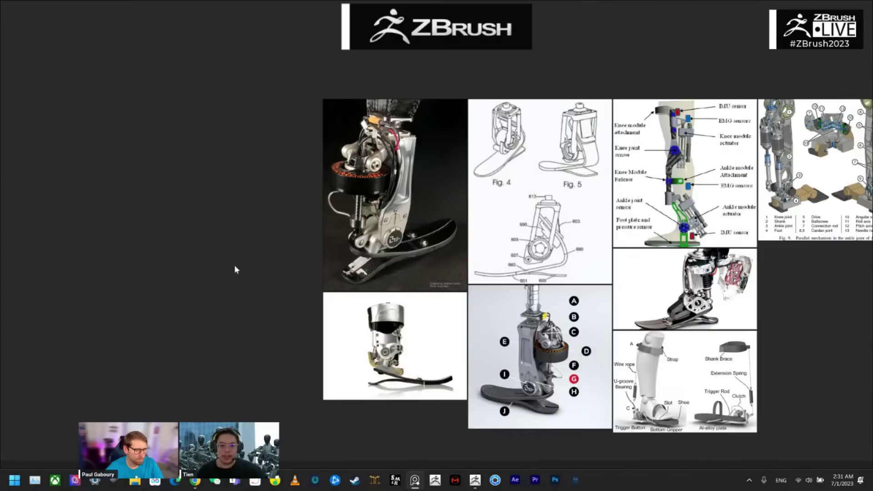
{"action": "middle_click_drag", "start_coordinate": [272, 268], "coordinate": [319, 306]}
{"action": "scroll", "coordinate": [314, 300], "scroll_direction": "down", "scroll_amount": 2}
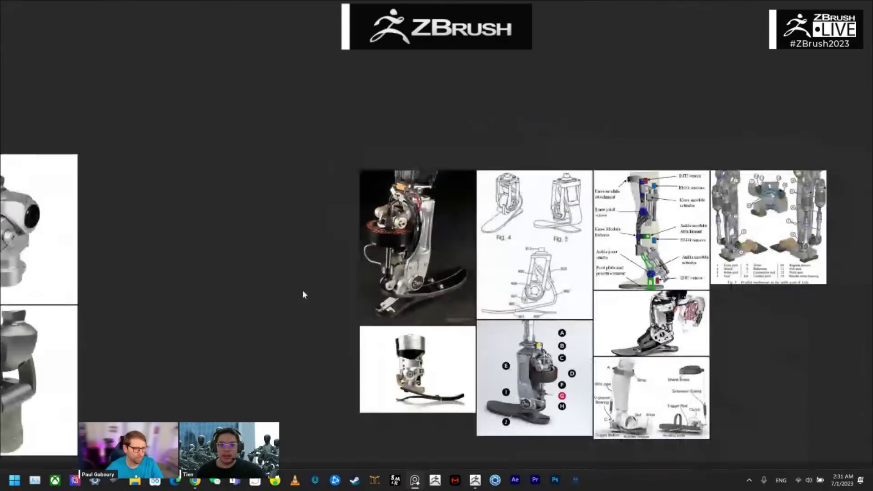
{"action": "middle_click_drag", "start_coordinate": [268, 293], "coordinate": [410, 260]}
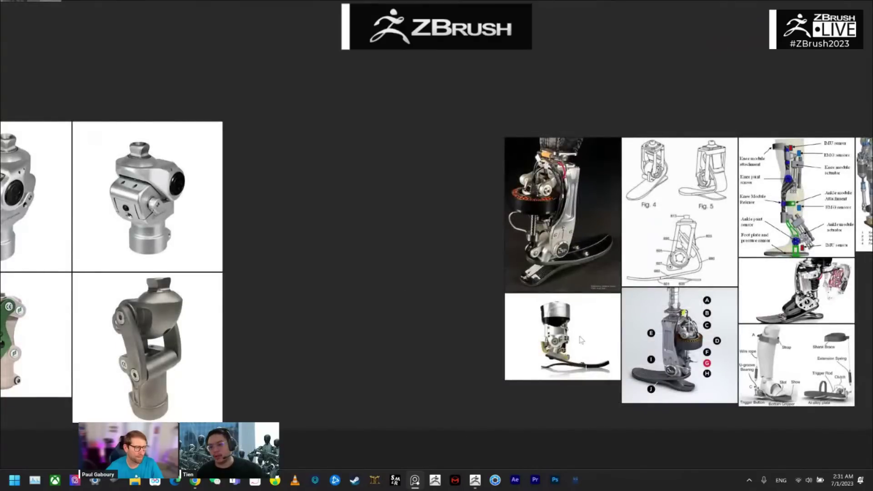
{"action": "middle_click_drag", "start_coordinate": [461, 296], "coordinate": [495, 360]}
{"action": "scroll", "coordinate": [299, 294], "scroll_direction": "down", "scroll_amount": 1}
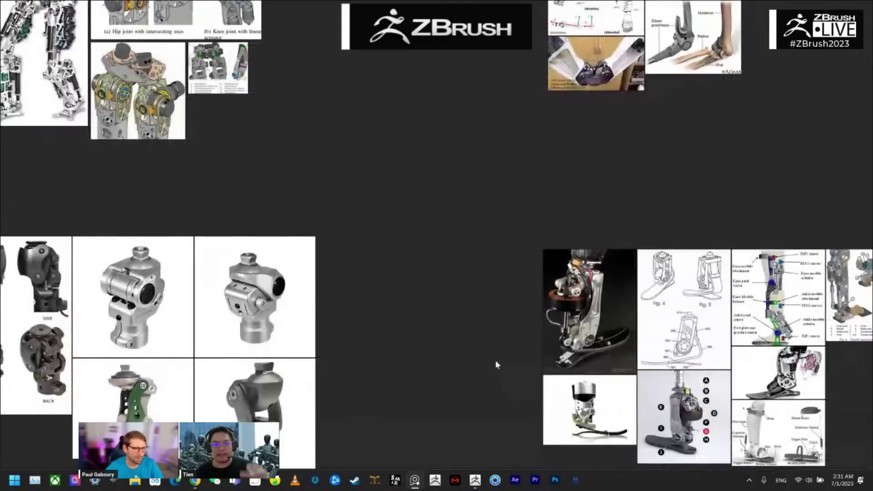
Step: Examine the references of the 3-DOF wrist and waist mechanisms and the LIMS2-AMBIDEX robot
{"action": "middle_click_drag", "start_coordinate": [386, 182], "coordinate": [495, 404]}
{"action": "scroll", "coordinate": [495, 396], "scroll_direction": "down", "scroll_amount": 2}
{"action": "middle_click_drag", "start_coordinate": [525, 354], "coordinate": [411, 316]}
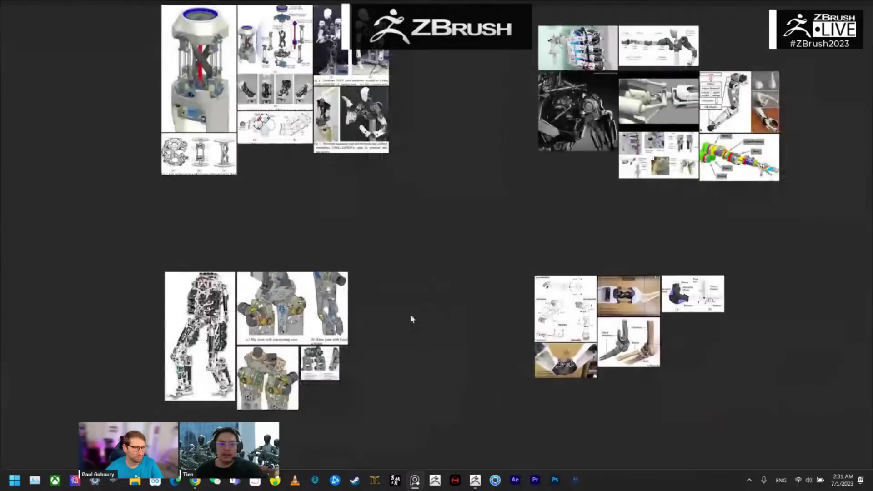
{"action": "middle_click_drag", "start_coordinate": [419, 249], "coordinate": [424, 298]}
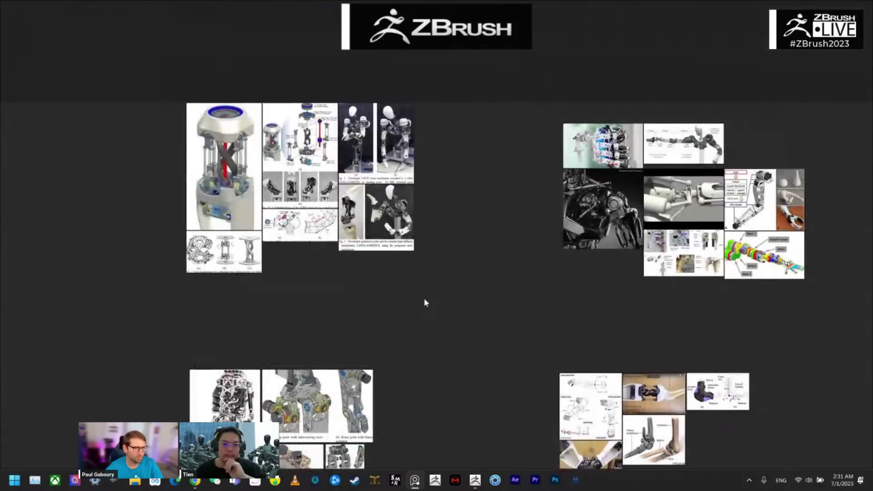
{"action": "scroll", "coordinate": [421, 273], "scroll_direction": "up", "scroll_amount": 2}
{"action": "scroll", "coordinate": [432, 261], "scroll_direction": "up", "scroll_amount": 1}
{"action": "middle_click_drag", "start_coordinate": [432, 262], "coordinate": [487, 348]}
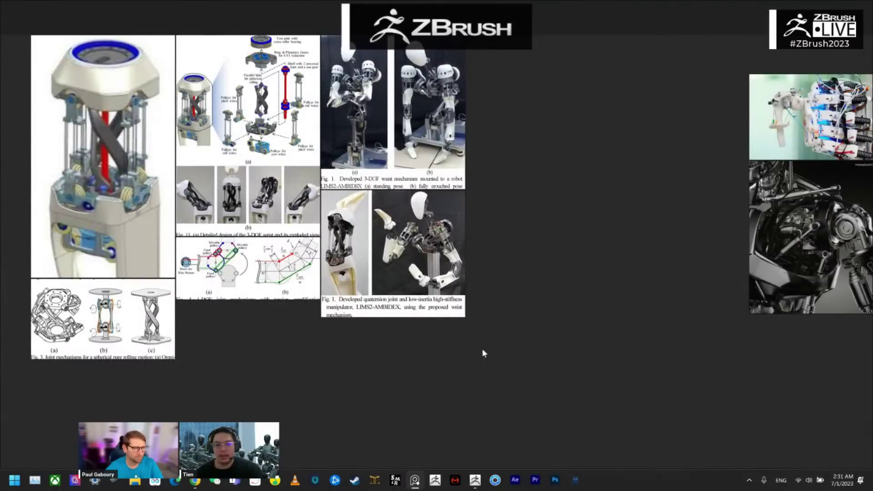
{"action": "middle_click_drag", "start_coordinate": [472, 369], "coordinate": [575, 415]}
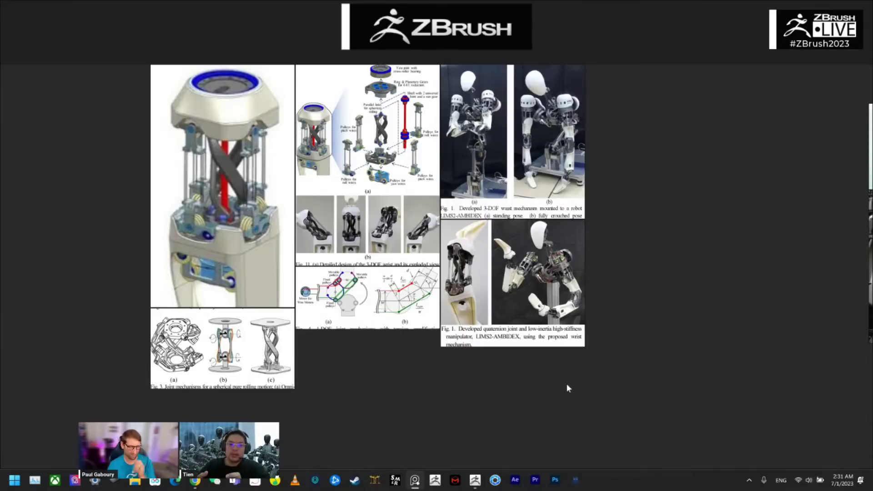
Step: Look over the humanoid leg, hip and knee mechanism references, the elbow joint group and the layout of the joint groups
{"action": "middle_click_drag", "start_coordinate": [526, 379], "coordinate": [553, 120]}
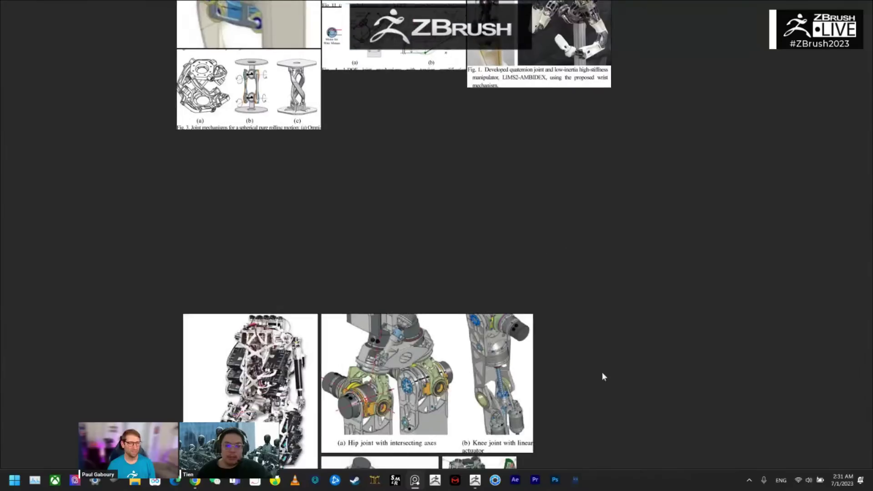
{"action": "middle_click_drag", "start_coordinate": [605, 306], "coordinate": [565, 92]}
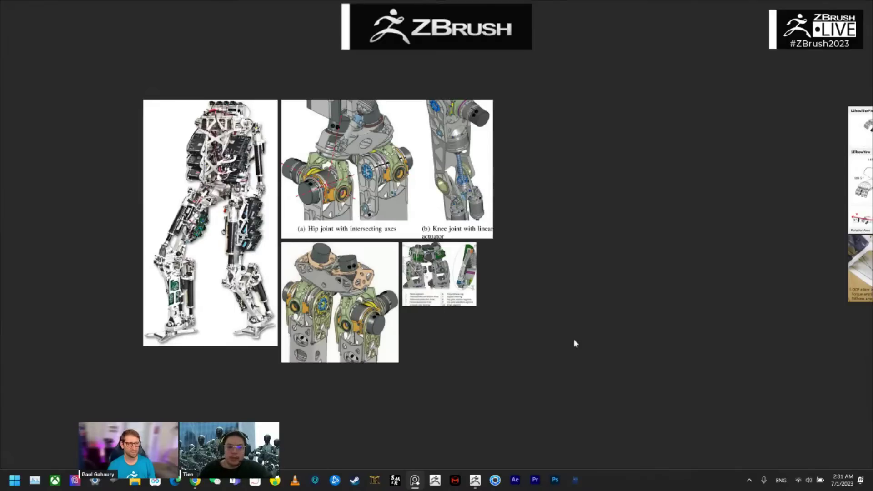
{"action": "scroll", "coordinate": [502, 339], "scroll_direction": "down", "scroll_amount": 1}
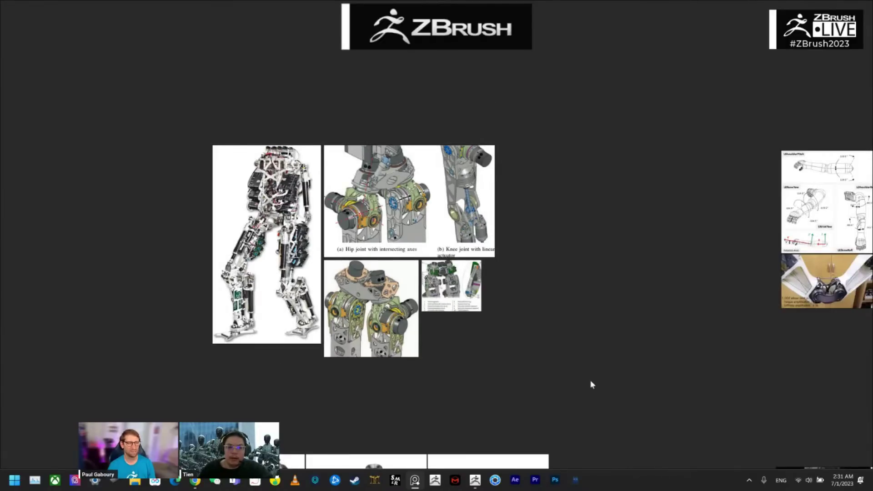
{"action": "middle_click_drag", "start_coordinate": [576, 344], "coordinate": [464, 185]}
{"action": "middle_click_drag", "start_coordinate": [506, 275], "coordinate": [354, 143]}
{"action": "mouse_move", "coordinate": [591, 108]}
{"action": "middle_mouse_down"}
{"action": "mouse_move", "coordinate": [400, 279]}
{"action": "mouse_move", "coordinate": [452, 342]}
{"action": "mouse_move", "coordinate": [569, 404]}
{"action": "mouse_move", "coordinate": [641, 390]}
{"action": "middle_mouse_up"}
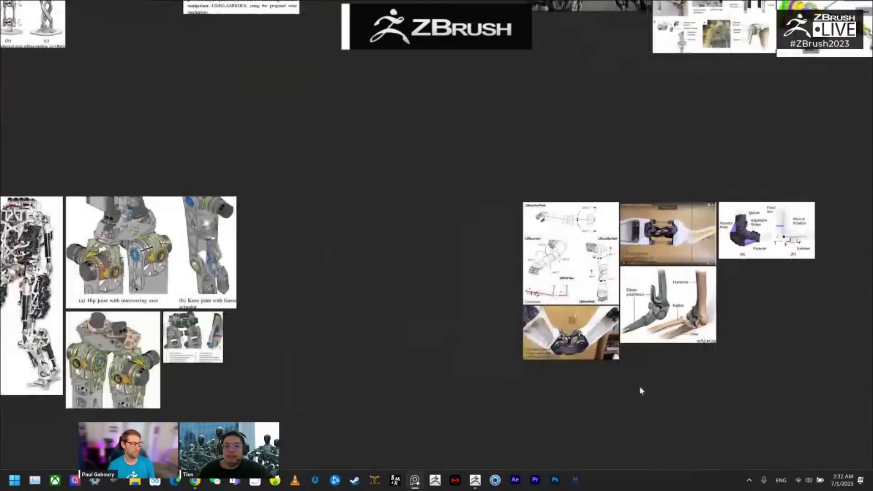
{"action": "scroll", "coordinate": [623, 394], "scroll_direction": "down", "scroll_amount": 1}
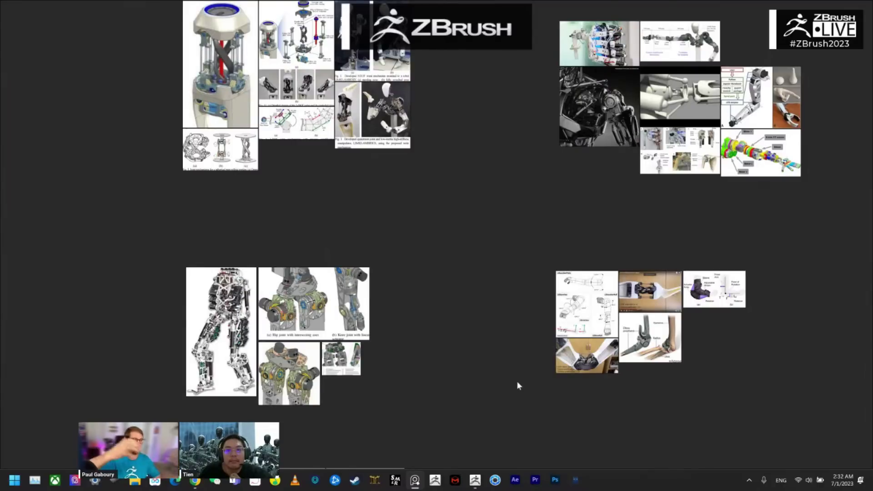
{"action": "middle_click_drag", "start_coordinate": [514, 415], "coordinate": [514, 247]}
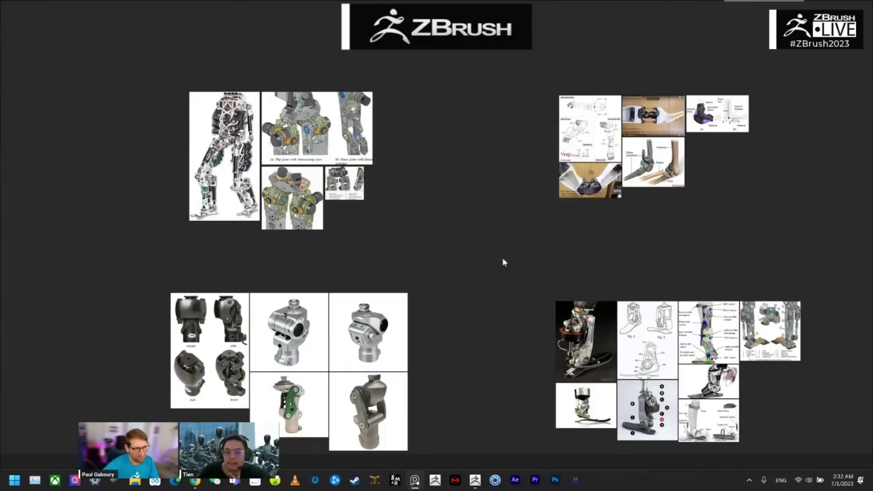
{"action": "scroll", "coordinate": [499, 299], "scroll_direction": "down", "scroll_amount": 5}
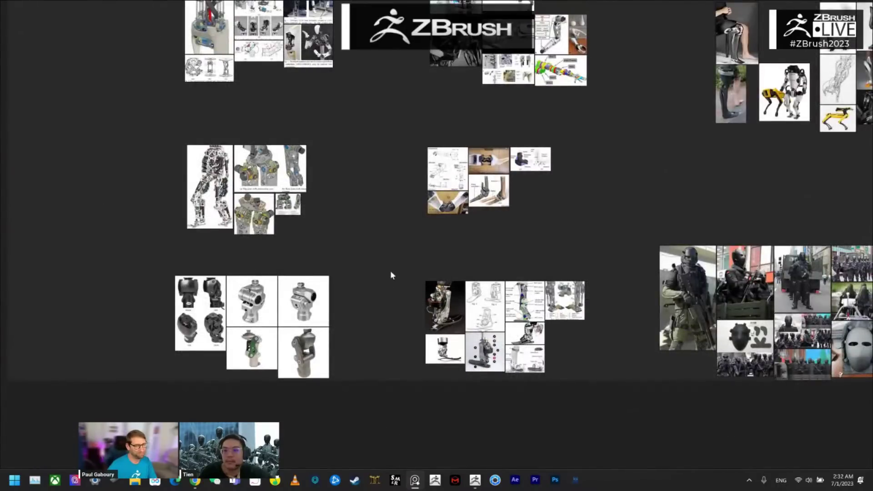
Step: Examine the prosthetic leg photos and the Boston Dynamics robot references up close
{"action": "middle_click_drag", "start_coordinate": [655, 163], "coordinate": [381, 344]}
{"action": "scroll", "coordinate": [381, 345], "scroll_direction": "up", "scroll_amount": 2}
{"action": "scroll", "coordinate": [541, 227], "scroll_direction": "up", "scroll_amount": 2}
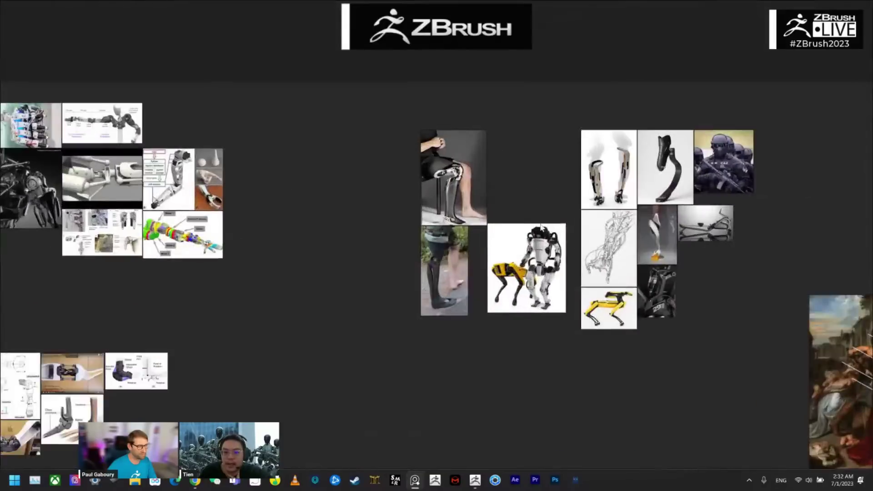
{"action": "scroll", "coordinate": [541, 226], "scroll_direction": "up", "scroll_amount": 2}
{"action": "scroll", "coordinate": [381, 305], "scroll_direction": "up", "scroll_amount": 1}
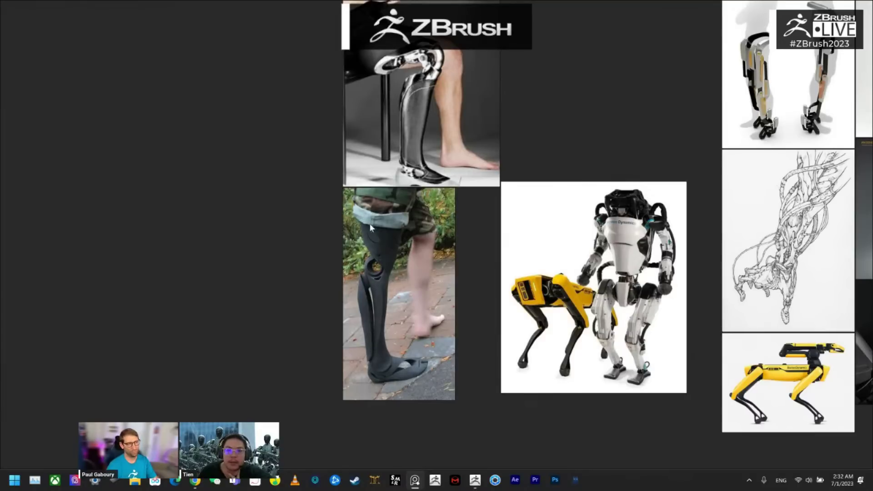
{"action": "scroll", "coordinate": [375, 285], "scroll_direction": "up", "scroll_amount": 1}
{"action": "scroll", "coordinate": [374, 282], "scroll_direction": "down", "scroll_amount": 3}
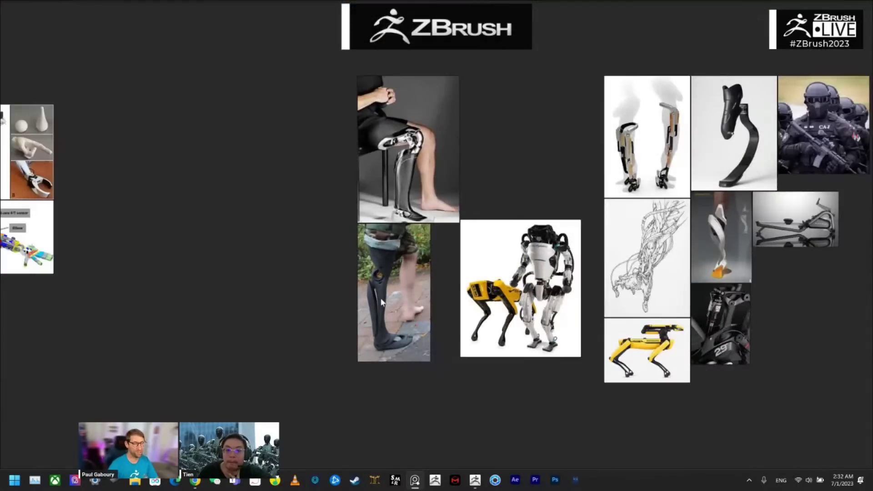
{"action": "scroll", "coordinate": [385, 316], "scroll_direction": "up", "scroll_amount": 3}
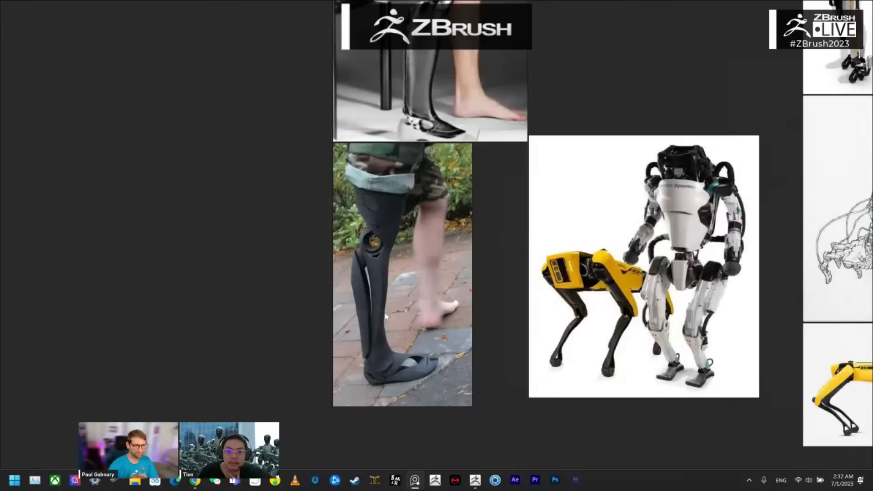
{"action": "middle_click_drag", "start_coordinate": [394, 269], "coordinate": [398, 346]}
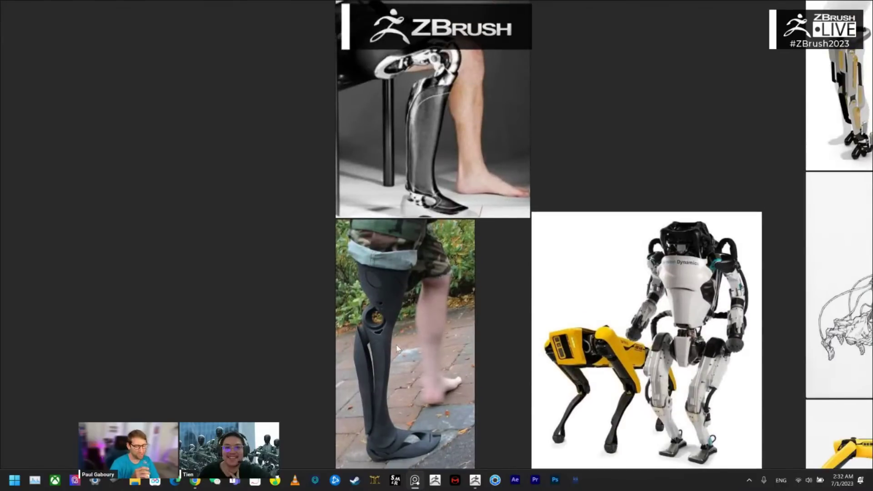
{"action": "scroll", "coordinate": [395, 339], "scroll_direction": "down", "scroll_amount": 1}
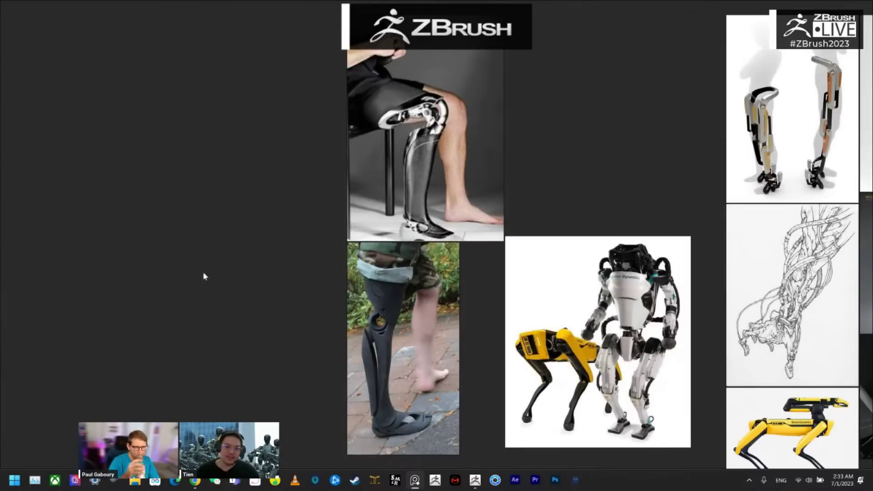
Step: Survey the reference board from the prosthetic legs across the arm, elbow, leg joint and masked soldier groups
{"action": "middle_click_drag", "start_coordinate": [204, 276], "coordinate": [390, 271]}
{"action": "scroll", "coordinate": [360, 277], "scroll_direction": "down", "scroll_amount": 3}
{"action": "middle_click_drag", "start_coordinate": [282, 286], "coordinate": [435, 271]}
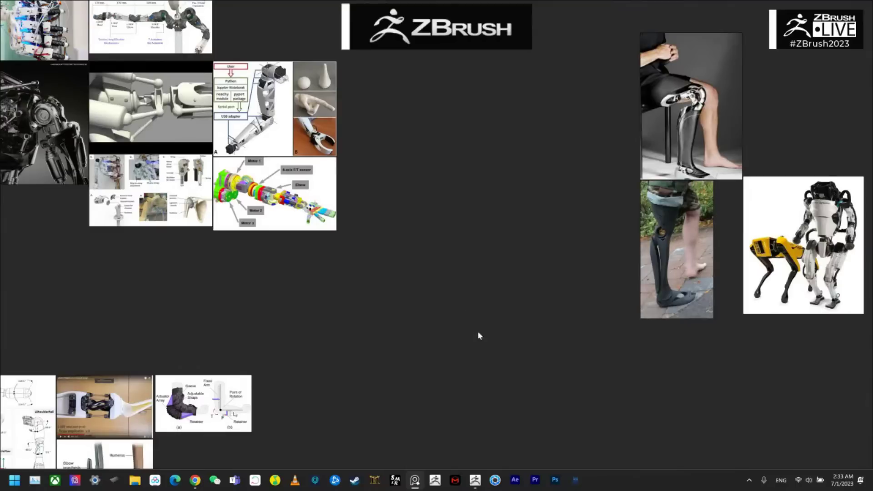
{"action": "middle_click_drag", "start_coordinate": [481, 323], "coordinate": [571, 234]}
{"action": "scroll", "coordinate": [541, 265], "scroll_direction": "down", "scroll_amount": 2}
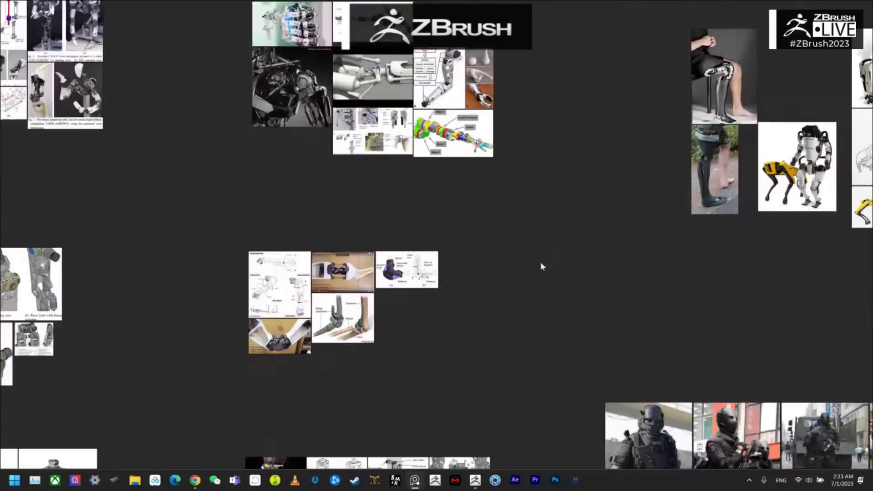
{"action": "middle_click_drag", "start_coordinate": [541, 265], "coordinate": [558, 142]}
{"action": "middle_click_drag", "start_coordinate": [546, 246], "coordinate": [685, 327]}
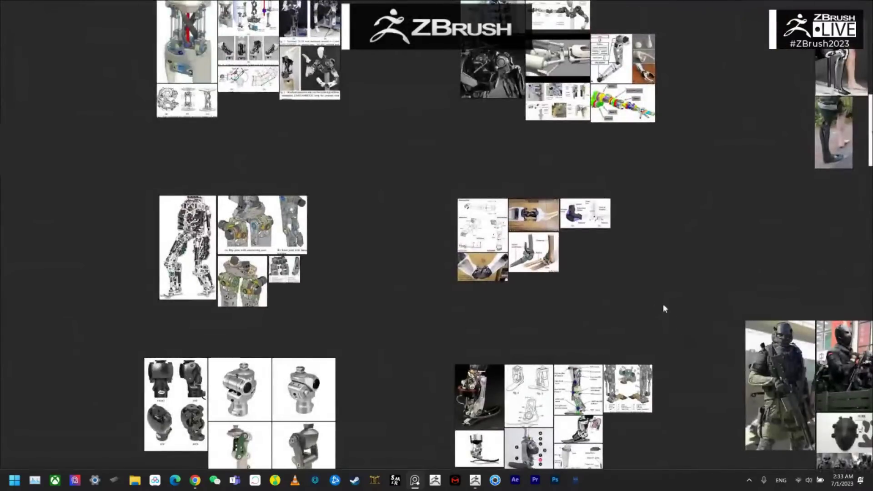
Step: Look over the leg mechanism, prosthetic and masked soldier references, then the painting and grey lattice part beside them
{"action": "middle_click_drag", "start_coordinate": [630, 300], "coordinate": [529, 261]}
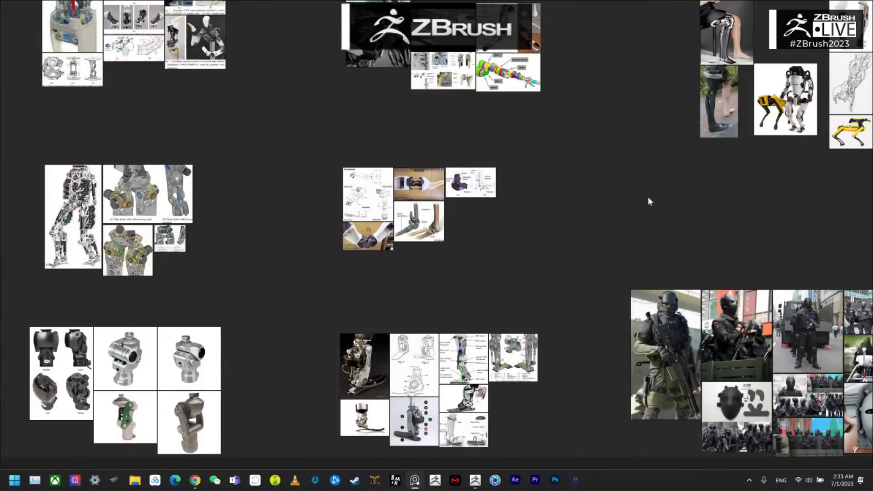
{"action": "mouse_move", "coordinate": [663, 197]}
{"action": "middle_mouse_down"}
{"action": "mouse_move", "coordinate": [148, 200]}
{"action": "mouse_move", "coordinate": [103, 244]}
{"action": "middle_mouse_up"}
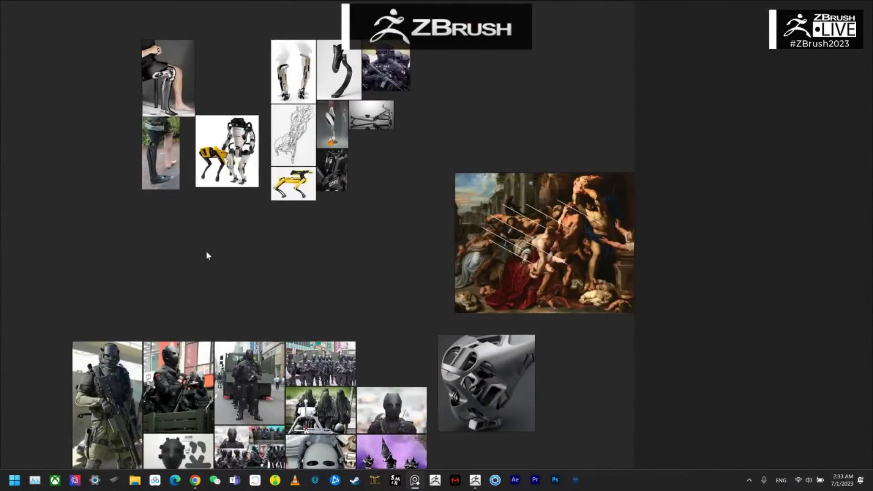
{"action": "middle_click_drag", "start_coordinate": [206, 252], "coordinate": [331, 237]}
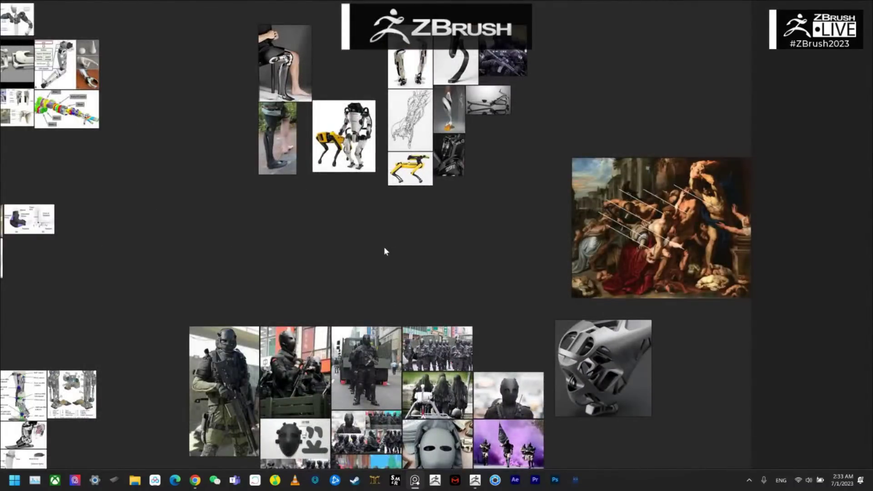
Step: Switch to ZBrush and inspect the bolted knee joint from above, from the side and close up
{"action": "key", "text": "alt+Tab"}
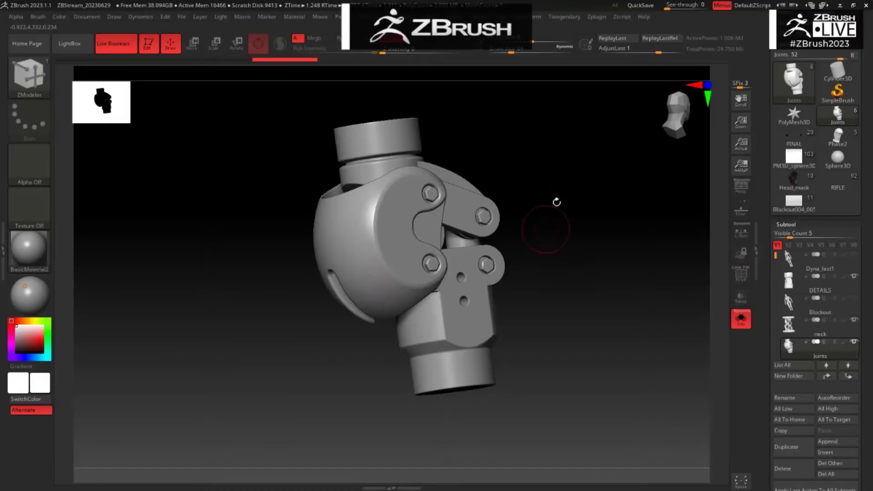
{"action": "left_click_drag", "start_coordinate": [593, 273], "coordinate": [568, 333]}
{"action": "key", "text": "shift+f"}
{"action": "key", "text": "shift+f"}
{"action": "left_click_drag", "start_coordinate": [522, 194], "coordinate": [520, 271]}
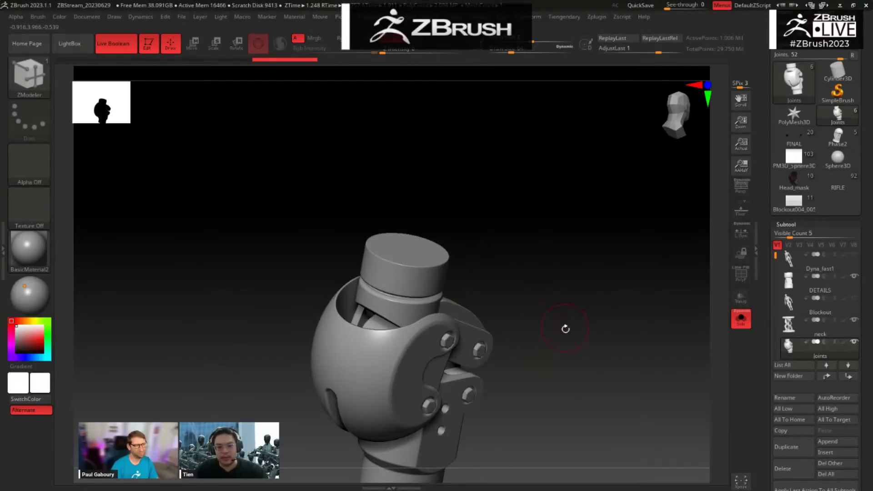
{"action": "left_click_drag", "start_coordinate": [559, 377], "coordinate": [442, 298]}
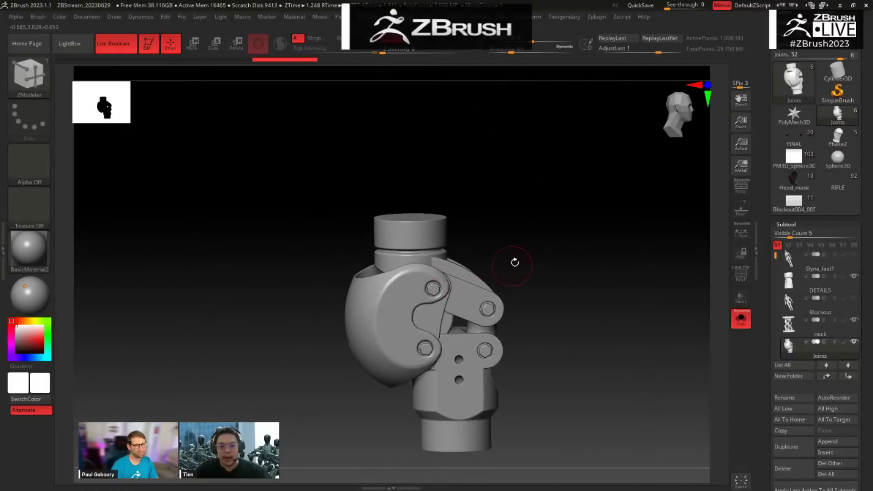
{"action": "left_click_drag", "start_coordinate": [515, 261], "coordinate": [501, 249], "text": "alt"}
{"action": "left_click_drag", "start_coordinate": [504, 366], "coordinate": [487, 259], "text": "alt"}
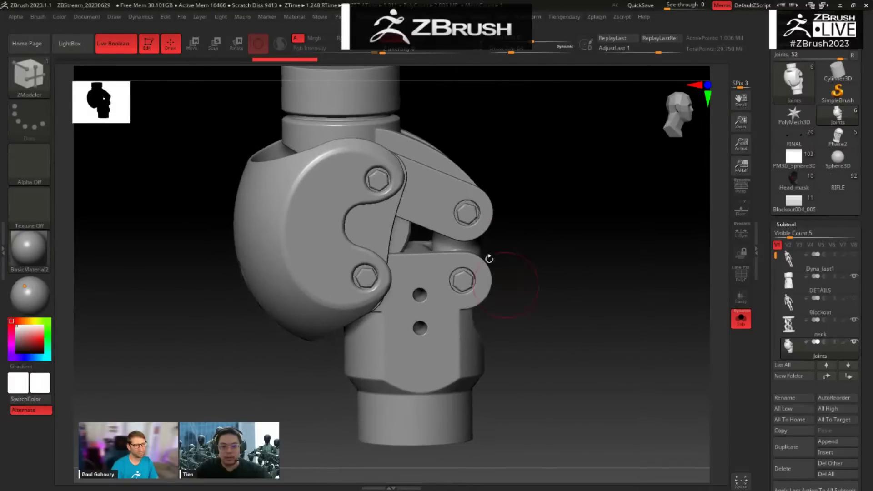
Step: Reduce the draw size slightly and bring the whole bolted joint into view alongside the subtool list
{"action": "key", "text": "space"}
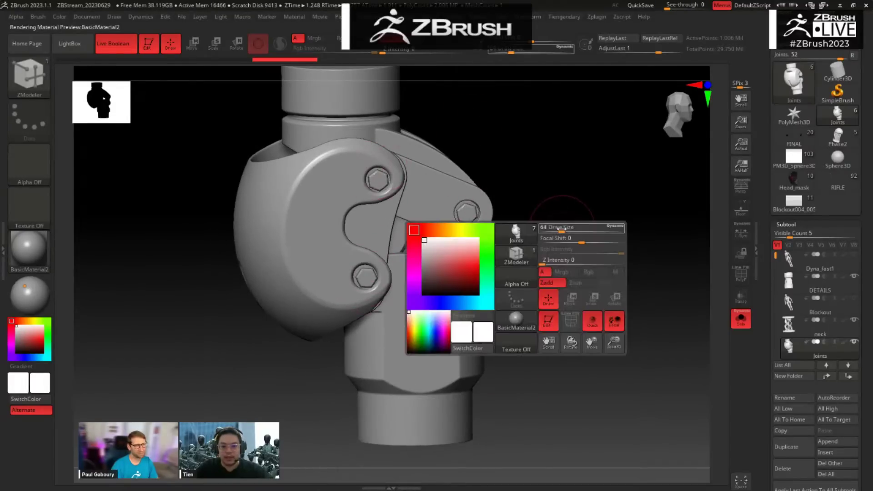
{"action": "left_click_drag", "start_coordinate": [563, 228], "coordinate": [555, 228]}
{"action": "mouse_move", "coordinate": [578, 294]}
{"action": "left_mouse_down", "text": "alt"}
{"action": "mouse_move", "coordinate": [530, 189]}
{"action": "mouse_move", "coordinate": [571, 337]}
{"action": "left_mouse_up", "text": "alt"}
{"action": "left_click_drag", "start_coordinate": [764, 214], "coordinate": [766, 231]}
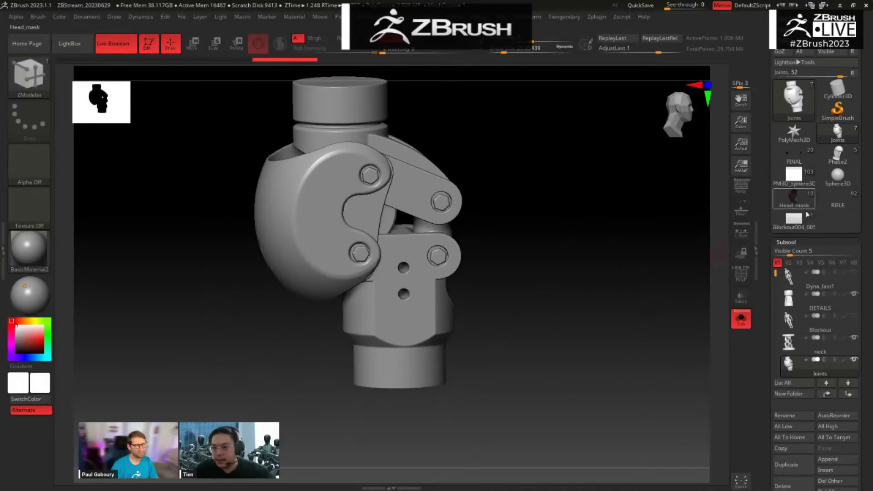
{"action": "left_click_drag", "start_coordinate": [776, 284], "coordinate": [771, 297]}
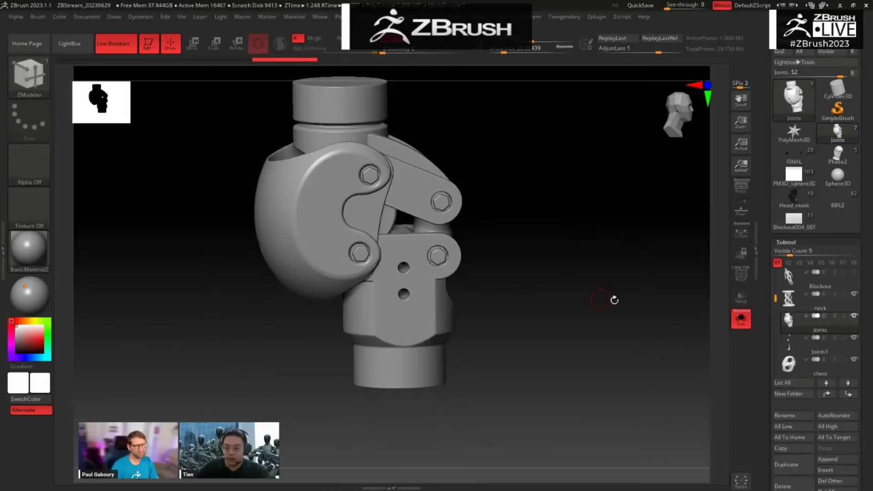
Step: Load the PM3D_Sphere3D1 tool and leave its isolated block to show the full robot
{"action": "mouse_move", "coordinate": [804, 226]}
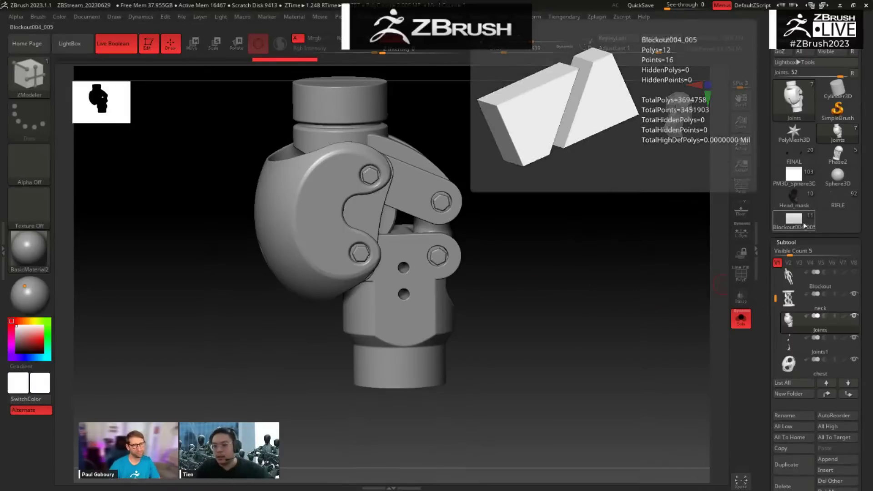
{"action": "left_click", "coordinate": [795, 175]}
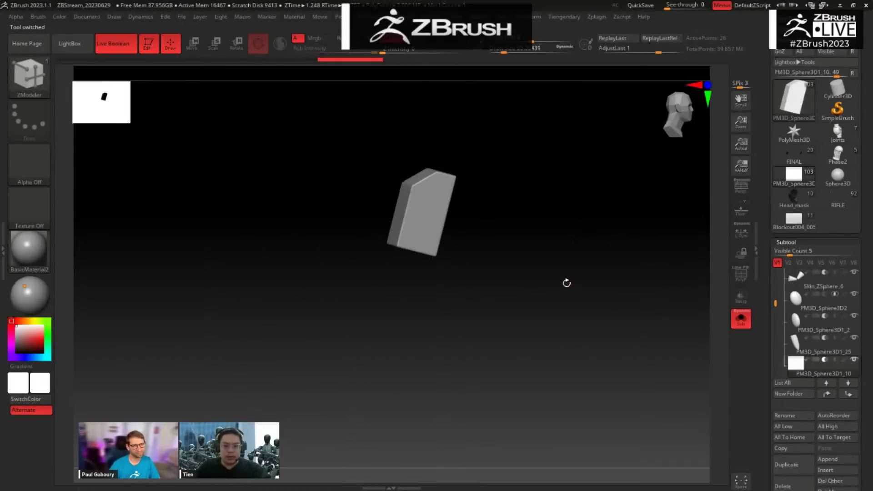
{"action": "key", "text": "ctrl+d"}
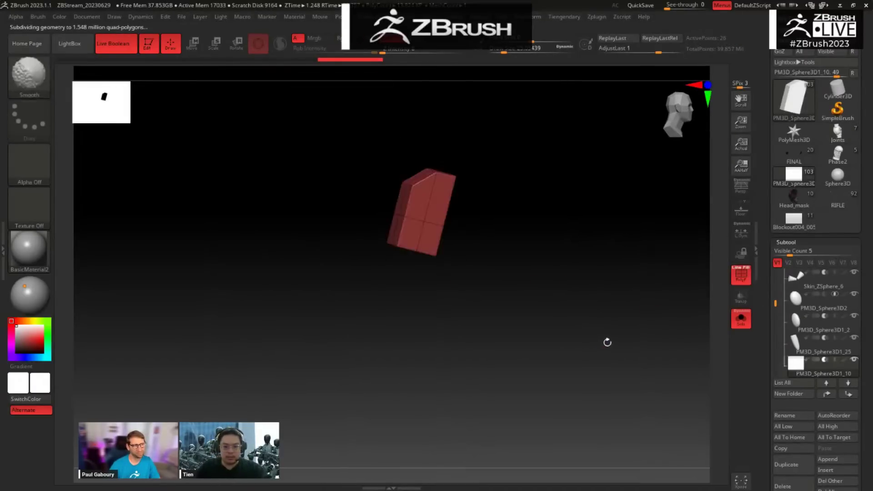
{"action": "left_click_drag", "start_coordinate": [572, 357], "coordinate": [617, 202], "text": "alt"}
Step: Make the Detail_R subtool visible and hide the Phase1_result subtool
{"action": "left_click_drag", "start_coordinate": [778, 301], "coordinate": [776, 273]}
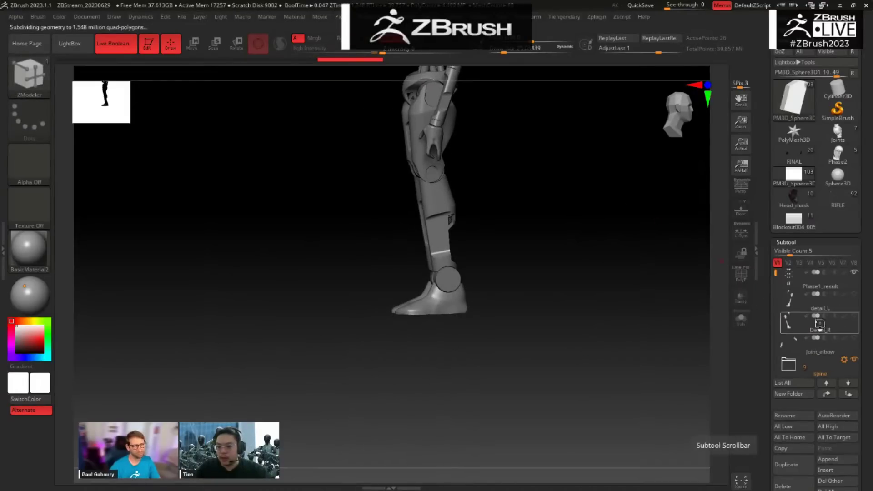
{"action": "mouse_move", "coordinate": [831, 329]}
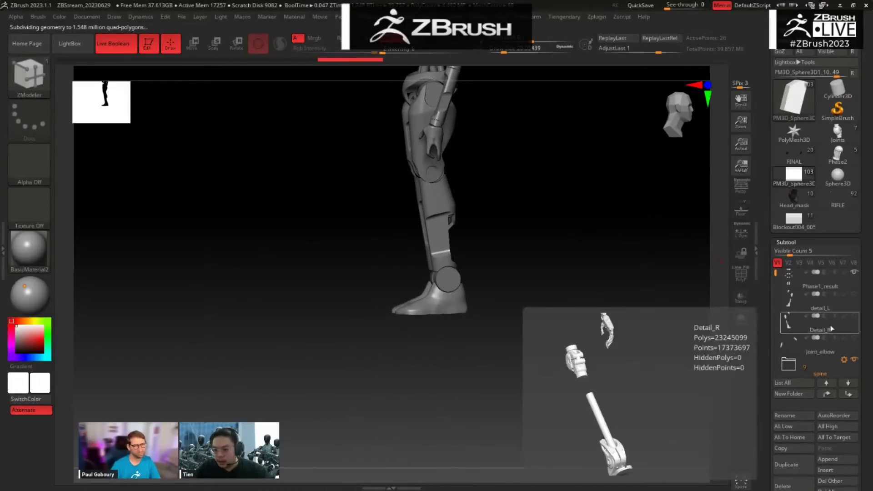
{"action": "left_click", "coordinate": [853, 317]}
{"action": "left_click", "coordinate": [854, 271]}
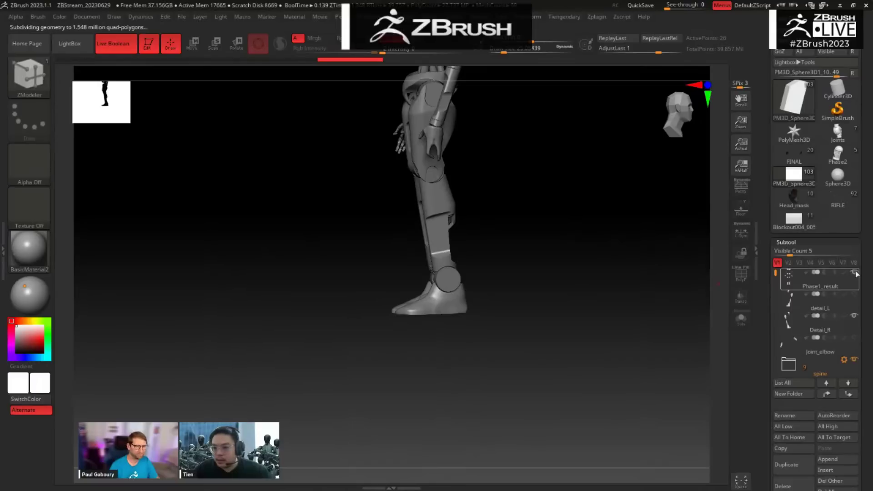
Step: Select the Skin_ZSphere_14 cylinder cutter at the detailed ankle of the lower leg and display its polyframe
{"action": "left_click_drag", "start_coordinate": [516, 283], "coordinate": [538, 349]}
{"action": "left_click_drag", "start_coordinate": [571, 190], "coordinate": [504, 269]}
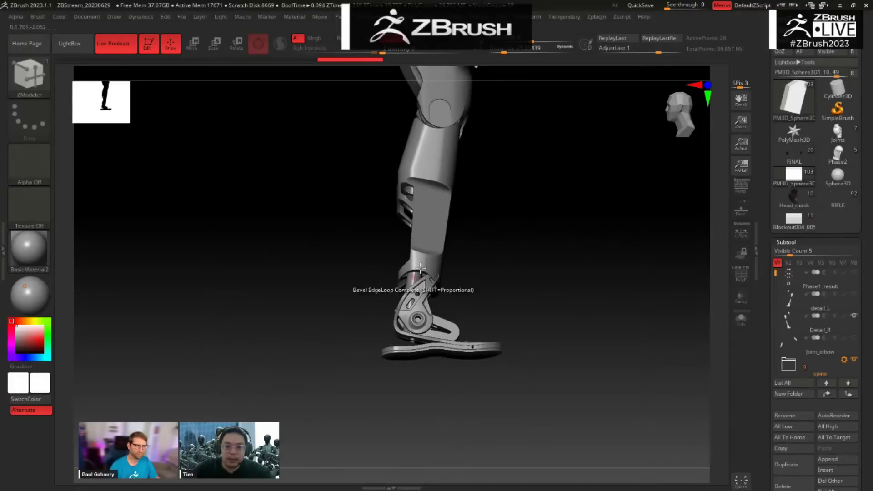
{"action": "left_click_drag", "start_coordinate": [551, 252], "coordinate": [290, 237]}
{"action": "left_click", "coordinate": [290, 237], "text": "alt"}
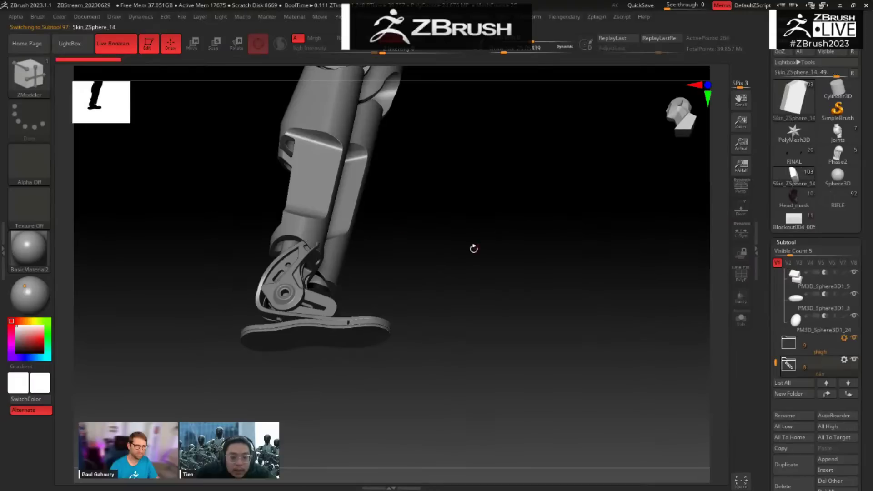
{"action": "key", "text": "shift+f"}
{"action": "left_click_drag", "start_coordinate": [476, 277], "coordinate": [474, 262], "text": "shift"}
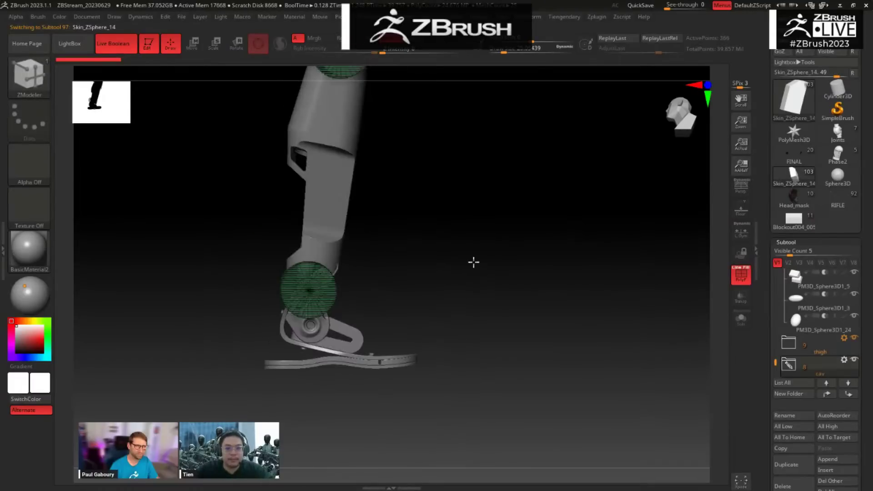
{"action": "left_click_drag", "start_coordinate": [476, 336], "coordinate": [500, 468], "text": "alt"}
{"action": "left_click_drag", "start_coordinate": [466, 280], "coordinate": [471, 261]}
Step: Isolate the ankle's cylinder cutter and frame it in the view
{"action": "key", "text": "alt+s"}
{"action": "left_click_drag", "start_coordinate": [413, 121], "coordinate": [155, 306], "text": "ctrl+alt+shift"}
{"action": "key", "text": "2"}
{"action": "left_click", "coordinate": [482, 211]}
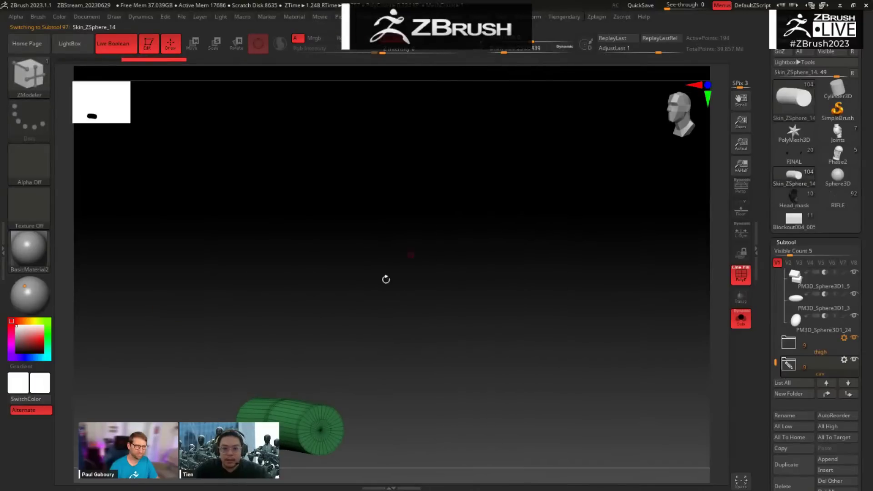
{"action": "left_click_drag", "start_coordinate": [442, 281], "coordinate": [479, 314], "text": "alt"}
{"action": "key", "text": "f"}
Step: Activate the Move gizmo at the middle of the isolated cylinder and view the cylinder lengthwise
{"action": "key", "text": "w"}
{"action": "left_click_drag", "start_coordinate": [444, 253], "coordinate": [535, 304], "text": "alt"}
{"action": "left_click", "coordinate": [402, 122]}
{"action": "left_click_drag", "start_coordinate": [535, 304], "coordinate": [510, 288], "text": "alt"}
{"action": "left_click_drag", "start_coordinate": [567, 252], "coordinate": [499, 301]}
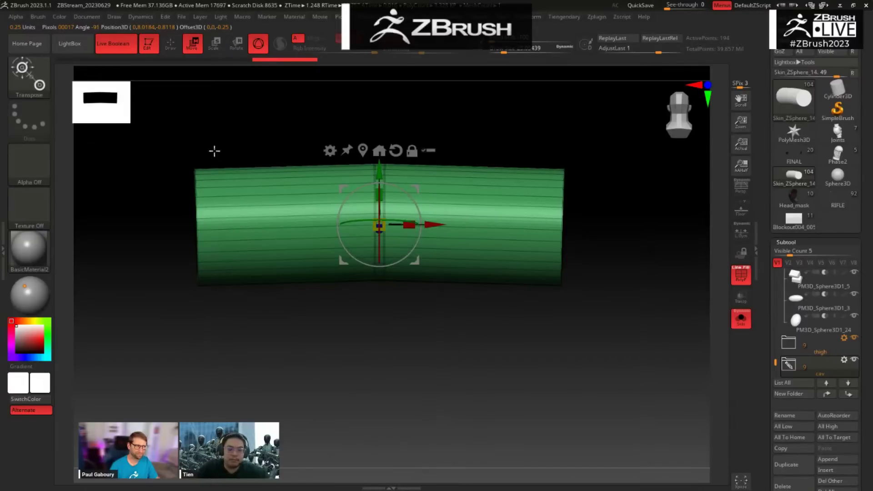
Step: Relocate the gizmo to the centre of the cylinder's end cap
{"action": "left_click_drag", "start_coordinate": [179, 303], "coordinate": [233, 253]}
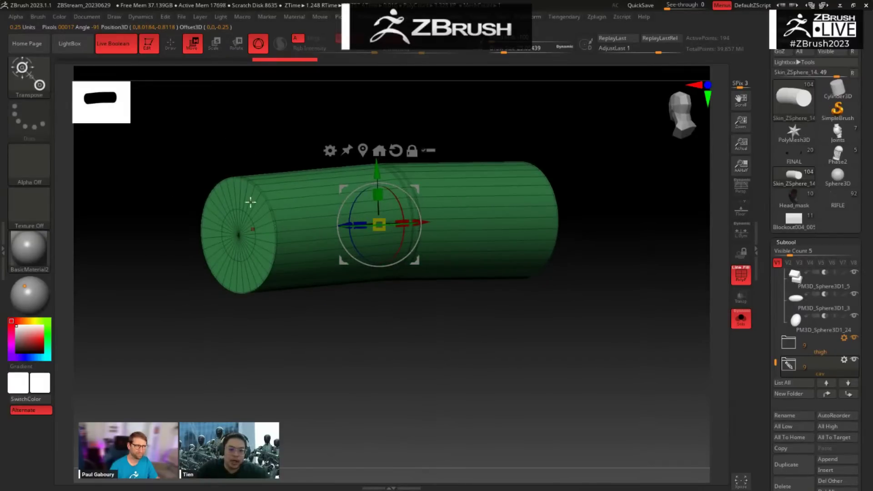
{"action": "left_click_drag", "start_coordinate": [298, 343], "coordinate": [404, 400]}
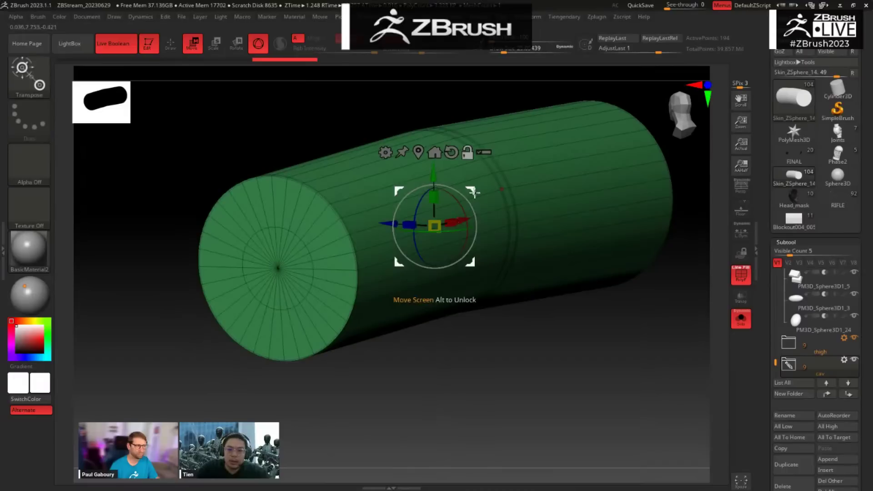
{"action": "left_click_drag", "start_coordinate": [474, 193], "coordinate": [537, 285], "text": "alt"}
{"action": "left_click", "coordinate": [275, 265], "text": "alt"}
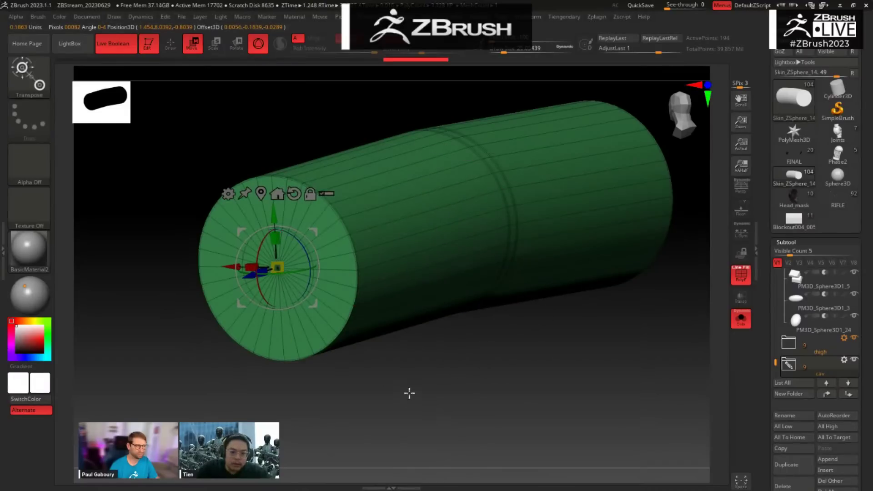
{"action": "left_click_drag", "start_coordinate": [409, 393], "coordinate": [405, 386]}
Step: Bring back the full leg without polyframe and adjust the cylinder cutter to reshape its live Boolean cut above the ankle
{"action": "key", "text": "shift+s"}
{"action": "mouse_move", "coordinate": [619, 421]}
{"action": "left_mouse_down"}
{"action": "mouse_move", "coordinate": [640, 420]}
{"action": "mouse_move", "coordinate": [626, 413]}
{"action": "left_mouse_up"}
{"action": "key", "text": "shift+f"}
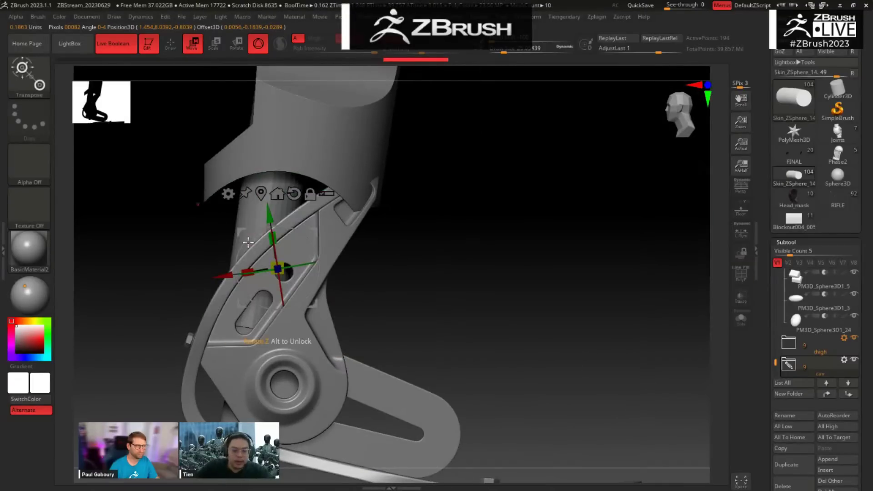
{"action": "left_click_drag", "start_coordinate": [248, 241], "coordinate": [326, 170], "text": "alt"}
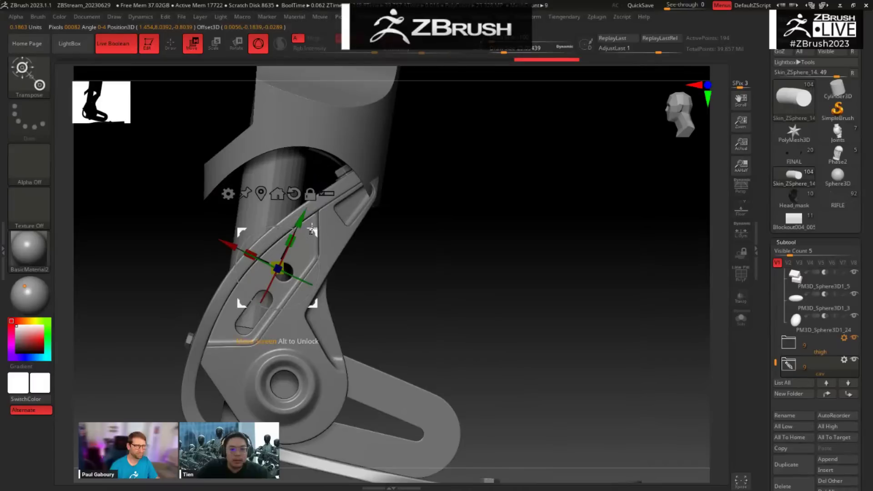
{"action": "left_click_drag", "start_coordinate": [315, 232], "coordinate": [414, 196]}
{"action": "left_click_drag", "start_coordinate": [390, 248], "coordinate": [370, 257]}
Step: Select the PM3D_Cube3D3 block at the ankle, isolate it with polyframe displayed and bring it into view
{"action": "left_click_drag", "start_coordinate": [461, 243], "coordinate": [520, 144]}
{"action": "left_click_drag", "start_coordinate": [278, 338], "coordinate": [347, 271], "text": "alt"}
{"action": "left_click_drag", "start_coordinate": [384, 302], "coordinate": [281, 252]}
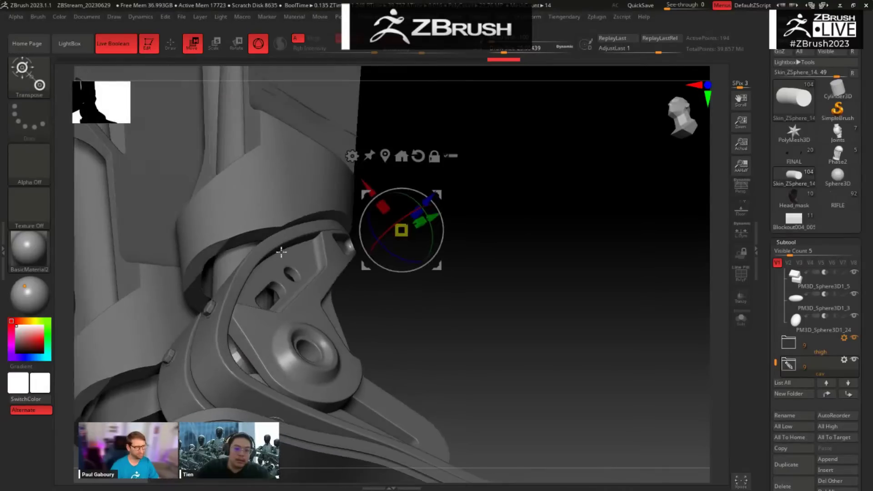
{"action": "left_click", "coordinate": [258, 237], "text": "alt"}
{"action": "key", "text": "alt+s"}
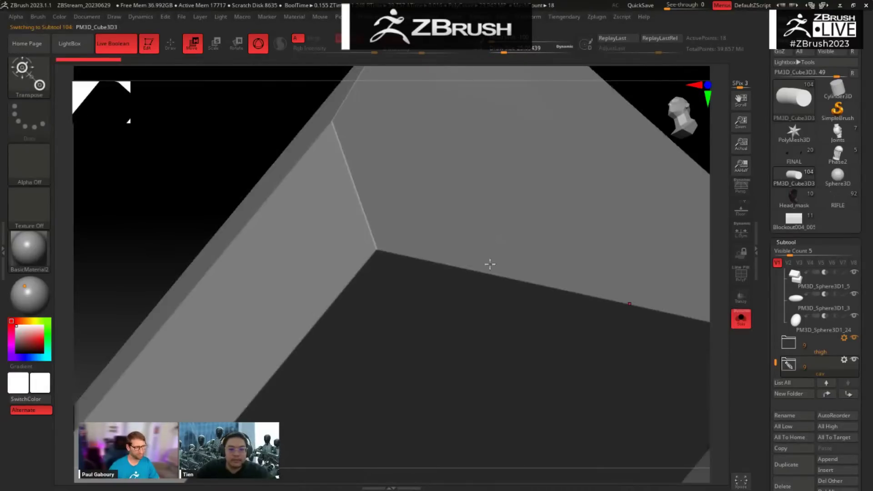
{"action": "key", "text": "shift+f"}
{"action": "left_click_drag", "start_coordinate": [230, 183], "coordinate": [371, 172], "text": "alt"}
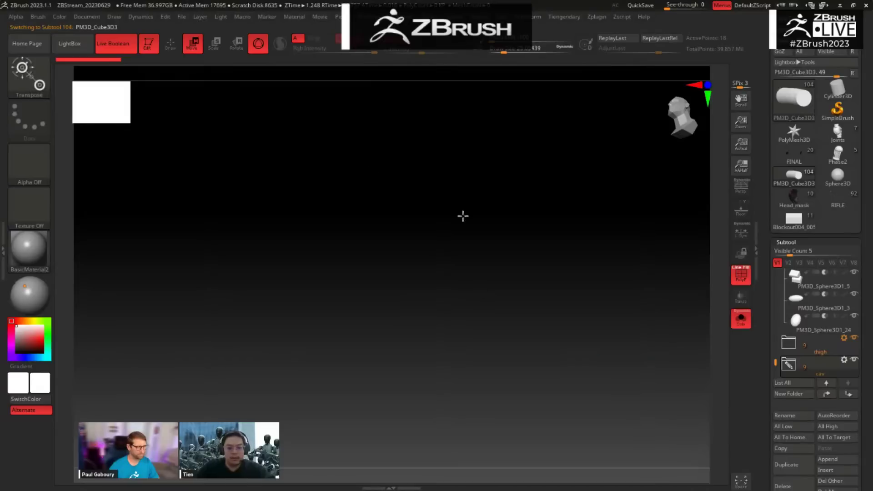
{"action": "left_click_drag", "start_coordinate": [463, 216], "coordinate": [568, 442], "text": "alt"}
{"action": "left_click_drag", "start_coordinate": [571, 210], "coordinate": [576, 442], "text": "alt"}
{"action": "left_click", "coordinate": [445, 234]}
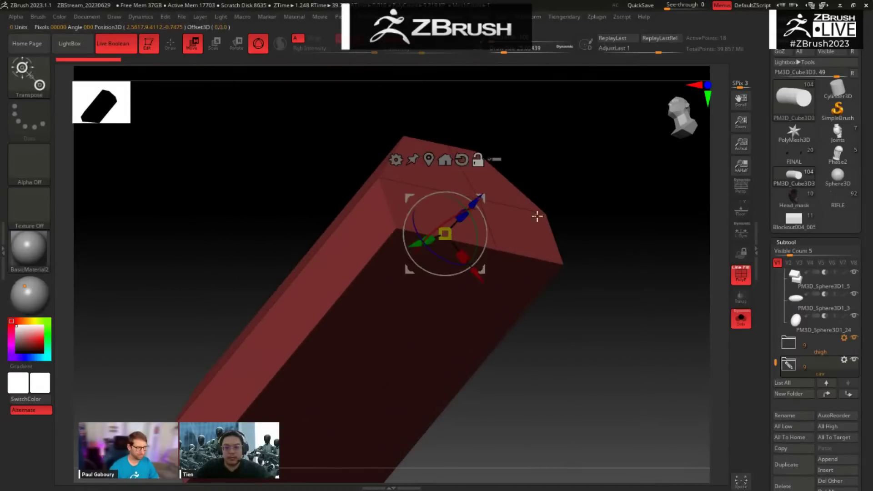
Step: Turn off the polyframe and isolation to show the lower leg and foot again
{"action": "left_click_drag", "start_coordinate": [642, 266], "coordinate": [597, 209], "text": "alt"}
{"action": "left_click_drag", "start_coordinate": [597, 209], "coordinate": [591, 267]}
{"action": "key", "text": "shift+f"}
{"action": "key", "text": "alt+s"}
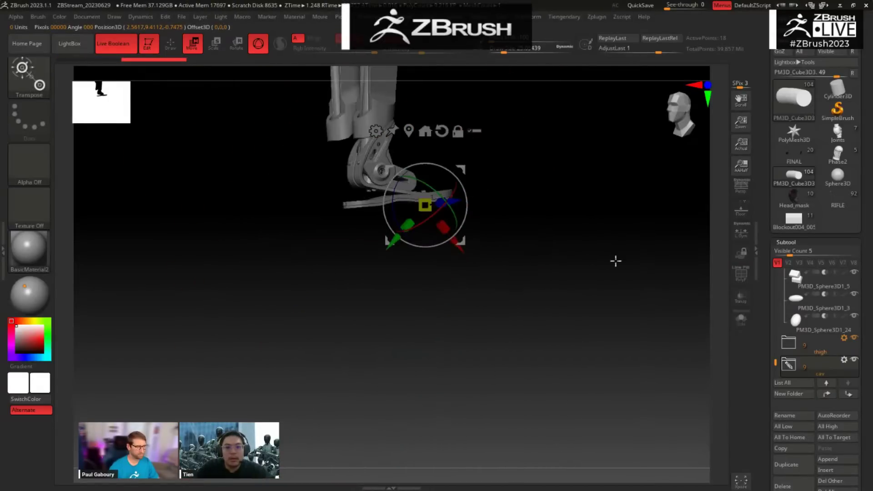
{"action": "left_click_drag", "start_coordinate": [776, 362], "coordinate": [776, 357]}
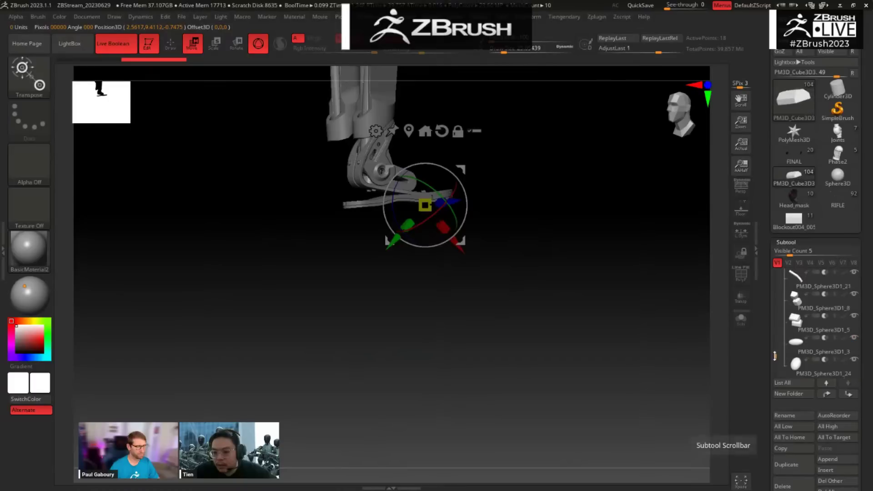
{"action": "left_click_drag", "start_coordinate": [765, 402], "coordinate": [765, 382]}
{"action": "left_click_drag", "start_coordinate": [594, 285], "coordinate": [600, 263]}
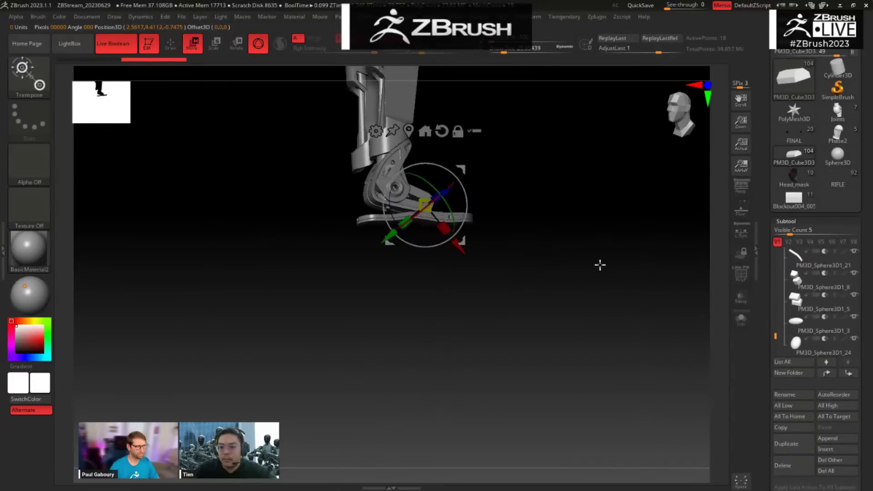
{"action": "left_click", "coordinate": [788, 470]}
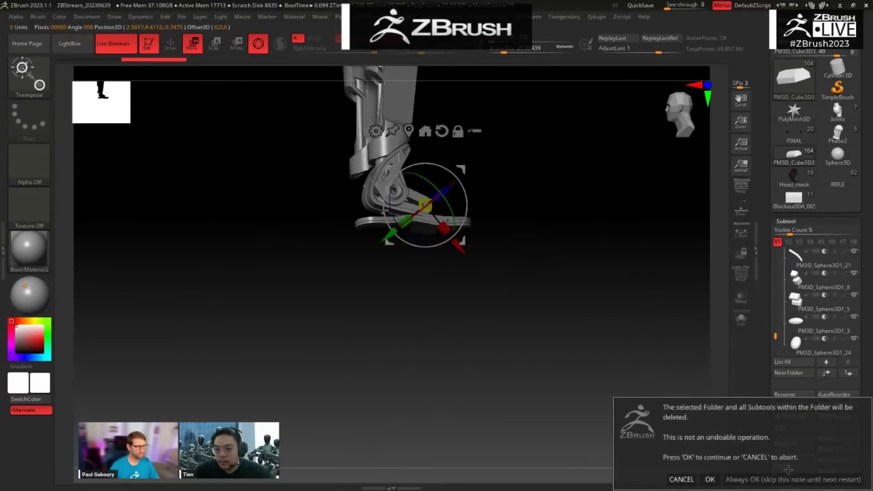
{"action": "left_click", "coordinate": [677, 477]}
{"action": "left_click_drag", "start_coordinate": [565, 341], "coordinate": [715, 296]}
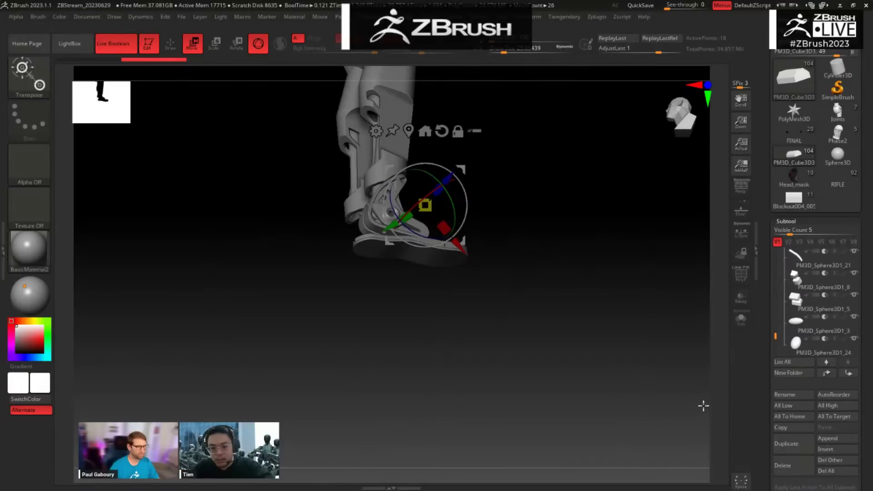
Step: Step between the PM3D_Cube3D2 and PM3D_Cube3D3 blocks, then view PM3D_Cube3D3 in isolation and from the side
{"action": "key", "text": "Up"}
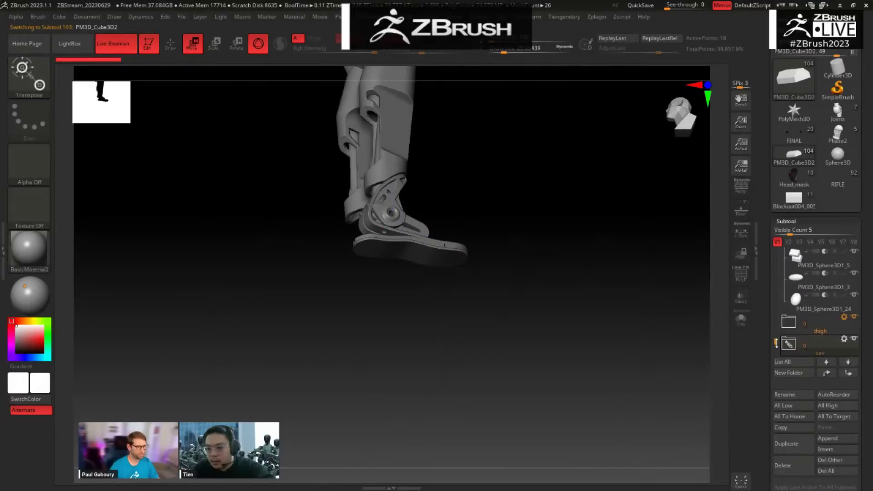
{"action": "left_click_drag", "start_coordinate": [776, 343], "coordinate": [776, 347]}
{"action": "left_click", "coordinate": [790, 301]}
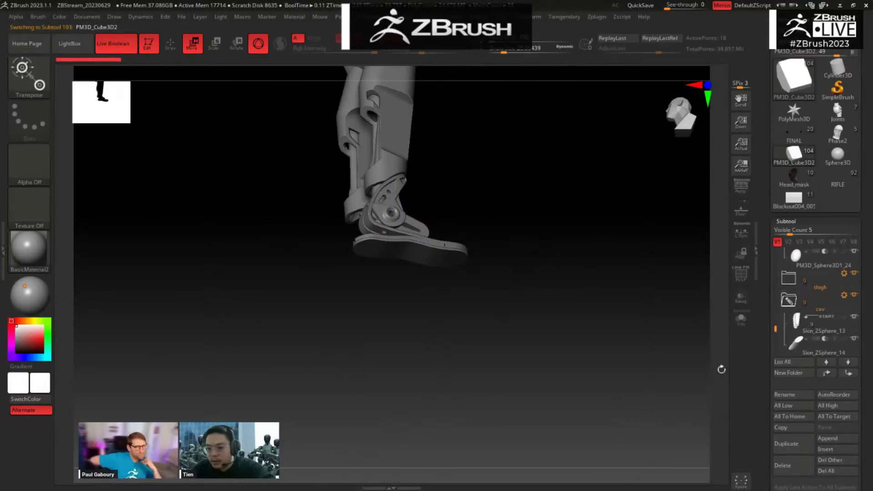
{"action": "key", "text": "Down"}
{"action": "key", "text": "alt+s"}
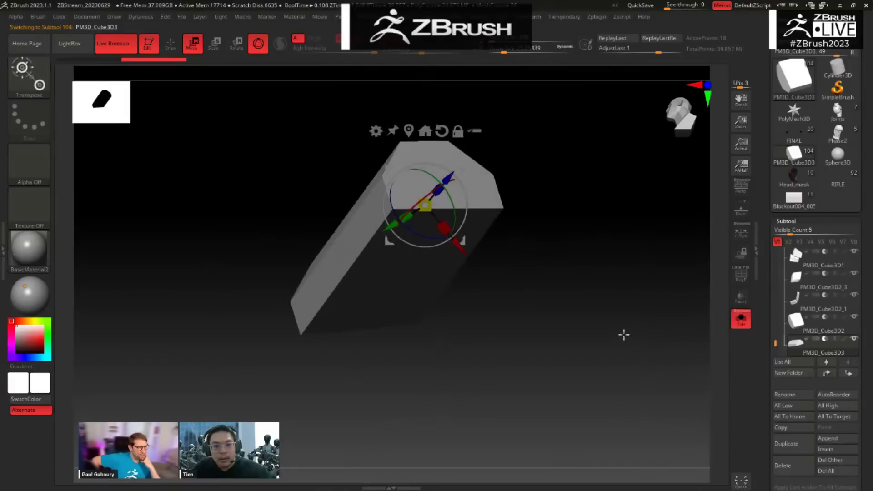
{"action": "left_click_drag", "start_coordinate": [624, 334], "coordinate": [633, 365]}
{"action": "key", "text": "alt+s"}
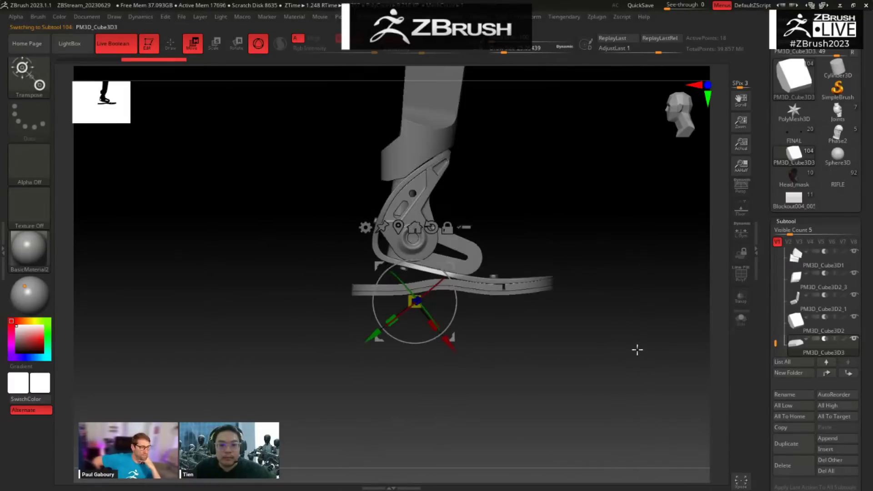
Step: Display the polyframe and delete the PM3D_Cube3D3 block around the foot
{"action": "key", "text": "shift+f"}
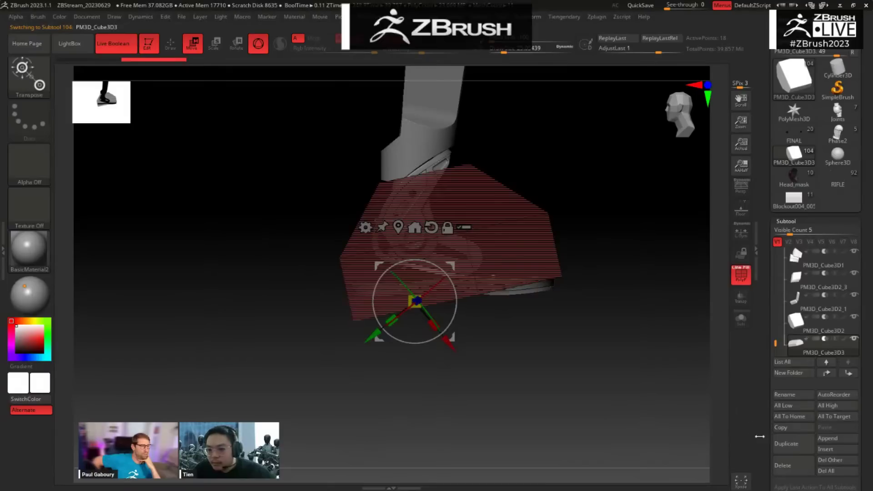
{"action": "left_click", "coordinate": [796, 472]}
{"action": "left_click", "coordinate": [712, 480]}
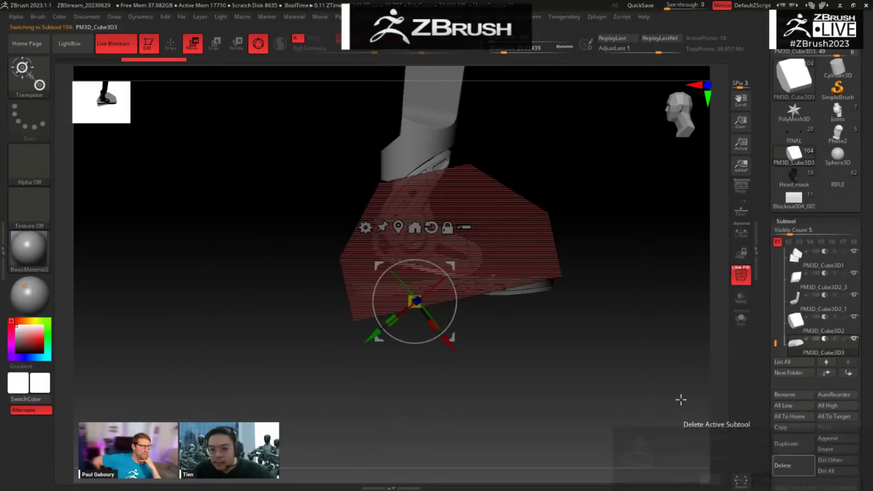
{"action": "left_click_drag", "start_coordinate": [635, 278], "coordinate": [631, 361]}
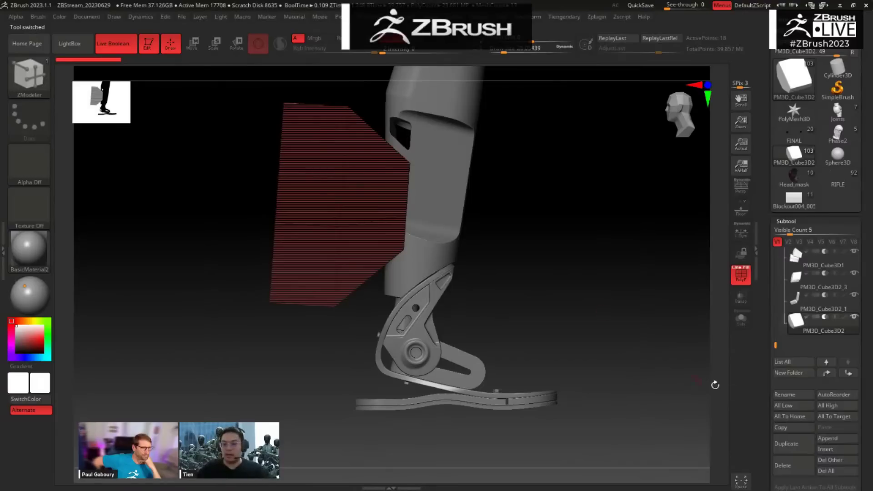
{"action": "scroll", "coordinate": [802, 322], "scroll_direction": "down", "scroll_amount": 6}
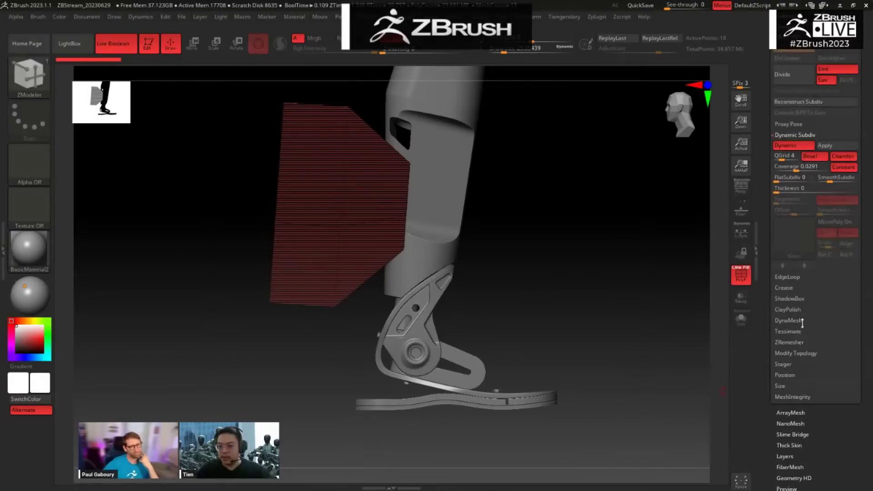
Step: Switch to the reference board and examine the robot wrist and waist mechanism diagrams up close
{"action": "key", "text": "alt+Tab"}
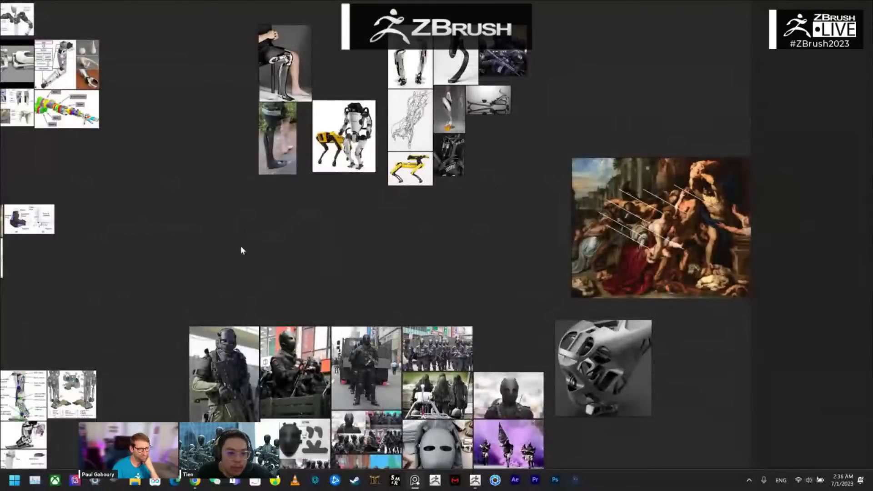
{"action": "middle_click_drag", "start_coordinate": [146, 250], "coordinate": [594, 260]}
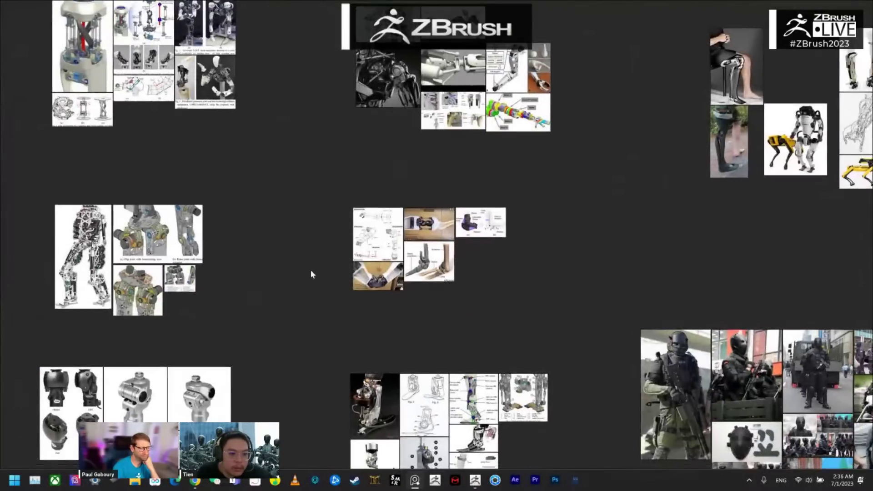
{"action": "middle_click_drag", "start_coordinate": [311, 275], "coordinate": [445, 255]}
{"action": "middle_click_drag", "start_coordinate": [443, 162], "coordinate": [425, 350]}
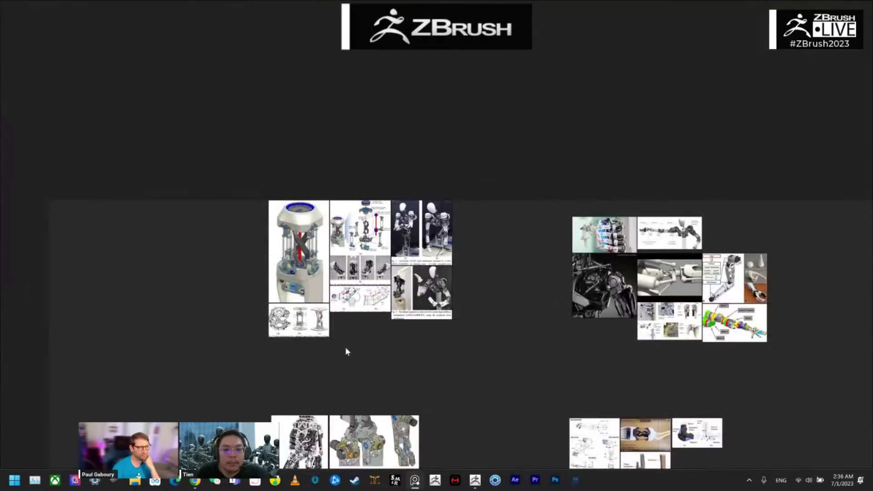
{"action": "scroll", "coordinate": [335, 334], "scroll_direction": "up", "scroll_amount": 8}
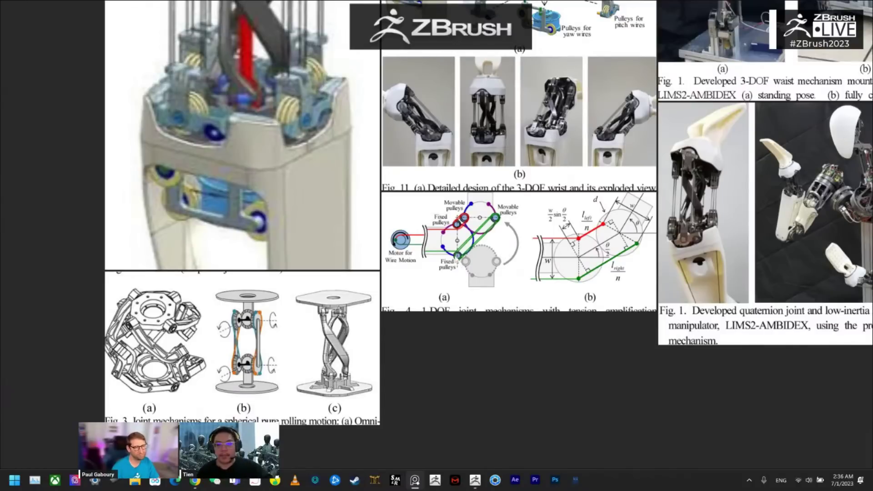
{"action": "scroll", "coordinate": [402, 389], "scroll_direction": "up", "scroll_amount": 1}
{"action": "scroll", "coordinate": [519, 372], "scroll_direction": "down", "scroll_amount": 4}
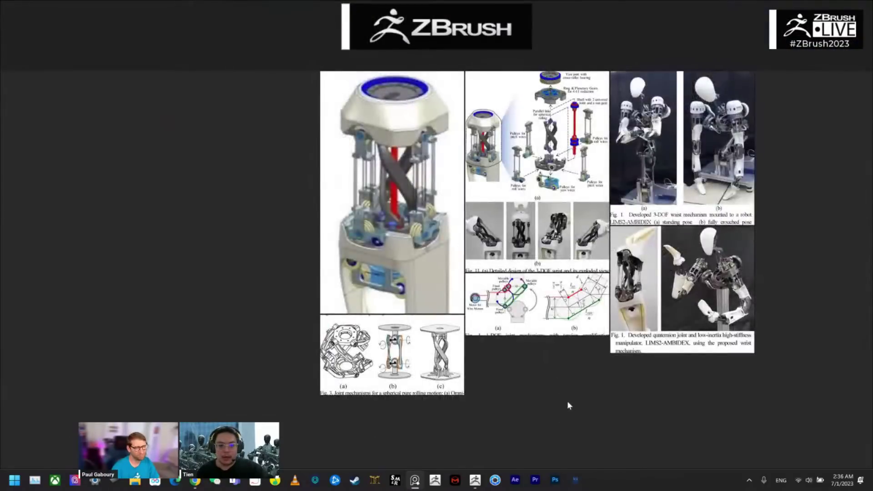
Step: Examine the prosthetic knee joint photos on the reference board
{"action": "middle_click_drag", "start_coordinate": [569, 405], "coordinate": [387, 48]}
{"action": "middle_click_drag", "start_coordinate": [574, 201], "coordinate": [569, 32]}
{"action": "middle_click_drag", "start_coordinate": [626, 269], "coordinate": [555, 246]}
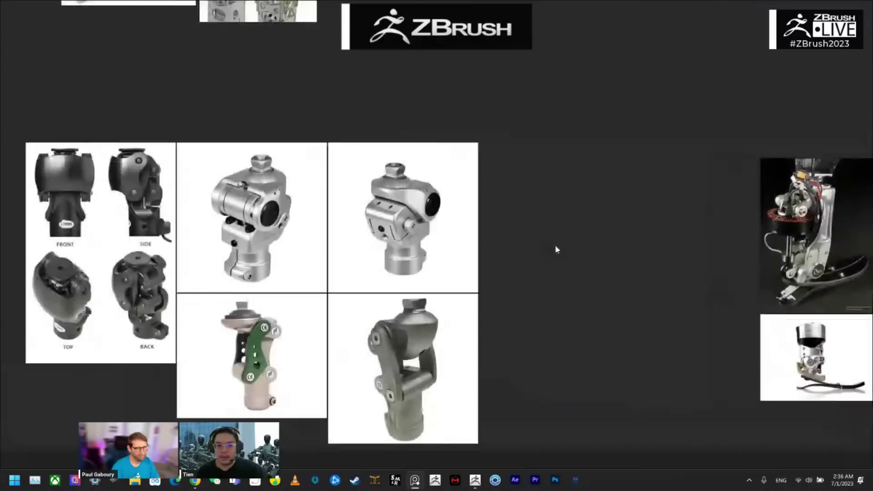
{"action": "middle_click_drag", "start_coordinate": [304, 258], "coordinate": [407, 263]}
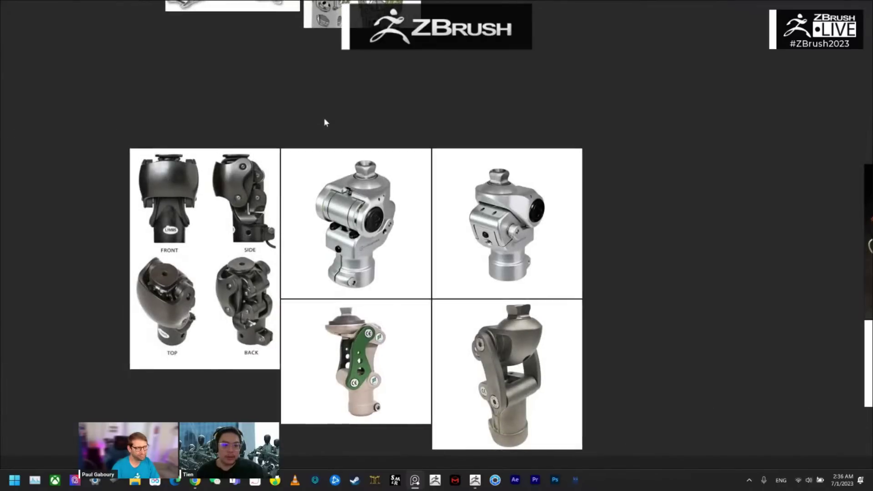
{"action": "middle_click_drag", "start_coordinate": [325, 121], "coordinate": [396, 189]}
{"action": "scroll", "coordinate": [388, 208], "scroll_direction": "down", "scroll_amount": 1}
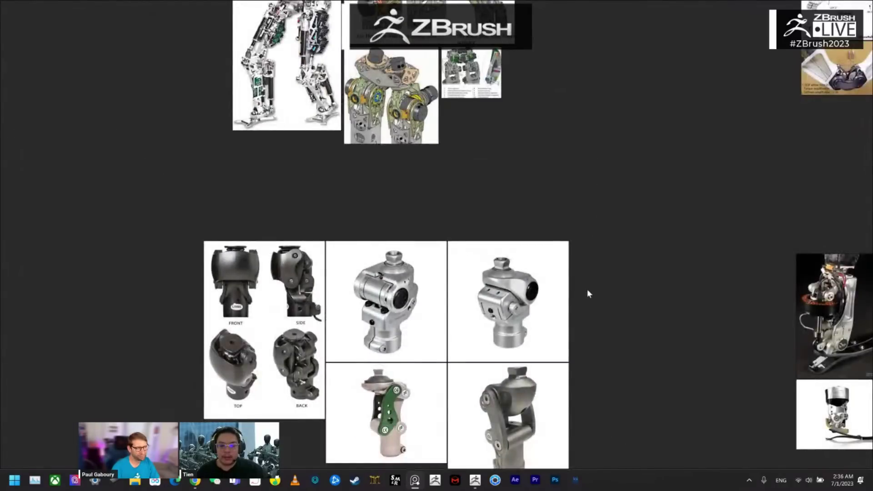
Step: Examine the prosthetic ankle and foot references, followed by the robot hip and knee joint diagrams
{"action": "middle_click_drag", "start_coordinate": [596, 286], "coordinate": [544, 247]}
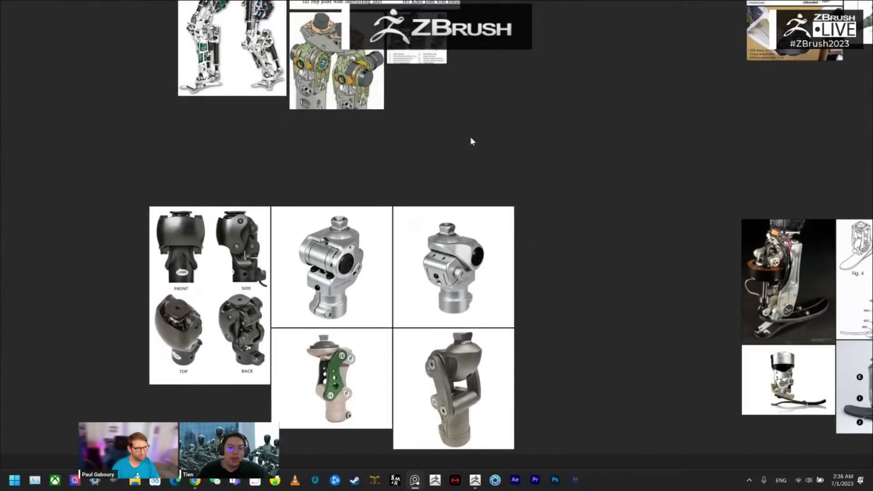
{"action": "middle_click_drag", "start_coordinate": [469, 141], "coordinate": [320, 173]}
{"action": "scroll", "coordinate": [473, 312], "scroll_direction": "down", "scroll_amount": 1}
{"action": "scroll", "coordinate": [300, 245], "scroll_direction": "up", "scroll_amount": 2}
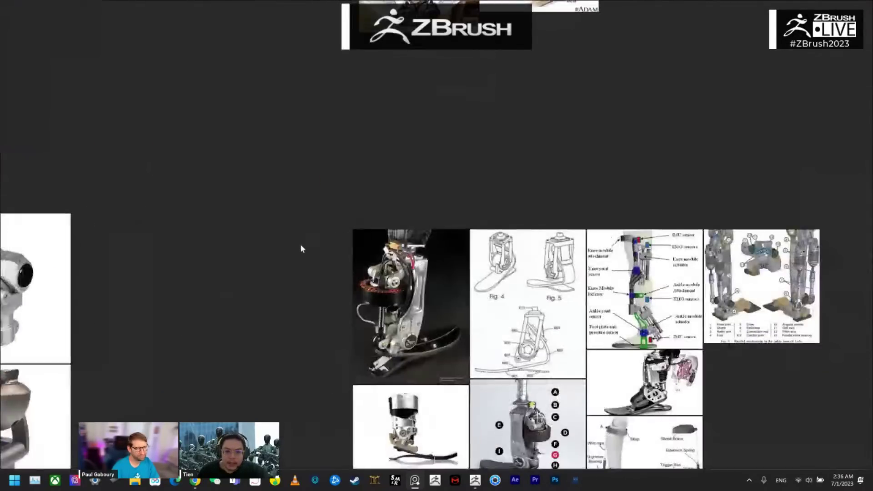
{"action": "scroll", "coordinate": [306, 245], "scroll_direction": "down", "scroll_amount": 1}
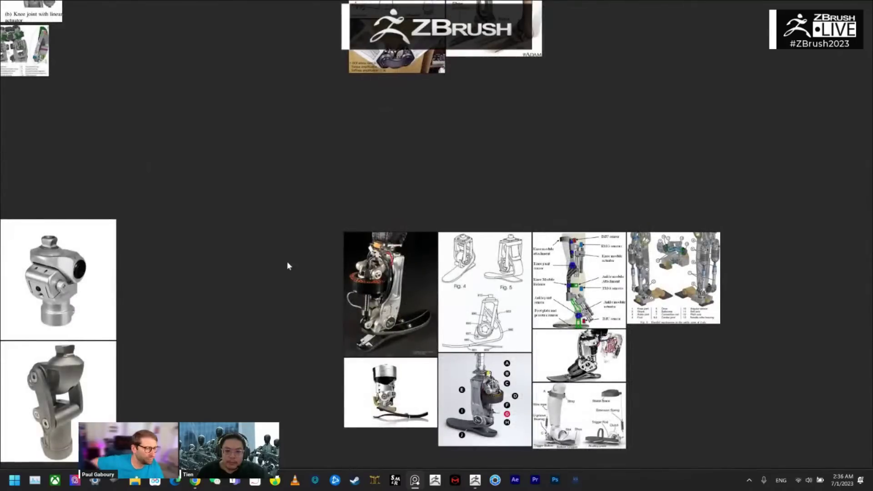
{"action": "middle_click_drag", "start_coordinate": [288, 254], "coordinate": [489, 354]}
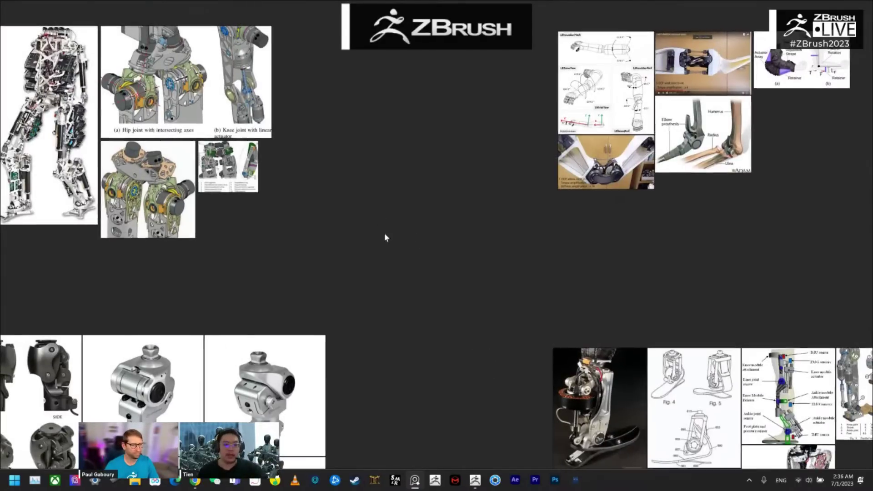
{"action": "middle_click_drag", "start_coordinate": [384, 233], "coordinate": [496, 212]}
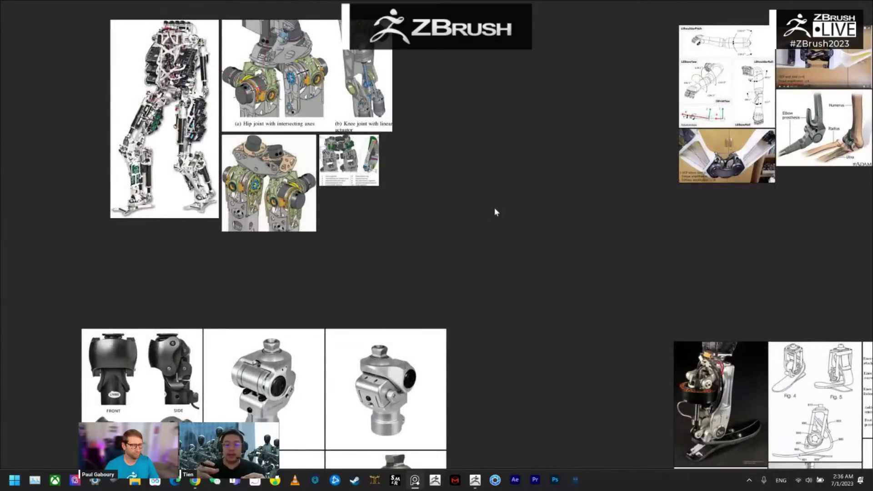
Step: Return to ZBrush, switch to the Joints tool and expand its subtool list
{"action": "key", "text": "alt+Tab"}
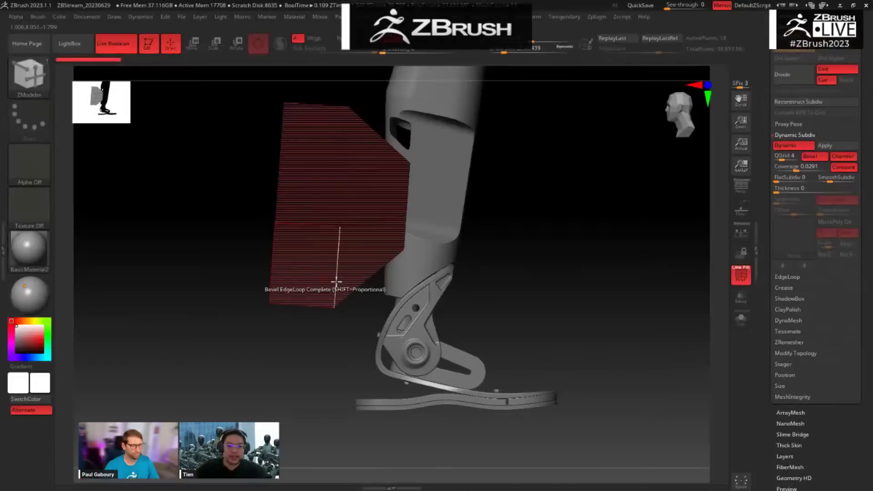
{"action": "scroll", "coordinate": [791, 133], "scroll_direction": "up", "scroll_amount": 10}
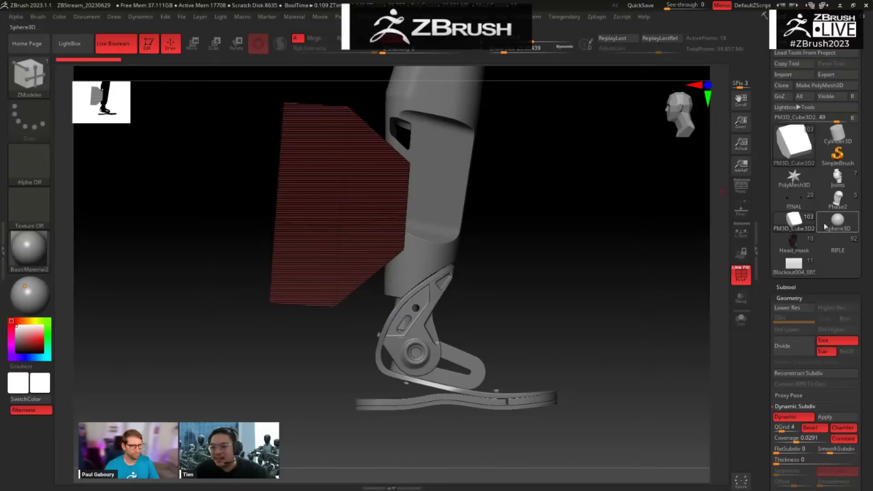
{"action": "left_click", "coordinate": [837, 177]}
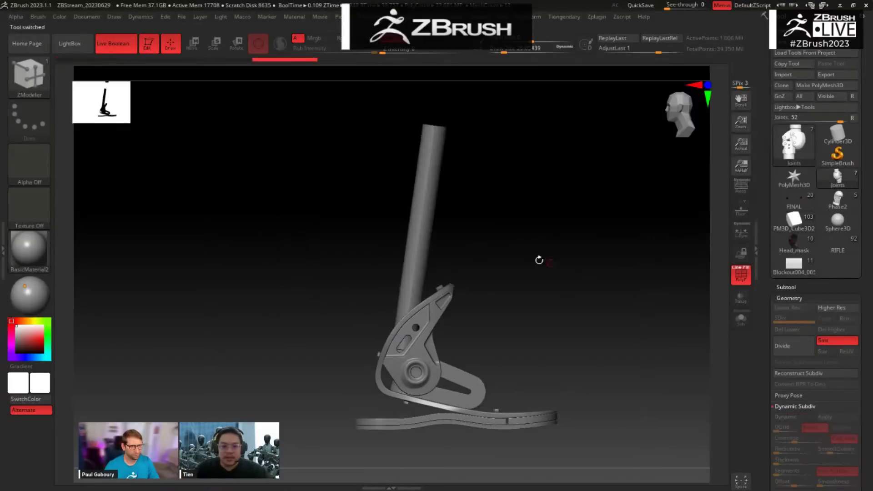
{"action": "left_click_drag", "start_coordinate": [595, 272], "coordinate": [614, 287]}
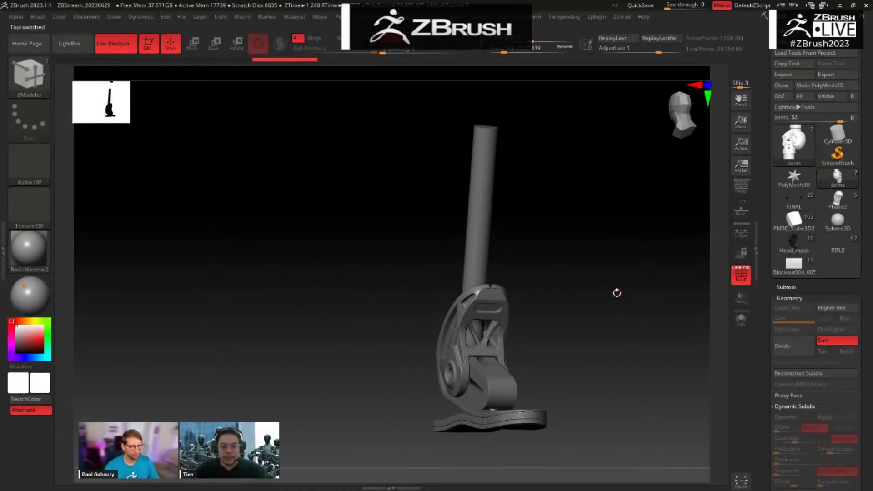
{"action": "left_click", "coordinate": [787, 288]}
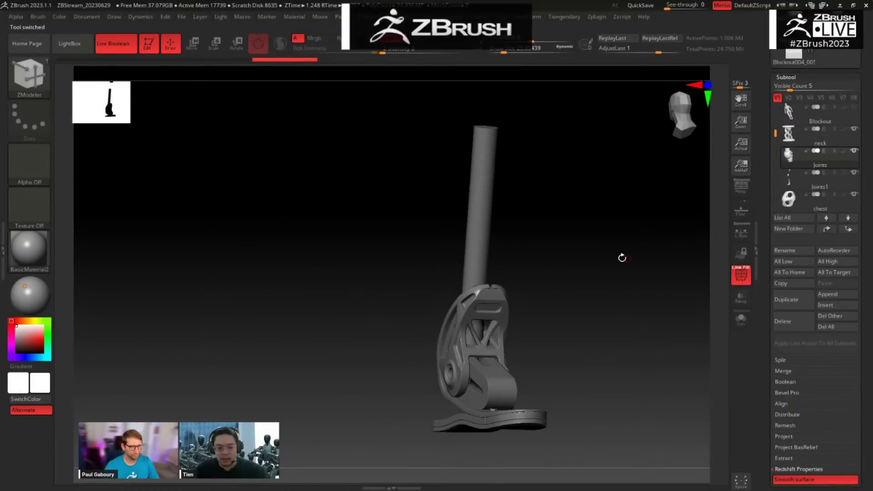
Step: Frame the knee joint without polyframe, hide its rounded front cover and view the exposed linkage from several sides
{"action": "key", "text": "f"}
{"action": "key", "text": "shift+f"}
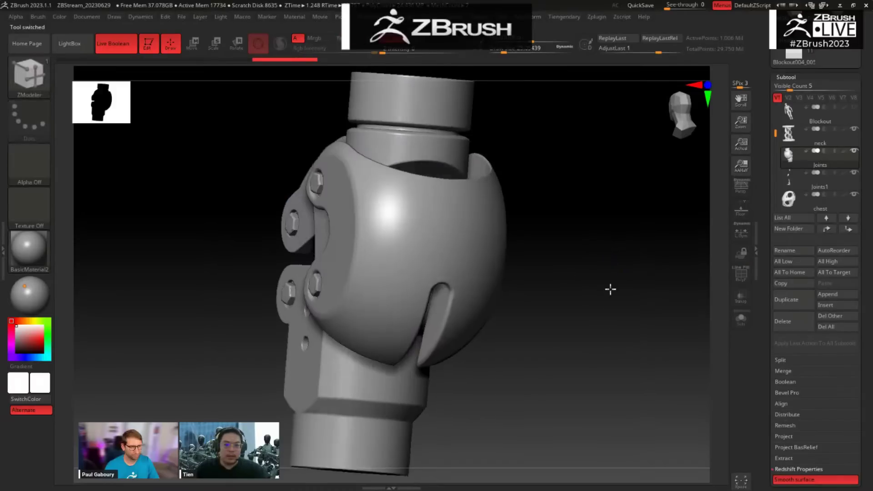
{"action": "left_click_drag", "start_coordinate": [610, 289], "coordinate": [624, 289]}
{"action": "left_click_drag", "start_coordinate": [601, 254], "coordinate": [605, 314]}
{"action": "mouse_move", "coordinate": [589, 277]}
{"action": "left_mouse_down"}
{"action": "mouse_move", "coordinate": [567, 250]}
{"action": "mouse_move", "coordinate": [596, 264]}
{"action": "mouse_move", "coordinate": [568, 246]}
{"action": "mouse_move", "coordinate": [600, 205]}
{"action": "mouse_move", "coordinate": [628, 228]}
{"action": "left_mouse_up"}
{"action": "key", "text": "ctrl+shift"}
{"action": "left_click", "coordinate": [491, 222], "text": "ctrl+shift"}
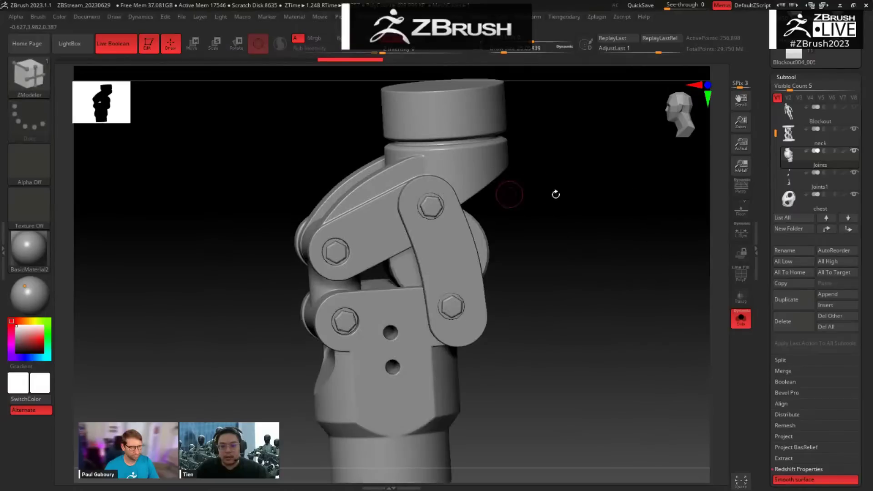
{"action": "mouse_move", "coordinate": [556, 194]}
{"action": "left_mouse_down"}
{"action": "mouse_move", "coordinate": [568, 224]}
{"action": "mouse_move", "coordinate": [643, 228]}
{"action": "mouse_move", "coordinate": [665, 250]}
{"action": "mouse_move", "coordinate": [592, 216]}
{"action": "mouse_move", "coordinate": [569, 245]}
{"action": "left_mouse_up"}
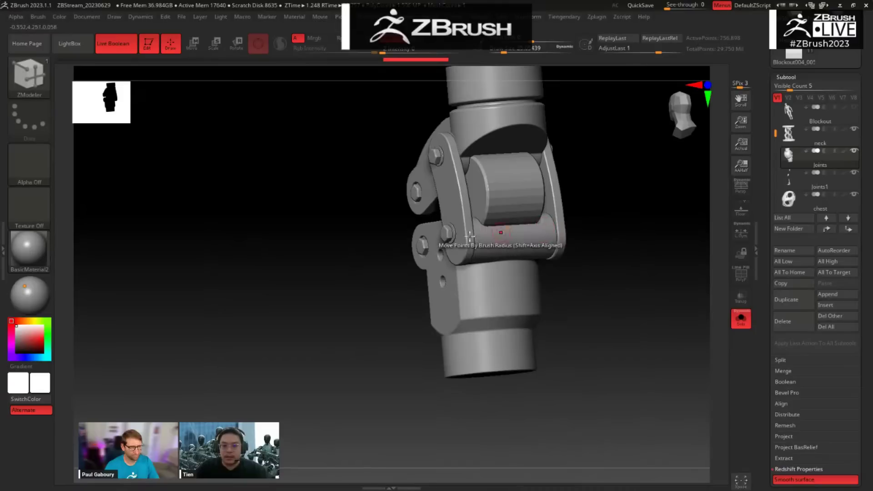
{"action": "left_click_drag", "start_coordinate": [605, 175], "coordinate": [609, 203]}
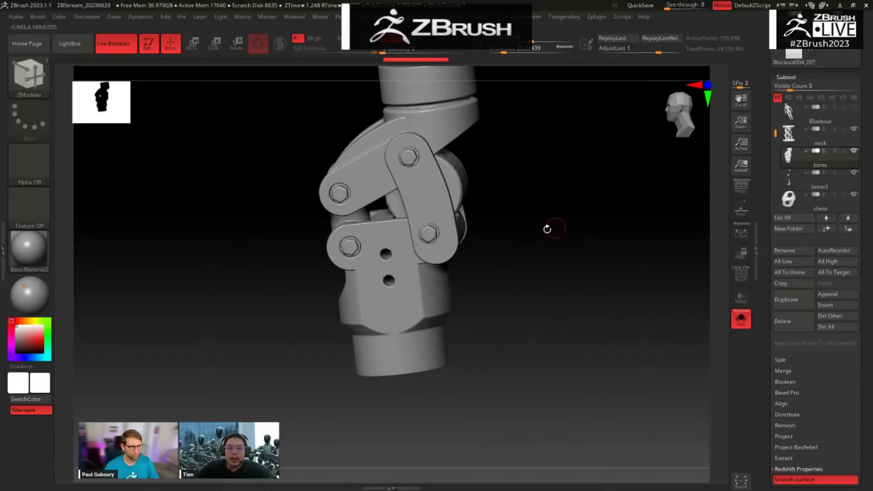
{"action": "left_click_drag", "start_coordinate": [548, 230], "coordinate": [518, 213]}
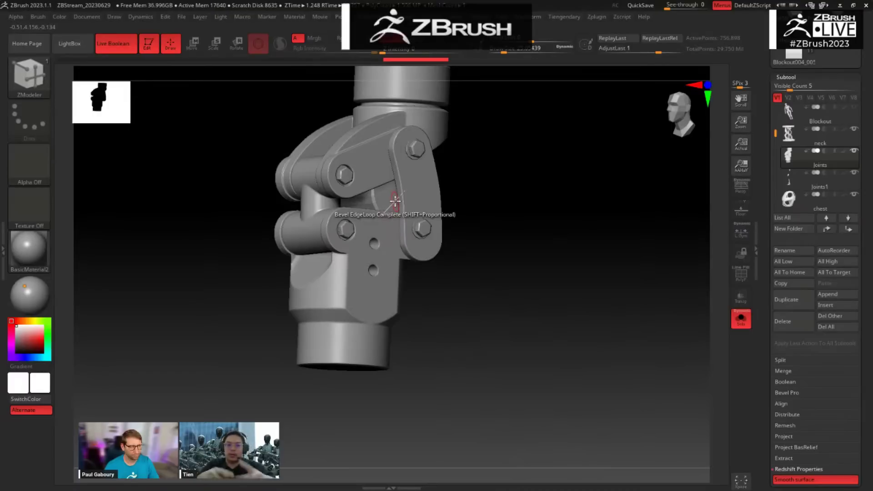
{"action": "mouse_move", "coordinate": [514, 242]}
{"action": "left_mouse_down"}
{"action": "mouse_move", "coordinate": [530, 346]}
{"action": "mouse_move", "coordinate": [517, 300]}
{"action": "mouse_move", "coordinate": [504, 316]}
{"action": "mouse_move", "coordinate": [563, 271]}
{"action": "mouse_move", "coordinate": [591, 214]}
{"action": "mouse_move", "coordinate": [580, 230]}
{"action": "mouse_move", "coordinate": [606, 308]}
{"action": "mouse_move", "coordinate": [519, 258]}
{"action": "left_mouse_up"}
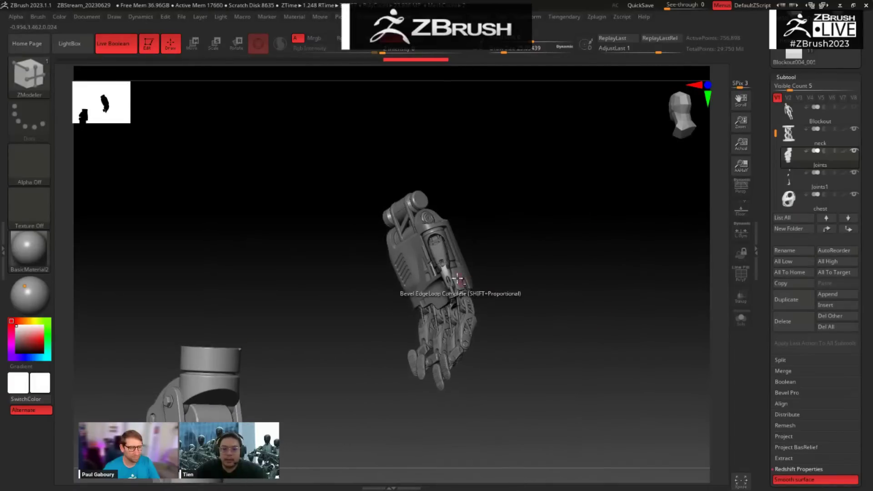
Step: Make the Joints1 subtool active and examine the robotic hand's finger joints and back plate from several angles
{"action": "left_click", "coordinate": [459, 282], "text": "alt"}
{"action": "left_click_drag", "start_coordinate": [540, 297], "coordinate": [574, 301]}
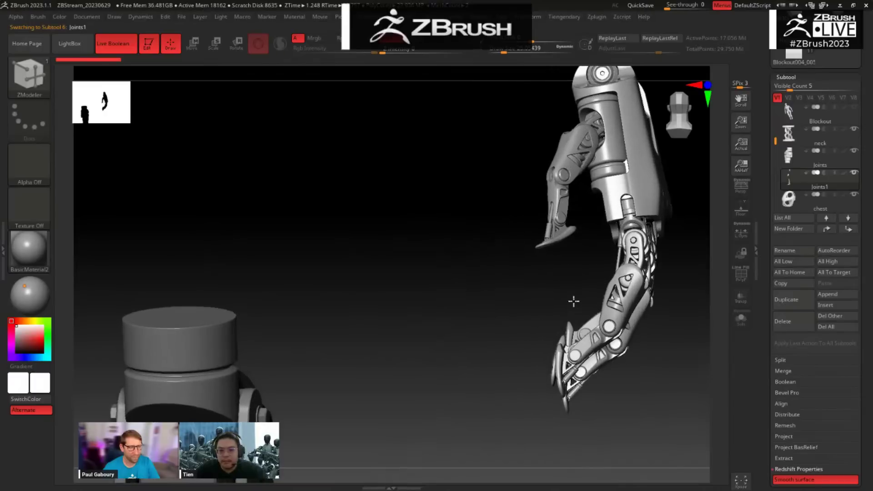
{"action": "left_click_drag", "start_coordinate": [520, 297], "coordinate": [594, 339]}
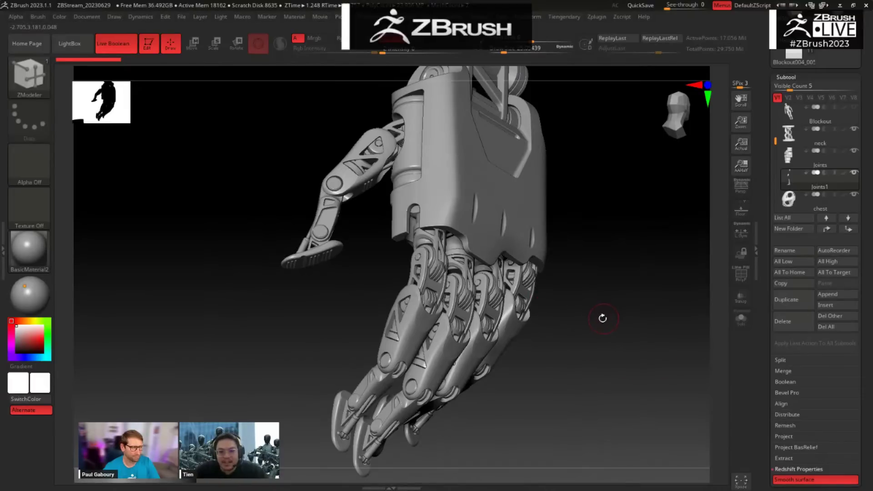
{"action": "left_click_drag", "start_coordinate": [593, 311], "coordinate": [557, 309]}
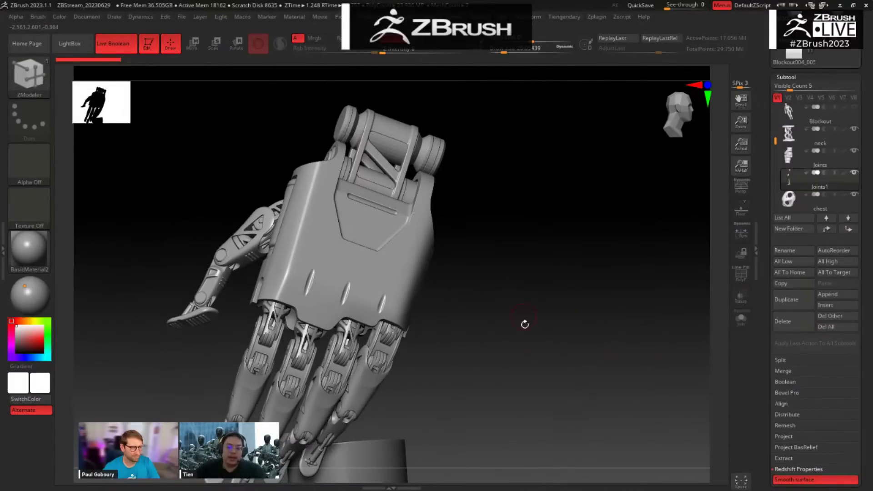
Step: Examine the robotic hand from several angles and bring the neighbouring knee joint into view
{"action": "left_click_drag", "start_coordinate": [524, 322], "coordinate": [472, 334], "text": "alt"}
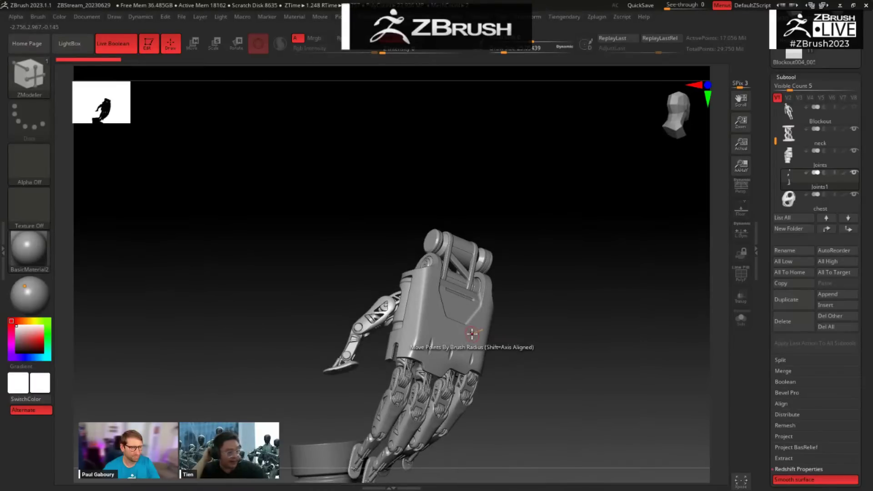
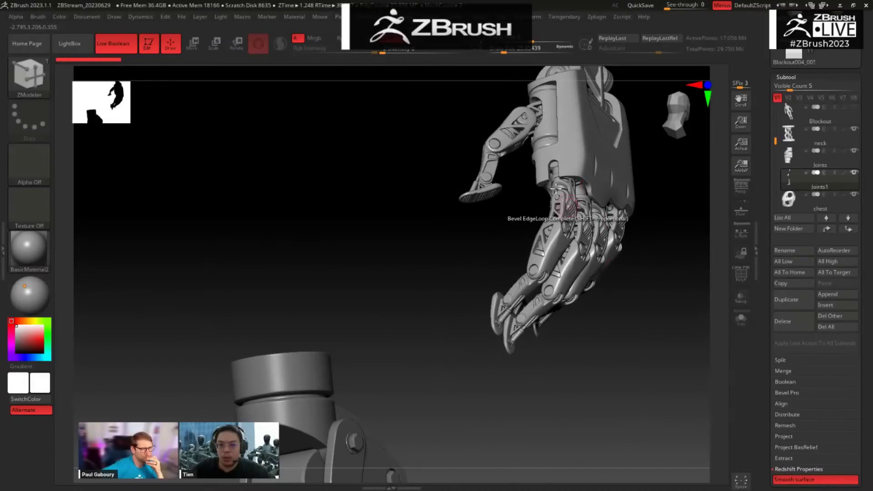
{"action": "left_click_drag", "start_coordinate": [635, 365], "coordinate": [592, 322], "text": "alt"}
{"action": "left_click_drag", "start_coordinate": [550, 365], "coordinate": [595, 218], "text": "alt"}
{"action": "left_click_drag", "start_coordinate": [551, 337], "coordinate": [544, 333]}
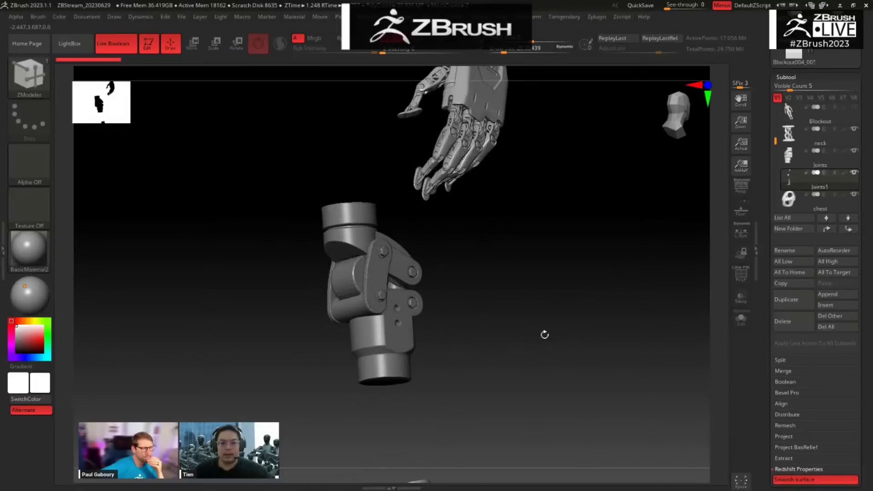
Step: Make the Joints subtool active, restore its hidden front cover and view the complete knee assembly beside the hand
{"action": "left_click", "coordinate": [392, 339], "text": "alt"}
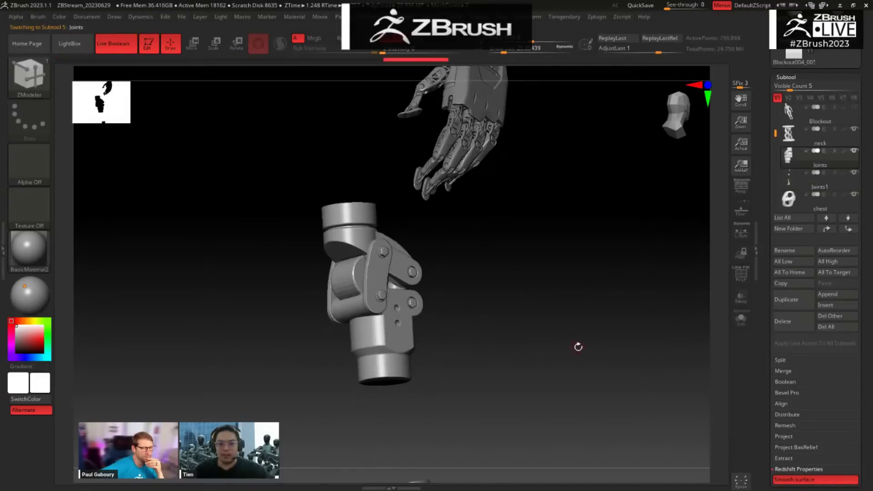
{"action": "left_click", "coordinate": [575, 341], "text": "ctrl+shift"}
{"action": "left_click_drag", "start_coordinate": [576, 337], "coordinate": [528, 372]}
{"action": "left_click_drag", "start_coordinate": [562, 251], "coordinate": [561, 321], "text": "alt"}
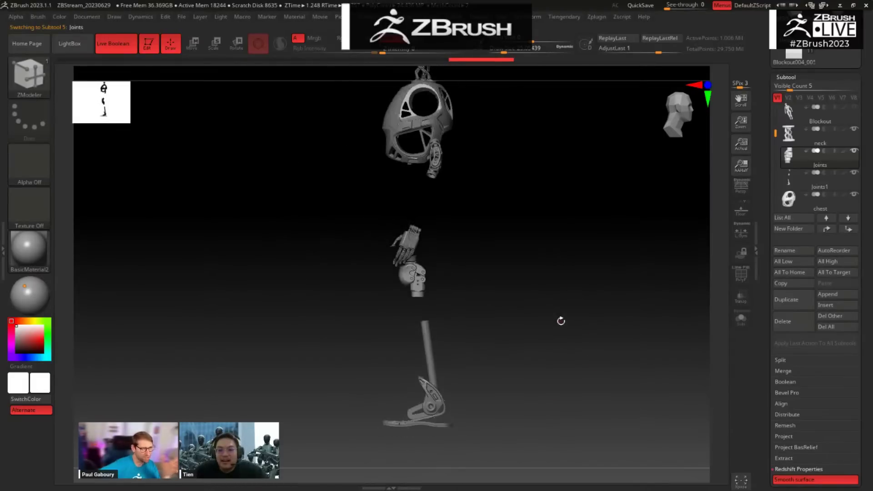
{"action": "left_click_drag", "start_coordinate": [630, 329], "coordinate": [582, 232], "text": "alt"}
{"action": "left_click_drag", "start_coordinate": [582, 232], "coordinate": [655, 372], "text": "alt"}
{"action": "key", "text": "f"}
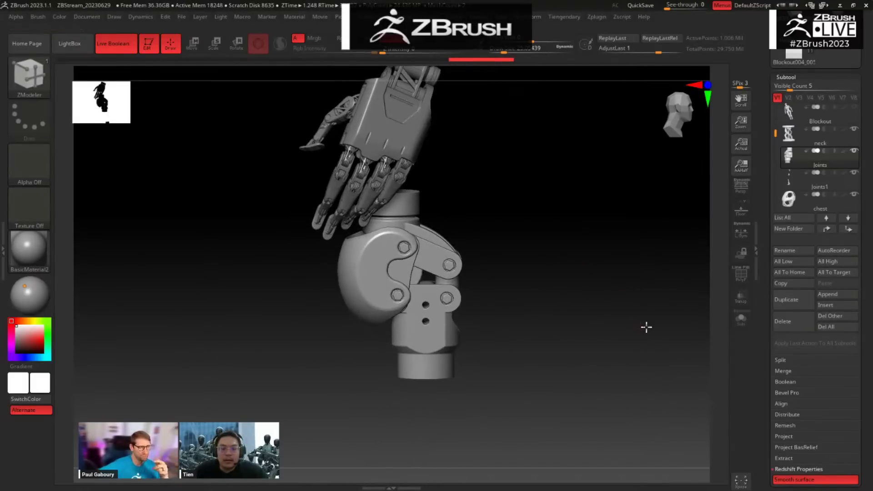
{"action": "left_click_drag", "start_coordinate": [647, 328], "coordinate": [640, 340]}
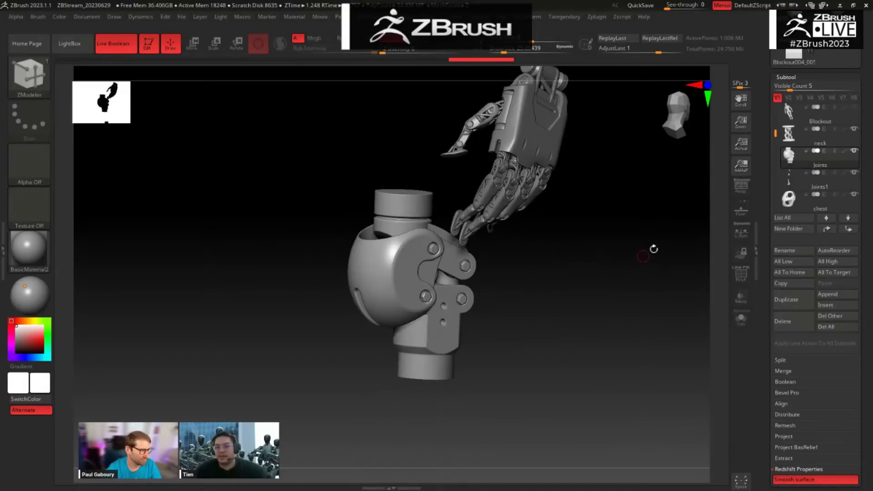
Step: Switch to the full-body PM3D_Cube3D2 tool and examine the thighs, knees, shins and feet from several angles
{"action": "left_click_drag", "start_coordinate": [765, 158], "coordinate": [765, 224]}
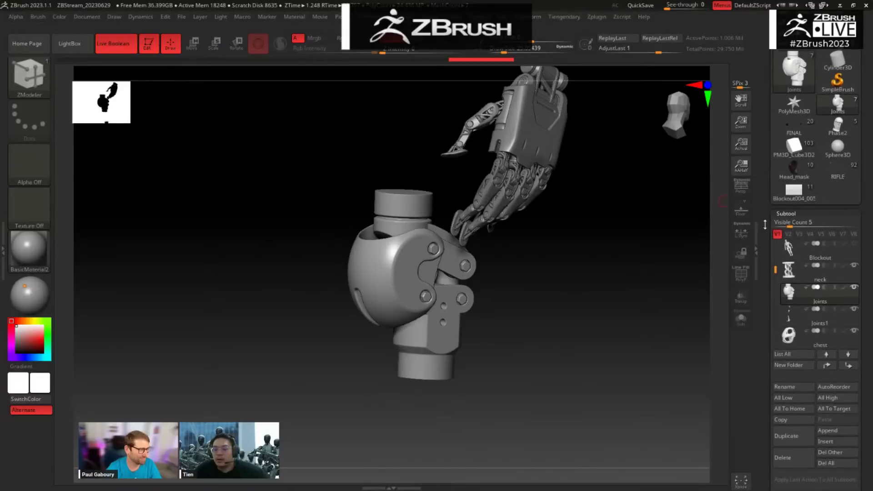
{"action": "left_click", "coordinate": [794, 145]}
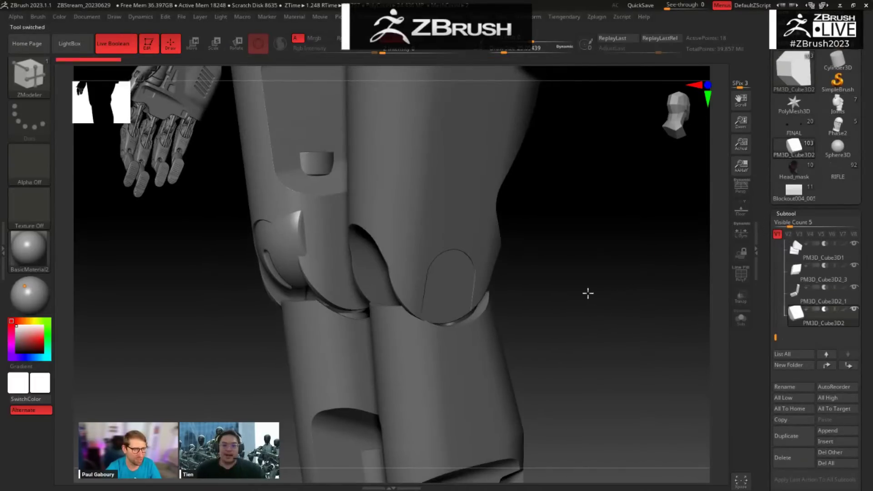
{"action": "left_click_drag", "start_coordinate": [588, 295], "coordinate": [541, 266], "text": "alt"}
{"action": "left_click_drag", "start_coordinate": [550, 295], "coordinate": [617, 274]}
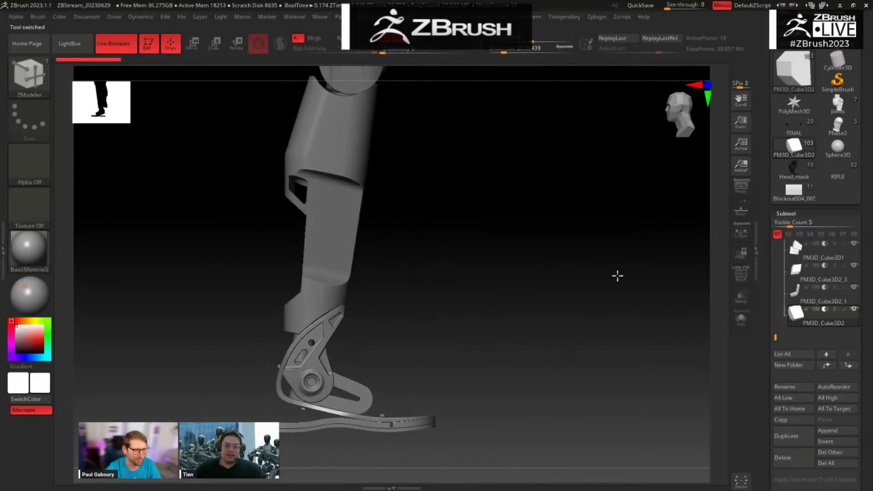
{"action": "left_click_drag", "start_coordinate": [471, 181], "coordinate": [461, 279], "text": "alt"}
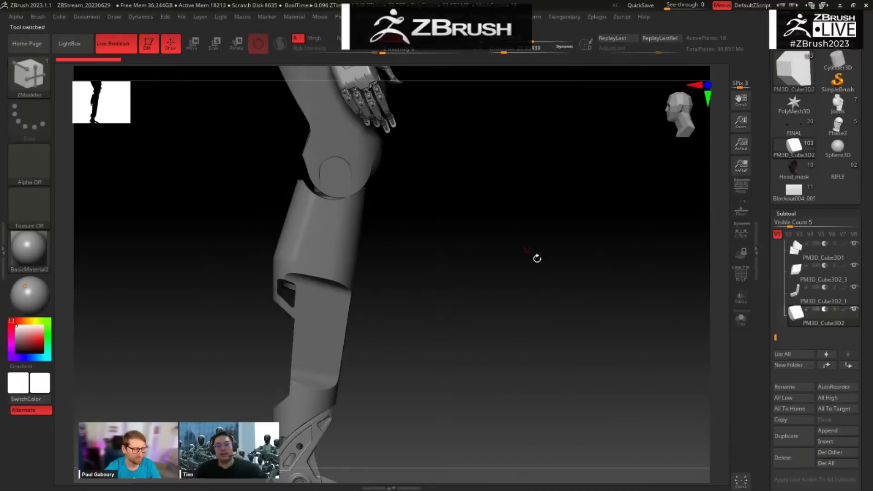
{"action": "left_click_drag", "start_coordinate": [497, 320], "coordinate": [528, 274], "text": "alt"}
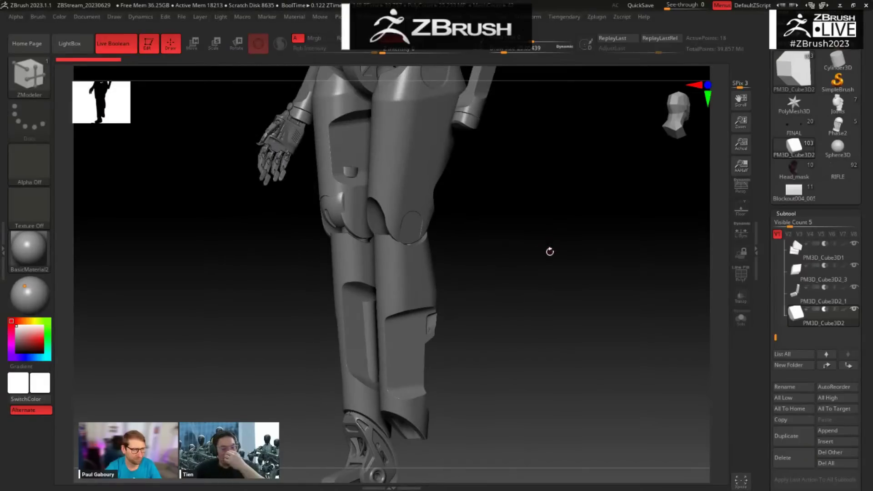
{"action": "left_click_drag", "start_coordinate": [538, 345], "coordinate": [554, 298]}
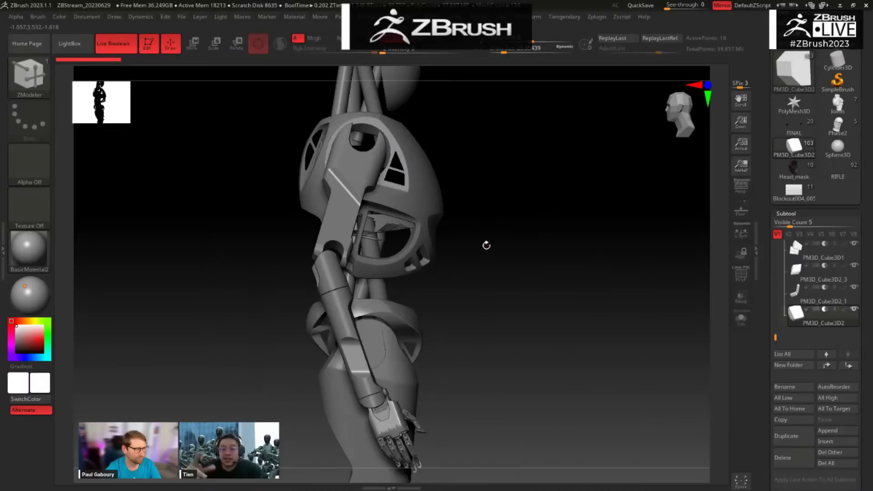
Step: Examine the robot's upper body from the side, covering the arm, chest shell, neck and head
{"action": "left_click_drag", "start_coordinate": [496, 240], "coordinate": [377, 125], "text": "alt"}
{"action": "left_click_drag", "start_coordinate": [468, 163], "coordinate": [464, 241], "text": "alt"}
{"action": "left_click_drag", "start_coordinate": [315, 131], "coordinate": [423, 131], "text": "alt"}
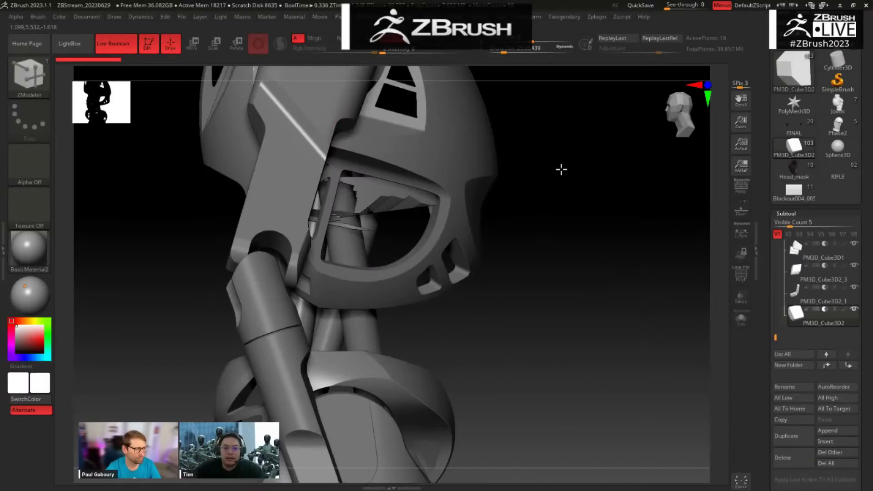
{"action": "left_click_drag", "start_coordinate": [562, 170], "coordinate": [489, 195], "text": "alt"}
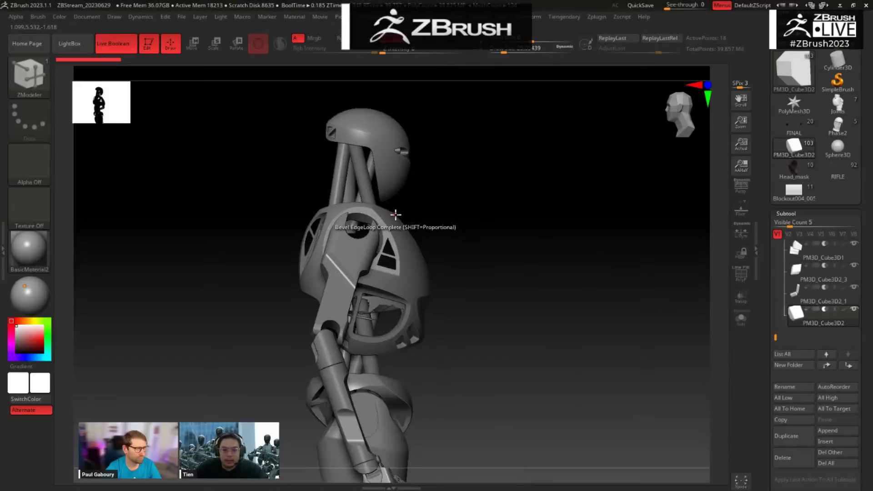
{"action": "left_click_drag", "start_coordinate": [510, 316], "coordinate": [526, 322], "text": "alt"}
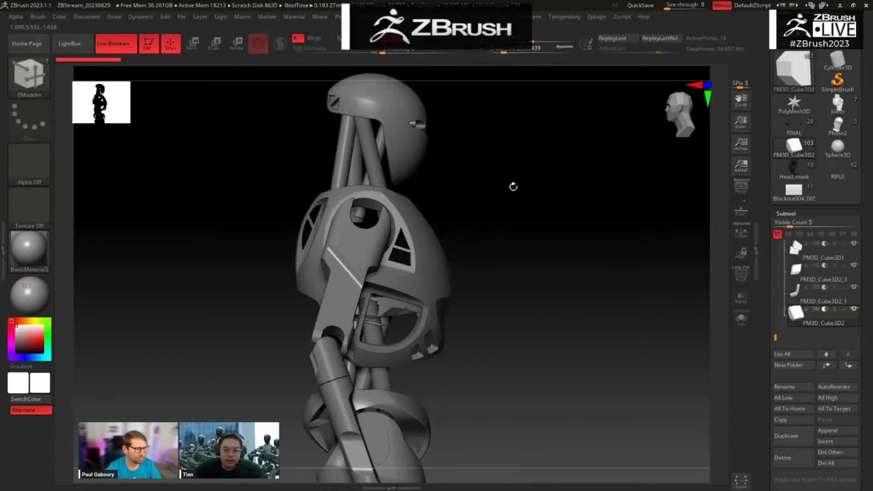
{"action": "left_click_drag", "start_coordinate": [512, 187], "coordinate": [465, 91]}
Step: Make the Skin_ZSphere_44 subtool in the upperarm folder active and show its transform gizmo over the side view
{"action": "left_click", "coordinate": [429, 270], "text": "alt"}
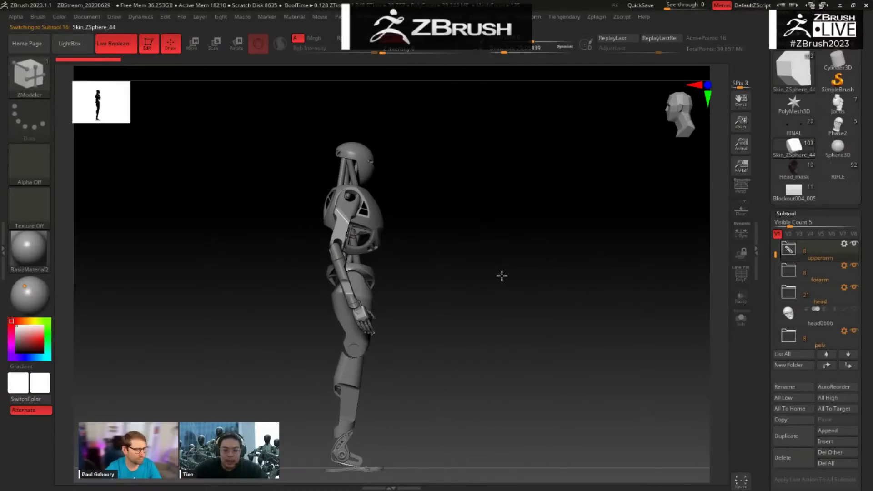
{"action": "left_click_drag", "start_coordinate": [502, 276], "coordinate": [497, 267]}
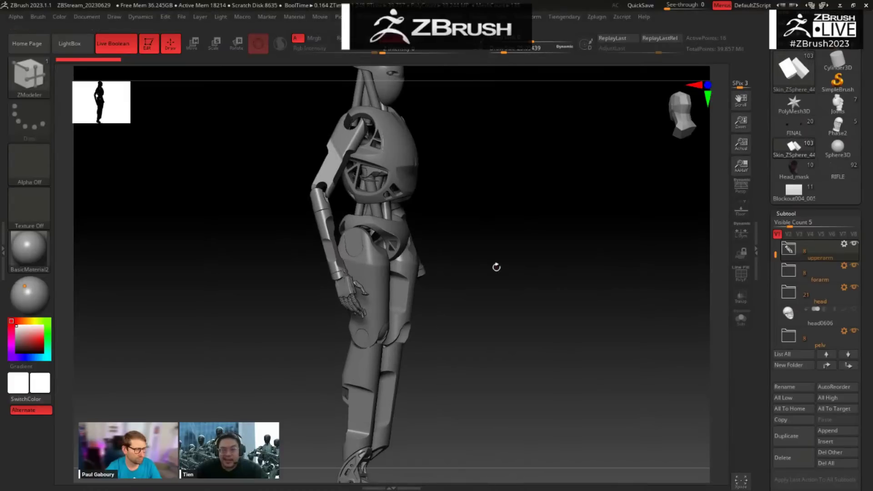
{"action": "left_click_drag", "start_coordinate": [506, 306], "coordinate": [569, 261]}
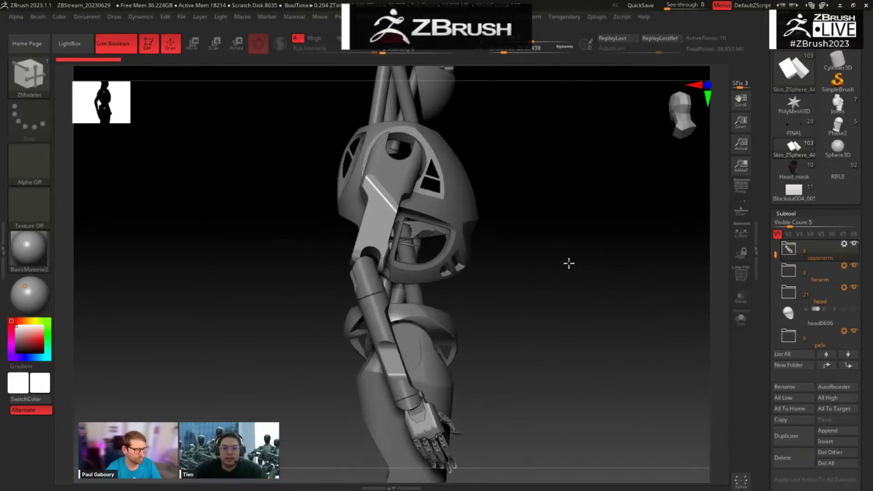
{"action": "key", "text": "w"}
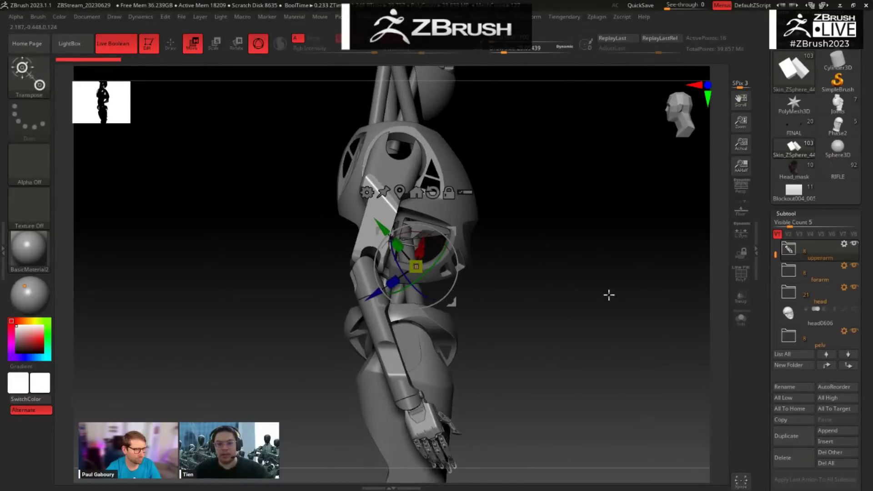
Step: Switch to the reference board and examine the classical figure painting overlaid with parallel diagonal composition lines
{"action": "key", "text": "alt+Tab"}
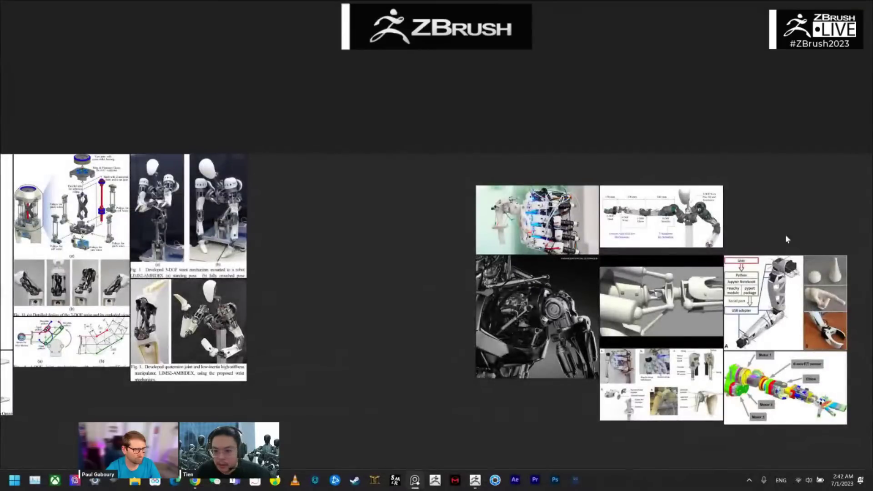
{"action": "middle_click_drag", "start_coordinate": [785, 236], "coordinate": [330, 163]}
{"action": "middle_click_drag", "start_coordinate": [833, 263], "coordinate": [614, 209]}
{"action": "scroll", "coordinate": [613, 209], "scroll_direction": "down", "scroll_amount": 5}
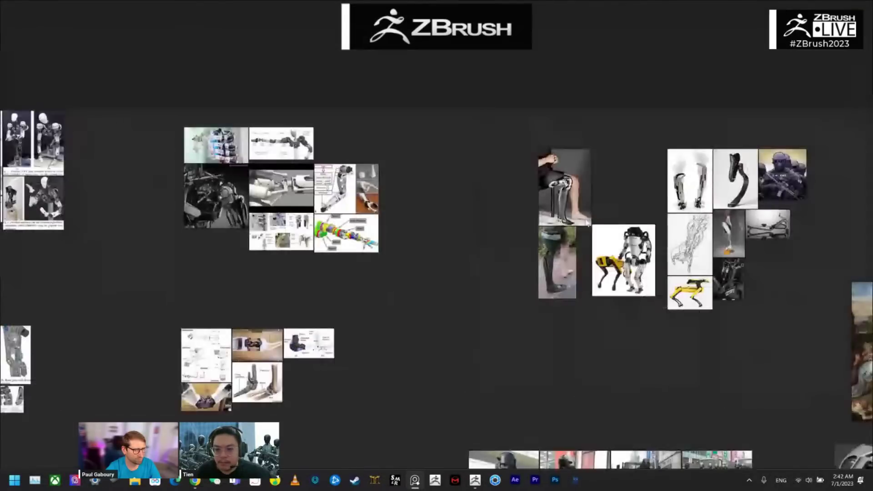
{"action": "mouse_move", "coordinate": [697, 355]}
{"action": "middle_mouse_down"}
{"action": "mouse_move", "coordinate": [473, 270]}
{"action": "mouse_move", "coordinate": [353, 255]}
{"action": "middle_mouse_up"}
{"action": "scroll", "coordinate": [468, 275], "scroll_direction": "up", "scroll_amount": 5}
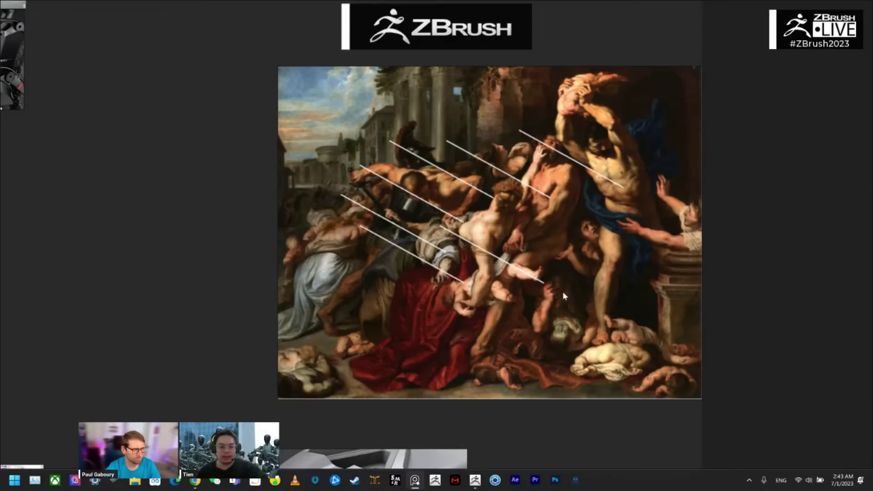
Step: Return to ZBrush and make the Skin_ZSphere_19 subtool in the thigh folder active in the side view
{"action": "key", "text": "alt+Tab"}
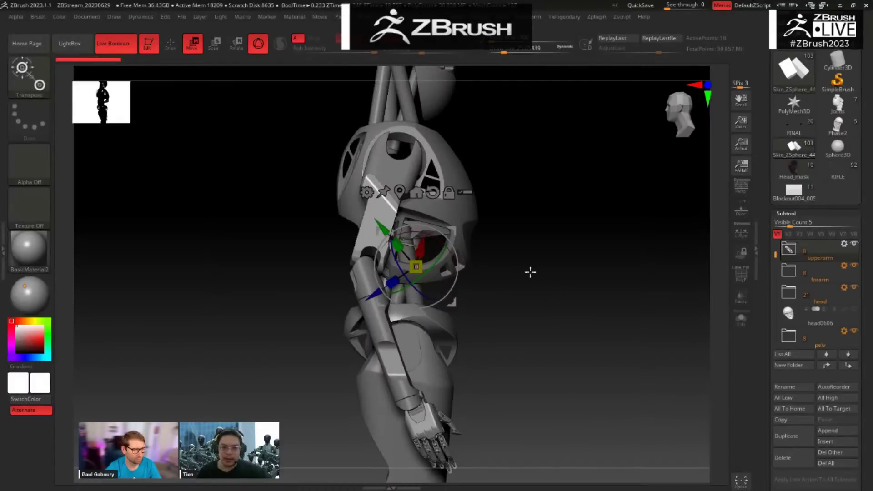
{"action": "mouse_move", "coordinate": [550, 279]}
{"action": "left_mouse_down"}
{"action": "mouse_move", "coordinate": [563, 257]}
{"action": "mouse_move", "coordinate": [546, 349]}
{"action": "mouse_move", "coordinate": [533, 347]}
{"action": "mouse_move", "coordinate": [556, 282]}
{"action": "mouse_move", "coordinate": [537, 285]}
{"action": "mouse_move", "coordinate": [538, 308]}
{"action": "mouse_move", "coordinate": [534, 288]}
{"action": "left_mouse_up"}
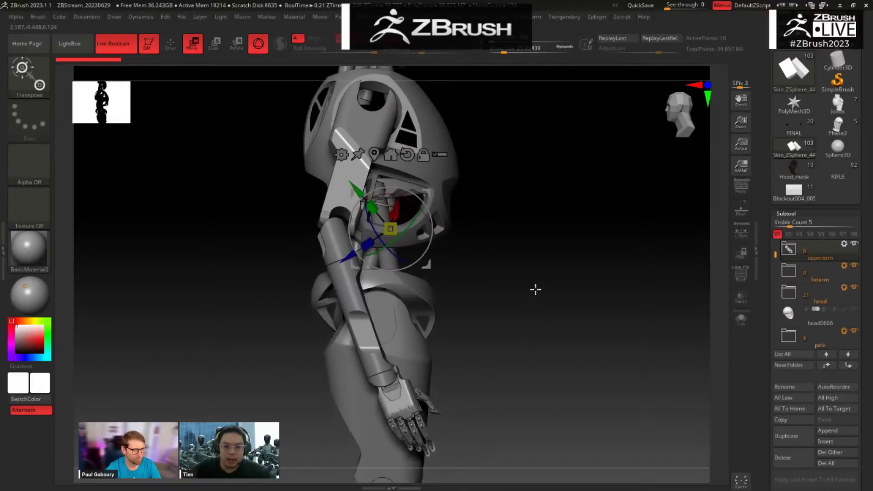
{"action": "left_click_drag", "start_coordinate": [522, 338], "coordinate": [522, 300], "text": "alt"}
{"action": "left_click", "coordinate": [411, 365], "text": "alt"}
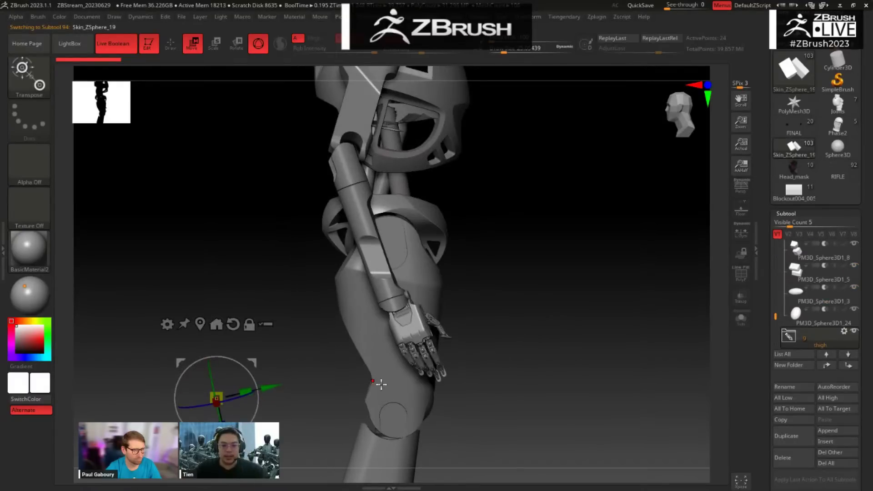
{"action": "left_click_drag", "start_coordinate": [332, 339], "coordinate": [365, 352], "text": "alt"}
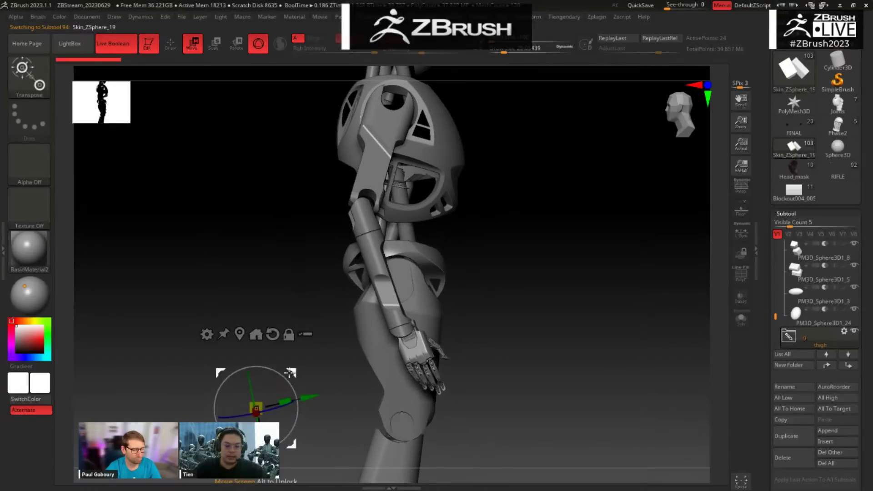
Step: Centre the gizmo on the active thigh cutter and rotate it by about 26 degrees
{"action": "key", "text": "shift+f"}
{"action": "key", "text": "shift+f"}
{"action": "left_click", "coordinate": [240, 334]}
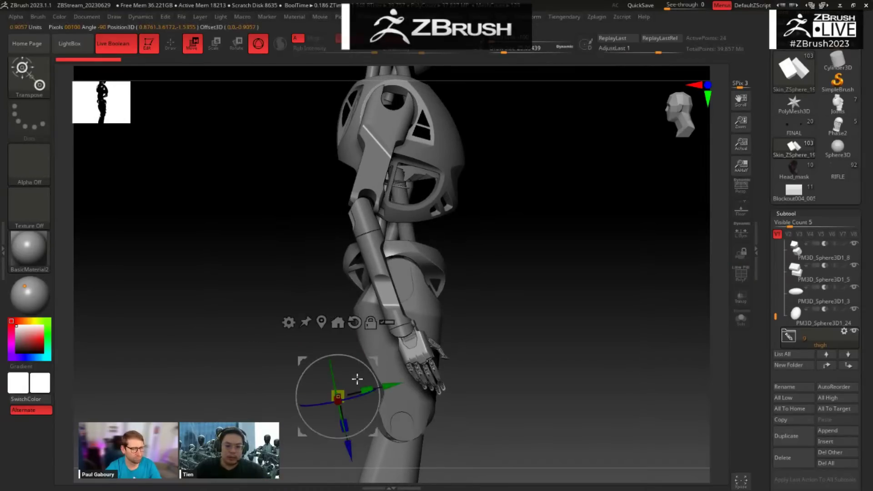
{"action": "left_click_drag", "start_coordinate": [358, 373], "coordinate": [329, 340]}
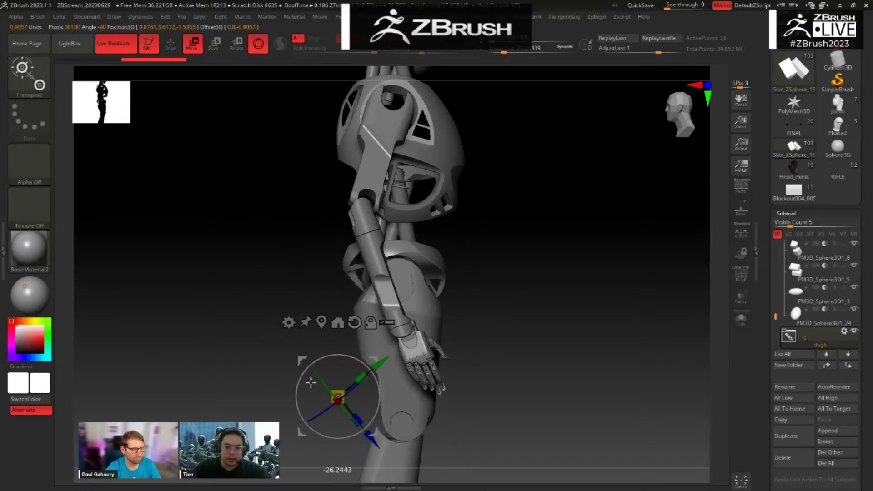
Step: Shift the thigh cutter along its own axes and rotate it slightly to adjust the contour at the back of the thigh
{"action": "left_click_drag", "start_coordinate": [271, 450], "coordinate": [281, 419], "text": "alt"}
{"action": "mouse_move", "coordinate": [383, 325]}
{"action": "left_mouse_down"}
{"action": "mouse_move", "coordinate": [372, 307]}
{"action": "mouse_move", "coordinate": [397, 332]}
{"action": "mouse_move", "coordinate": [385, 323]}
{"action": "left_mouse_up"}
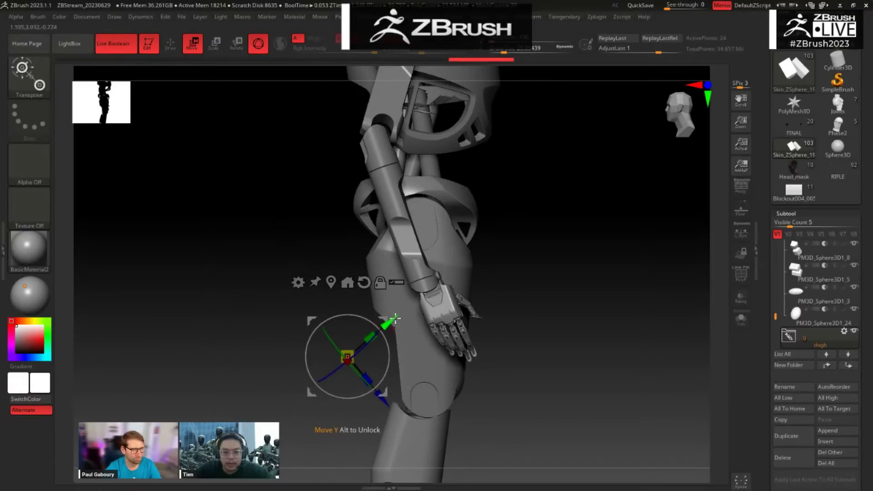
{"action": "left_click_drag", "start_coordinate": [385, 397], "coordinate": [382, 393]}
{"action": "left_click_drag", "start_coordinate": [347, 417], "coordinate": [286, 332]}
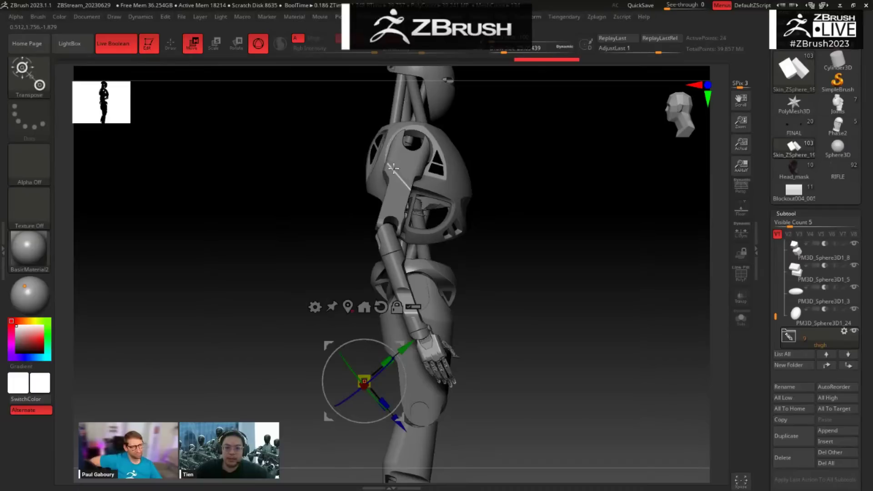
{"action": "mouse_move", "coordinate": [383, 349]}
{"action": "left_mouse_down"}
{"action": "mouse_move", "coordinate": [403, 337]}
{"action": "mouse_move", "coordinate": [392, 349]}
{"action": "left_mouse_up"}
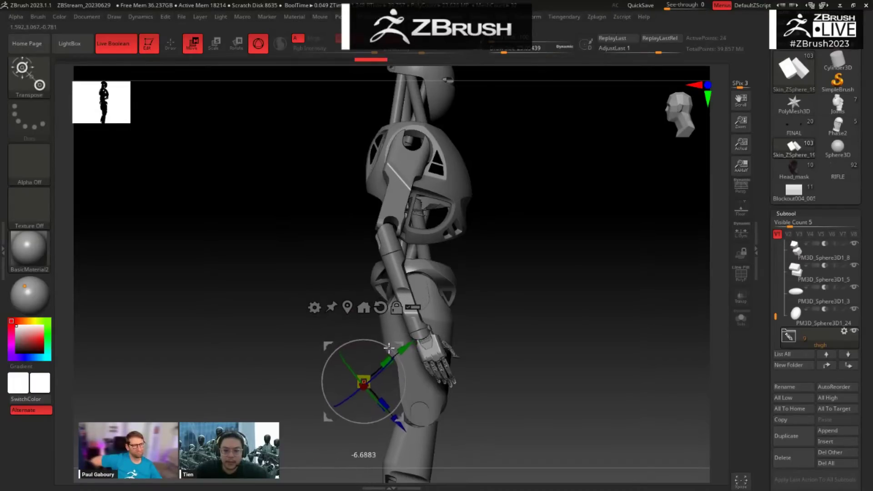
Step: Make the PM3D_Sphere3D1_23 subtool active from a rear three-quarter view and expand its Geometry settings
{"action": "left_click_drag", "start_coordinate": [508, 222], "coordinate": [490, 201]}
{"action": "left_click", "coordinate": [438, 236], "text": "alt"}
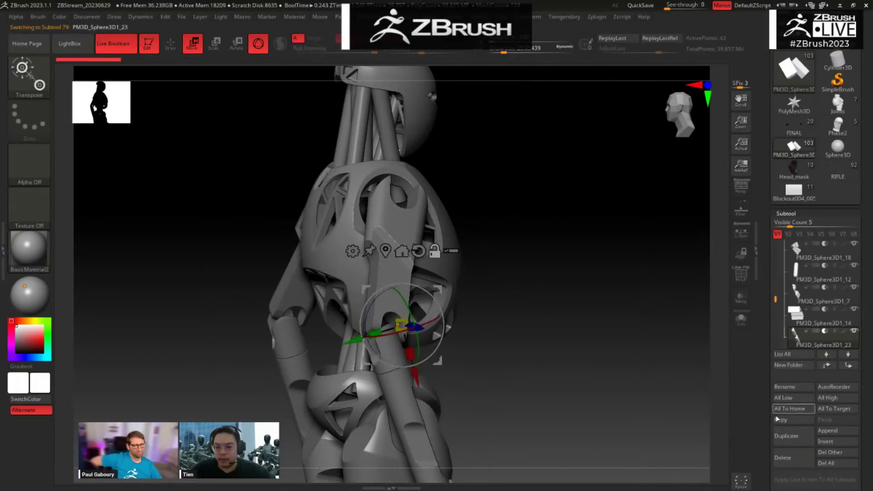
{"action": "left_click_drag", "start_coordinate": [775, 419], "coordinate": [790, 291]}
{"action": "left_click_drag", "start_coordinate": [831, 248], "coordinate": [828, 310]}
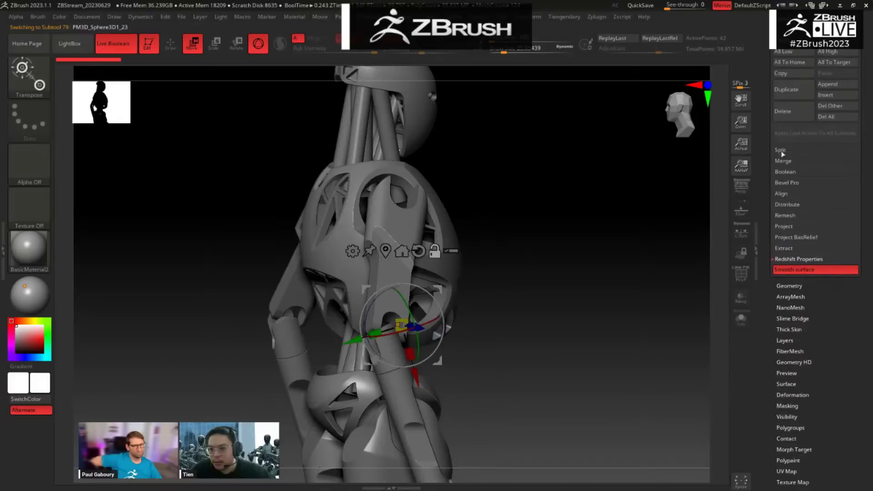
{"action": "left_click", "coordinate": [789, 286]}
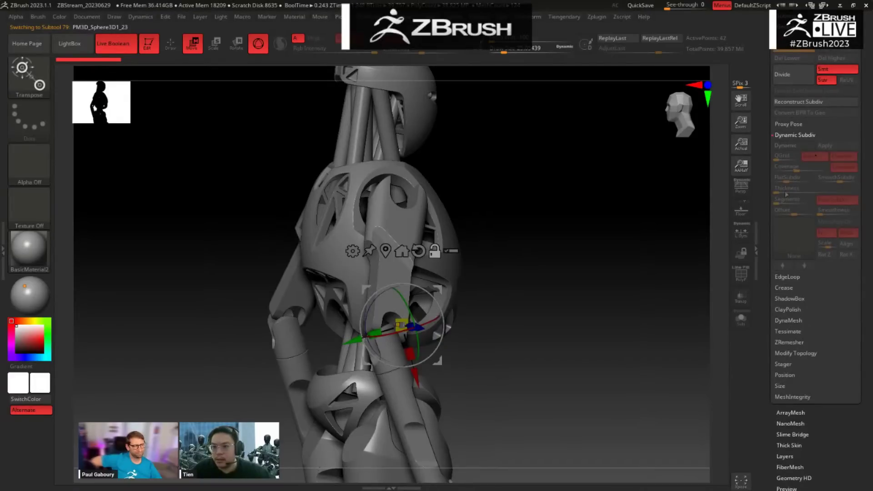
Step: Isolate the PM3D_Sphere3D1_23 cutter, turn on its Dynamic Subdiv preview, and bring the rest of the robot back into view
{"action": "key", "text": "alt+s"}
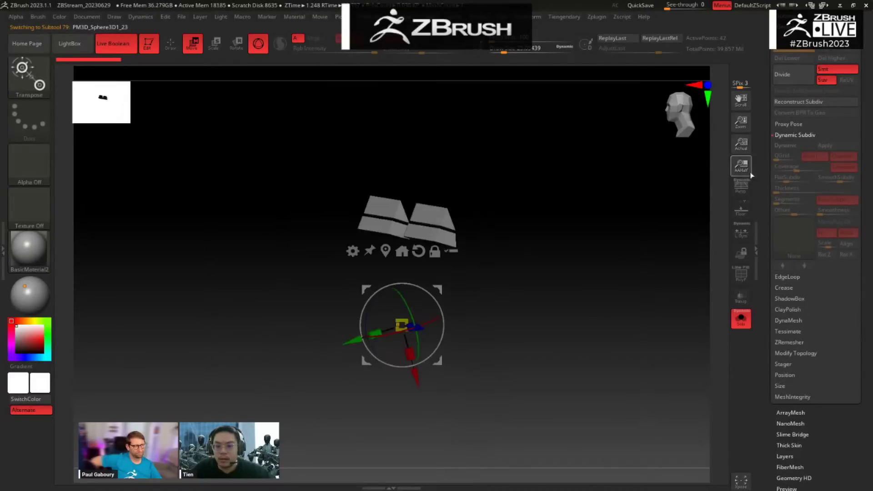
{"action": "key", "text": "d"}
{"action": "left_click_drag", "start_coordinate": [574, 247], "coordinate": [526, 382], "text": "alt"}
{"action": "key", "text": "shift+f"}
{"action": "key", "text": "shift+f"}
{"action": "key", "text": "alt+s"}
{"action": "left_click_drag", "start_coordinate": [533, 309], "coordinate": [556, 218], "text": "alt"}
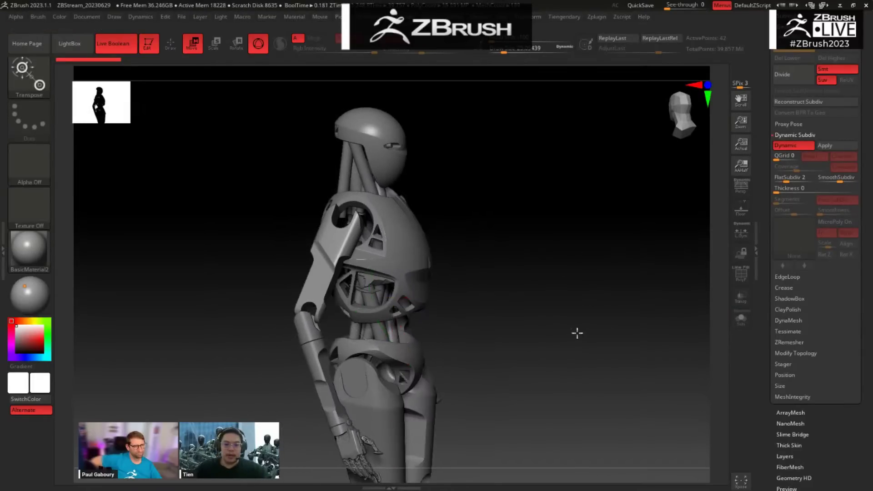
Step: Examine the robot's torso, shoulders and arms from the front and both three-quarter sides
{"action": "left_click_drag", "start_coordinate": [577, 333], "coordinate": [556, 325]}
{"action": "left_click_drag", "start_coordinate": [602, 236], "coordinate": [637, 255], "text": "alt"}
{"action": "left_click_drag", "start_coordinate": [594, 195], "coordinate": [583, 217], "text": "alt"}
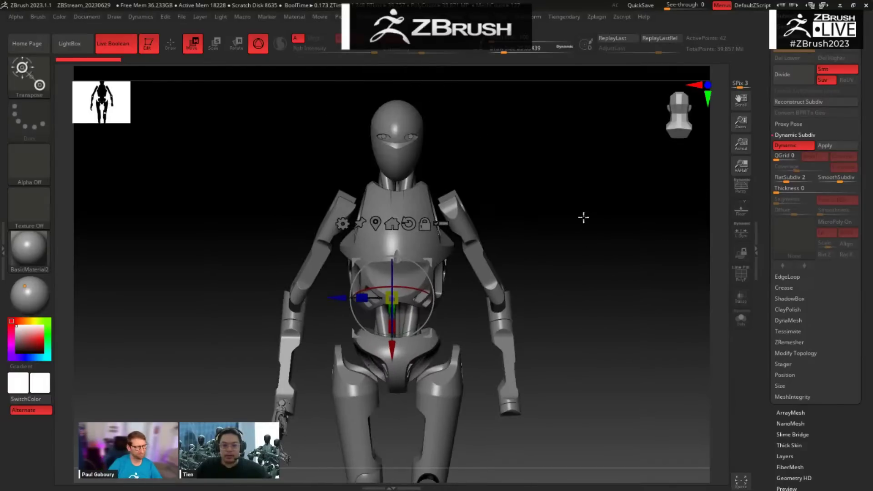
{"action": "left_click_drag", "start_coordinate": [579, 248], "coordinate": [511, 291]}
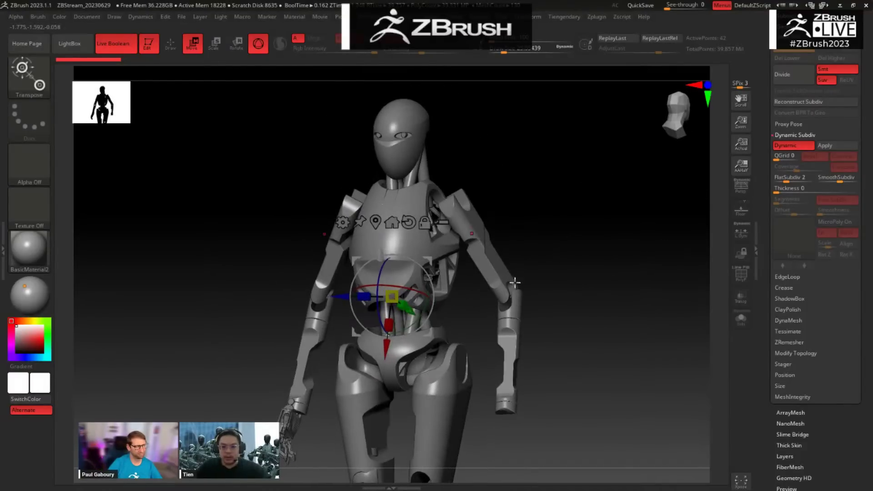
{"action": "left_click_drag", "start_coordinate": [588, 230], "coordinate": [475, 205]}
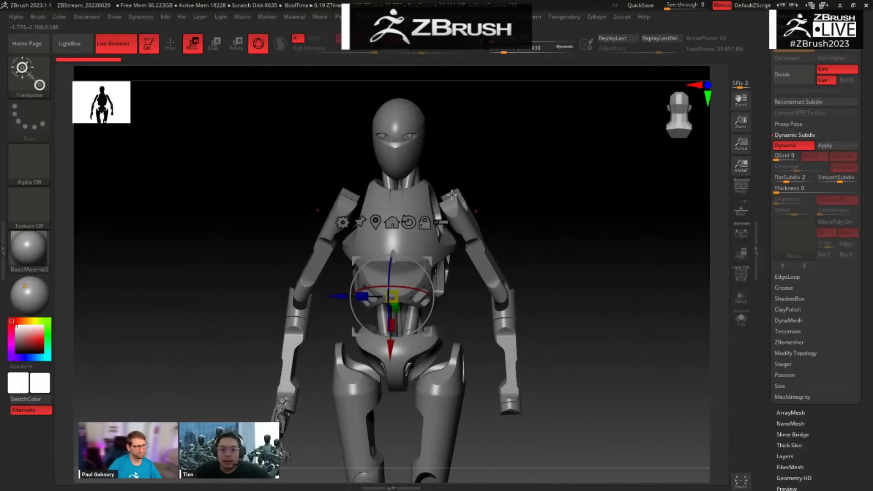
{"action": "left_click_drag", "start_coordinate": [530, 189], "coordinate": [293, 315]}
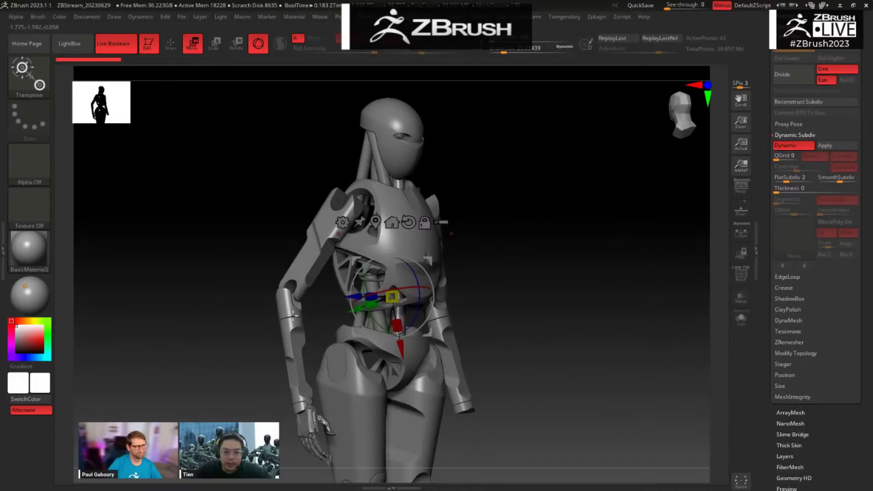
{"action": "left_click_drag", "start_coordinate": [540, 196], "coordinate": [514, 319], "text": "alt"}
Step: Expand the Subtool list and collapse the chest folder
{"action": "left_click_drag", "start_coordinate": [773, 64], "coordinate": [773, 118]}
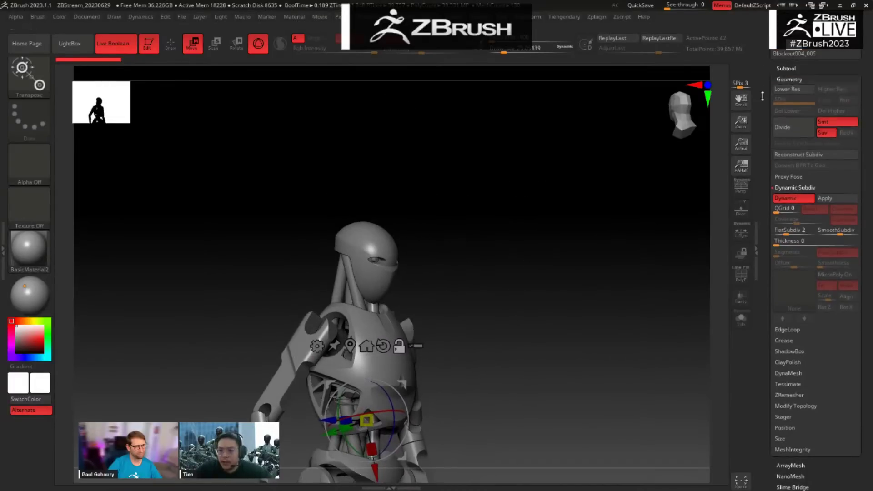
{"action": "left_click", "coordinate": [786, 69]}
{"action": "left_click_drag", "start_coordinate": [778, 155], "coordinate": [778, 116]}
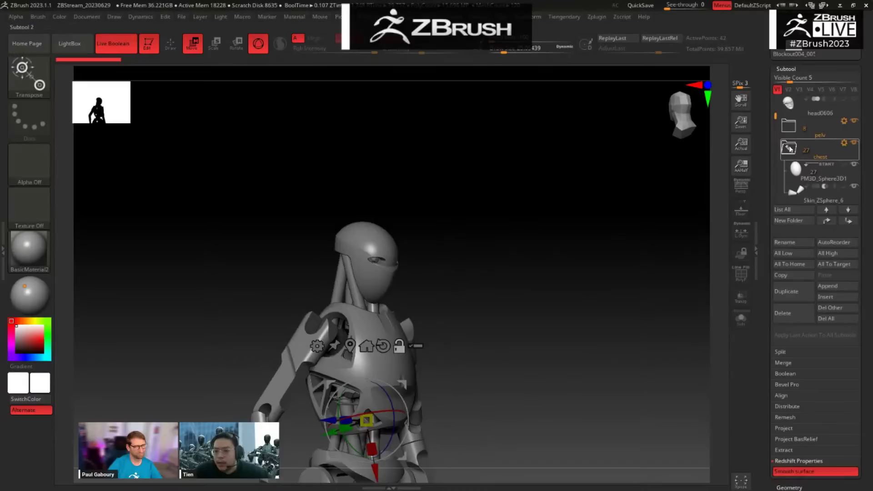
{"action": "left_click", "coordinate": [789, 148]}
{"action": "scroll", "coordinate": [773, 186], "scroll_direction": "up", "scroll_amount": 2}
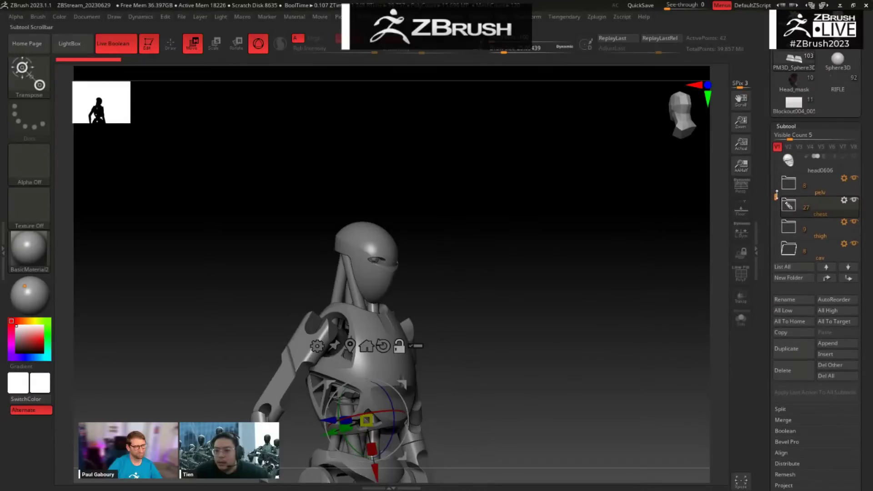
Step: Make the Skin_ZSphere_29 mask subtool active and expand the head folder, with the head framed close up from the side
{"action": "left_click_drag", "start_coordinate": [530, 301], "coordinate": [489, 295]}
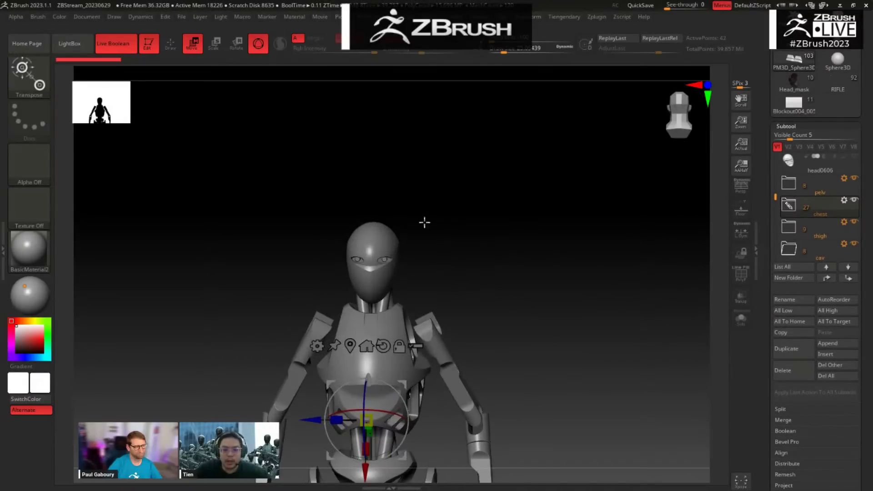
{"action": "left_click_drag", "start_coordinate": [448, 224], "coordinate": [420, 244]}
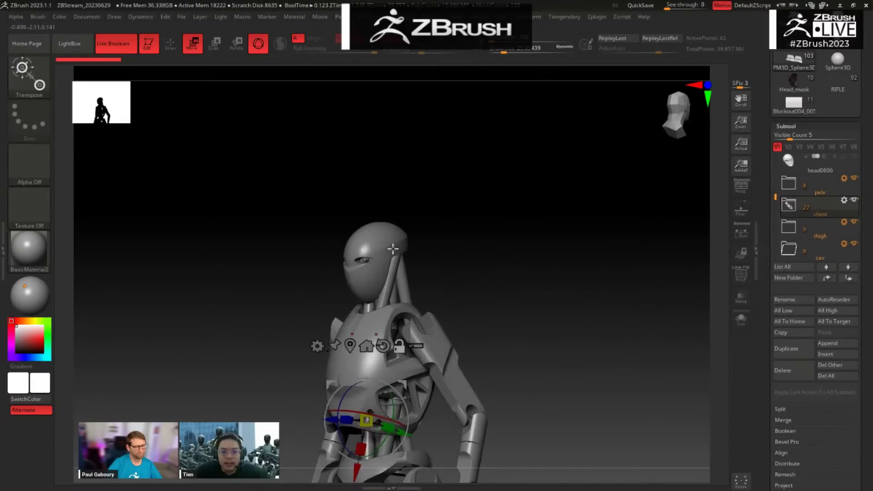
{"action": "left_click", "coordinate": [391, 246], "text": "alt"}
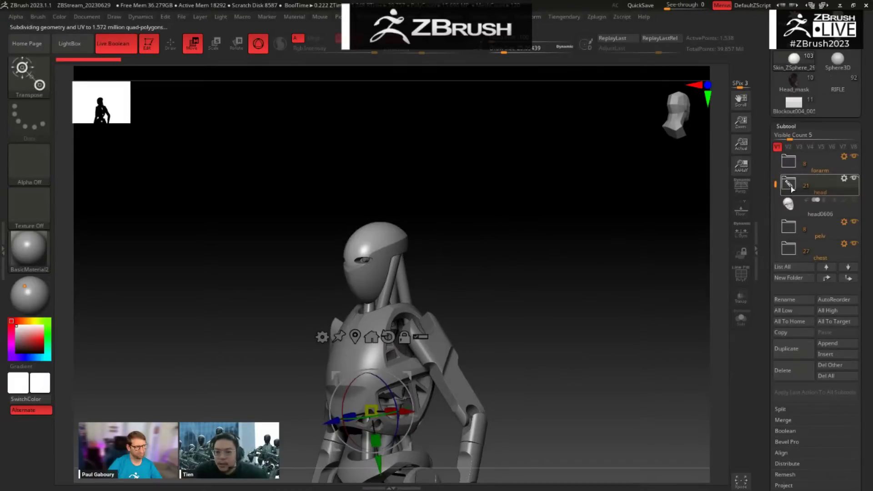
{"action": "left_click", "coordinate": [790, 186]}
{"action": "left_click_drag", "start_coordinate": [564, 346], "coordinate": [503, 334], "text": "alt"}
{"action": "left_click", "coordinate": [369, 415]}
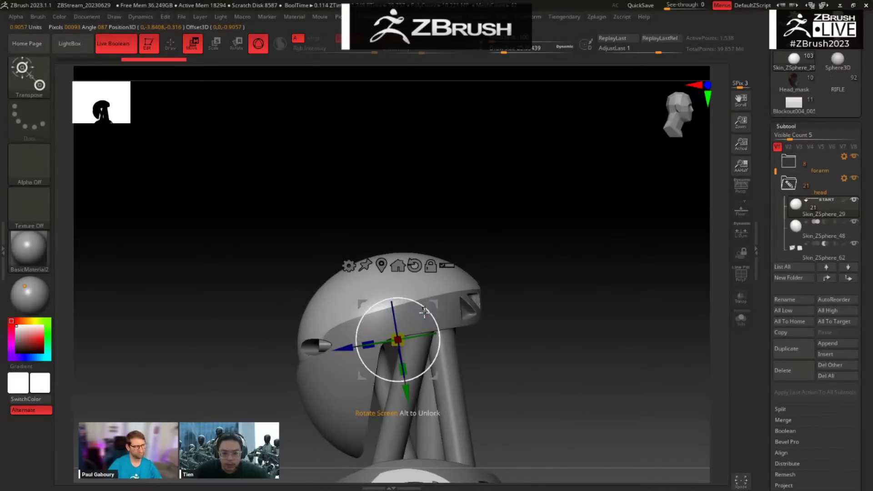
{"action": "left_click_drag", "start_coordinate": [526, 299], "coordinate": [709, 259]}
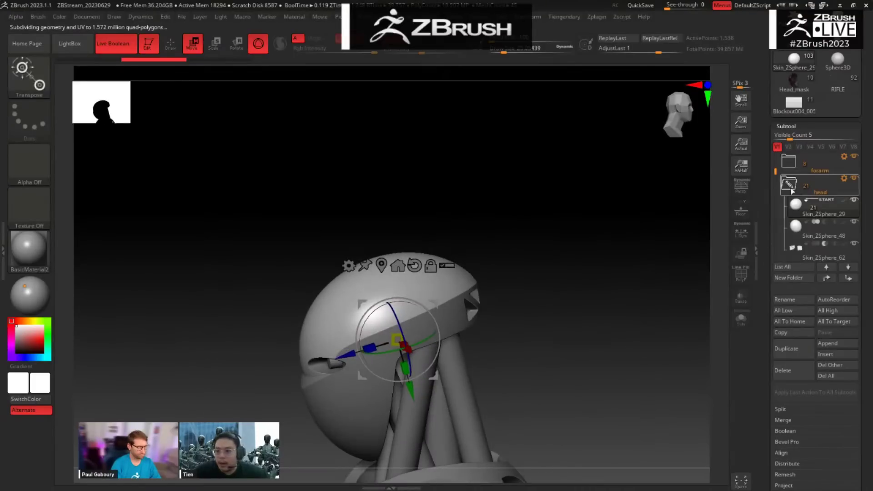
Step: Convert the head folder's live Boolean into a single mesh, then make UMesh_Skin_ZSphere_29 active and isolate it
{"action": "left_click", "coordinate": [844, 178]}
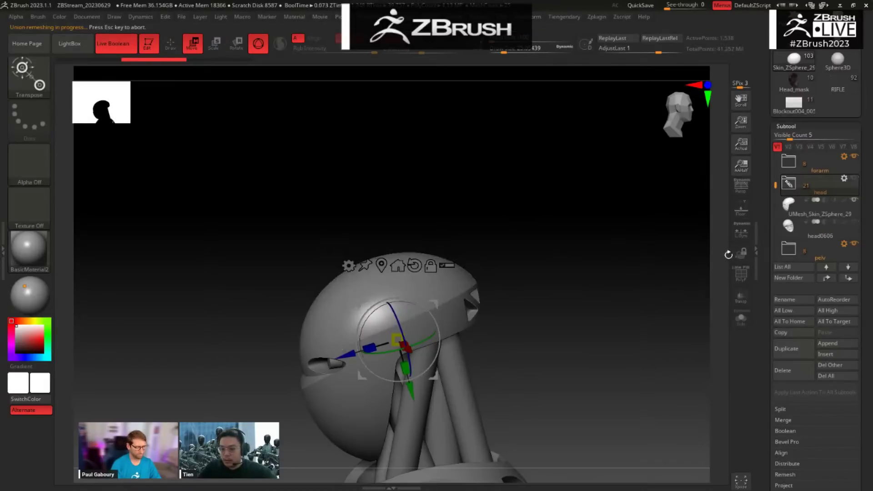
{"action": "left_click", "coordinate": [832, 214]}
{"action": "key", "text": "shift+alt+s"}
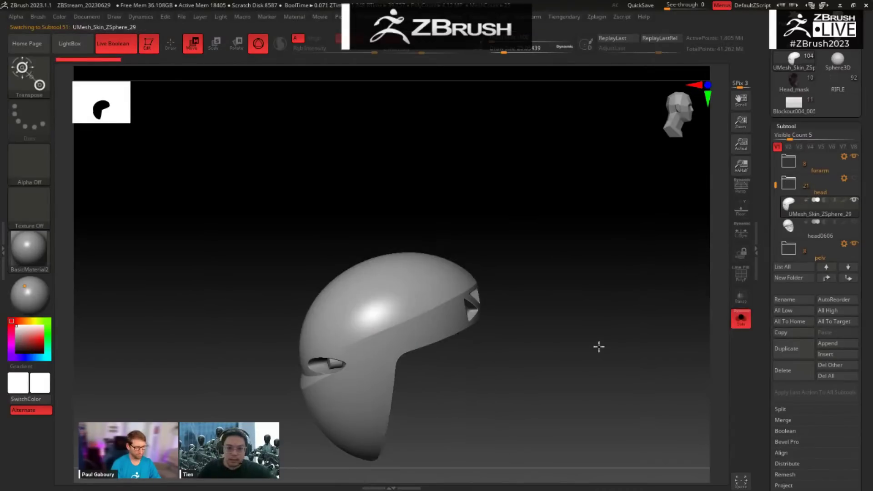
Step: Hide a rectangular area around the mask's eyes, restore the mask shell, and delete the geometry left hidden with Del Hidden
{"action": "left_click_drag", "start_coordinate": [575, 350], "coordinate": [598, 301]}
{"action": "left_click_drag", "start_coordinate": [521, 204], "coordinate": [541, 179]}
{"action": "left_click_drag", "start_coordinate": [608, 135], "coordinate": [573, 209], "text": "alt"}
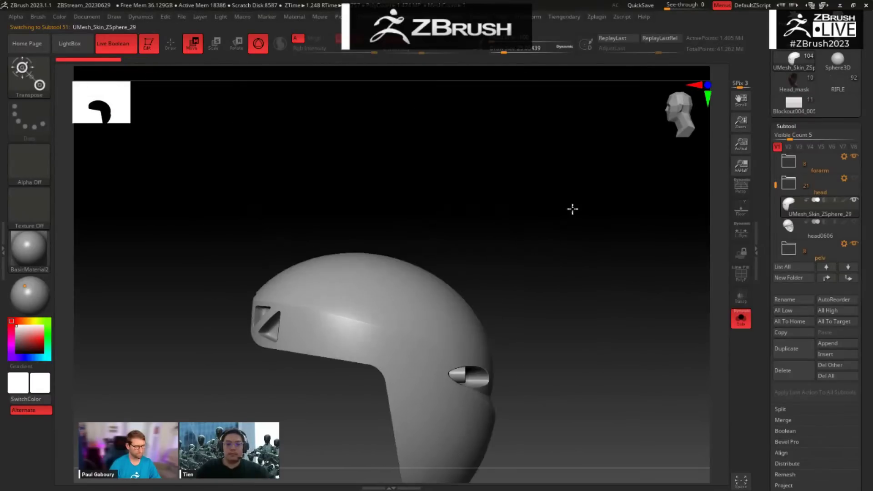
{"action": "left_click_drag", "start_coordinate": [579, 246], "coordinate": [507, 296]}
{"action": "left_click_drag", "start_coordinate": [551, 322], "coordinate": [347, 283]}
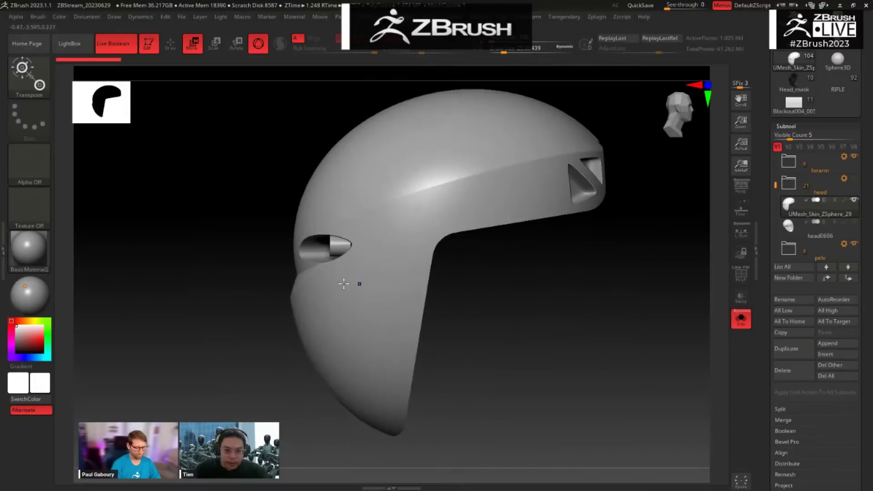
{"action": "left_click_drag", "start_coordinate": [263, 219], "coordinate": [362, 285], "text": "ctrl+alt+shift"}
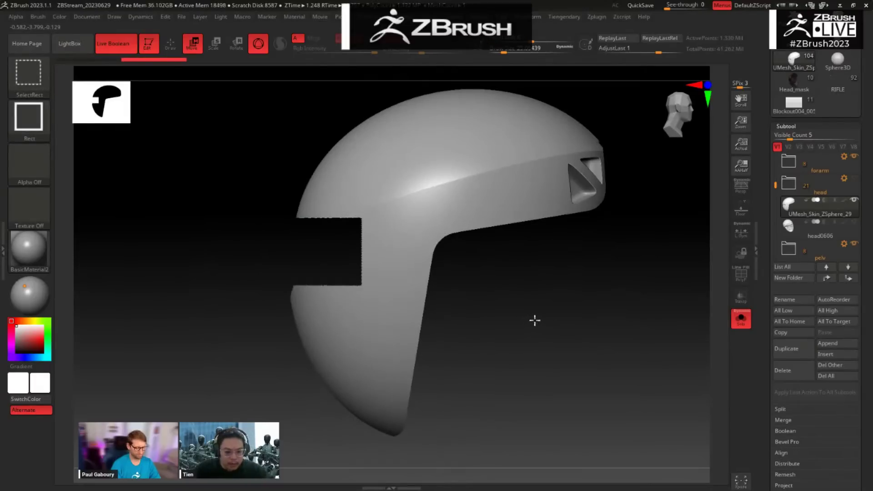
{"action": "left_click", "coordinate": [517, 310], "text": "ctrl+shift"}
{"action": "left_click_drag", "start_coordinate": [500, 308], "coordinate": [582, 295]}
{"action": "key", "text": "space"}
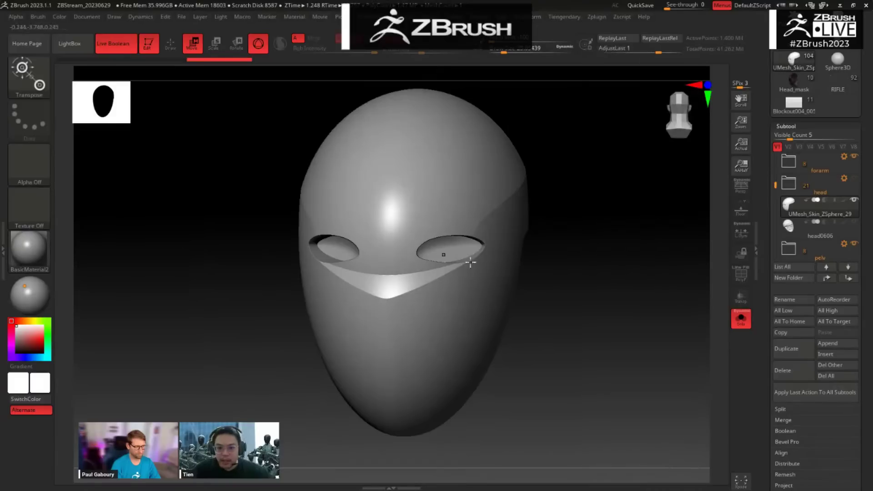
{"action": "key", "text": "space"}
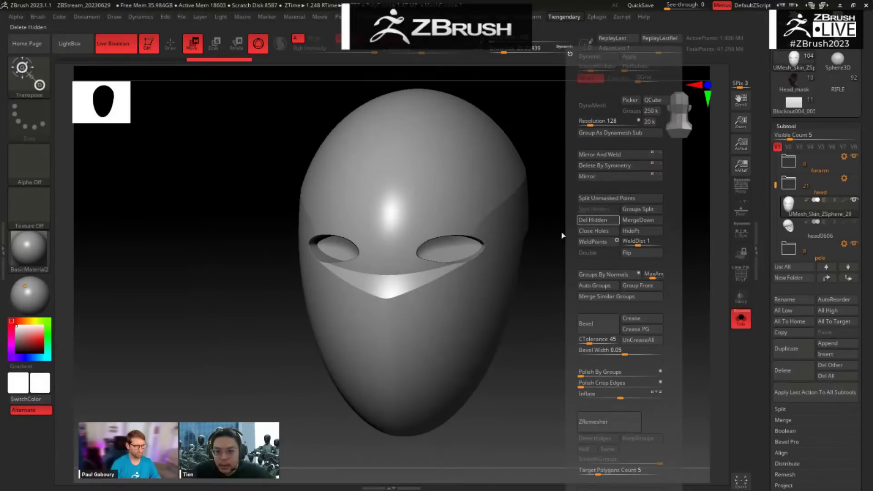
Step: Examine the merged mask's eye sockets and the triangular framework inside the back of the head
{"action": "left_click_drag", "start_coordinate": [555, 312], "coordinate": [590, 325]}
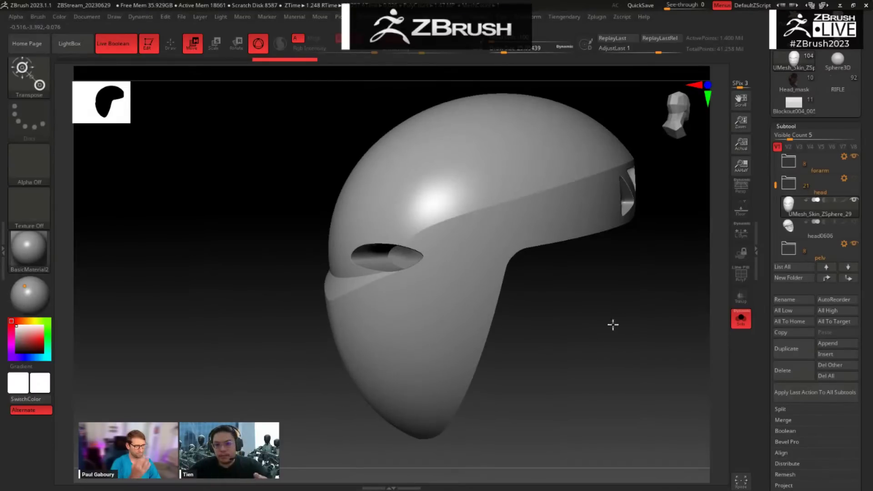
{"action": "left_click_drag", "start_coordinate": [616, 319], "coordinate": [539, 257]}
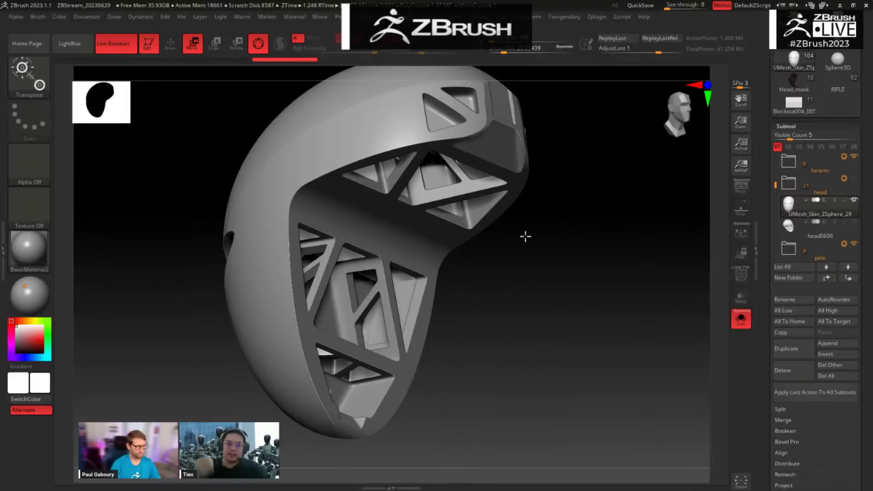
{"action": "left_click_drag", "start_coordinate": [764, 408], "coordinate": [778, 318]}
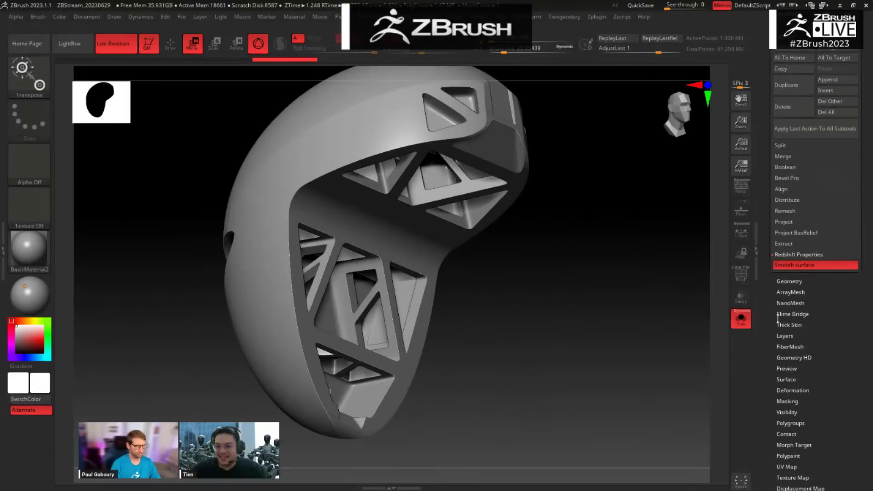
{"action": "mouse_move", "coordinate": [610, 325]}
{"action": "left_mouse_down"}
{"action": "mouse_move", "coordinate": [599, 318]}
{"action": "mouse_move", "coordinate": [627, 292]}
{"action": "mouse_move", "coordinate": [618, 330]}
{"action": "mouse_move", "coordinate": [572, 321]}
{"action": "mouse_move", "coordinate": [598, 309]}
{"action": "mouse_move", "coordinate": [600, 353]}
{"action": "mouse_move", "coordinate": [600, 316]}
{"action": "left_mouse_up"}
{"action": "key", "text": "shift+f"}
{"action": "key", "text": "shift+f"}
Step: Sample the mask's polygon size to set the DynaMesh resolution to 880 and remesh the mask with DynaMesh
{"action": "key", "text": "space"}
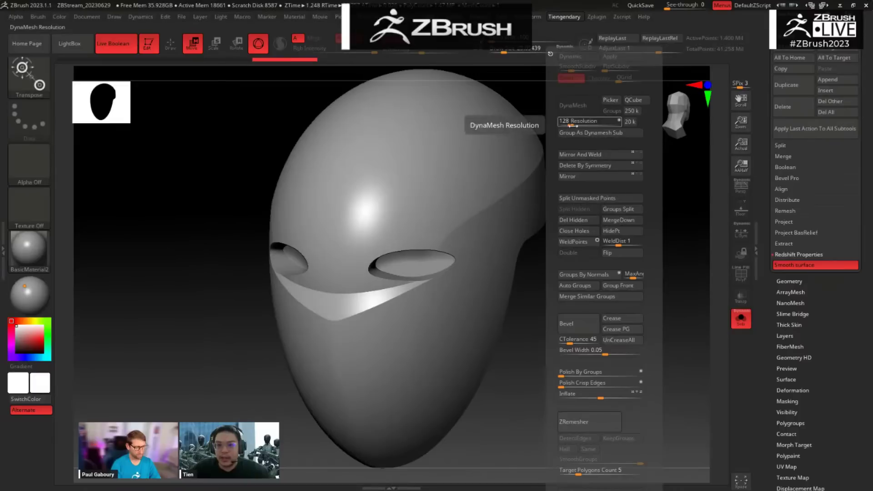
{"action": "left_click_drag", "start_coordinate": [571, 124], "coordinate": [584, 123]}
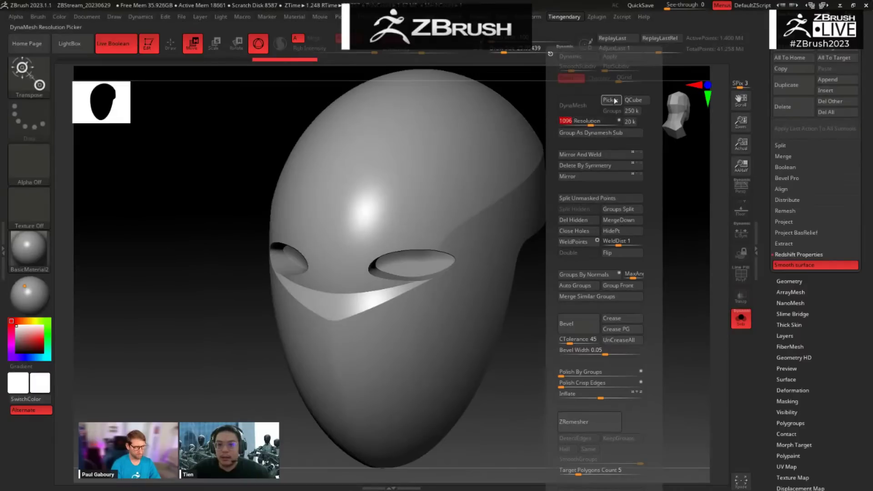
{"action": "left_click", "coordinate": [610, 100]}
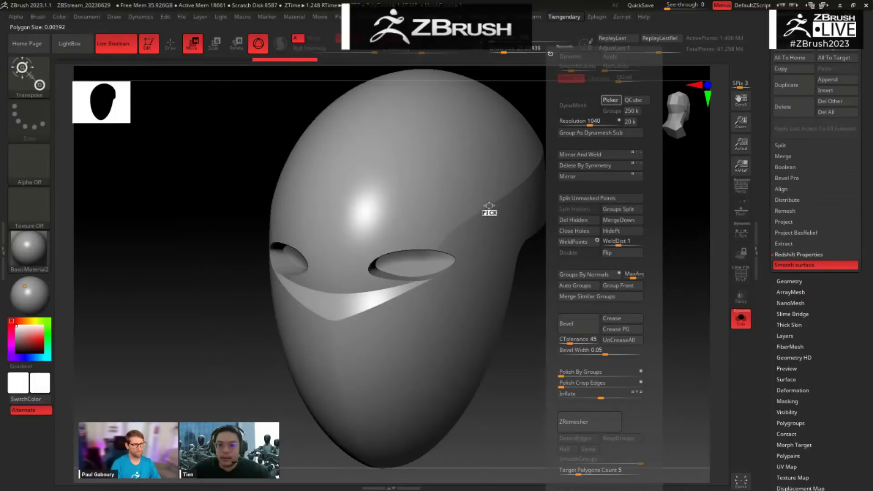
{"action": "left_click_drag", "start_coordinate": [489, 206], "coordinate": [492, 203]}
{"action": "key", "text": "1"}
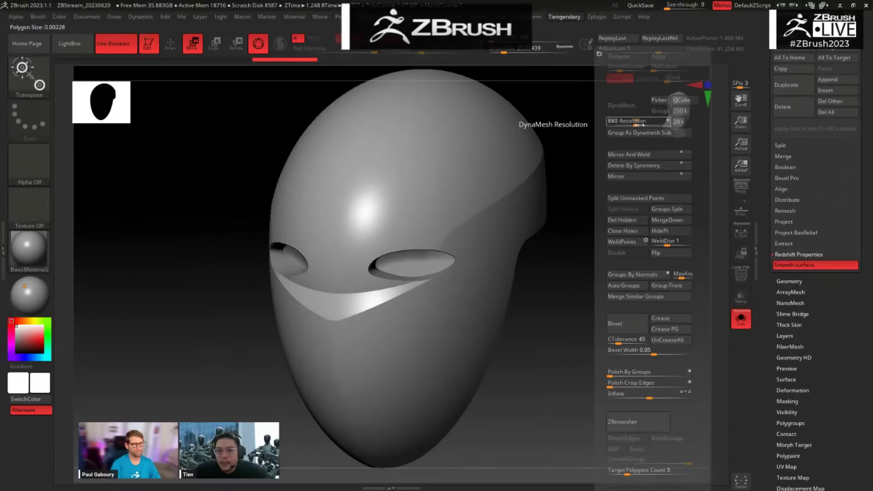
{"action": "left_click", "coordinate": [639, 122]}
{"action": "left_click", "coordinate": [622, 107]}
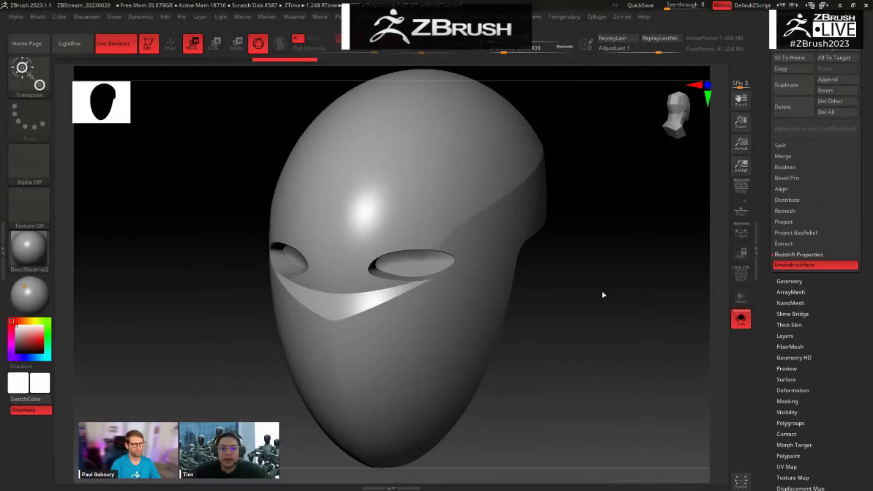
Step: Check the remeshed mask's polygroups and wireframe density with the PolyFrame display, and restore plain shading
{"action": "mouse_move", "coordinate": [585, 301]}
{"action": "left_mouse_down"}
{"action": "mouse_move", "coordinate": [588, 291]}
{"action": "mouse_move", "coordinate": [584, 326]}
{"action": "mouse_move", "coordinate": [596, 329]}
{"action": "mouse_move", "coordinate": [636, 266]}
{"action": "left_mouse_up"}
{"action": "key", "text": "shift+f"}
{"action": "left_click", "coordinate": [741, 273]}
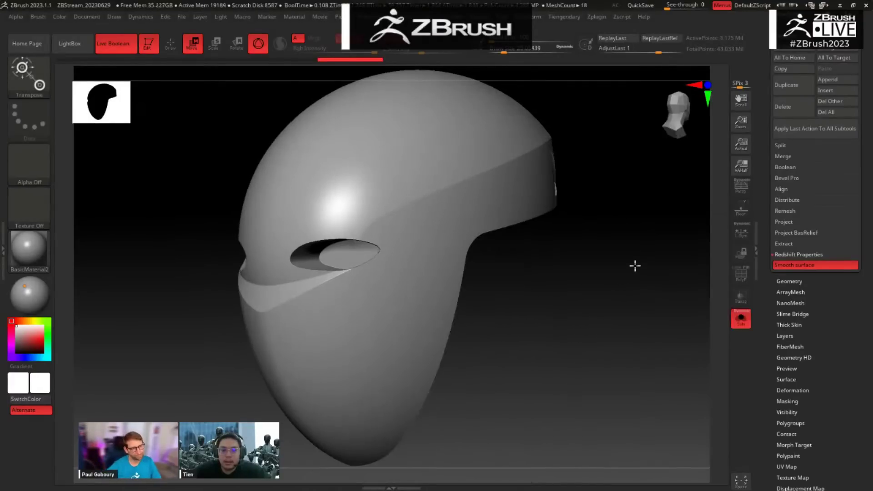
{"action": "key", "text": "shift+f"}
{"action": "left_click_drag", "start_coordinate": [563, 309], "coordinate": [531, 273]}
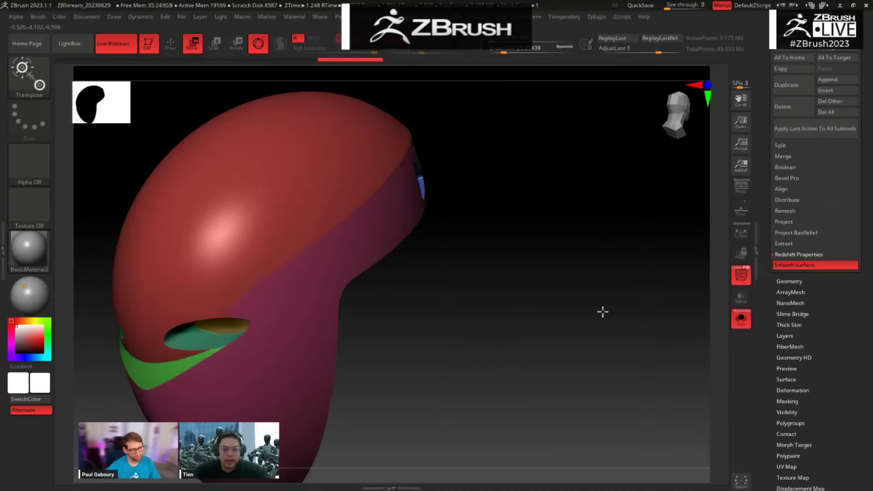
{"action": "left_click", "coordinate": [741, 275]}
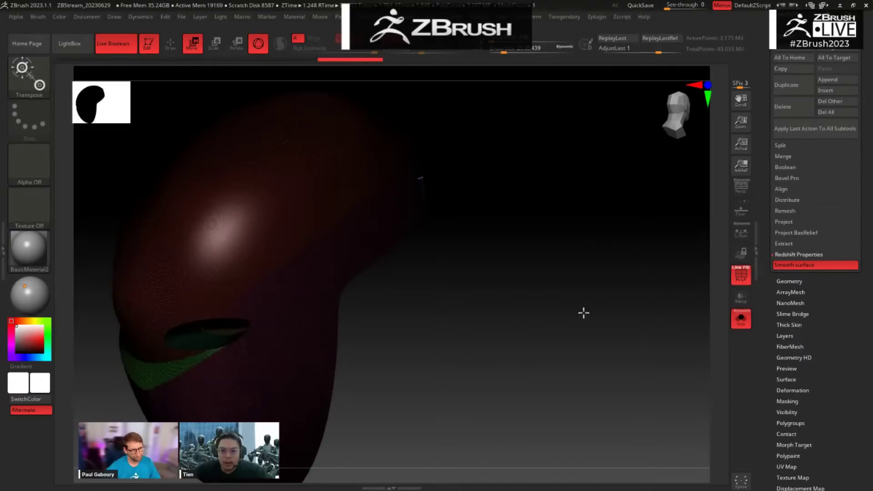
{"action": "left_click", "coordinate": [740, 275]}
Step: Isolate the head mask's outer shell, showing only the cranium and lower face polygroups
{"action": "left_click_drag", "start_coordinate": [542, 304], "coordinate": [498, 266]}
{"action": "left_click_drag", "start_coordinate": [571, 219], "coordinate": [563, 261]}
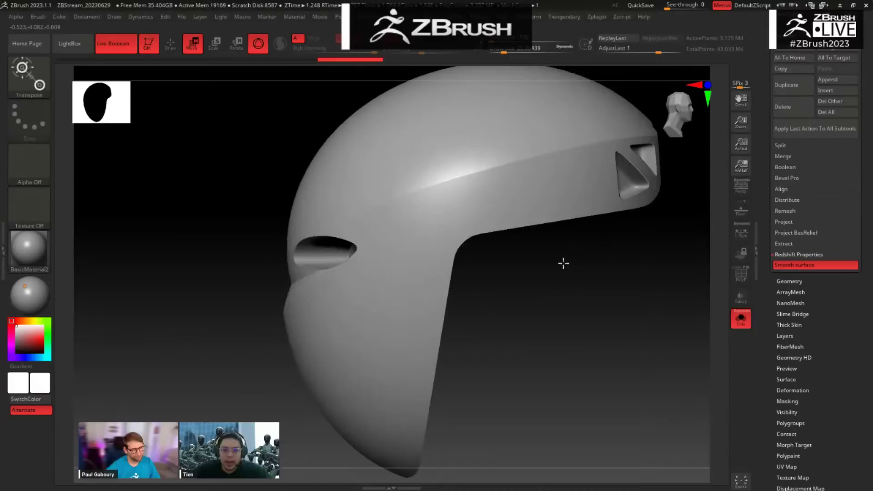
{"action": "left_click_drag", "start_coordinate": [550, 292], "coordinate": [305, 310]}
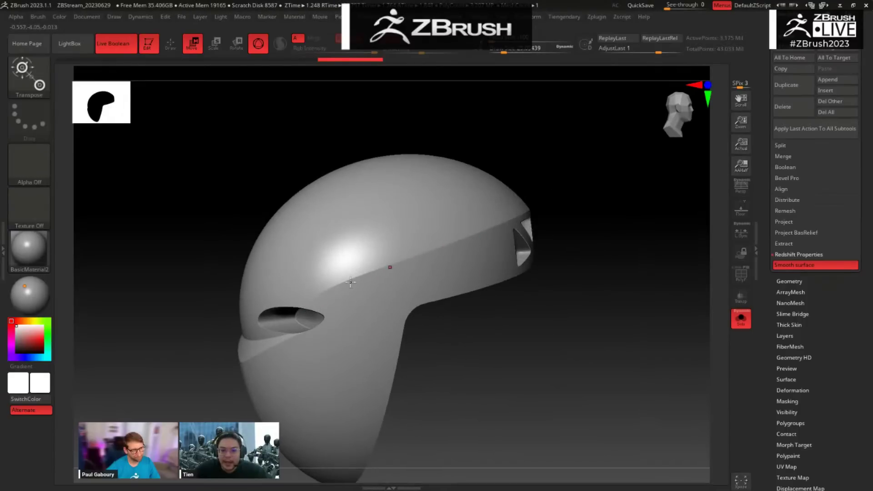
{"action": "left_click_drag", "start_coordinate": [482, 219], "coordinate": [432, 234]}
{"action": "key", "text": "q"}
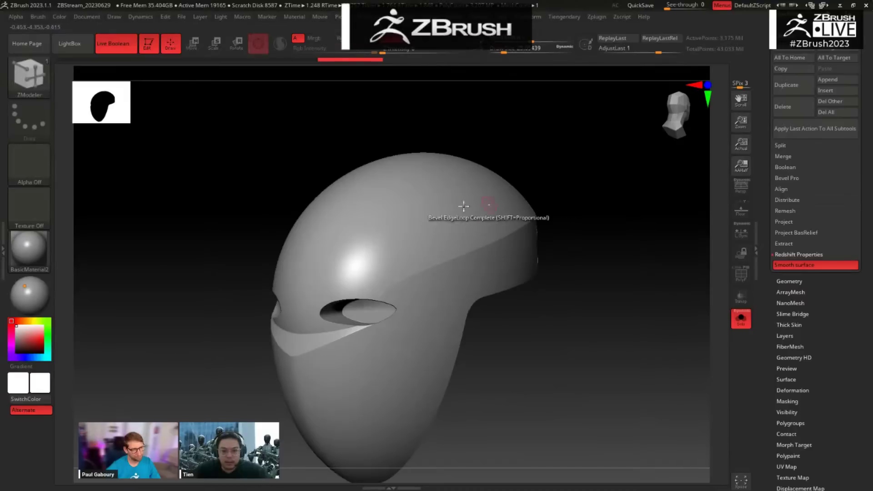
{"action": "left_click", "coordinate": [428, 224], "text": "ctrl+shift"}
{"action": "mouse_move", "coordinate": [581, 185]}
{"action": "left_mouse_down"}
{"action": "mouse_move", "coordinate": [577, 192]}
{"action": "mouse_move", "coordinate": [620, 225]}
{"action": "mouse_move", "coordinate": [633, 312]}
{"action": "mouse_move", "coordinate": [637, 294]}
{"action": "left_mouse_up"}
{"action": "left_click", "coordinate": [456, 288], "text": "ctrl+shift"}
Step: Mask the border between the cranium and face polygroups with MaskByFeature, using Groups only and turning off Border and Crease
{"action": "scroll", "coordinate": [830, 362], "scroll_direction": "down", "scroll_amount": 5}
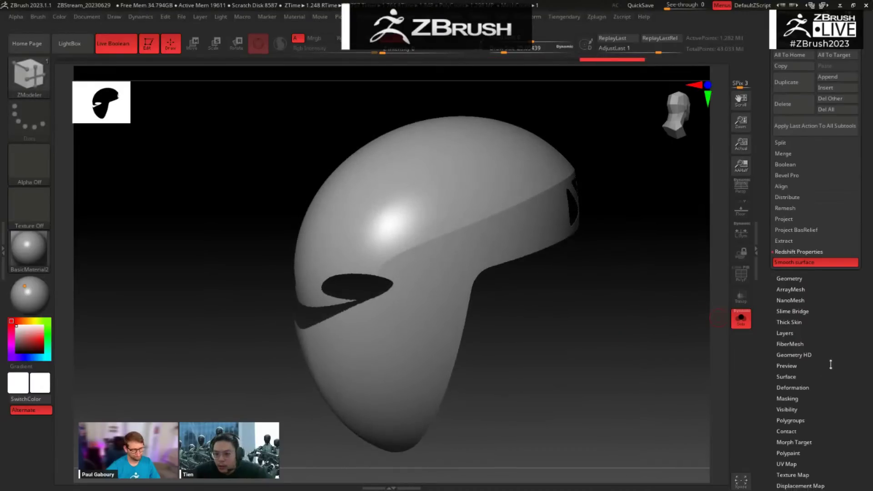
{"action": "left_click", "coordinate": [795, 300]}
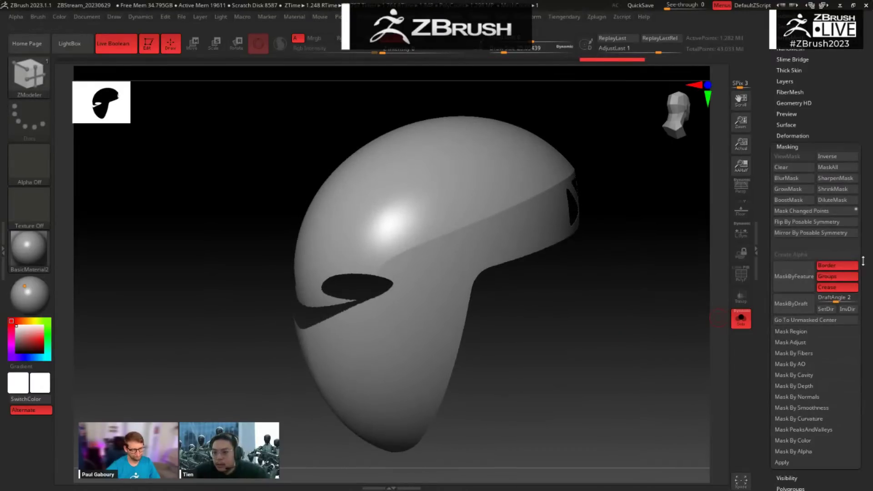
{"action": "scroll", "coordinate": [800, 273], "scroll_direction": "down", "scroll_amount": 2}
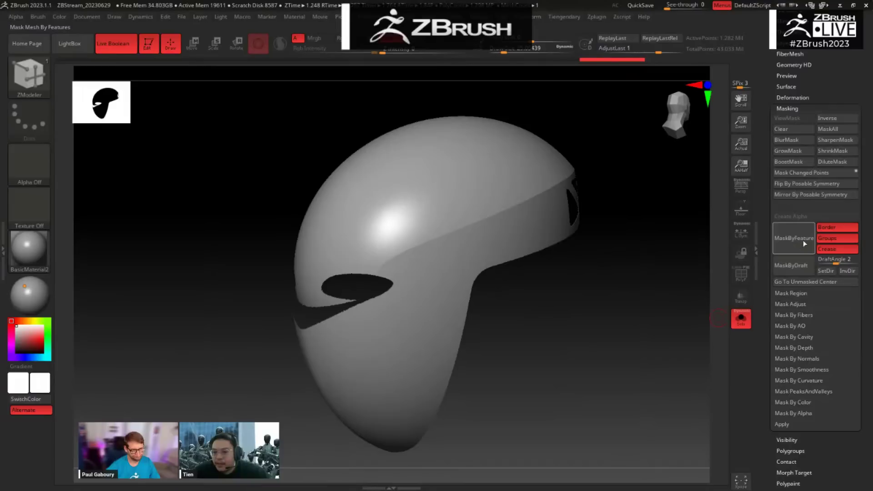
{"action": "left_click", "coordinate": [838, 249]}
{"action": "left_click_drag", "start_coordinate": [680, 331], "coordinate": [763, 268]}
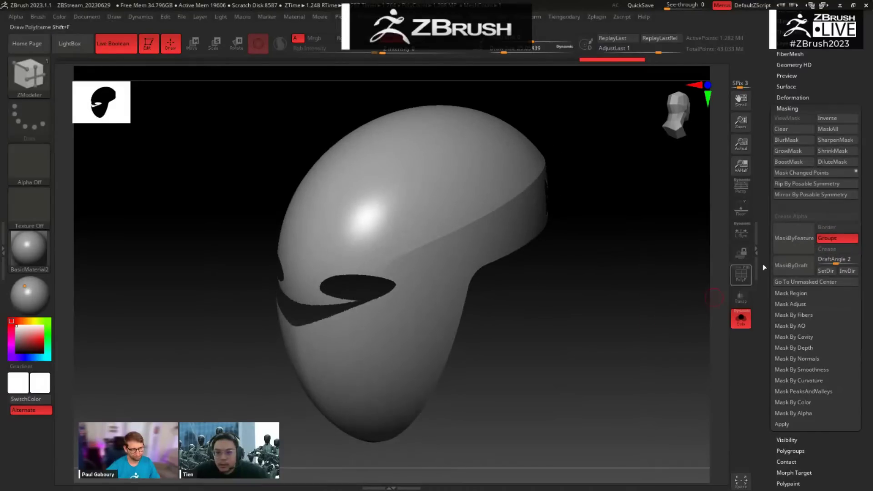
{"action": "left_click", "coordinate": [793, 238]}
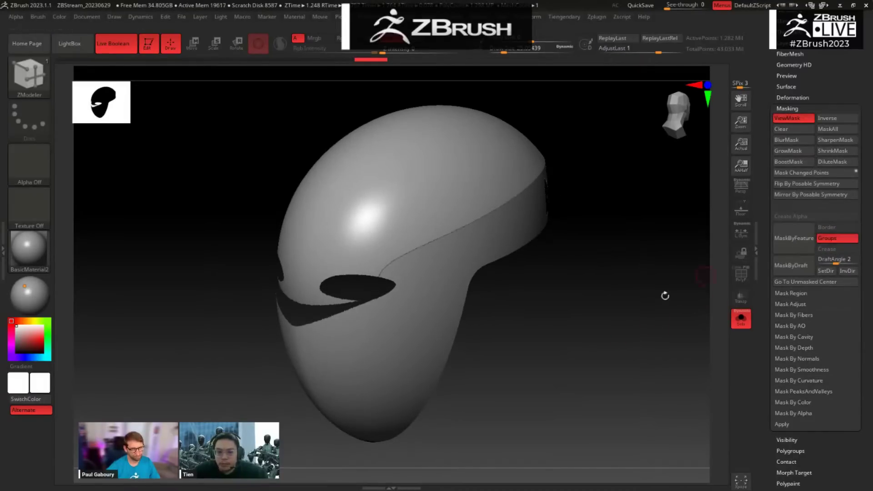
Step: Restore the hidden parts of the head and invert the mask so that only the polygroup seam stays unmasked
{"action": "left_click_drag", "start_coordinate": [666, 296], "coordinate": [366, 268]}
{"action": "left_click_drag", "start_coordinate": [654, 354], "coordinate": [605, 318]}
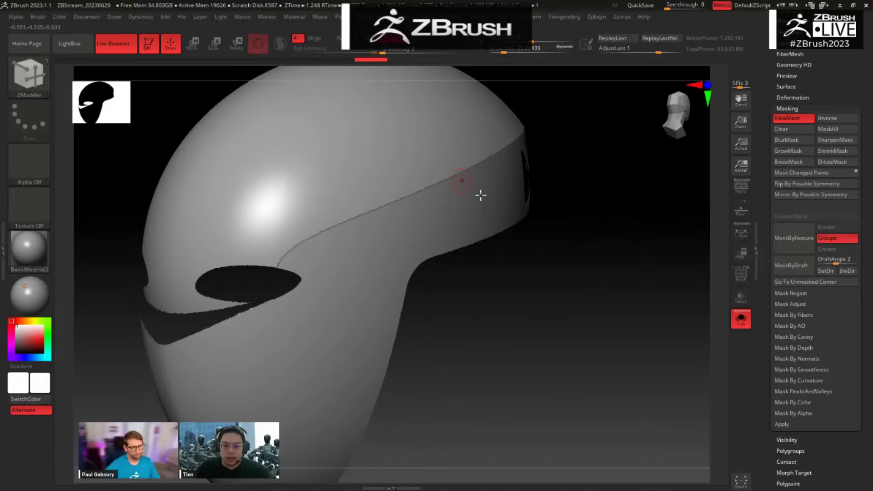
{"action": "left_click_drag", "start_coordinate": [627, 287], "coordinate": [602, 294], "text": "ctrl"}
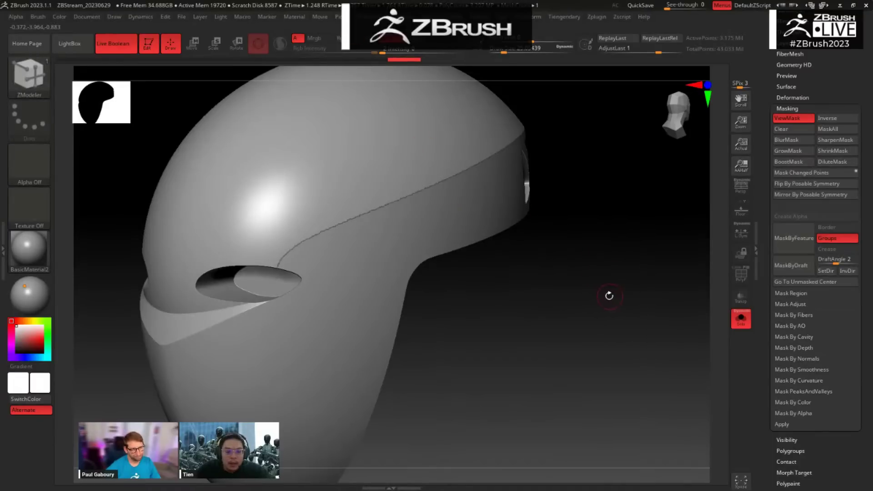
{"action": "left_click", "coordinate": [505, 264], "text": "ctrl"}
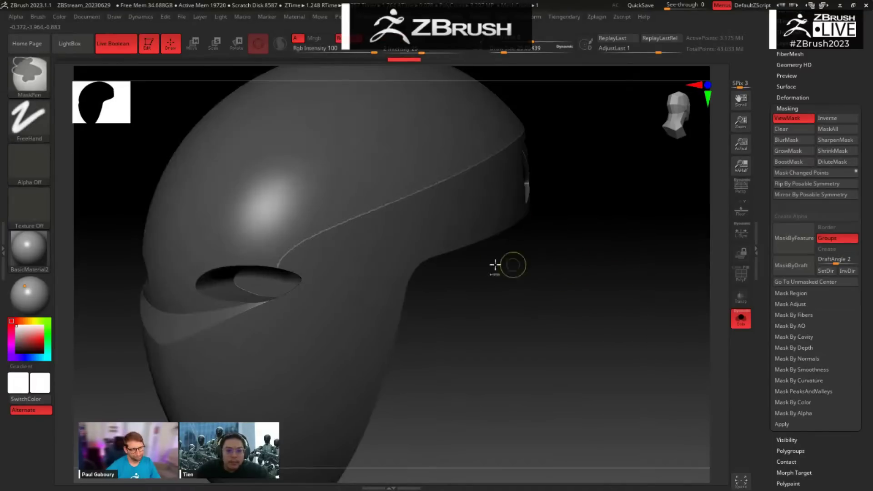
Step: Blur and sharpen the mask repeatedly to widen the unmasked seam into a soft-edged band
{"action": "left_click", "coordinate": [387, 265], "text": "ctrl"}
{"action": "left_click", "coordinate": [389, 265], "text": "ctrl"}
{"action": "left_click", "coordinate": [390, 265], "text": "ctrl"}
{"action": "left_click", "coordinate": [391, 266], "text": "ctrl"}
{"action": "left_click", "coordinate": [392, 266], "text": "ctrl"}
{"action": "left_click", "coordinate": [393, 267], "text": "ctrl"}
{"action": "left_click", "coordinate": [393, 267], "text": "ctrl"}
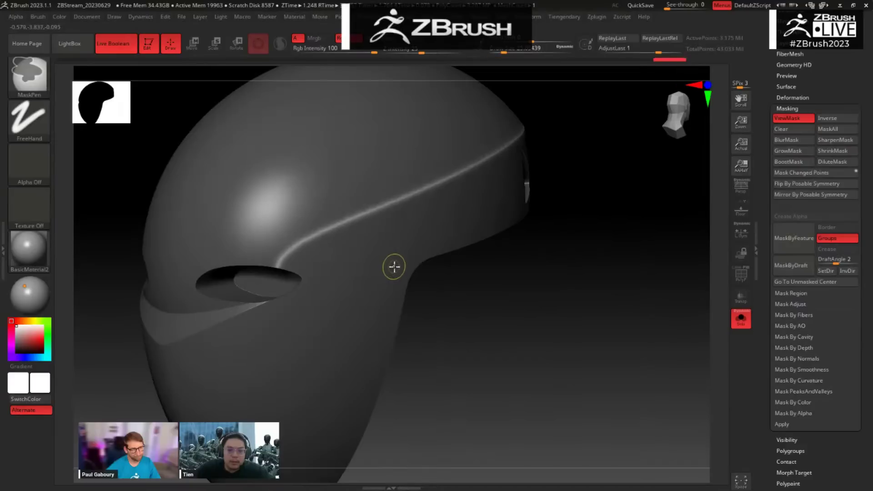
{"action": "left_click", "coordinate": [394, 268], "text": "ctrl+alt"}
{"action": "left_click", "coordinate": [393, 268], "text": "ctrl+alt"}
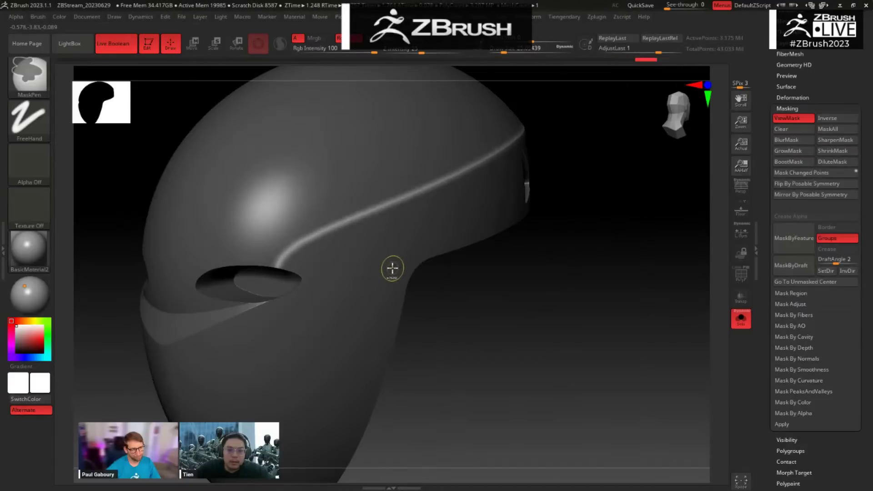
{"action": "left_click", "coordinate": [393, 269], "text": "ctrl+alt"}
{"action": "left_click", "coordinate": [393, 268], "text": "ctrl+alt"}
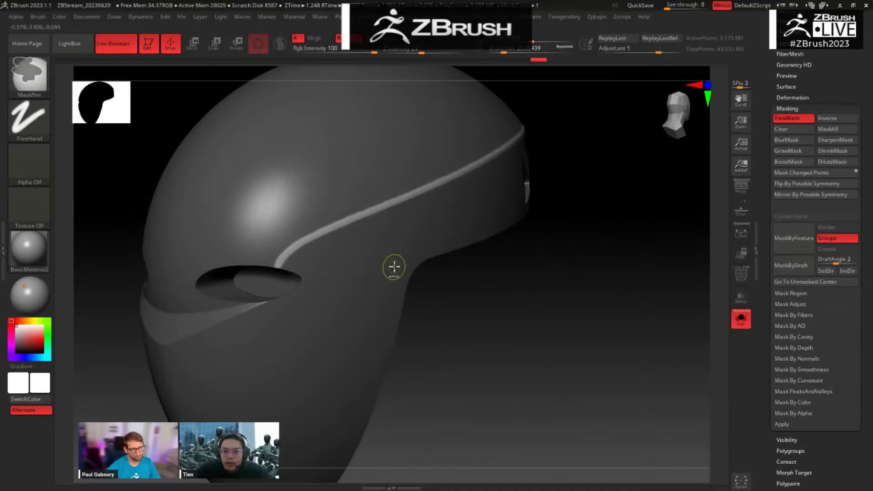
{"action": "left_click", "coordinate": [394, 267], "text": "ctrl+alt"}
{"action": "left_click", "coordinate": [395, 266], "text": "ctrl"}
{"action": "left_click", "coordinate": [396, 267], "text": "ctrl"}
{"action": "left_click", "coordinate": [396, 266], "text": "ctrl"}
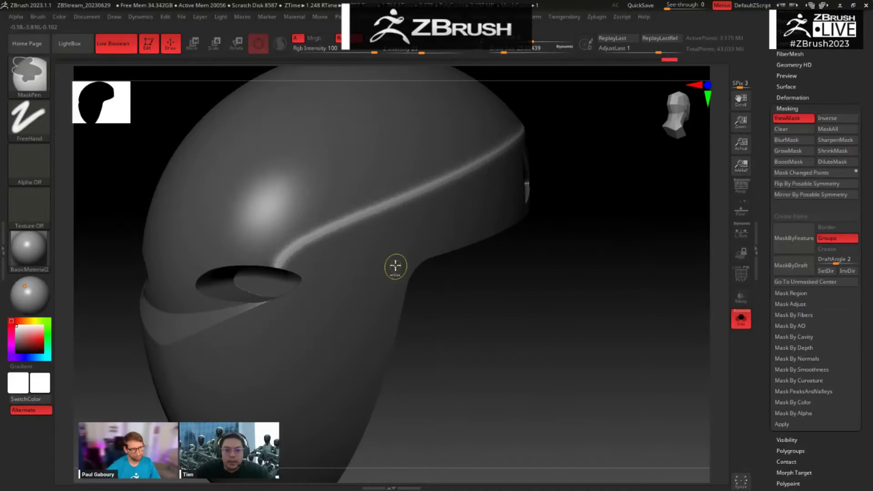
{"action": "left_click", "coordinate": [396, 266], "text": "ctrl"}
{"action": "left_click", "coordinate": [395, 266], "text": "ctrl"}
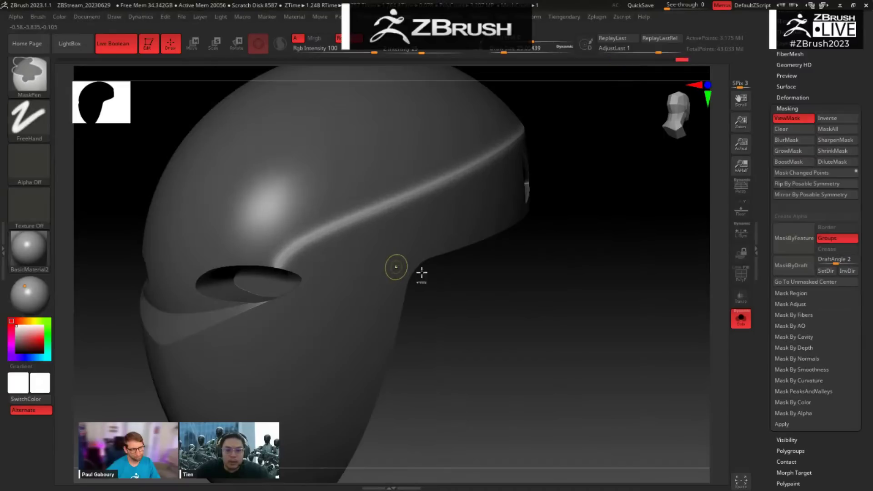
{"action": "left_click", "coordinate": [490, 309], "text": "ctrl"}
Step: Isolate the eye sockets and the bracket at the back of the head to protect them with masking, and restore the whole head
{"action": "mouse_move", "coordinate": [493, 316]}
{"action": "left_mouse_down"}
{"action": "mouse_move", "coordinate": [509, 302]}
{"action": "mouse_move", "coordinate": [510, 265]}
{"action": "left_mouse_up"}
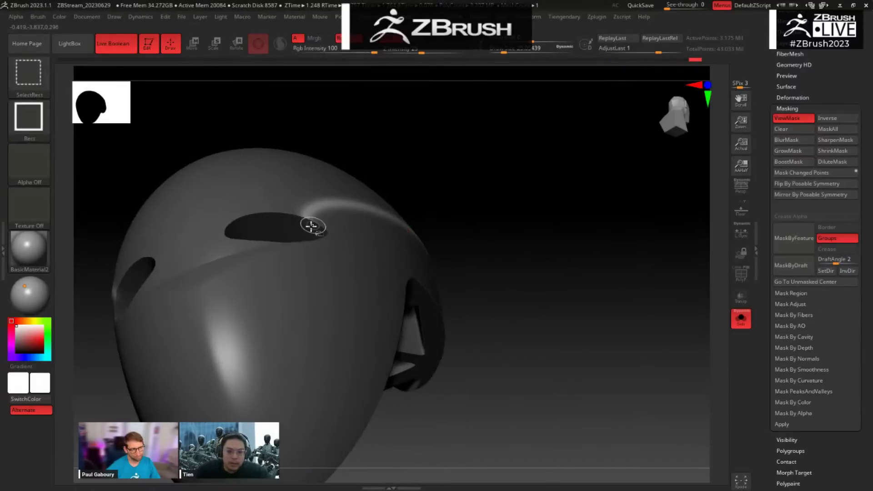
{"action": "left_click", "coordinate": [311, 225], "text": "ctrl+shift"}
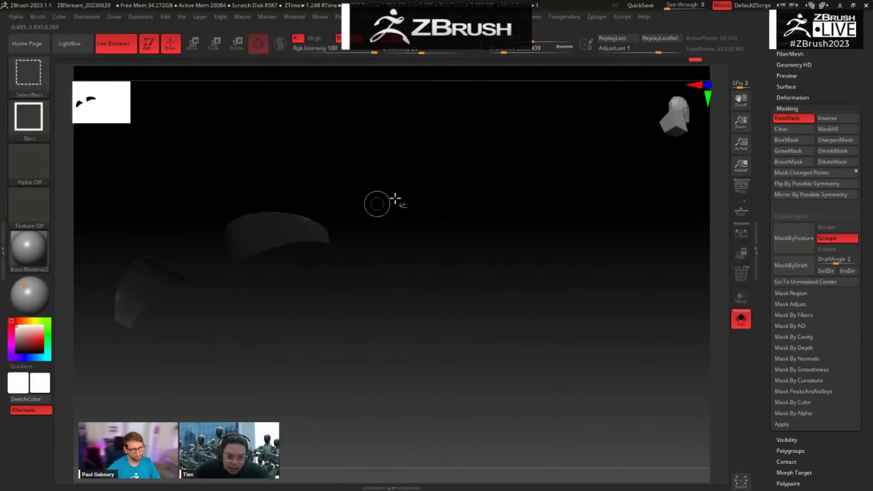
{"action": "left_click", "coordinate": [498, 237], "text": "ctrl+shift"}
{"action": "left_click_drag", "start_coordinate": [571, 175], "coordinate": [470, 306]}
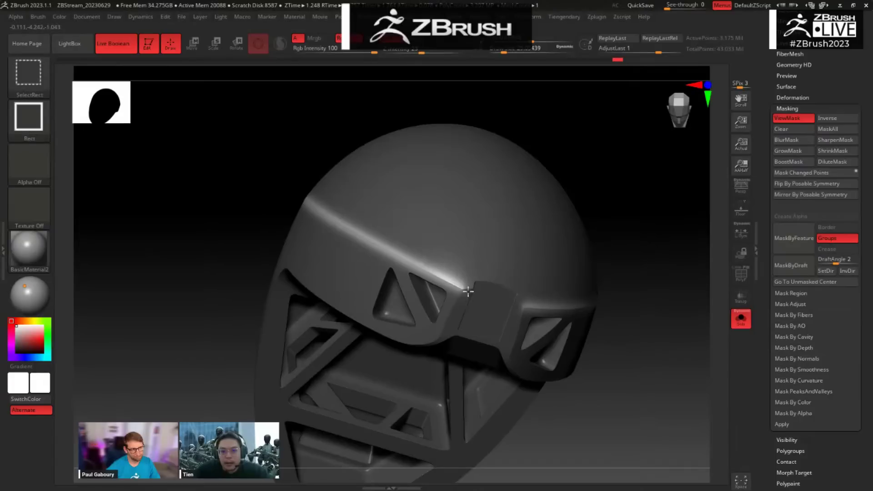
{"action": "left_click", "coordinate": [468, 291], "text": "ctrl+shift"}
{"action": "left_click", "coordinate": [563, 204], "text": "ctrl+shift"}
{"action": "left_click", "coordinate": [600, 188], "text": "ctrl+shift"}
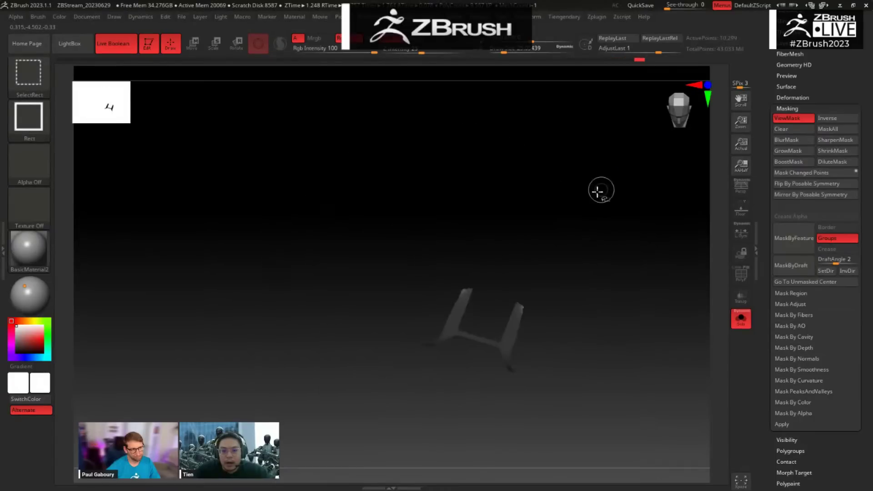
{"action": "left_click_drag", "start_coordinate": [587, 195], "coordinate": [366, 425], "text": "ctrl"}
{"action": "left_click", "coordinate": [549, 198], "text": "ctrl+shift"}
Step: Smooth the unmasked cranium seam with two passes of Polish Crisp Edges and clear the mask
{"action": "left_click_drag", "start_coordinate": [544, 135], "coordinate": [573, 259]}
{"action": "left_click", "coordinate": [564, 16]}
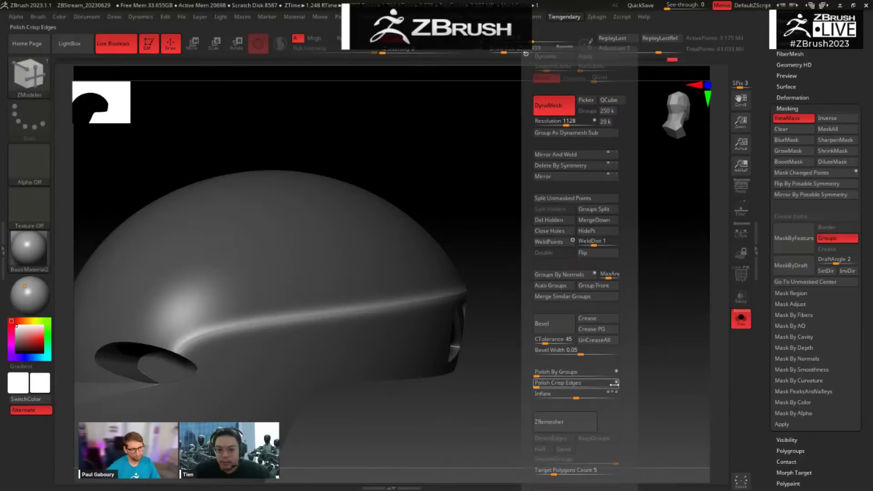
{"action": "left_click_drag", "start_coordinate": [615, 384], "coordinate": [627, 385]}
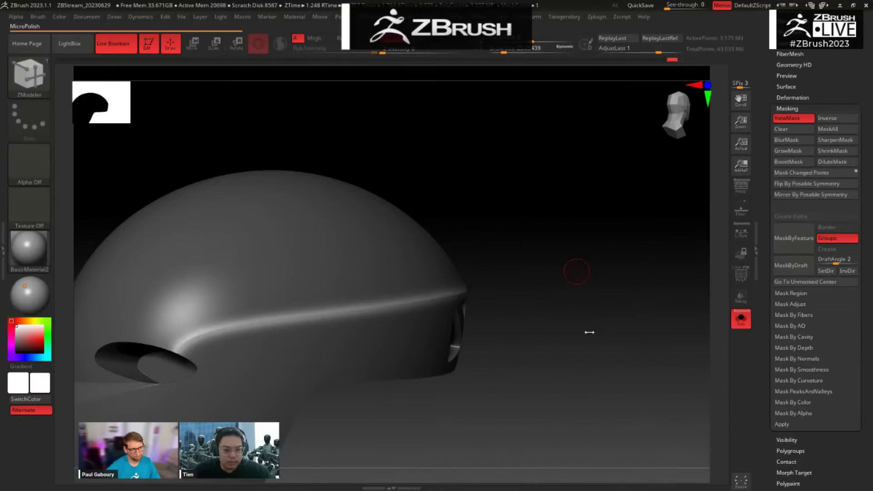
{"action": "left_click_drag", "start_coordinate": [568, 323], "coordinate": [563, 327]}
{"action": "left_click", "coordinate": [565, 17]}
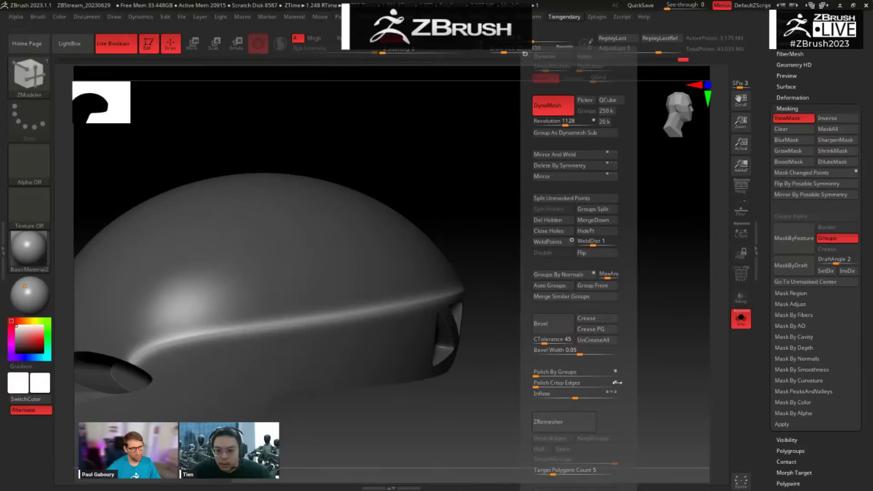
{"action": "left_click_drag", "start_coordinate": [614, 385], "coordinate": [627, 298]}
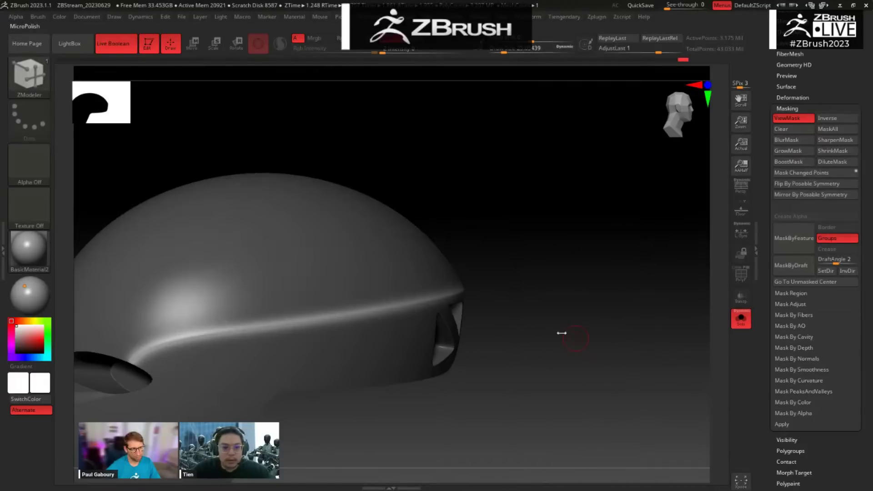
{"action": "mouse_move", "coordinate": [575, 374]}
{"action": "left_mouse_down"}
{"action": "mouse_move", "coordinate": [609, 318]}
{"action": "mouse_move", "coordinate": [587, 324]}
{"action": "mouse_move", "coordinate": [594, 328]}
{"action": "mouse_move", "coordinate": [421, 249]}
{"action": "left_mouse_up"}
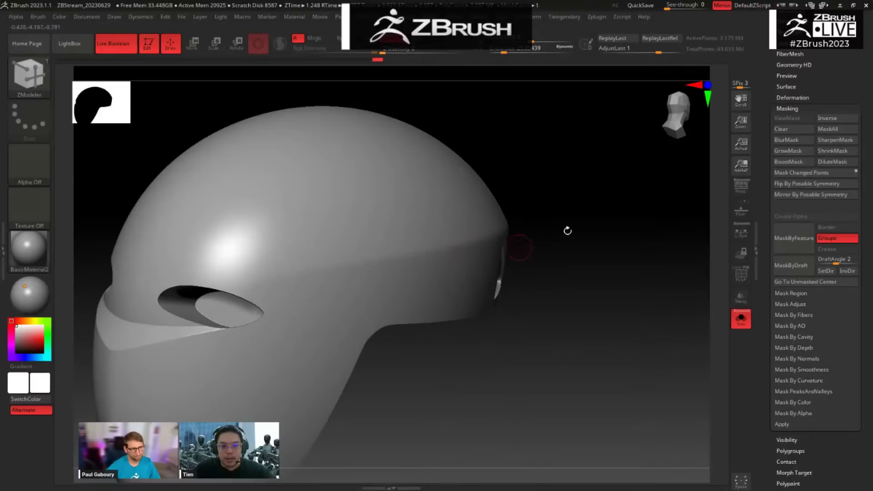
Step: Apply Polish Crisp Edges to the whole unmasked head and check the mesh with the PolyFrame display
{"action": "key", "text": "space"}
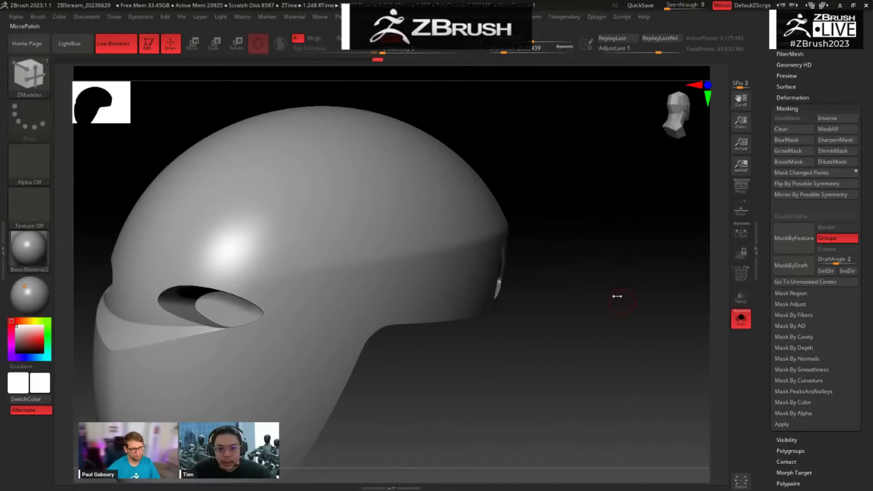
{"action": "left_click_drag", "start_coordinate": [622, 304], "coordinate": [627, 345]}
{"action": "key", "text": "space"}
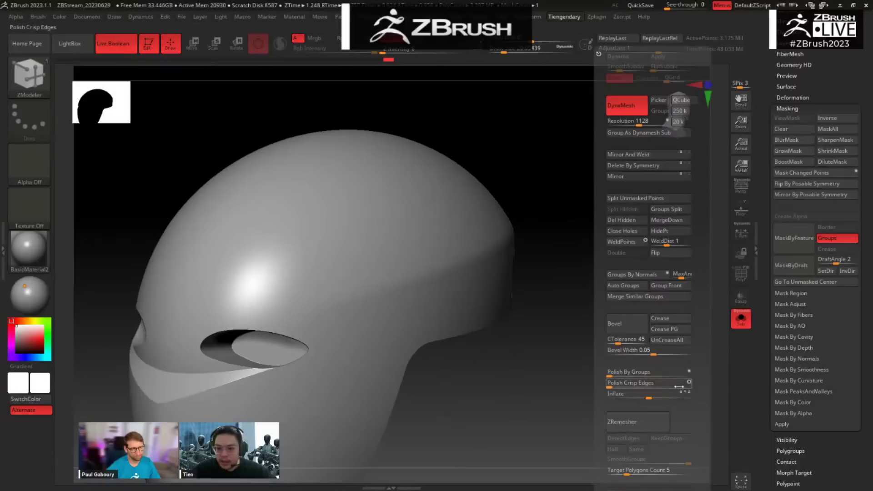
{"action": "left_click_drag", "start_coordinate": [602, 341], "coordinate": [516, 302]}
{"action": "key", "text": "shift+f"}
{"action": "key", "text": "shift+f"}
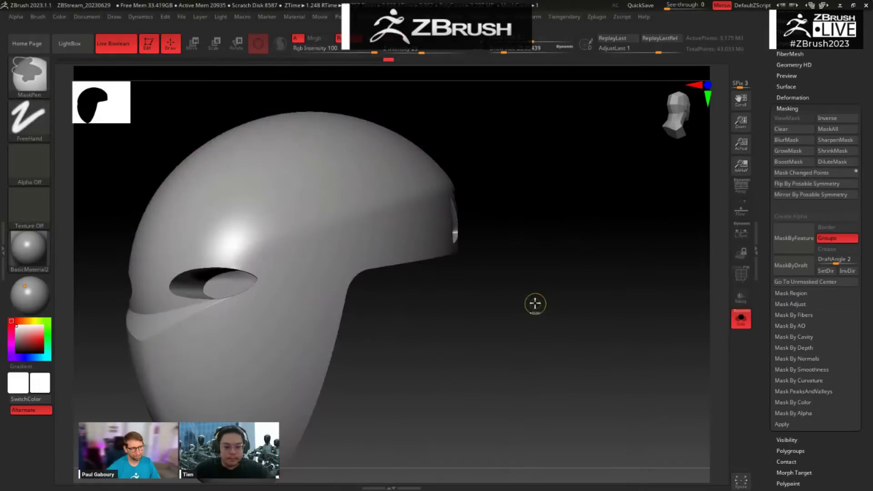
Step: Mask the head again, leaving a wider, softer band unmasked along the cranium seam
{"action": "key", "text": "ctrl+h"}
{"action": "mouse_move", "coordinate": [457, 278]}
{"action": "left_mouse_down", "text": "alt"}
{"action": "mouse_move", "coordinate": [487, 300]}
{"action": "mouse_move", "coordinate": [483, 318]}
{"action": "left_mouse_up", "text": "alt"}
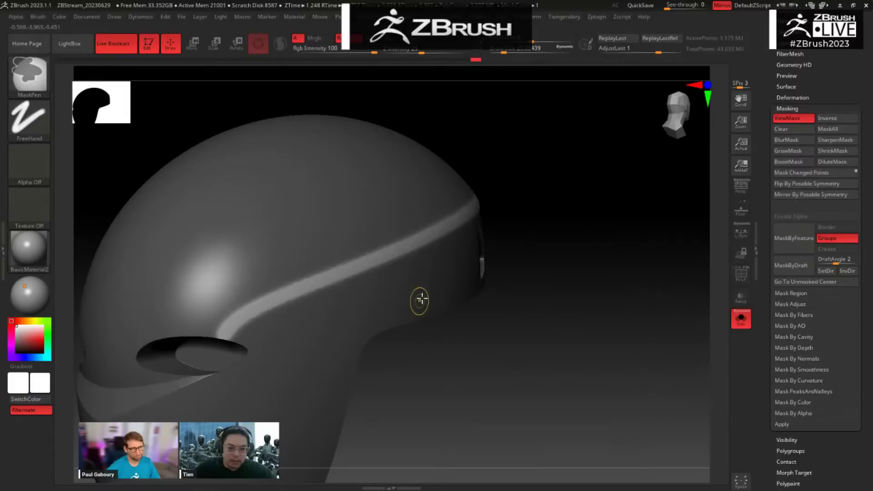
{"action": "left_click", "coordinate": [441, 316], "text": "ctrl"}
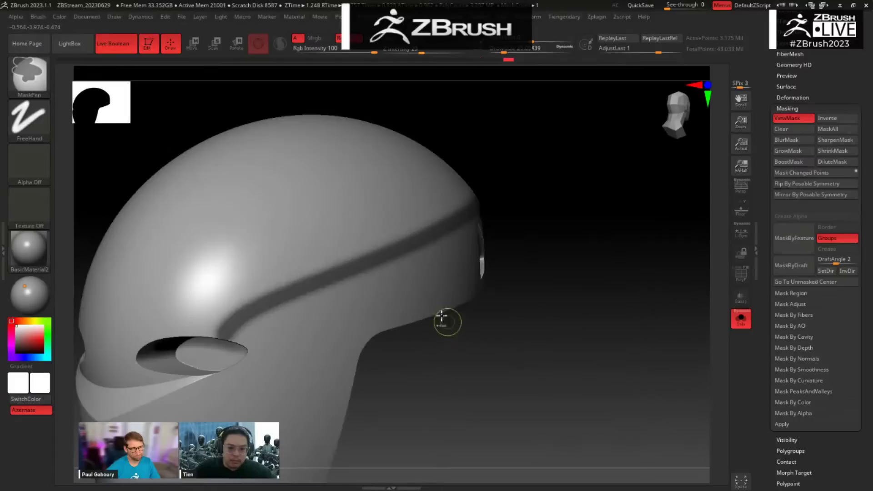
{"action": "left_click", "coordinate": [454, 338], "text": "ctrl"}
Step: Isolate the eye-socket polygroup, mask it completely, and bring back the rest of the head
{"action": "left_click_drag", "start_coordinate": [463, 366], "coordinate": [441, 298]}
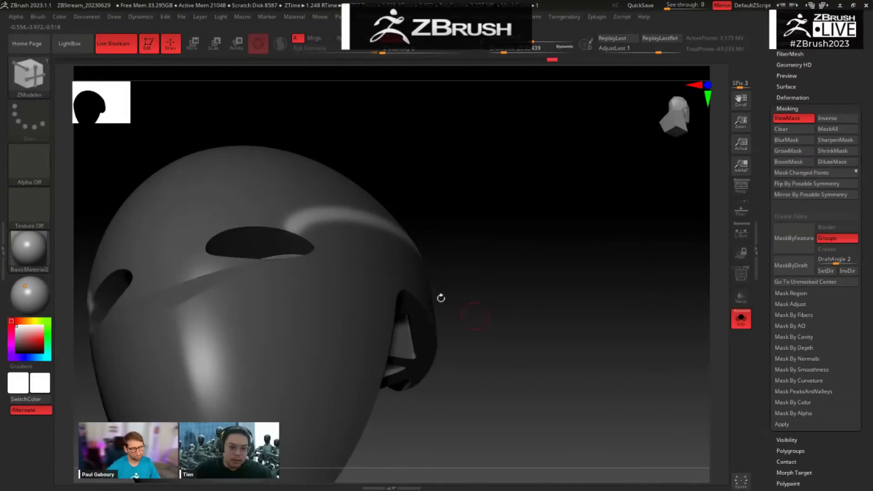
{"action": "left_click", "coordinate": [306, 240], "text": "ctrl+shift"}
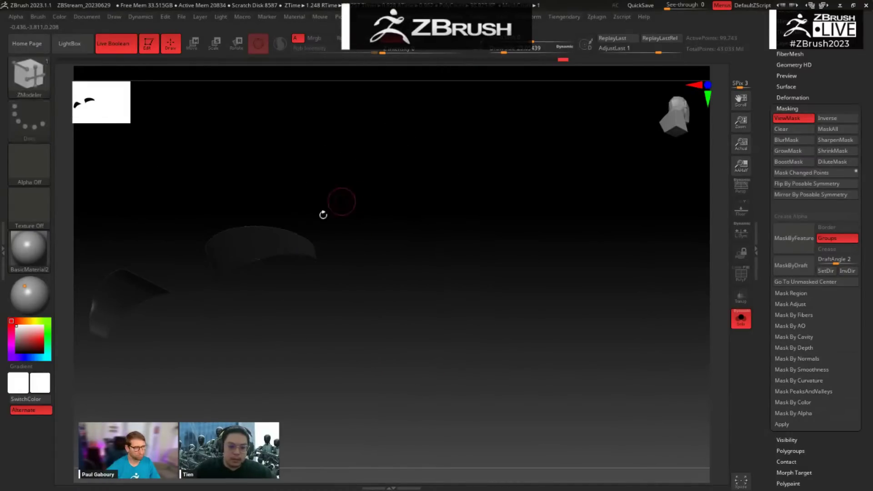
{"action": "left_click_drag", "start_coordinate": [355, 157], "coordinate": [216, 336], "text": "ctrl"}
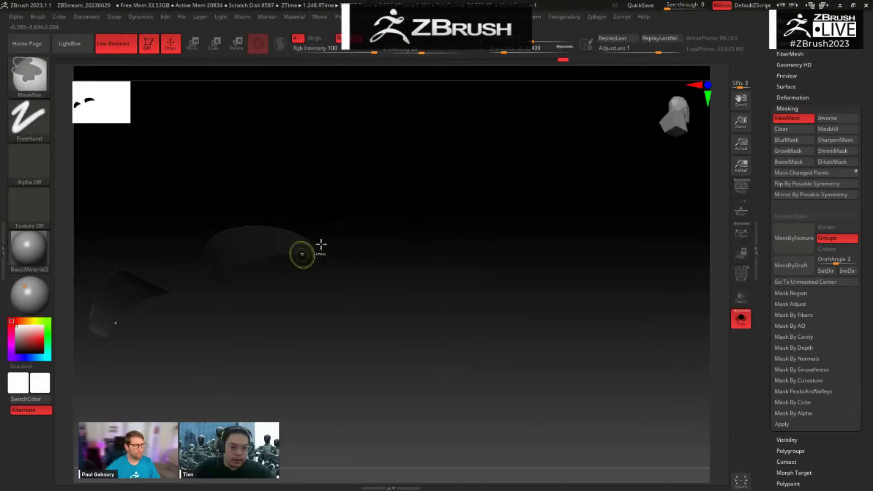
{"action": "left_click_drag", "start_coordinate": [409, 205], "coordinate": [457, 250]}
{"action": "left_click", "coordinate": [515, 142], "text": "ctrl+shift"}
Step: Isolate the bracket polygroup at the back of the head, mask it completely, and show the full head again
{"action": "mouse_move", "coordinate": [574, 143]}
{"action": "left_mouse_down"}
{"action": "mouse_move", "coordinate": [563, 144]}
{"action": "mouse_move", "coordinate": [575, 152]}
{"action": "left_mouse_up"}
{"action": "left_click", "coordinate": [603, 228], "text": "ctrl+shift"}
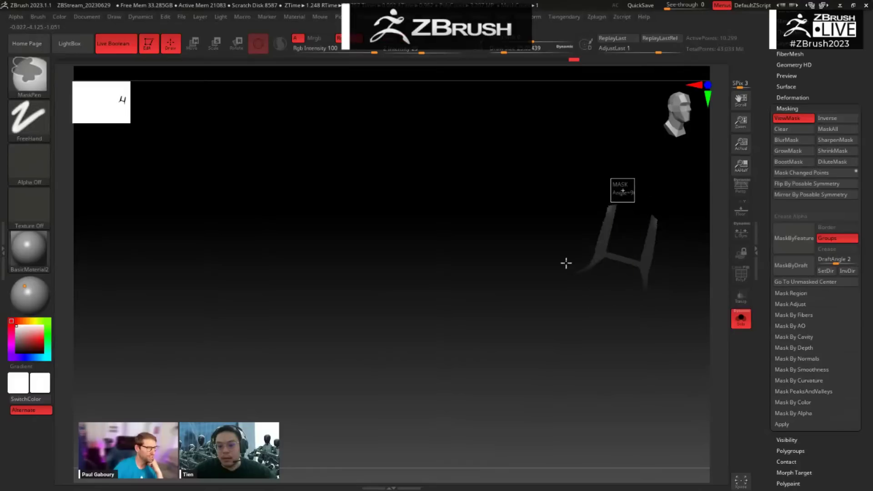
{"action": "left_click", "coordinate": [592, 379], "text": "ctrl+shift"}
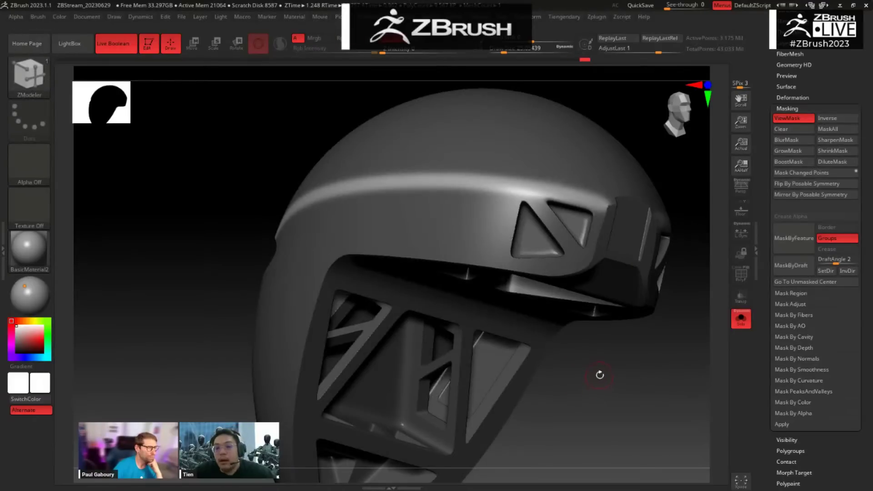
Step: Apply MicroPolish to the unmasked band along the cranium seam and clear the mask
{"action": "left_click_drag", "start_coordinate": [604, 382], "coordinate": [619, 374]}
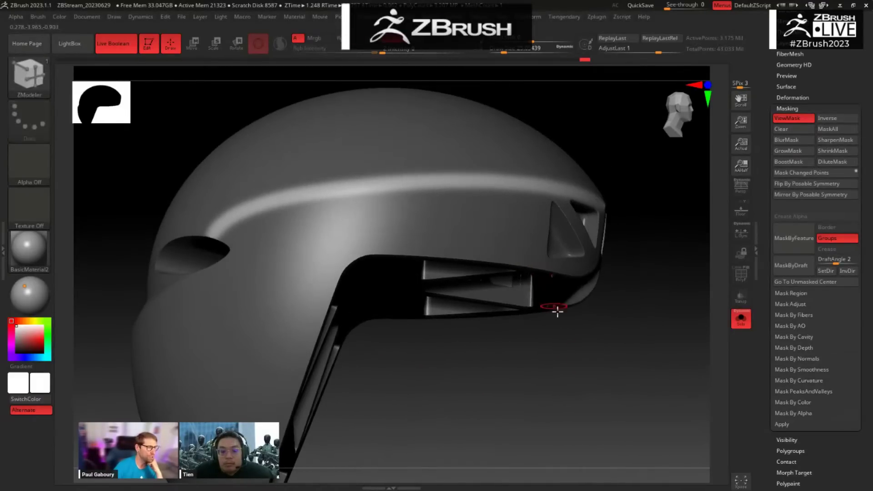
{"action": "key", "text": "space"}
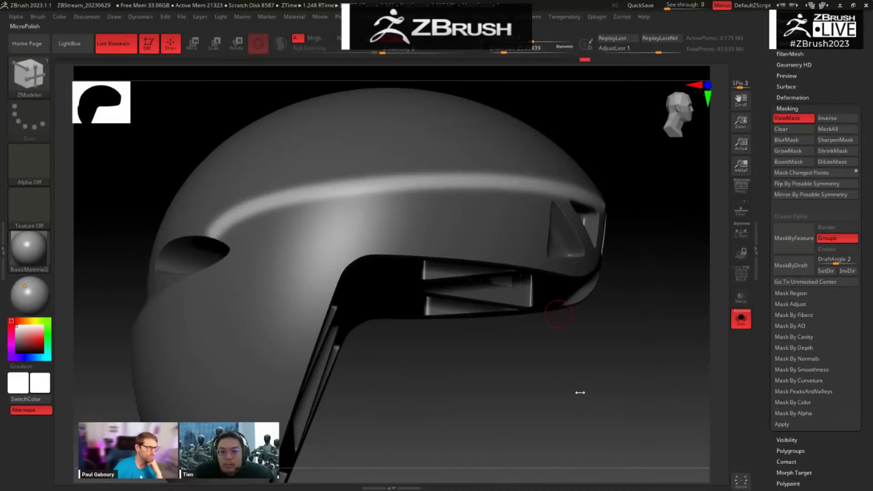
{"action": "mouse_move", "coordinate": [611, 358]}
{"action": "left_mouse_down"}
{"action": "mouse_move", "coordinate": [599, 377]}
{"action": "mouse_move", "coordinate": [616, 371]}
{"action": "mouse_move", "coordinate": [587, 335]}
{"action": "mouse_move", "coordinate": [594, 350]}
{"action": "mouse_move", "coordinate": [613, 352]}
{"action": "left_mouse_up"}
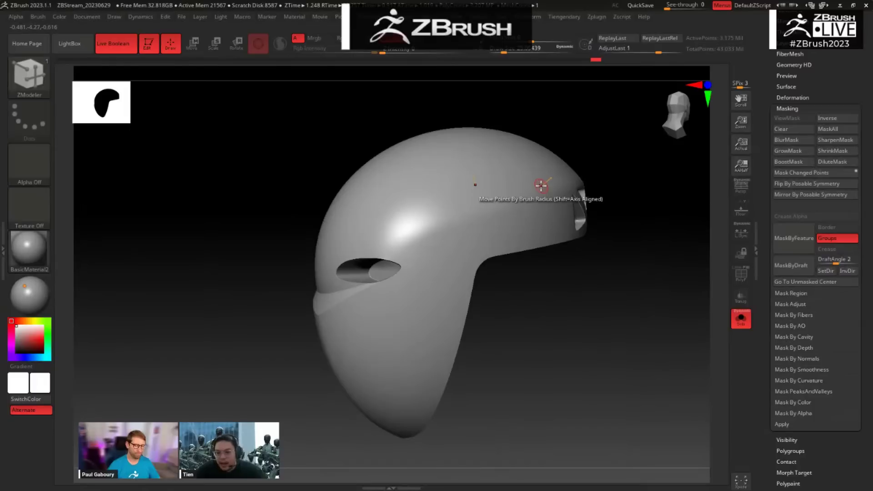
{"action": "left_click_drag", "start_coordinate": [532, 355], "coordinate": [558, 302]}
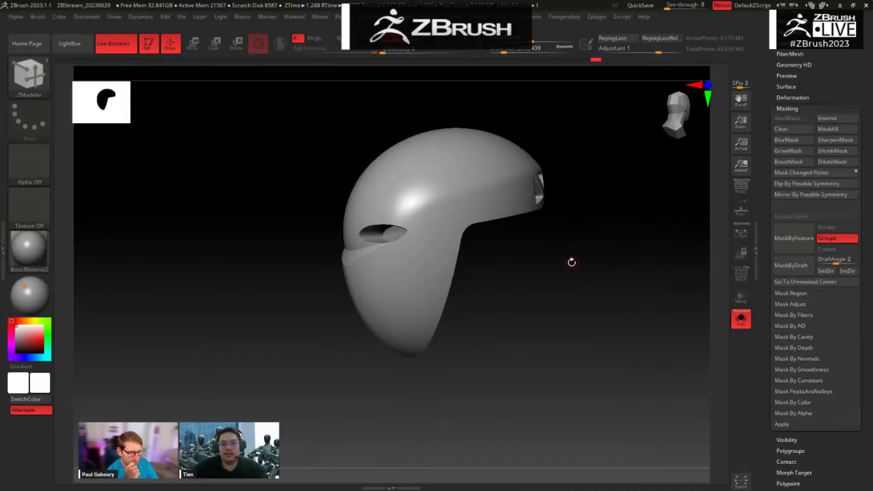
{"action": "left_click_drag", "start_coordinate": [598, 292], "coordinate": [604, 311]}
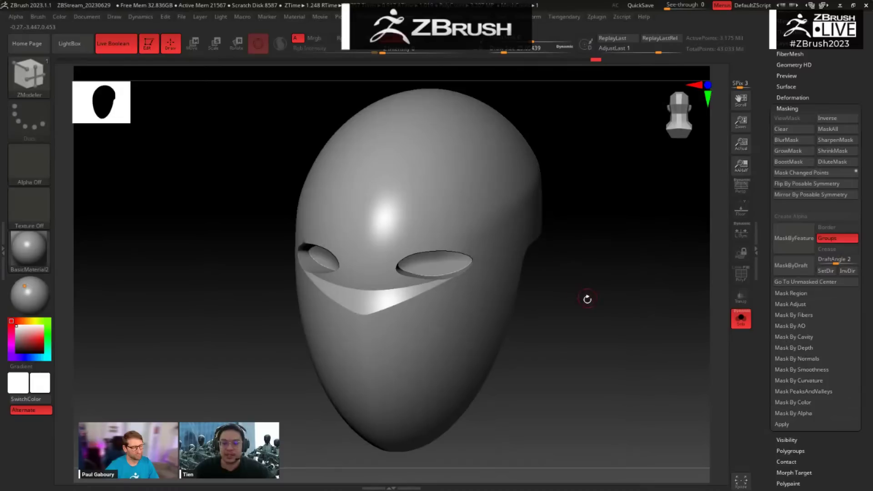
{"action": "left_click_drag", "start_coordinate": [587, 299], "coordinate": [552, 277]}
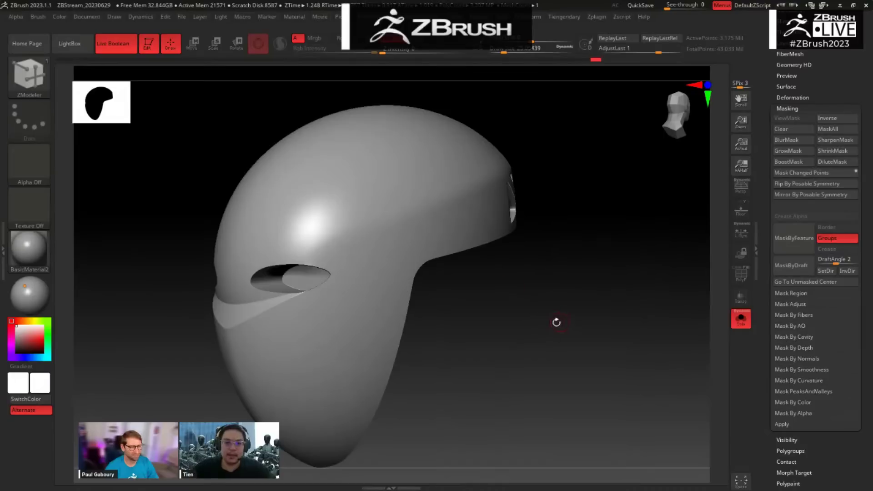
{"action": "left_click_drag", "start_coordinate": [556, 323], "coordinate": [609, 278]}
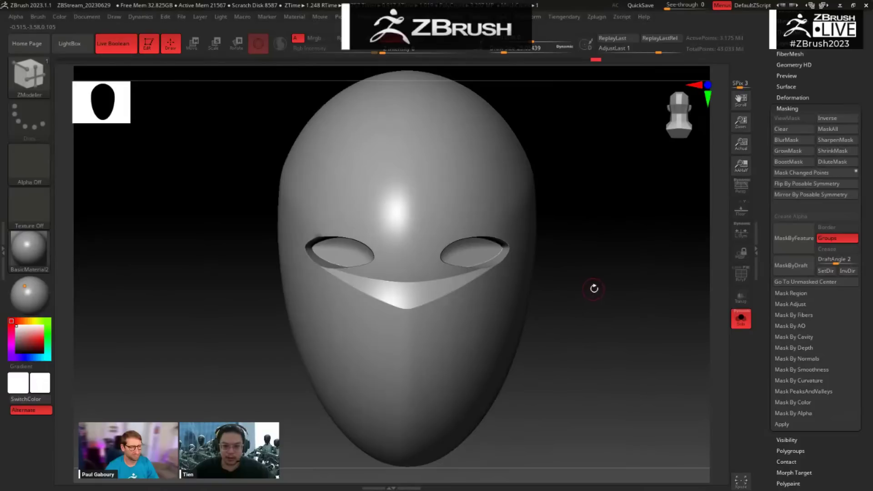
Step: Hide the eye sockets and interior parts so that only the outer shell polygroups of the head are shown
{"action": "left_click_drag", "start_coordinate": [567, 296], "coordinate": [500, 291]}
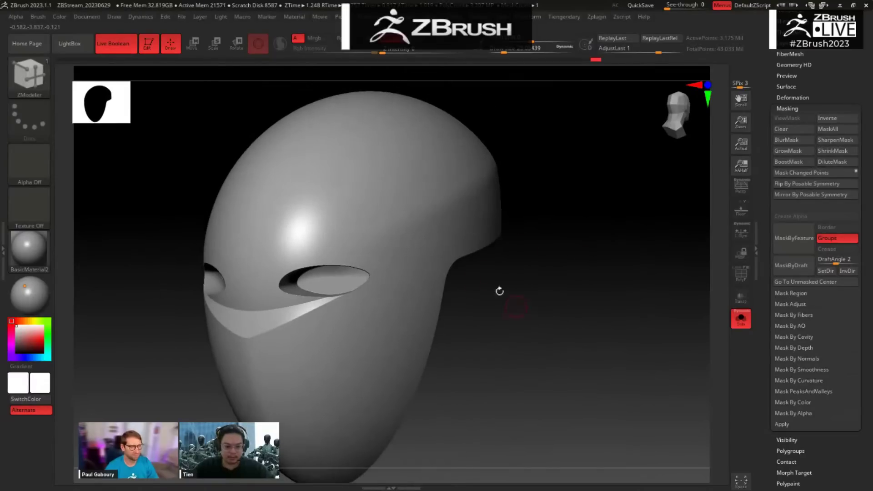
{"action": "left_click", "coordinate": [391, 176], "text": "ctrl+shift"}
{"action": "left_click_drag", "start_coordinate": [590, 246], "coordinate": [546, 290], "text": "ctrl+shift"}
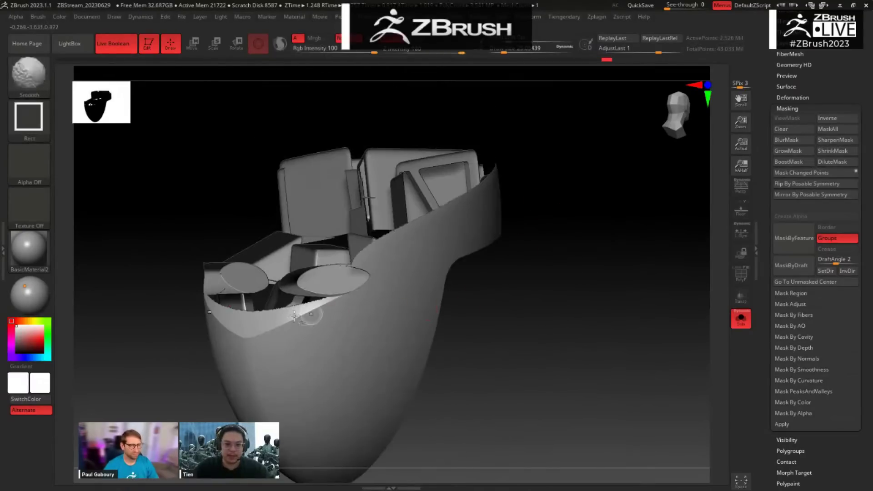
{"action": "left_click_drag", "start_coordinate": [504, 337], "coordinate": [548, 399], "text": "ctrl+shift"}
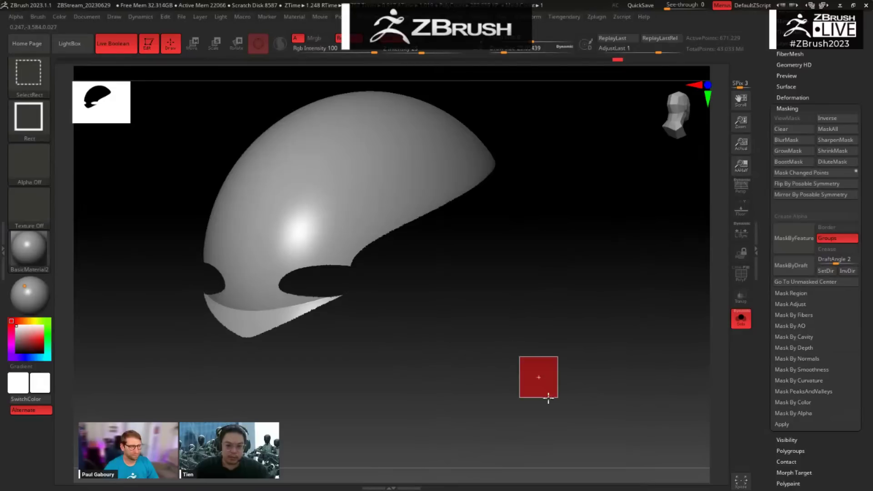
{"action": "left_click", "coordinate": [361, 364], "text": "ctrl+shift"}
{"action": "left_click_drag", "start_coordinate": [519, 340], "coordinate": [554, 370], "text": "ctrl+shift"}
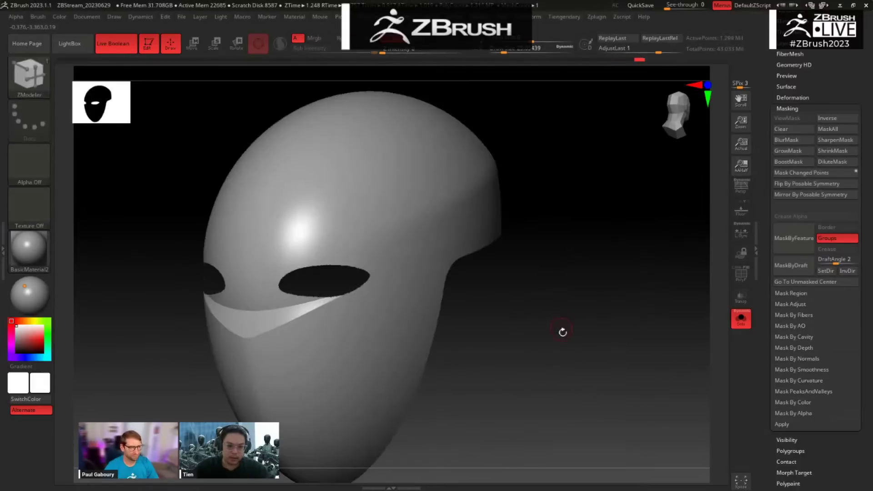
{"action": "left_click_drag", "start_coordinate": [562, 332], "coordinate": [646, 269]}
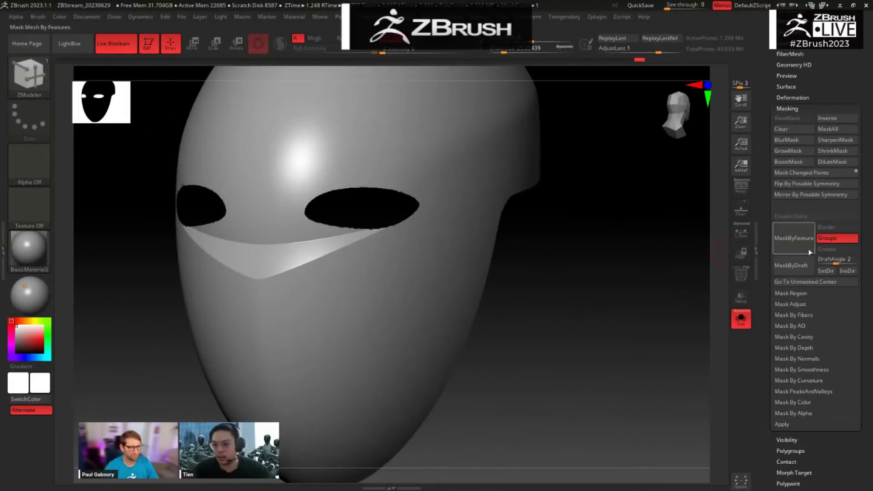
Step: Mask the polygroup borders of the visible shell with MaskByFeature set to Groups, and show the full head again
{"action": "left_click", "coordinate": [789, 239]}
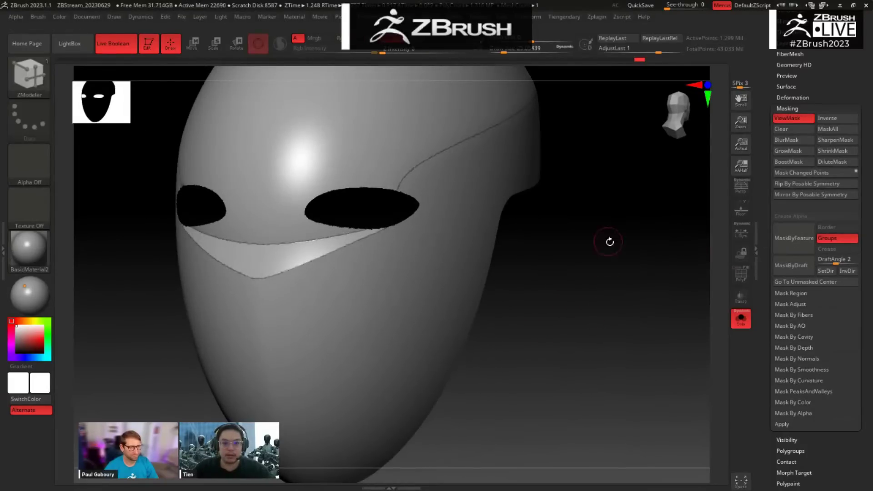
{"action": "left_click_drag", "start_coordinate": [608, 242], "coordinate": [635, 341], "text": "alt"}
{"action": "left_click", "coordinate": [624, 267], "text": "ctrl+shift"}
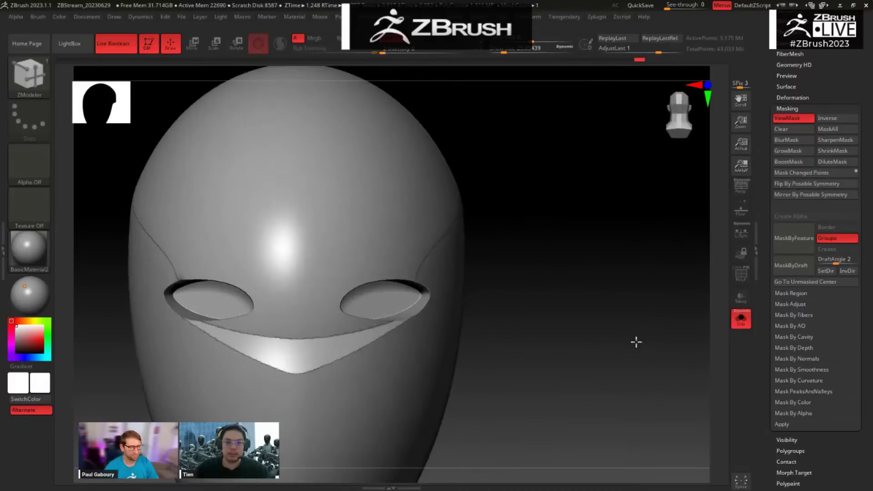
Step: Remove the mask from the seam lines around the sides of the head, keeping only the outline of the strip below the eyes masked
{"action": "left_click_drag", "start_coordinate": [551, 108], "coordinate": [339, 312], "text": "ctrl+alt"}
{"action": "mouse_move", "coordinate": [554, 298]}
{"action": "left_mouse_down"}
{"action": "mouse_move", "coordinate": [540, 308]}
{"action": "mouse_move", "coordinate": [632, 331]}
{"action": "mouse_move", "coordinate": [524, 376]}
{"action": "mouse_move", "coordinate": [504, 325]}
{"action": "left_mouse_up"}
{"action": "left_click_drag", "start_coordinate": [482, 172], "coordinate": [339, 381], "text": "ctrl+alt"}
{"action": "left_click_drag", "start_coordinate": [479, 378], "coordinate": [423, 380], "text": "shift"}
{"action": "left_click_drag", "start_coordinate": [434, 351], "coordinate": [581, 307], "text": "alt"}
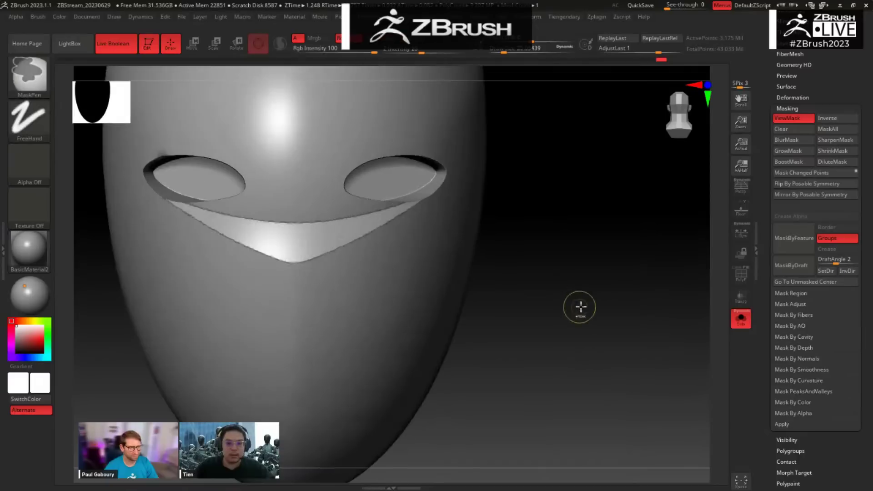
Step: Invert the mask and blur it repeatedly to leave a soft unmasked band along the edges of the strip below the eyes
{"action": "left_click", "coordinate": [581, 306], "text": "ctrl"}
{"action": "left_click", "coordinate": [387, 358], "text": "ctrl"}
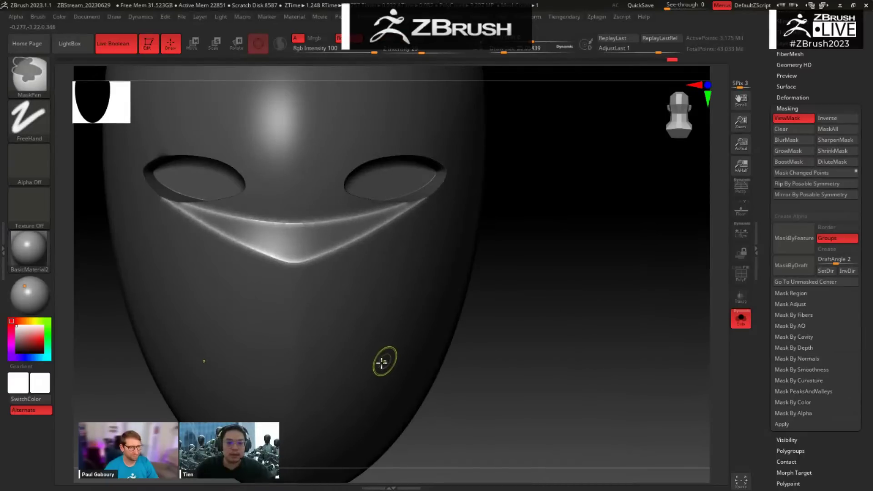
{"action": "left_click", "coordinate": [382, 363], "text": "ctrl"}
{"action": "left_click", "coordinate": [382, 363], "text": "ctrl"}
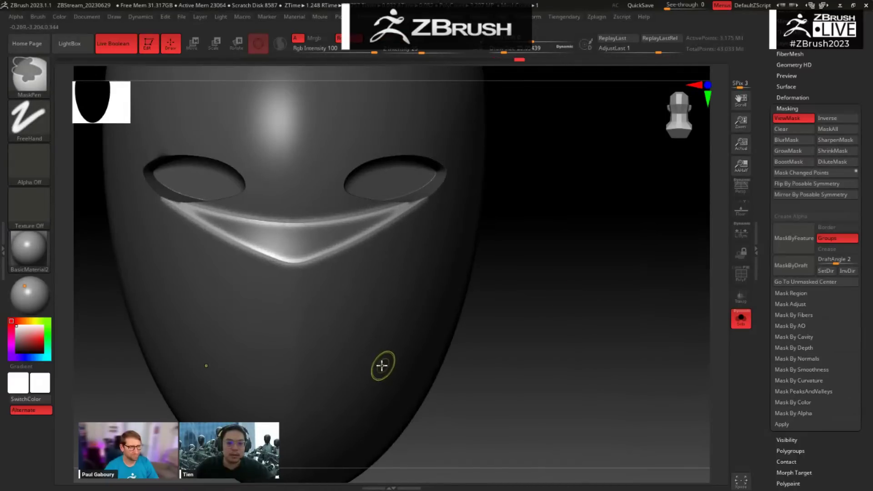
{"action": "left_click", "coordinate": [382, 365], "text": "ctrl"}
{"action": "left_click", "coordinate": [382, 367], "text": "ctrl"}
{"action": "left_click", "coordinate": [383, 366], "text": "ctrl"}
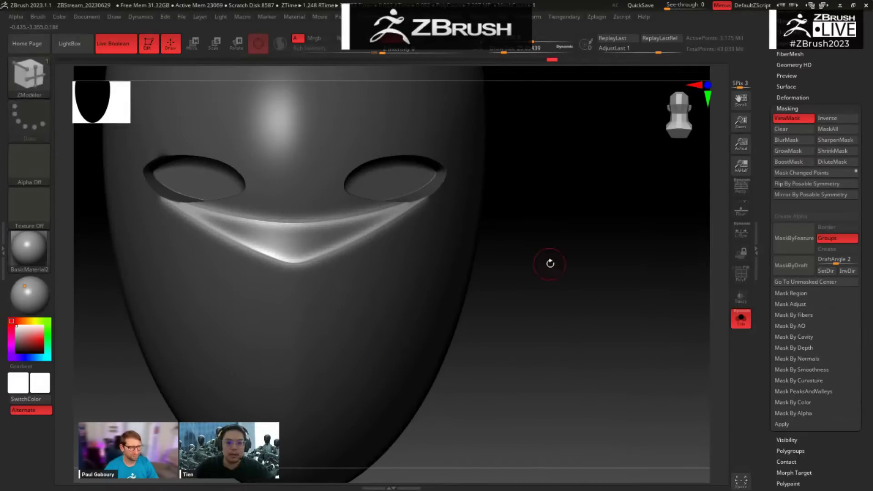
Step: Isolate the eye-socket rim polygroup, mask it completely, and show the whole head again
{"action": "left_click_drag", "start_coordinate": [550, 264], "coordinate": [554, 277]}
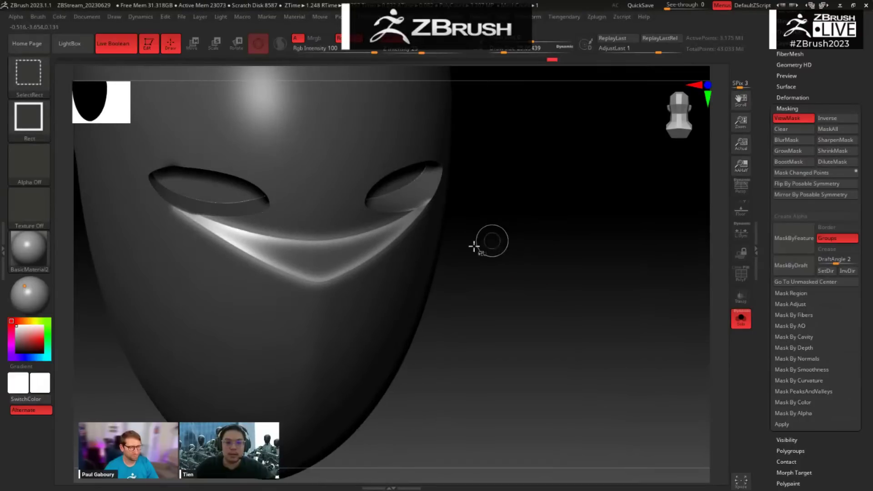
{"action": "left_click", "coordinate": [425, 198], "text": "ctrl+shift"}
{"action": "left_click_drag", "start_coordinate": [498, 117], "coordinate": [266, 291], "text": "ctrl"}
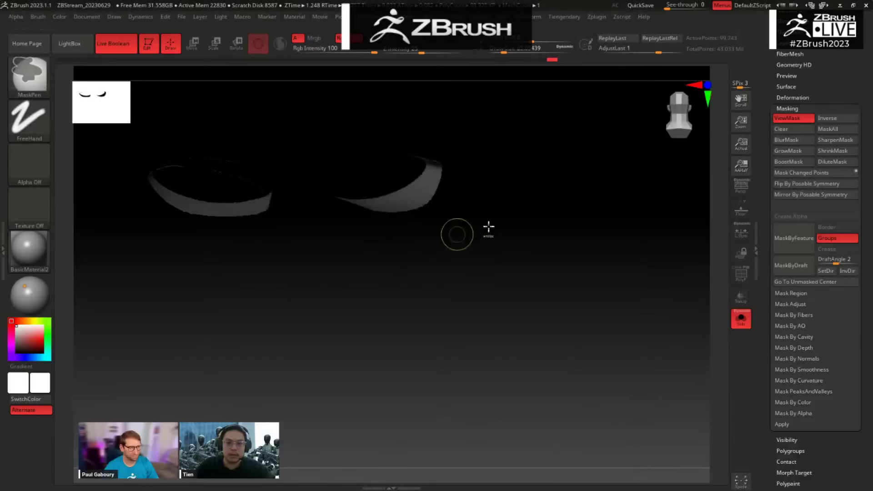
{"action": "left_click", "coordinate": [548, 224], "text": "ctrl+shift"}
{"action": "left_click_drag", "start_coordinate": [565, 208], "coordinate": [576, 207]}
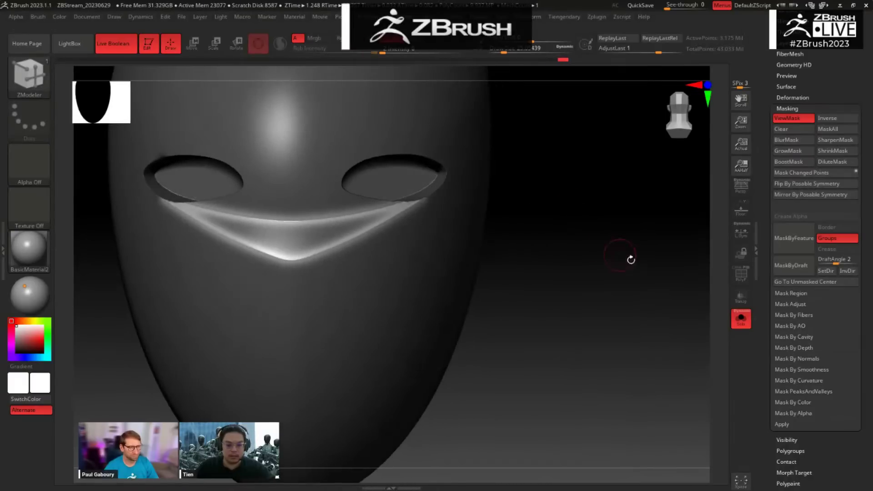
Step: Apply MicroPolish to the unmasked edges of the strip below the eyes and clear the mask
{"action": "key", "text": "space"}
{"action": "left_click_drag", "start_coordinate": [667, 385], "coordinate": [679, 385]}
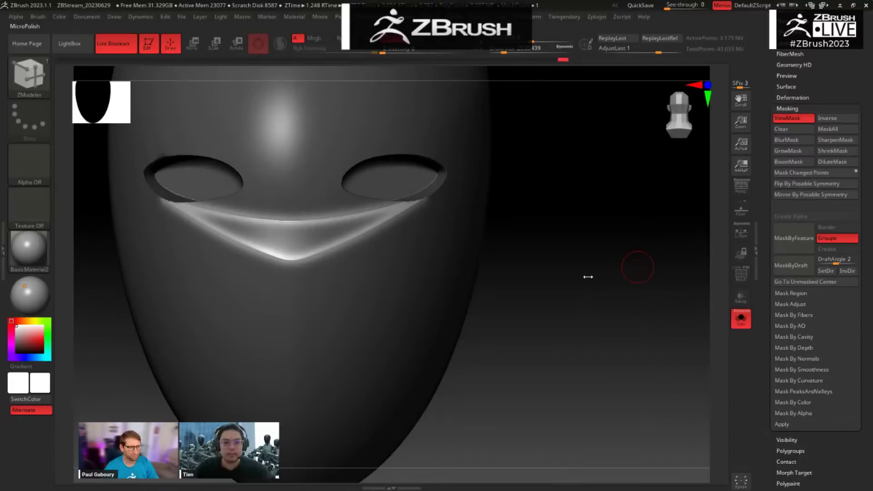
{"action": "left_click_drag", "start_coordinate": [611, 302], "coordinate": [631, 300], "text": "ctrl"}
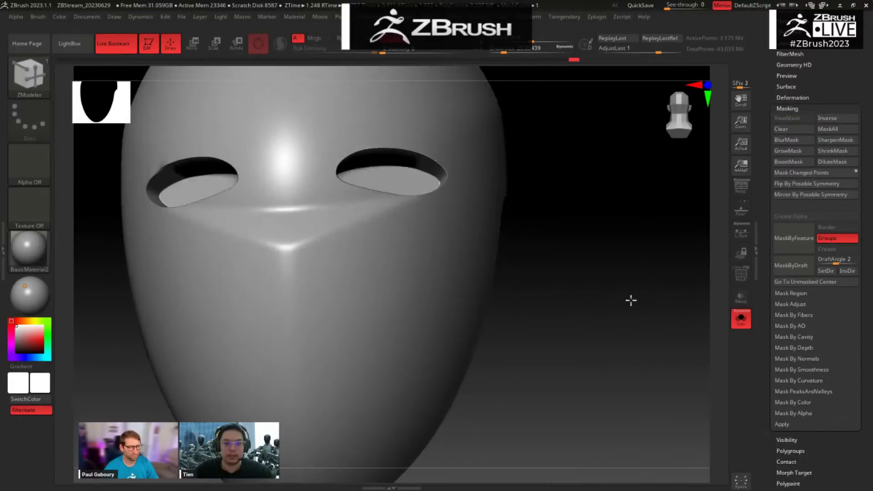
Step: Frame the front of the head and apply Mirror And Weld to make it symmetrical
{"action": "key", "text": "f"}
{"action": "left_click_drag", "start_coordinate": [585, 285], "coordinate": [596, 356]}
{"action": "key", "text": "space"}
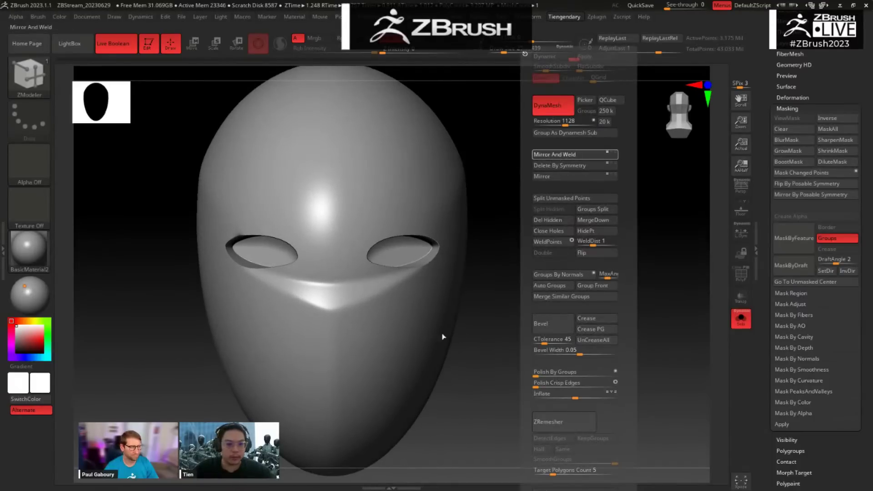
Step: Check the inner frame edges of the mask and apply Polish By Groups to the whole unmasked mesh
{"action": "mouse_move", "coordinate": [550, 234]}
{"action": "left_mouse_down", "text": "alt"}
{"action": "mouse_move", "coordinate": [536, 214]}
{"action": "mouse_move", "coordinate": [538, 227]}
{"action": "mouse_move", "coordinate": [573, 253]}
{"action": "mouse_move", "coordinate": [555, 244]}
{"action": "mouse_move", "coordinate": [546, 269]}
{"action": "mouse_move", "coordinate": [525, 256]}
{"action": "mouse_move", "coordinate": [612, 123]}
{"action": "mouse_move", "coordinate": [657, 265]}
{"action": "mouse_move", "coordinate": [536, 288]}
{"action": "mouse_move", "coordinate": [604, 326]}
{"action": "mouse_move", "coordinate": [538, 236]}
{"action": "left_mouse_up", "text": "alt"}
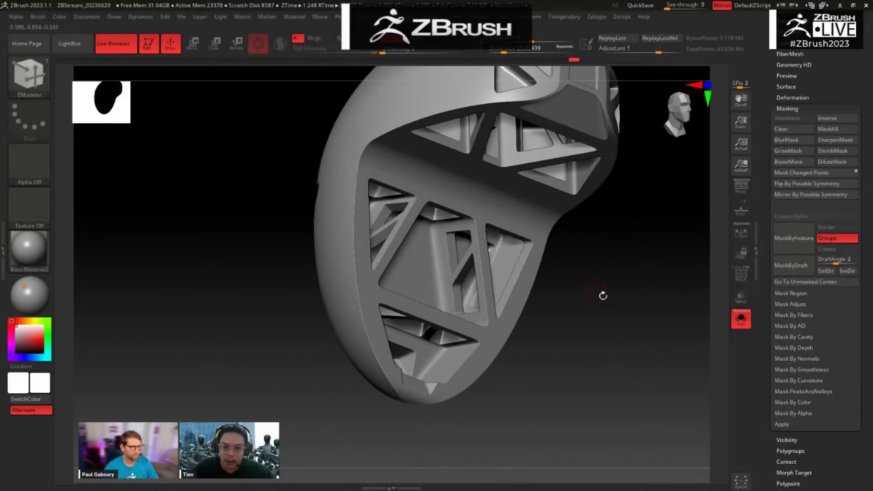
{"action": "left_click_drag", "start_coordinate": [602, 296], "coordinate": [571, 162]}
{"action": "left_click_drag", "start_coordinate": [627, 341], "coordinate": [567, 270]}
{"action": "key", "text": "space"}
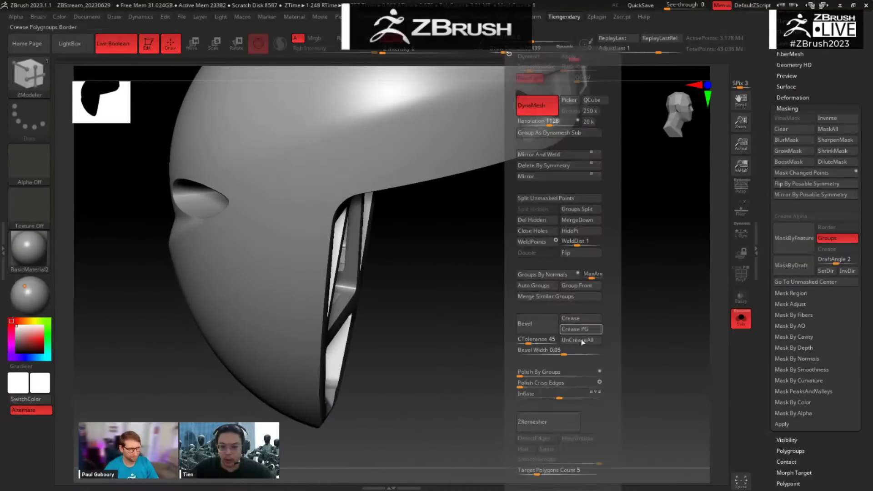
{"action": "left_click_drag", "start_coordinate": [532, 353], "coordinate": [535, 283]}
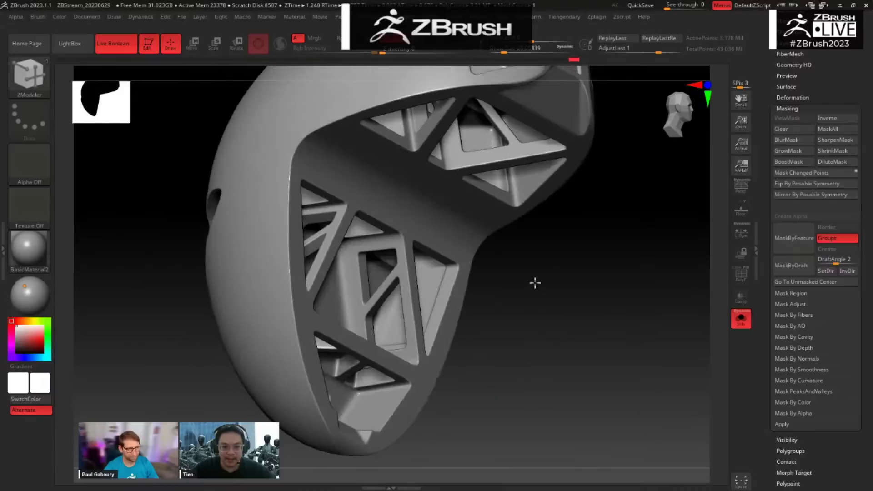
{"action": "key", "text": "space"}
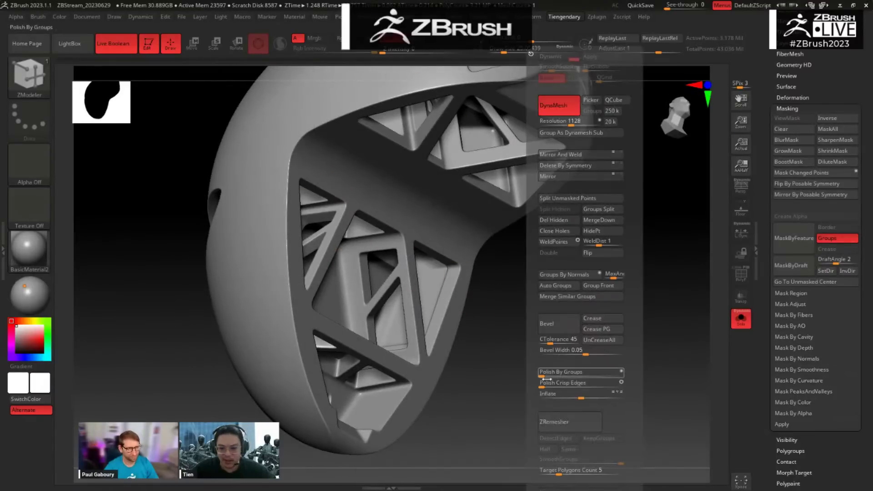
{"action": "left_click_drag", "start_coordinate": [525, 328], "coordinate": [552, 284]}
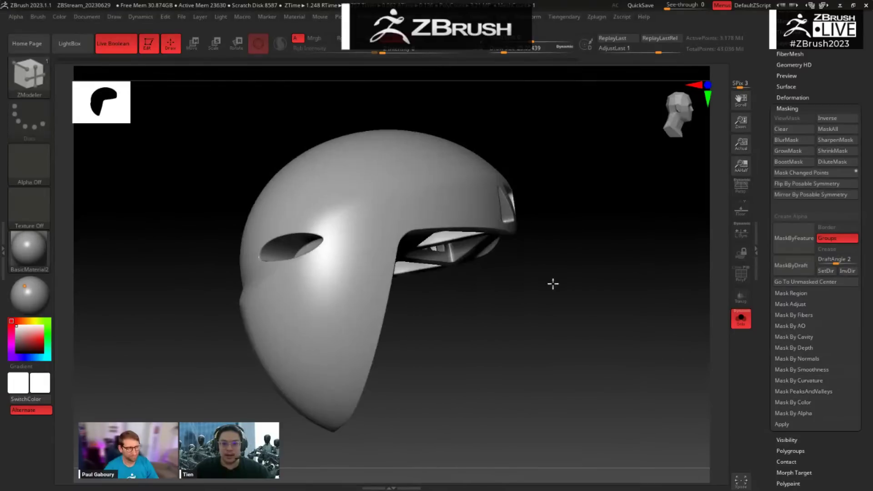
Step: Turn the mask to a side view and switch to the Chisel brush
{"action": "left_click_drag", "start_coordinate": [534, 345], "coordinate": [532, 337]}
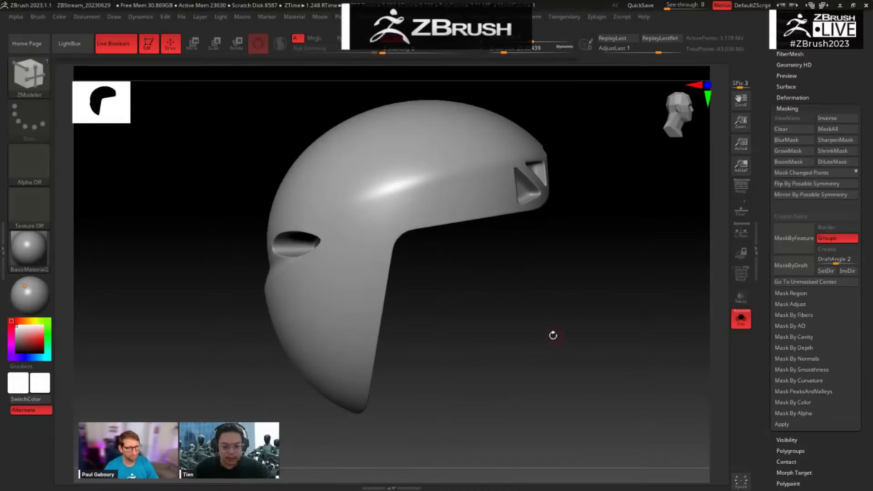
{"action": "key", "text": "b"}
{"action": "key", "text": "c"}
{"action": "key", "text": "h"}
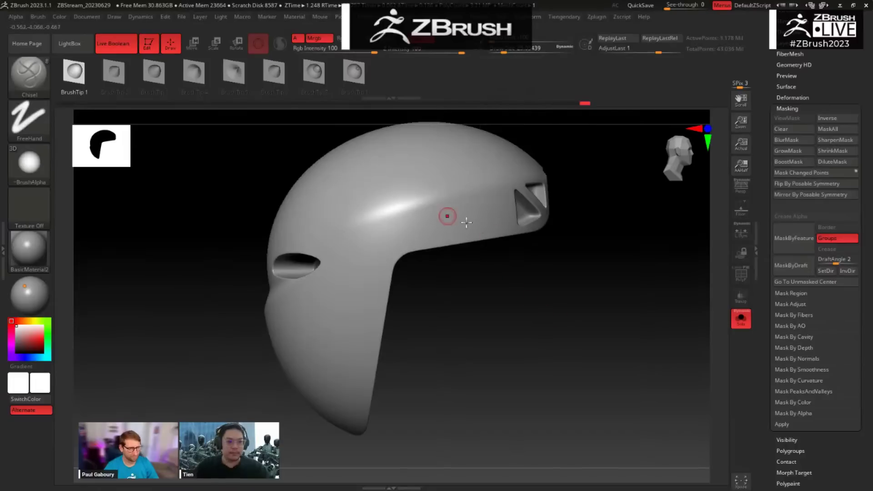
Step: Try carving a long curved groove along the side of the head shell with an enlarged Chisel brush
{"action": "key", "text": "space"}
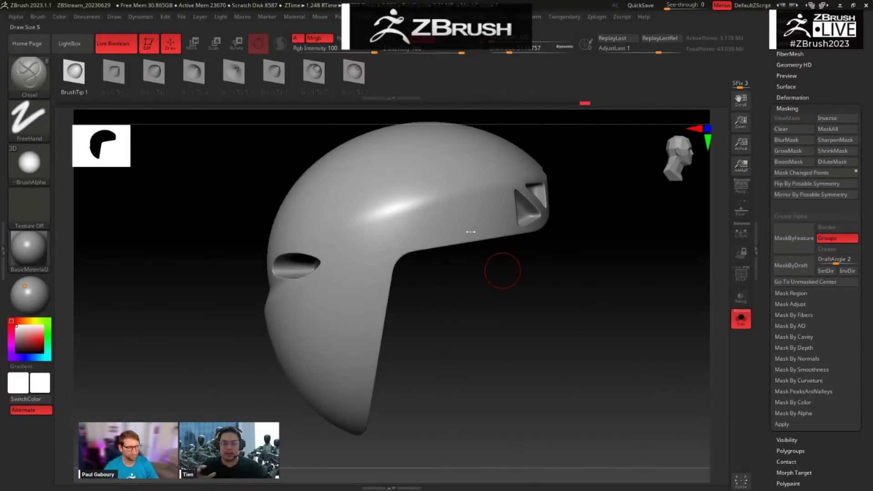
{"action": "mouse_move", "coordinate": [448, 336]}
{"action": "left_mouse_down"}
{"action": "mouse_move", "coordinate": [357, 302]}
{"action": "mouse_move", "coordinate": [402, 228]}
{"action": "mouse_move", "coordinate": [470, 174]}
{"action": "mouse_move", "coordinate": [472, 128]}
{"action": "left_mouse_up"}
{"action": "mouse_move", "coordinate": [562, 215]}
{"action": "left_mouse_down"}
{"action": "mouse_move", "coordinate": [563, 277]}
{"action": "mouse_move", "coordinate": [526, 358]}
{"action": "mouse_move", "coordinate": [477, 175]}
{"action": "left_mouse_up"}
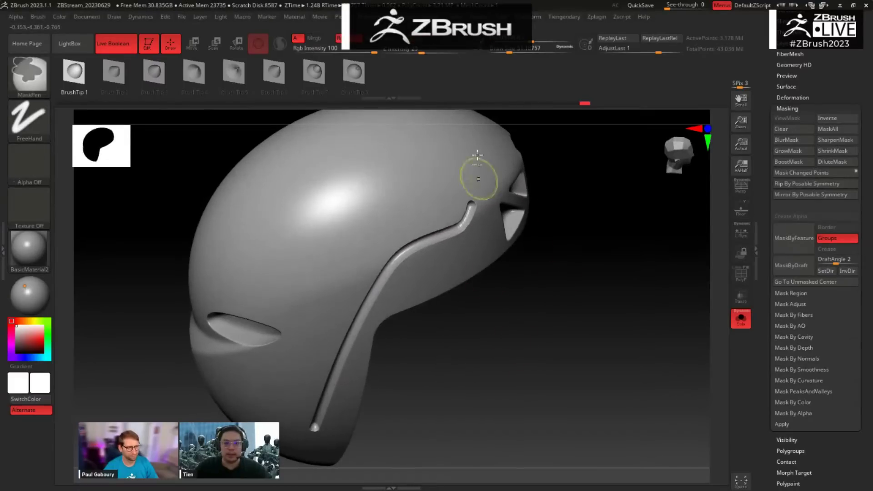
{"action": "key", "text": "ctrl+z"}
Step: Examine the head shell from the side and front, both isolated and together with the neck parts
{"action": "mouse_move", "coordinate": [523, 237]}
{"action": "left_mouse_down"}
{"action": "mouse_move", "coordinate": [556, 286]}
{"action": "mouse_move", "coordinate": [542, 265]}
{"action": "mouse_move", "coordinate": [565, 267]}
{"action": "mouse_move", "coordinate": [591, 182]}
{"action": "left_mouse_up"}
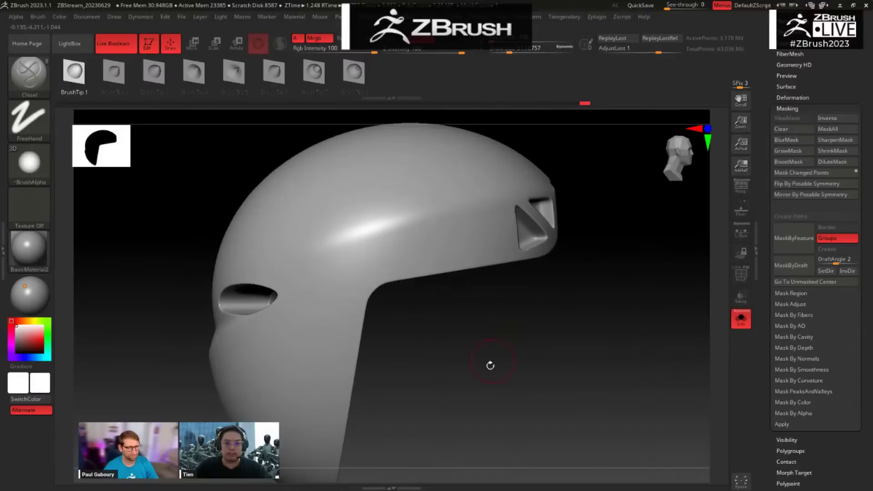
{"action": "mouse_move", "coordinate": [490, 365]}
{"action": "left_mouse_down"}
{"action": "mouse_move", "coordinate": [503, 312]}
{"action": "mouse_move", "coordinate": [474, 278]}
{"action": "left_mouse_up"}
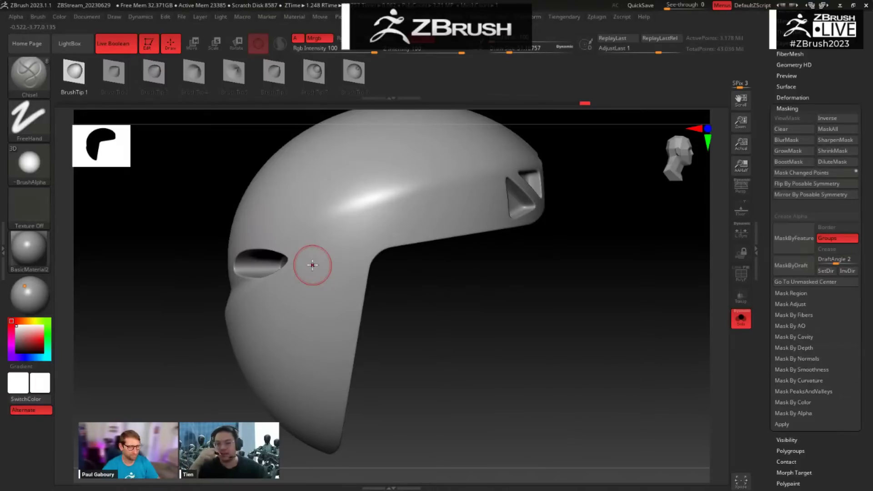
{"action": "mouse_move", "coordinate": [419, 336]}
{"action": "left_mouse_down"}
{"action": "mouse_move", "coordinate": [440, 337]}
{"action": "mouse_move", "coordinate": [419, 327]}
{"action": "left_mouse_up"}
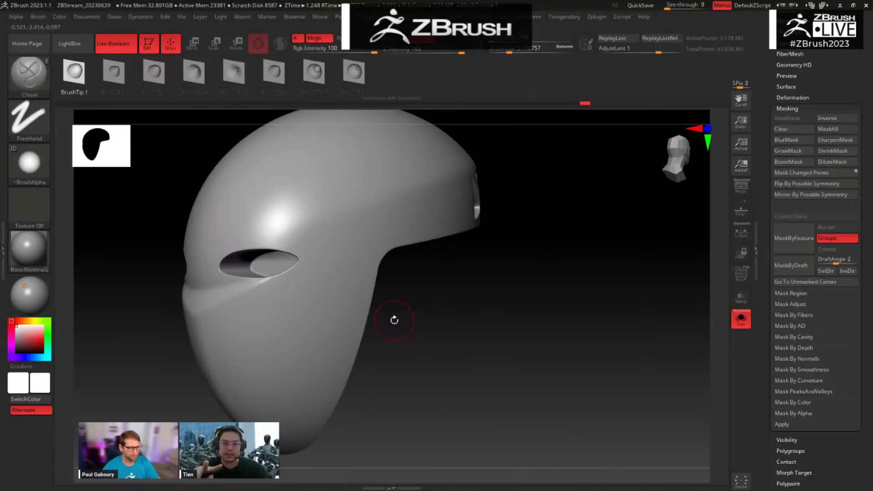
{"action": "left_click_drag", "start_coordinate": [510, 319], "coordinate": [479, 311]}
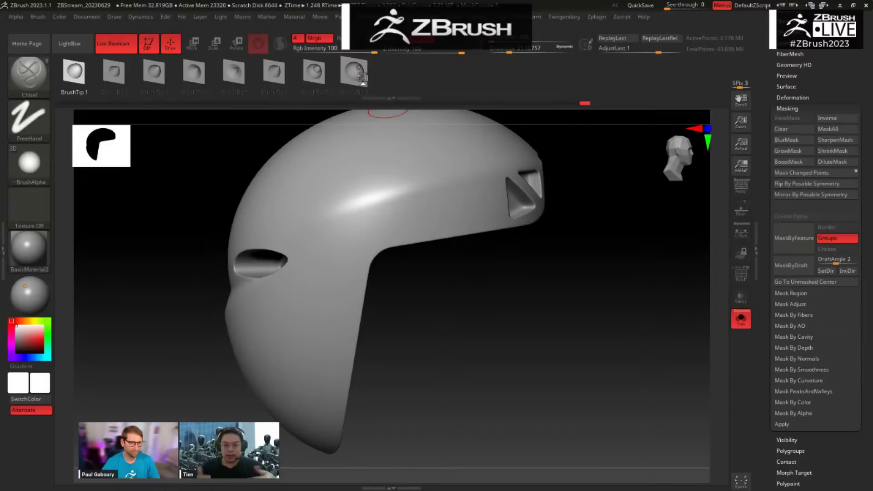
{"action": "left_click_drag", "start_coordinate": [565, 253], "coordinate": [506, 326], "text": "alt"}
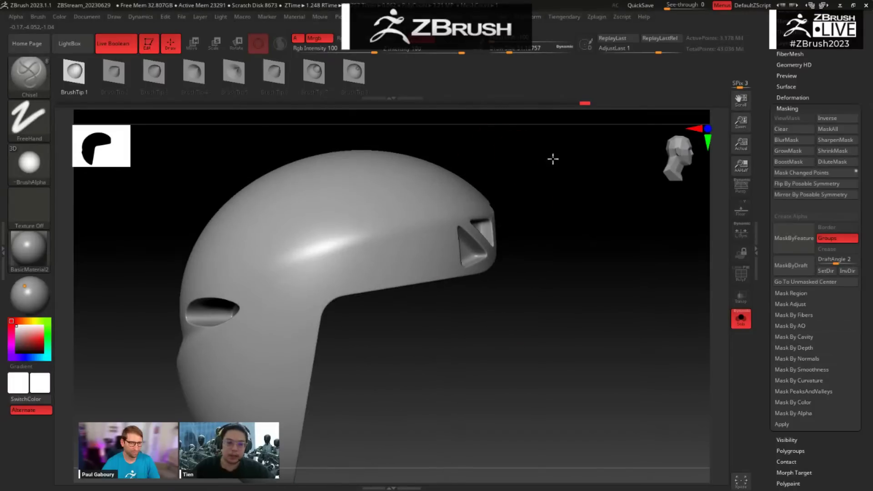
{"action": "left_click_drag", "start_coordinate": [553, 158], "coordinate": [495, 252]}
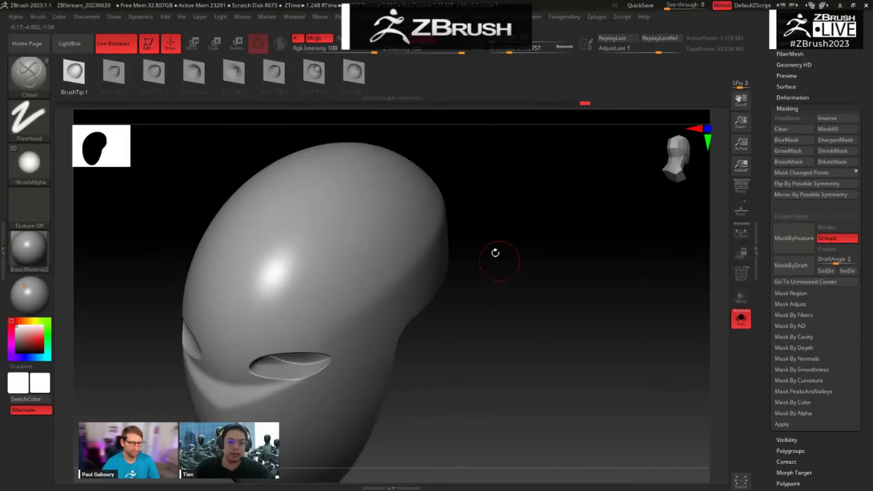
{"action": "mouse_move", "coordinate": [417, 172]}
{"action": "left_mouse_down"}
{"action": "mouse_move", "coordinate": [338, 227]}
{"action": "mouse_move", "coordinate": [231, 348]}
{"action": "mouse_move", "coordinate": [168, 340]}
{"action": "left_mouse_up"}
{"action": "left_click_drag", "start_coordinate": [491, 290], "coordinate": [276, 369]}
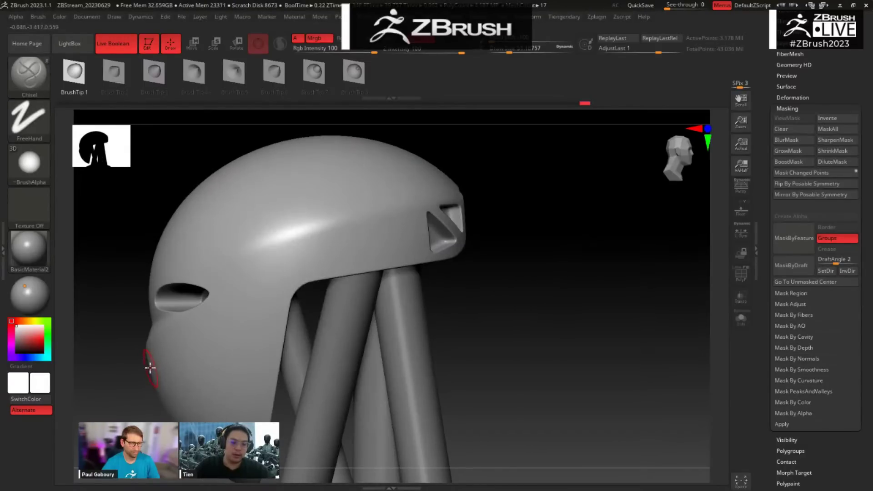
{"action": "mouse_move", "coordinate": [126, 416]}
{"action": "left_mouse_down"}
{"action": "mouse_move", "coordinate": [150, 415]}
{"action": "mouse_move", "coordinate": [253, 302]}
{"action": "left_mouse_up"}
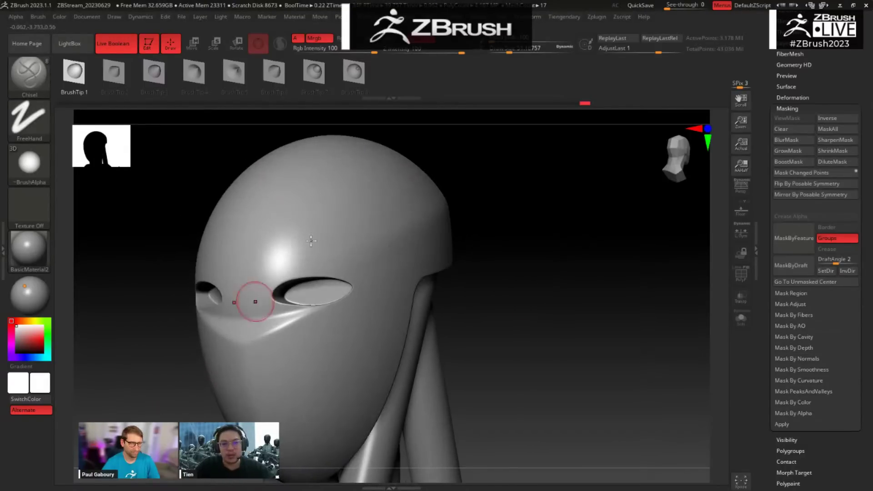
Step: Try carving a symmetrical curved panel line across the forehead above the eyes with the Chisel brush's BrushTip 5
{"action": "left_click", "coordinate": [234, 71]}
{"action": "key", "text": "space"}
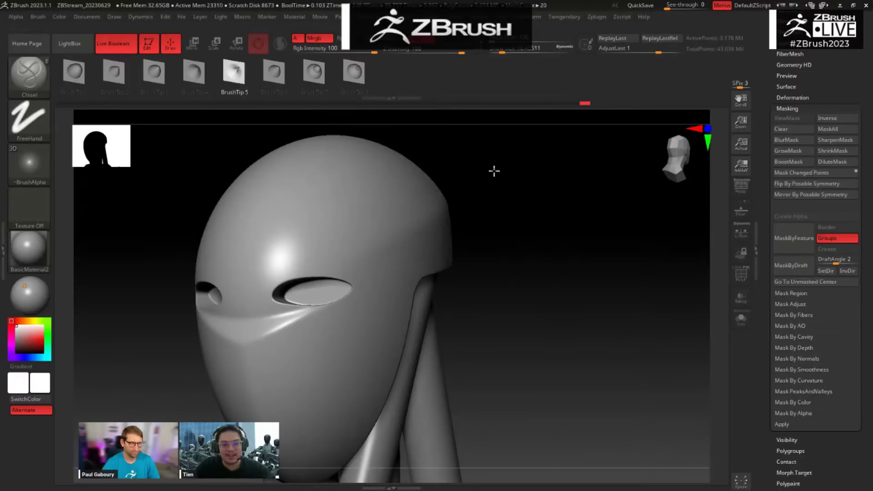
{"action": "left_click_drag", "start_coordinate": [493, 171], "coordinate": [484, 207]}
{"action": "left_click_drag", "start_coordinate": [281, 319], "coordinate": [364, 312]}
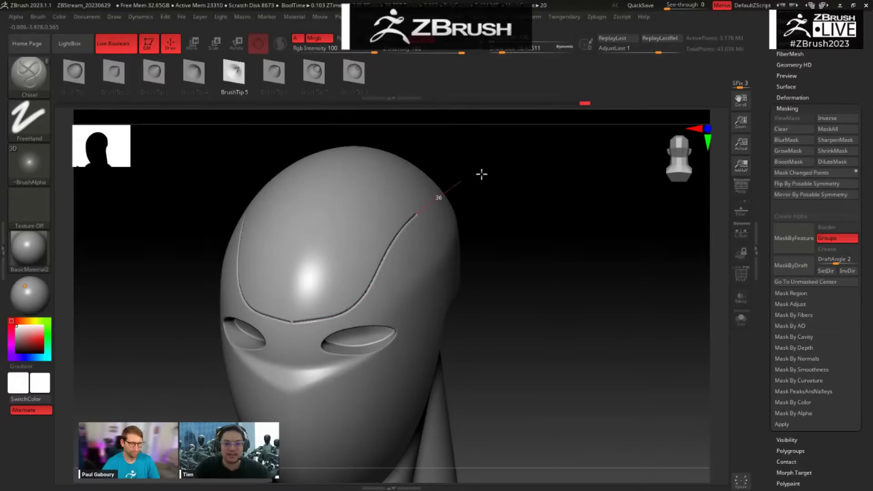
{"action": "left_click_drag", "start_coordinate": [482, 174], "coordinate": [520, 166]}
{"action": "mouse_move", "coordinate": [522, 200]}
{"action": "left_mouse_down"}
{"action": "mouse_move", "coordinate": [534, 162]}
{"action": "mouse_move", "coordinate": [531, 175]}
{"action": "left_mouse_up"}
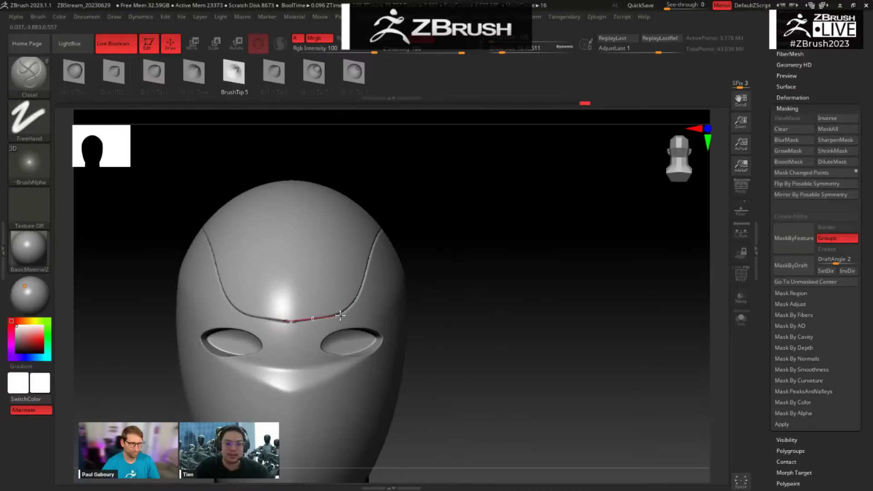
{"action": "left_click_drag", "start_coordinate": [340, 316], "coordinate": [346, 315]}
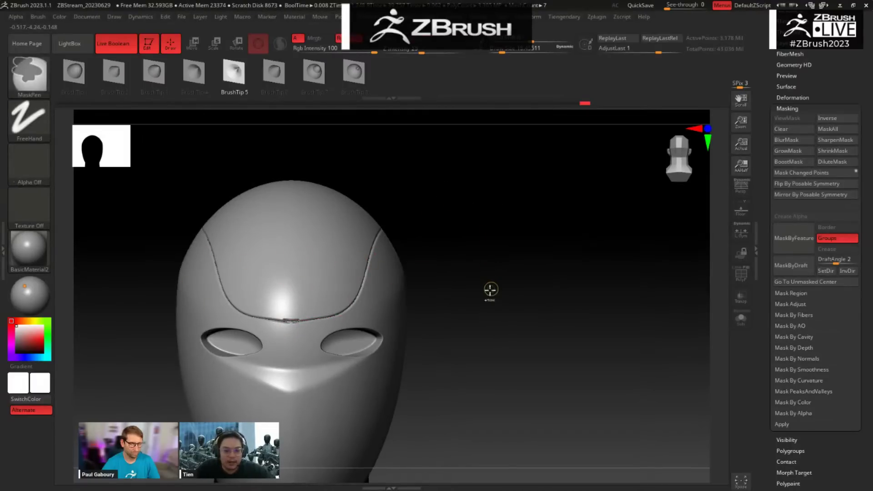
{"action": "key", "text": "ctrl+z"}
Step: Isolate the head shell and try carving a bent panel line down its side in front of the rear vents
{"action": "left_click_drag", "start_coordinate": [489, 300], "coordinate": [507, 125], "text": "alt"}
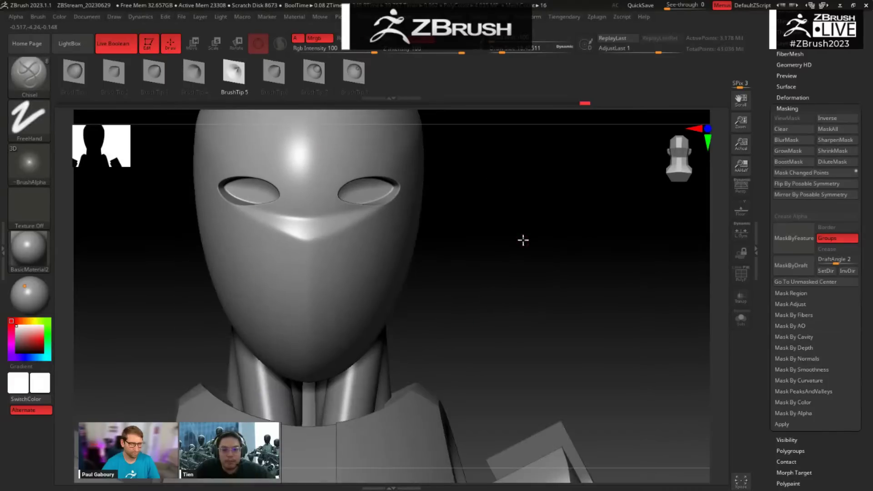
{"action": "key", "text": "alt+shift+s"}
{"action": "left_click_drag", "start_coordinate": [520, 230], "coordinate": [467, 311]}
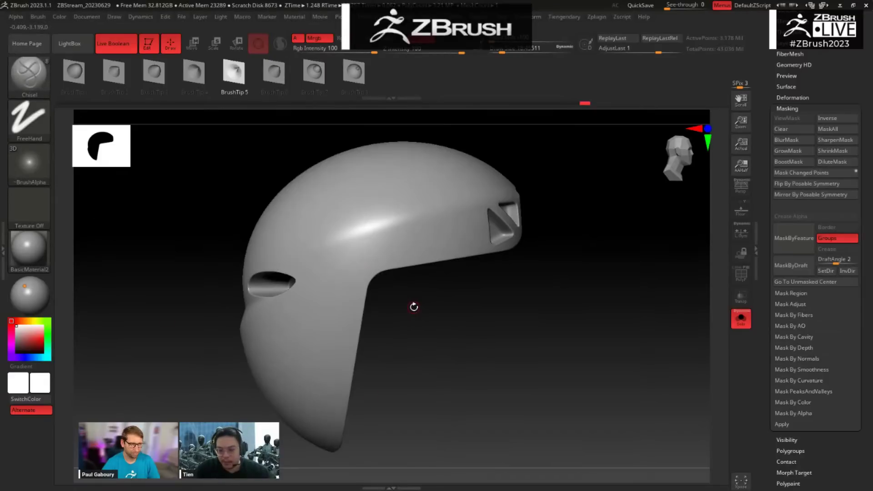
{"action": "left_click_drag", "start_coordinate": [410, 329], "coordinate": [403, 251]}
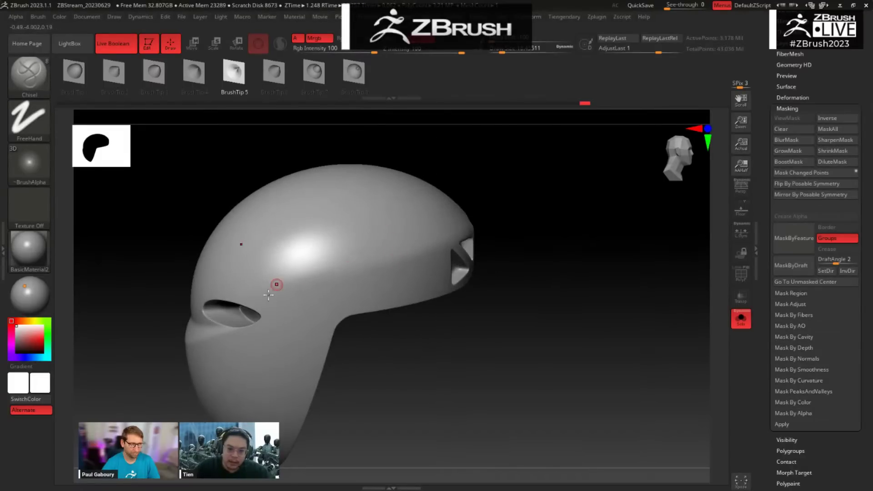
{"action": "left_click_drag", "start_coordinate": [452, 277], "coordinate": [405, 258]}
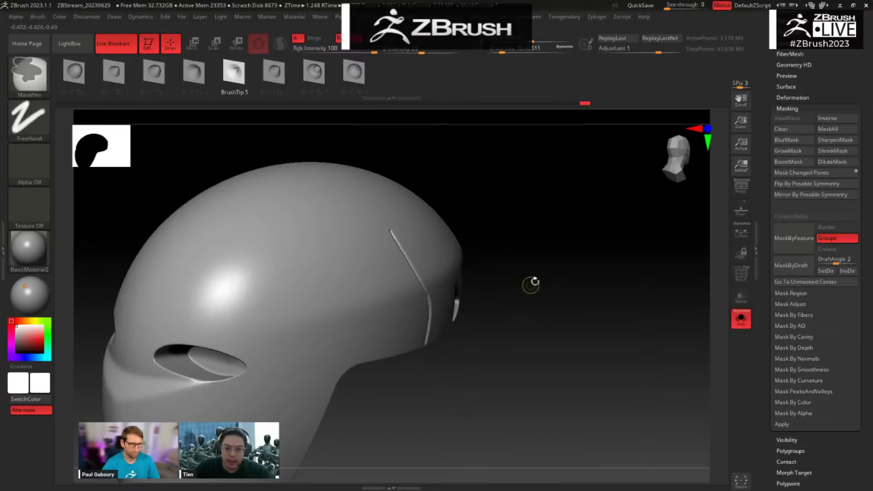
{"action": "mouse_move", "coordinate": [536, 260]}
{"action": "left_mouse_down"}
{"action": "mouse_move", "coordinate": [526, 252]}
{"action": "mouse_move", "coordinate": [570, 171]}
{"action": "left_mouse_up"}
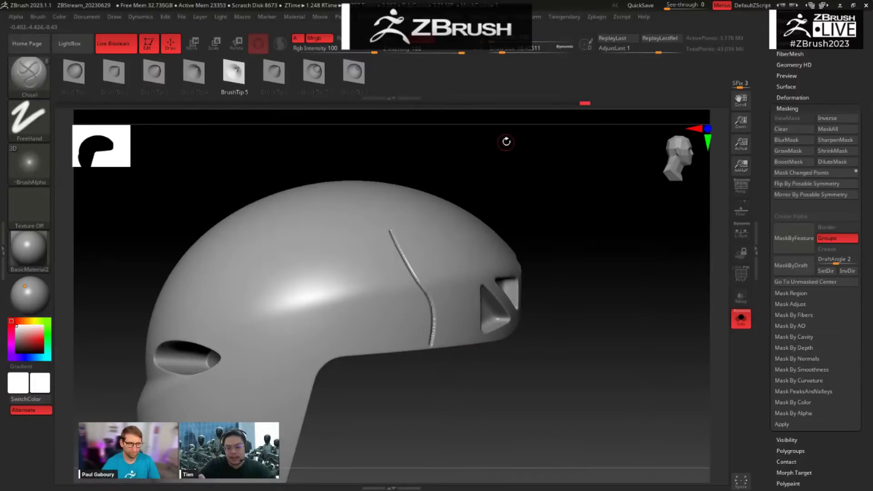
{"action": "key", "text": "ctrl+z"}
Step: Try carving an angled panel line that frames the triangular vents at the back of the head shell
{"action": "mouse_move", "coordinate": [596, 240]}
{"action": "left_mouse_down"}
{"action": "mouse_move", "coordinate": [548, 269]}
{"action": "mouse_move", "coordinate": [575, 257]}
{"action": "mouse_move", "coordinate": [575, 273]}
{"action": "left_mouse_up"}
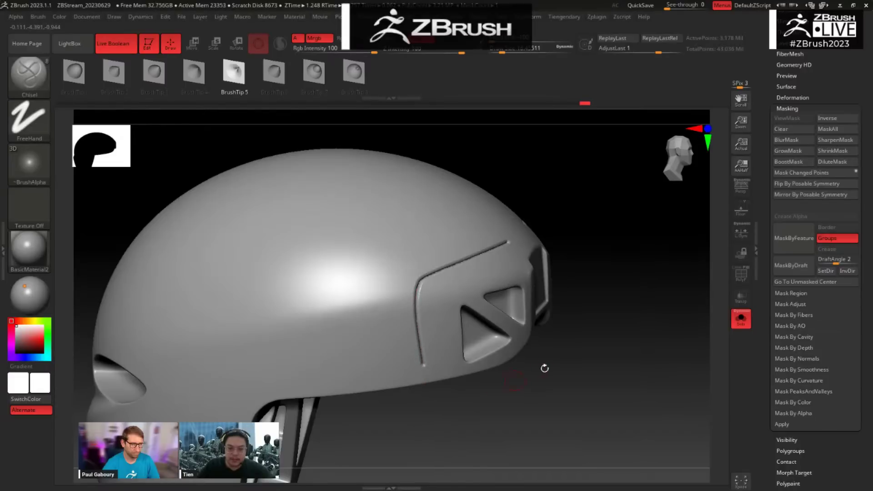
{"action": "left_click_drag", "start_coordinate": [544, 369], "coordinate": [557, 317]}
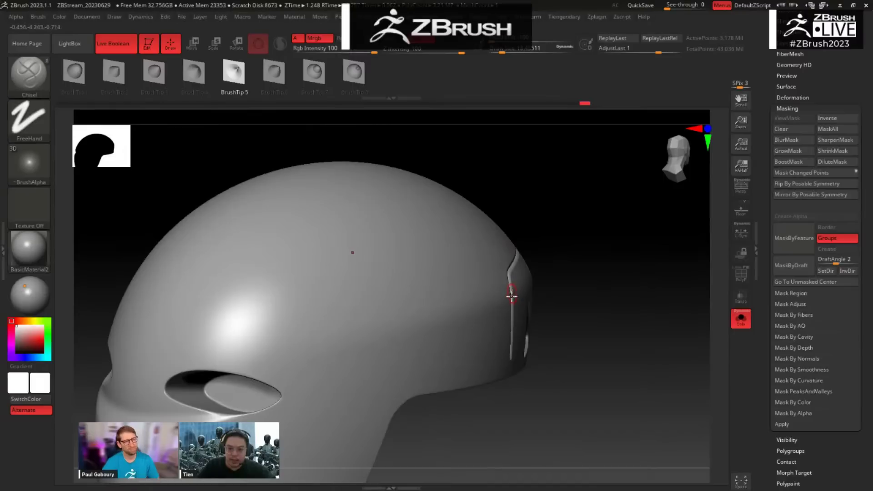
{"action": "mouse_move", "coordinate": [562, 388]}
{"action": "left_mouse_down"}
{"action": "mouse_move", "coordinate": [526, 370]}
{"action": "mouse_move", "coordinate": [545, 377]}
{"action": "mouse_move", "coordinate": [560, 408]}
{"action": "mouse_move", "coordinate": [596, 370]}
{"action": "mouse_move", "coordinate": [596, 357]}
{"action": "mouse_move", "coordinate": [516, 327]}
{"action": "mouse_move", "coordinate": [536, 312]}
{"action": "mouse_move", "coordinate": [538, 267]}
{"action": "mouse_move", "coordinate": [504, 321]}
{"action": "left_mouse_up"}
{"action": "key", "text": "ctrl"}
{"action": "mouse_move", "coordinate": [524, 240]}
{"action": "left_mouse_down"}
{"action": "mouse_move", "coordinate": [544, 302]}
{"action": "mouse_move", "coordinate": [444, 241]}
{"action": "left_mouse_up"}
{"action": "key", "text": "ctrl"}
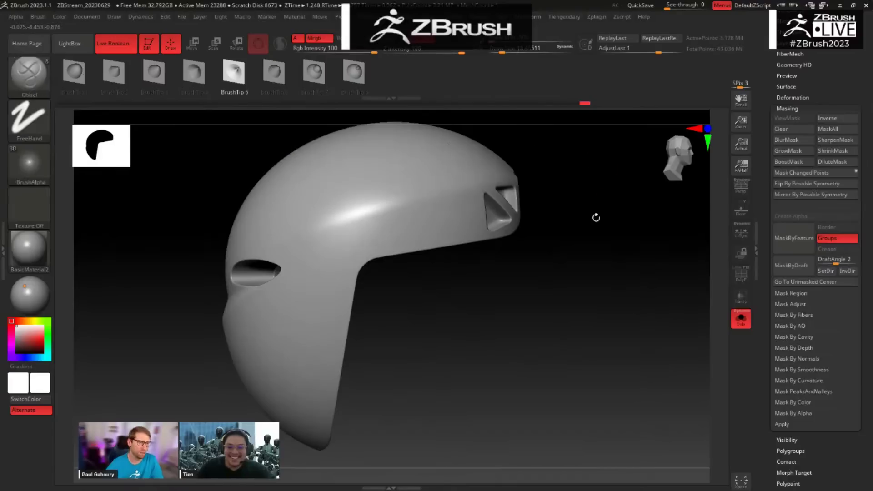
Step: Mask a rectangular area over the triangular vents at the back of the head shell
{"action": "left_click_drag", "start_coordinate": [595, 218], "coordinate": [563, 224]}
{"action": "left_click_drag", "start_coordinate": [532, 306], "coordinate": [454, 215], "text": "ctrl"}
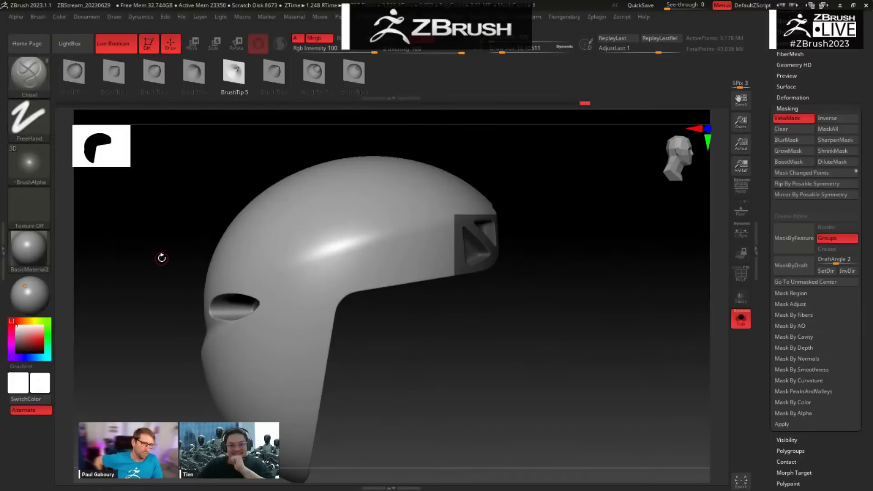
{"action": "left_click_drag", "start_coordinate": [536, 202], "coordinate": [563, 284]}
{"action": "left_click_drag", "start_coordinate": [542, 249], "coordinate": [519, 299], "text": "alt"}
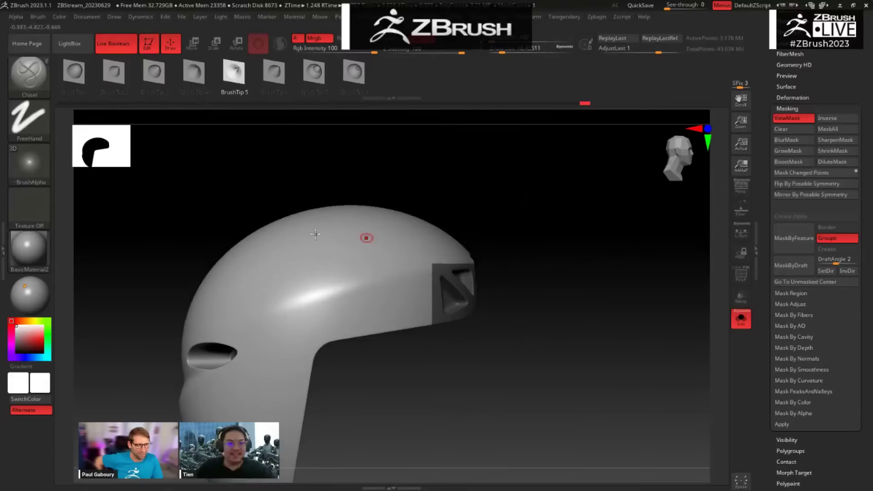
Step: Switch the MaskPen stroke to Lasso and mask a narrow strip along the jaw's back edge and the skull's underside
{"action": "left_click", "coordinate": [34, 127], "text": "ctrl"}
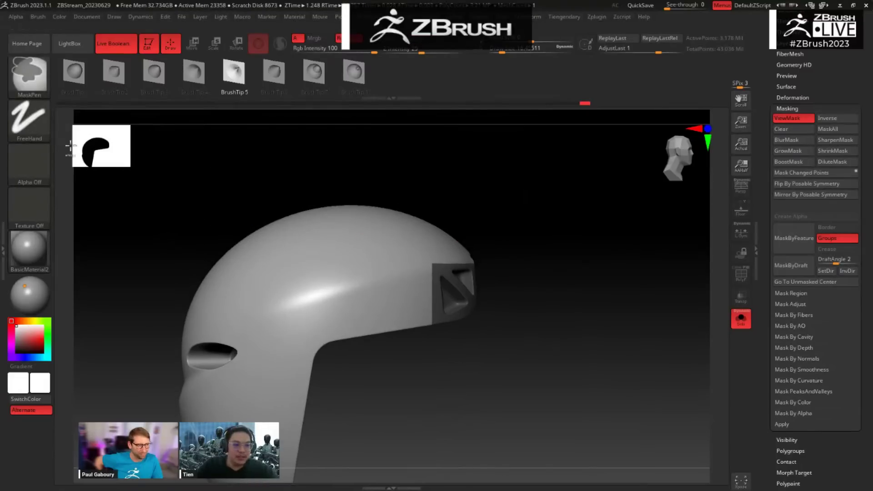
{"action": "left_click", "coordinate": [37, 125], "text": "ctrl"}
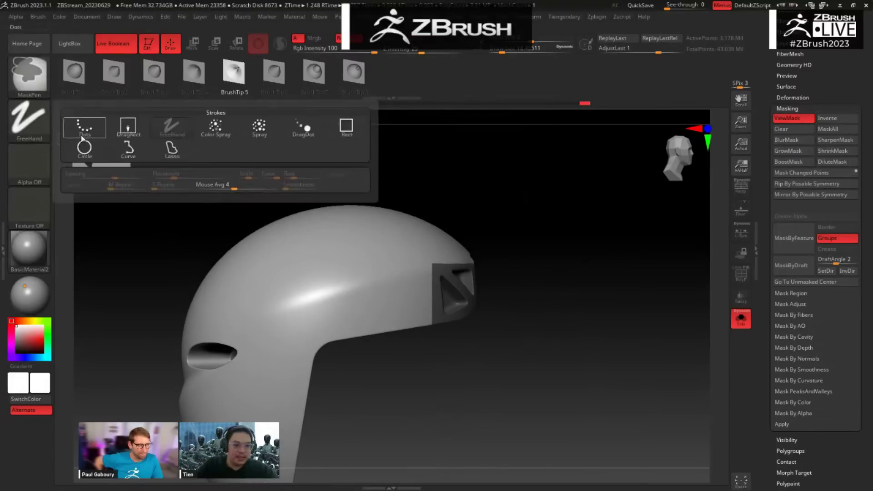
{"action": "left_click", "coordinate": [42, 117], "text": "ctrl"}
{"action": "left_click", "coordinate": [177, 157], "text": "ctrl"}
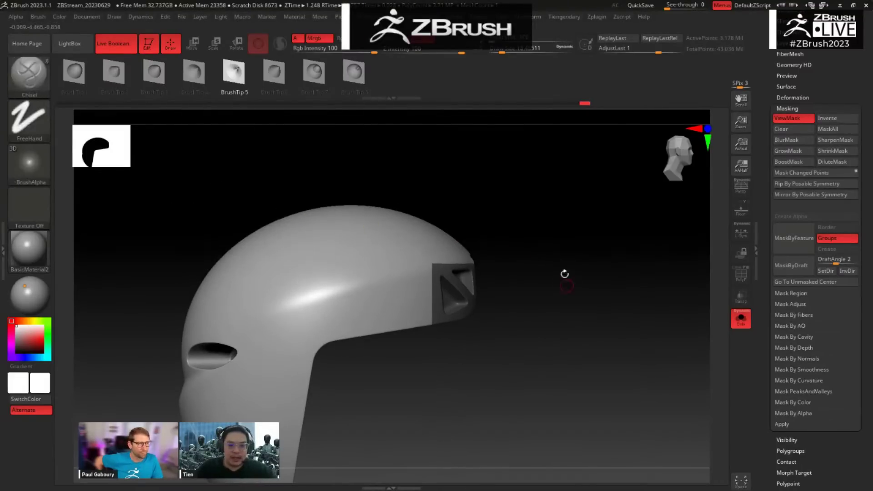
{"action": "mouse_move", "coordinate": [565, 273]}
{"action": "left_mouse_down"}
{"action": "mouse_move", "coordinate": [538, 247]}
{"action": "mouse_move", "coordinate": [560, 243]}
{"action": "left_mouse_up"}
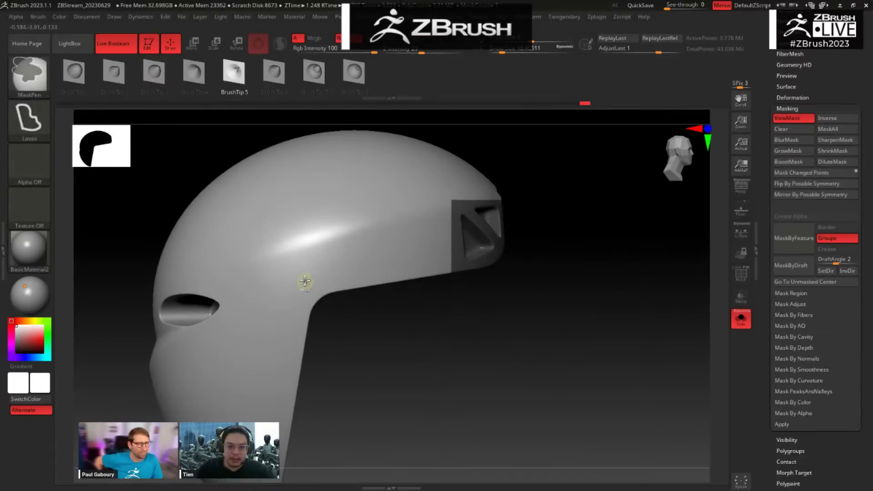
{"action": "mouse_move", "coordinate": [304, 281]}
{"action": "left_mouse_down", "text": "ctrl"}
{"action": "mouse_move", "coordinate": [590, 245]}
{"action": "mouse_move", "coordinate": [586, 232]}
{"action": "mouse_move", "coordinate": [532, 296]}
{"action": "mouse_move", "coordinate": [576, 210]}
{"action": "mouse_move", "coordinate": [389, 176]}
{"action": "mouse_move", "coordinate": [419, 384]}
{"action": "mouse_move", "coordinate": [340, 457]}
{"action": "left_mouse_up", "text": "ctrl"}
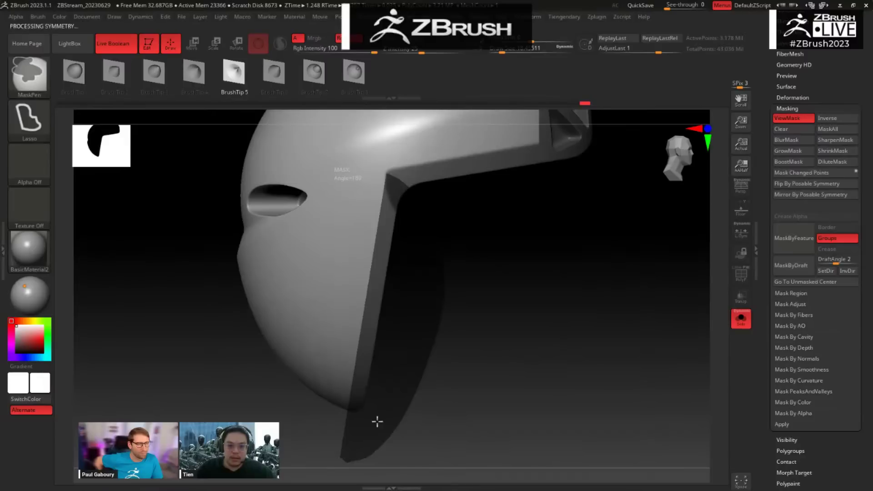
{"action": "mouse_move", "coordinate": [448, 347]}
{"action": "left_mouse_down"}
{"action": "mouse_move", "coordinate": [500, 280]}
{"action": "mouse_move", "coordinate": [474, 345]}
{"action": "left_mouse_up"}
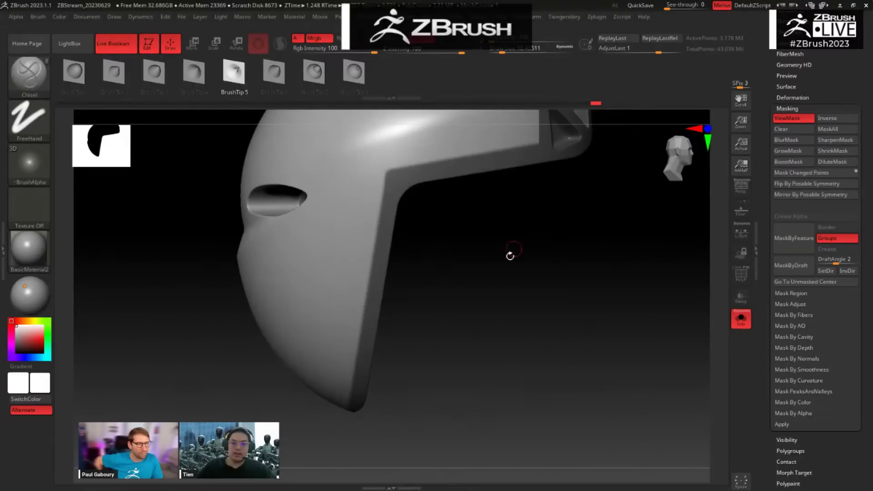
{"action": "left_click_drag", "start_coordinate": [510, 256], "coordinate": [451, 245]}
{"action": "left_click_drag", "start_coordinate": [487, 298], "coordinate": [493, 238]}
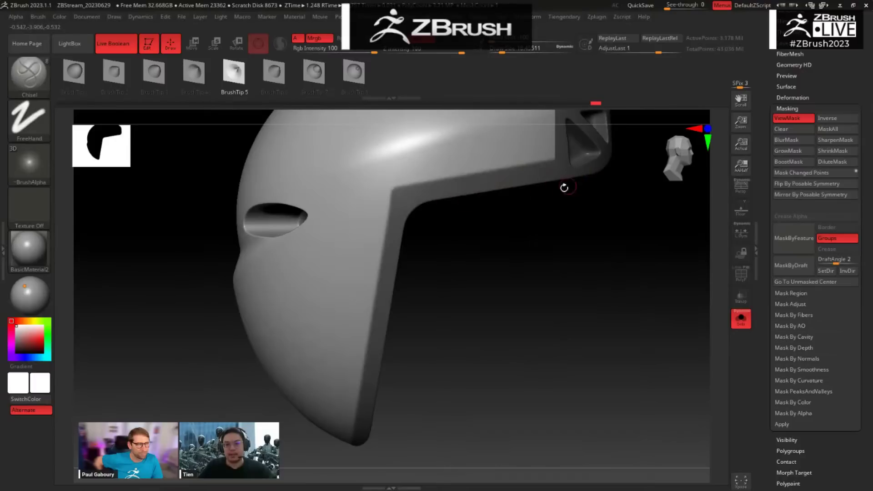
Step: Reshape the mask around the rear vents with a slanted border and add a peaked area above the shell's inner corner
{"action": "left_click_drag", "start_coordinate": [503, 249], "coordinate": [461, 241]}
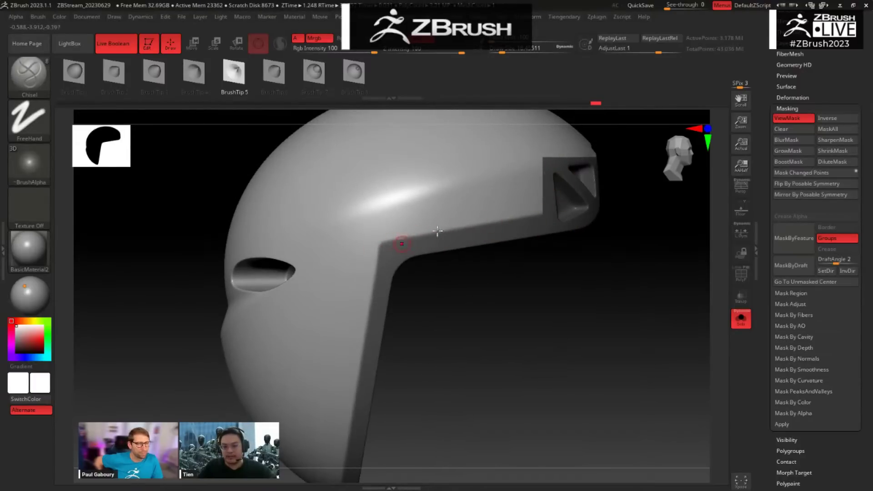
{"action": "left_click_drag", "start_coordinate": [489, 318], "coordinate": [432, 392], "text": "alt"}
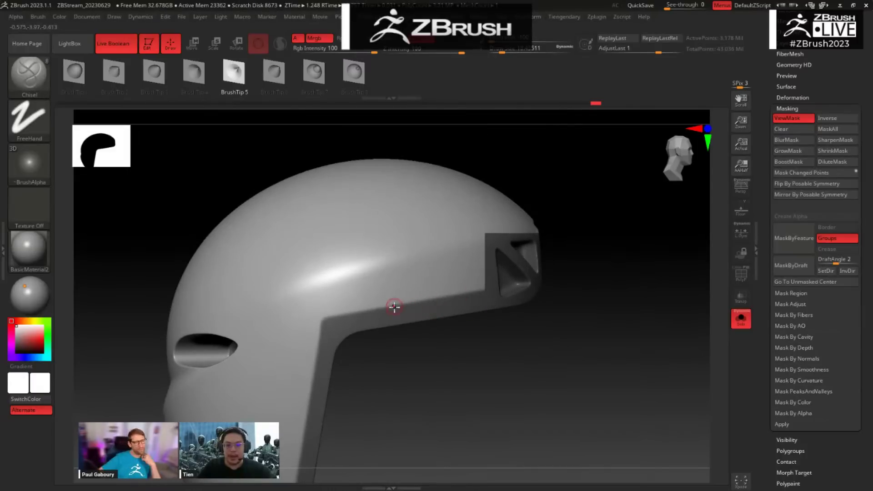
{"action": "mouse_move", "coordinate": [486, 234]}
{"action": "left_mouse_down", "text": "ctrl"}
{"action": "mouse_move", "coordinate": [495, 352]}
{"action": "mouse_move", "coordinate": [440, 362]}
{"action": "left_mouse_up", "text": "ctrl"}
{"action": "mouse_move", "coordinate": [485, 235]}
{"action": "left_mouse_down", "text": "ctrl"}
{"action": "mouse_move", "coordinate": [583, 259]}
{"action": "mouse_move", "coordinate": [606, 206]}
{"action": "left_mouse_up", "text": "ctrl"}
{"action": "mouse_move", "coordinate": [616, 240]}
{"action": "left_mouse_down"}
{"action": "mouse_move", "coordinate": [596, 246]}
{"action": "mouse_move", "coordinate": [606, 249]}
{"action": "mouse_move", "coordinate": [627, 207]}
{"action": "mouse_move", "coordinate": [491, 284]}
{"action": "left_mouse_up"}
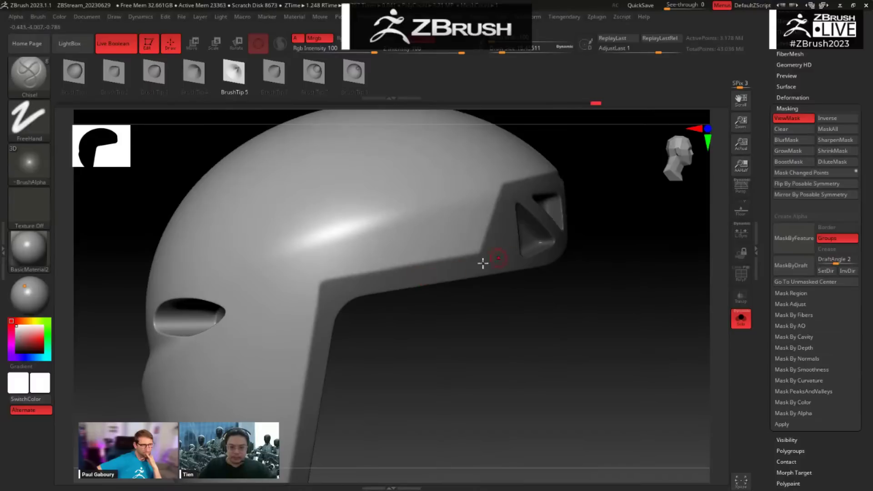
{"action": "key", "text": "ctrl"}
{"action": "mouse_move", "coordinate": [336, 218]}
{"action": "left_mouse_down", "text": "ctrl"}
{"action": "mouse_move", "coordinate": [305, 271]}
{"action": "mouse_move", "coordinate": [441, 319]}
{"action": "mouse_move", "coordinate": [444, 306]}
{"action": "mouse_move", "coordinate": [336, 219]}
{"action": "left_mouse_up", "text": "ctrl"}
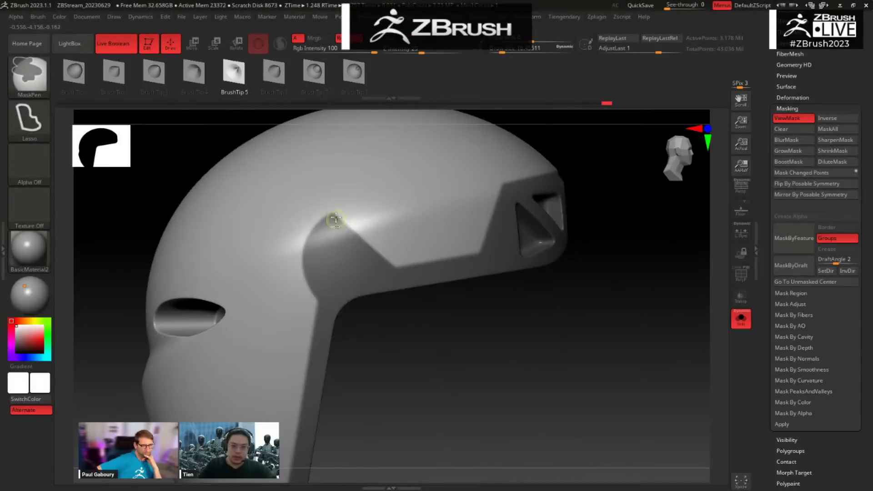
Step: Widen the mask along the jaw's back edge into an angular cheek shape and join it to the peaked area
{"action": "mouse_move", "coordinate": [333, 283]}
{"action": "left_mouse_down"}
{"action": "mouse_move", "coordinate": [452, 326]}
{"action": "mouse_move", "coordinate": [355, 337]}
{"action": "mouse_move", "coordinate": [491, 259]}
{"action": "mouse_move", "coordinate": [413, 244]}
{"action": "left_mouse_up"}
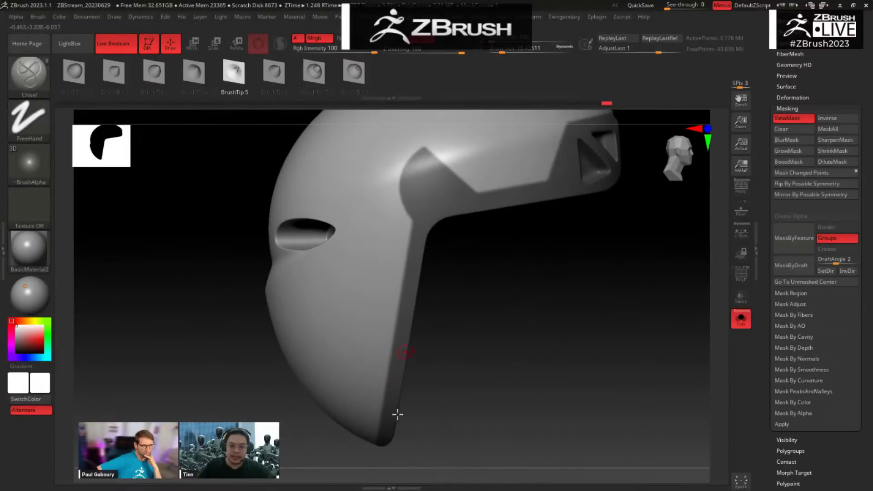
{"action": "mouse_move", "coordinate": [427, 336]}
{"action": "left_mouse_down"}
{"action": "mouse_move", "coordinate": [454, 326]}
{"action": "mouse_move", "coordinate": [401, 367]}
{"action": "mouse_move", "coordinate": [420, 234]}
{"action": "mouse_move", "coordinate": [372, 238]}
{"action": "left_mouse_up"}
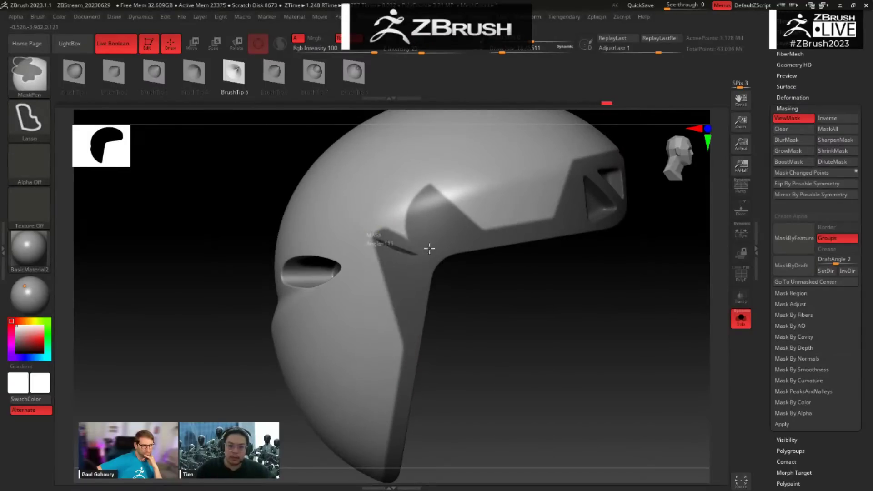
{"action": "mouse_move", "coordinate": [483, 253]}
{"action": "left_mouse_down"}
{"action": "mouse_move", "coordinate": [501, 280]}
{"action": "mouse_move", "coordinate": [493, 277]}
{"action": "left_mouse_up"}
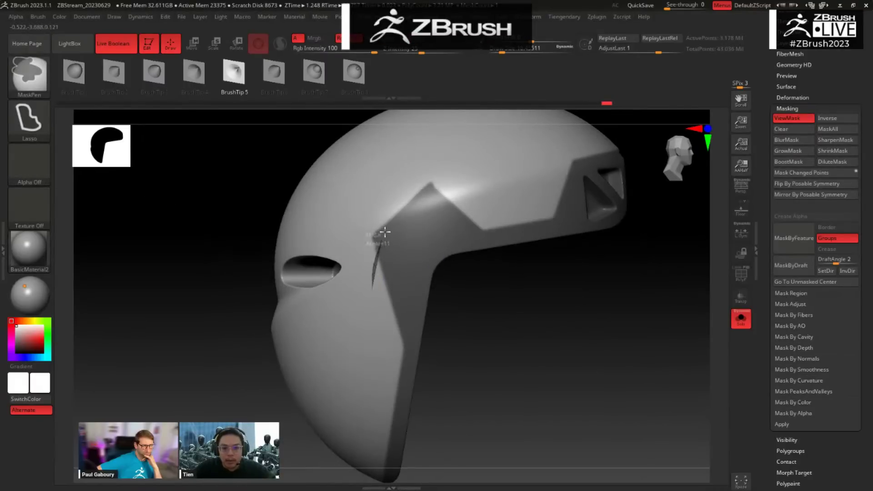
Step: Round the mask's front border between the cheek corner and the peak above the shell's inner corner
{"action": "mouse_move", "coordinate": [385, 232]}
{"action": "left_mouse_down", "text": "ctrl"}
{"action": "mouse_move", "coordinate": [449, 192]}
{"action": "mouse_move", "coordinate": [433, 166]}
{"action": "mouse_move", "coordinate": [292, 193]}
{"action": "left_mouse_up", "text": "ctrl"}
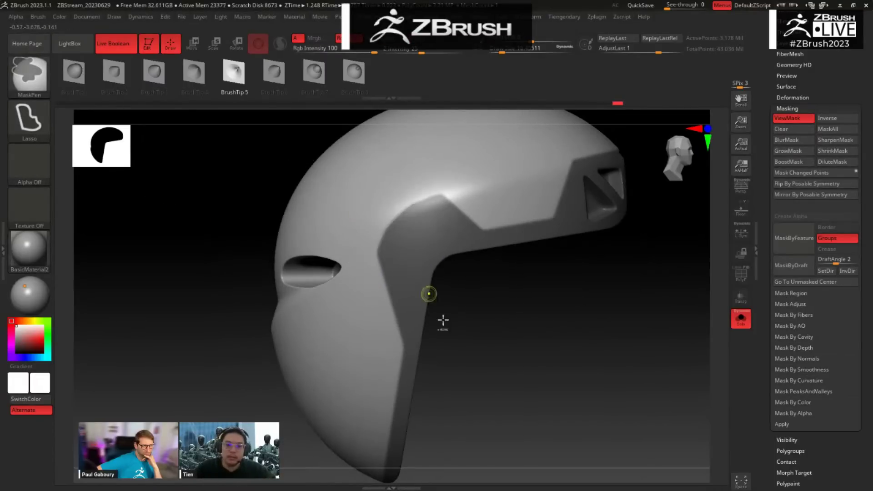
{"action": "left_click_drag", "start_coordinate": [495, 324], "coordinate": [488, 318]}
{"action": "left_click_drag", "start_coordinate": [442, 290], "coordinate": [446, 275], "text": "alt"}
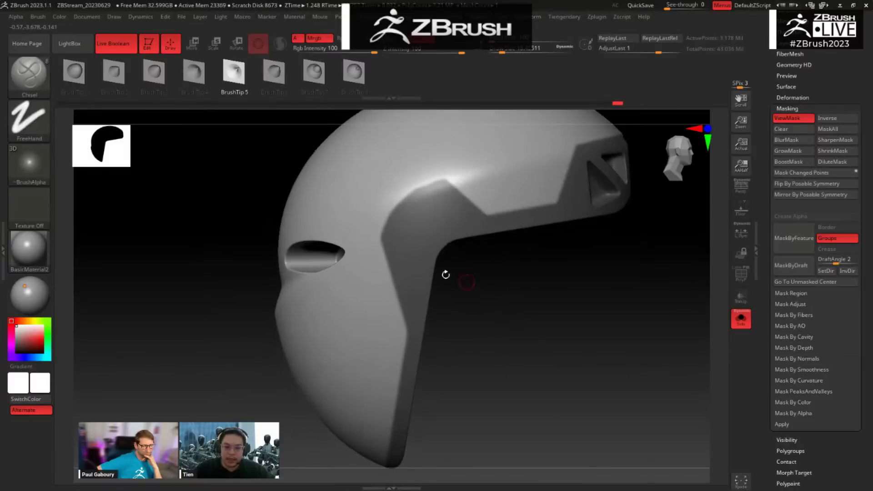
{"action": "mouse_move", "coordinate": [384, 293]}
{"action": "left_mouse_down", "text": "ctrl"}
{"action": "mouse_move", "coordinate": [386, 232]}
{"action": "mouse_move", "coordinate": [447, 174]}
{"action": "mouse_move", "coordinate": [303, 191]}
{"action": "left_mouse_up", "text": "ctrl"}
Step: Mask a rounded area over the tip of the chin, joined to the strips along the jaw's edges
{"action": "left_click_drag", "start_coordinate": [473, 298], "coordinate": [494, 262]}
{"action": "mouse_move", "coordinate": [493, 323]}
{"action": "left_mouse_down"}
{"action": "mouse_move", "coordinate": [493, 296]}
{"action": "mouse_move", "coordinate": [482, 322]}
{"action": "mouse_move", "coordinate": [487, 285]}
{"action": "left_mouse_up"}
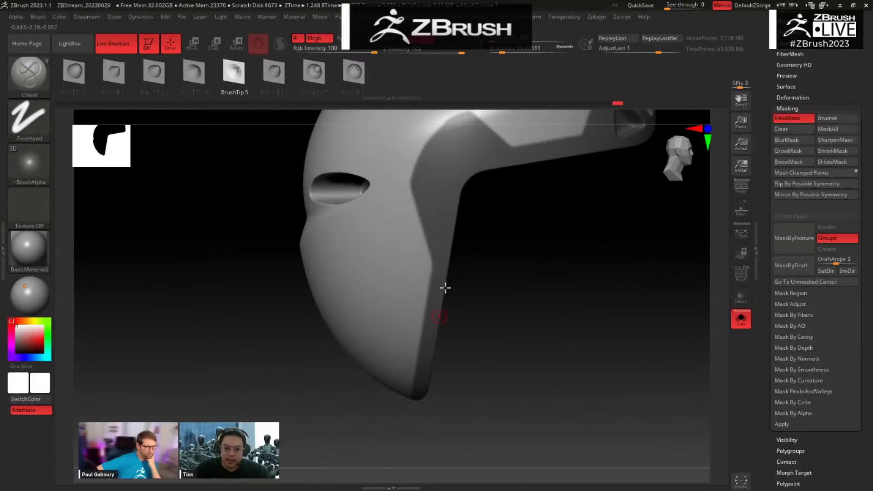
{"action": "left_click_drag", "start_coordinate": [436, 379], "coordinate": [419, 331]}
{"action": "mouse_move", "coordinate": [466, 354]}
{"action": "left_mouse_down"}
{"action": "mouse_move", "coordinate": [478, 368]}
{"action": "mouse_move", "coordinate": [443, 341]}
{"action": "left_mouse_up"}
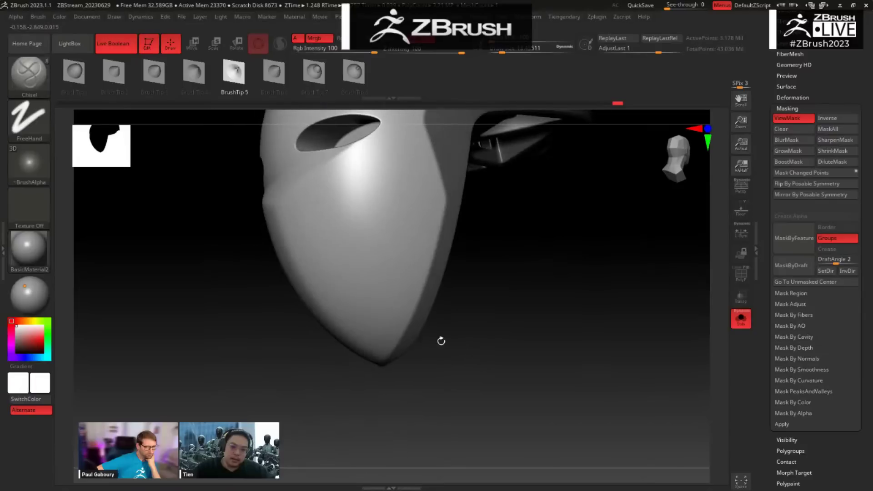
{"action": "mouse_move", "coordinate": [341, 318]}
{"action": "left_mouse_down", "text": "ctrl"}
{"action": "mouse_move", "coordinate": [411, 368]}
{"action": "mouse_move", "coordinate": [446, 343]}
{"action": "mouse_move", "coordinate": [495, 337]}
{"action": "mouse_move", "coordinate": [375, 360]}
{"action": "mouse_move", "coordinate": [431, 389]}
{"action": "mouse_move", "coordinate": [366, 343]}
{"action": "mouse_move", "coordinate": [460, 327]}
{"action": "mouse_move", "coordinate": [460, 318]}
{"action": "mouse_move", "coordinate": [469, 332]}
{"action": "mouse_move", "coordinate": [482, 327]}
{"action": "left_mouse_up", "text": "ctrl"}
{"action": "mouse_move", "coordinate": [501, 286]}
{"action": "left_mouse_down"}
{"action": "mouse_move", "coordinate": [517, 285]}
{"action": "mouse_move", "coordinate": [489, 284]}
{"action": "mouse_move", "coordinate": [488, 323]}
{"action": "mouse_move", "coordinate": [489, 287]}
{"action": "mouse_move", "coordinate": [355, 311]}
{"action": "left_mouse_up"}
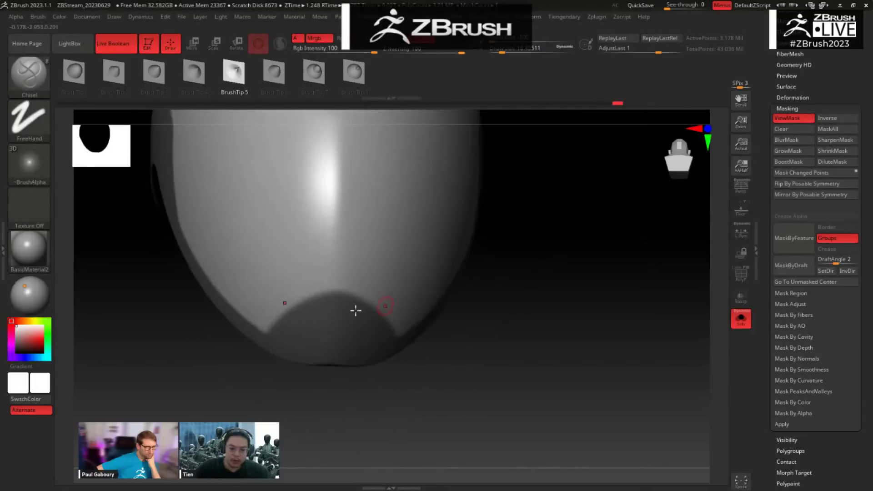
Step: Try masking the chin with the MaskPen stroke set to Rect
{"action": "left_click", "coordinate": [28, 119]}
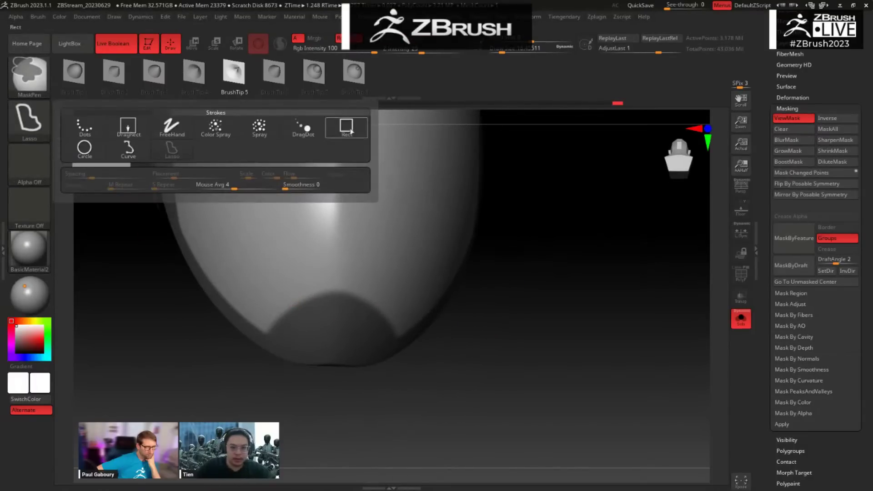
{"action": "left_click_drag", "start_coordinate": [550, 254], "coordinate": [543, 371]}
{"action": "left_click_drag", "start_coordinate": [302, 244], "coordinate": [378, 299], "text": "ctrl"}
{"action": "left_click_drag", "start_coordinate": [486, 302], "coordinate": [485, 275]}
{"action": "mouse_move", "coordinate": [484, 325]}
{"action": "left_mouse_down"}
{"action": "mouse_move", "coordinate": [476, 343]}
{"action": "mouse_move", "coordinate": [445, 343]}
{"action": "left_mouse_up"}
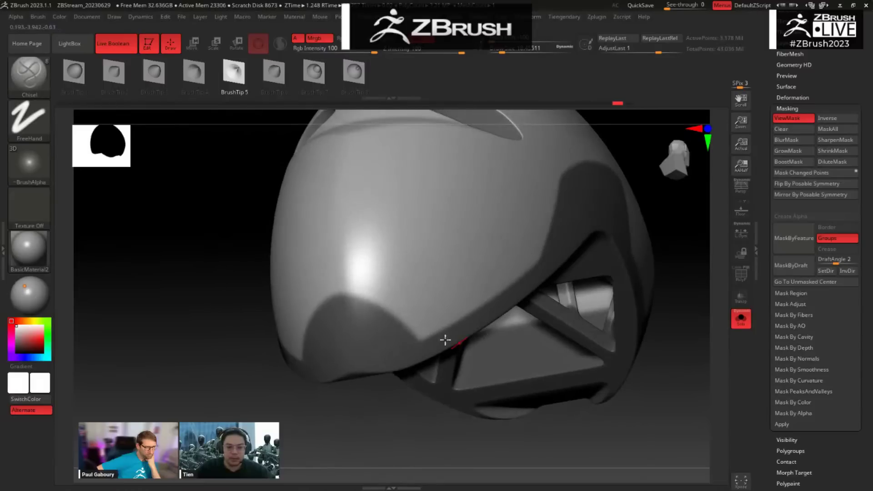
Step: Switch the MaskPen stroke to FreeHand and unmask both sides of the chin area, leaving a narrow upright tab
{"action": "left_click", "coordinate": [29, 117]}
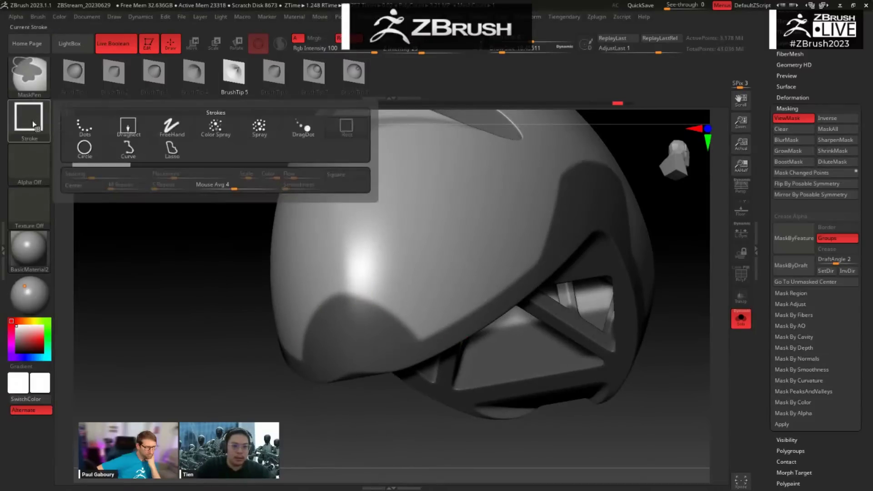
{"action": "left_click", "coordinate": [174, 129]}
{"action": "mouse_move", "coordinate": [360, 286]}
{"action": "left_mouse_down", "text": "ctrl+alt"}
{"action": "mouse_move", "coordinate": [376, 332]}
{"action": "mouse_move", "coordinate": [387, 325]}
{"action": "left_mouse_up", "text": "ctrl+alt"}
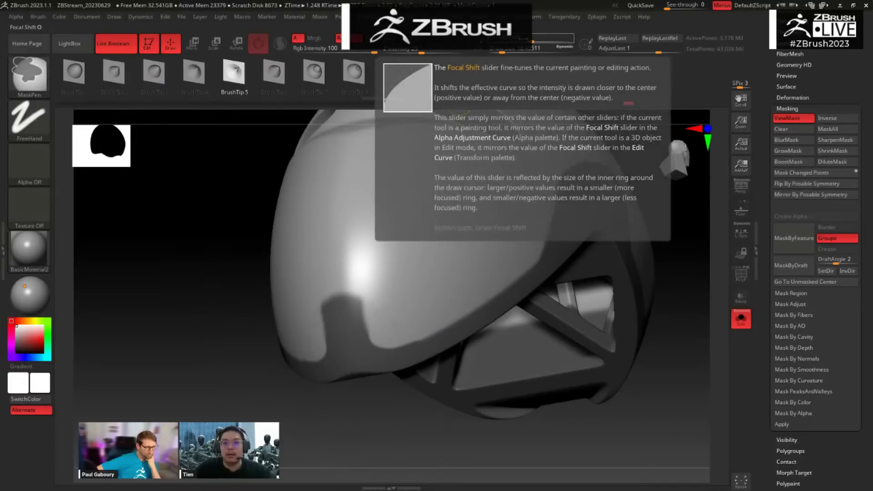
{"action": "left_click_drag", "start_coordinate": [366, 295], "coordinate": [368, 318], "text": "ctrl+alt"}
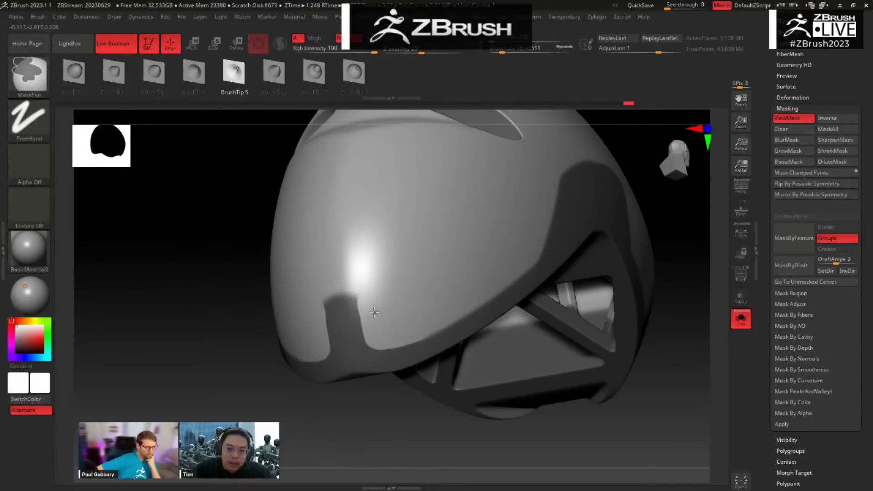
{"action": "mouse_move", "coordinate": [359, 292]}
{"action": "left_mouse_down", "text": "ctrl+alt"}
{"action": "mouse_move", "coordinate": [347, 284]}
{"action": "mouse_move", "coordinate": [359, 292]}
{"action": "left_mouse_up", "text": "ctrl+alt"}
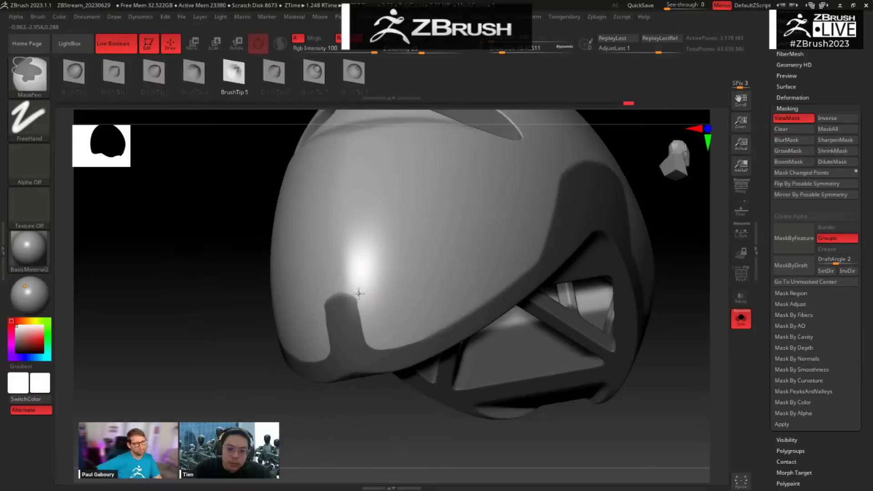
{"action": "mouse_move", "coordinate": [373, 413]}
{"action": "left_mouse_down", "text": "alt"}
{"action": "mouse_move", "coordinate": [365, 402]}
{"action": "mouse_move", "coordinate": [368, 425]}
{"action": "mouse_move", "coordinate": [430, 364]}
{"action": "mouse_move", "coordinate": [408, 368]}
{"action": "mouse_move", "coordinate": [426, 375]}
{"action": "mouse_move", "coordinate": [486, 303]}
{"action": "mouse_move", "coordinate": [536, 295]}
{"action": "mouse_move", "coordinate": [460, 320]}
{"action": "mouse_move", "coordinate": [448, 335]}
{"action": "mouse_move", "coordinate": [480, 328]}
{"action": "mouse_move", "coordinate": [446, 358]}
{"action": "mouse_move", "coordinate": [464, 347]}
{"action": "mouse_move", "coordinate": [436, 279]}
{"action": "left_mouse_up", "text": "alt"}
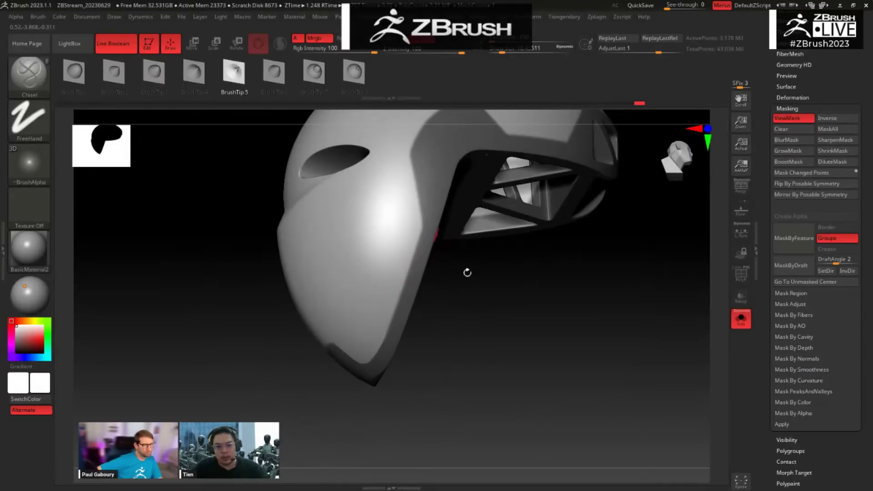
Step: Invert the mask on the head shell and review the panel division from the back and side
{"action": "mouse_move", "coordinate": [467, 272]}
{"action": "left_mouse_down"}
{"action": "mouse_move", "coordinate": [472, 301]}
{"action": "mouse_move", "coordinate": [450, 310]}
{"action": "mouse_move", "coordinate": [432, 255]}
{"action": "left_mouse_up"}
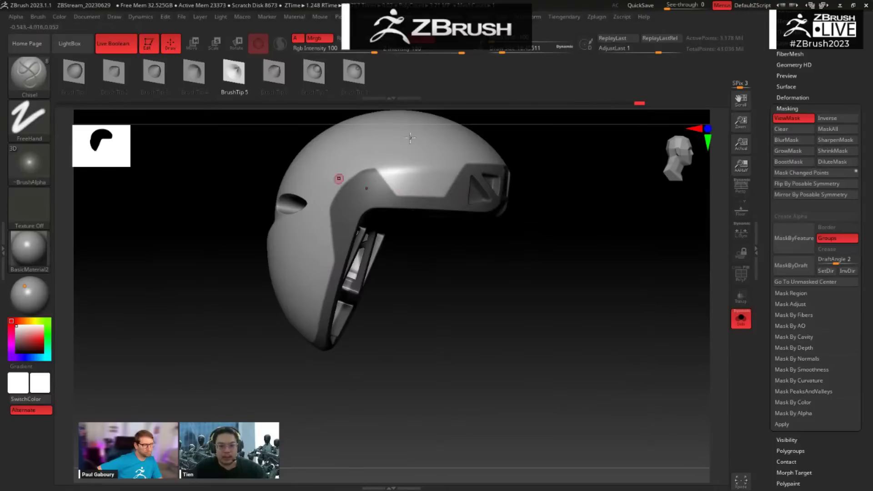
{"action": "left_click_drag", "start_coordinate": [410, 138], "coordinate": [546, 147]}
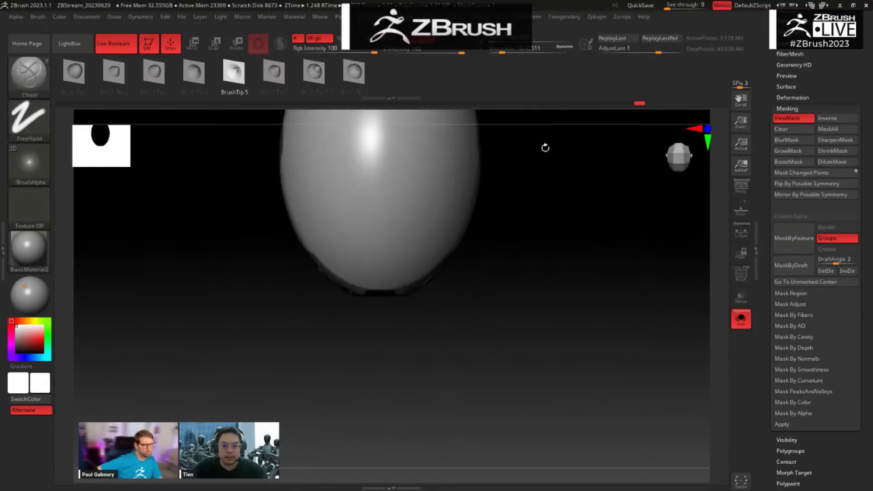
{"action": "key", "text": "ctrl"}
{"action": "left_click_drag", "start_coordinate": [361, 317], "coordinate": [402, 285], "text": "ctrl"}
{"action": "mouse_move", "coordinate": [440, 333]}
{"action": "left_mouse_down"}
{"action": "mouse_move", "coordinate": [436, 281]}
{"action": "mouse_move", "coordinate": [413, 279]}
{"action": "left_mouse_up"}
{"action": "key", "text": "ctrl"}
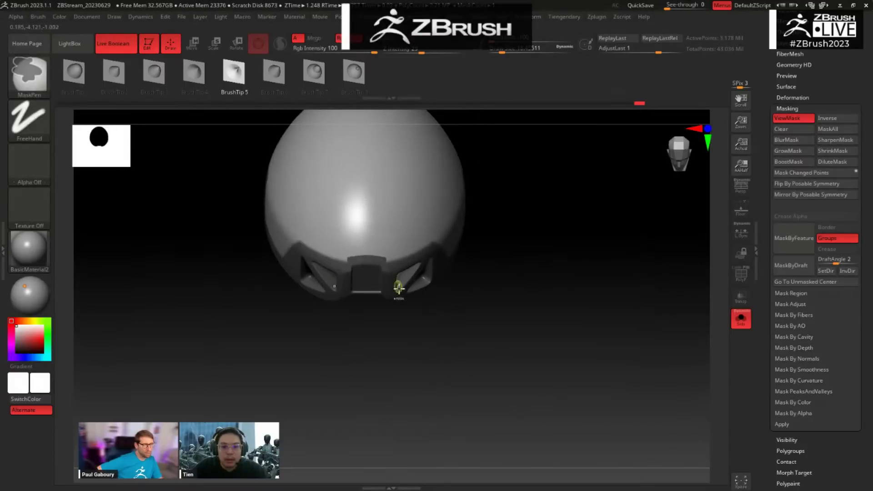
{"action": "left_click", "coordinate": [412, 294], "text": "ctrl"}
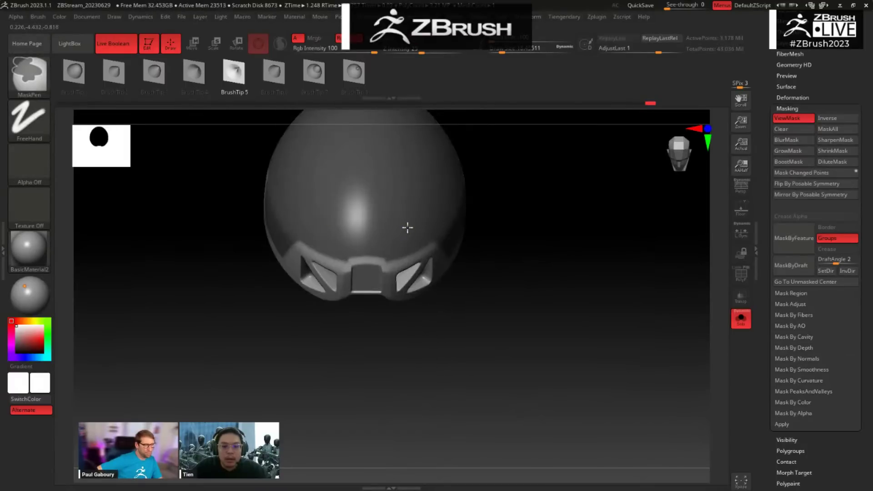
{"action": "left_click", "coordinate": [410, 226], "text": "ctrl"}
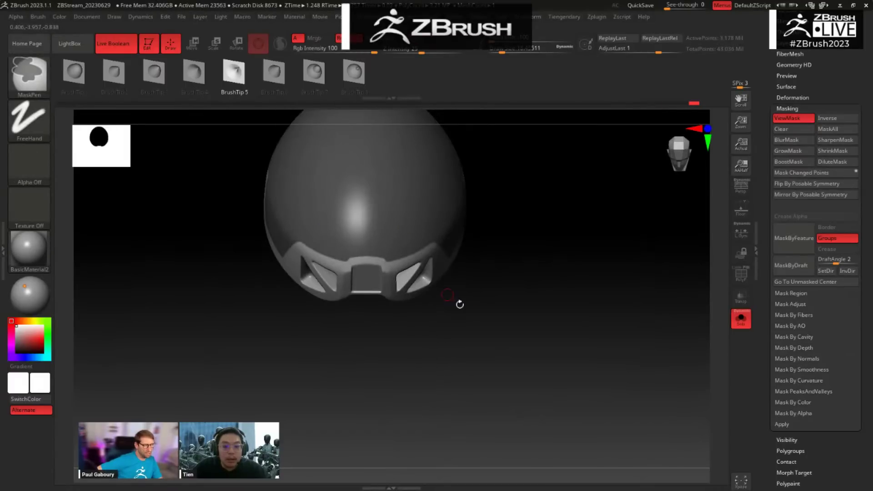
{"action": "mouse_move", "coordinate": [460, 304]}
{"action": "left_mouse_down"}
{"action": "mouse_move", "coordinate": [512, 271]}
{"action": "mouse_move", "coordinate": [548, 177]}
{"action": "mouse_move", "coordinate": [568, 214]}
{"action": "mouse_move", "coordinate": [552, 232]}
{"action": "left_mouse_up"}
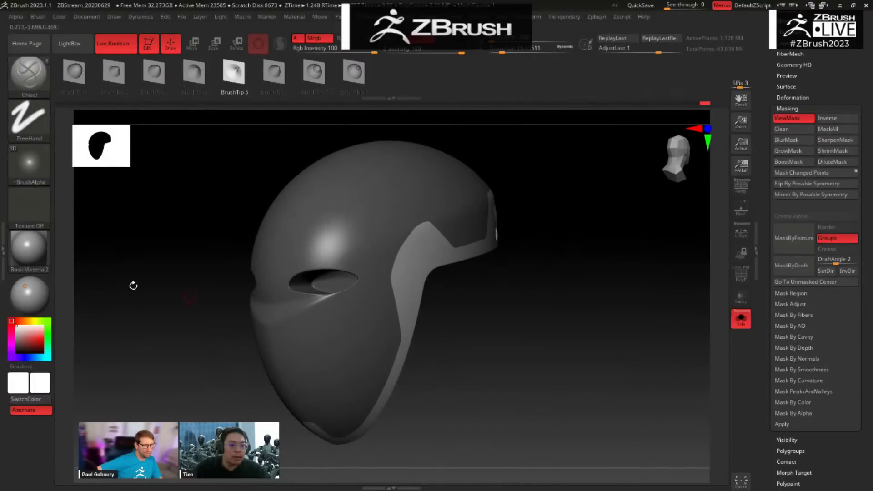
Step: Adjust the light placement with BasicMaterial2 and invert the mask back onto the side and rear strip
{"action": "left_click", "coordinate": [35, 249]}
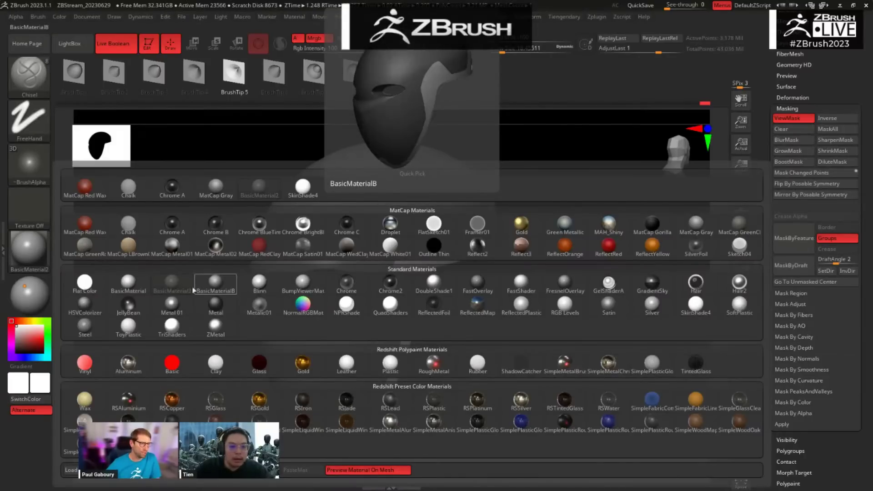
{"action": "left_click", "coordinate": [178, 285]}
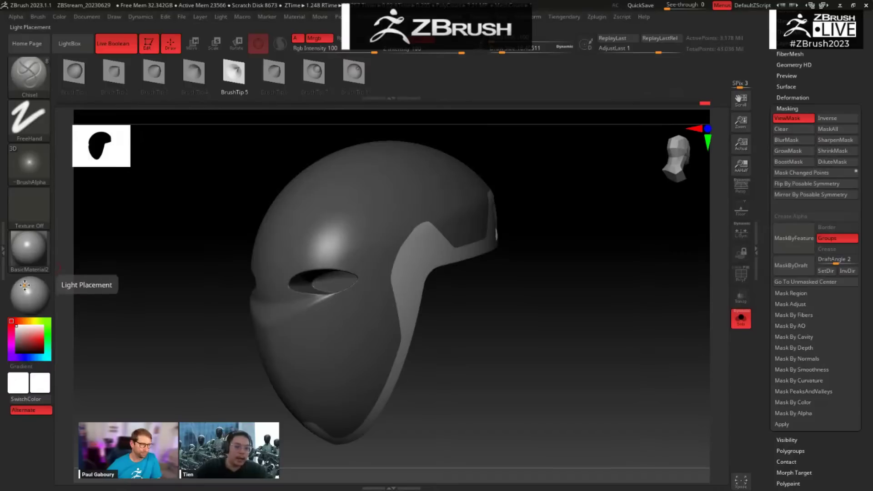
{"action": "left_click_drag", "start_coordinate": [131, 287], "coordinate": [155, 288]}
{"action": "mouse_move", "coordinate": [33, 290]}
{"action": "left_mouse_down"}
{"action": "mouse_move", "coordinate": [23, 294]}
{"action": "mouse_move", "coordinate": [24, 283]}
{"action": "left_mouse_up"}
{"action": "left_click_drag", "start_coordinate": [190, 322], "coordinate": [211, 323]}
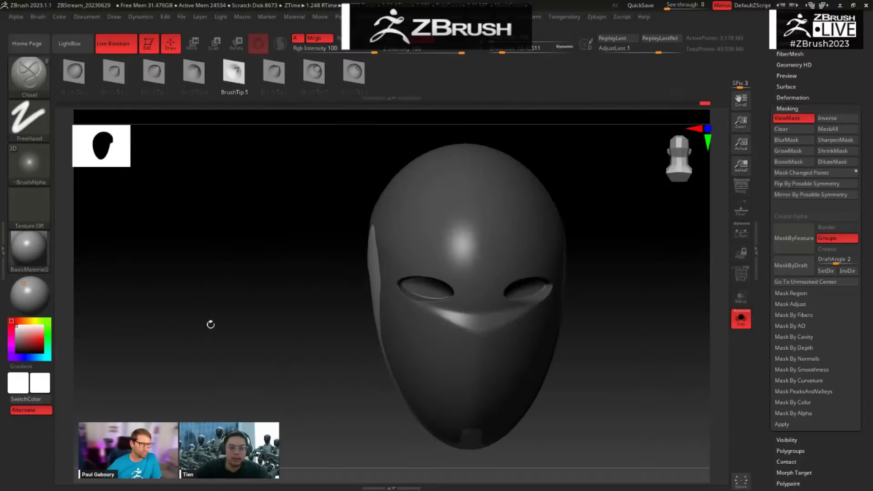
{"action": "left_click_drag", "start_coordinate": [614, 251], "coordinate": [574, 249]}
{"action": "left_click_drag", "start_coordinate": [531, 296], "coordinate": [509, 314]}
{"action": "mouse_move", "coordinate": [26, 287]}
{"action": "left_mouse_down"}
{"action": "mouse_move", "coordinate": [33, 276]}
{"action": "mouse_move", "coordinate": [25, 290]}
{"action": "left_mouse_up"}
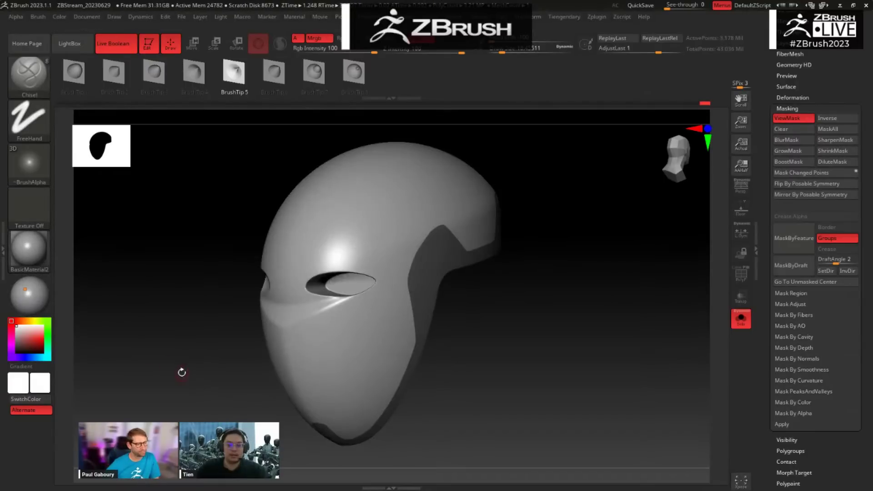
Step: Switch the MaskPen stroke to Lasso and recut the mask's rounded border up to a sharper peak above the inner corner
{"action": "left_click_drag", "start_coordinate": [182, 371], "coordinate": [507, 249]}
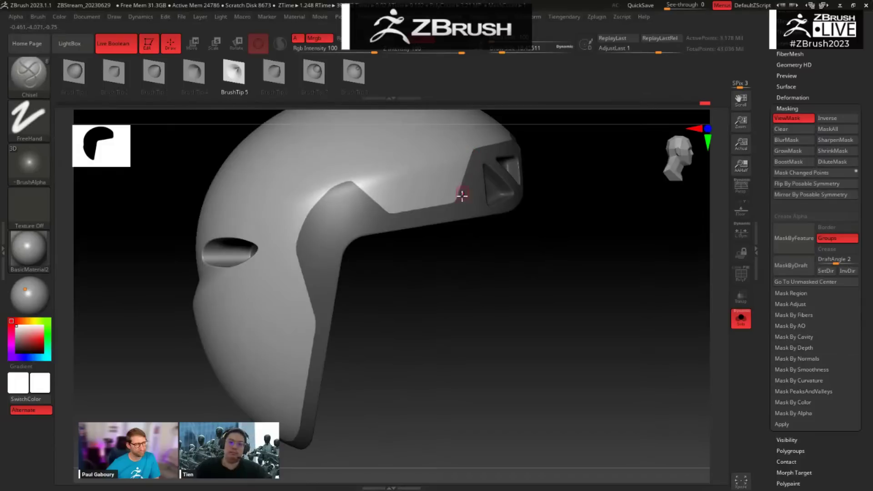
{"action": "left_click_drag", "start_coordinate": [483, 291], "coordinate": [476, 209]}
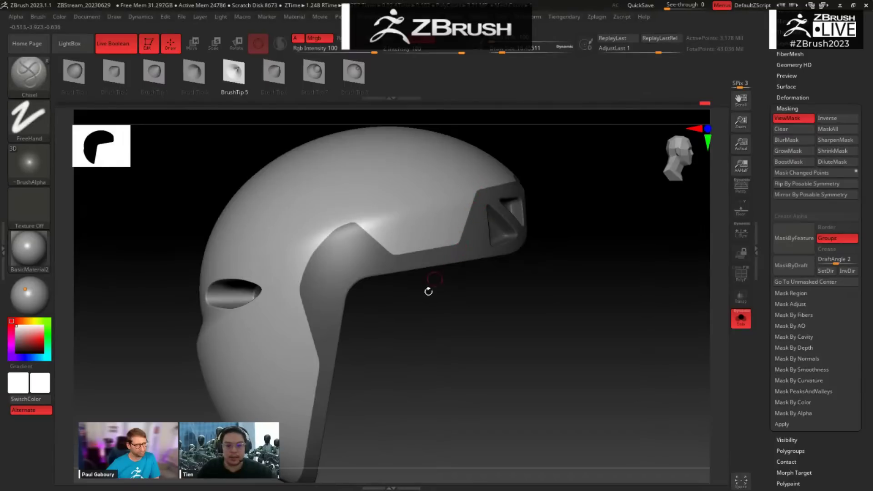
{"action": "left_click_drag", "start_coordinate": [451, 349], "coordinate": [505, 160]}
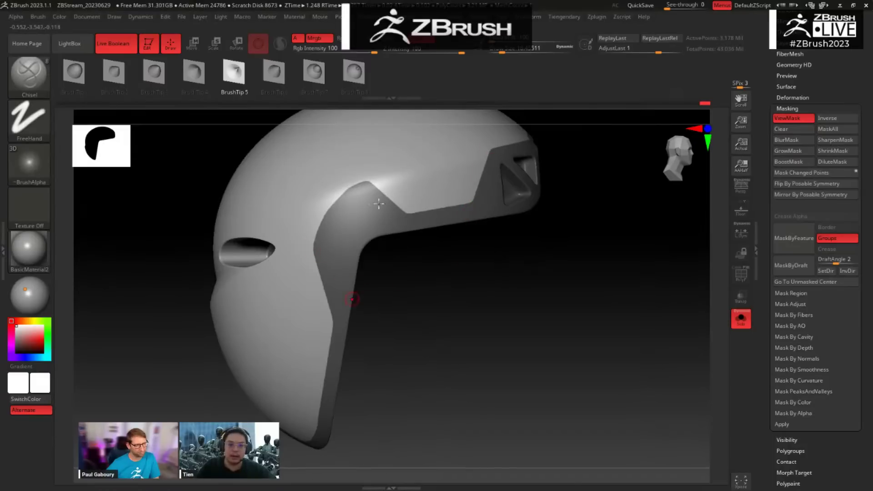
{"action": "mouse_move", "coordinate": [465, 256]}
{"action": "left_mouse_down"}
{"action": "mouse_move", "coordinate": [487, 308]}
{"action": "mouse_move", "coordinate": [522, 207]}
{"action": "left_mouse_up"}
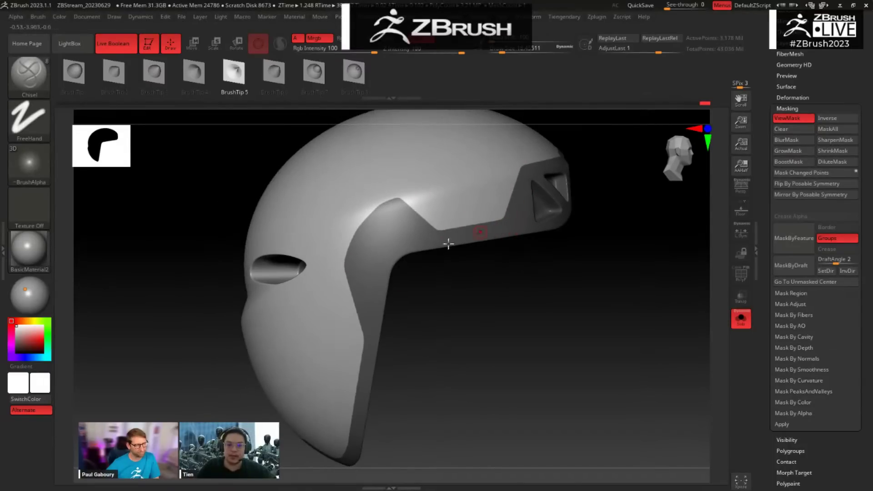
{"action": "left_click", "coordinate": [29, 119], "text": "ctrl"}
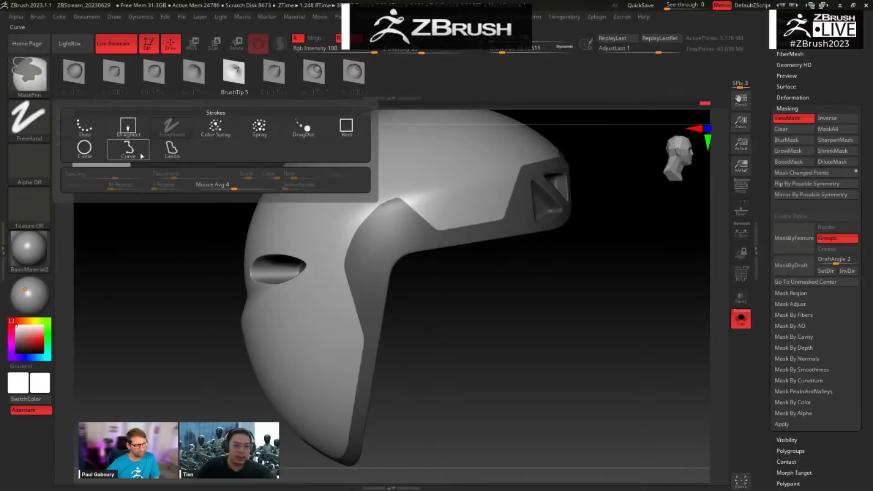
{"action": "left_click", "coordinate": [172, 149]}
{"action": "mouse_move", "coordinate": [341, 267]}
{"action": "left_mouse_down", "text": "ctrl"}
{"action": "mouse_move", "coordinate": [339, 153]}
{"action": "mouse_move", "coordinate": [282, 155]}
{"action": "left_mouse_up", "text": "ctrl"}
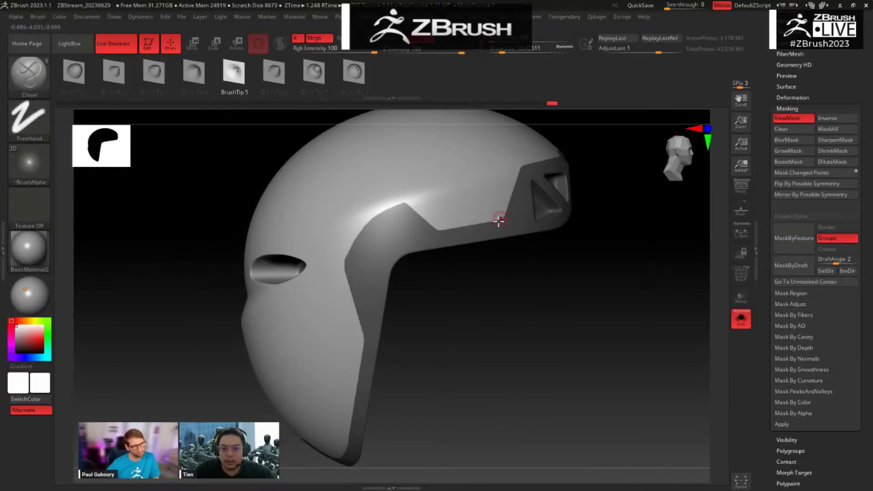
Step: Trim the mask below the cheek corner to a short slanted border and a narrower straight strip down the jaw
{"action": "key", "text": "ctrl"}
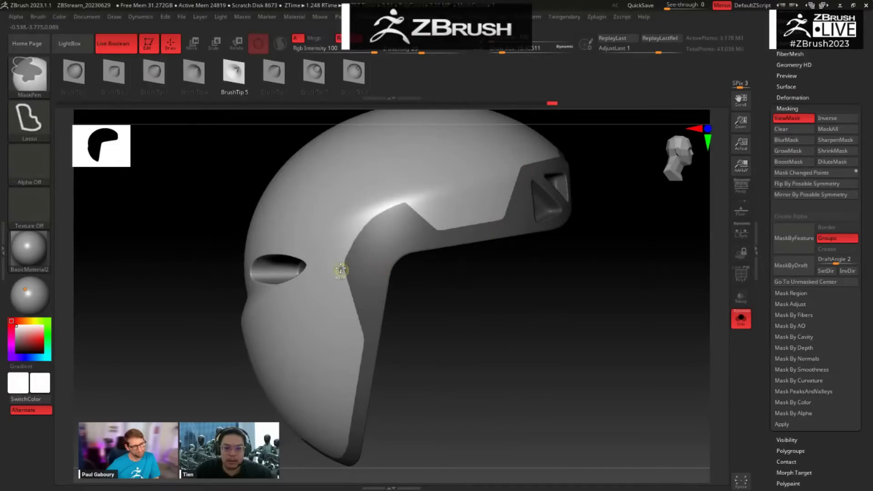
{"action": "mouse_move", "coordinate": [334, 273]}
{"action": "left_mouse_down", "text": "ctrl"}
{"action": "mouse_move", "coordinate": [362, 344]}
{"action": "mouse_move", "coordinate": [369, 295]}
{"action": "left_mouse_up", "text": "ctrl"}
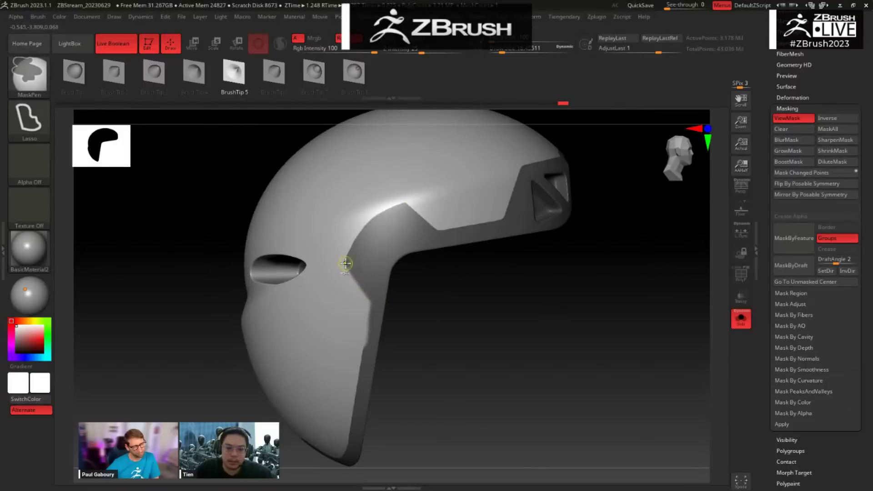
{"action": "mouse_move", "coordinate": [346, 263]}
{"action": "left_mouse_down", "text": "ctrl"}
{"action": "mouse_move", "coordinate": [381, 307]}
{"action": "mouse_move", "coordinate": [373, 304]}
{"action": "mouse_move", "coordinate": [349, 450]}
{"action": "mouse_move", "coordinate": [351, 431]}
{"action": "left_mouse_up", "text": "ctrl"}
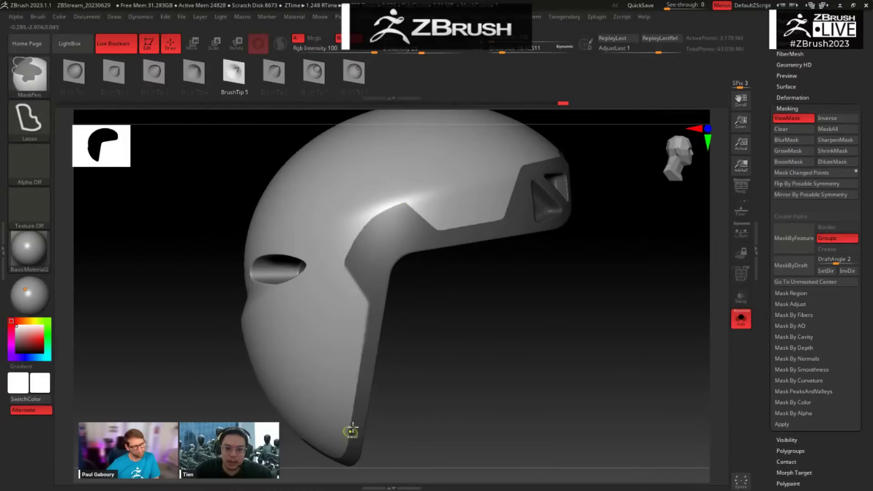
{"action": "mouse_move", "coordinate": [405, 361]}
{"action": "left_mouse_down"}
{"action": "mouse_move", "coordinate": [476, 261]}
{"action": "mouse_move", "coordinate": [495, 271]}
{"action": "left_mouse_up"}
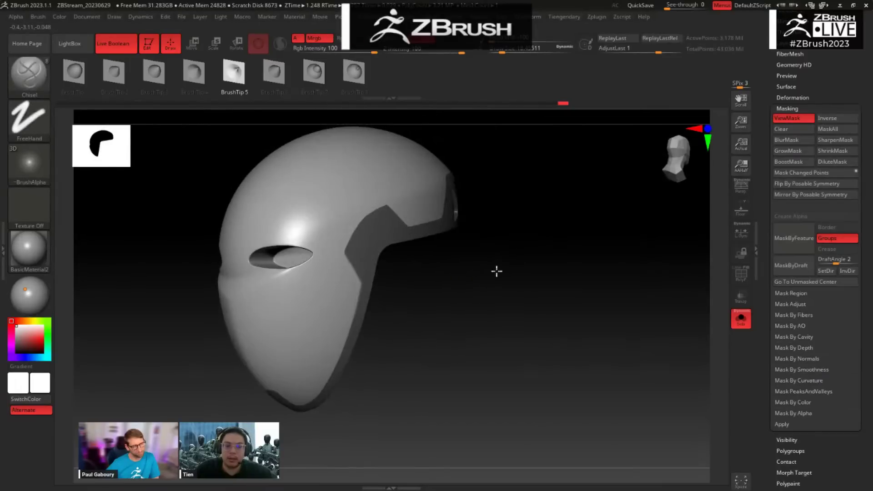
Step: Recut the mask beside the rear vent to an upright border and straighten the strip's upper edge leading to it
{"action": "mouse_move", "coordinate": [447, 173]}
{"action": "left_mouse_down"}
{"action": "mouse_move", "coordinate": [493, 218]}
{"action": "mouse_move", "coordinate": [495, 265]}
{"action": "mouse_move", "coordinate": [514, 275]}
{"action": "mouse_move", "coordinate": [506, 361]}
{"action": "left_mouse_up"}
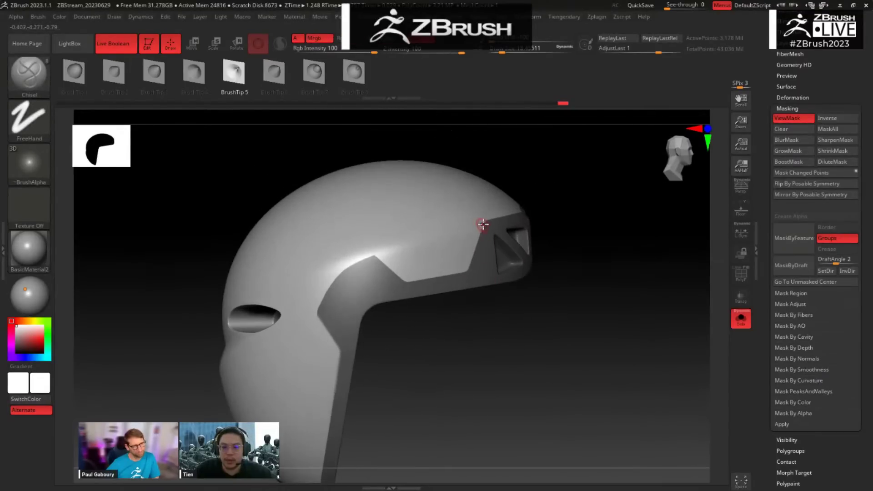
{"action": "mouse_move", "coordinate": [482, 209]}
{"action": "left_mouse_down", "text": "ctrl"}
{"action": "mouse_move", "coordinate": [459, 268]}
{"action": "mouse_move", "coordinate": [487, 271]}
{"action": "left_mouse_up", "text": "ctrl"}
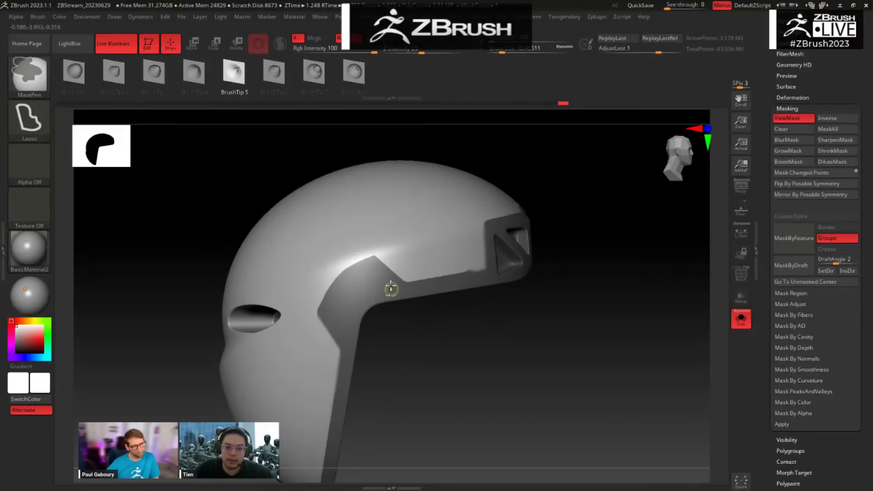
{"action": "mouse_move", "coordinate": [391, 288]}
{"action": "left_mouse_down", "text": "ctrl"}
{"action": "mouse_move", "coordinate": [555, 273]}
{"action": "mouse_move", "coordinate": [556, 255]}
{"action": "left_mouse_up", "text": "ctrl"}
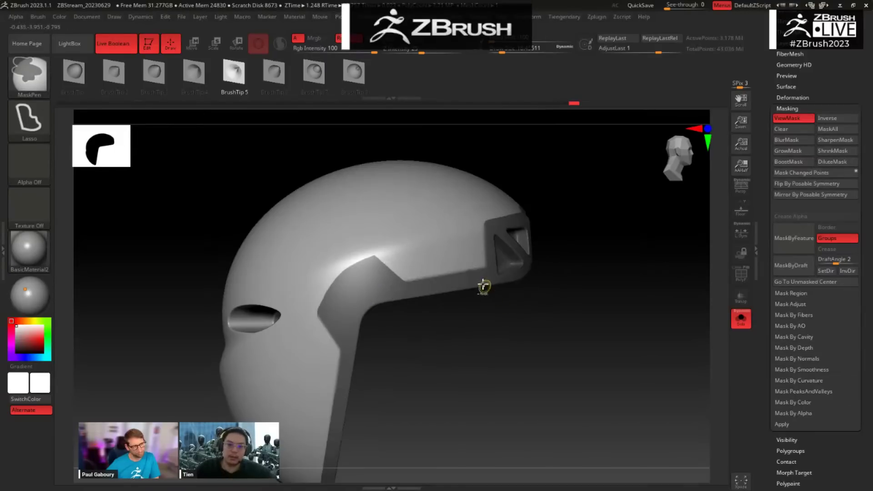
{"action": "mouse_move", "coordinate": [517, 318]}
{"action": "left_mouse_down"}
{"action": "mouse_move", "coordinate": [531, 314]}
{"action": "mouse_move", "coordinate": [489, 228]}
{"action": "mouse_move", "coordinate": [432, 323]}
{"action": "mouse_move", "coordinate": [462, 335]}
{"action": "mouse_move", "coordinate": [496, 323]}
{"action": "left_mouse_up"}
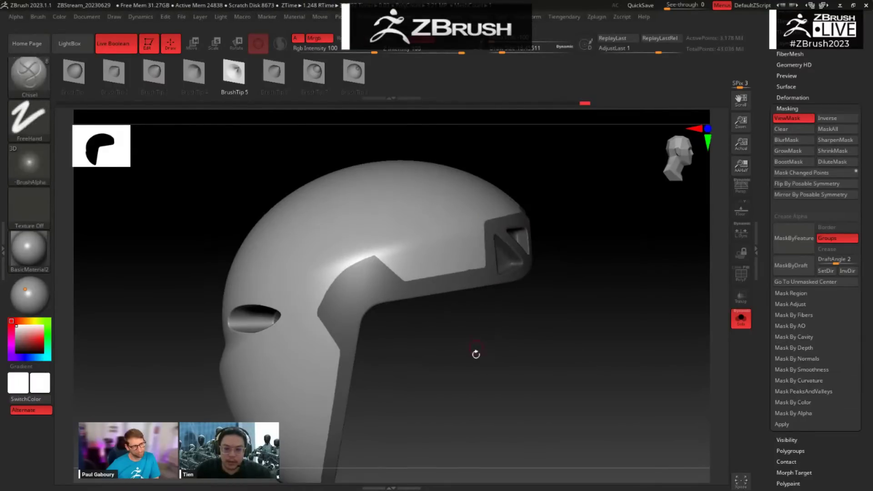
Step: Invert the mask onto the main head shell, leaving the side and rear strip unmasked, and check it from the side
{"action": "mouse_move", "coordinate": [475, 353]}
{"action": "left_mouse_down"}
{"action": "mouse_move", "coordinate": [405, 254]}
{"action": "mouse_move", "coordinate": [326, 435]}
{"action": "mouse_move", "coordinate": [458, 299]}
{"action": "mouse_move", "coordinate": [471, 311]}
{"action": "mouse_move", "coordinate": [532, 278]}
{"action": "mouse_move", "coordinate": [536, 288]}
{"action": "mouse_move", "coordinate": [527, 243]}
{"action": "mouse_move", "coordinate": [551, 265]}
{"action": "mouse_move", "coordinate": [423, 242]}
{"action": "left_mouse_up"}
{"action": "left_click_drag", "start_coordinate": [430, 300], "coordinate": [430, 300], "text": "ctrl"}
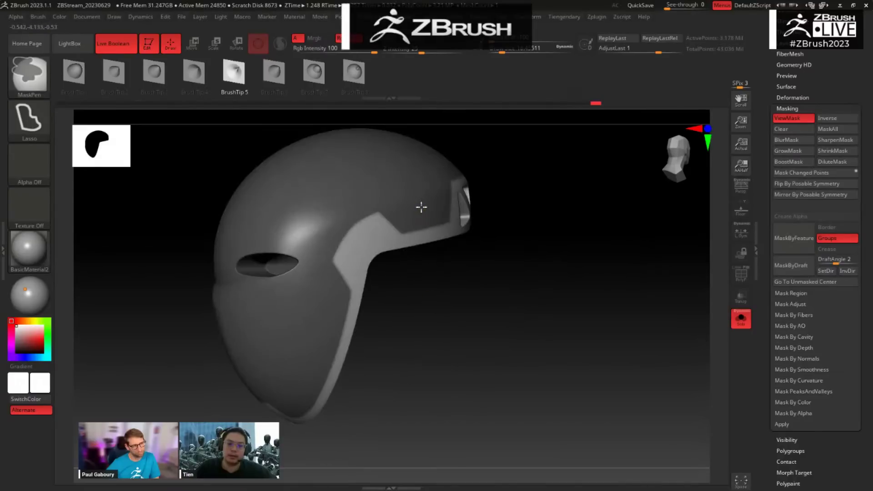
{"action": "left_click", "coordinate": [433, 300], "text": "ctrl"}
{"action": "left_click", "coordinate": [405, 293], "text": "ctrl"}
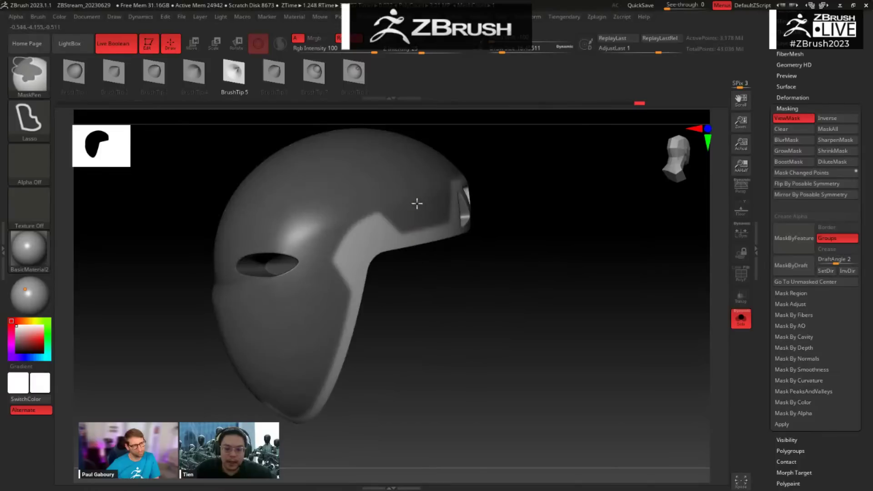
{"action": "left_click_drag", "start_coordinate": [473, 236], "coordinate": [483, 176]}
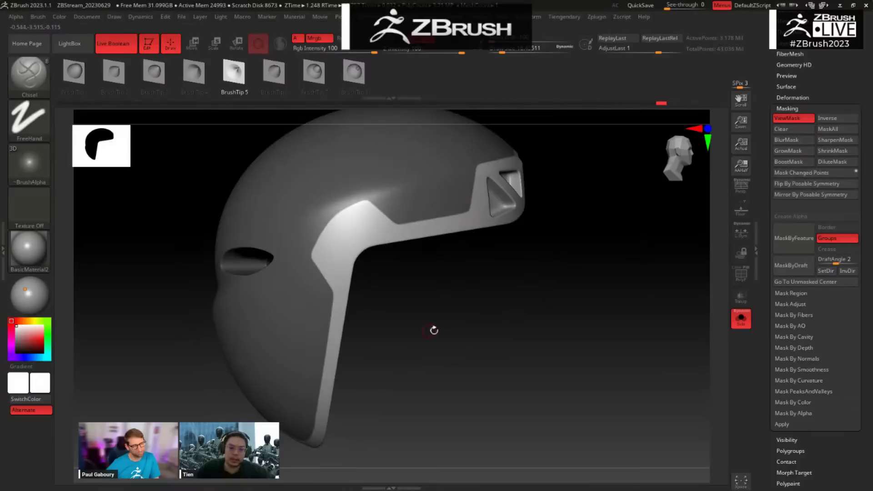
{"action": "mouse_move", "coordinate": [434, 330]}
{"action": "left_mouse_down"}
{"action": "mouse_move", "coordinate": [462, 298]}
{"action": "mouse_move", "coordinate": [503, 327]}
{"action": "mouse_move", "coordinate": [469, 311]}
{"action": "mouse_move", "coordinate": [517, 328]}
{"action": "mouse_move", "coordinate": [438, 318]}
{"action": "mouse_move", "coordinate": [419, 270]}
{"action": "left_mouse_up"}
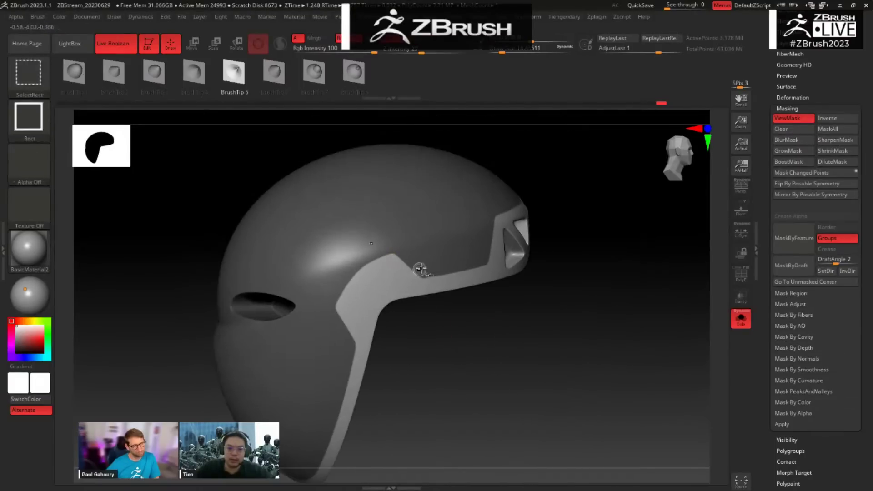
Step: Isolate the inner frame pieces, clear their mask with a lasso around them, and show the whole head again
{"action": "left_click", "coordinate": [419, 269], "text": "ctrl+shift"}
{"action": "left_click_drag", "start_coordinate": [448, 339], "coordinate": [430, 416], "text": "ctrl+shift"}
{"action": "left_click", "coordinate": [420, 277], "text": "ctrl+shift"}
{"action": "left_click", "coordinate": [244, 326], "text": "ctrl+shift"}
{"action": "left_click", "coordinate": [285, 323], "text": "ctrl+shift"}
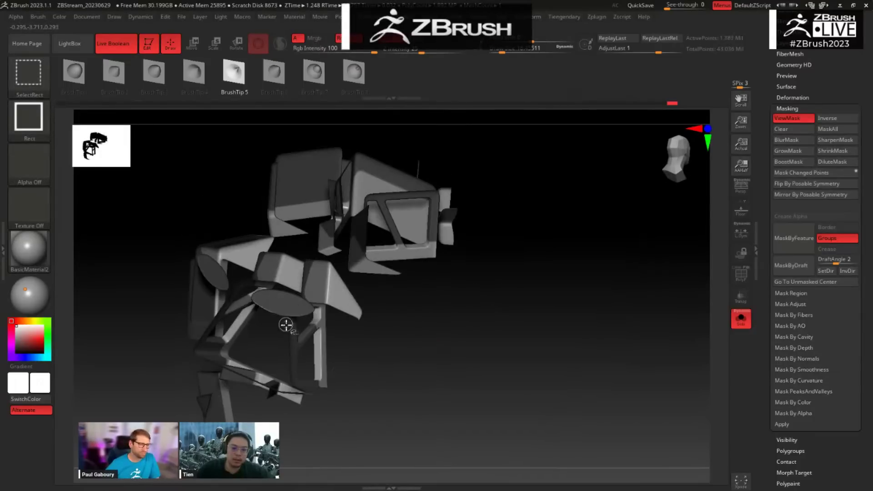
{"action": "left_click_drag", "start_coordinate": [481, 341], "coordinate": [506, 362], "text": "ctrl+shift"}
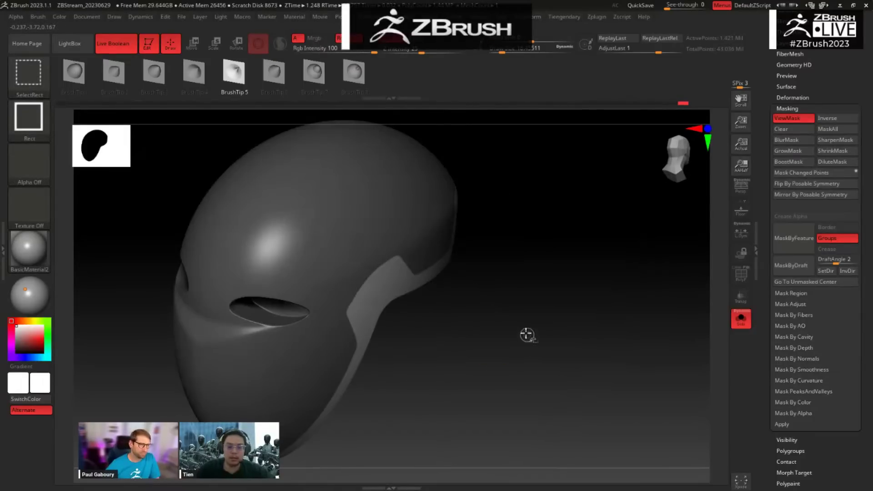
{"action": "mouse_move", "coordinate": [526, 334]}
{"action": "left_mouse_down", "text": "ctrl+shift"}
{"action": "mouse_move", "coordinate": [543, 347]}
{"action": "mouse_move", "coordinate": [533, 370]}
{"action": "mouse_move", "coordinate": [504, 316]}
{"action": "left_mouse_up", "text": "ctrl+shift"}
{"action": "mouse_move", "coordinate": [389, 255]}
{"action": "left_mouse_down", "text": "ctrl"}
{"action": "mouse_move", "coordinate": [211, 421]}
{"action": "mouse_move", "coordinate": [173, 346]}
{"action": "mouse_move", "coordinate": [517, 382]}
{"action": "mouse_move", "coordinate": [523, 360]}
{"action": "left_mouse_up", "text": "ctrl"}
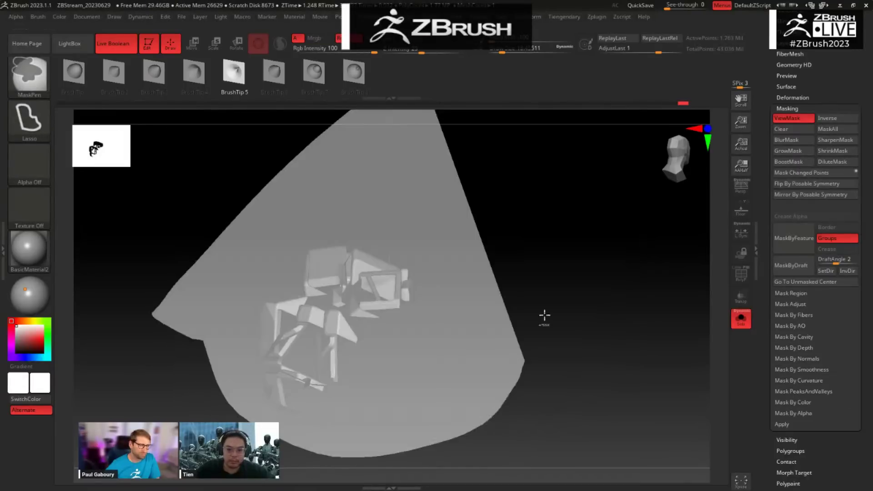
{"action": "mouse_move", "coordinate": [527, 300]}
{"action": "left_mouse_down", "text": "ctrl+shift"}
{"action": "mouse_move", "coordinate": [544, 255]}
{"action": "mouse_move", "coordinate": [485, 170]}
{"action": "mouse_move", "coordinate": [485, 146]}
{"action": "mouse_move", "coordinate": [481, 164]}
{"action": "mouse_move", "coordinate": [521, 227]}
{"action": "left_mouse_up", "text": "ctrl+shift"}
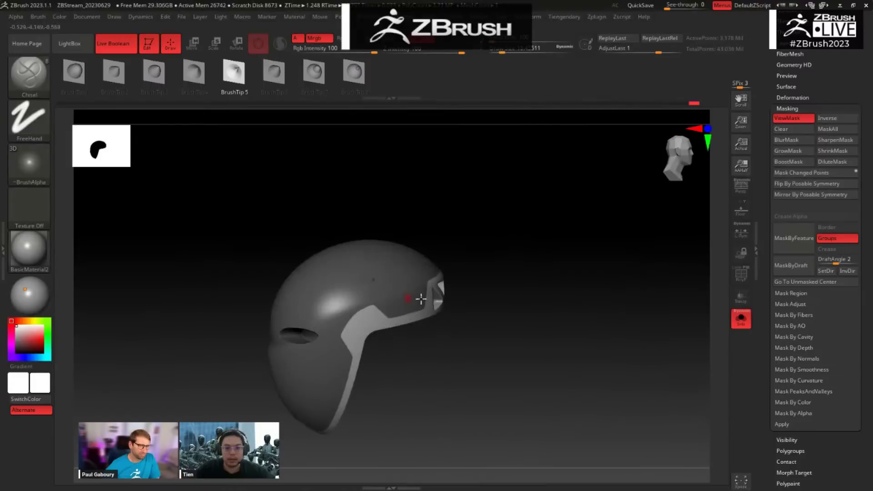
Step: Hide the unmasked points with HidePt so only the main outer shell panel stays visible
{"action": "left_click_drag", "start_coordinate": [474, 345], "coordinate": [536, 309]}
{"action": "key", "text": "space"}
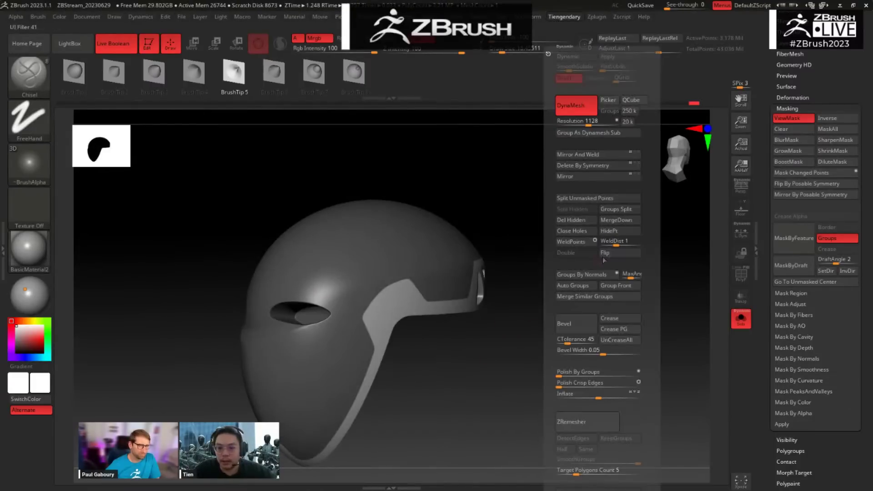
{"action": "left_click", "coordinate": [612, 235]}
{"action": "left_click_drag", "start_coordinate": [499, 336], "coordinate": [505, 327]}
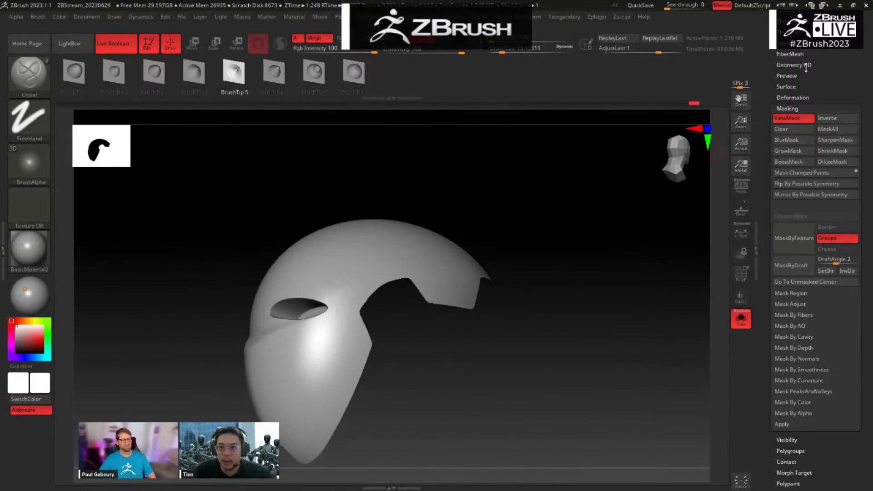
Step: Add an Edge Loop around the open border of the visible shell panel
{"action": "scroll", "coordinate": [787, 81], "scroll_direction": "up", "scroll_amount": 10}
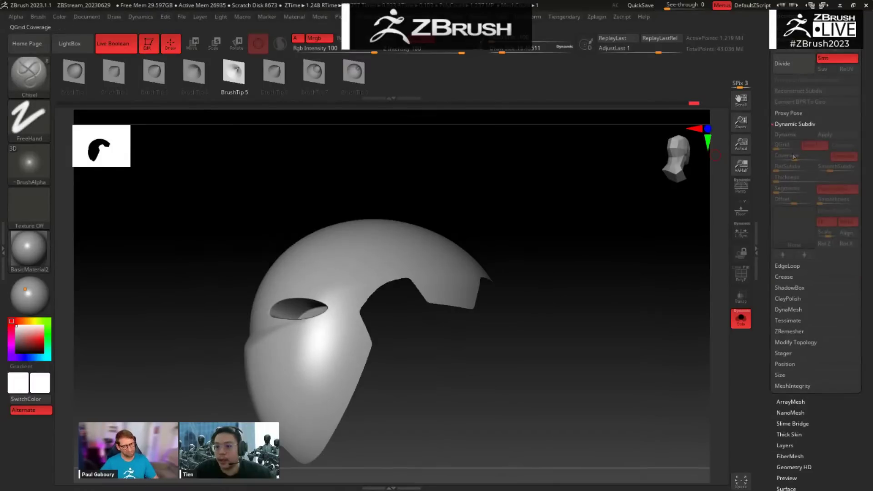
{"action": "left_click", "coordinate": [788, 266]}
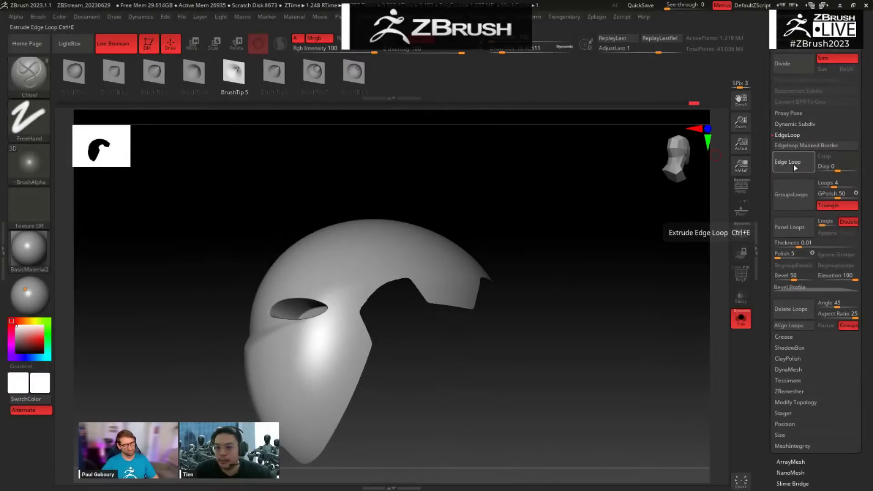
{"action": "left_click", "coordinate": [797, 171]}
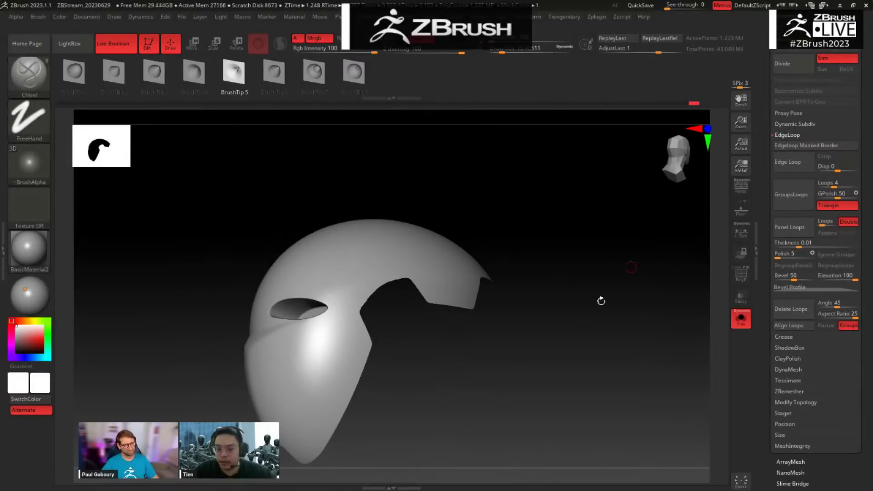
Step: Isolate the border edge loop and grow its visibility into a continuous strip for inspection
{"action": "left_click_drag", "start_coordinate": [599, 342], "coordinate": [596, 298], "text": "alt"}
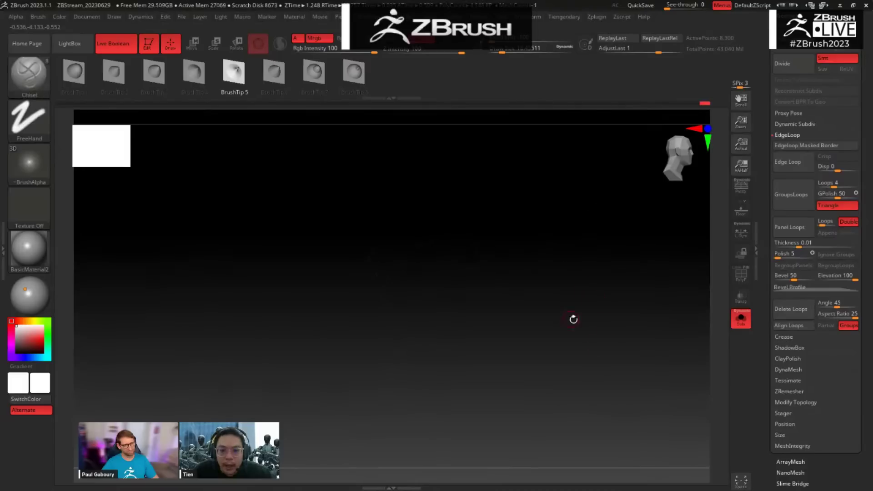
{"action": "left_click_drag", "start_coordinate": [571, 337], "coordinate": [582, 321]}
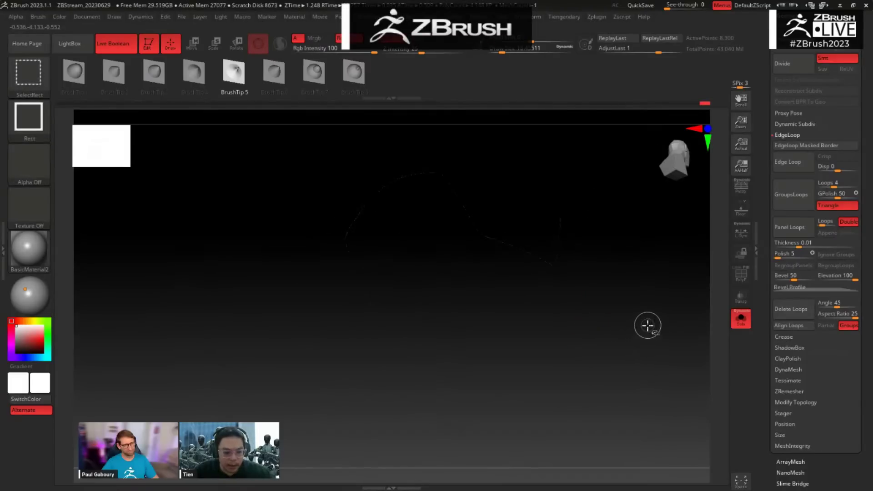
{"action": "key", "text": "ctrl+shift"}
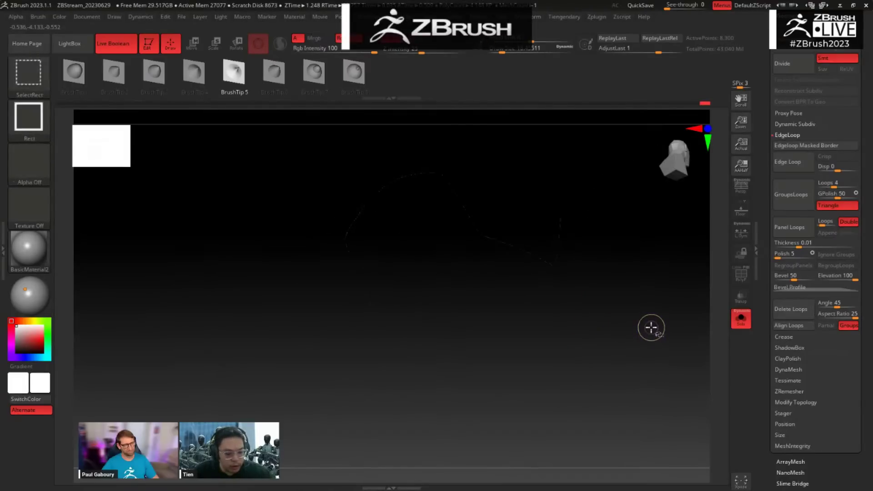
{"action": "key", "text": "ctrl+shift+x"}
{"action": "key", "text": "ctrl+shift+x"}
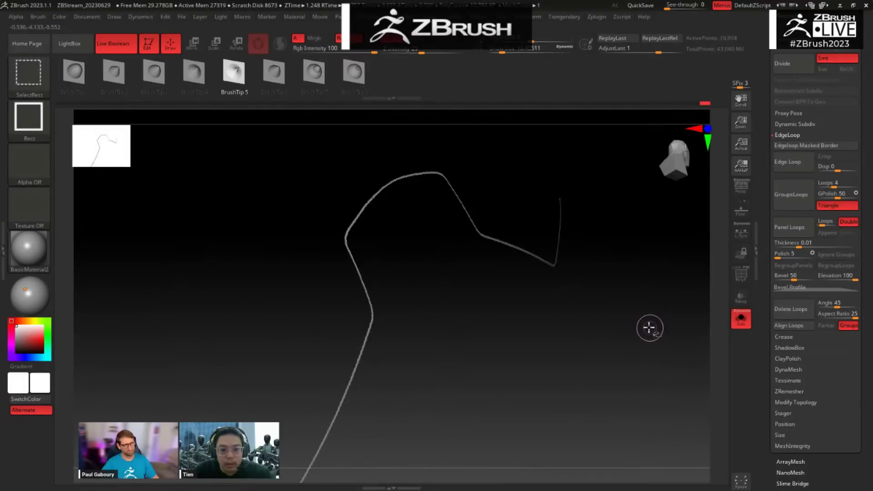
{"action": "mouse_move", "coordinate": [622, 331]}
{"action": "left_mouse_down", "text": "alt"}
{"action": "mouse_move", "coordinate": [619, 319]}
{"action": "mouse_move", "coordinate": [602, 331]}
{"action": "mouse_move", "coordinate": [455, 221]}
{"action": "left_mouse_up", "text": "alt"}
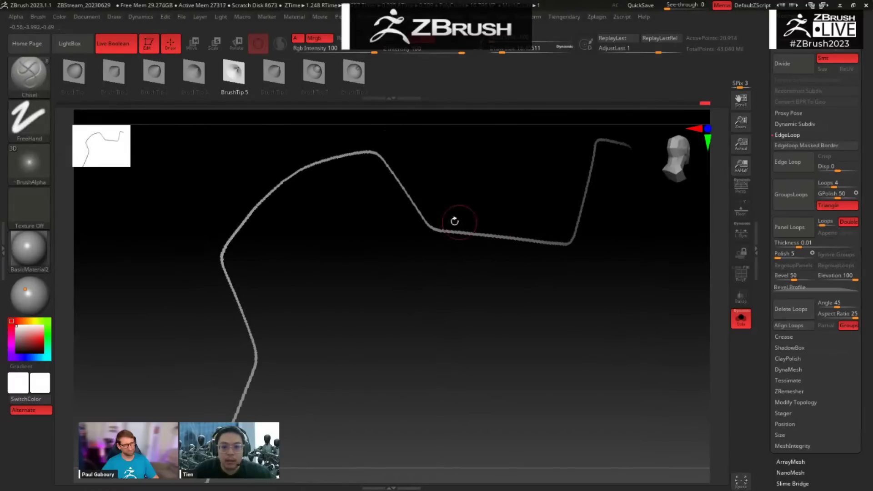
{"action": "left_click_drag", "start_coordinate": [527, 310], "coordinate": [522, 326], "text": "alt"}
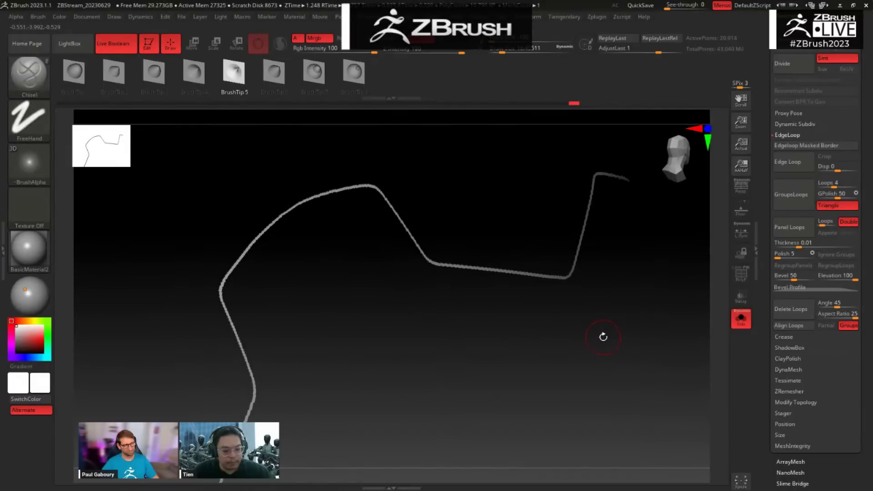
Step: Reduce the visible strip back to the thin edge loop along the panel border
{"action": "key", "text": "ctrl"}
{"action": "key", "text": "shift"}
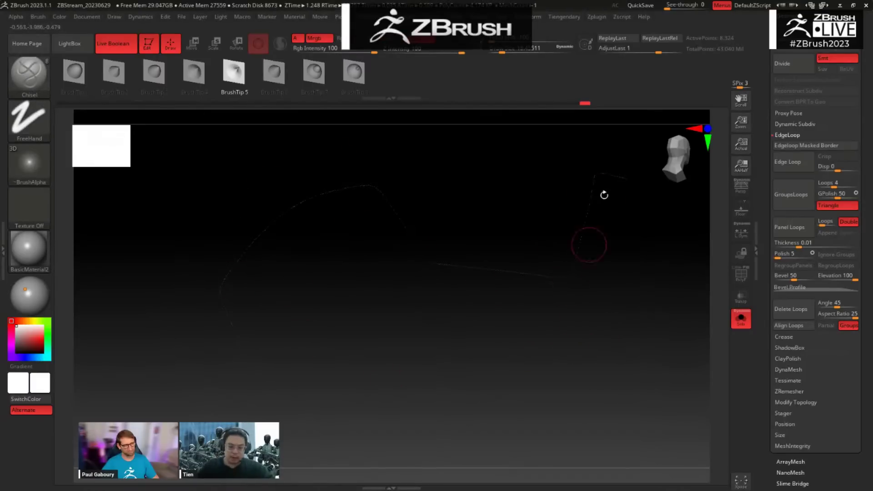
{"action": "key", "text": "ctrl"}
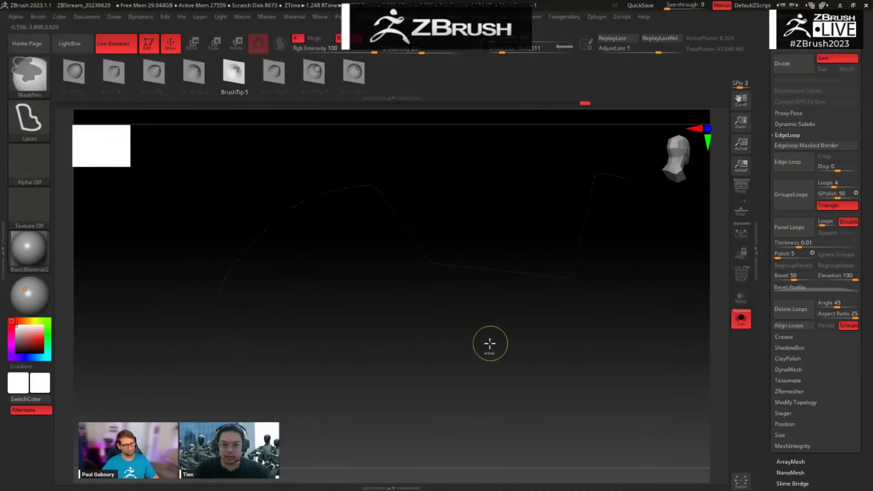
{"action": "key", "text": "ctrl"}
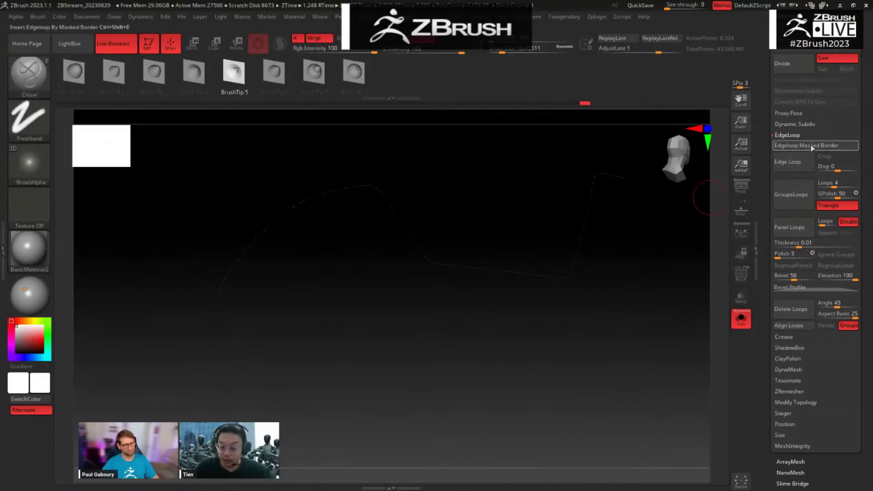
{"action": "key", "text": "ctrl"}
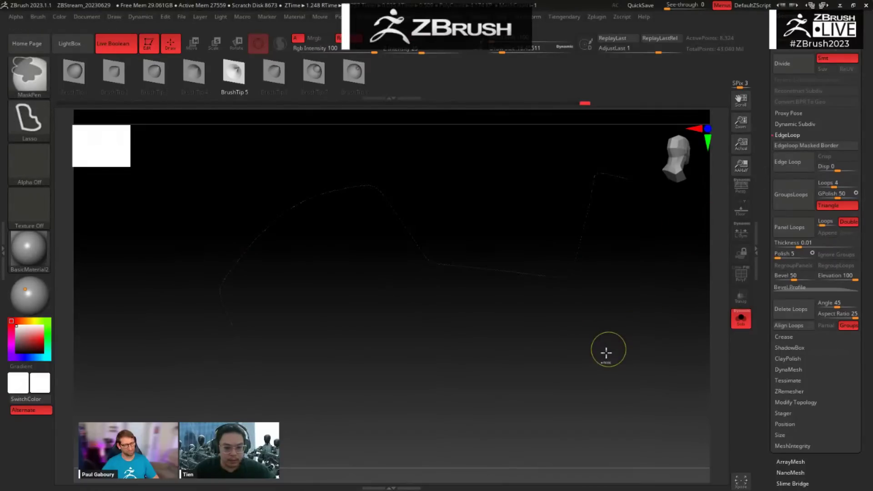
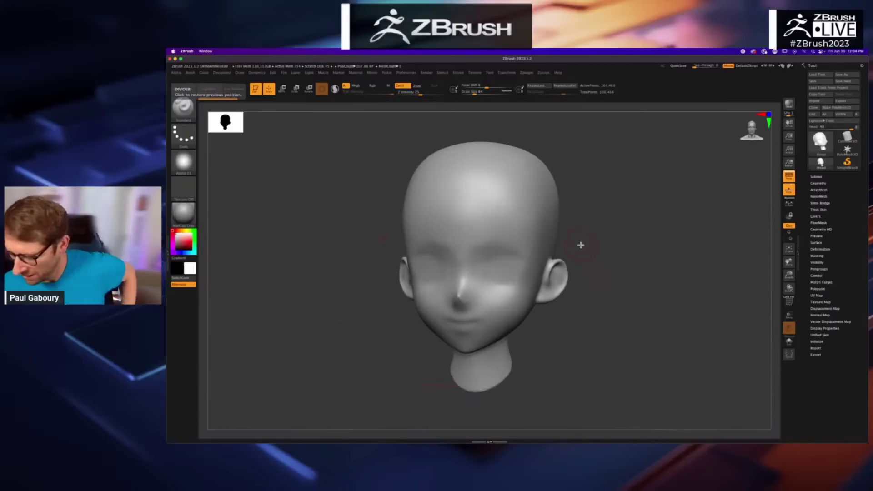
Step: Turn the anime head to a left side profile, with the floor grid and perspective distortion switched off
{"action": "left_click_drag", "start_coordinate": [581, 245], "coordinate": [584, 235]}
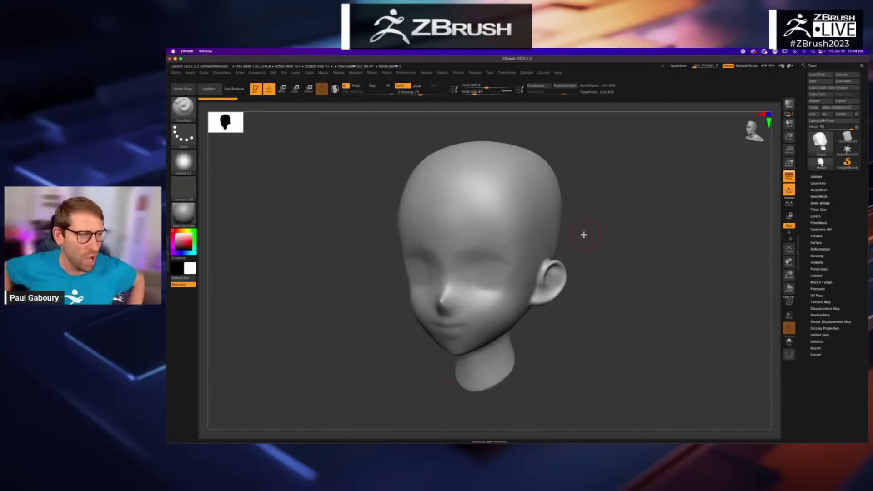
{"action": "mouse_move", "coordinate": [601, 287]}
{"action": "left_mouse_down"}
{"action": "mouse_move", "coordinate": [588, 287]}
{"action": "mouse_move", "coordinate": [688, 230]}
{"action": "mouse_move", "coordinate": [636, 273]}
{"action": "mouse_move", "coordinate": [595, 297]}
{"action": "mouse_move", "coordinate": [593, 288]}
{"action": "left_mouse_up"}
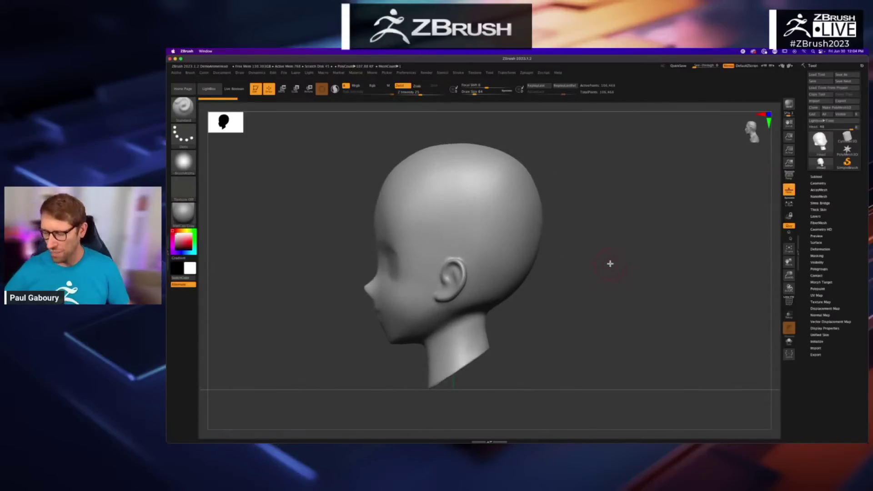
{"action": "left_click", "coordinate": [789, 190]}
{"action": "left_click", "coordinate": [789, 177]}
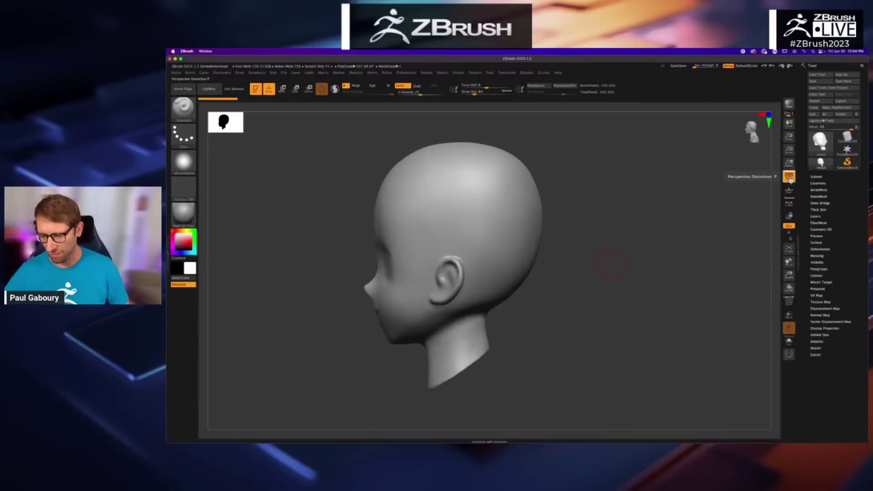
{"action": "left_click", "coordinate": [789, 177]}
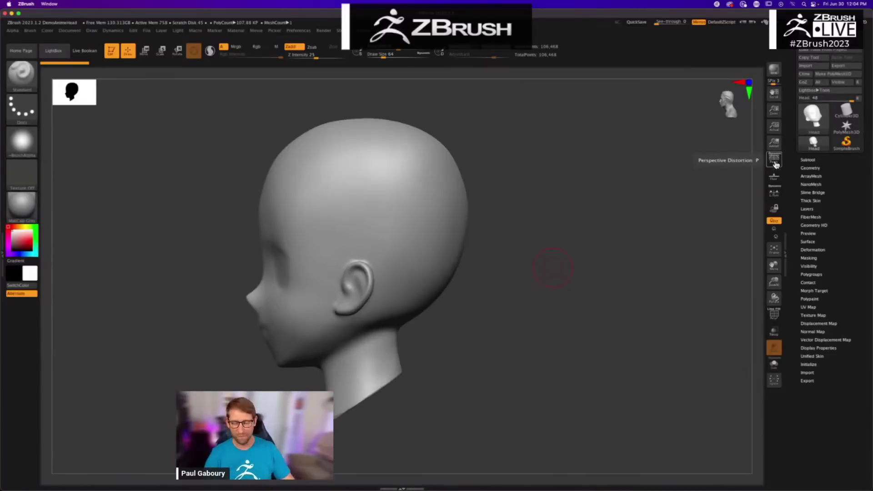
Step: Choose the MaskLasso brush and mask an angular area over the back of the head behind the ear
{"action": "left_click", "coordinate": [22, 77], "text": "ctrl"}
{"action": "mouse_move", "coordinate": [324, 118]}
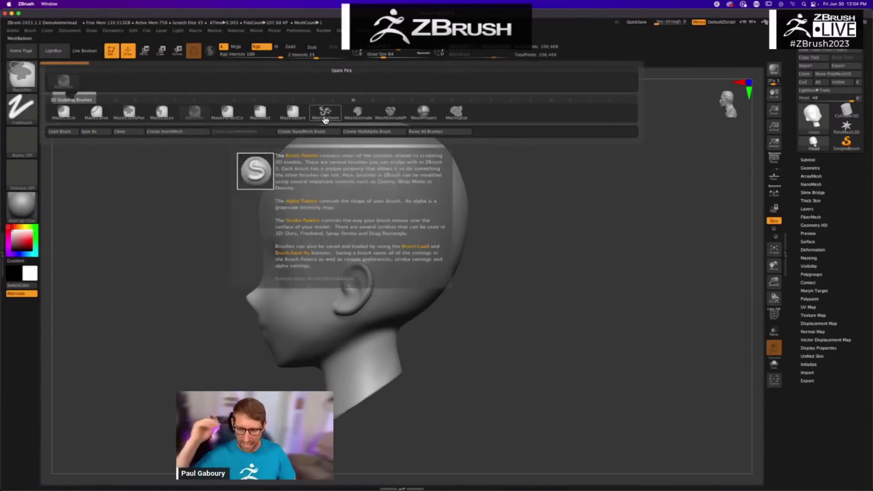
{"action": "left_click", "coordinate": [161, 114]}
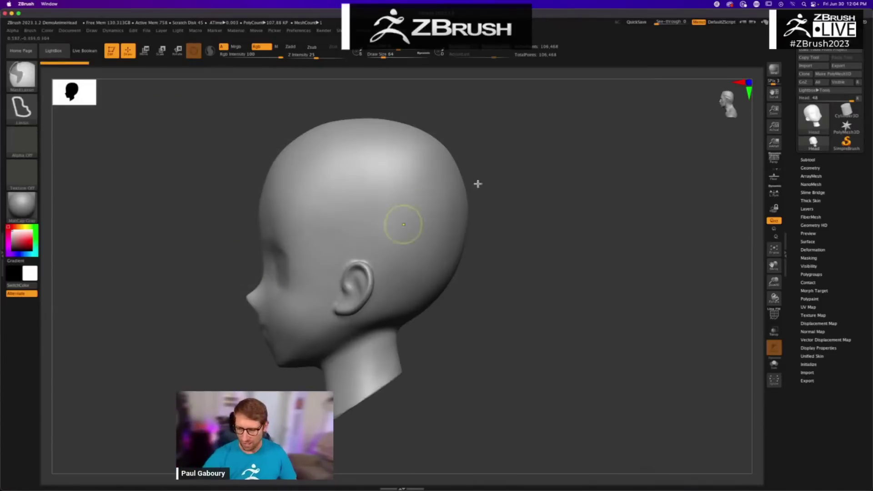
{"action": "mouse_move", "coordinate": [508, 172]}
{"action": "left_mouse_down"}
{"action": "mouse_move", "coordinate": [427, 196]}
{"action": "mouse_move", "coordinate": [382, 300]}
{"action": "mouse_move", "coordinate": [484, 376]}
{"action": "mouse_move", "coordinate": [481, 385]}
{"action": "left_mouse_up"}
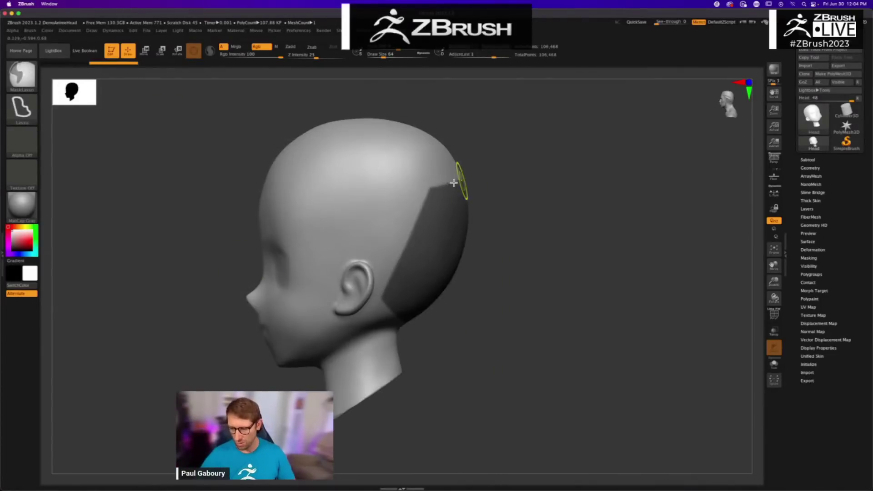
Step: Extend the lasso mask over the crown and the whole back of the head, and clear it
{"action": "mouse_move", "coordinate": [500, 170]}
{"action": "left_mouse_down"}
{"action": "mouse_move", "coordinate": [433, 186]}
{"action": "mouse_move", "coordinate": [394, 271]}
{"action": "mouse_move", "coordinate": [407, 327]}
{"action": "mouse_move", "coordinate": [440, 354]}
{"action": "mouse_move", "coordinate": [419, 383]}
{"action": "mouse_move", "coordinate": [310, 446]}
{"action": "mouse_move", "coordinate": [451, 295]}
{"action": "mouse_move", "coordinate": [391, 236]}
{"action": "mouse_move", "coordinate": [417, 235]}
{"action": "left_mouse_up"}
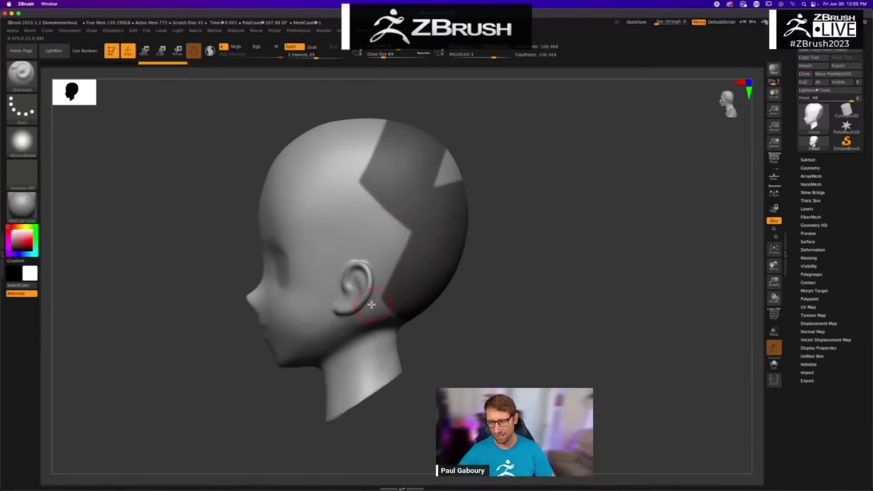
{"action": "mouse_move", "coordinate": [511, 191]}
{"action": "left_mouse_down", "text": "ctrl+alt"}
{"action": "mouse_move", "coordinate": [429, 136]}
{"action": "mouse_move", "coordinate": [495, 207]}
{"action": "left_mouse_up", "text": "ctrl+alt"}
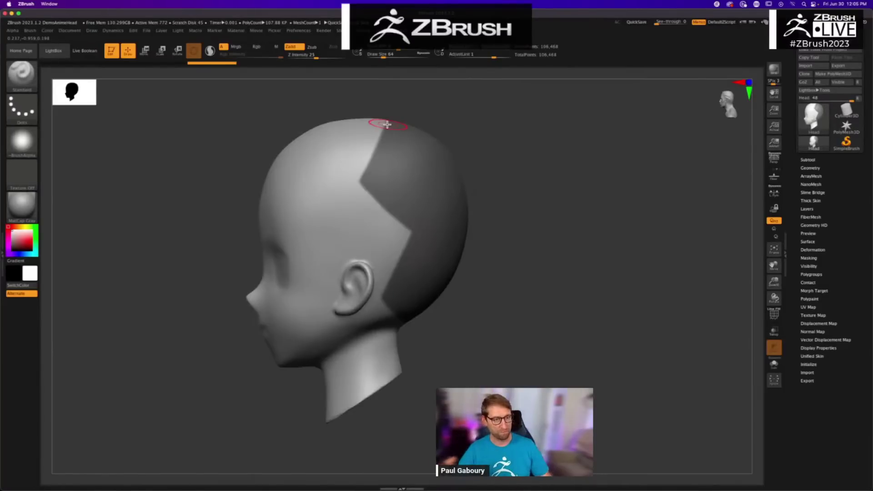
{"action": "left_click", "coordinate": [504, 204], "text": "ctrl"}
{"action": "mouse_move", "coordinate": [513, 147]}
{"action": "left_mouse_down", "text": "ctrl"}
{"action": "mouse_move", "coordinate": [444, 185]}
{"action": "mouse_move", "coordinate": [414, 242]}
{"action": "mouse_move", "coordinate": [411, 296]}
{"action": "mouse_move", "coordinate": [446, 355]}
{"action": "mouse_move", "coordinate": [561, 287]}
{"action": "mouse_move", "coordinate": [561, 169]}
{"action": "left_mouse_up", "text": "ctrl"}
{"action": "left_click_drag", "start_coordinate": [548, 205], "coordinate": [568, 251], "text": "ctrl"}
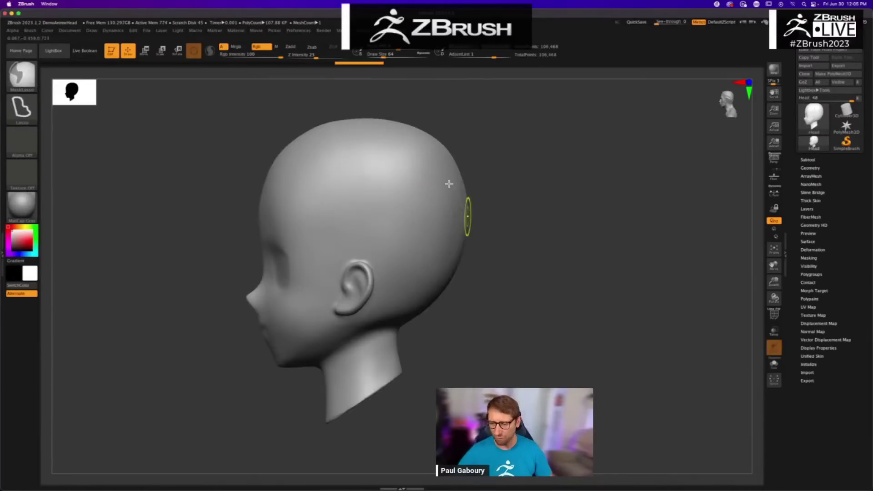
Step: Turn on LazyMouse for the MaskLasso brush, test it with a smoothly curved mask on the back of the head, and clear the mask
{"action": "left_click", "coordinate": [363, 31]}
{"action": "left_click", "coordinate": [387, 175]}
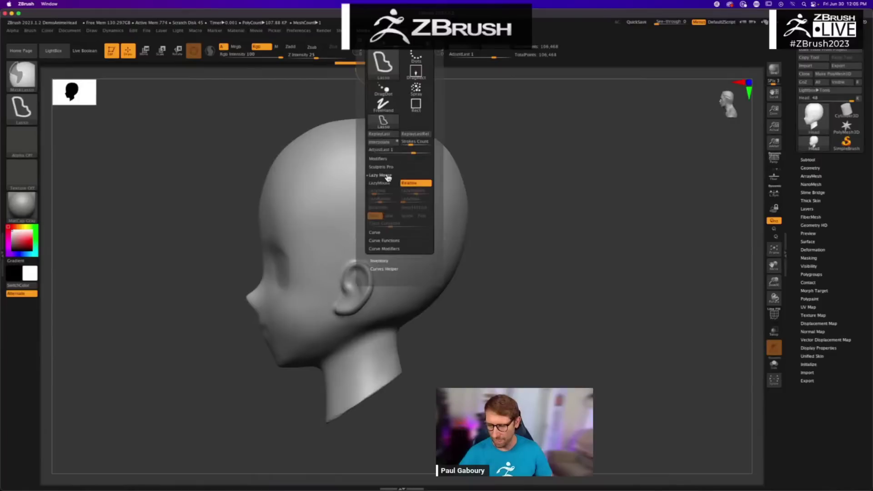
{"action": "left_click", "coordinate": [387, 182]}
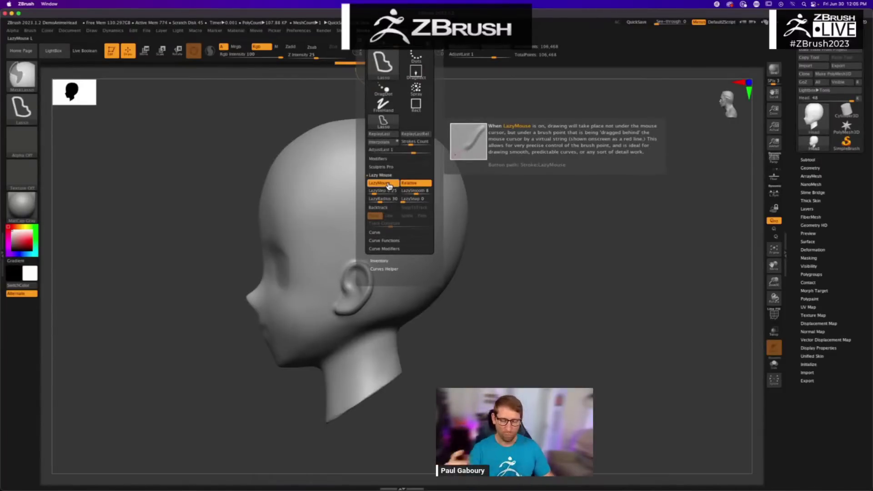
{"action": "mouse_move", "coordinate": [474, 121]}
{"action": "left_mouse_down"}
{"action": "mouse_move", "coordinate": [402, 194]}
{"action": "mouse_move", "coordinate": [432, 298]}
{"action": "mouse_move", "coordinate": [513, 332]}
{"action": "mouse_move", "coordinate": [543, 246]}
{"action": "left_mouse_up"}
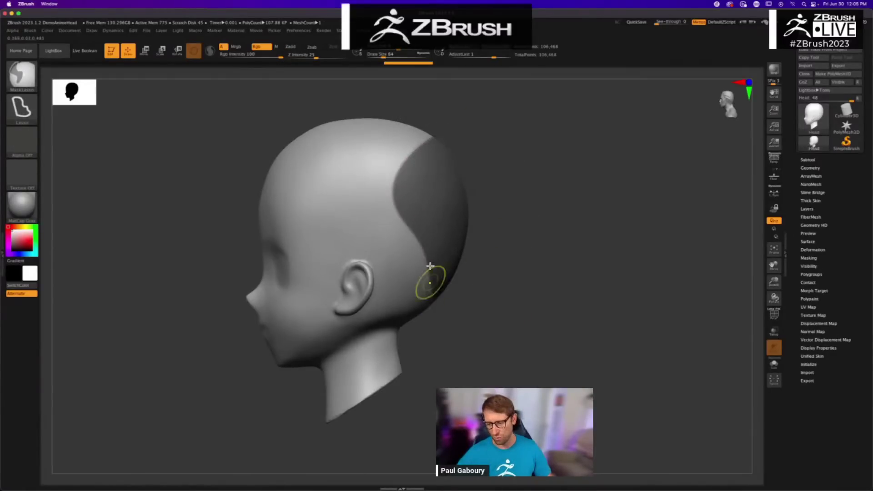
{"action": "left_click", "coordinate": [531, 169], "text": "ctrl"}
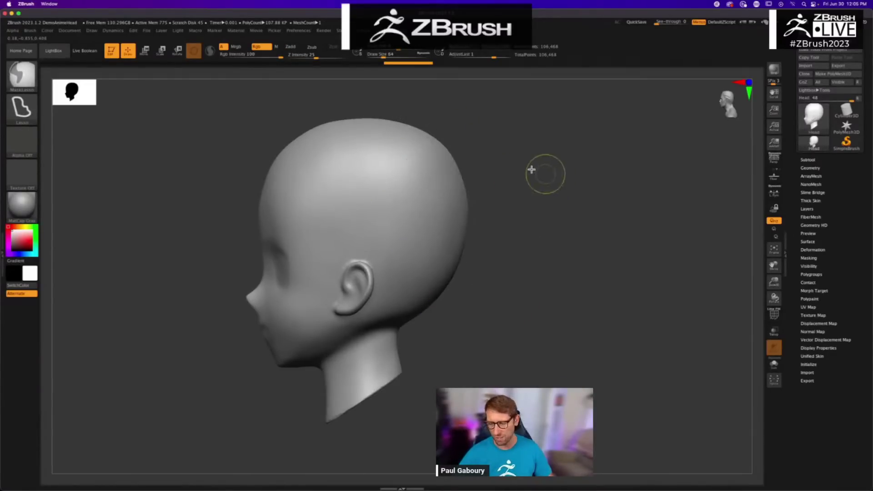
Step: Mask the back of the head with a lasso of straight, angled edges from crown to nape, and clear it
{"action": "mouse_move", "coordinate": [474, 109]}
{"action": "left_mouse_down"}
{"action": "mouse_move", "coordinate": [425, 147]}
{"action": "mouse_move", "coordinate": [403, 247]}
{"action": "mouse_move", "coordinate": [427, 277]}
{"action": "mouse_move", "coordinate": [417, 312]}
{"action": "left_mouse_up"}
{"action": "left_click_drag", "start_coordinate": [491, 364], "coordinate": [491, 362], "text": "ctrl"}
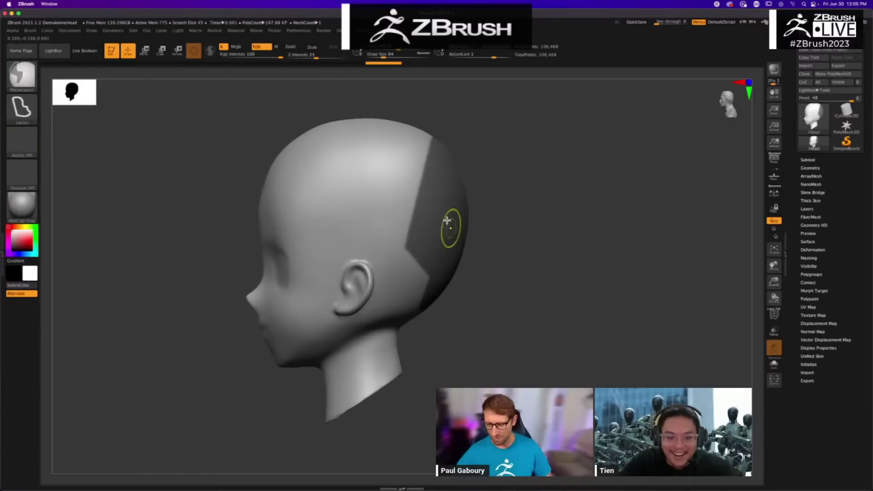
{"action": "left_click", "coordinate": [705, 167]}
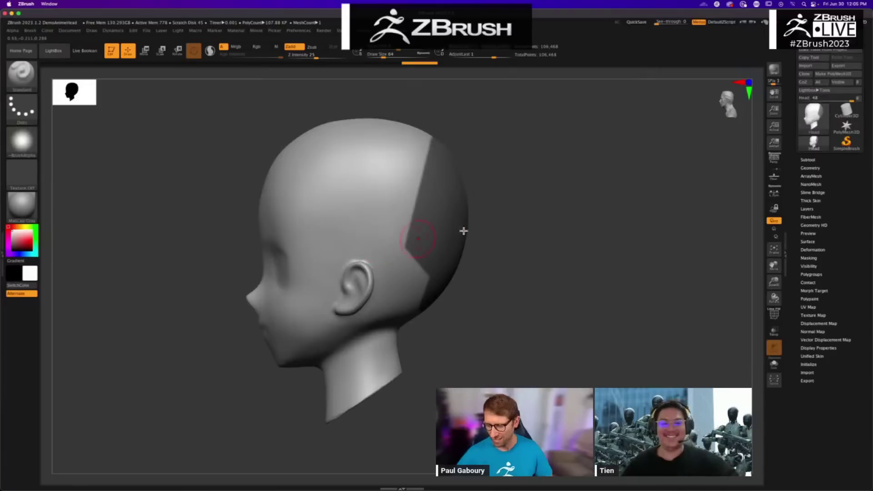
{"action": "left_click_drag", "start_coordinate": [550, 255], "coordinate": [587, 272], "text": "ctrl"}
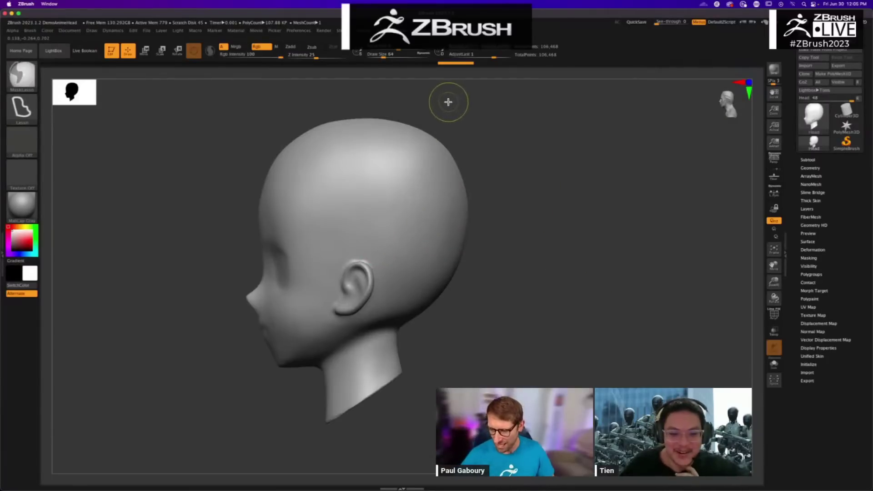
Step: Check the LazyMouse settings and lasso two smoothly curved masks on the back of the head, clearing each one
{"action": "left_click", "coordinate": [366, 30]}
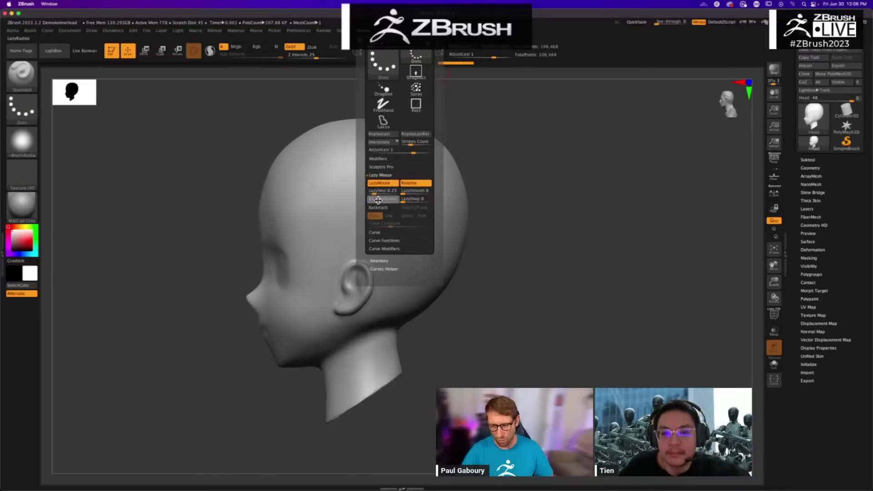
{"action": "mouse_move", "coordinate": [451, 119]}
{"action": "left_mouse_down", "text": "ctrl"}
{"action": "mouse_move", "coordinate": [399, 163]}
{"action": "mouse_move", "coordinate": [381, 193]}
{"action": "mouse_move", "coordinate": [377, 263]}
{"action": "mouse_move", "coordinate": [443, 328]}
{"action": "mouse_move", "coordinate": [457, 362]}
{"action": "left_mouse_up", "text": "ctrl"}
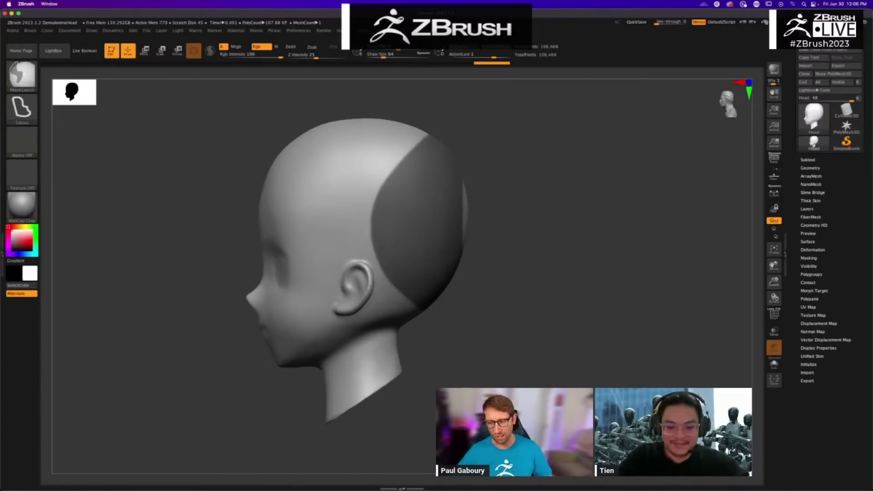
{"action": "left_click", "coordinate": [504, 250], "text": "ctrl"}
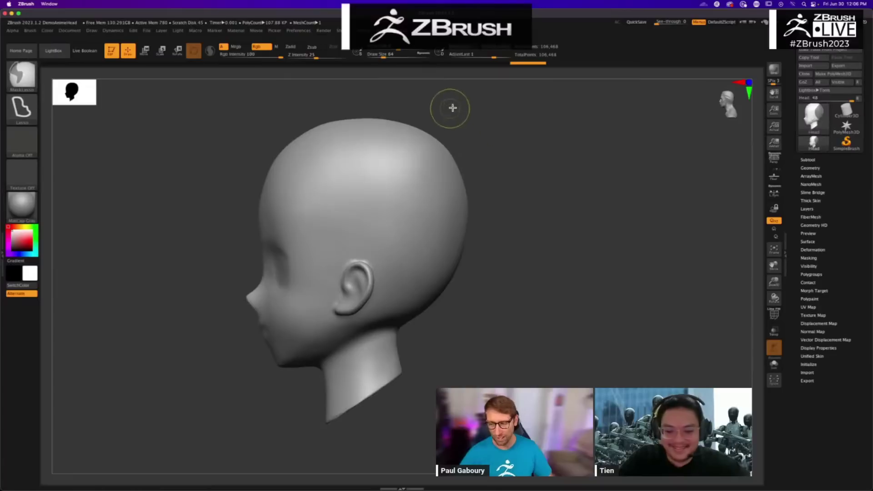
{"action": "mouse_move", "coordinate": [461, 108]}
{"action": "left_mouse_down", "text": "ctrl"}
{"action": "mouse_move", "coordinate": [432, 123]}
{"action": "mouse_move", "coordinate": [395, 169]}
{"action": "mouse_move", "coordinate": [444, 284]}
{"action": "mouse_move", "coordinate": [565, 332]}
{"action": "mouse_move", "coordinate": [591, 253]}
{"action": "left_mouse_up", "text": "ctrl"}
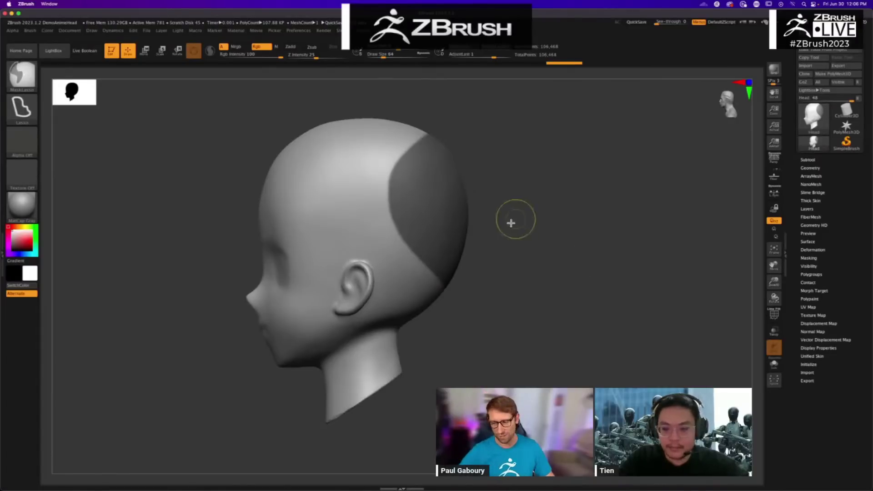
{"action": "left_click_drag", "start_coordinate": [510, 221], "coordinate": [547, 209], "text": "ctrl"}
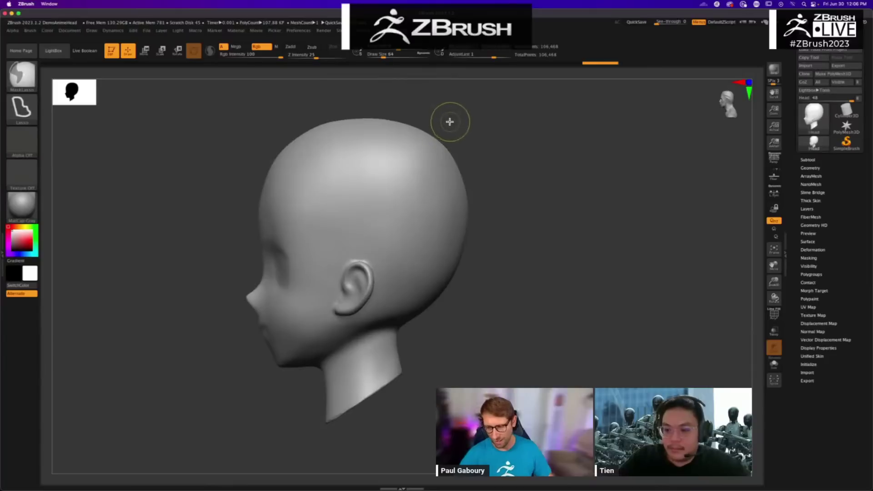
Step: Lasso a mask with several straight segments from the crown down behind the ear to the nape, and clear it
{"action": "mouse_move", "coordinate": [444, 128]}
{"action": "left_mouse_down", "text": "ctrl"}
{"action": "mouse_move", "coordinate": [403, 180]}
{"action": "mouse_move", "coordinate": [403, 265]}
{"action": "left_mouse_up", "text": "ctrl"}
{"action": "mouse_move", "coordinate": [406, 228]}
{"action": "left_mouse_down", "text": "ctrl"}
{"action": "mouse_move", "coordinate": [333, 218]}
{"action": "mouse_move", "coordinate": [348, 236]}
{"action": "mouse_move", "coordinate": [390, 233]}
{"action": "mouse_move", "coordinate": [350, 242]}
{"action": "mouse_move", "coordinate": [398, 246]}
{"action": "mouse_move", "coordinate": [415, 278]}
{"action": "mouse_move", "coordinate": [413, 271]}
{"action": "left_mouse_up", "text": "ctrl"}
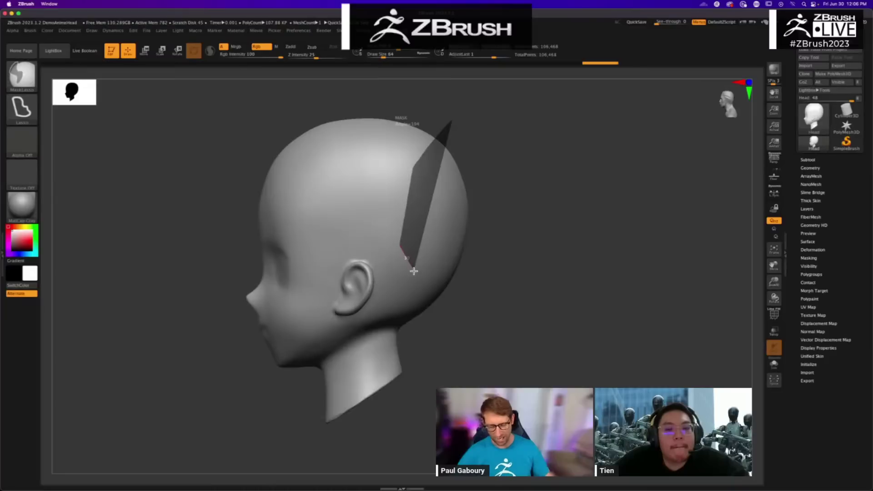
{"action": "mouse_move", "coordinate": [394, 306]}
{"action": "left_mouse_down", "text": "ctrl"}
{"action": "mouse_move", "coordinate": [495, 362]}
{"action": "mouse_move", "coordinate": [570, 287]}
{"action": "left_mouse_up", "text": "ctrl"}
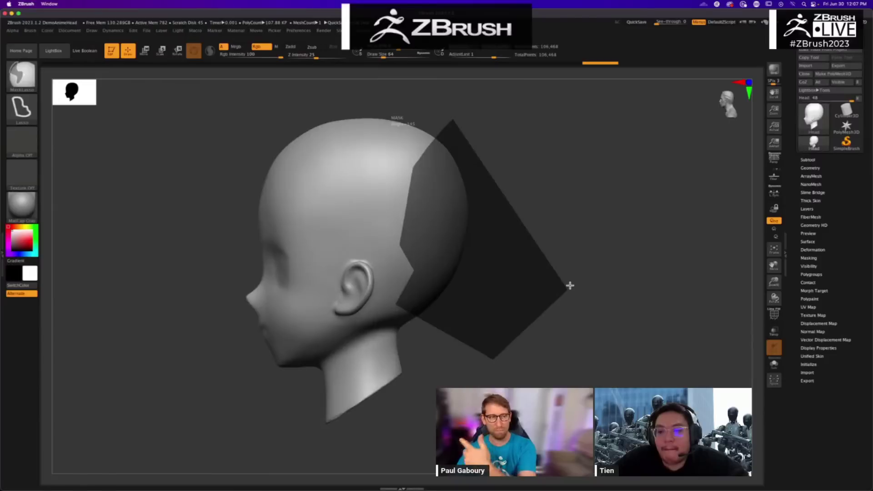
{"action": "left_click_drag", "start_coordinate": [569, 285], "coordinate": [569, 279], "text": "ctrl"}
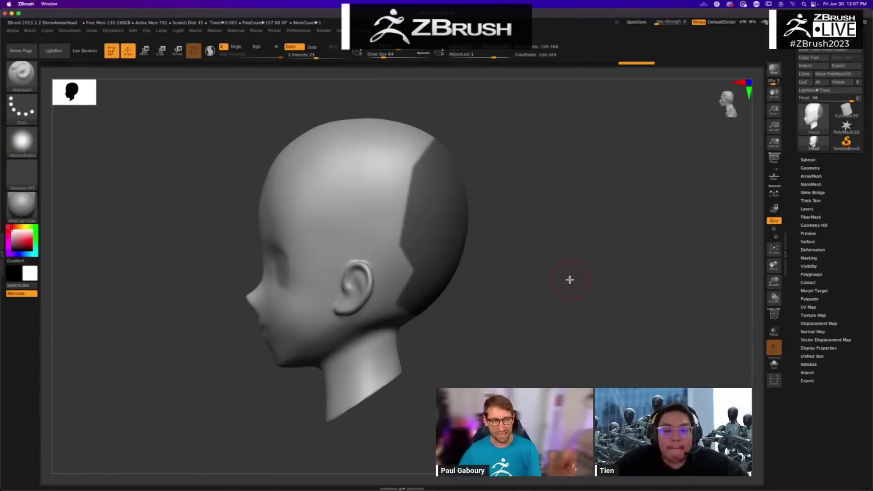
{"action": "left_click", "coordinate": [578, 273], "text": "ctrl"}
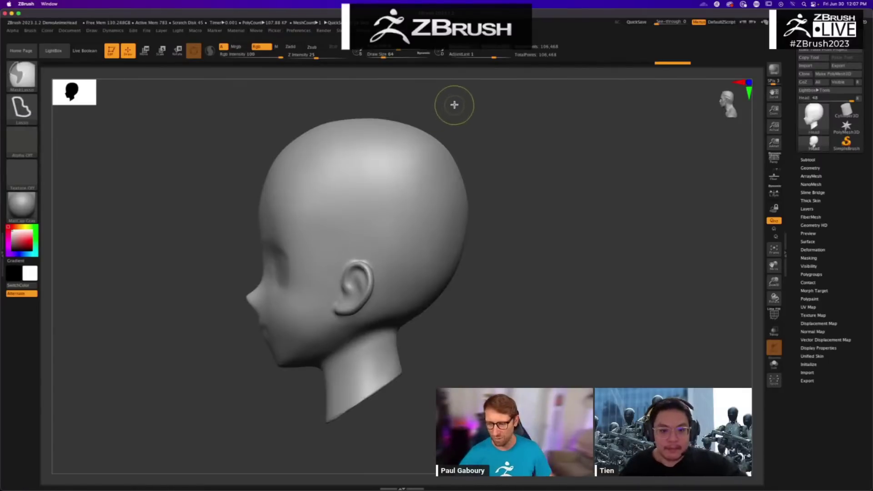
Step: Lasso a larger straight-edged mask from the crown forward to the ear and back out past the nape
{"action": "left_click_drag", "start_coordinate": [438, 119], "coordinate": [375, 173], "text": "ctrl"}
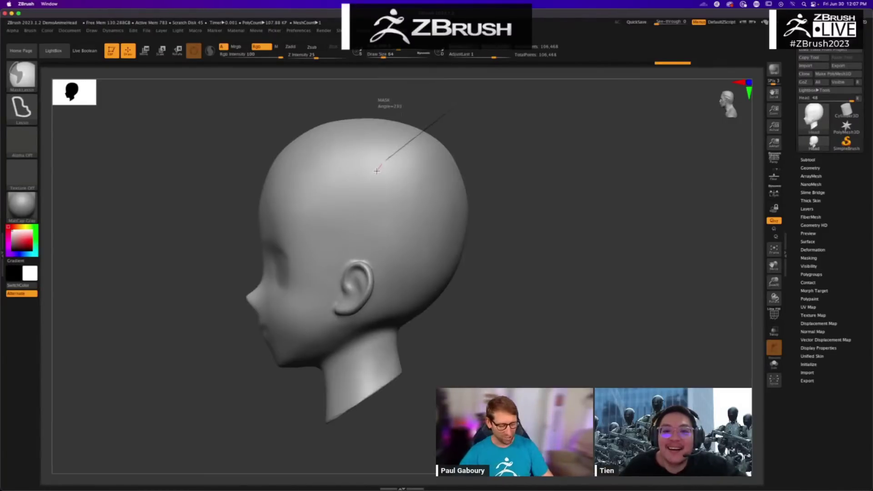
{"action": "left_click_drag", "start_coordinate": [376, 171], "coordinate": [382, 233], "text": "ctrl"}
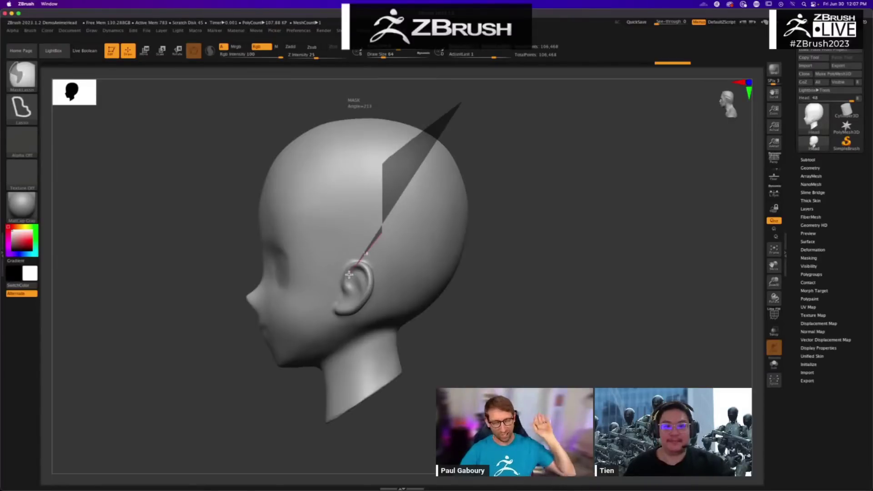
{"action": "left_click_drag", "start_coordinate": [426, 354], "coordinate": [428, 355]}
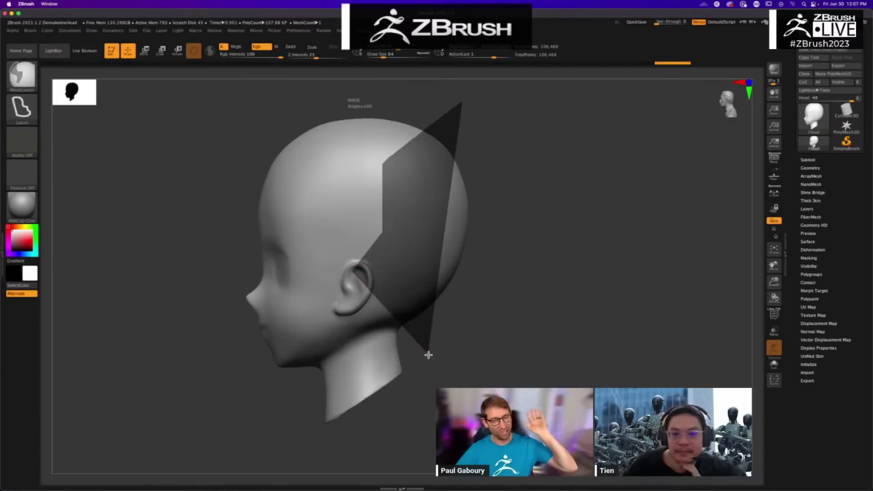
{"action": "mouse_move", "coordinate": [561, 308]}
{"action": "left_mouse_down"}
{"action": "mouse_move", "coordinate": [631, 291]}
{"action": "mouse_move", "coordinate": [626, 285]}
{"action": "left_mouse_up"}
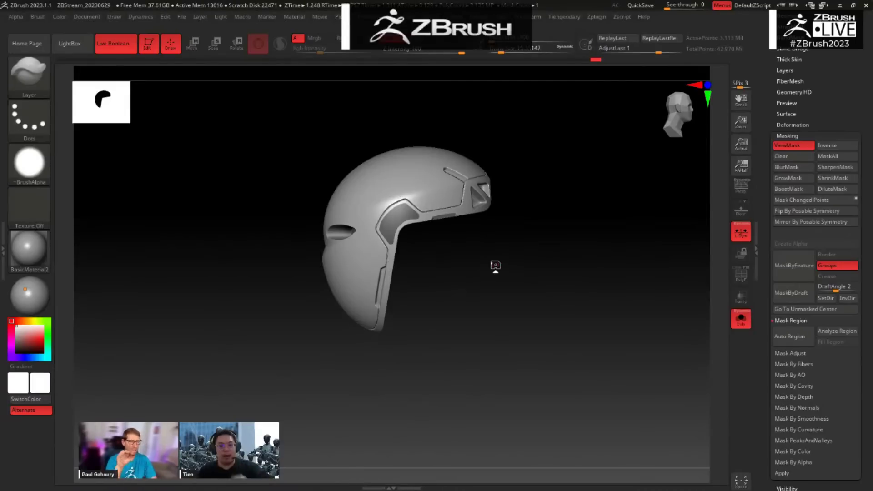
Step: Undo the helmet's panel cuts and masks step by step, back to the unmasked outer shell piece shown on its own
{"action": "mouse_move", "coordinate": [489, 293]}
{"action": "left_mouse_down"}
{"action": "mouse_move", "coordinate": [505, 288]}
{"action": "mouse_move", "coordinate": [544, 329]}
{"action": "mouse_move", "coordinate": [506, 302]}
{"action": "left_mouse_up"}
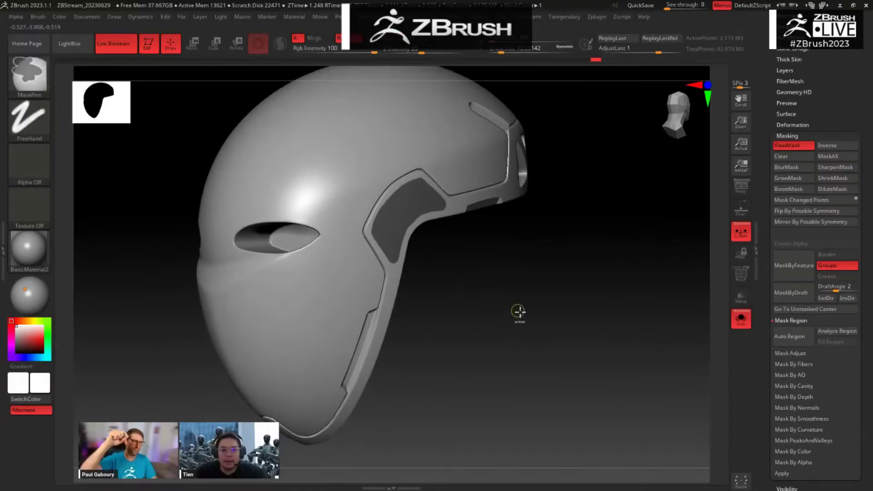
{"action": "key", "text": "ctrl+z"}
{"action": "key", "text": "ctrl+z"}
{"action": "key", "text": "ctrl+z"}
{"action": "key", "text": "ctrl+z"}
{"action": "key", "text": "ctrl+z"}
{"action": "key", "text": "ctrl+z"}
{"action": "key", "text": "ctrl+z"}
{"action": "key", "text": "ctrl+z"}
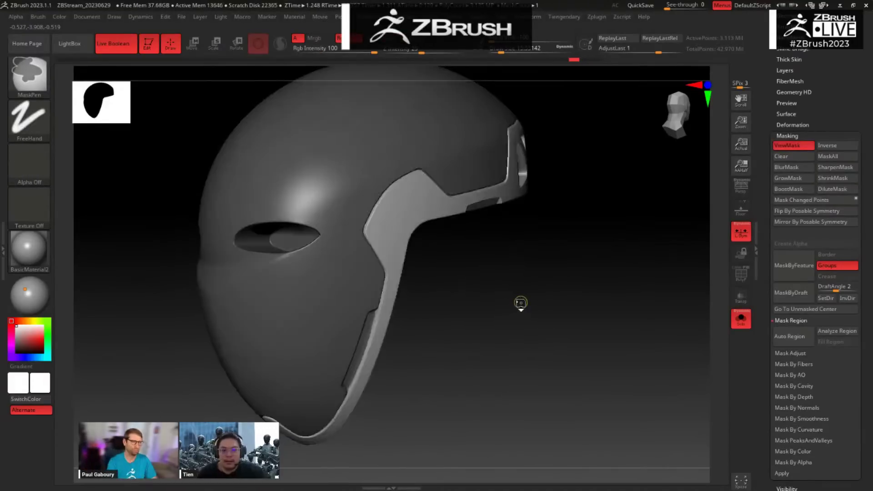
{"action": "key", "text": "ctrl+z"}
{"action": "key", "text": "ctrl+z"}
{"action": "key", "text": "ctrl+z"}
{"action": "key", "text": "ctrl+z"}
{"action": "key", "text": "ctrl+z"}
{"action": "key", "text": "ctrl+z"}
{"action": "key", "text": "ctrl+z"}
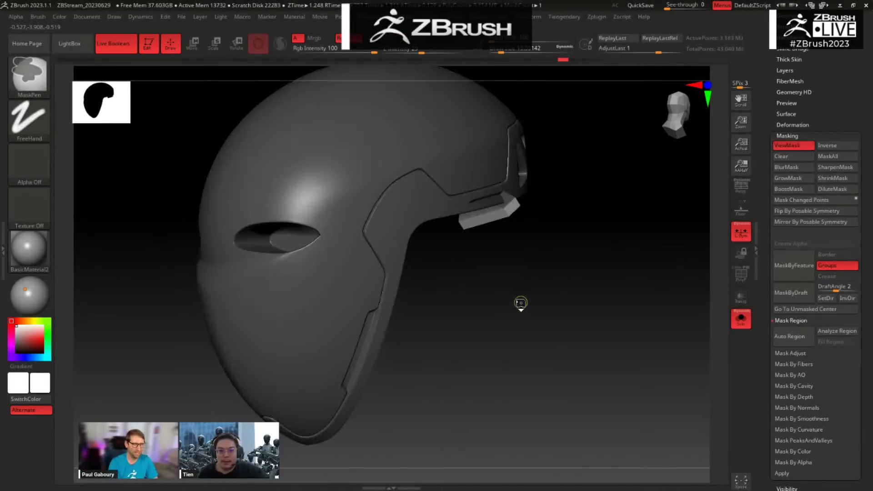
{"action": "key", "text": "ctrl+z"}
{"action": "key", "text": "ctrl+z"}
{"action": "key", "text": "ctrl+z"}
{"action": "key", "text": "ctrl+z"}
{"action": "key", "text": "ctrl+z"}
{"action": "key", "text": "ctrl+z"}
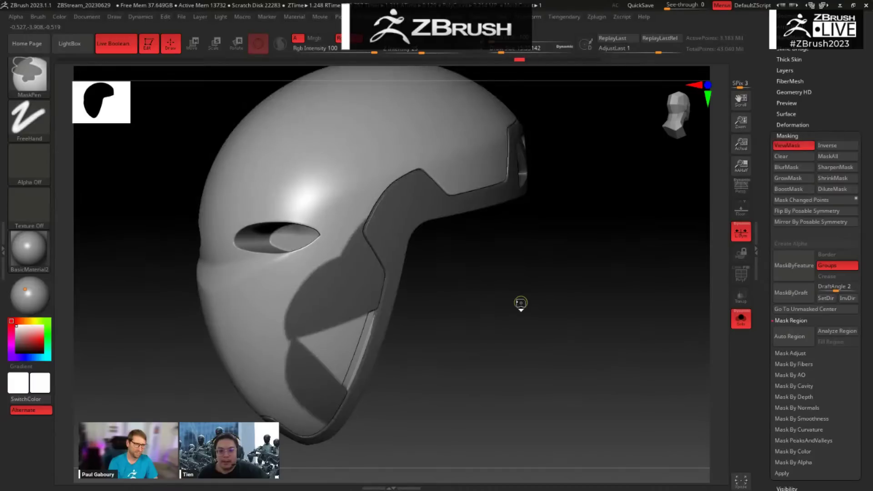
{"action": "key", "text": "ctrl+z"}
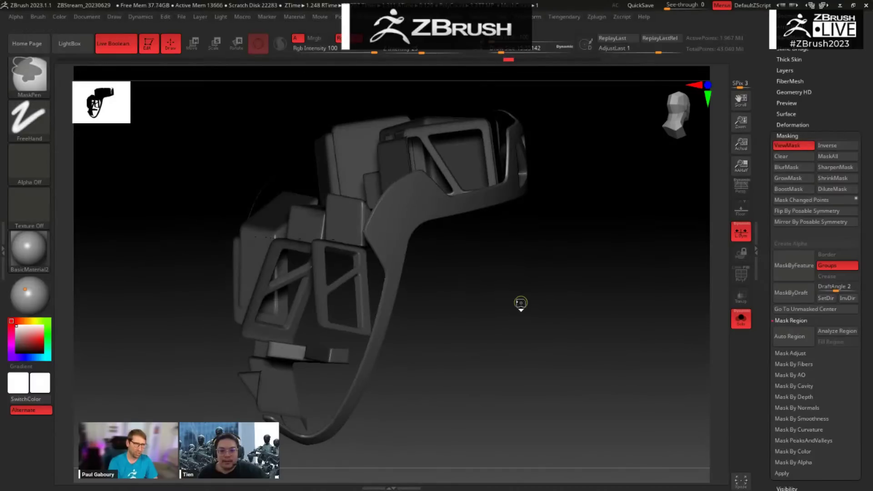
{"action": "key", "text": "ctrl+z"}
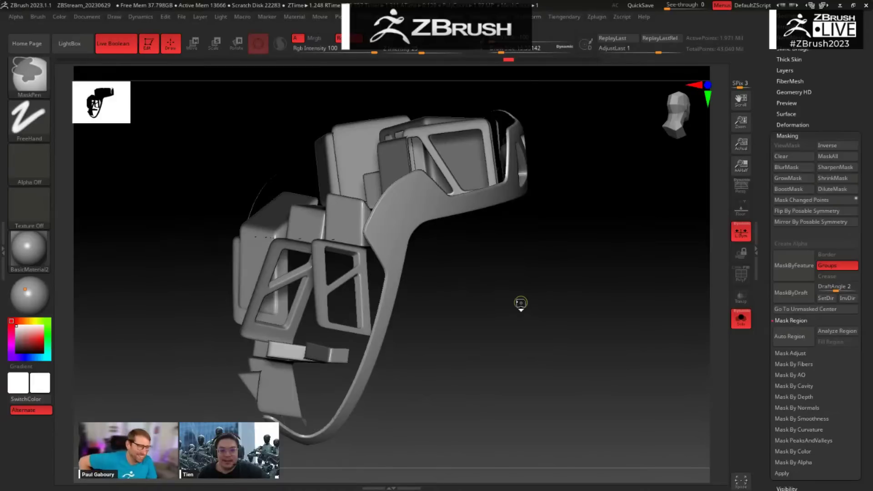
{"action": "key", "text": "ctrl+z"}
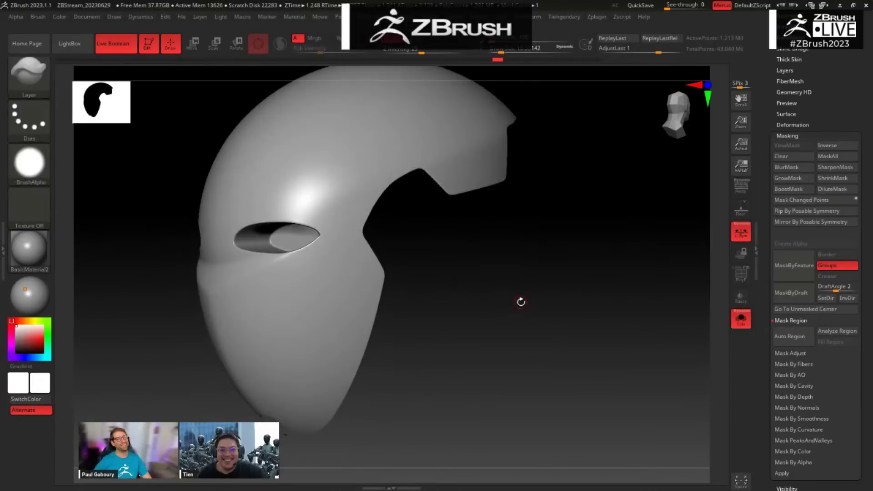
Step: Step through the undo history to the complete helmet with only a thin masked line marking the panel border
{"action": "key", "text": "ctrl+shift+z"}
{"action": "key", "text": "ctrl+shift+z"}
{"action": "key", "text": "ctrl+shift+z"}
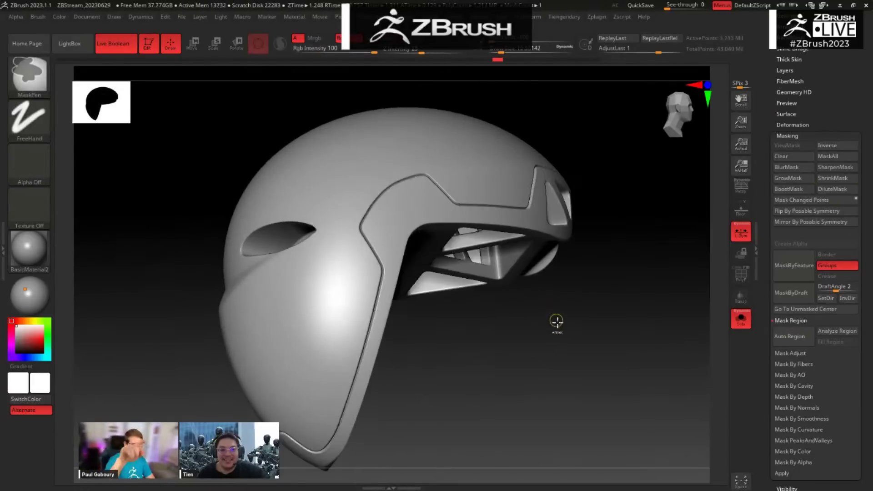
{"action": "key", "text": "ctrl+shift+z"}
{"action": "key", "text": "ctrl+shift+z"}
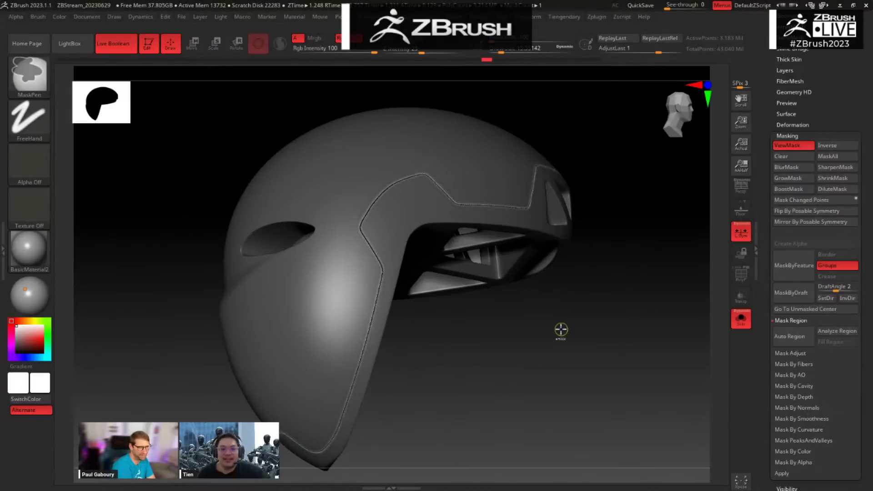
{"action": "key", "text": "ctrl+z"}
Step: Clear the panel line mask from the helmet and accept discarding the newer undo history entries
{"action": "left_click", "coordinate": [562, 329], "text": "ctrl"}
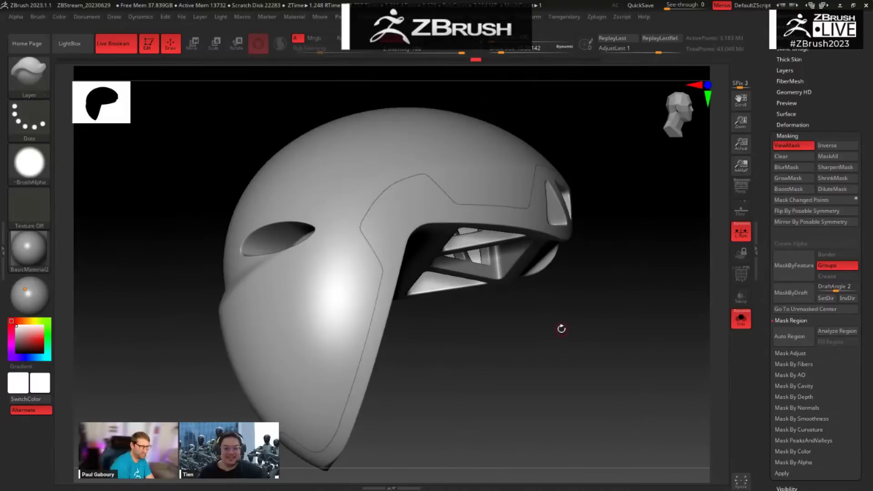
{"action": "left_click", "coordinate": [561, 330], "text": "ctrl"}
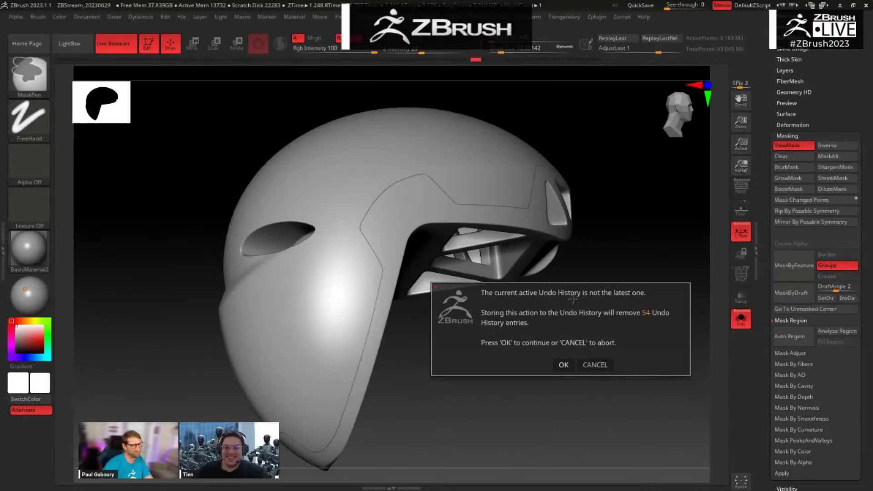
{"action": "left_click", "coordinate": [564, 365]}
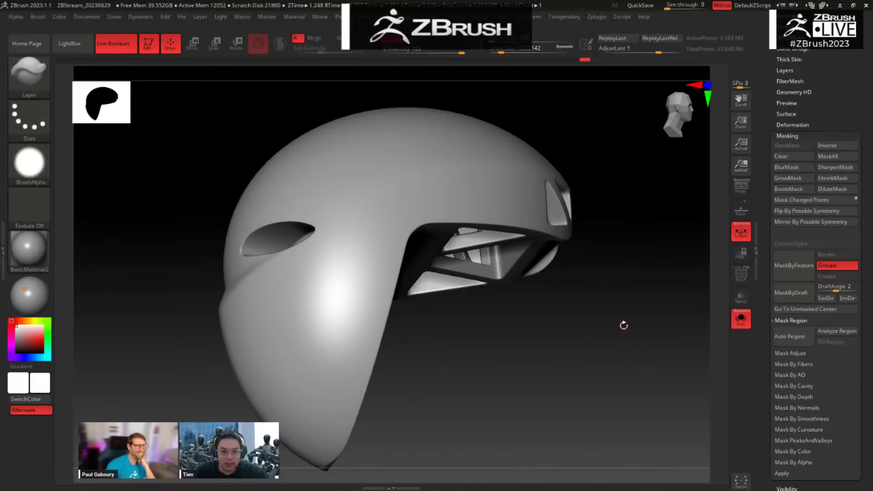
Step: Restore the helmet's panel border mask, invert it and sink the line into the shell with Inflate at -11
{"action": "key", "text": "ctrl+z"}
{"action": "left_click_drag", "start_coordinate": [616, 323], "coordinate": [534, 259]}
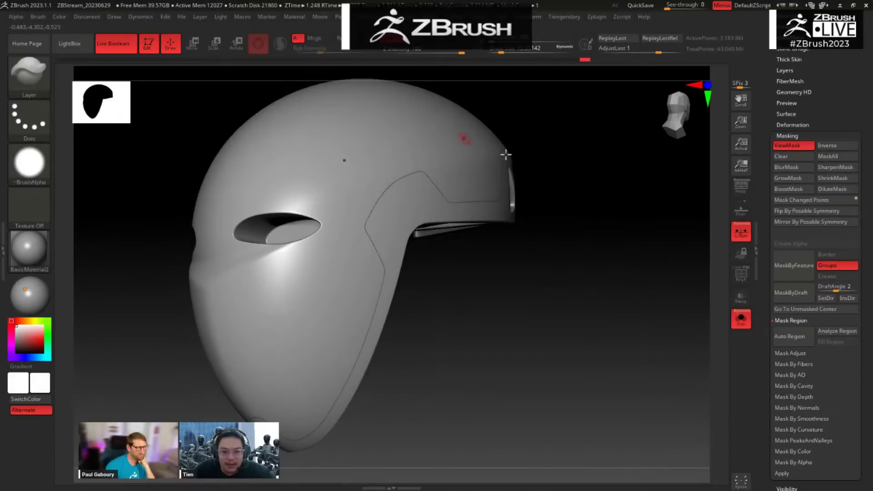
{"action": "left_click_drag", "start_coordinate": [465, 316], "coordinate": [504, 280]}
{"action": "left_click", "coordinate": [515, 291], "text": "ctrl"}
{"action": "key", "text": "t"}
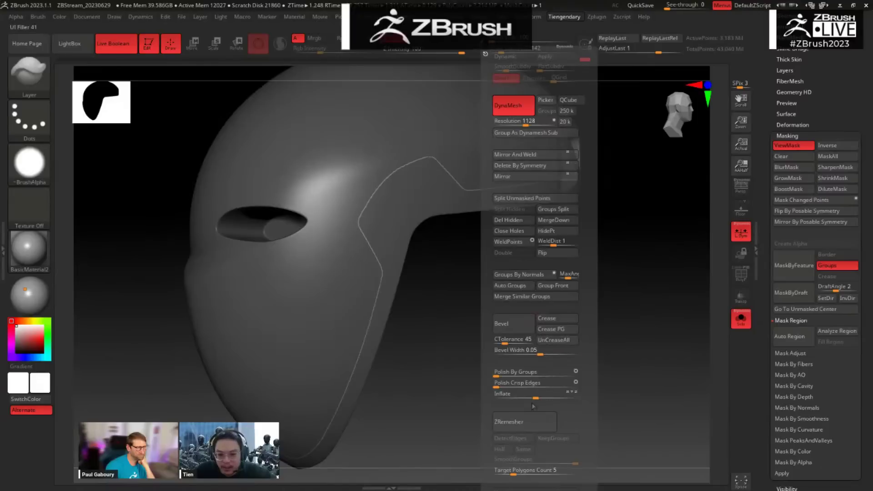
{"action": "left_click_drag", "start_coordinate": [536, 398], "coordinate": [531, 398]}
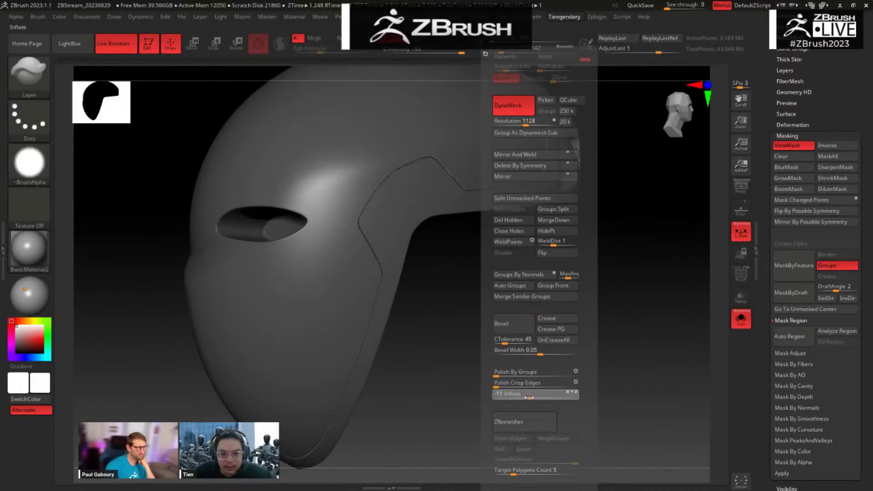
Step: Blur the groove mask, refine the panel groove with Polish Crisp Edges at 5, and clear the mask
{"action": "left_click_drag", "start_coordinate": [466, 294], "coordinate": [457, 266]}
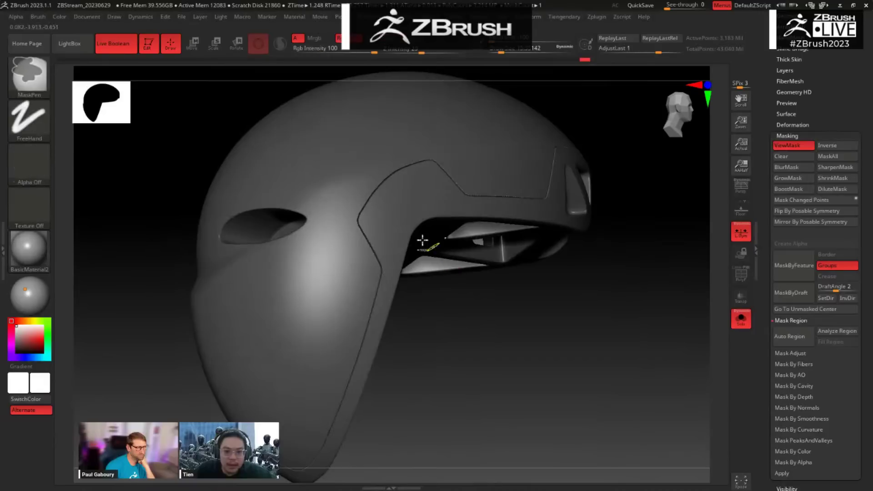
{"action": "left_click", "coordinate": [399, 222], "text": "ctrl"}
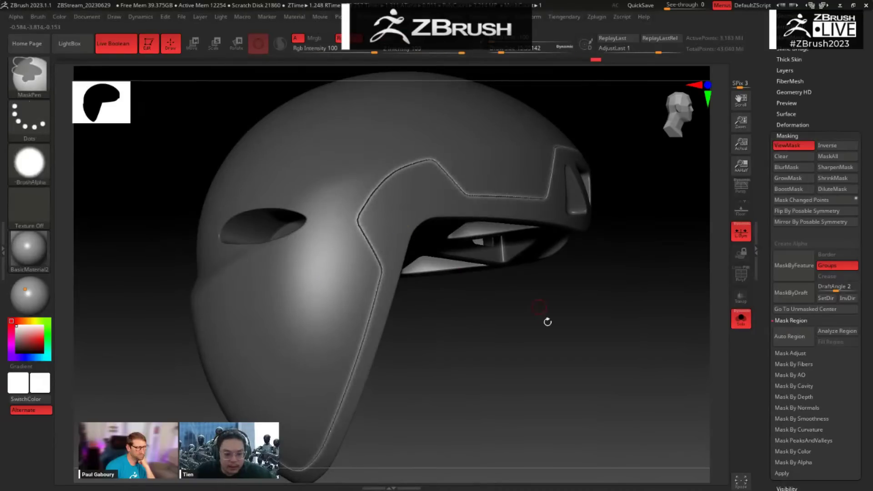
{"action": "key", "text": "t"}
{"action": "left_click_drag", "start_coordinate": [604, 375], "coordinate": [616, 376]}
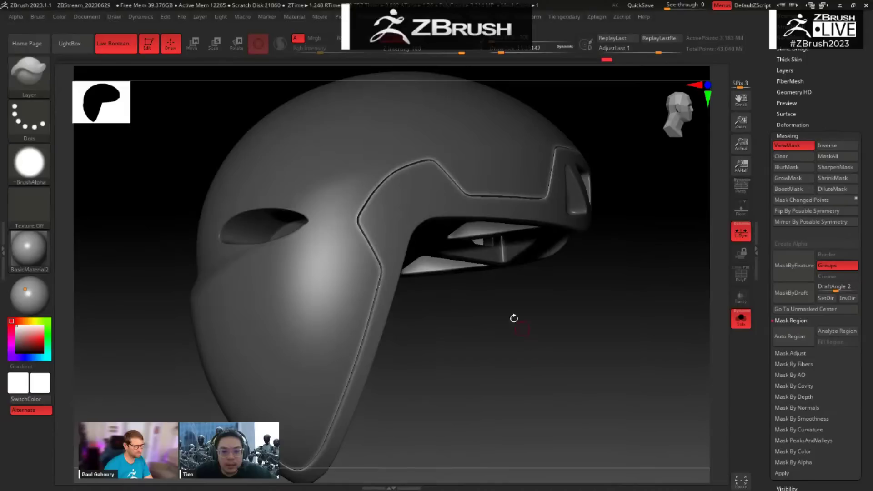
{"action": "left_click_drag", "start_coordinate": [513, 318], "coordinate": [347, 235]}
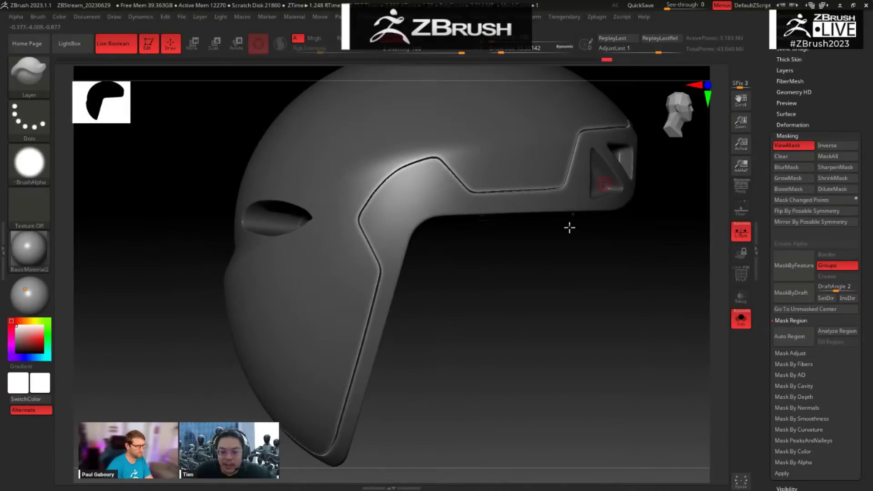
{"action": "left_click", "coordinate": [563, 16]}
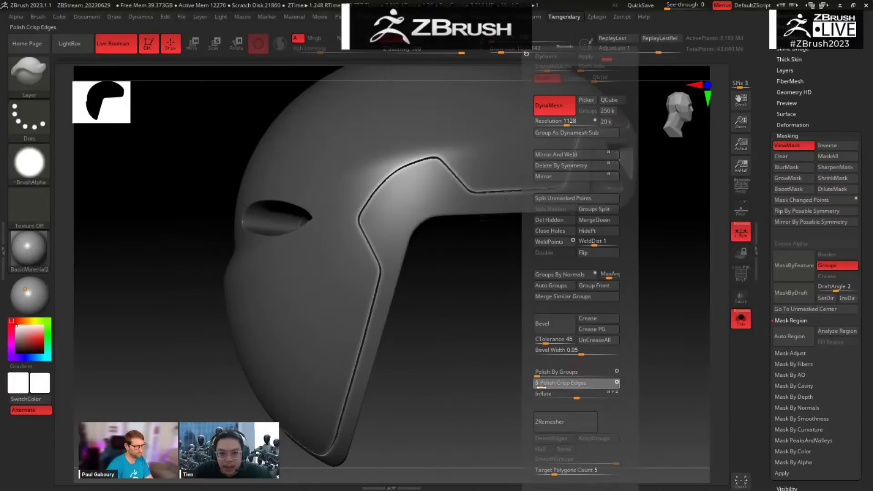
{"action": "left_click_drag", "start_coordinate": [449, 343], "coordinate": [525, 333]}
{"action": "key", "text": "ctrl"}
{"action": "left_click_drag", "start_coordinate": [513, 225], "coordinate": [486, 224]}
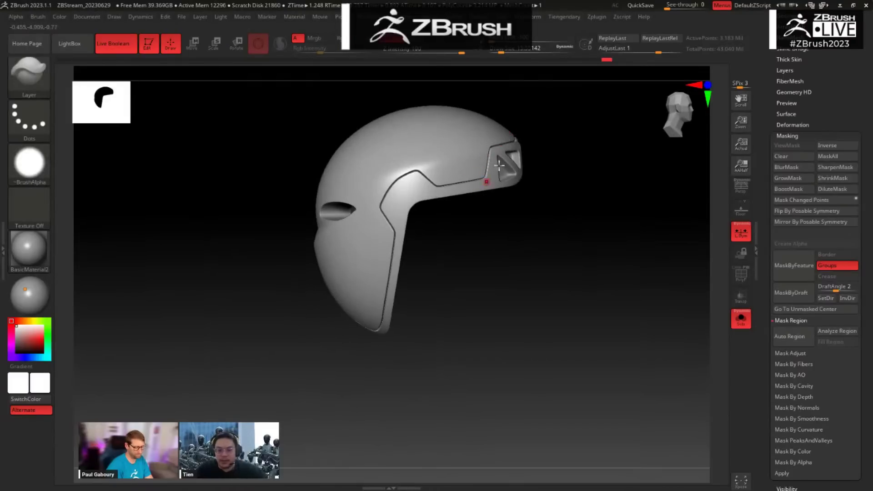
{"action": "left_click_drag", "start_coordinate": [371, 258], "coordinate": [398, 269]}
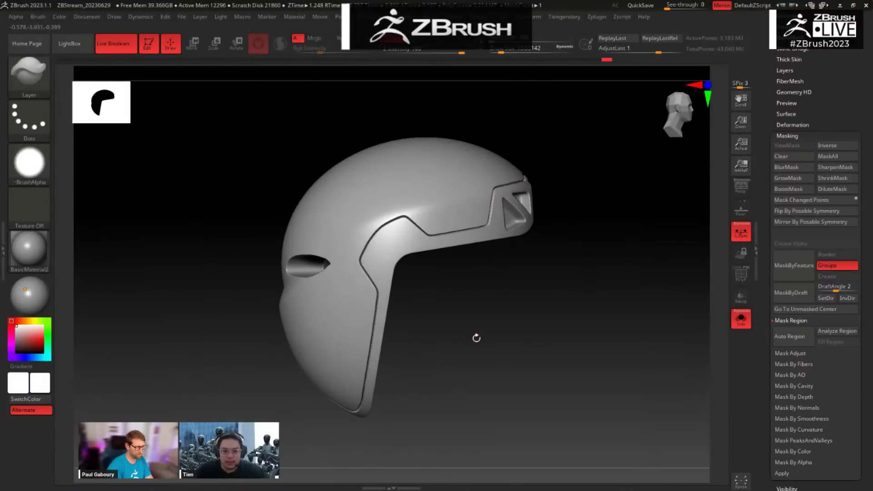
{"action": "left_click_drag", "start_coordinate": [476, 338], "coordinate": [484, 217]}
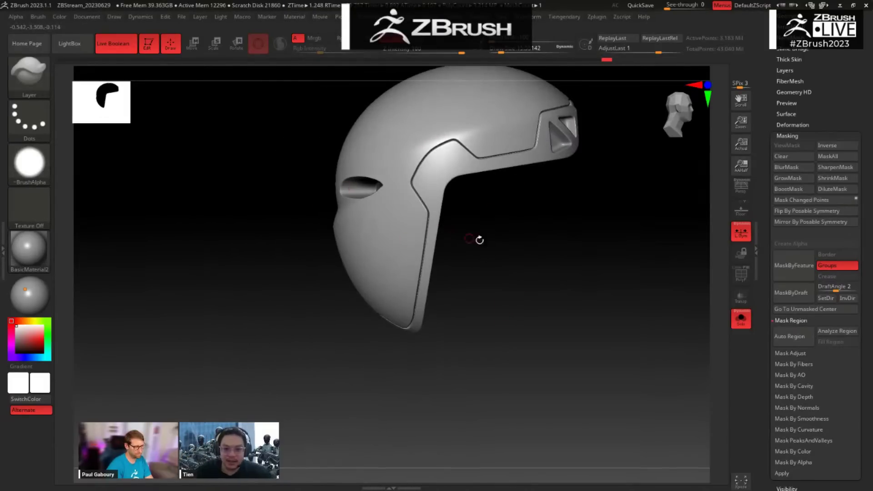
{"action": "left_click_drag", "start_coordinate": [479, 240], "coordinate": [443, 217]}
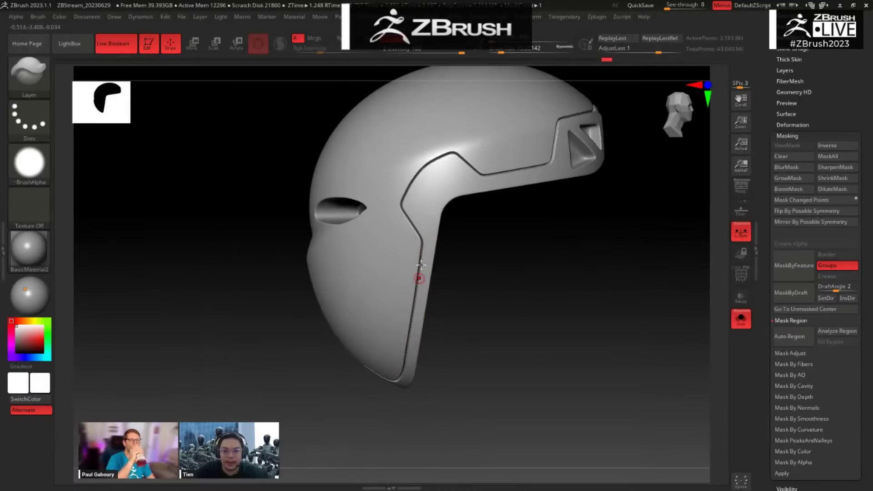
{"action": "mouse_move", "coordinate": [503, 260]}
{"action": "left_mouse_down"}
{"action": "mouse_move", "coordinate": [522, 250]}
{"action": "mouse_move", "coordinate": [520, 269]}
{"action": "left_mouse_up"}
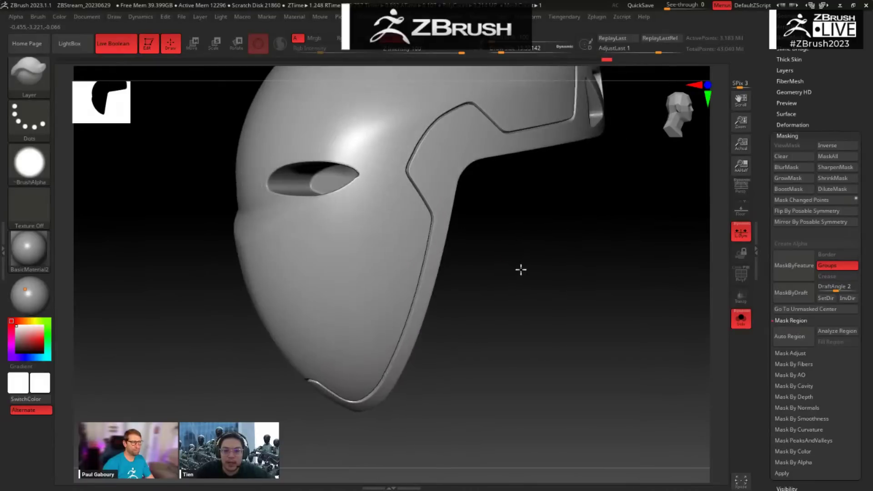
Step: Isolate the main shell's polygroup, mask it, show the whole helmet and invert the mask so the border trim is protected
{"action": "key", "text": "ctrl+shift"}
{"action": "left_click", "coordinate": [488, 314], "text": "ctrl+shift"}
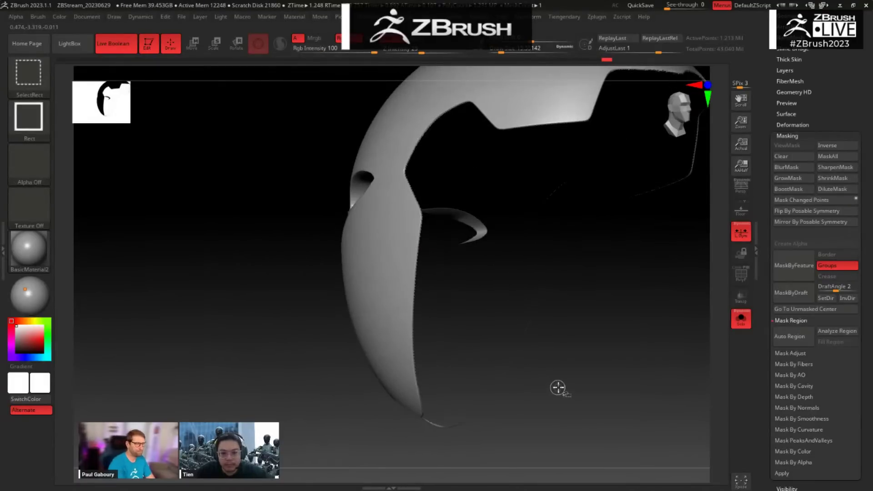
{"action": "key", "text": "ctrl+shift+x"}
{"action": "key", "text": "ctrl+shift+x"}
{"action": "left_click_drag", "start_coordinate": [566, 389], "coordinate": [563, 363]}
{"action": "left_click", "coordinate": [564, 362], "text": "ctrl"}
{"action": "left_click", "coordinate": [570, 352], "text": "ctrl+shift"}
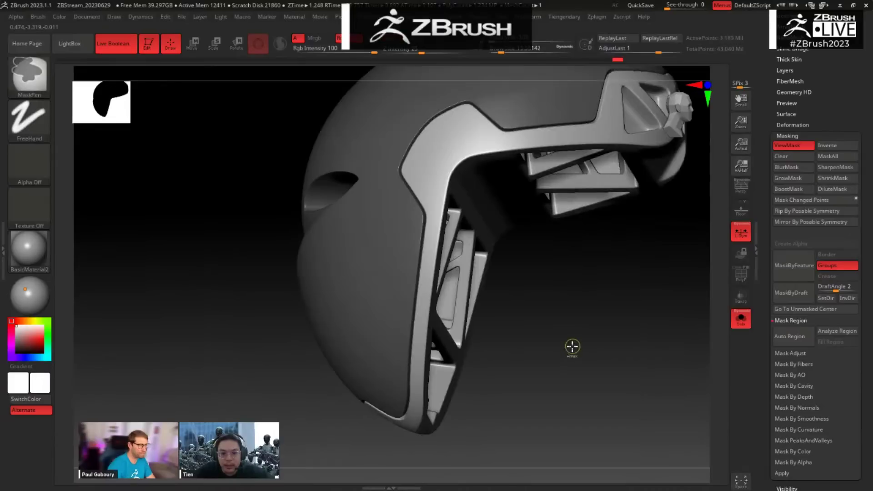
{"action": "left_click", "coordinate": [572, 347], "text": "ctrl"}
{"action": "mouse_move", "coordinate": [526, 323]}
{"action": "left_mouse_down"}
{"action": "mouse_move", "coordinate": [547, 352]}
{"action": "mouse_move", "coordinate": [532, 316]}
{"action": "mouse_move", "coordinate": [454, 284]}
{"action": "left_mouse_up"}
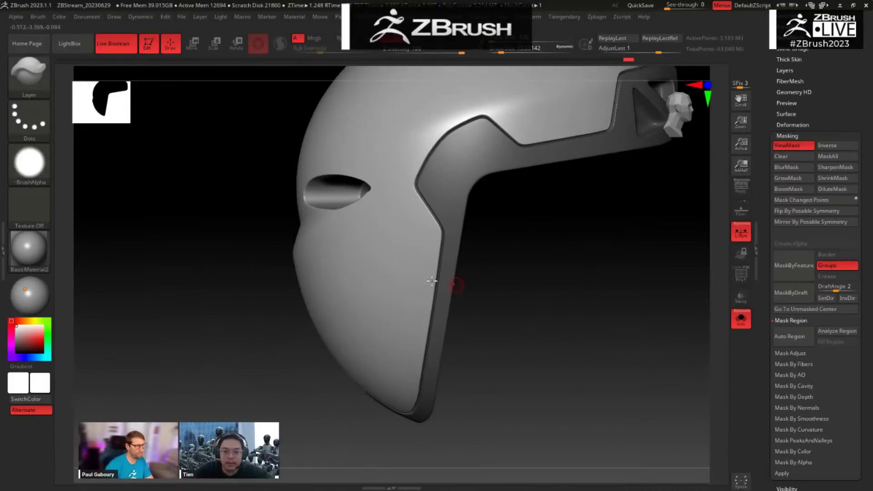
Step: Set the masking stroke to Lasso and mask the face shell, leaving a pointed cheek wedge unmasked beside the jaw border
{"action": "mouse_move", "coordinate": [267, 324]}
{"action": "left_mouse_down", "text": "ctrl"}
{"action": "mouse_move", "coordinate": [539, 228]}
{"action": "mouse_move", "coordinate": [536, 209]}
{"action": "left_mouse_up", "text": "ctrl"}
{"action": "left_click", "coordinate": [35, 120]}
{"action": "left_click", "coordinate": [173, 150]}
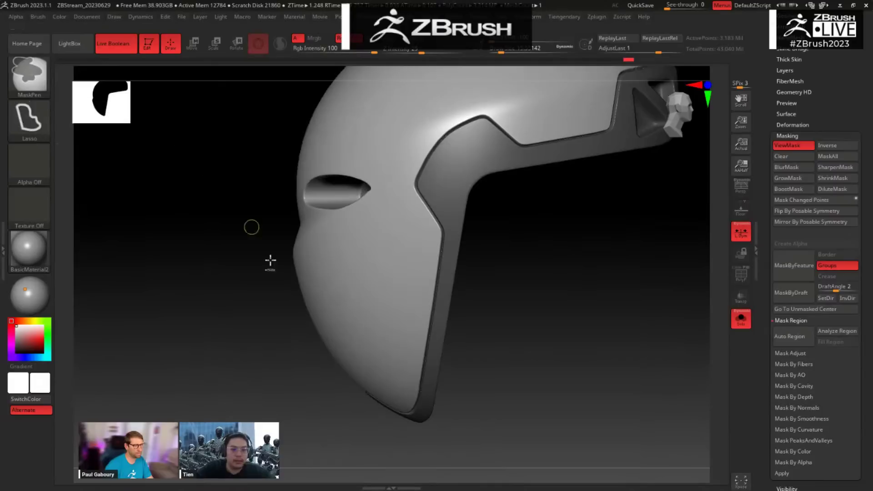
{"action": "mouse_move", "coordinate": [244, 313]}
{"action": "left_mouse_down", "text": "ctrl"}
{"action": "mouse_move", "coordinate": [267, 220]}
{"action": "mouse_move", "coordinate": [598, 201]}
{"action": "mouse_move", "coordinate": [596, 214]}
{"action": "mouse_move", "coordinate": [354, 323]}
{"action": "left_mouse_up", "text": "ctrl"}
{"action": "mouse_move", "coordinate": [282, 340]}
{"action": "left_mouse_down", "text": "ctrl"}
{"action": "mouse_move", "coordinate": [511, 450]}
{"action": "mouse_move", "coordinate": [514, 415]}
{"action": "left_mouse_up", "text": "ctrl"}
Step: Try to carve a narrow recess along the jaw border inside the unmasked cheek wedge with the Layer brush
{"action": "key", "text": "b"}
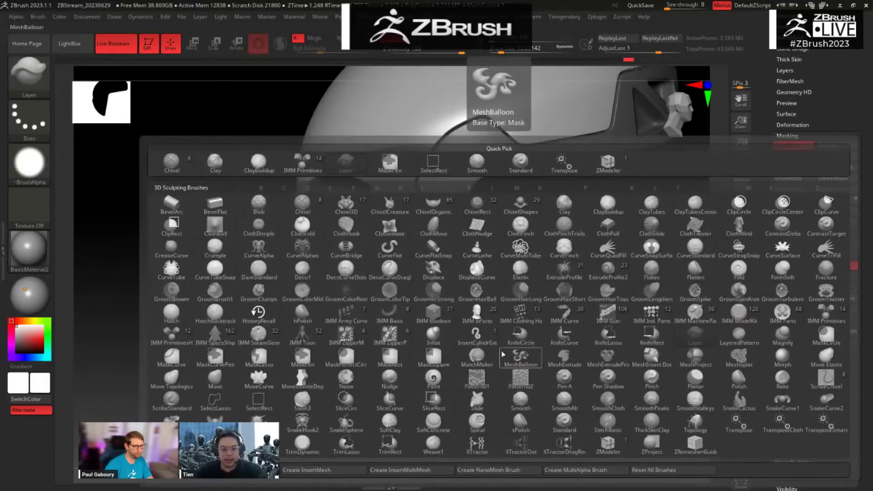
{"action": "key", "text": "l"}
{"action": "key", "text": "a"}
{"action": "key", "text": "space"}
{"action": "mouse_move", "coordinate": [497, 252]}
{"action": "left_mouse_down"}
{"action": "mouse_move", "coordinate": [521, 246]}
{"action": "mouse_move", "coordinate": [530, 256]}
{"action": "mouse_move", "coordinate": [449, 241]}
{"action": "mouse_move", "coordinate": [415, 362]}
{"action": "mouse_move", "coordinate": [425, 345]}
{"action": "left_mouse_up"}
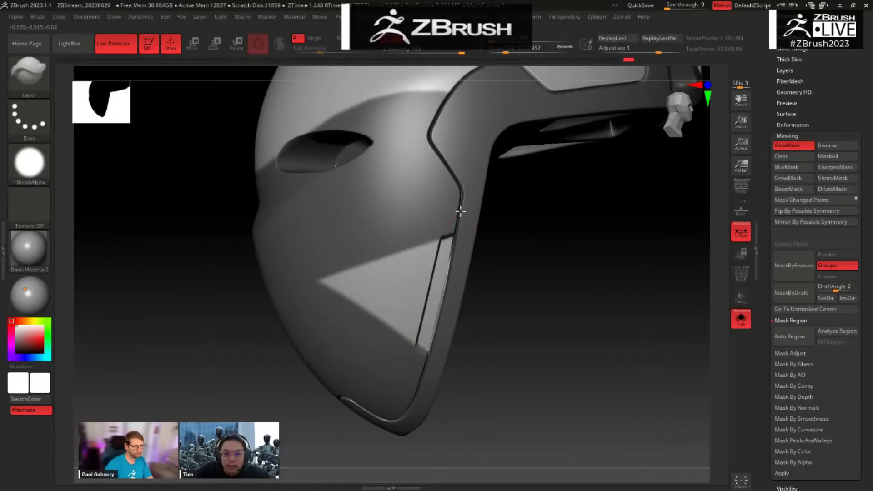
{"action": "key", "text": "ctrl"}
{"action": "key", "text": "ctrl"}
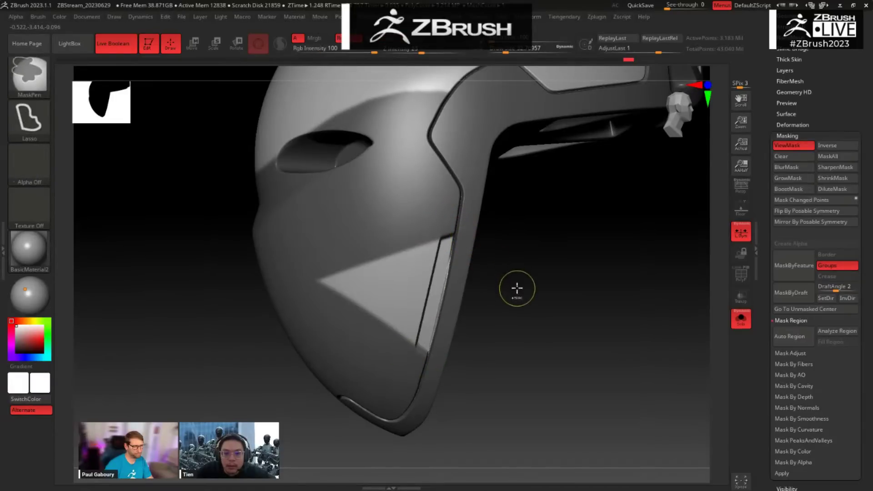
{"action": "mouse_move", "coordinate": [530, 286]}
{"action": "left_mouse_down"}
{"action": "mouse_move", "coordinate": [551, 296]}
{"action": "mouse_move", "coordinate": [573, 276]}
{"action": "mouse_move", "coordinate": [574, 285]}
{"action": "mouse_move", "coordinate": [591, 279]}
{"action": "mouse_move", "coordinate": [557, 285]}
{"action": "mouse_move", "coordinate": [534, 303]}
{"action": "mouse_move", "coordinate": [563, 348]}
{"action": "mouse_move", "coordinate": [456, 240]}
{"action": "left_mouse_up"}
Step: Undo the recess stroke along the jaw border
{"action": "key", "text": "ctrl"}
{"action": "key", "text": "ctrl+z"}
{"action": "key", "text": "ctrl+z"}
{"action": "key", "text": "ctrl+z"}
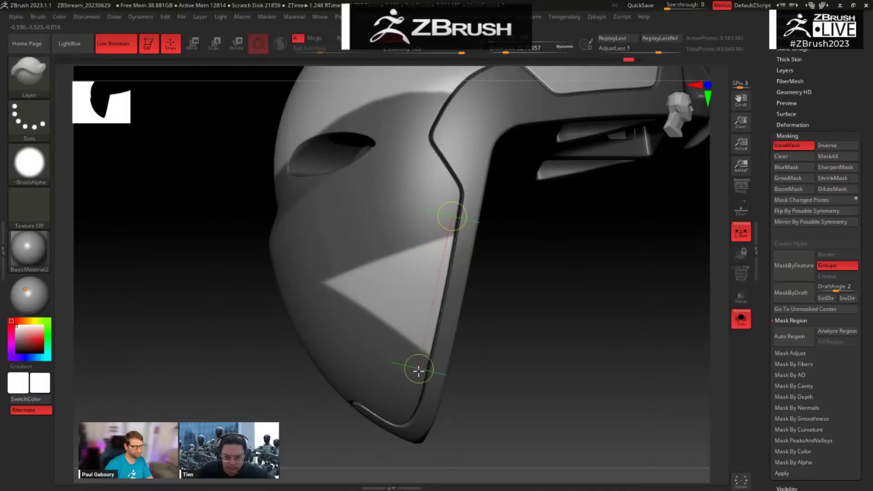
Step: Carve a straight recessed strip along the jaw border across the unmasked wedge with the Layer brush, and clear the mask
{"action": "mouse_move", "coordinate": [418, 378]}
{"action": "left_mouse_down", "text": "alt"}
{"action": "mouse_move", "coordinate": [463, 208]}
{"action": "mouse_move", "coordinate": [426, 381]}
{"action": "left_mouse_up", "text": "alt"}
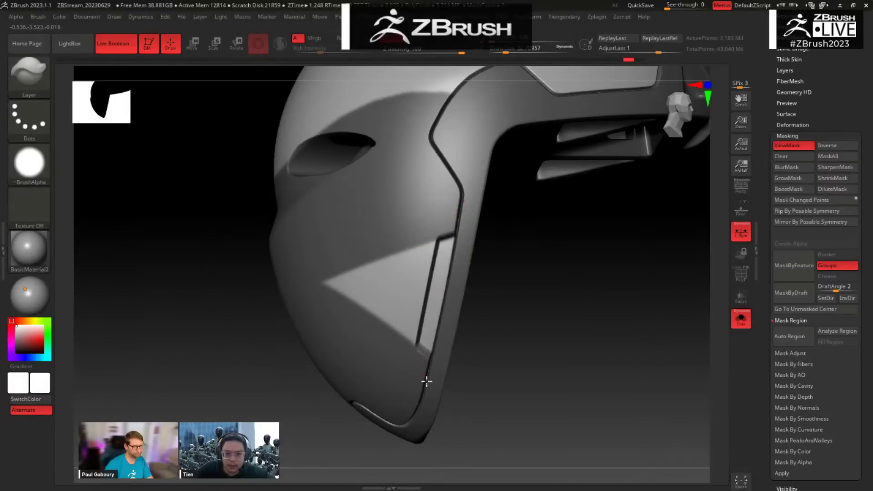
{"action": "left_click_drag", "start_coordinate": [550, 314], "coordinate": [562, 318]}
{"action": "mouse_move", "coordinate": [547, 307]}
{"action": "left_mouse_down", "text": "ctrl"}
{"action": "mouse_move", "coordinate": [563, 338]}
{"action": "mouse_move", "coordinate": [559, 313]}
{"action": "left_mouse_up", "text": "ctrl"}
Step: Enlarge the brush and smooth the edges of the recessed strip along the jaw border
{"action": "left_click_drag", "start_coordinate": [543, 282], "coordinate": [523, 278]}
{"action": "key", "text": "space"}
{"action": "left_click_drag", "start_coordinate": [440, 250], "coordinate": [421, 361], "text": "shift"}
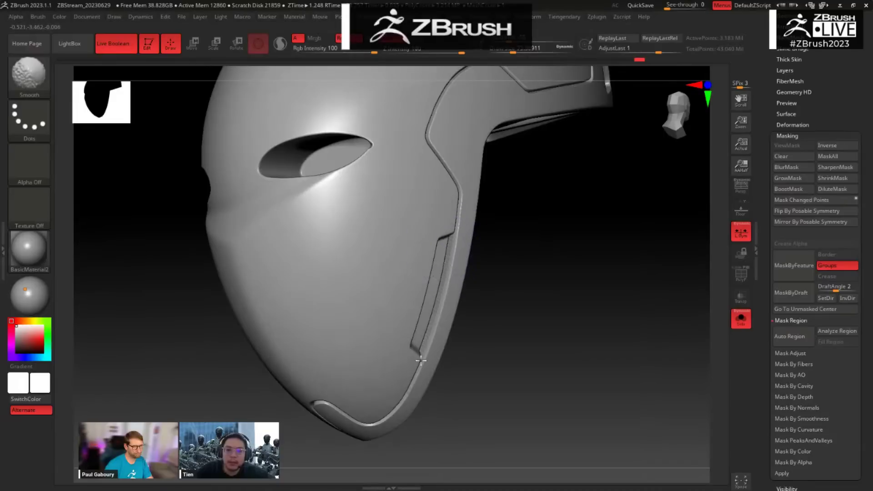
{"action": "left_click_drag", "start_coordinate": [505, 323], "coordinate": [528, 306], "text": "shift"}
Step: Switch to the IMM Primitives insert brush with the helmet's side in view
{"action": "mouse_move", "coordinate": [519, 245]}
{"action": "left_mouse_down", "text": "alt"}
{"action": "mouse_move", "coordinate": [524, 271]}
{"action": "mouse_move", "coordinate": [528, 248]}
{"action": "left_mouse_up", "text": "alt"}
{"action": "mouse_move", "coordinate": [549, 287]}
{"action": "left_mouse_down"}
{"action": "mouse_move", "coordinate": [526, 290]}
{"action": "mouse_move", "coordinate": [514, 325]}
{"action": "mouse_move", "coordinate": [547, 298]}
{"action": "mouse_move", "coordinate": [534, 283]}
{"action": "mouse_move", "coordinate": [537, 269]}
{"action": "mouse_move", "coordinate": [550, 300]}
{"action": "mouse_move", "coordinate": [561, 279]}
{"action": "mouse_move", "coordinate": [514, 359]}
{"action": "mouse_move", "coordinate": [527, 354]}
{"action": "left_mouse_up"}
{"action": "key", "text": "b"}
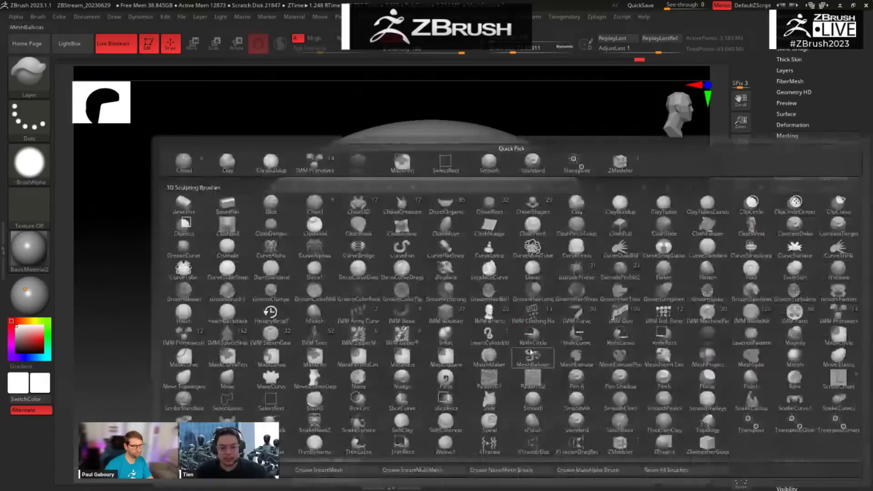
{"action": "left_click", "coordinate": [531, 354]}
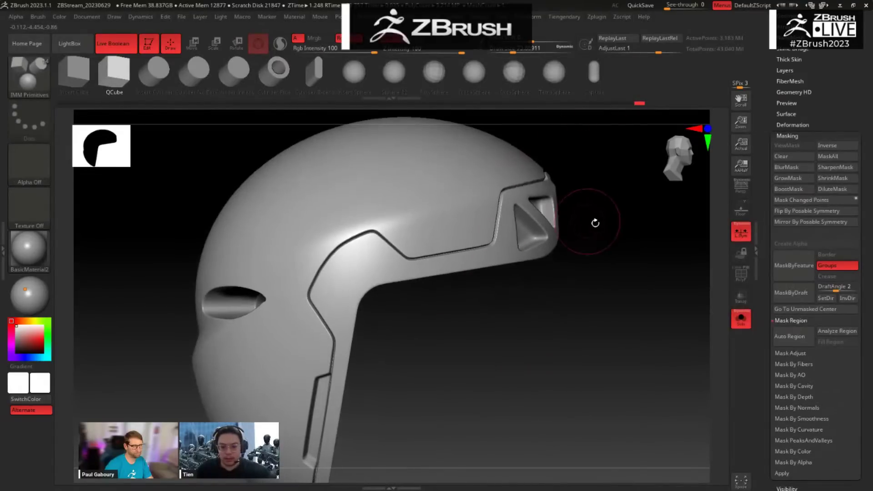
{"action": "left_click_drag", "start_coordinate": [595, 223], "coordinate": [561, 206]}
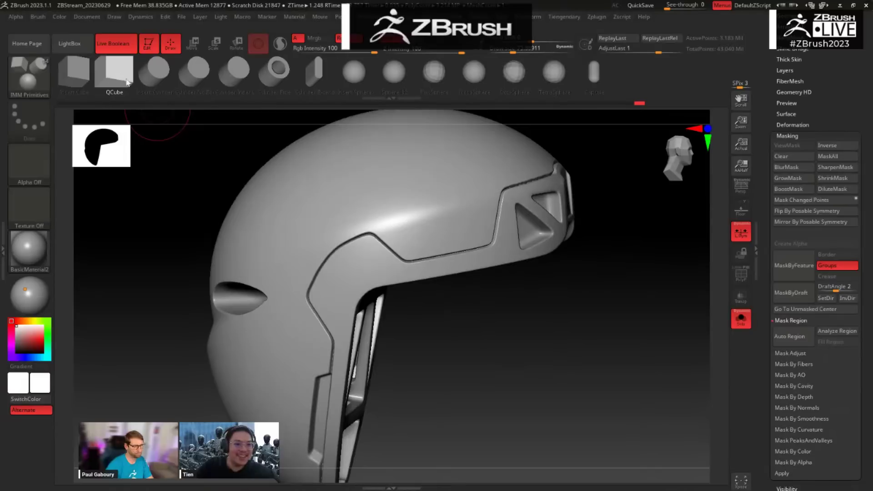
{"action": "left_click_drag", "start_coordinate": [483, 263], "coordinate": [470, 315]}
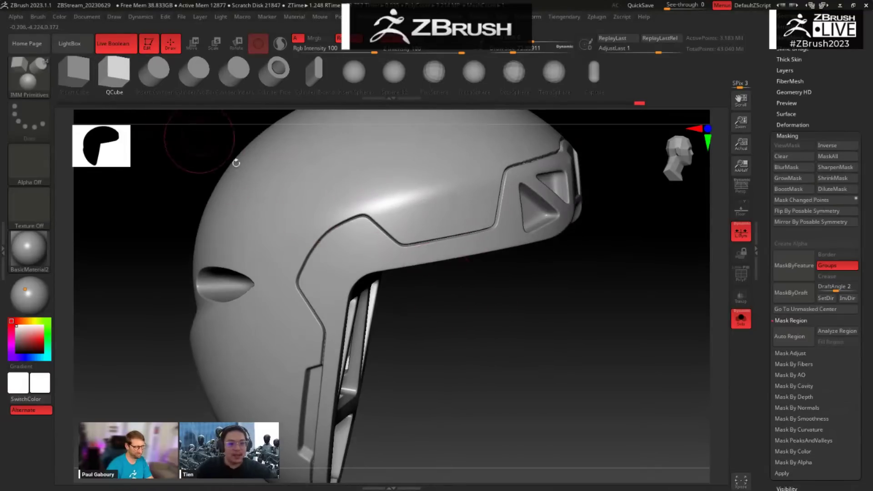
Step: Browse the custom modelling commands and bring up the Polygroups options in place of the masking ones
{"action": "key", "text": "space"}
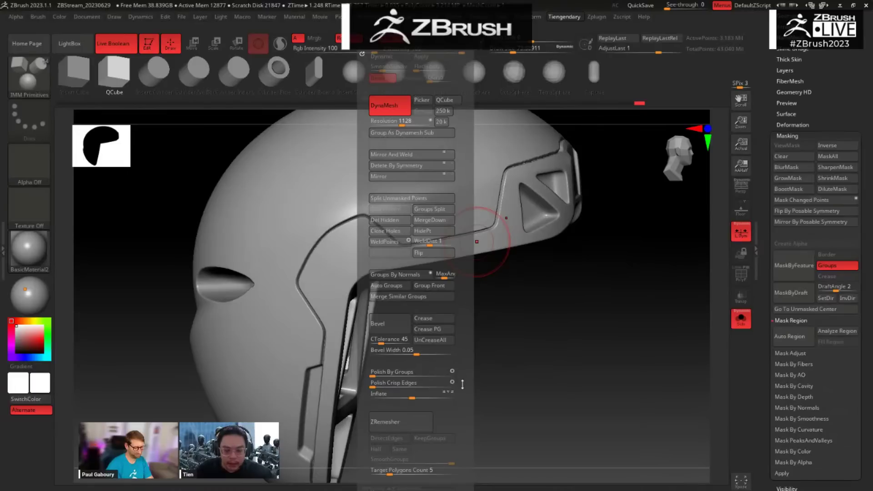
{"action": "left_click_drag", "start_coordinate": [469, 398], "coordinate": [469, 361]}
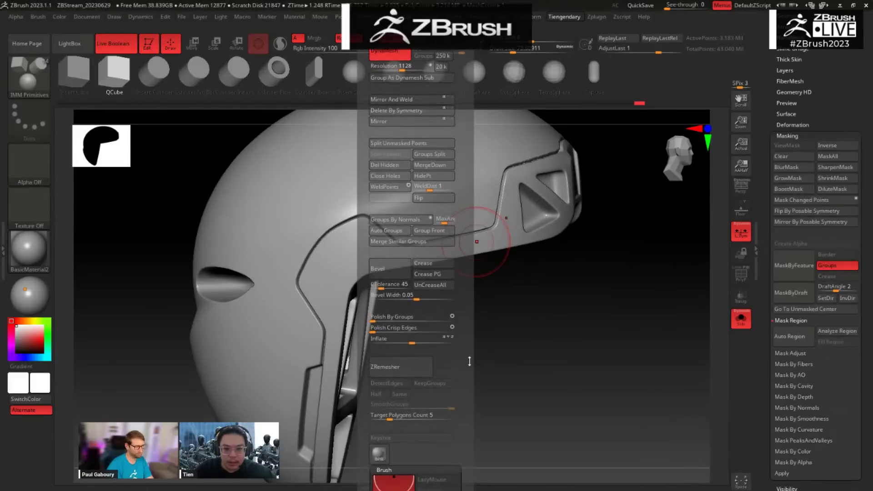
{"action": "left_click_drag", "start_coordinate": [764, 317], "coordinate": [765, 341]}
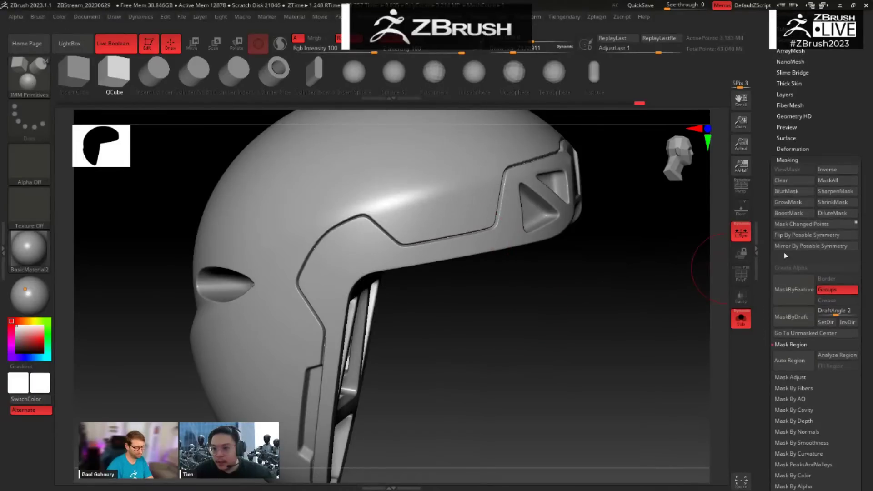
{"action": "left_click", "coordinate": [810, 159]}
{"action": "left_click", "coordinate": [791, 181]}
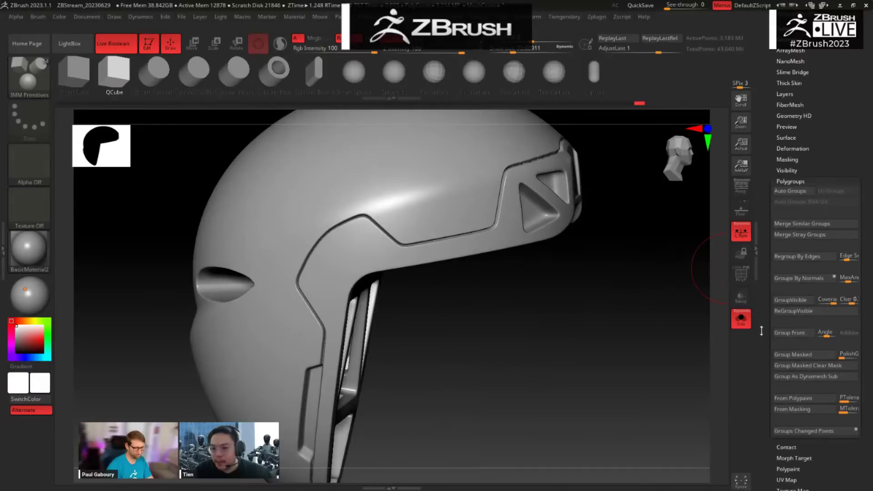
{"action": "left_click_drag", "start_coordinate": [765, 353], "coordinate": [769, 320]}
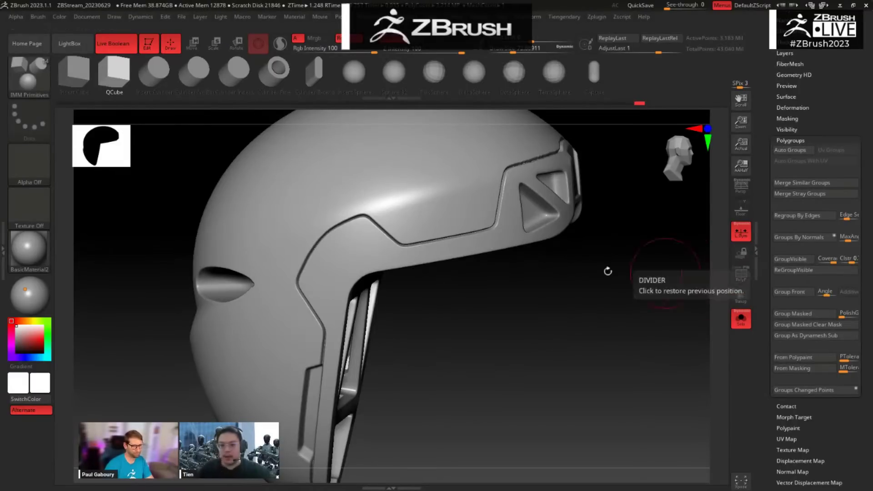
{"action": "left_click_drag", "start_coordinate": [530, 310], "coordinate": [601, 294]}
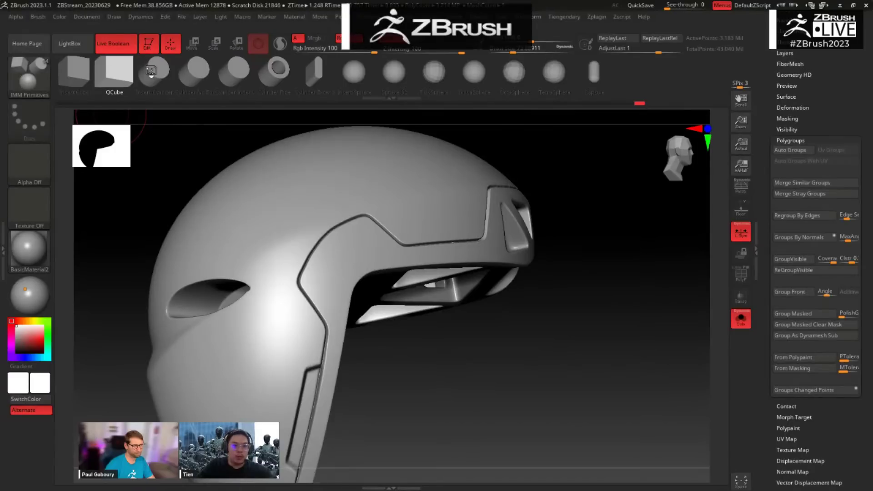
{"action": "left_click_drag", "start_coordinate": [619, 247], "coordinate": [617, 267]}
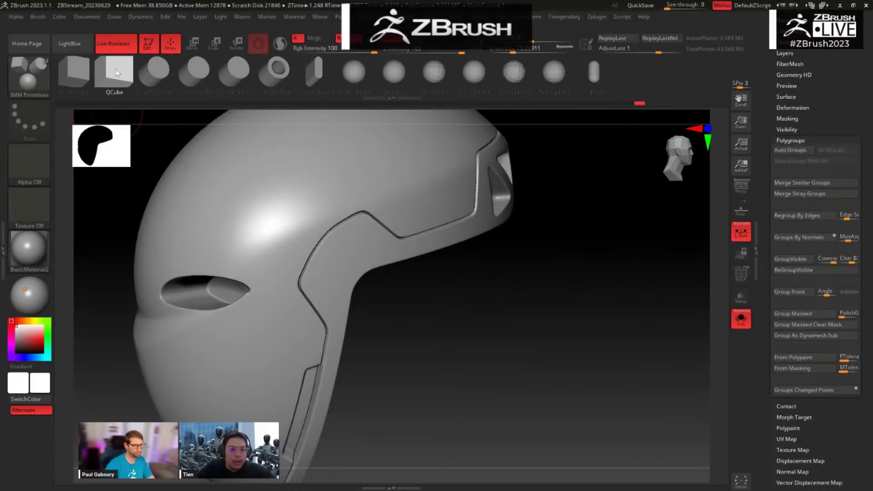
{"action": "left_click_drag", "start_coordinate": [518, 263], "coordinate": [508, 275]}
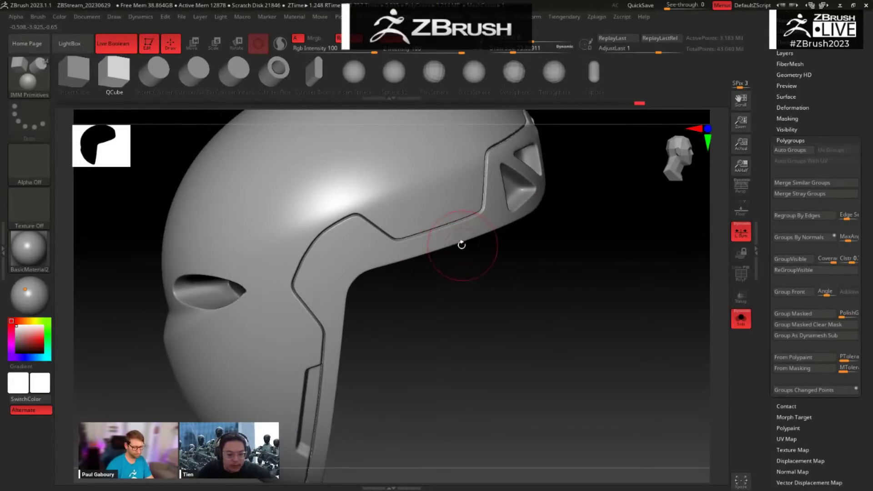
{"action": "left_click_drag", "start_coordinate": [446, 241], "coordinate": [454, 264]}
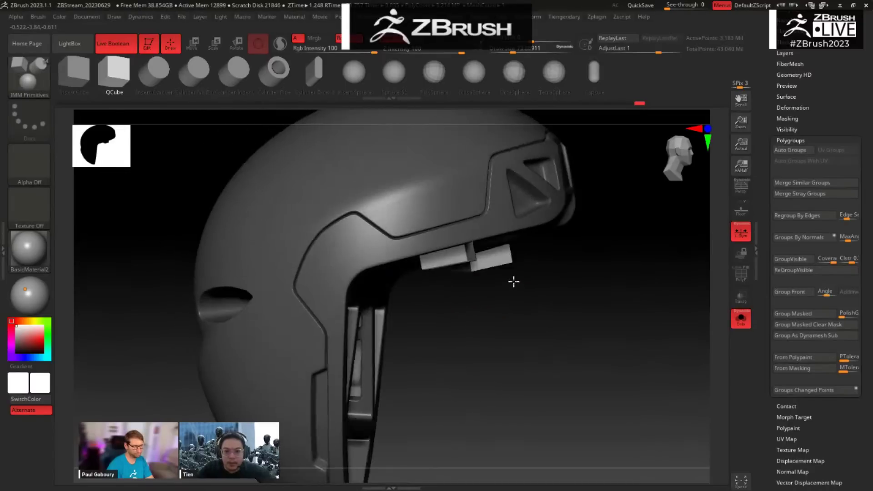
{"action": "left_click_drag", "start_coordinate": [490, 331], "coordinate": [495, 309]}
{"action": "key", "text": "w"}
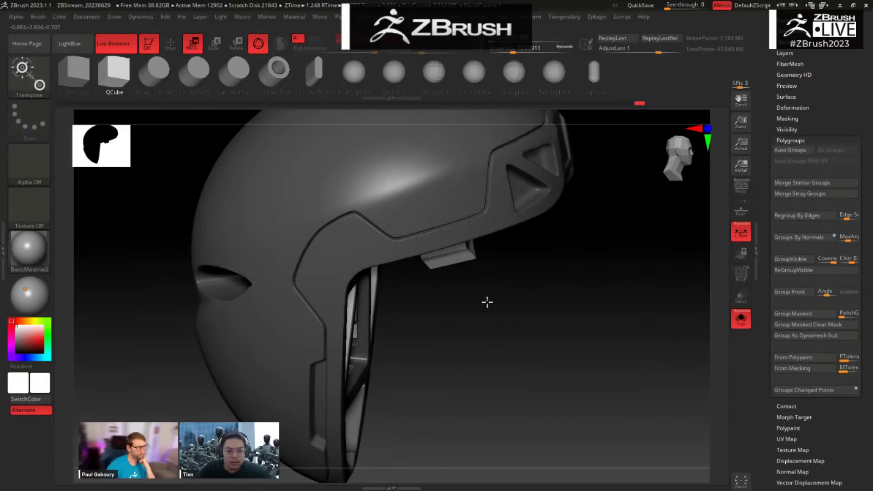
{"action": "left_click_drag", "start_coordinate": [487, 302], "coordinate": [553, 228]}
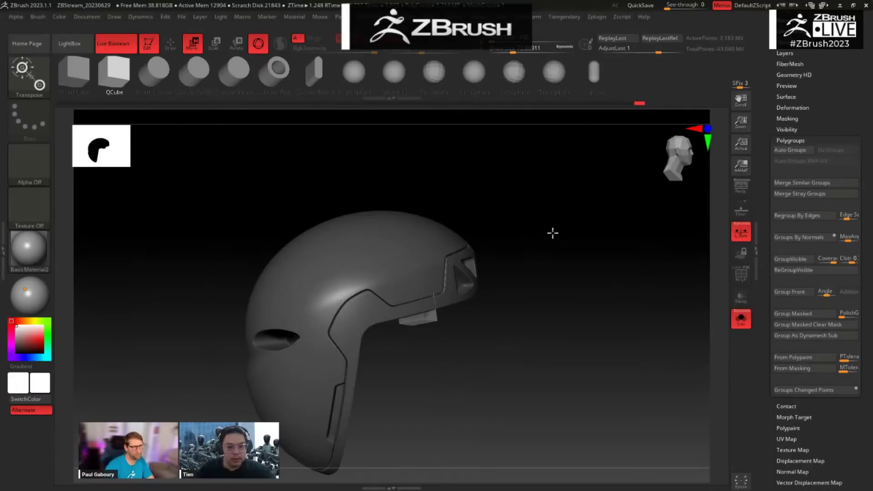
{"action": "left_click_drag", "start_coordinate": [553, 251], "coordinate": [536, 115]}
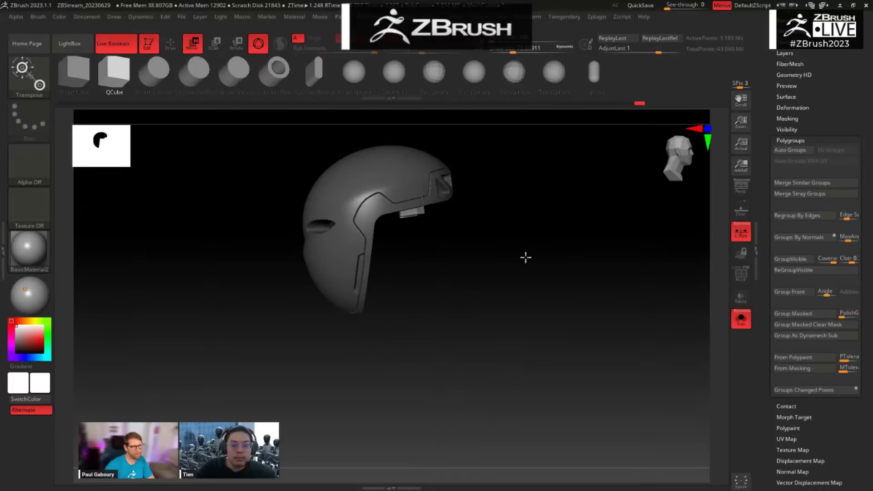
{"action": "left_click_drag", "start_coordinate": [525, 257], "coordinate": [487, 224], "text": "alt"}
{"action": "left_click_drag", "start_coordinate": [460, 312], "coordinate": [467, 154], "text": "alt"}
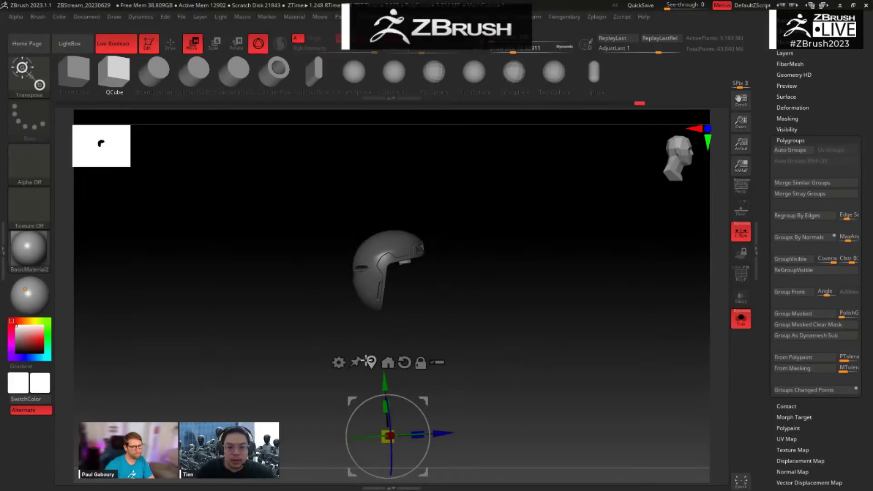
{"action": "key", "text": "ctrl+z"}
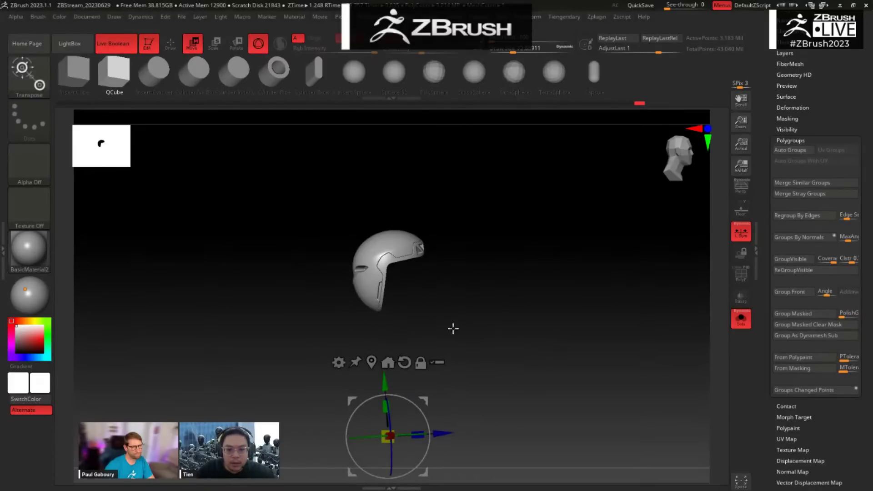
{"action": "mouse_move", "coordinate": [466, 288]}
{"action": "left_mouse_down", "text": "alt"}
{"action": "mouse_move", "coordinate": [444, 304]}
{"action": "mouse_move", "coordinate": [454, 265]}
{"action": "mouse_move", "coordinate": [454, 278]}
{"action": "left_mouse_up", "text": "alt"}
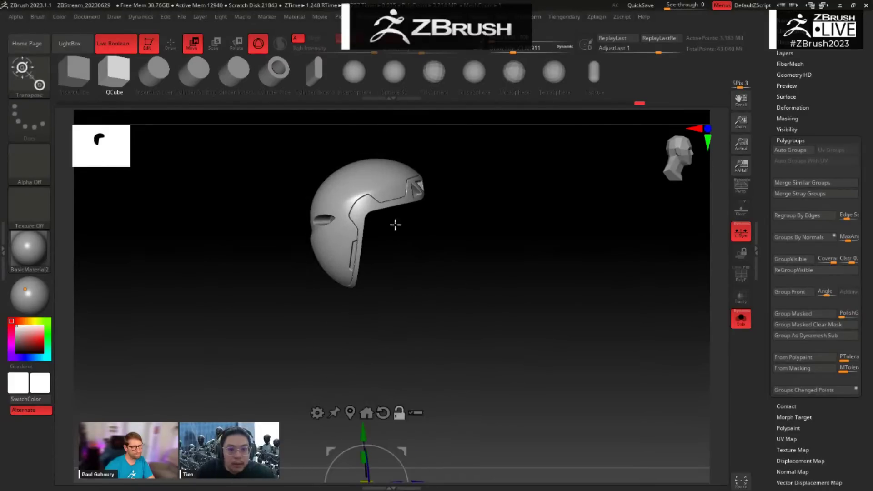
Step: Insert a QCube on the helmet's side band above the lower rim and centre the transform gizmo on it
{"action": "key", "text": "q"}
{"action": "left_click_drag", "start_coordinate": [418, 243], "coordinate": [400, 353], "text": "alt"}
{"action": "left_click_drag", "start_coordinate": [399, 289], "coordinate": [403, 298]}
{"action": "key", "text": "w"}
{"action": "left_click_drag", "start_coordinate": [461, 350], "coordinate": [494, 173], "text": "alt"}
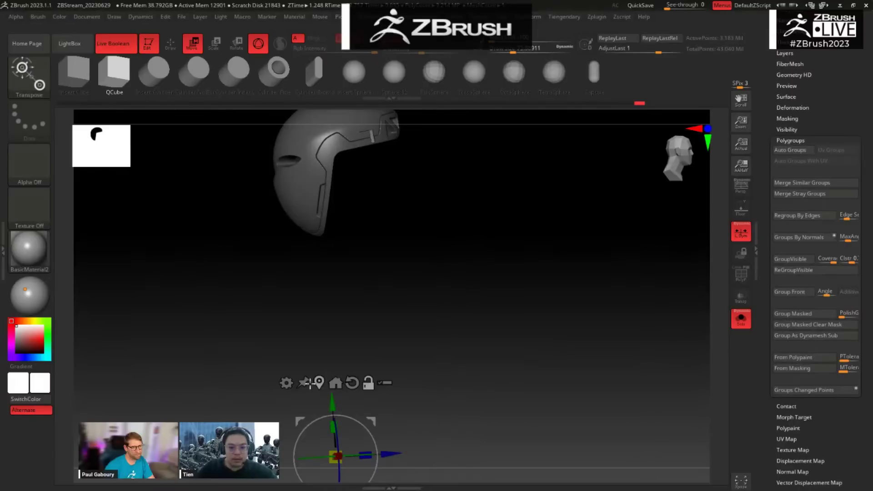
{"action": "left_click", "coordinate": [319, 384]}
{"action": "left_click_drag", "start_coordinate": [408, 272], "coordinate": [505, 432], "text": "alt"}
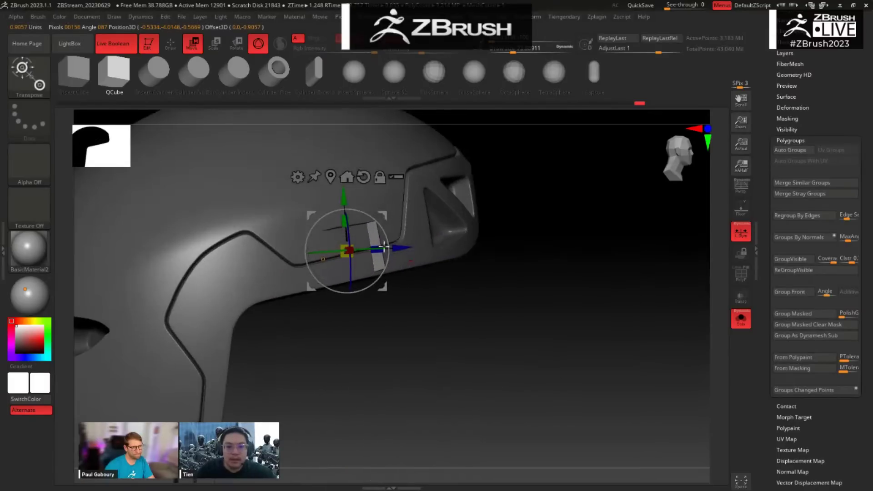
Step: Move the cube down onto the helmet's lower rim and turn on the polyframe display
{"action": "left_click_drag", "start_coordinate": [344, 198], "coordinate": [347, 243]}
{"action": "left_click_drag", "start_coordinate": [475, 330], "coordinate": [389, 288]}
{"action": "left_click_drag", "start_coordinate": [453, 166], "coordinate": [492, 192]}
{"action": "key", "text": "shift+f"}
{"action": "left_click_drag", "start_coordinate": [469, 225], "coordinate": [505, 253]}
{"action": "left_click_drag", "start_coordinate": [369, 261], "coordinate": [313, 317]}
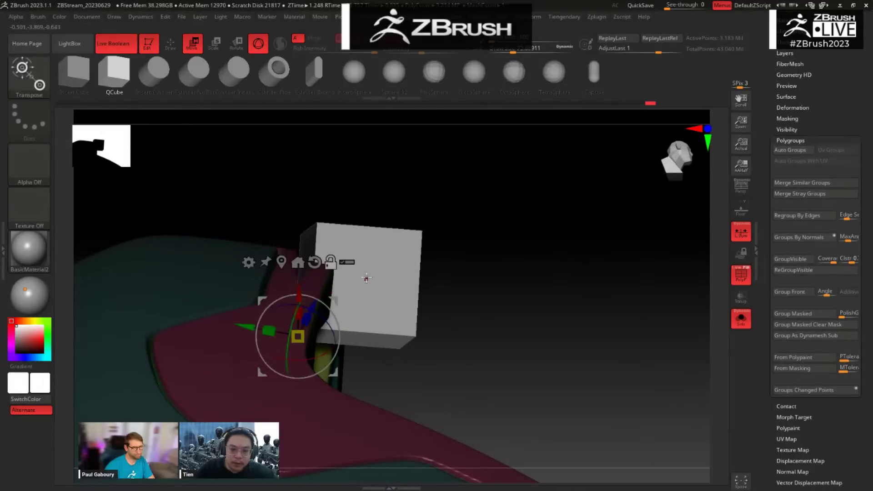
Step: Reposition the gizmo on the cube, shift the cube into the rim's edge, and turn off the polyframe display
{"action": "left_click", "coordinate": [367, 278], "text": "alt"}
{"action": "left_click_drag", "start_coordinate": [390, 214], "coordinate": [421, 236]}
{"action": "left_click_drag", "start_coordinate": [392, 265], "coordinate": [332, 220]}
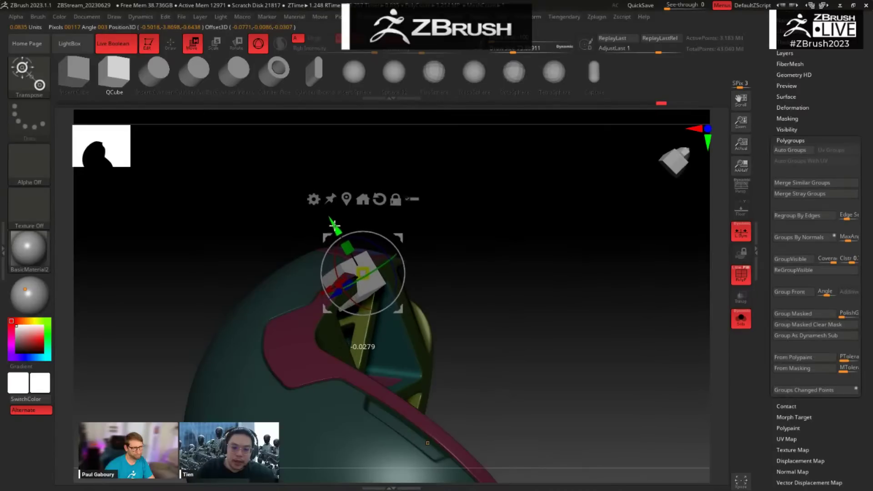
{"action": "left_click_drag", "start_coordinate": [474, 268], "coordinate": [591, 220]}
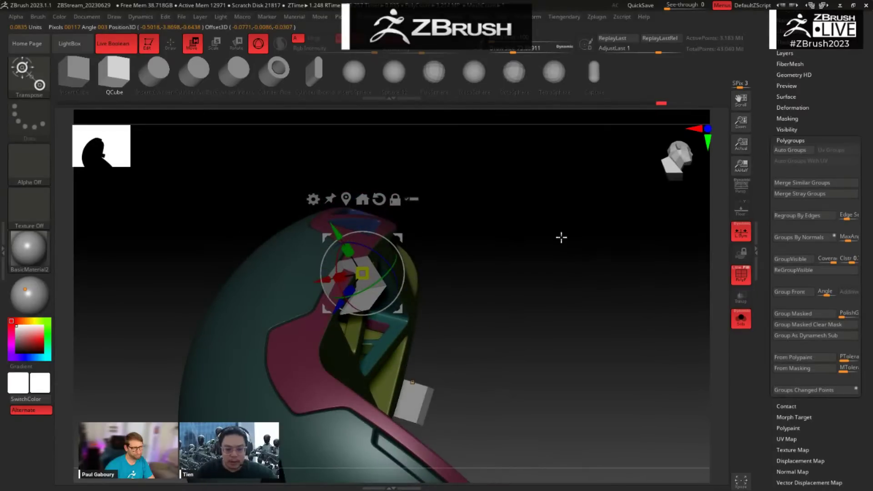
{"action": "key", "text": "shift+f"}
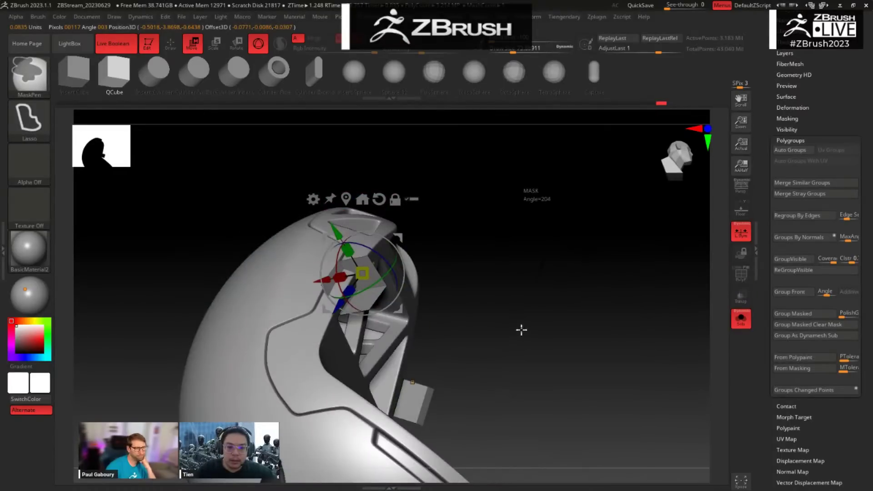
Step: Try to cut the cube's shape out of the rim with a DynaMesh remesh, and undo the cut
{"action": "left_click_drag", "start_coordinate": [522, 330], "coordinate": [551, 292], "text": "ctrl"}
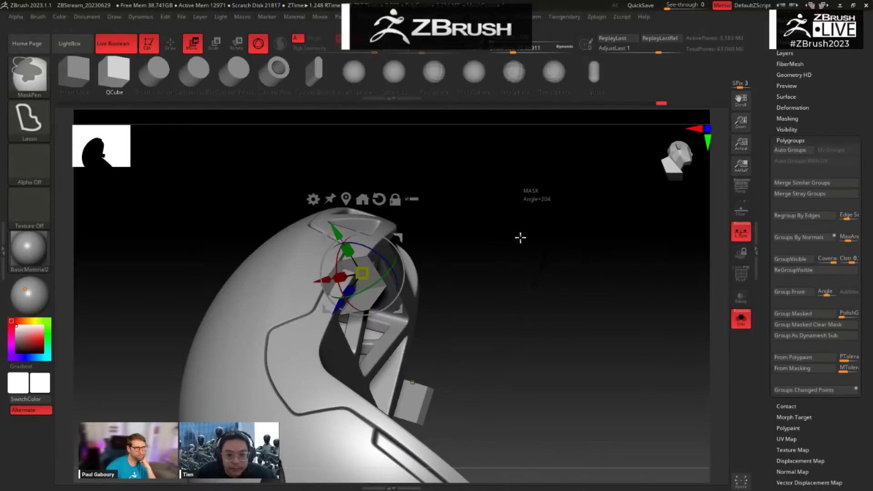
{"action": "left_click_drag", "start_coordinate": [505, 288], "coordinate": [520, 303]}
{"action": "key", "text": "q"}
{"action": "left_click_drag", "start_coordinate": [458, 276], "coordinate": [400, 273]}
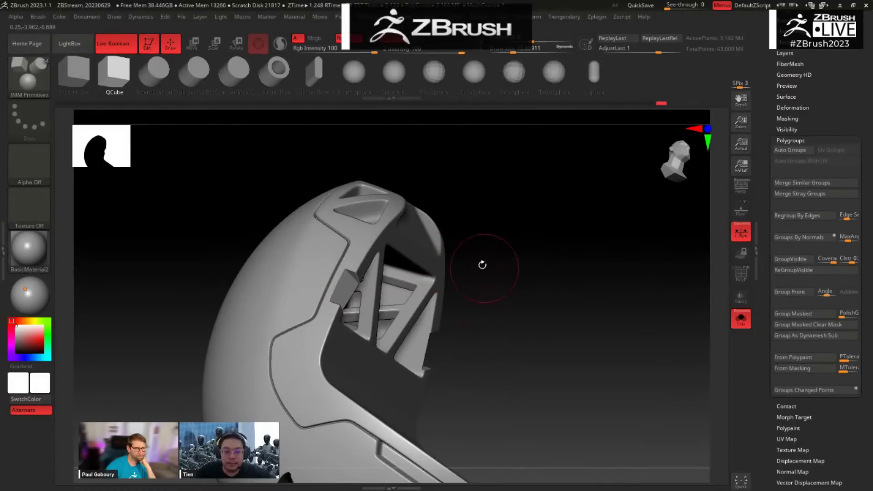
{"action": "key", "text": "ctrl+z"}
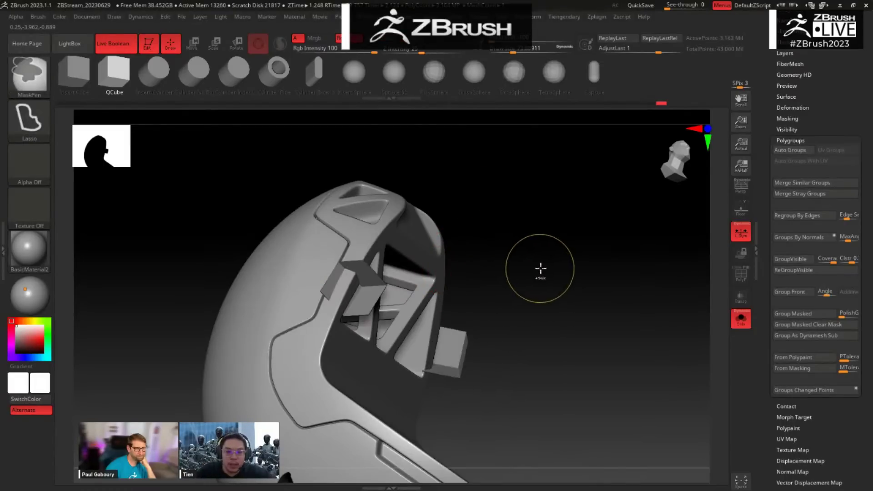
Step: Rotate the cube slightly to follow the slope of the helmet's rim and shift it outward from the edge
{"action": "key", "text": "w"}
{"action": "left_click_drag", "start_coordinate": [546, 259], "coordinate": [594, 314]}
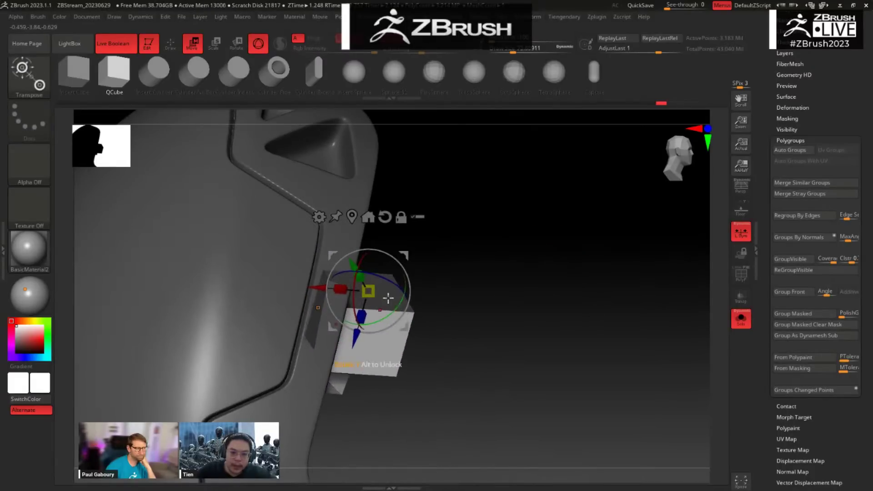
{"action": "left_click_drag", "start_coordinate": [355, 294], "coordinate": [356, 299]}
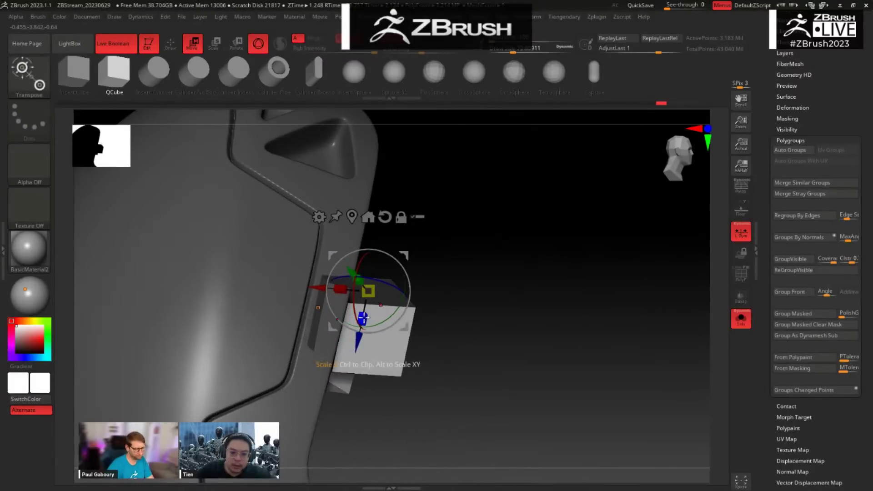
{"action": "left_click_drag", "start_coordinate": [728, 228], "coordinate": [463, 282]}
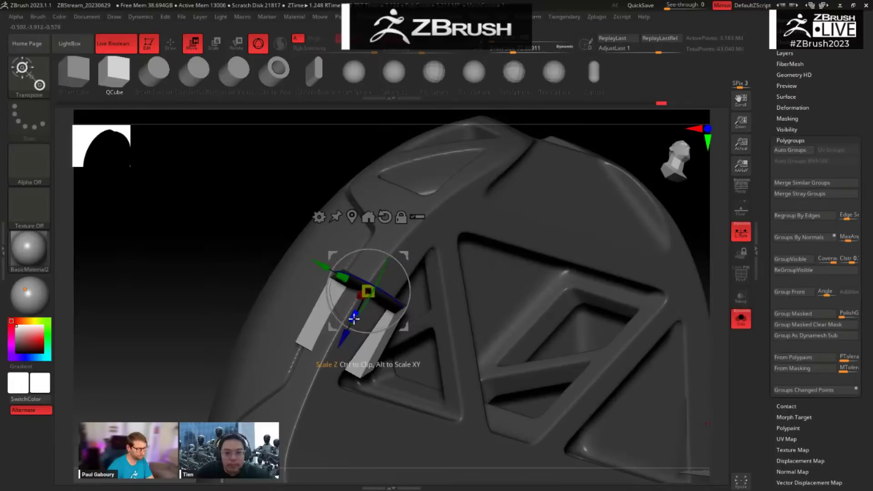
{"action": "left_click_drag", "start_coordinate": [259, 284], "coordinate": [392, 248]}
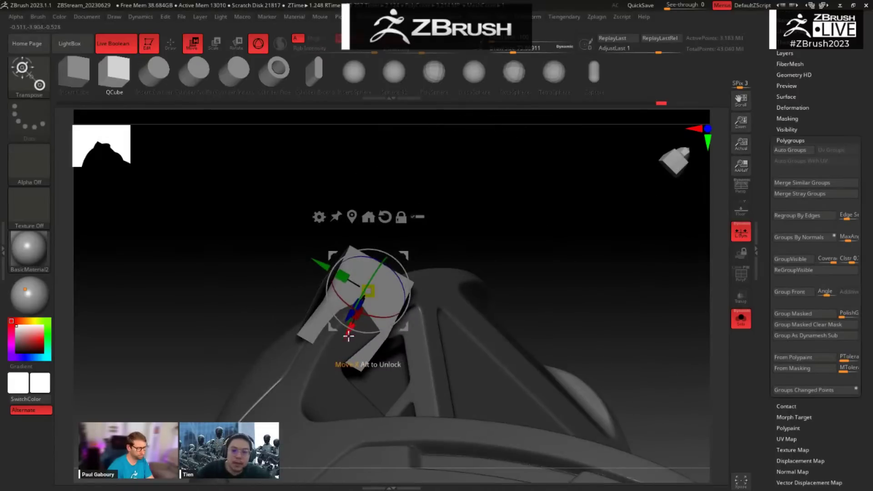
{"action": "left_click_drag", "start_coordinate": [347, 330], "coordinate": [348, 323]}
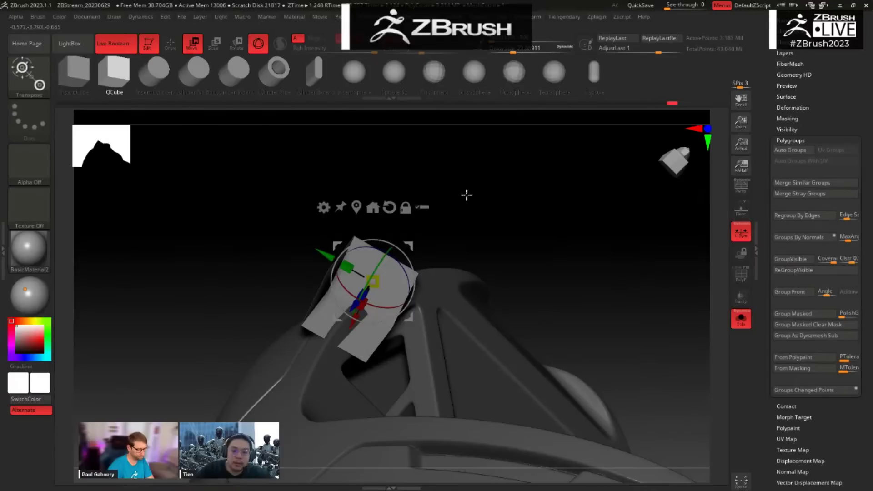
Step: Fine-tune the cube's tilt and height, and slide it along the rim so it lies flush over the edge
{"action": "left_click_drag", "start_coordinate": [466, 195], "coordinate": [487, 200]}
{"action": "left_click_drag", "start_coordinate": [369, 255], "coordinate": [366, 252]}
{"action": "left_click_drag", "start_coordinate": [418, 234], "coordinate": [396, 220]}
{"action": "left_click_drag", "start_coordinate": [344, 279], "coordinate": [270, 302]}
{"action": "left_click_drag", "start_coordinate": [350, 170], "coordinate": [359, 193]}
{"action": "left_click_drag", "start_coordinate": [359, 253], "coordinate": [357, 248]}
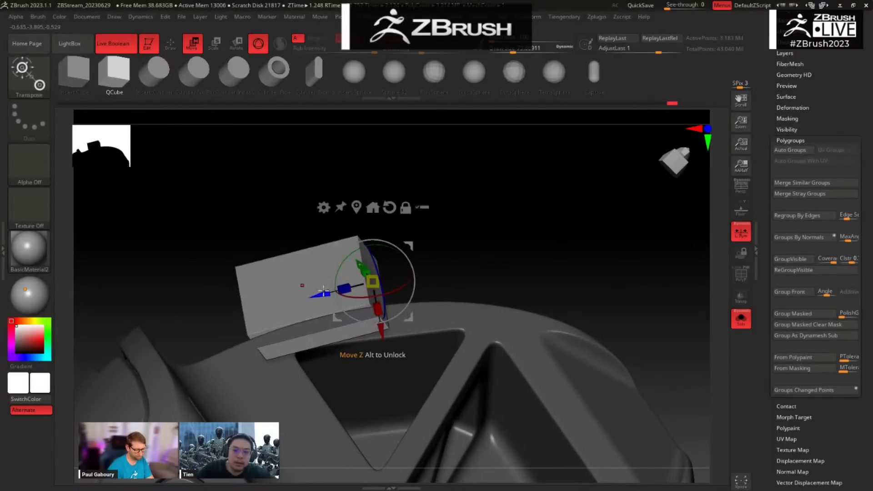
{"action": "left_click_drag", "start_coordinate": [322, 293], "coordinate": [333, 290]}
{"action": "mouse_move", "coordinate": [466, 198]}
{"action": "left_mouse_down"}
{"action": "mouse_move", "coordinate": [480, 200]}
{"action": "mouse_move", "coordinate": [454, 195]}
{"action": "left_mouse_up"}
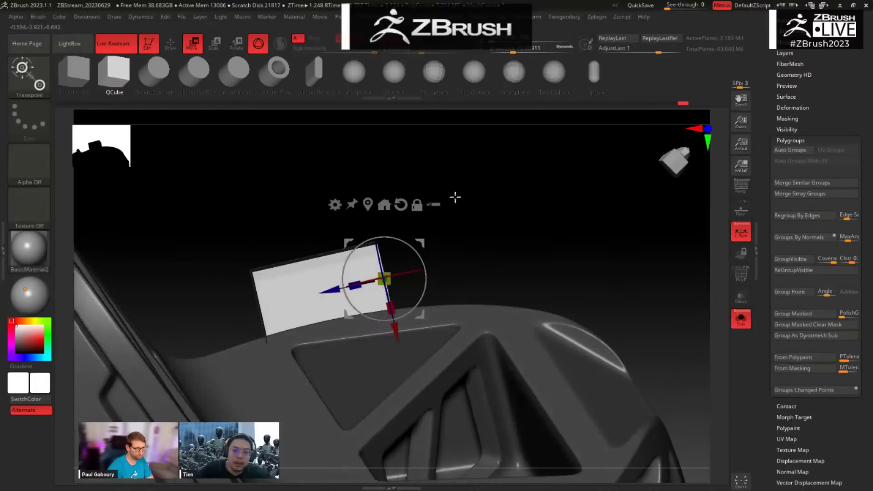
Step: Mask the cube's rim-side half, centre the gizmo on the unmasked part, and stretch that part lengthwise to taper the cube
{"action": "key", "text": "ctrl"}
{"action": "mouse_move", "coordinate": [366, 354]}
{"action": "left_mouse_down", "text": "ctrl"}
{"action": "mouse_move", "coordinate": [341, 380]}
{"action": "mouse_move", "coordinate": [437, 281]}
{"action": "left_mouse_up", "text": "ctrl"}
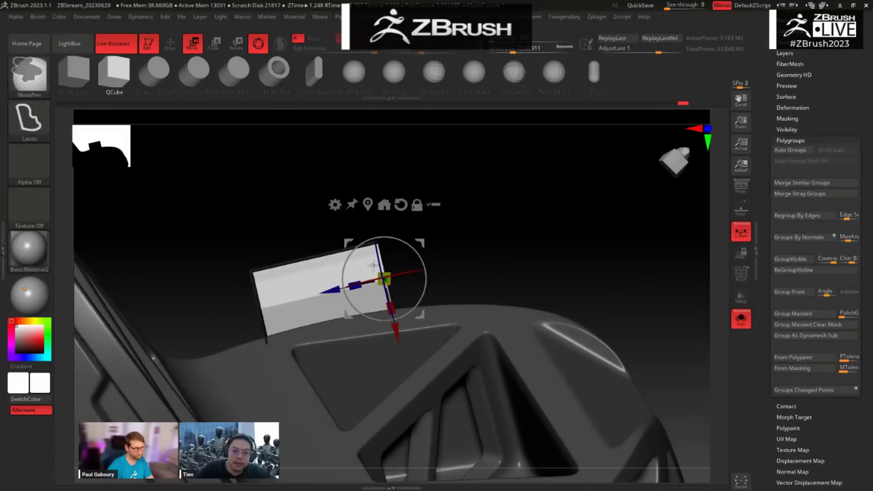
{"action": "left_click", "coordinate": [368, 204]}
{"action": "left_click_drag", "start_coordinate": [287, 283], "coordinate": [153, 309]}
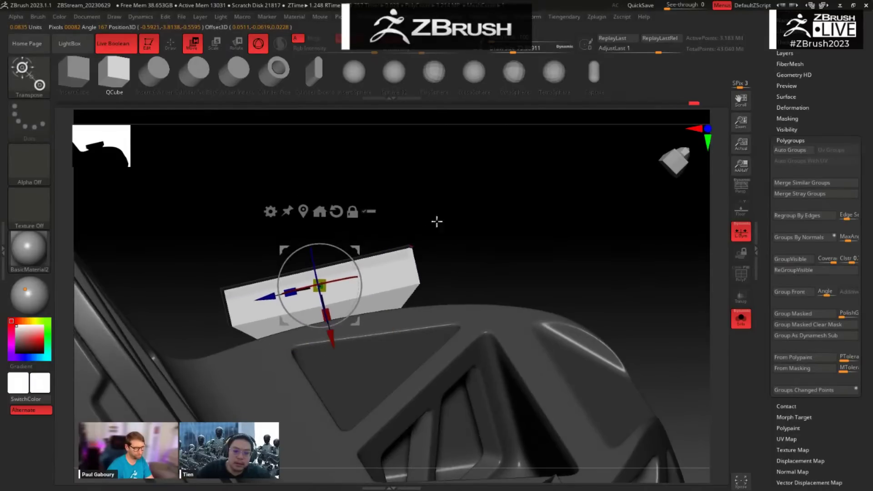
{"action": "left_click_drag", "start_coordinate": [436, 220], "coordinate": [523, 252]}
Step: Clear the mask and remesh with DynaMesh to cut the tapered notch into the helmet's rim
{"action": "left_click_drag", "start_coordinate": [499, 193], "coordinate": [551, 179], "text": "ctrl"}
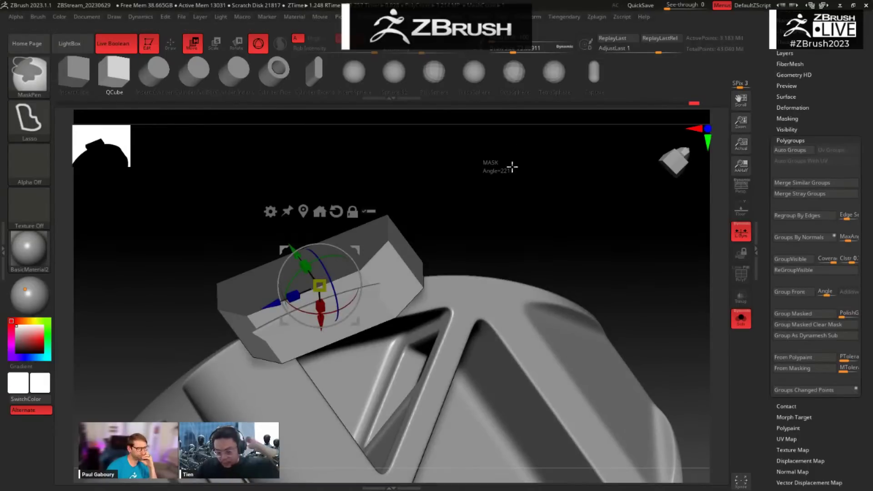
{"action": "mouse_move", "coordinate": [503, 185]}
{"action": "left_mouse_down"}
{"action": "mouse_move", "coordinate": [517, 283]}
{"action": "mouse_move", "coordinate": [536, 293]}
{"action": "mouse_move", "coordinate": [503, 298]}
{"action": "mouse_move", "coordinate": [445, 261]}
{"action": "left_mouse_up"}
{"action": "key", "text": "q"}
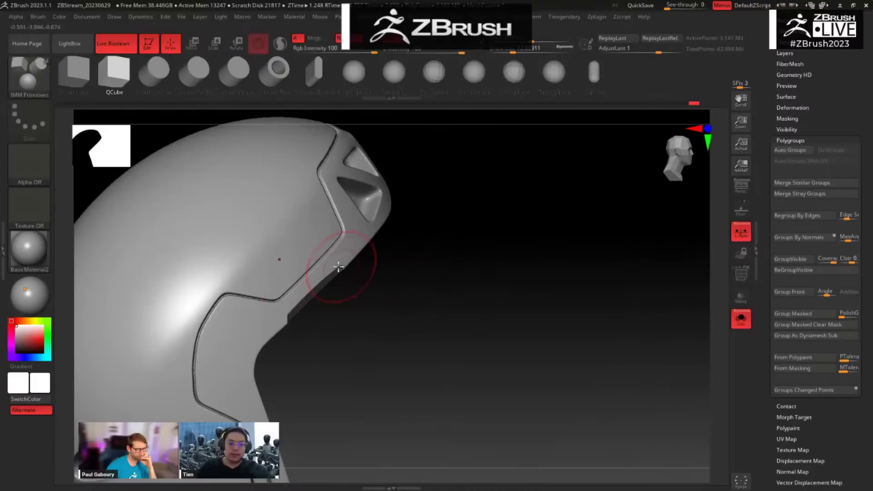
Step: Examine the rim notch, the jaw and the panel lines around the helmet from several angles
{"action": "left_click_drag", "start_coordinate": [345, 278], "coordinate": [470, 334]}
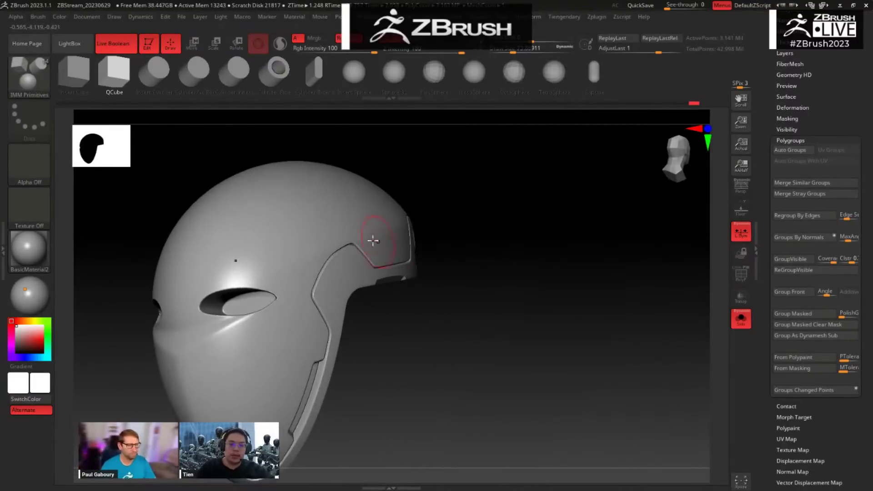
{"action": "left_click_drag", "start_coordinate": [508, 314], "coordinate": [361, 254]}
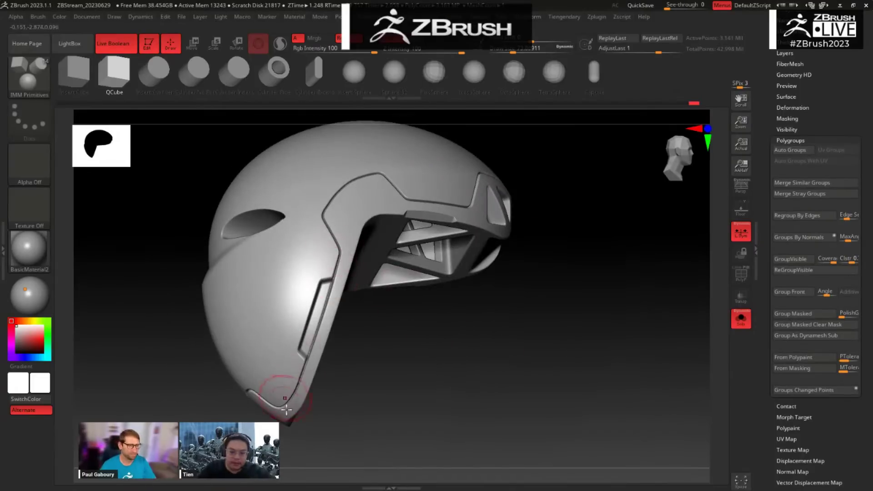
{"action": "left_click_drag", "start_coordinate": [282, 390], "coordinate": [293, 374]}
{"action": "left_click_drag", "start_coordinate": [343, 202], "coordinate": [322, 244]}
{"action": "left_click_drag", "start_coordinate": [433, 315], "coordinate": [373, 183]}
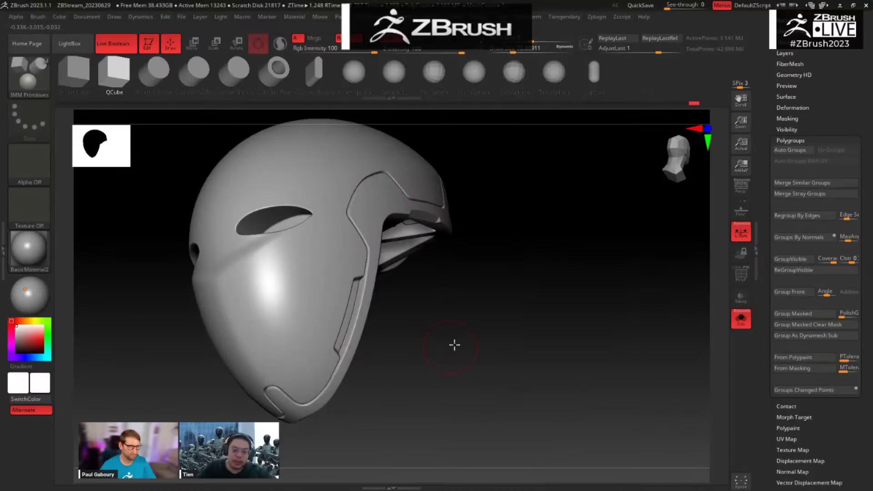
{"action": "left_click_drag", "start_coordinate": [454, 345], "coordinate": [386, 281]}
{"action": "mouse_move", "coordinate": [499, 306]}
{"action": "left_mouse_down"}
{"action": "mouse_move", "coordinate": [463, 313]}
{"action": "mouse_move", "coordinate": [468, 361]}
{"action": "mouse_move", "coordinate": [426, 310]}
{"action": "left_mouse_up"}
Step: Switch the mask brush to the FreeHand stroke, resize it, and paint a thin mask outline of a curved patch inside the temple panel
{"action": "key", "text": "space"}
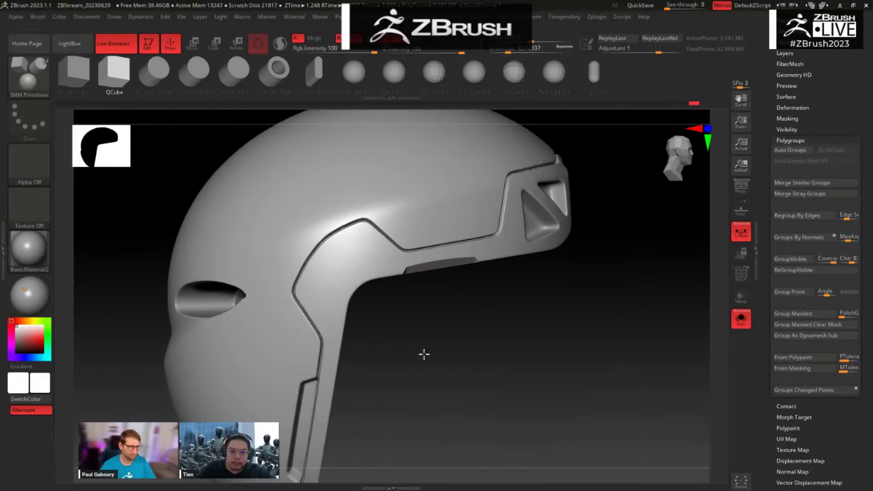
{"action": "left_click_drag", "start_coordinate": [424, 354], "coordinate": [448, 386], "text": "alt"}
{"action": "left_click", "coordinate": [29, 120], "text": "ctrl"}
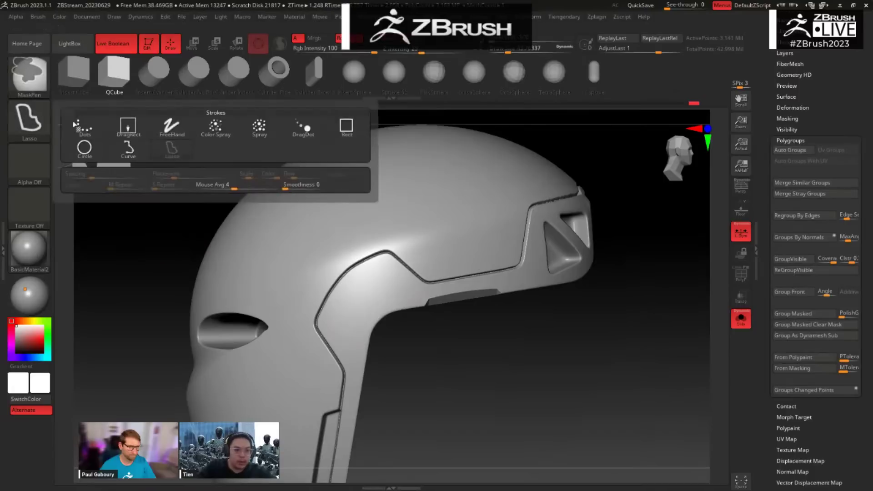
{"action": "left_click", "coordinate": [174, 128], "text": "ctrl"}
{"action": "key", "text": "space"}
{"action": "left_click_drag", "start_coordinate": [484, 326], "coordinate": [470, 323]}
{"action": "left_click_drag", "start_coordinate": [461, 362], "coordinate": [468, 326]}
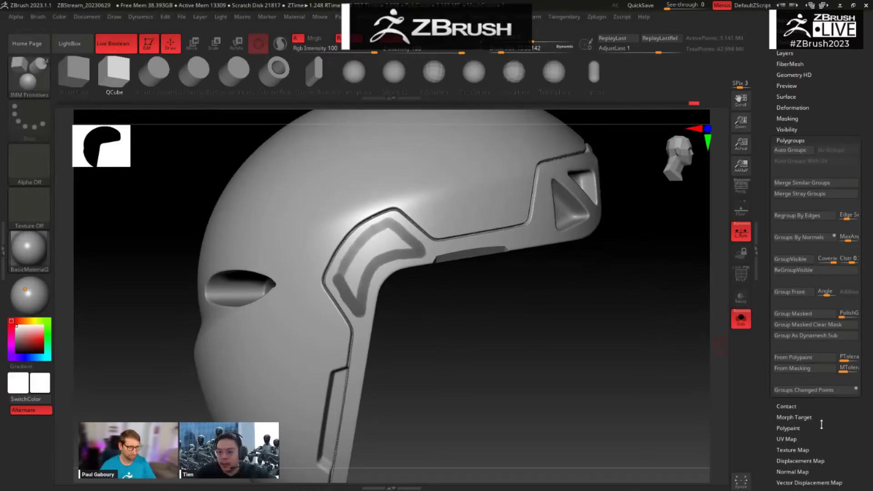
Step: Fill the painted outline on the temple panel into a solid mask using Mask Region's Auto Region
{"action": "scroll", "coordinate": [821, 424], "scroll_direction": "down", "scroll_amount": 1}
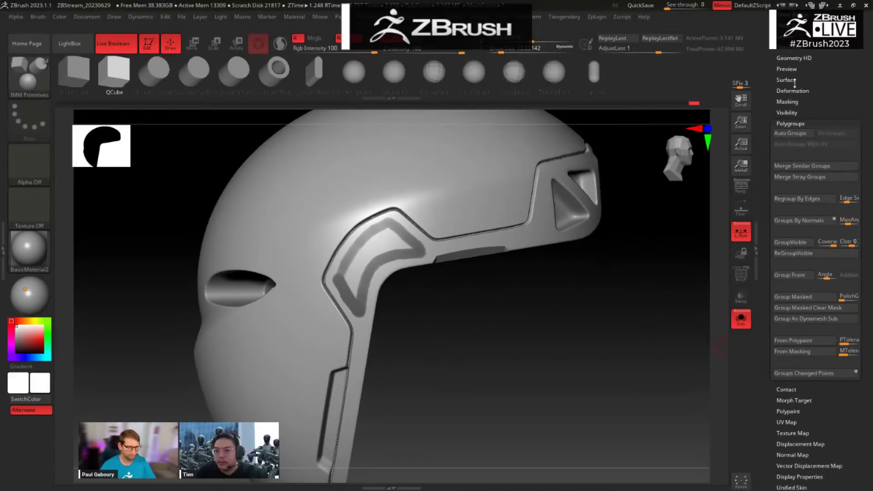
{"action": "left_click", "coordinate": [791, 101]}
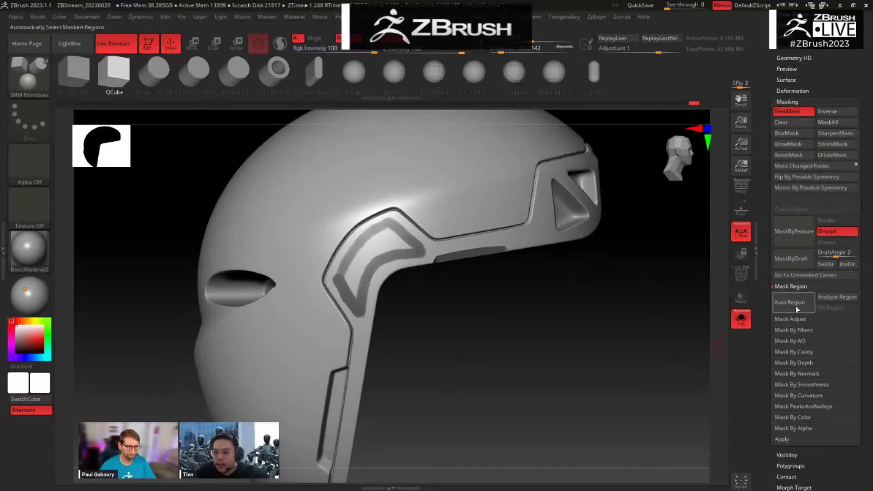
{"action": "left_click_drag", "start_coordinate": [564, 347], "coordinate": [378, 271]}
{"action": "key", "text": "ctrl"}
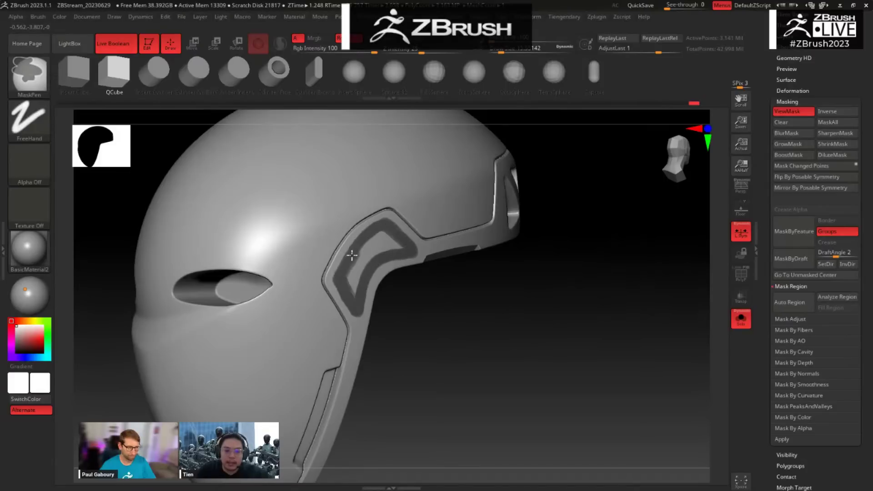
{"action": "left_click", "coordinate": [784, 302]}
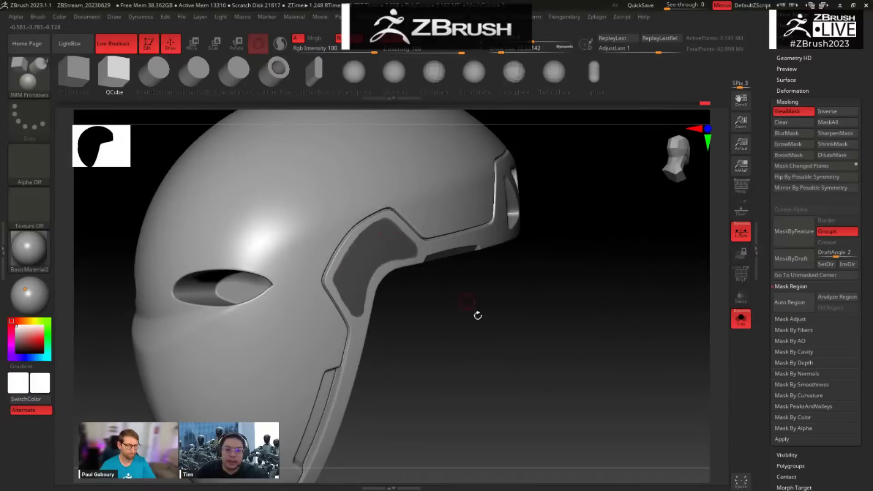
{"action": "mouse_move", "coordinate": [478, 315]}
{"action": "left_mouse_down"}
{"action": "mouse_move", "coordinate": [458, 311]}
{"action": "mouse_move", "coordinate": [443, 287]}
{"action": "mouse_move", "coordinate": [483, 314]}
{"action": "mouse_move", "coordinate": [473, 305]}
{"action": "left_mouse_up"}
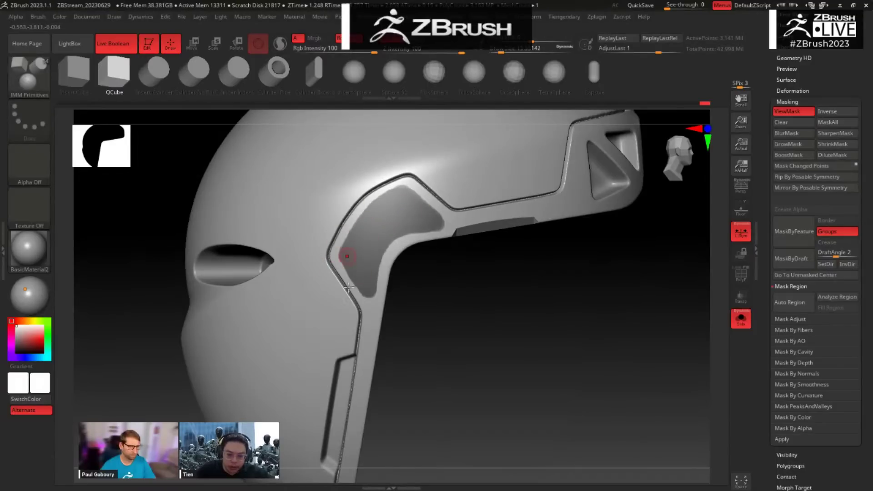
{"action": "left_click_drag", "start_coordinate": [500, 305], "coordinate": [482, 292]}
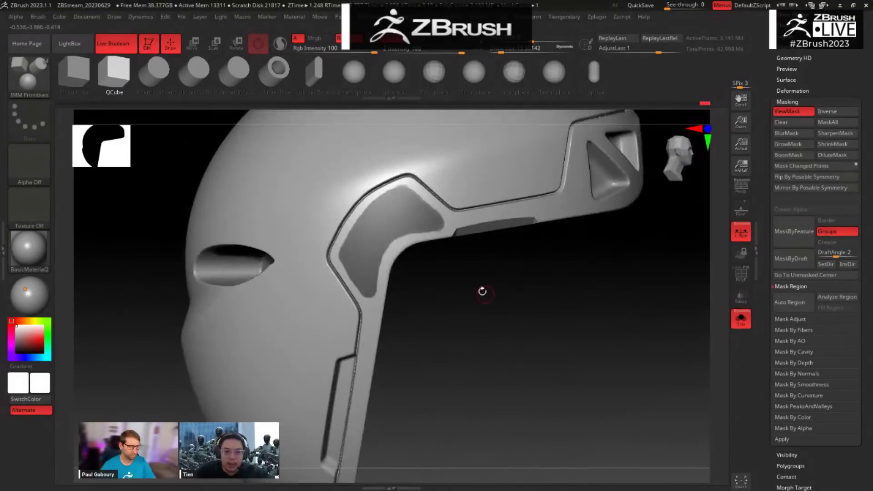
Step: Switch the mask brush to the Rect stroke and unmask a narrow straight strip through the upper part of the temple patch
{"action": "left_click_drag", "start_coordinate": [541, 300], "coordinate": [334, 72], "text": "shift"}
{"action": "key", "text": "ctrl"}
{"action": "left_click", "coordinate": [38, 123]}
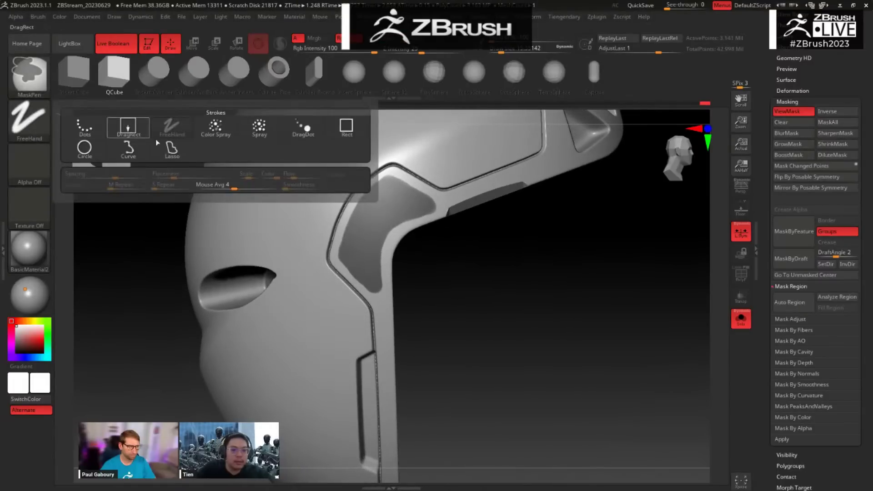
{"action": "left_click", "coordinate": [346, 128]}
{"action": "left_click_drag", "start_coordinate": [411, 233], "coordinate": [401, 208], "text": "ctrl"}
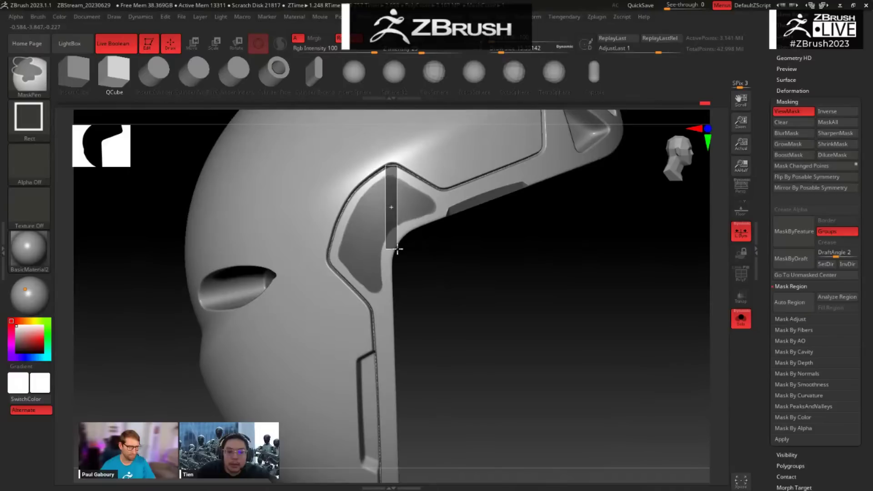
{"action": "left_click_drag", "start_coordinate": [398, 250], "coordinate": [398, 249], "text": "ctrl"}
{"action": "key", "text": "ctrl+z"}
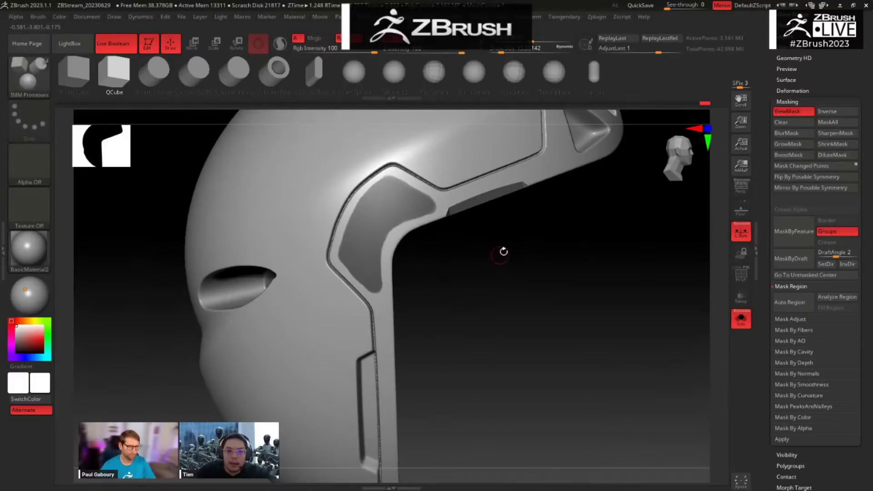
{"action": "left_click_drag", "start_coordinate": [520, 249], "coordinate": [522, 244], "text": "shift"}
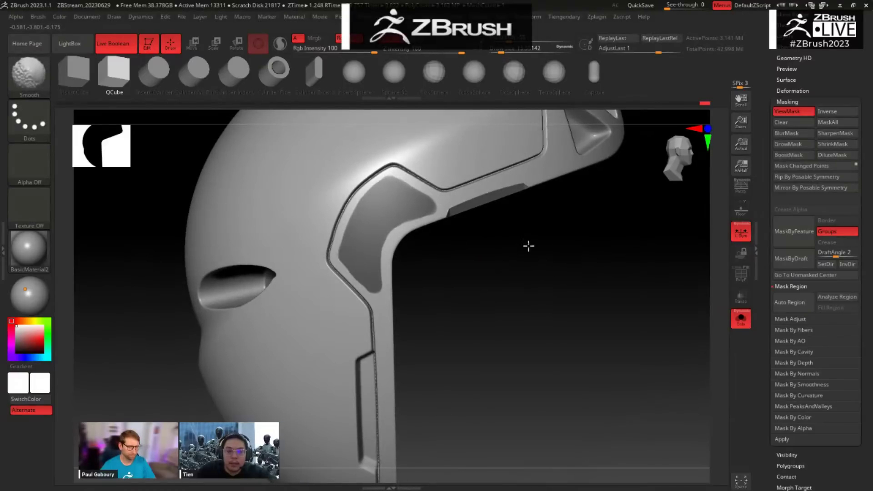
{"action": "mouse_move", "coordinate": [415, 275]}
{"action": "left_mouse_down", "text": "ctrl"}
{"action": "mouse_move", "coordinate": [441, 338]}
{"action": "mouse_move", "coordinate": [414, 236]}
{"action": "mouse_move", "coordinate": [395, 264]}
{"action": "left_mouse_up", "text": "ctrl"}
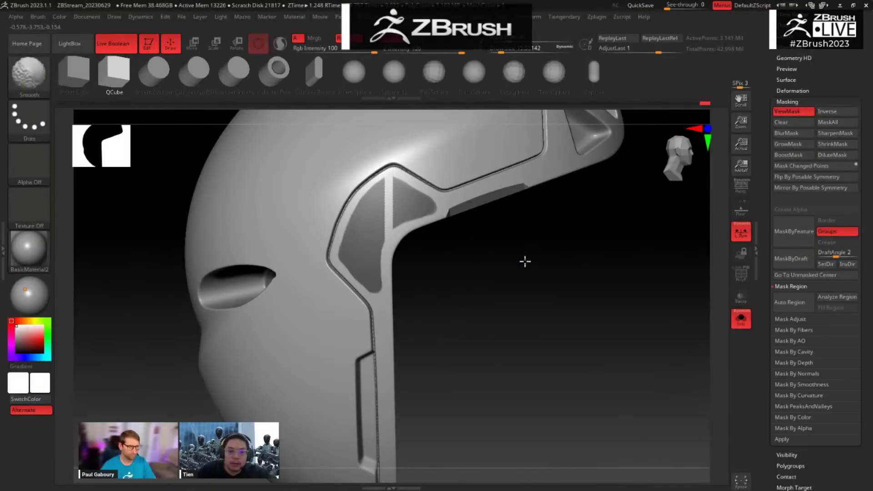
Step: Unmask a second straight strip across the lower part of the temple patch, dividing its mask into three sections
{"action": "left_click_drag", "start_coordinate": [524, 259], "coordinate": [441, 234], "text": "shift"}
{"action": "mouse_move", "coordinate": [421, 292]}
{"action": "left_mouse_down", "text": "ctrl"}
{"action": "mouse_move", "coordinate": [511, 312]}
{"action": "mouse_move", "coordinate": [399, 263]}
{"action": "mouse_move", "coordinate": [477, 253]}
{"action": "mouse_move", "coordinate": [522, 306]}
{"action": "mouse_move", "coordinate": [517, 316]}
{"action": "mouse_move", "coordinate": [530, 294]}
{"action": "mouse_move", "coordinate": [672, 388]}
{"action": "left_mouse_up", "text": "ctrl"}
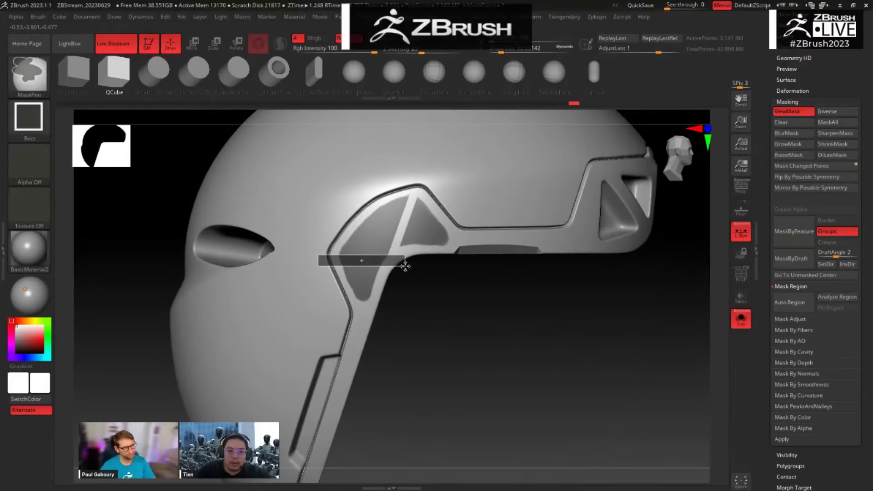
{"action": "left_click_drag", "start_coordinate": [405, 266], "coordinate": [429, 257], "text": "ctrl+alt"}
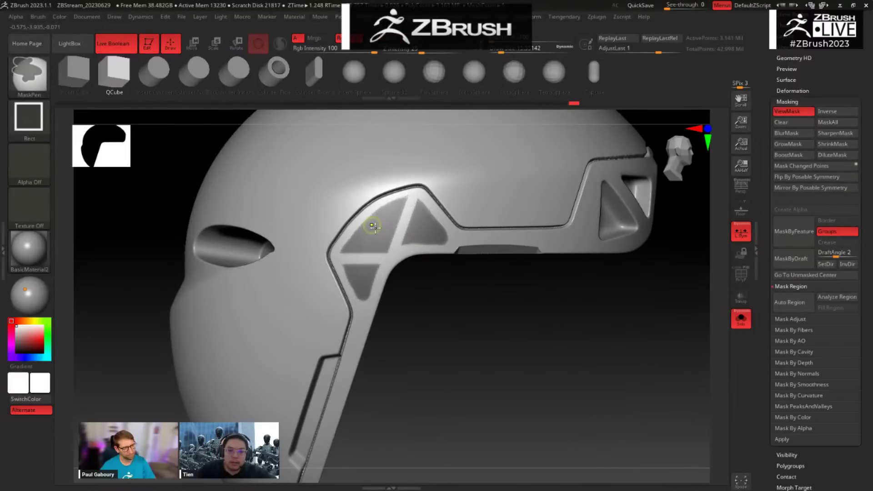
{"action": "left_click", "coordinate": [426, 301], "text": "ctrl"}
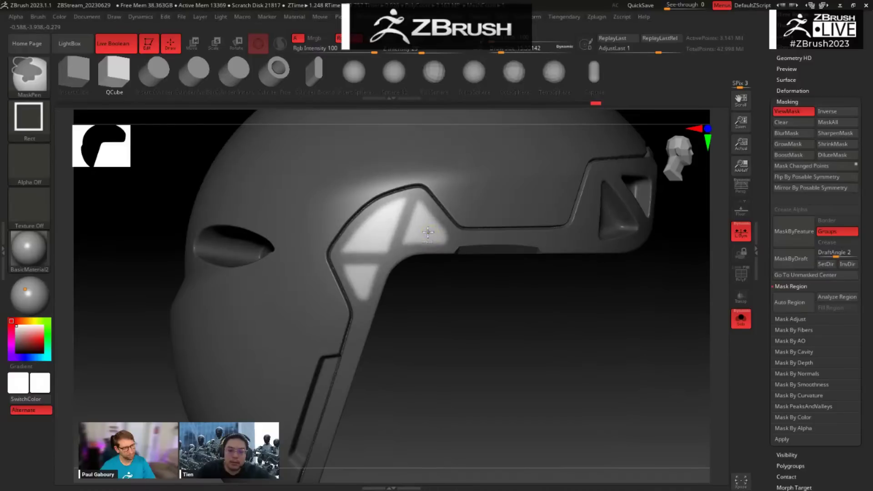
{"action": "mouse_move", "coordinate": [442, 313]}
{"action": "left_mouse_down"}
{"action": "mouse_move", "coordinate": [468, 297]}
{"action": "mouse_move", "coordinate": [515, 336]}
{"action": "mouse_move", "coordinate": [442, 324]}
{"action": "mouse_move", "coordinate": [454, 321]}
{"action": "mouse_move", "coordinate": [438, 284]}
{"action": "left_mouse_up"}
{"action": "left_click", "coordinate": [457, 320], "text": "ctrl"}
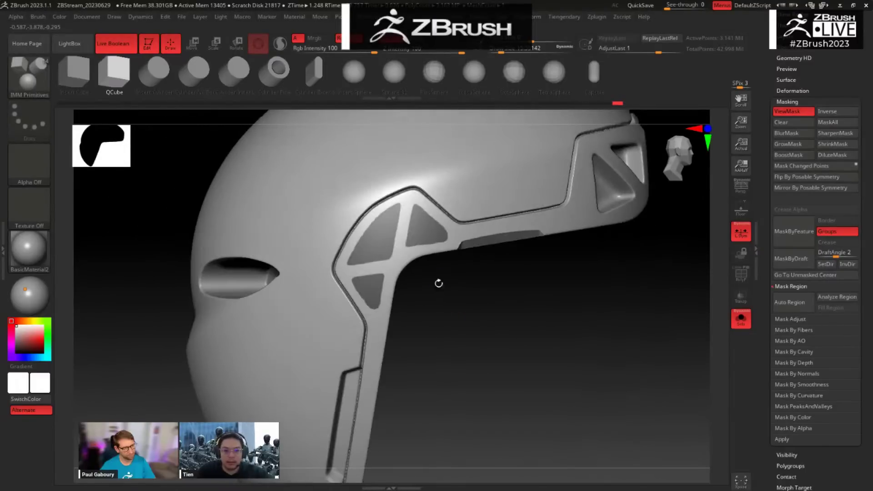
Step: Switch the mask brush to the Lasso stroke as another way of cutting strips through the temple mask
{"action": "key", "text": "ctrl"}
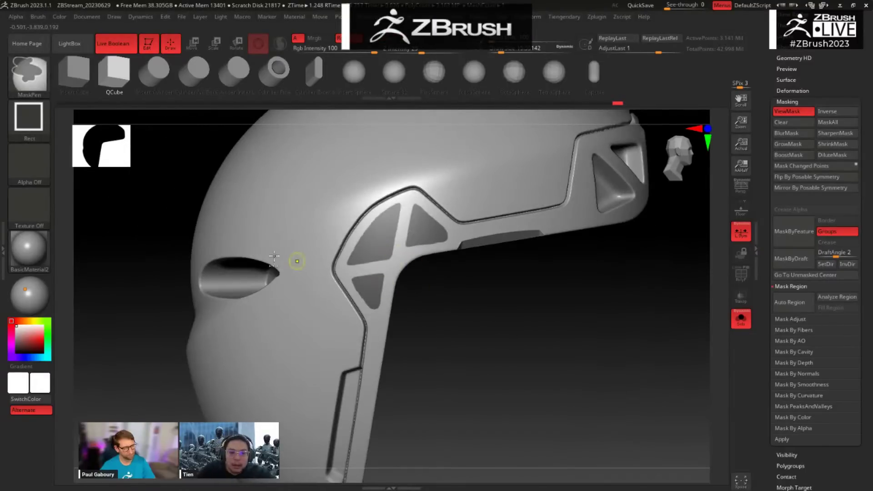
{"action": "left_click", "coordinate": [29, 118]}
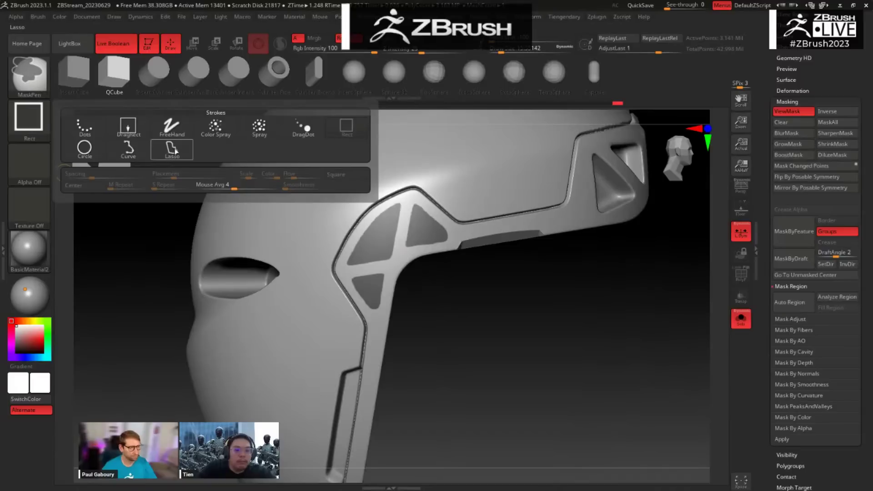
{"action": "left_click", "coordinate": [172, 154]}
{"action": "mouse_move", "coordinate": [325, 324]}
{"action": "left_mouse_down", "text": "ctrl"}
{"action": "mouse_move", "coordinate": [421, 377]}
{"action": "mouse_move", "coordinate": [418, 366]}
{"action": "left_mouse_up", "text": "ctrl"}
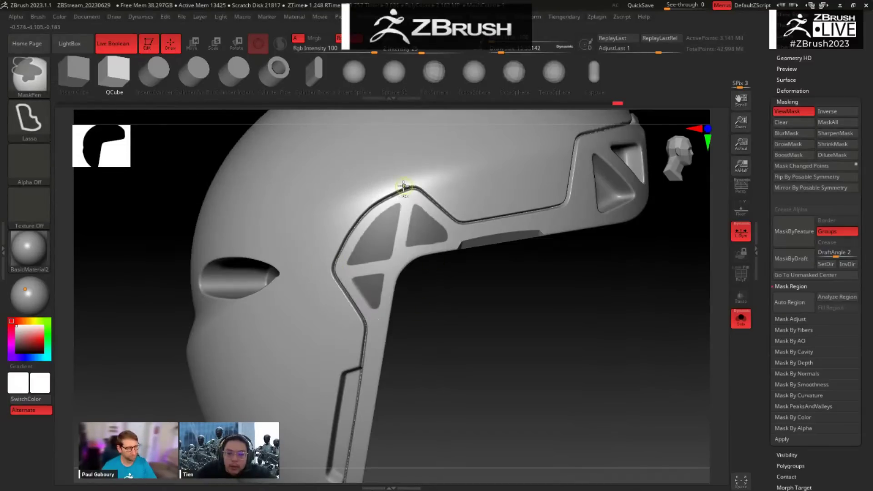
{"action": "left_click_drag", "start_coordinate": [418, 183], "coordinate": [493, 275], "text": "ctrl"}
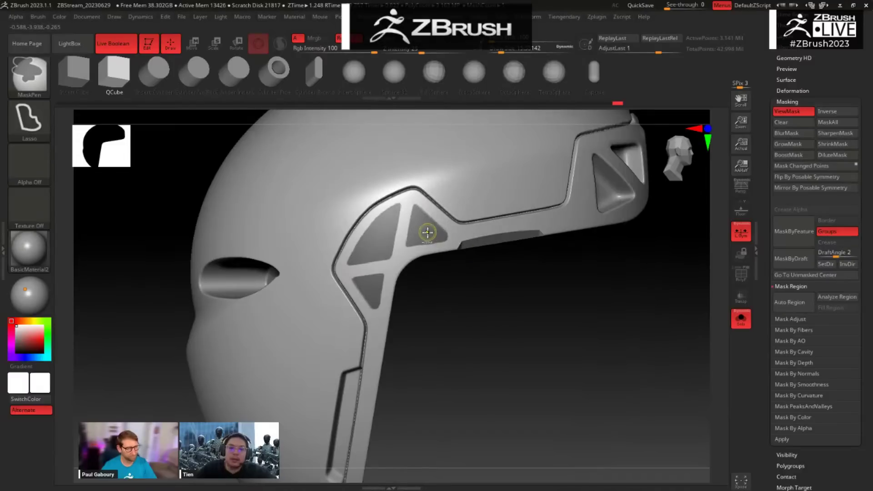
{"action": "left_click_drag", "start_coordinate": [444, 316], "coordinate": [406, 257]}
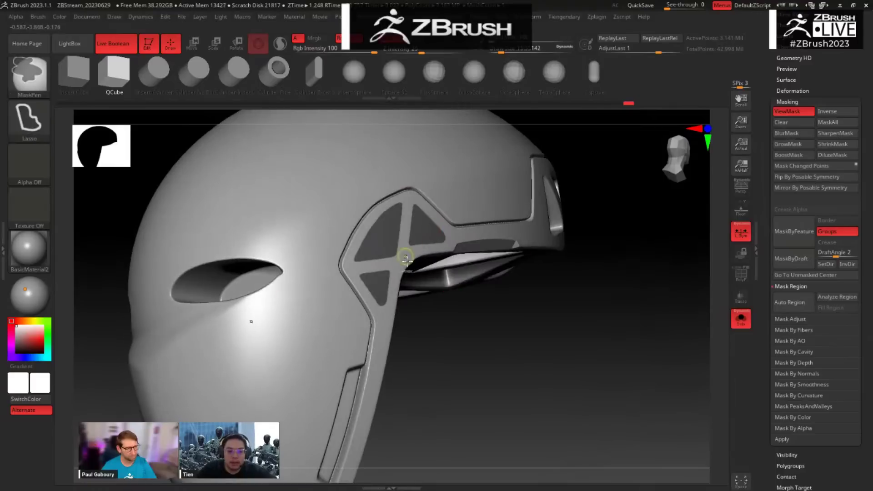
Step: Display the polygroups, isolate the three temple patches and mask everything on the helmet except them
{"action": "key", "text": "shift+f"}
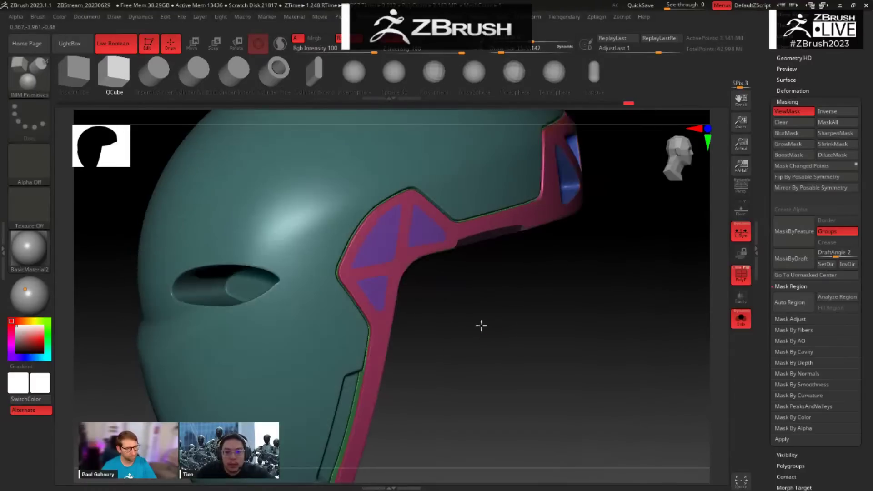
{"action": "left_click", "coordinate": [420, 229], "text": "ctrl+shift"}
{"action": "left_click", "coordinate": [487, 305], "text": "ctrl"}
{"action": "left_click", "coordinate": [499, 313], "text": "ctrl+shift"}
{"action": "left_click", "coordinate": [496, 314], "text": "ctrl"}
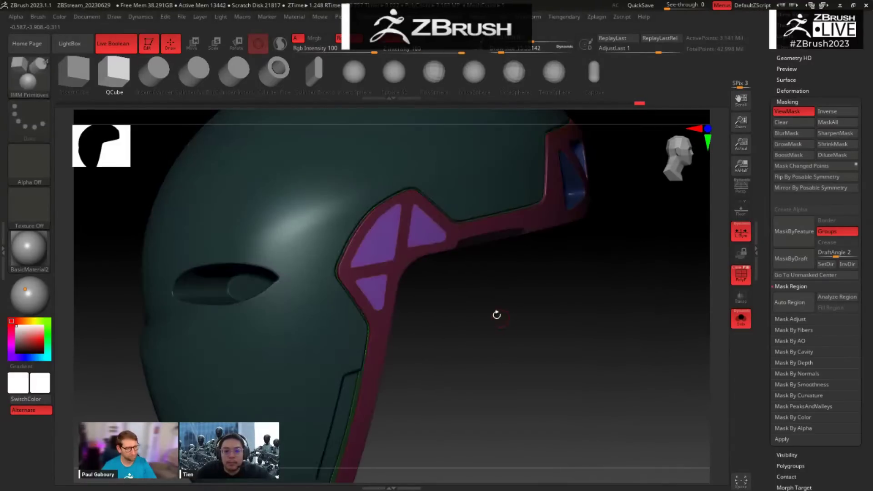
Step: Centre the gizmo on the unmasked temple patches, push them inward into the helmet along Z, and clear the mask
{"action": "key", "text": "w"}
{"action": "left_click_drag", "start_coordinate": [481, 320], "coordinate": [519, 314]}
{"action": "left_click", "coordinate": [425, 270], "text": "alt"}
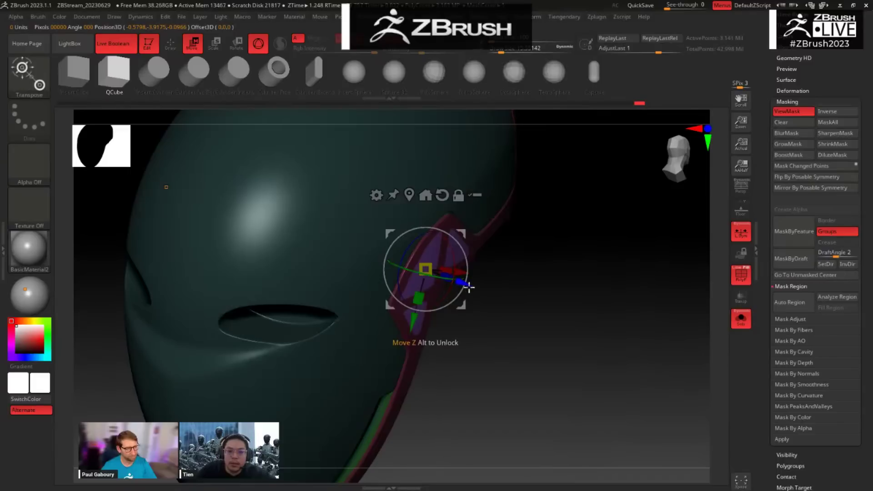
{"action": "left_click_drag", "start_coordinate": [467, 285], "coordinate": [457, 281]}
{"action": "key", "text": "q"}
{"action": "mouse_move", "coordinate": [501, 315]}
{"action": "left_mouse_down", "text": "ctrl"}
{"action": "mouse_move", "coordinate": [410, 238]}
{"action": "mouse_move", "coordinate": [318, 296]}
{"action": "mouse_move", "coordinate": [325, 269]}
{"action": "mouse_move", "coordinate": [316, 296]}
{"action": "mouse_move", "coordinate": [326, 286]}
{"action": "mouse_move", "coordinate": [301, 305]}
{"action": "mouse_move", "coordinate": [291, 341]}
{"action": "mouse_move", "coordinate": [324, 309]}
{"action": "left_mouse_up", "text": "ctrl"}
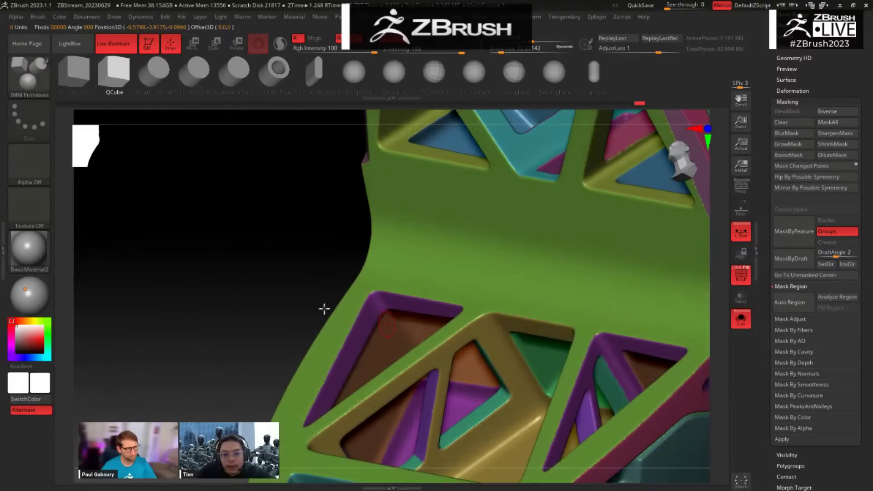
Step: Examine the triangular cutouts elsewhere on the model and the polygroups forming the temple recesses' floors and side walls
{"action": "left_click", "coordinate": [267, 284], "text": "ctrl"}
{"action": "left_click_drag", "start_coordinate": [267, 285], "coordinate": [372, 252]}
{"action": "key", "text": "w"}
{"action": "mouse_move", "coordinate": [335, 278]}
{"action": "left_mouse_down"}
{"action": "mouse_move", "coordinate": [228, 328]}
{"action": "mouse_move", "coordinate": [226, 310]}
{"action": "mouse_move", "coordinate": [222, 376]}
{"action": "mouse_move", "coordinate": [279, 399]}
{"action": "mouse_move", "coordinate": [627, 252]}
{"action": "mouse_move", "coordinate": [588, 269]}
{"action": "mouse_move", "coordinate": [532, 209]}
{"action": "left_mouse_up"}
{"action": "key", "text": "q"}
{"action": "left_click", "coordinate": [484, 220], "text": "ctrl+shift"}
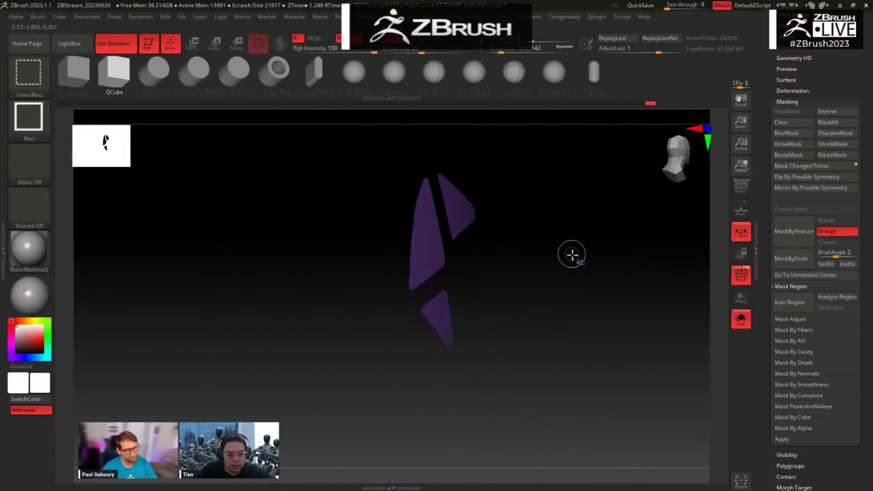
{"action": "mouse_move", "coordinate": [582, 270]}
{"action": "left_mouse_down"}
{"action": "mouse_move", "coordinate": [574, 263]}
{"action": "mouse_move", "coordinate": [565, 271]}
{"action": "mouse_move", "coordinate": [557, 242]}
{"action": "left_mouse_up"}
{"action": "left_click", "coordinate": [464, 205], "text": "ctrl+shift"}
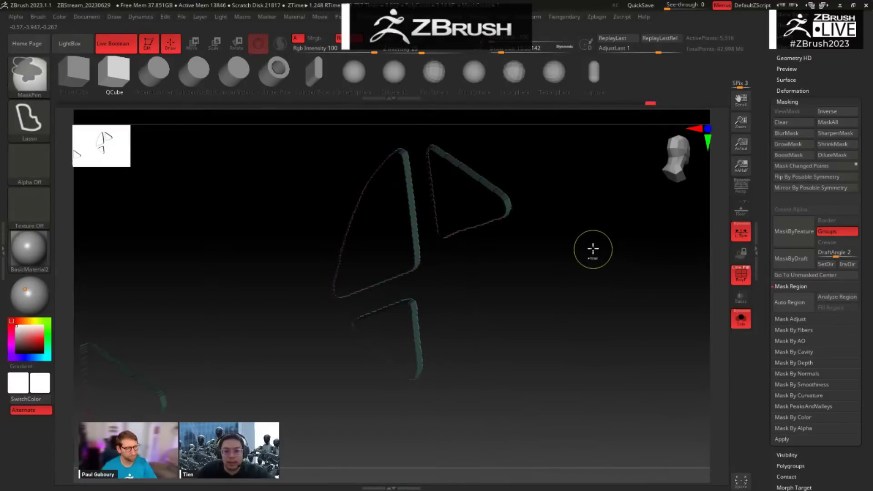
Step: Remesh the full helmet with DynaMesh, isolate the temple recesses' side walls and mask everything except them
{"action": "left_click", "coordinate": [610, 239], "text": "ctrl+shift"}
{"action": "key", "text": "space"}
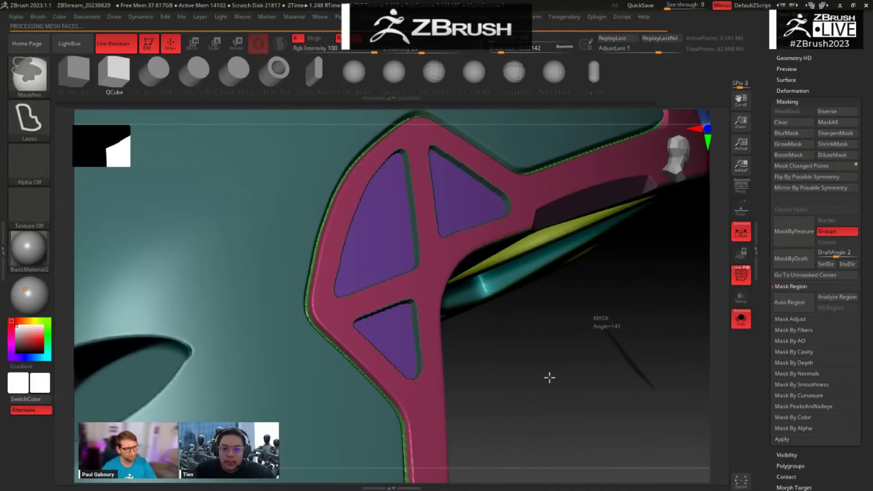
{"action": "left_click", "coordinate": [517, 210], "text": "ctrl+shift"}
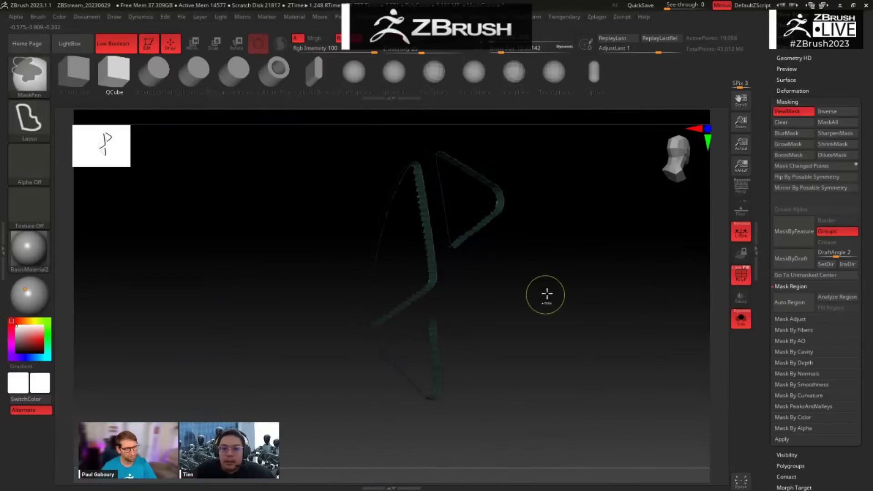
{"action": "left_click", "coordinate": [565, 316], "text": "ctrl+shift"}
{"action": "left_click", "coordinate": [566, 315], "text": "ctrl"}
Step: Smooth the temple recesses' side walls with Polish By Groups at about 34, hide the polygroup colours and clear the mask
{"action": "key", "text": "space"}
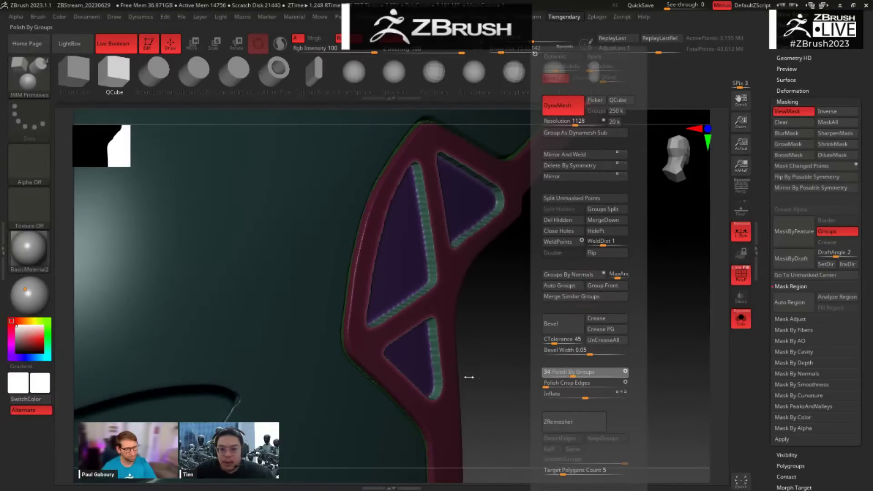
{"action": "left_click_drag", "start_coordinate": [557, 292], "coordinate": [531, 271], "text": "alt"}
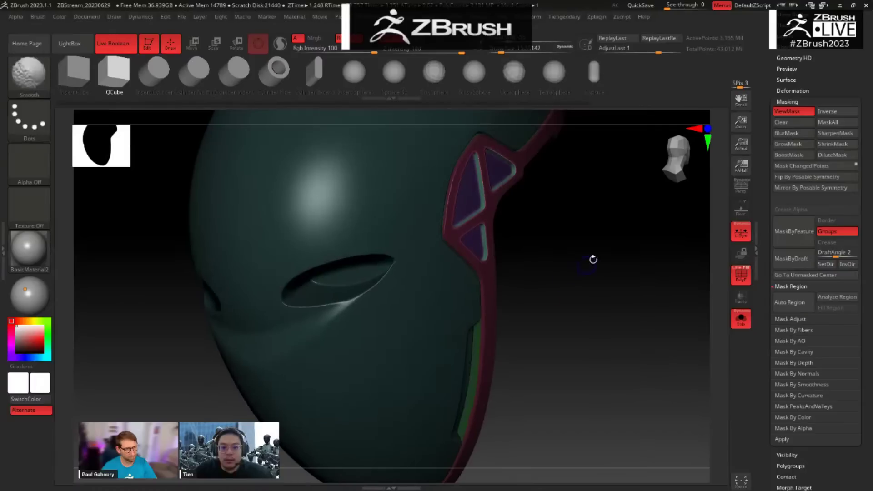
{"action": "key", "text": "shift+f"}
{"action": "key", "text": "ctrl"}
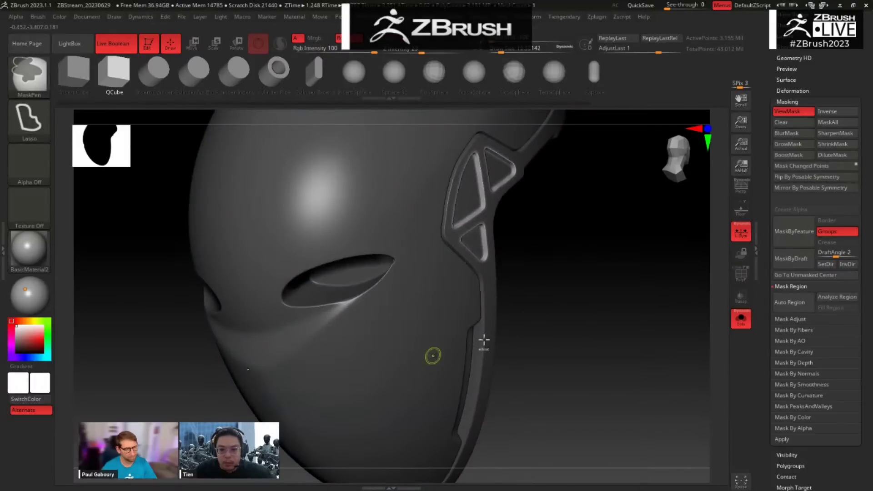
{"action": "key", "text": "space"}
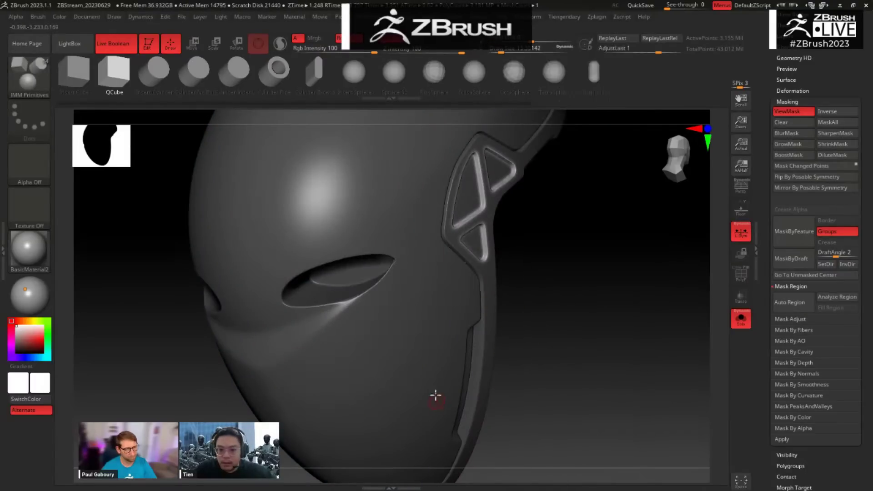
{"action": "left_click_drag", "start_coordinate": [582, 301], "coordinate": [604, 282], "text": "ctrl"}
Step: Mask the lower face and cheek below the eye as an angular panel using the Lasso mask stroke
{"action": "left_click_drag", "start_coordinate": [594, 246], "coordinate": [545, 300], "text": "shift"}
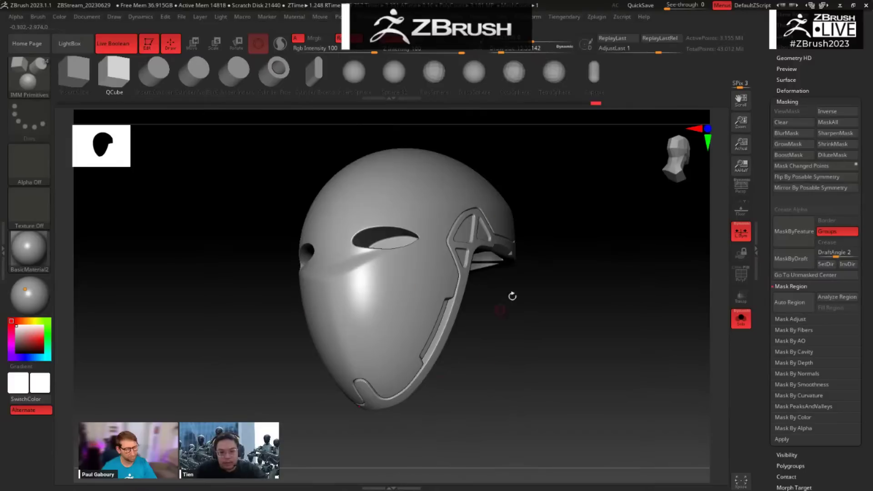
{"action": "left_click_drag", "start_coordinate": [542, 340], "coordinate": [528, 296]}
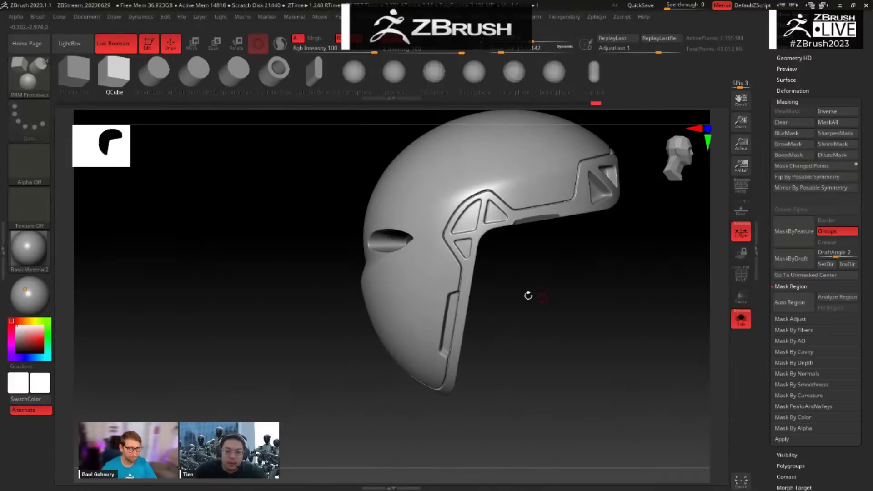
{"action": "left_click", "coordinate": [29, 120], "text": "ctrl"}
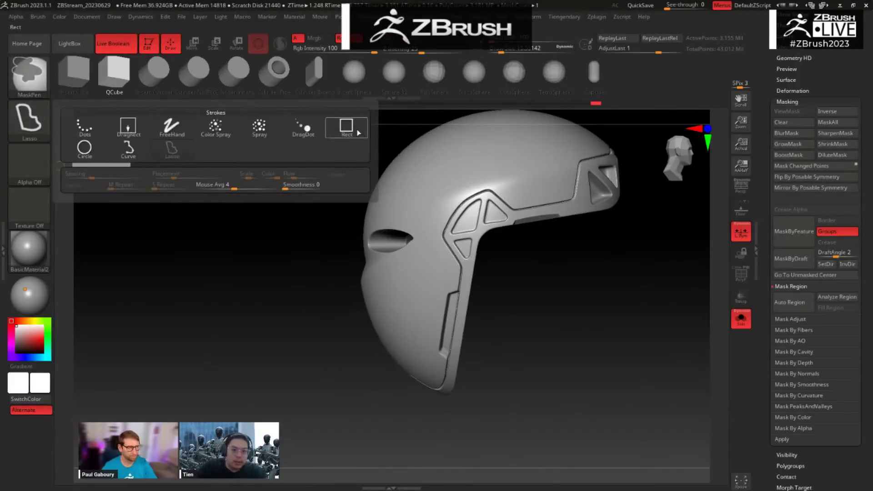
{"action": "mouse_move", "coordinate": [337, 315]}
{"action": "left_mouse_down", "text": "ctrl"}
{"action": "mouse_move", "coordinate": [442, 280]}
{"action": "mouse_move", "coordinate": [433, 257]}
{"action": "mouse_move", "coordinate": [415, 259]}
{"action": "mouse_move", "coordinate": [391, 410]}
{"action": "mouse_move", "coordinate": [415, 421]}
{"action": "left_mouse_up", "text": "ctrl"}
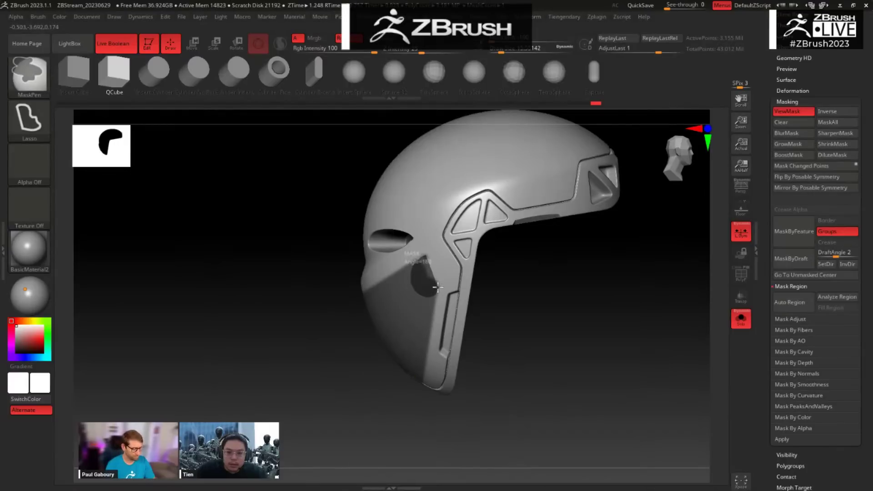
{"action": "left_click_drag", "start_coordinate": [437, 287], "coordinate": [438, 288], "text": "ctrl"}
{"action": "mouse_move", "coordinate": [418, 251]}
{"action": "left_mouse_down", "text": "ctrl"}
{"action": "mouse_move", "coordinate": [489, 261]}
{"action": "mouse_move", "coordinate": [490, 343]}
{"action": "mouse_move", "coordinate": [530, 326]}
{"action": "mouse_move", "coordinate": [518, 322]}
{"action": "left_mouse_up", "text": "ctrl"}
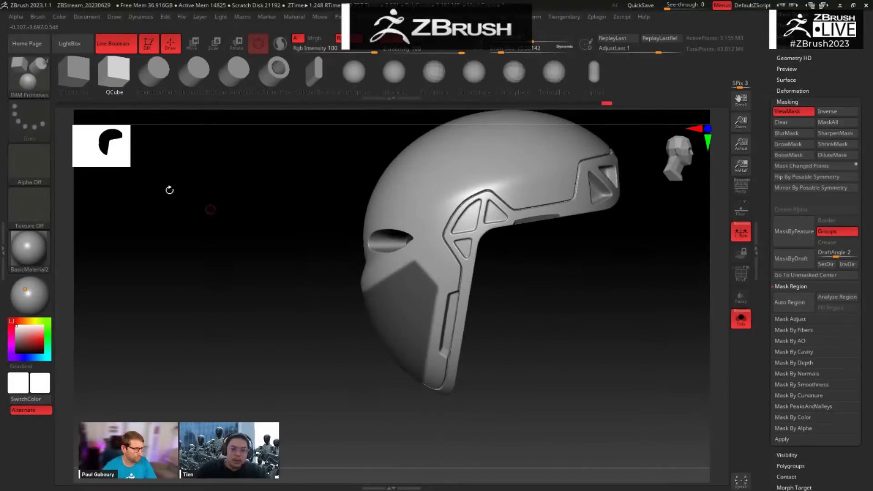
Step: Set the mask stroke to Rect with a gradient alpha and apply it over the face mask
{"action": "left_click", "coordinate": [48, 119], "text": "ctrl"}
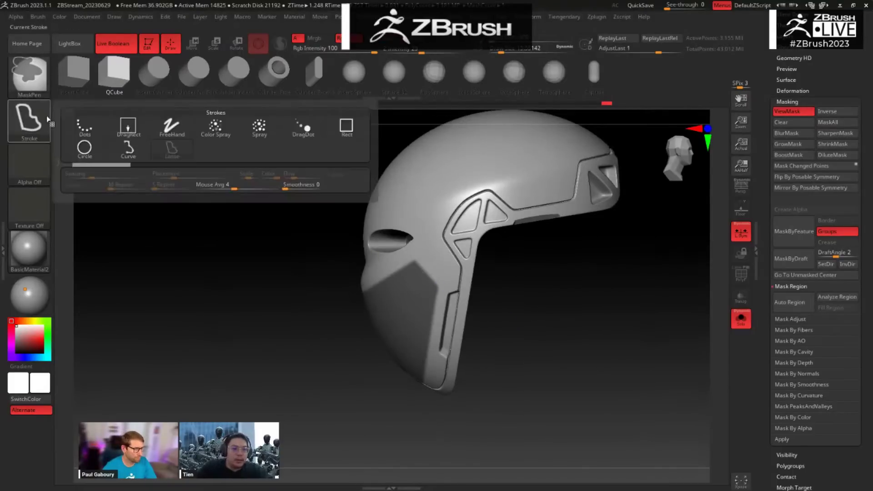
{"action": "left_click", "coordinate": [346, 130], "text": "ctrl"}
{"action": "left_click", "coordinate": [36, 167], "text": "ctrl"}
{"action": "left_click", "coordinate": [223, 257], "text": "ctrl"}
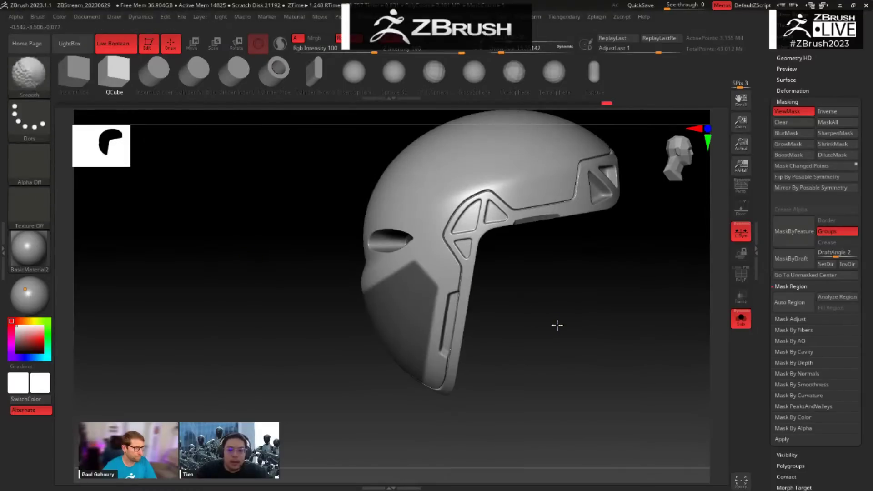
{"action": "left_click_drag", "start_coordinate": [557, 325], "coordinate": [746, 395]}
{"action": "left_click_drag", "start_coordinate": [318, 198], "coordinate": [462, 364], "text": "ctrl"}
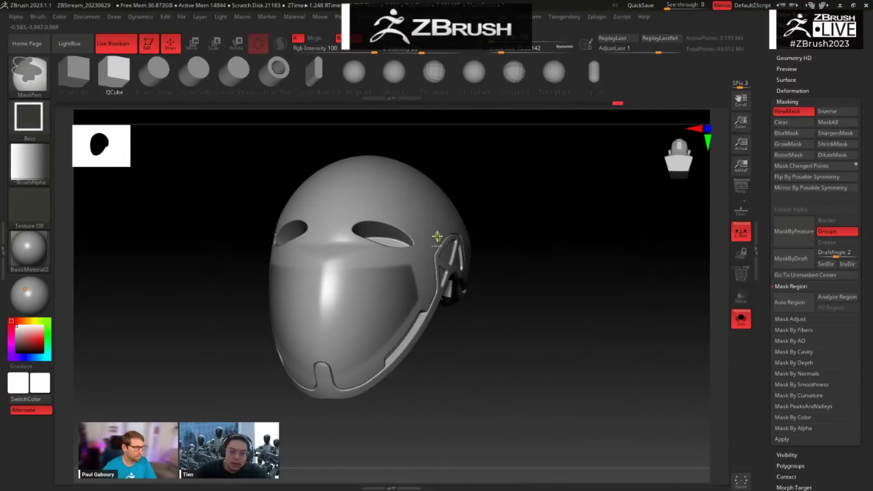
Step: Invert the mask and push the unmasked cheek areas inward along Z
{"action": "left_click_drag", "start_coordinate": [463, 269], "coordinate": [522, 352]}
{"action": "key", "text": "w"}
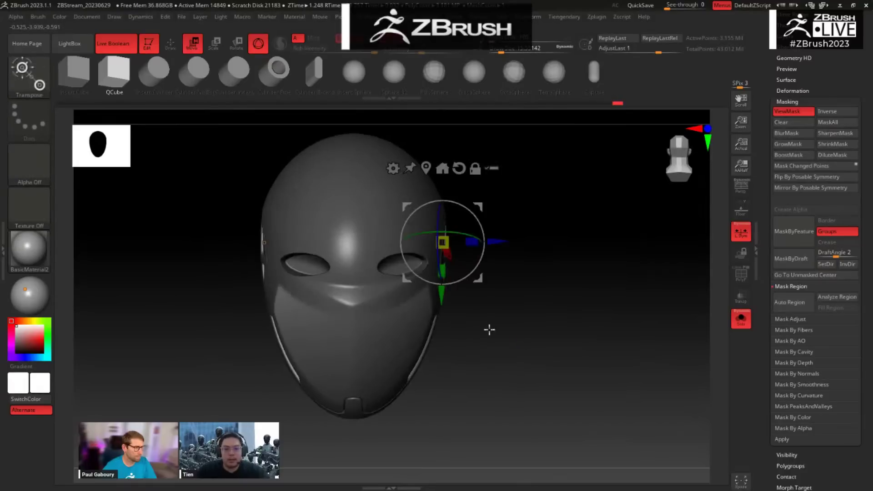
{"action": "left_click_drag", "start_coordinate": [501, 241], "coordinate": [494, 239]}
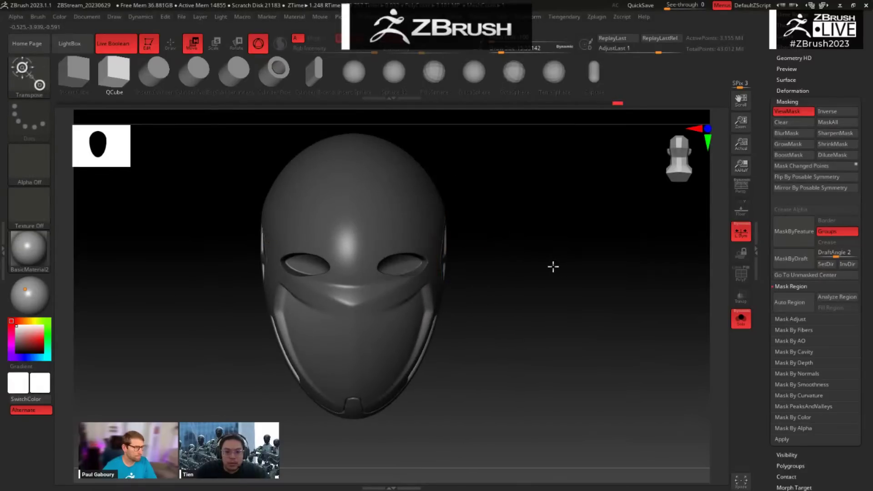
Step: Shield the front of the face with a gradient rectangle mask and push both cheek areas inward along Z
{"action": "mouse_move", "coordinate": [591, 300]}
{"action": "left_mouse_down"}
{"action": "mouse_move", "coordinate": [567, 289]}
{"action": "mouse_move", "coordinate": [546, 311]}
{"action": "mouse_move", "coordinate": [585, 305]}
{"action": "mouse_move", "coordinate": [736, 434]}
{"action": "left_mouse_up"}
{"action": "key", "text": "q"}
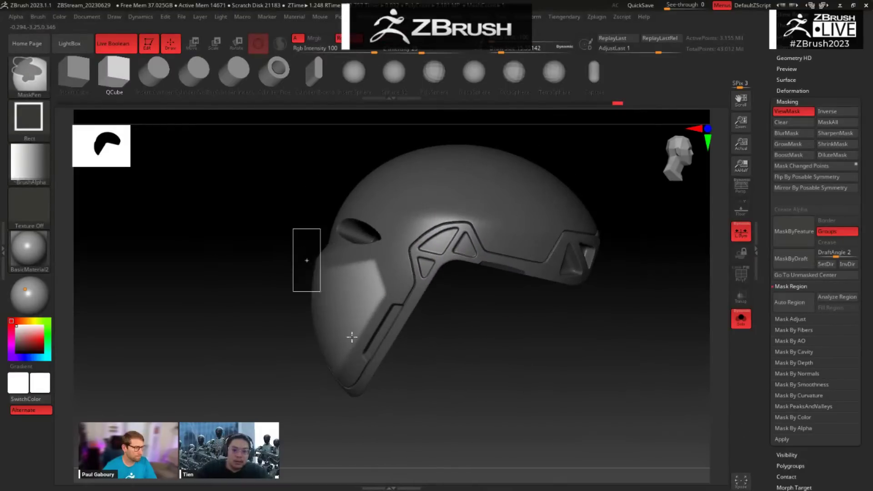
{"action": "left_click_drag", "start_coordinate": [352, 336], "coordinate": [426, 382], "text": "ctrl"}
{"action": "left_click_drag", "start_coordinate": [441, 277], "coordinate": [556, 312]}
{"action": "key", "text": "w"}
{"action": "left_click_drag", "start_coordinate": [494, 240], "coordinate": [480, 238]}
{"action": "key", "text": "ctrl"}
{"action": "key", "text": "q"}
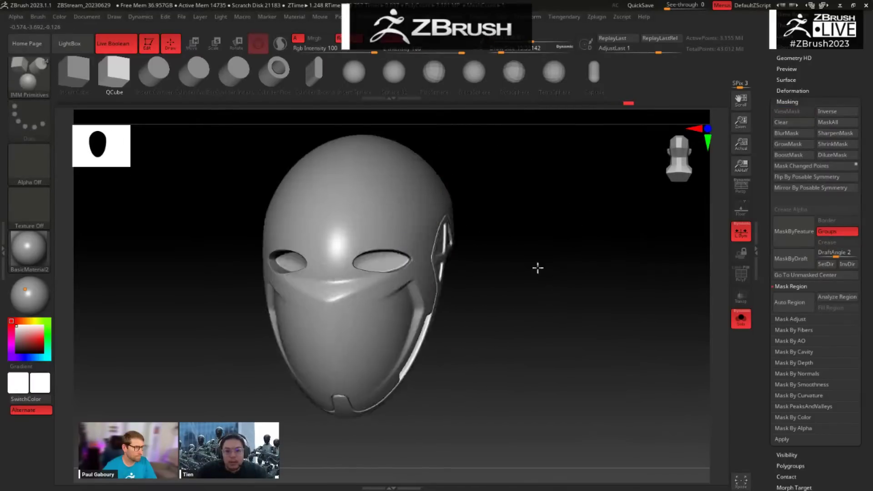
Step: Polish the recessed cheek panels with Polish Crisp Edges and clear the mask
{"action": "mouse_move", "coordinate": [538, 267]}
{"action": "left_mouse_down"}
{"action": "mouse_move", "coordinate": [527, 259]}
{"action": "mouse_move", "coordinate": [543, 255]}
{"action": "mouse_move", "coordinate": [560, 305]}
{"action": "left_mouse_up"}
{"action": "key", "text": "space"}
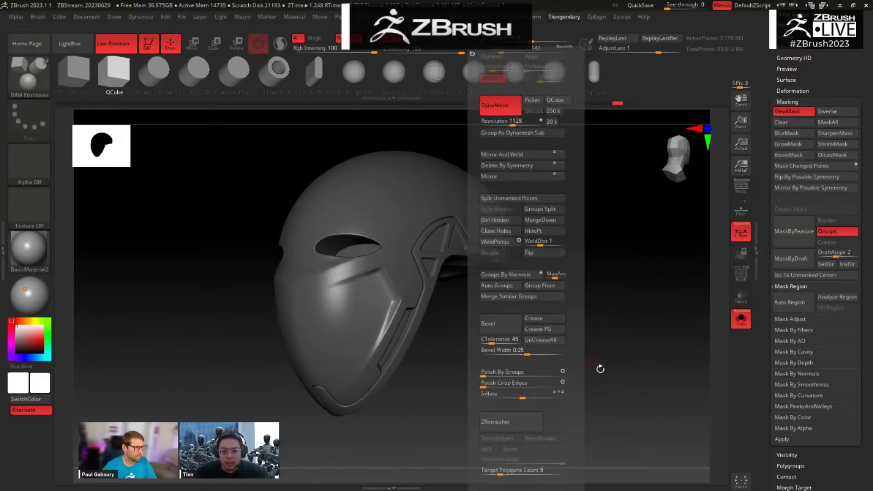
{"action": "key", "text": "space"}
{"action": "left_click_drag", "start_coordinate": [503, 385], "coordinate": [626, 325]}
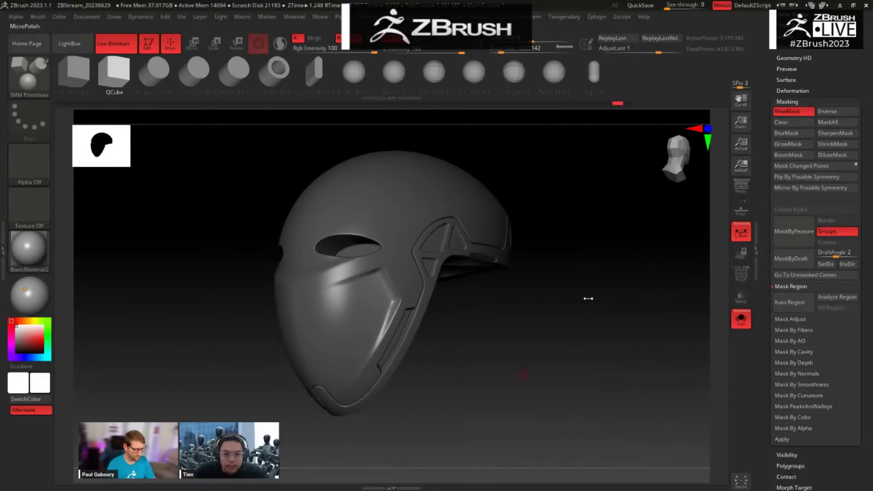
{"action": "left_click_drag", "start_coordinate": [550, 320], "coordinate": [581, 344], "text": "ctrl"}
Step: Carve a short slanted slot into the cheek, inside the recess's upper rear edge, with the Layer brush
{"action": "mouse_move", "coordinate": [553, 316]}
{"action": "left_mouse_down"}
{"action": "mouse_move", "coordinate": [540, 326]}
{"action": "mouse_move", "coordinate": [544, 316]}
{"action": "left_mouse_up"}
{"action": "key", "text": "b"}
{"action": "key", "text": "l"}
{"action": "key", "text": "y"}
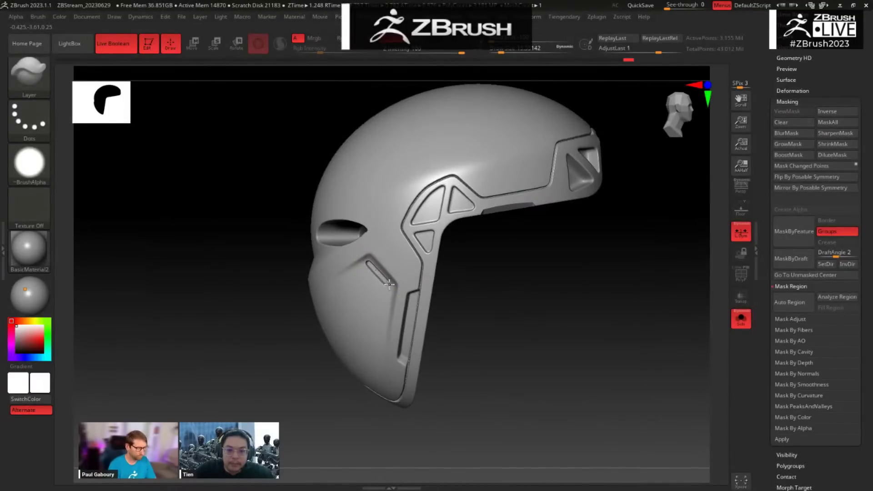
Step: Indent small round screw holes beside the panel line at the cheek and above the ear cutout, using the Move brush with a reduced draw size
{"action": "mouse_move", "coordinate": [530, 308]}
{"action": "left_mouse_down"}
{"action": "mouse_move", "coordinate": [515, 282]}
{"action": "mouse_move", "coordinate": [537, 296]}
{"action": "mouse_move", "coordinate": [507, 286]}
{"action": "left_mouse_up"}
{"action": "key", "text": "b"}
{"action": "key", "text": "m"}
{"action": "key", "text": "v"}
{"action": "key", "text": "space"}
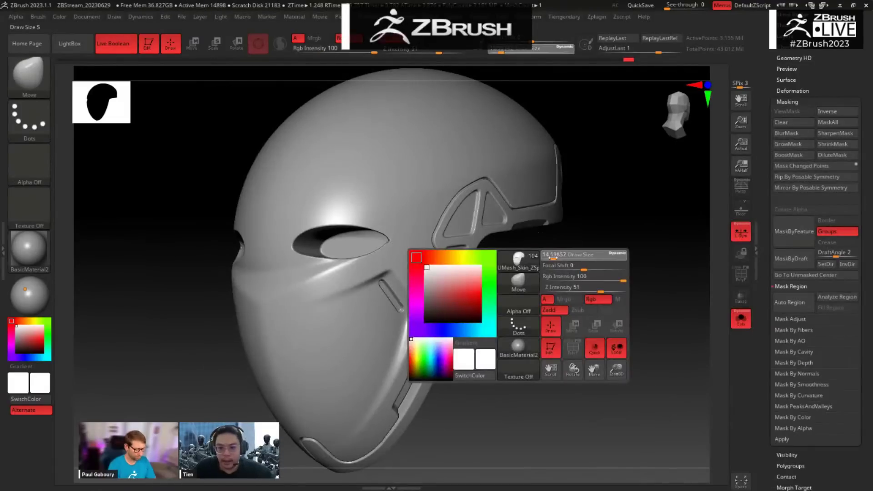
{"action": "left_click_drag", "start_coordinate": [551, 258], "coordinate": [547, 258]}
{"action": "mouse_move", "coordinate": [534, 305]}
{"action": "left_mouse_down"}
{"action": "mouse_move", "coordinate": [527, 308]}
{"action": "mouse_move", "coordinate": [544, 314]}
{"action": "mouse_move", "coordinate": [525, 303]}
{"action": "left_mouse_up"}
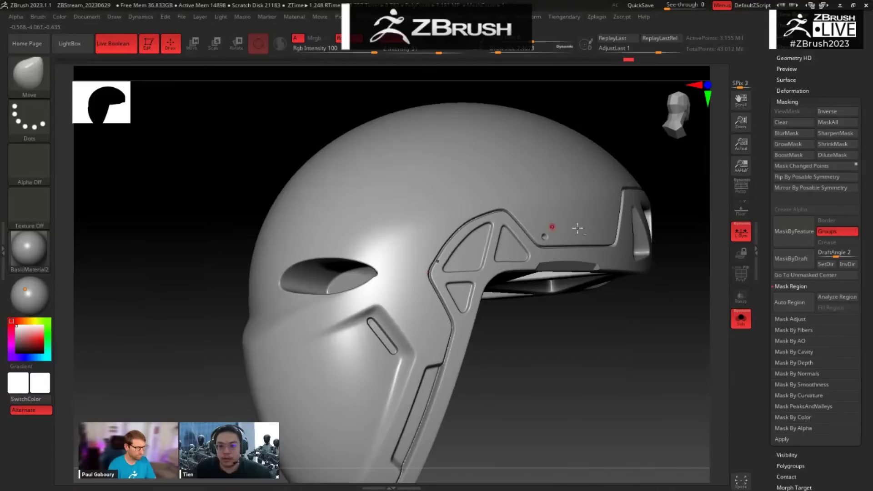
{"action": "left_click_drag", "start_coordinate": [585, 334], "coordinate": [436, 257]}
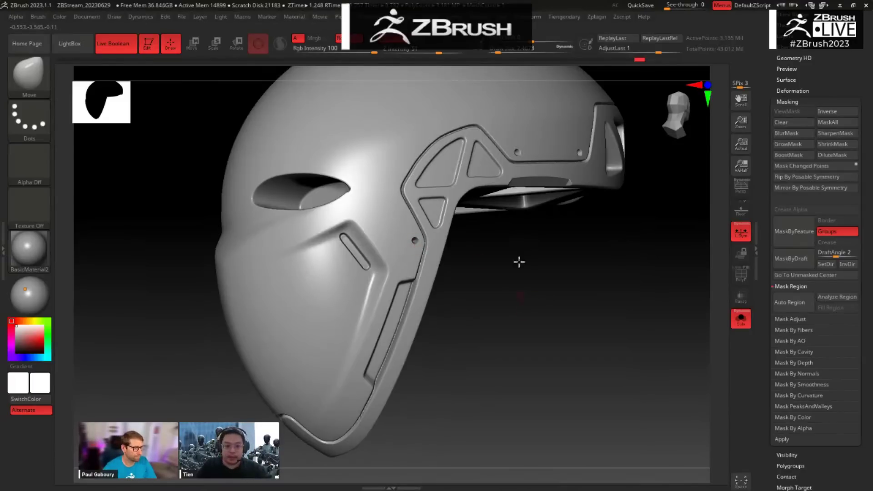
Step: Add matching small screw holes beside the panel line near the lower jaw and at the helmet's rear
{"action": "left_click_drag", "start_coordinate": [519, 262], "coordinate": [372, 348]}
{"action": "left_click_drag", "start_coordinate": [475, 324], "coordinate": [445, 346]}
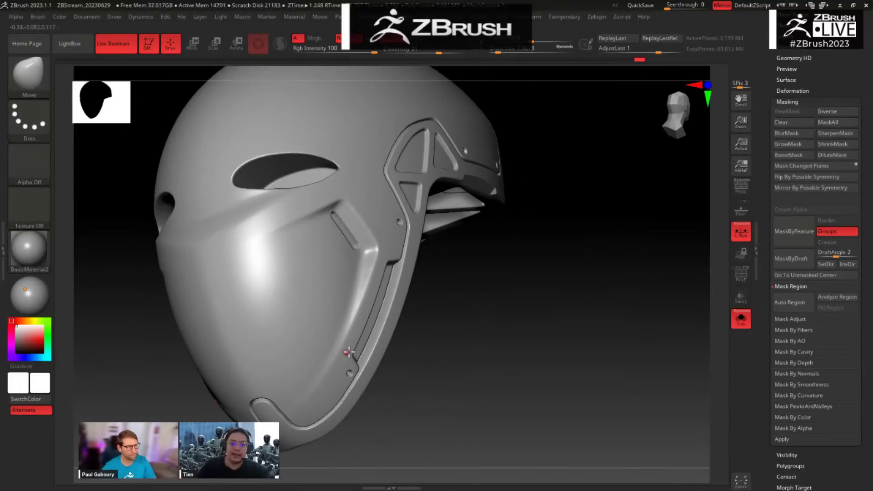
{"action": "left_click_drag", "start_coordinate": [579, 154], "coordinate": [459, 246]}
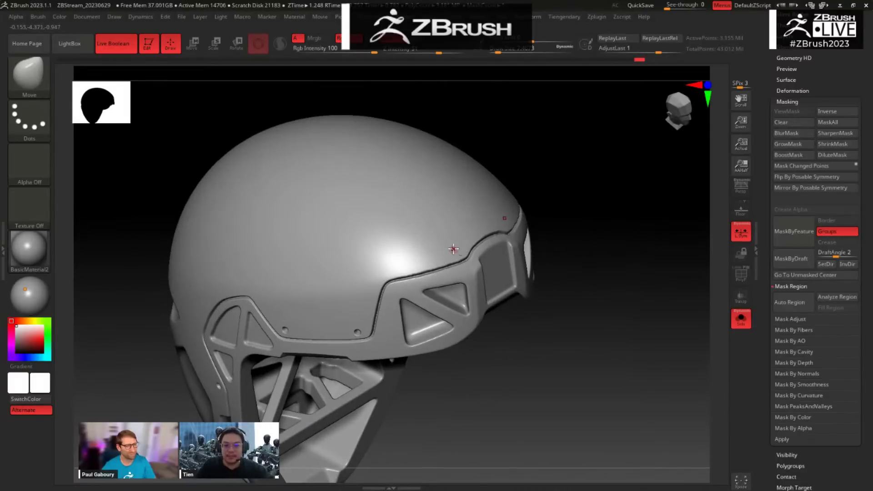
{"action": "left_click_drag", "start_coordinate": [488, 369], "coordinate": [526, 284]}
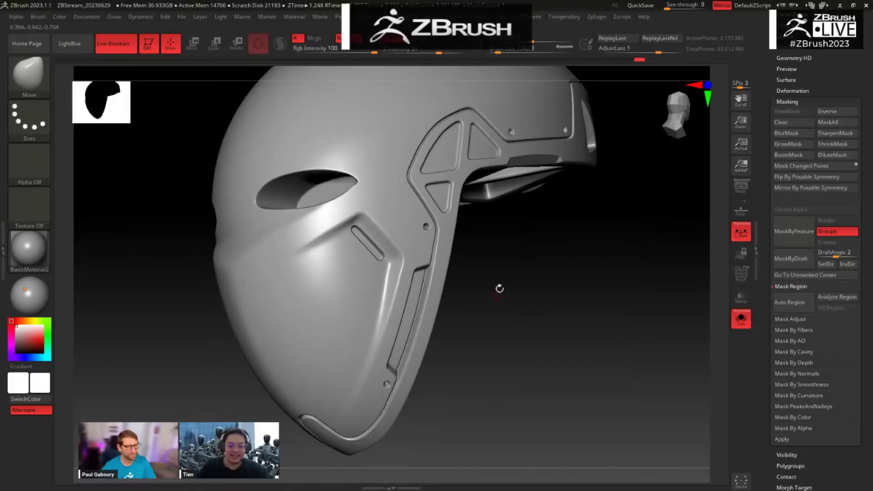
Step: Carve a short groove down the rounded chin tab with the Layer brush
{"action": "left_click_drag", "start_coordinate": [513, 247], "coordinate": [504, 336]}
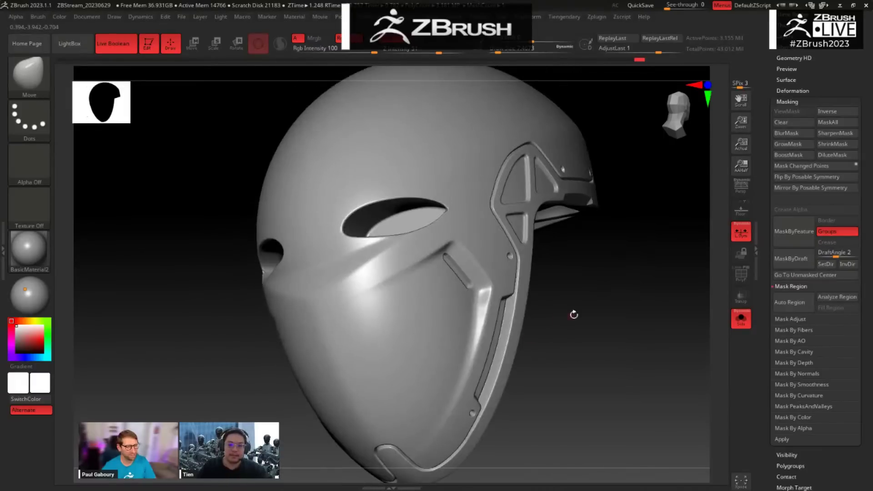
{"action": "mouse_move", "coordinate": [573, 312]}
{"action": "left_mouse_down"}
{"action": "mouse_move", "coordinate": [483, 224]}
{"action": "mouse_move", "coordinate": [479, 345]}
{"action": "left_mouse_up"}
{"action": "key", "text": "b"}
{"action": "key", "text": "l"}
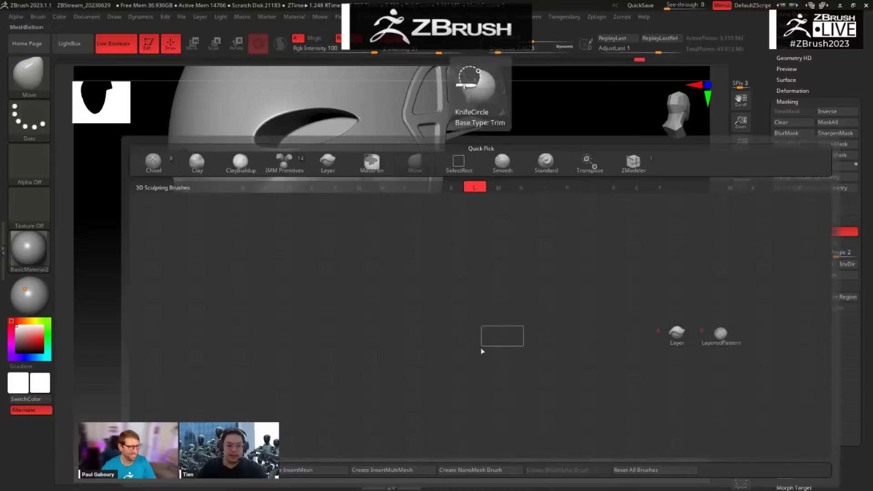
{"action": "key", "text": "a"}
{"action": "key", "text": "space"}
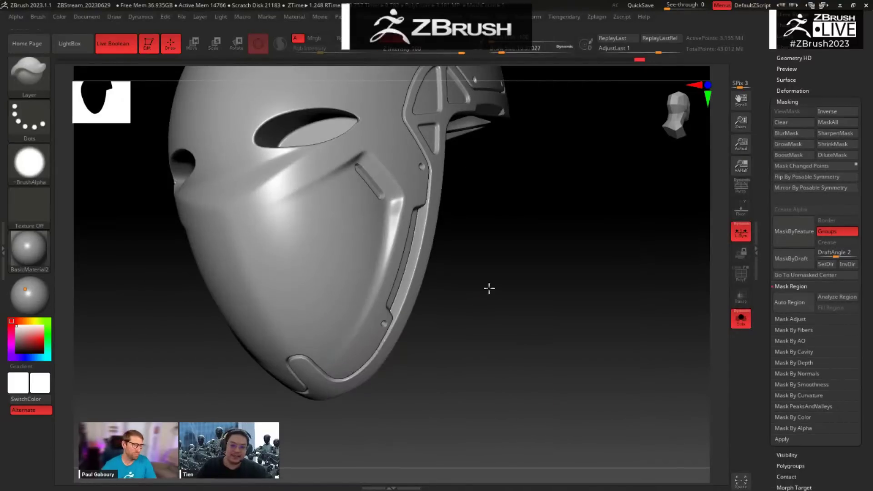
{"action": "left_click_drag", "start_coordinate": [489, 289], "coordinate": [464, 253]}
{"action": "left_click_drag", "start_coordinate": [437, 225], "coordinate": [450, 252]}
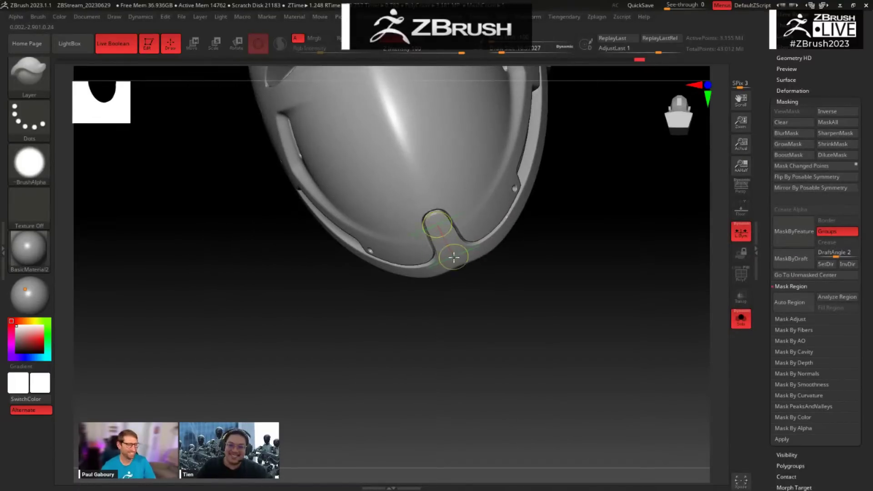
Step: Examine the detailed helmet from the front, side and below
{"action": "left_click_drag", "start_coordinate": [503, 310], "coordinate": [496, 344]}
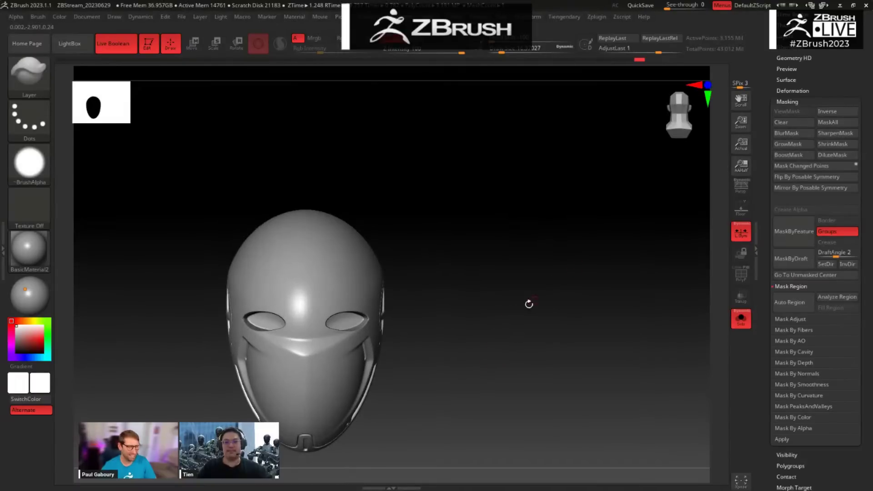
{"action": "left_click_drag", "start_coordinate": [529, 303], "coordinate": [561, 248]}
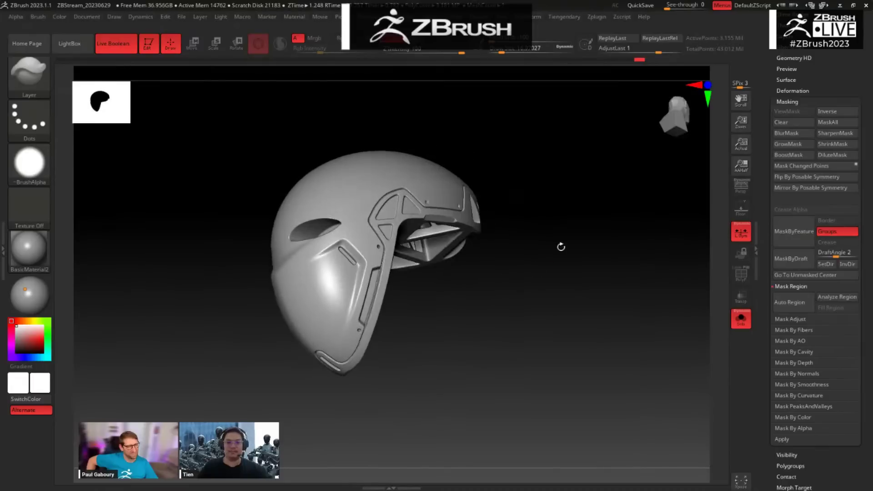
{"action": "left_click_drag", "start_coordinate": [768, 137], "coordinate": [767, 220]}
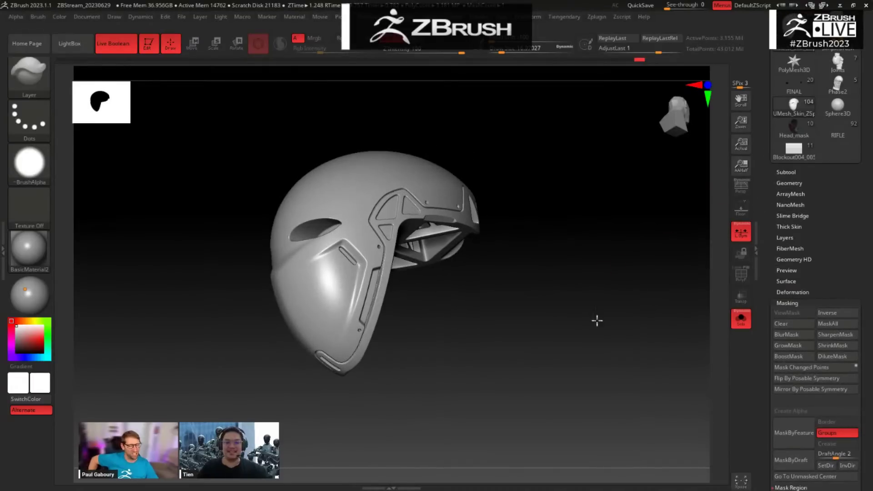
{"action": "left_click_drag", "start_coordinate": [597, 320], "coordinate": [580, 318]}
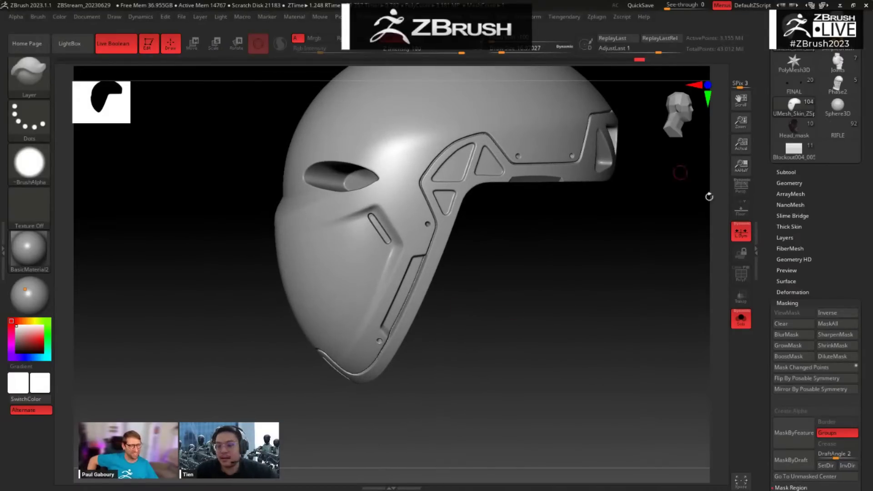
{"action": "left_click_drag", "start_coordinate": [650, 232], "coordinate": [720, 176]}
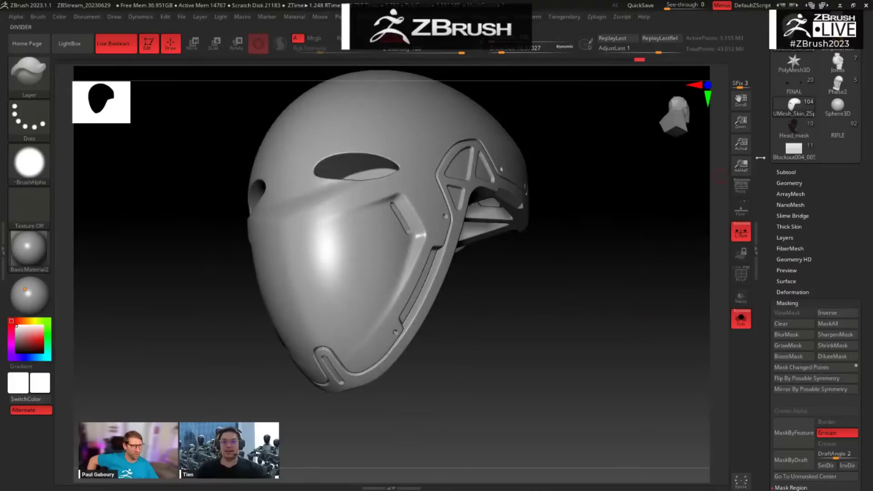
{"action": "left_click_drag", "start_coordinate": [646, 225], "coordinate": [493, 300]}
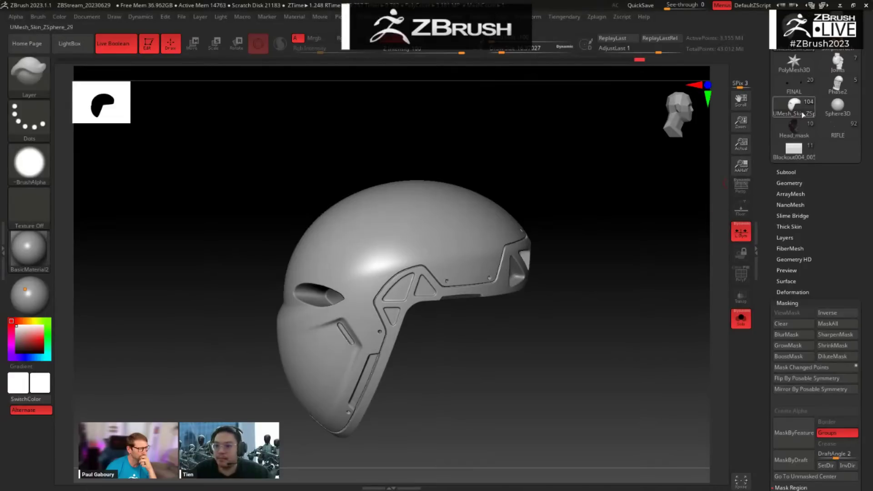
{"action": "mouse_move", "coordinate": [657, 239]}
{"action": "left_mouse_down"}
{"action": "mouse_move", "coordinate": [644, 260]}
{"action": "mouse_move", "coordinate": [655, 248]}
{"action": "left_mouse_up"}
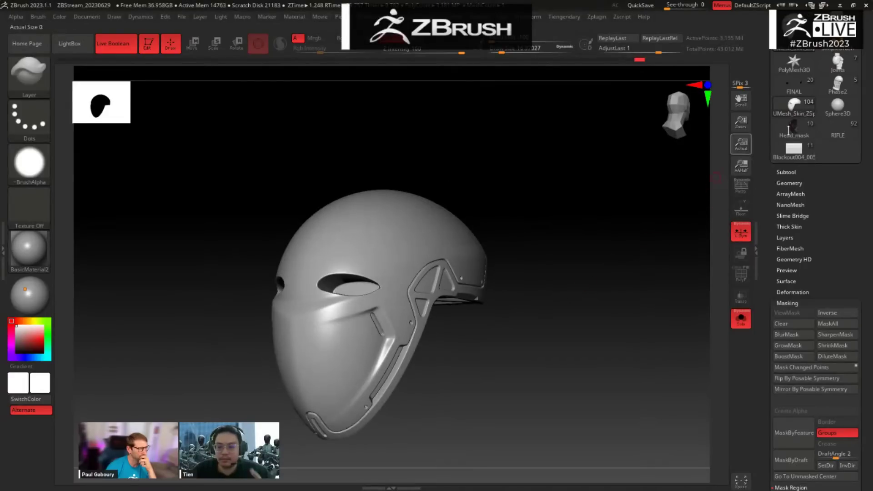
Step: Switch to the Phase2 robot model, view its head and neck, and open its subtool list
{"action": "left_click_drag", "start_coordinate": [766, 164], "coordinate": [766, 185]}
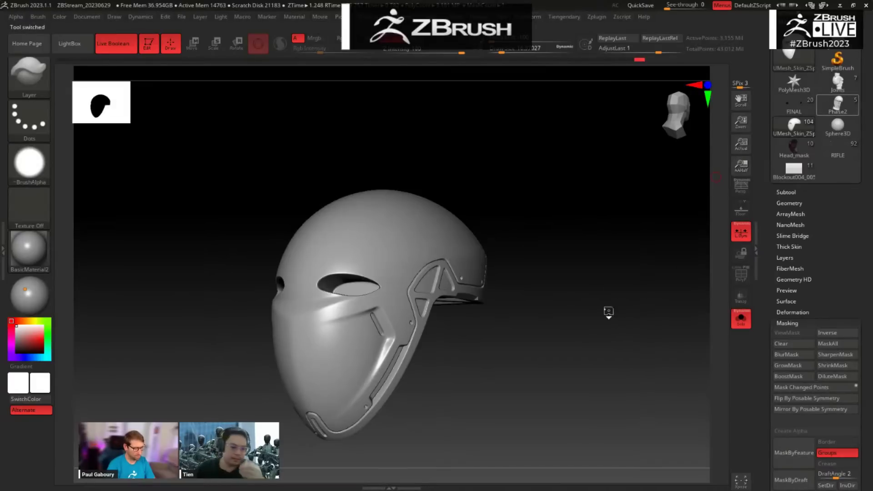
{"action": "left_click_drag", "start_coordinate": [571, 309], "coordinate": [619, 326]}
{"action": "left_click_drag", "start_coordinate": [549, 324], "coordinate": [573, 340]}
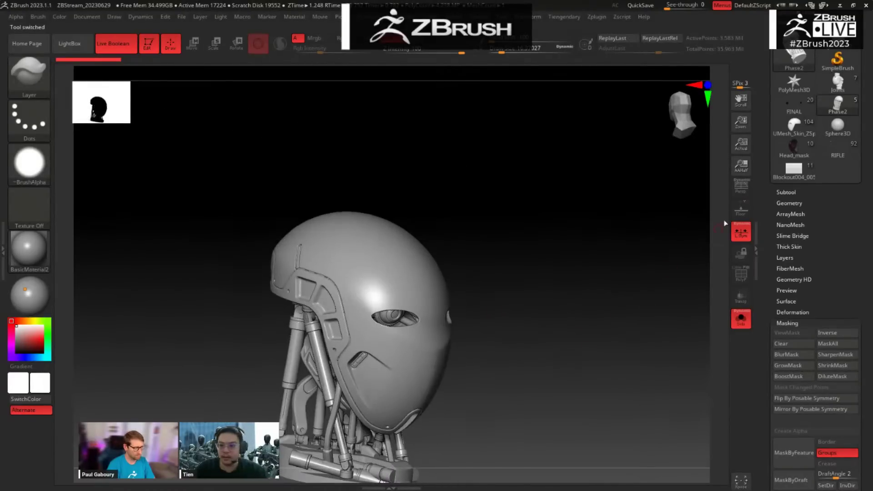
{"action": "left_click_drag", "start_coordinate": [725, 223], "coordinate": [606, 285]}
{"action": "left_click", "coordinate": [786, 192]}
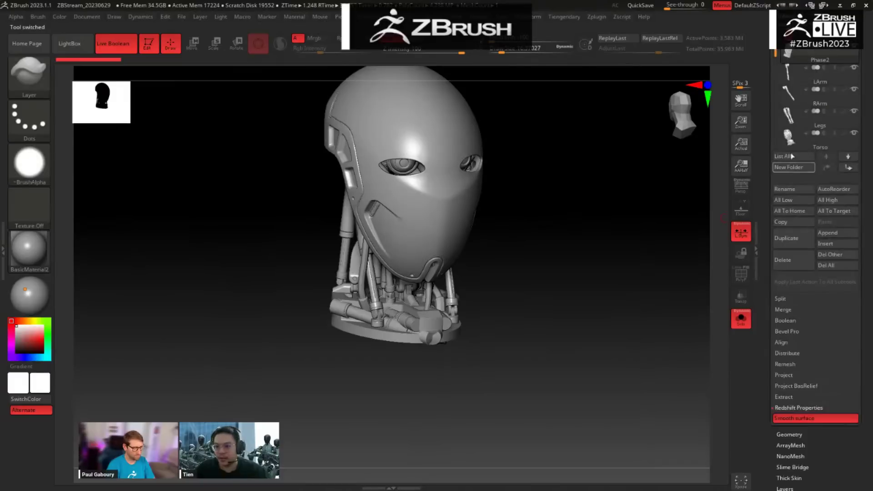
Step: Show the whole robot and examine its torso, arms, back and legs from several angles
{"action": "key", "text": "alt+s"}
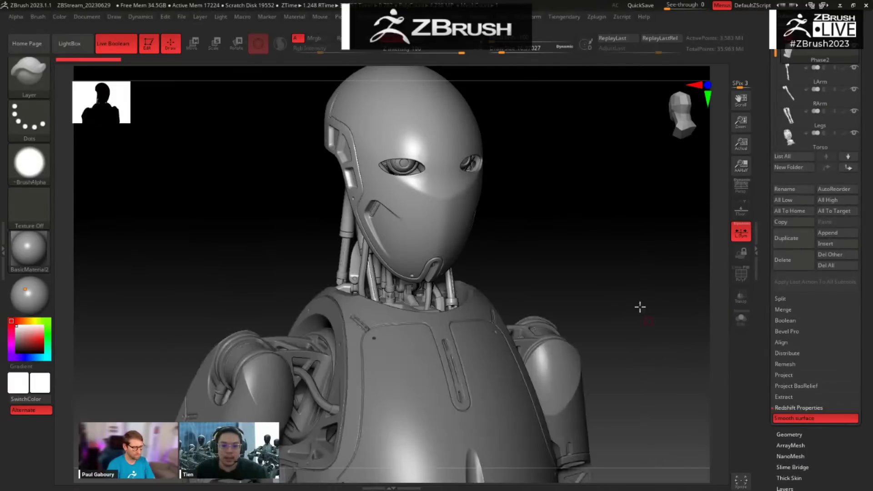
{"action": "left_click_drag", "start_coordinate": [639, 303], "coordinate": [590, 298], "text": "alt"}
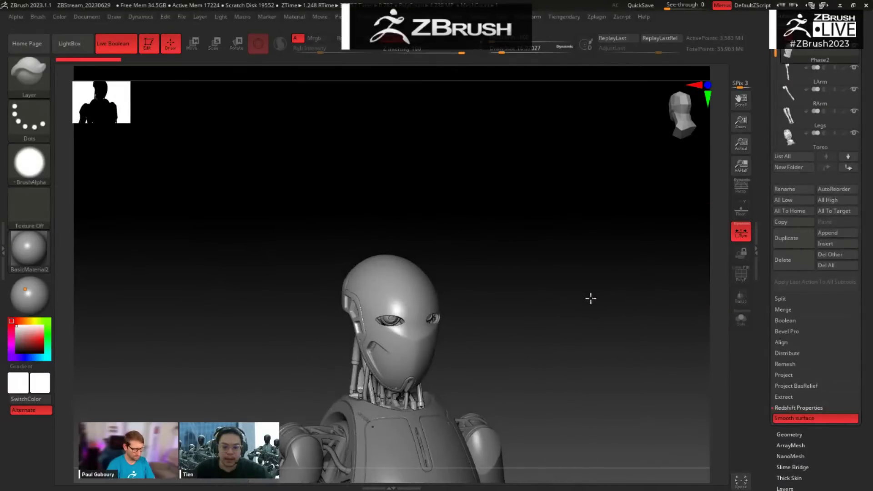
{"action": "left_click_drag", "start_coordinate": [561, 404], "coordinate": [550, 119], "text": "alt"}
{"action": "left_click_drag", "start_coordinate": [596, 312], "coordinate": [446, 169]}
{"action": "key", "text": "f"}
{"action": "left_click_drag", "start_coordinate": [545, 161], "coordinate": [563, 162]}
{"action": "left_click_drag", "start_coordinate": [538, 235], "coordinate": [509, 204], "text": "alt"}
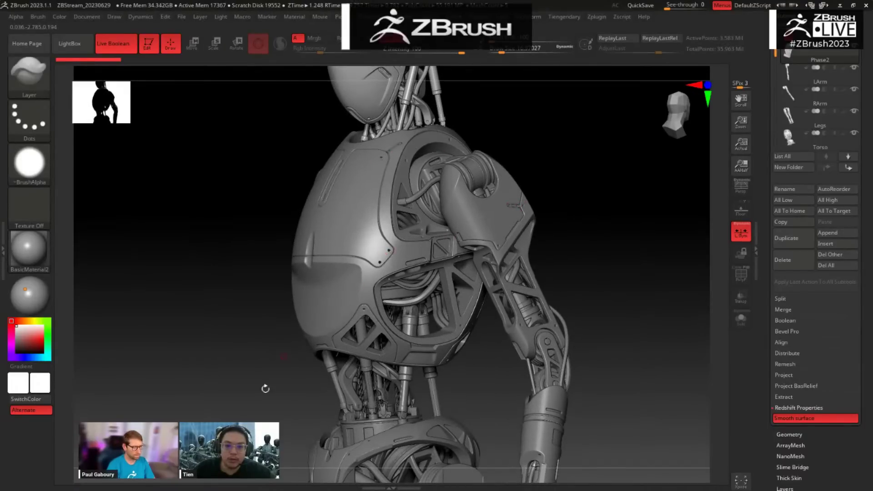
{"action": "left_click_drag", "start_coordinate": [293, 384], "coordinate": [387, 236]}
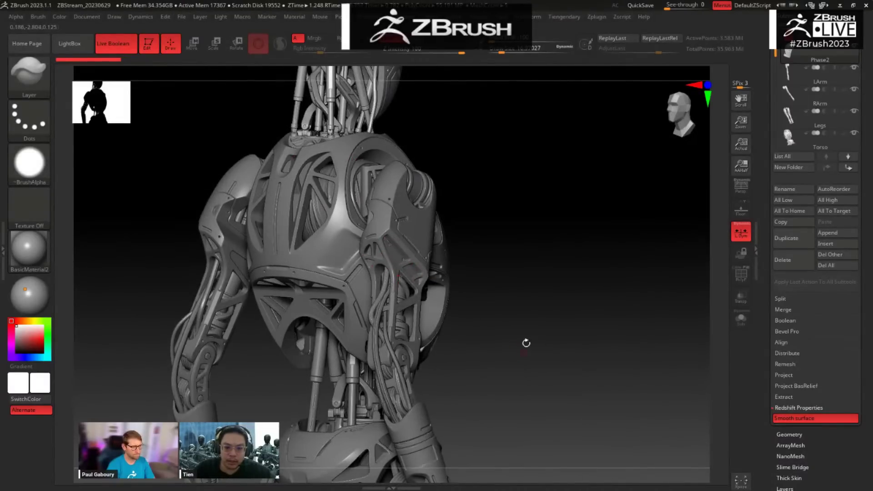
{"action": "left_click_drag", "start_coordinate": [526, 343], "coordinate": [489, 162]}
{"action": "left_click_drag", "start_coordinate": [511, 309], "coordinate": [440, 302]}
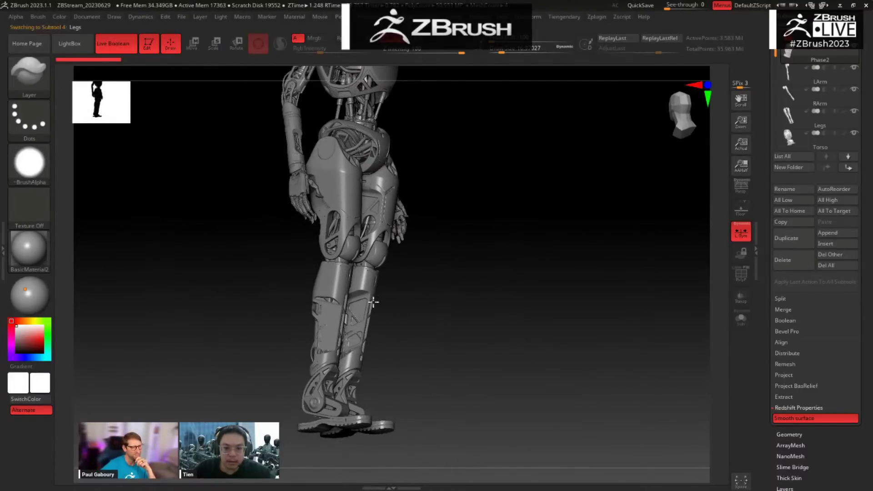
Step: Isolate the Legs subtool and examine the shin, knee and thigh details from the side and behind
{"action": "left_click", "coordinate": [473, 307]}
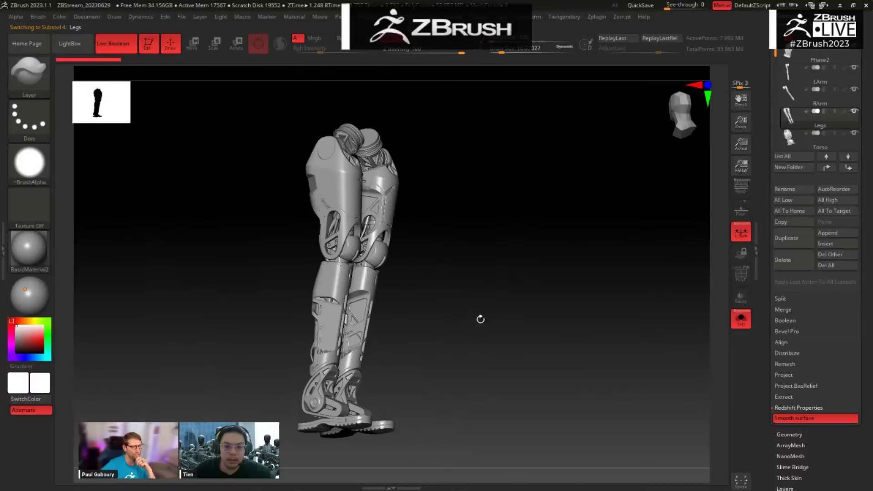
{"action": "left_click_drag", "start_coordinate": [477, 336], "coordinate": [477, 228], "text": "alt"}
{"action": "left_click_drag", "start_coordinate": [518, 265], "coordinate": [487, 162], "text": "alt"}
{"action": "left_click_drag", "start_coordinate": [477, 319], "coordinate": [414, 248], "text": "alt"}
{"action": "left_click_drag", "start_coordinate": [487, 294], "coordinate": [424, 269]}
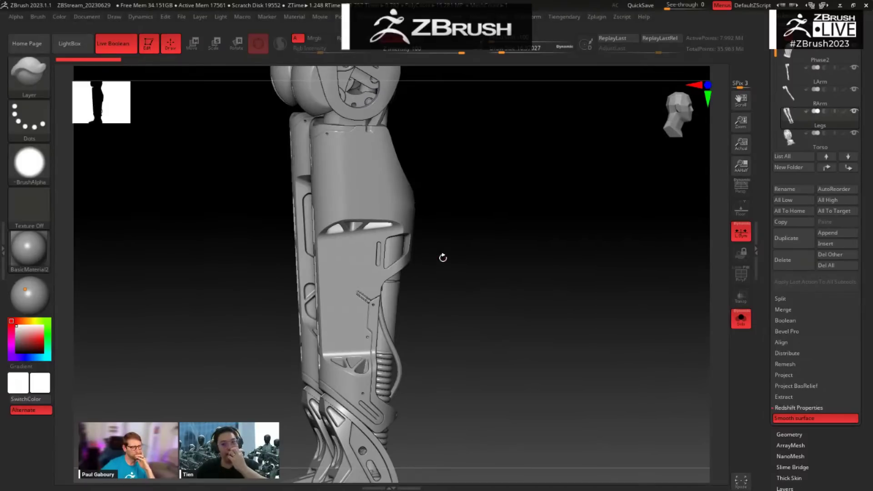
{"action": "left_click_drag", "start_coordinate": [506, 248], "coordinate": [489, 382]}
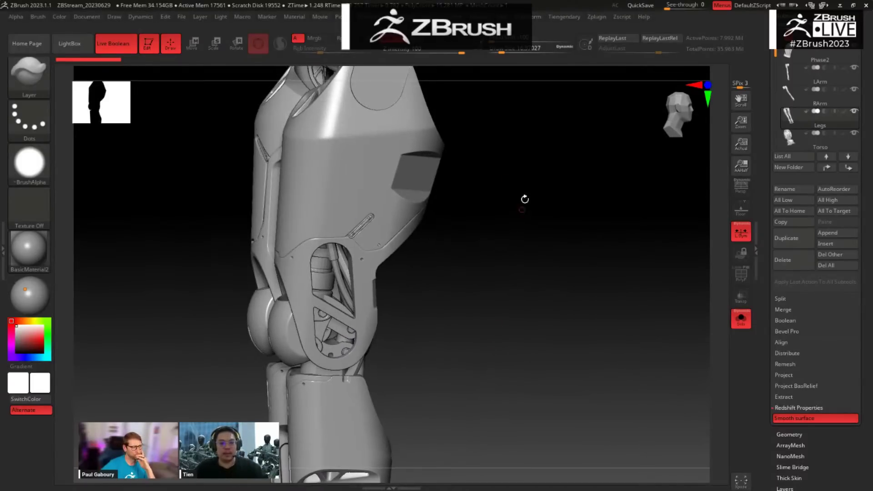
{"action": "left_click_drag", "start_coordinate": [521, 242], "coordinate": [584, 214]}
{"action": "left_click_drag", "start_coordinate": [603, 169], "coordinate": [593, 276], "text": "alt"}
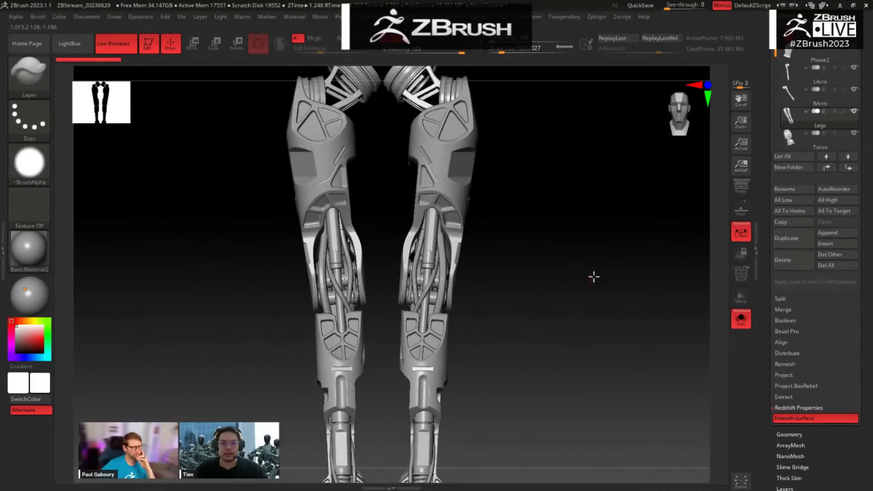
Step: Show all robot parts again and insert a ZSphere subtool below Legs
{"action": "key", "text": "alt+s"}
{"action": "left_click_drag", "start_coordinate": [640, 260], "coordinate": [629, 377], "text": "alt"}
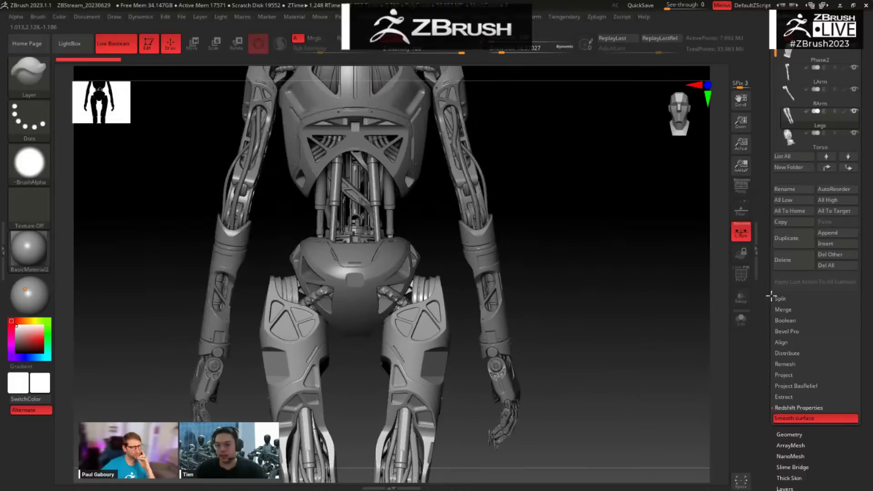
{"action": "left_click_drag", "start_coordinate": [761, 299], "coordinate": [766, 356]}
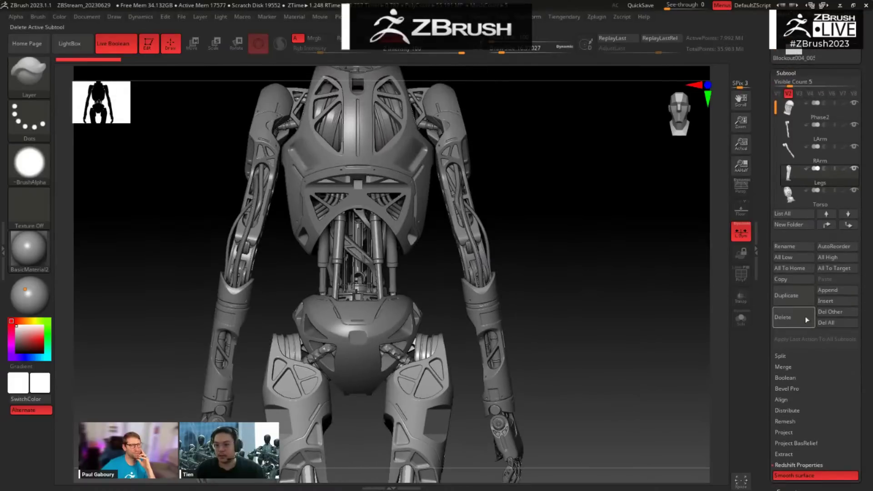
{"action": "left_click", "coordinate": [825, 301]}
{"action": "left_click", "coordinate": [823, 302]}
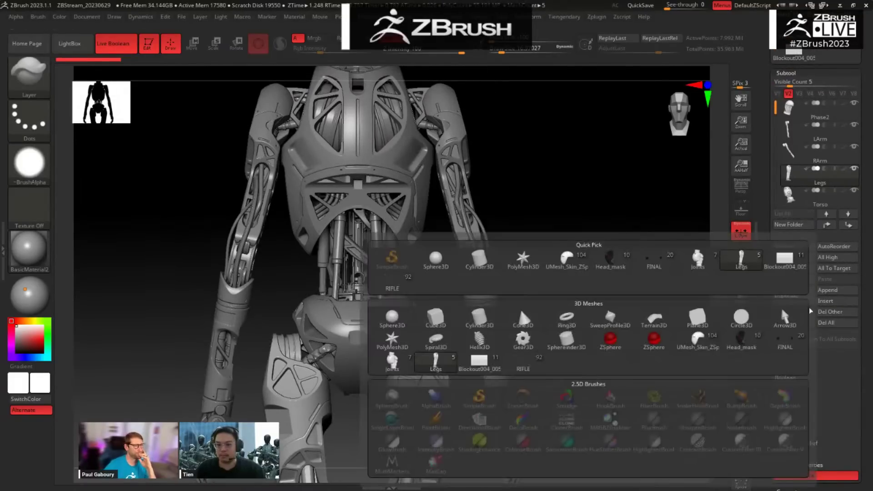
{"action": "left_click", "coordinate": [620, 344]}
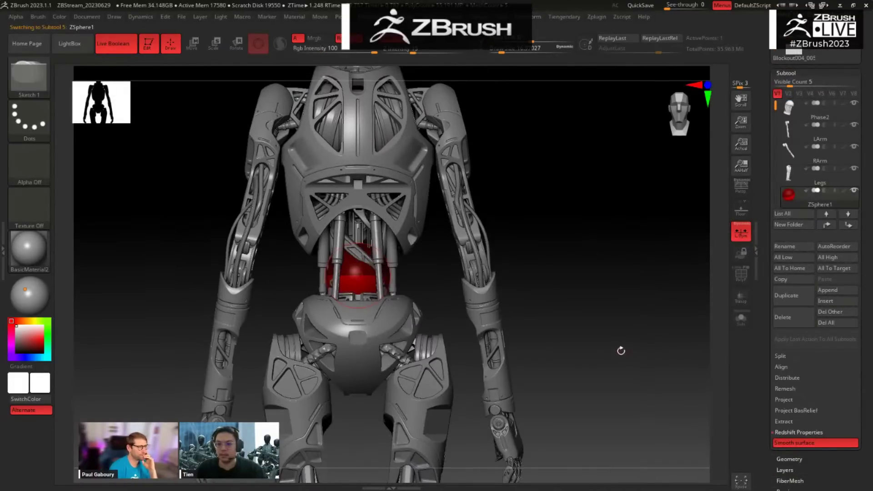
Step: Isolate the new ZSphere in side view and scale it down to a small ball
{"action": "left_click_drag", "start_coordinate": [555, 300], "coordinate": [539, 344], "text": "alt"}
{"action": "key", "text": "b"}
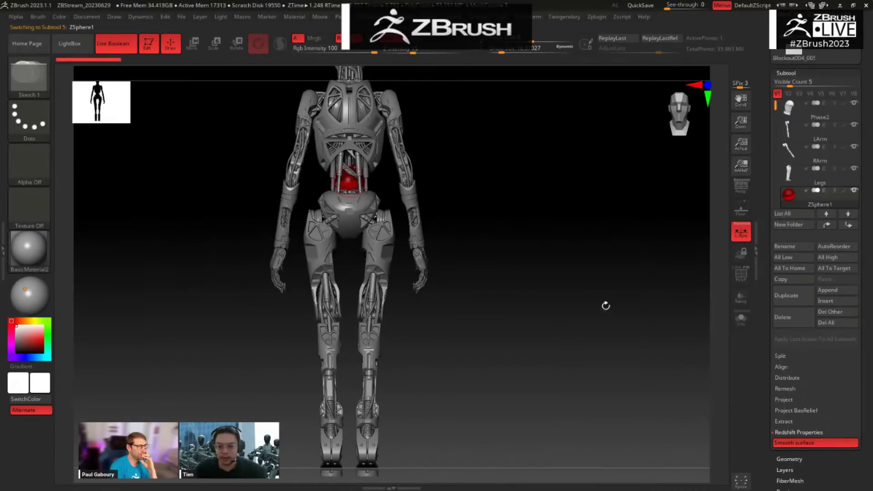
{"action": "left_click_drag", "start_coordinate": [568, 273], "coordinate": [585, 258]}
{"action": "key", "text": "shift+s"}
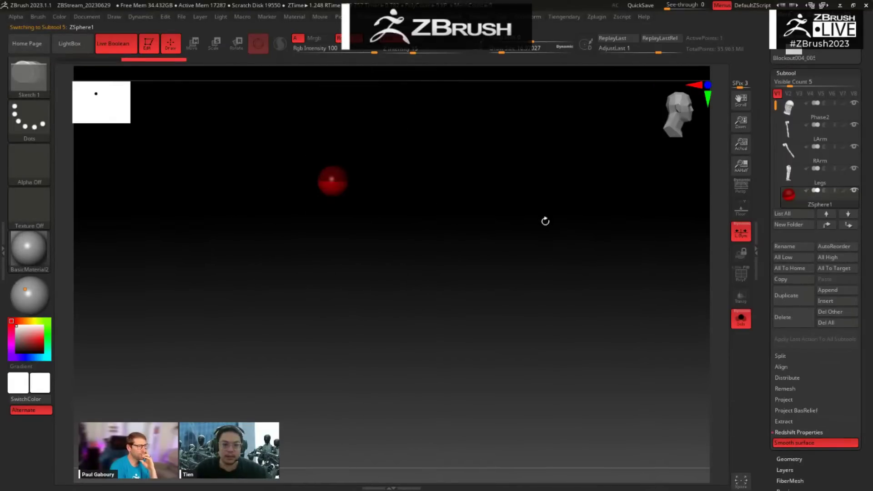
{"action": "left_click_drag", "start_coordinate": [543, 218], "coordinate": [514, 317], "text": "alt"}
{"action": "key", "text": "w"}
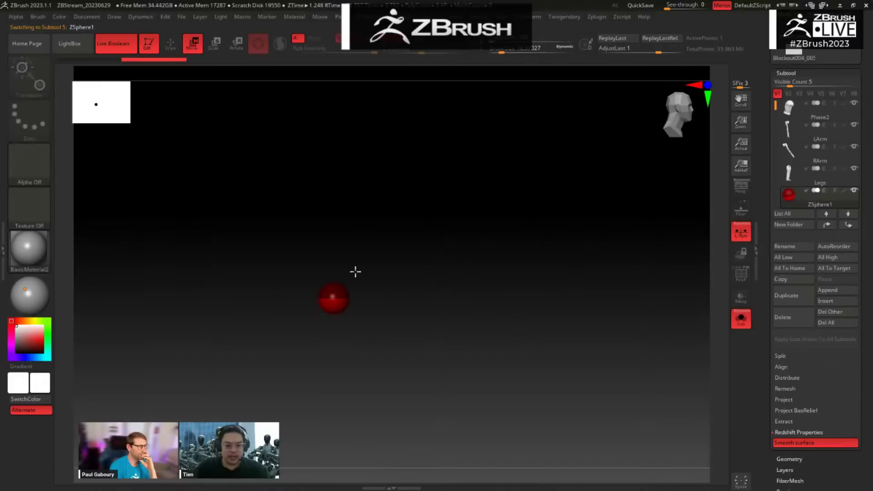
{"action": "key", "text": "e"}
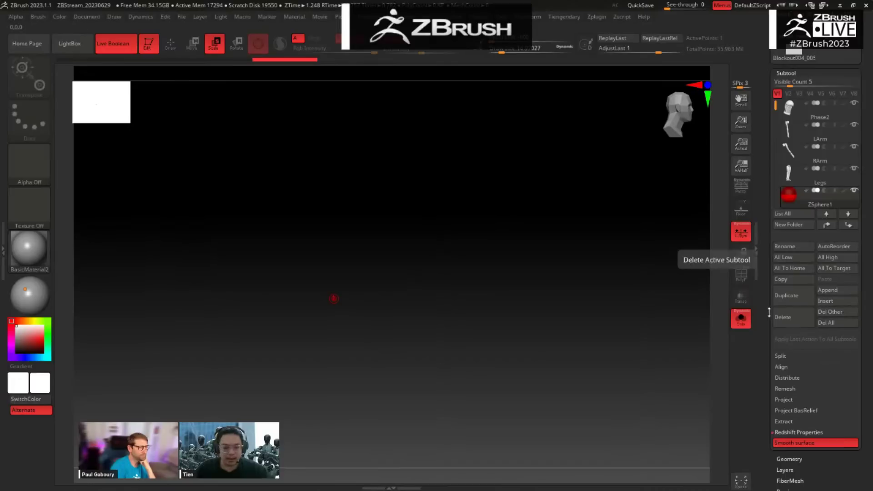
Step: Insert a Cylinder3D subtool and stretch it vertically into a tall column
{"action": "left_click", "coordinate": [834, 303]}
{"action": "left_click", "coordinate": [481, 286]}
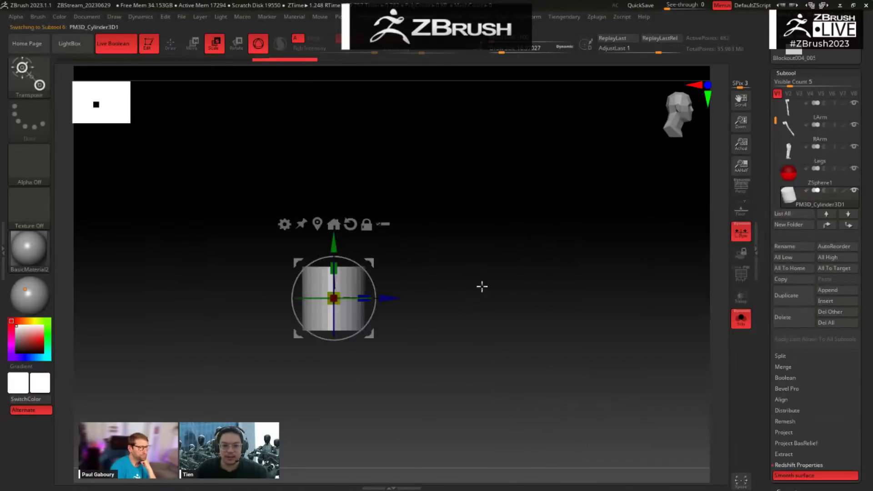
{"action": "key", "text": "w"}
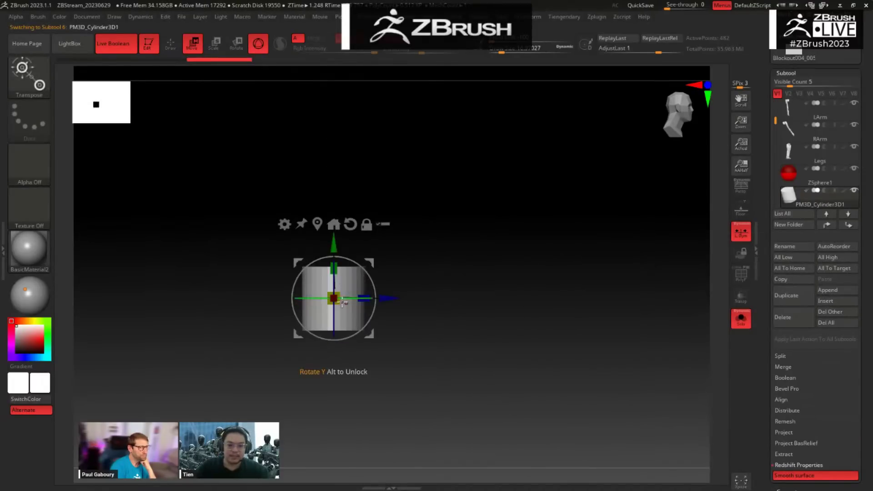
{"action": "left_click_drag", "start_coordinate": [334, 269], "coordinate": [333, 184]}
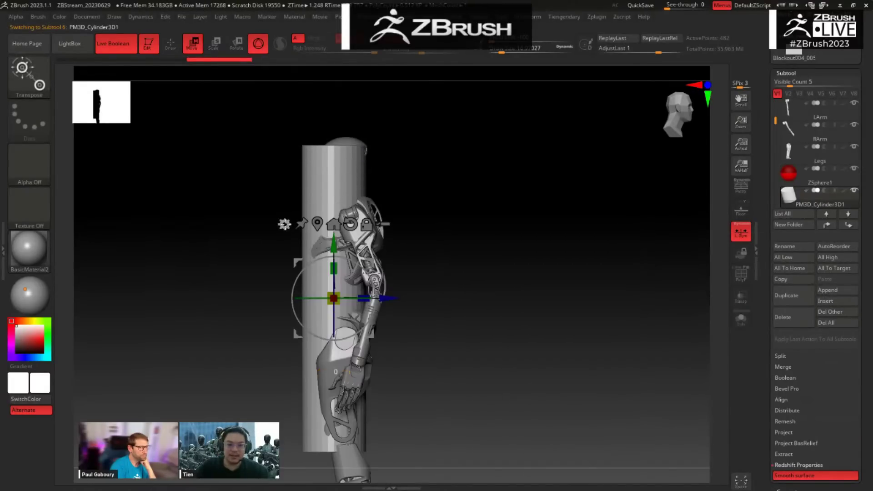
Step: Try bending the tall cylinder with the Bend Curve deformer by shifting its upper and middle curve points sideways
{"action": "left_click", "coordinate": [284, 224]}
{"action": "left_click", "coordinate": [391, 254]}
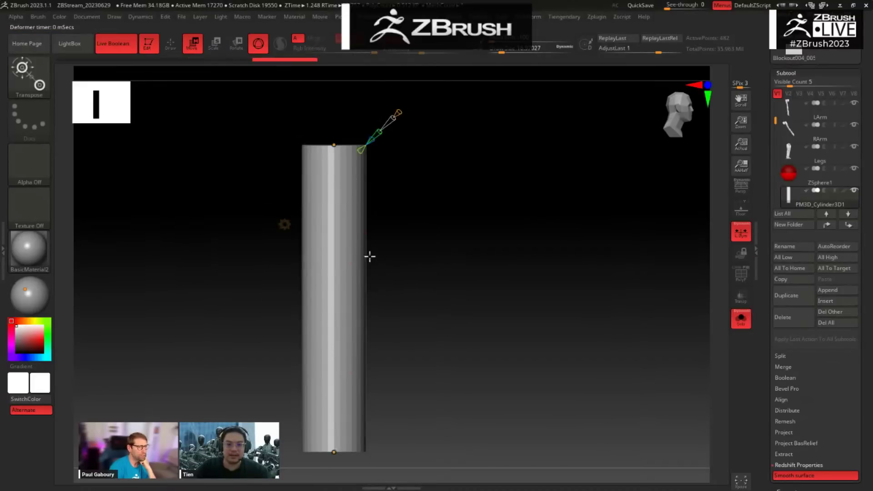
{"action": "left_click_drag", "start_coordinate": [429, 161], "coordinate": [446, 185]}
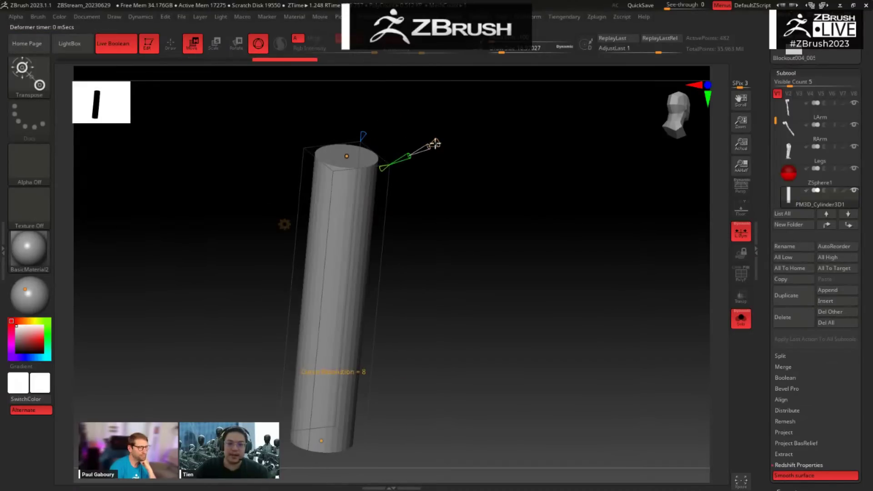
{"action": "left_click_drag", "start_coordinate": [435, 144], "coordinate": [454, 135]}
{"action": "left_click_drag", "start_coordinate": [346, 156], "coordinate": [226, 94]}
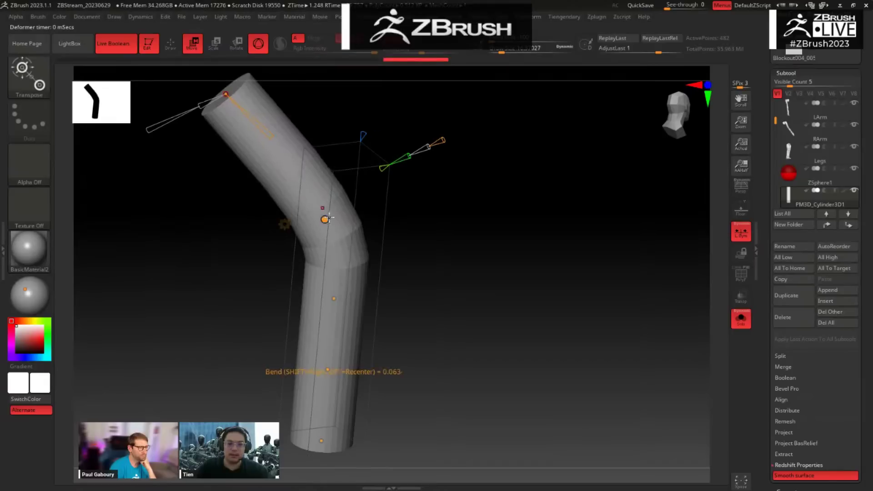
{"action": "left_click_drag", "start_coordinate": [326, 219], "coordinate": [273, 211]}
{"action": "left_click_drag", "start_coordinate": [324, 297], "coordinate": [307, 297]}
Step: Undo the cylinder's bends and return to the isolated ZSphere subtool in side view
{"action": "key", "text": "ctrl+z"}
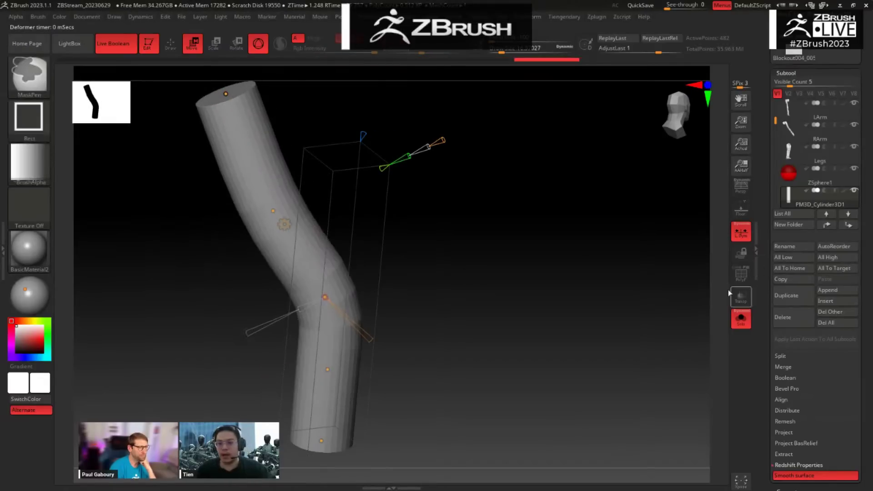
{"action": "key", "text": "ctrl+z"}
{"action": "key", "text": "ctrl+z"}
{"action": "key", "text": "ctrl+z"}
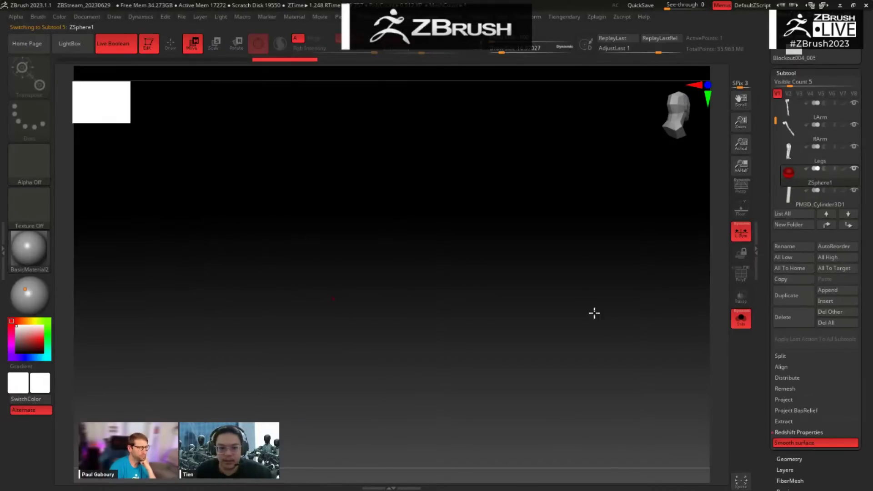
{"action": "left_click_drag", "start_coordinate": [594, 312], "coordinate": [584, 288]}
{"action": "left_click_drag", "start_coordinate": [509, 316], "coordinate": [697, 388], "text": "alt"}
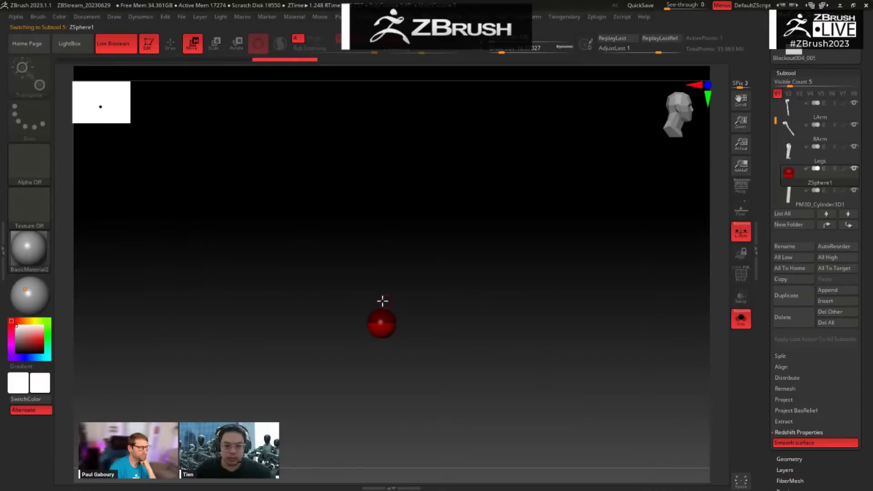
Step: Add a child ZSphere on top of the root ZSphere and move it slightly upward
{"action": "key", "text": "q"}
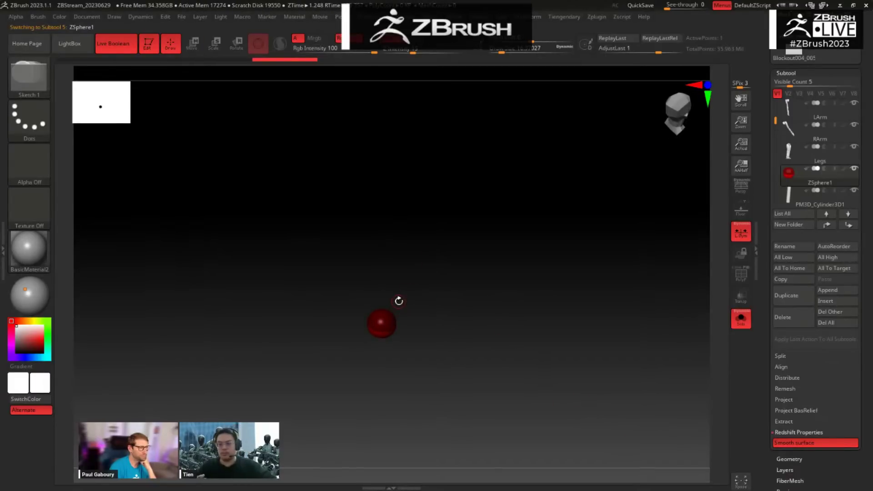
{"action": "key", "text": "f"}
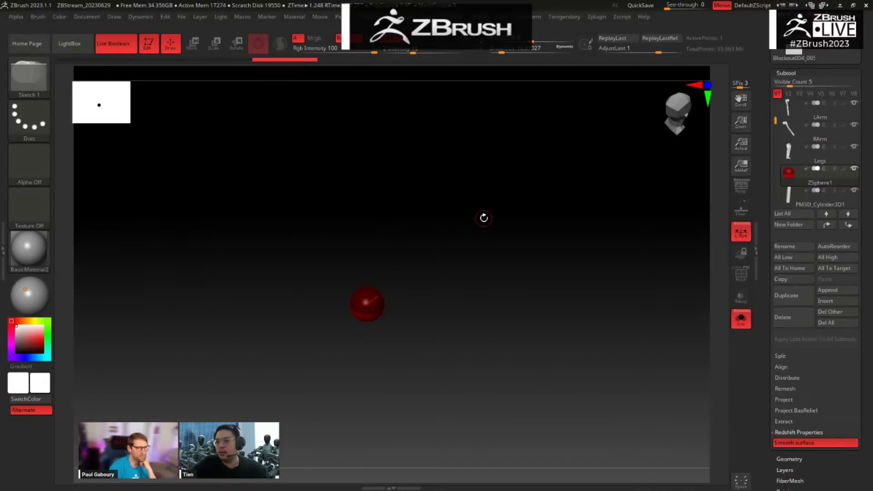
{"action": "left_click_drag", "start_coordinate": [415, 232], "coordinate": [430, 255]}
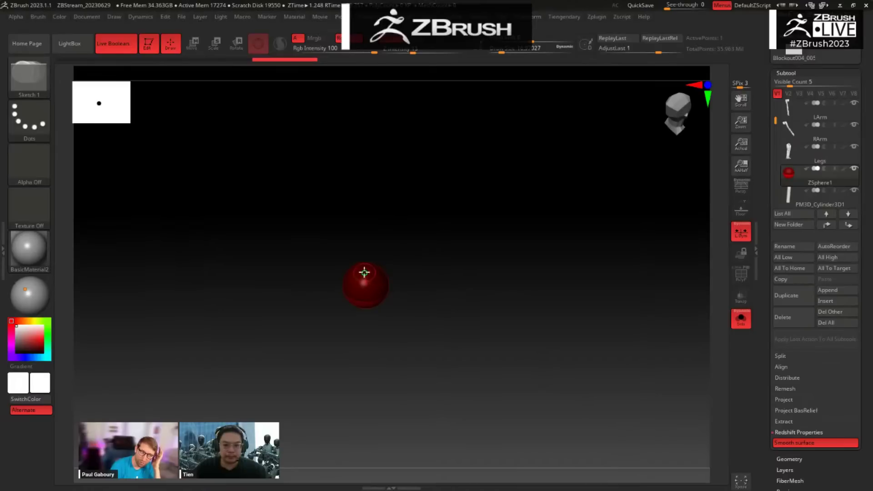
{"action": "left_click_drag", "start_coordinate": [365, 272], "coordinate": [380, 288]}
{"action": "key", "text": "w"}
{"action": "left_click_drag", "start_coordinate": [438, 238], "coordinate": [430, 219]}
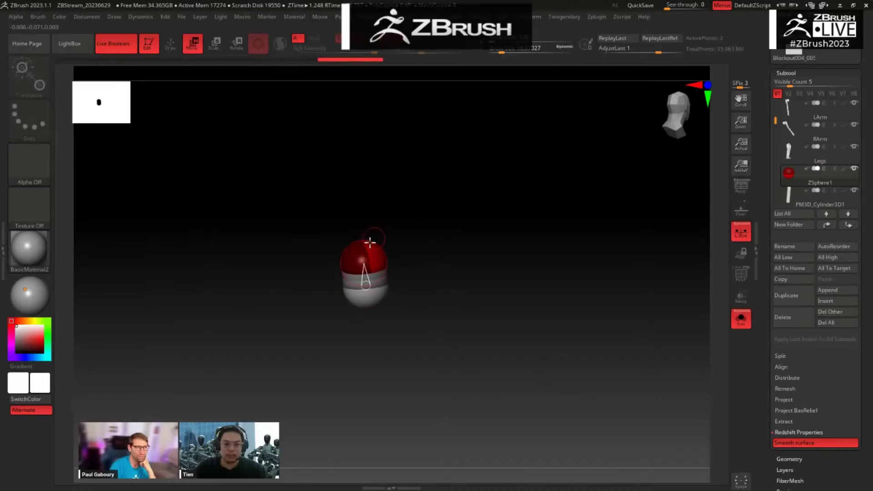
Step: Stretch the isolated two-ZSphere chain into a long, nearly vertical tube by moving its upper end ZSphere upward in two stages
{"action": "left_click_drag", "start_coordinate": [366, 245], "coordinate": [368, 119]}
{"action": "left_click_drag", "start_coordinate": [451, 182], "coordinate": [447, 211], "text": "alt"}
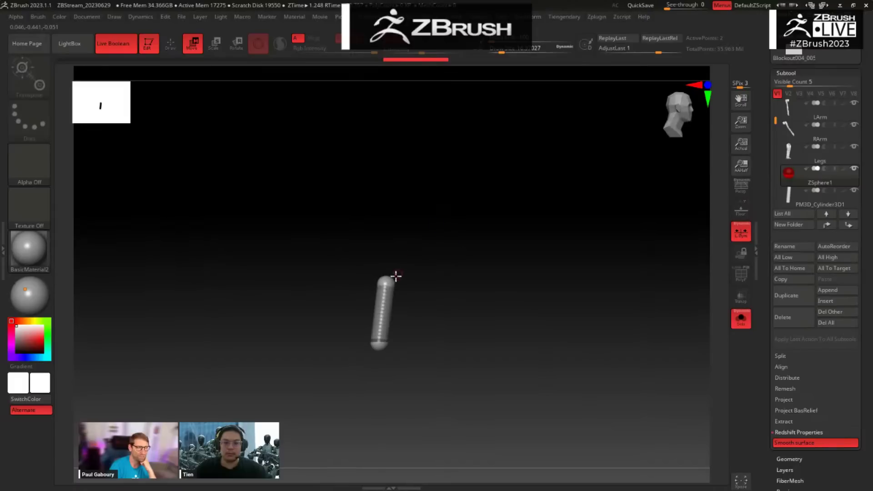
{"action": "left_click_drag", "start_coordinate": [396, 276], "coordinate": [445, 158]}
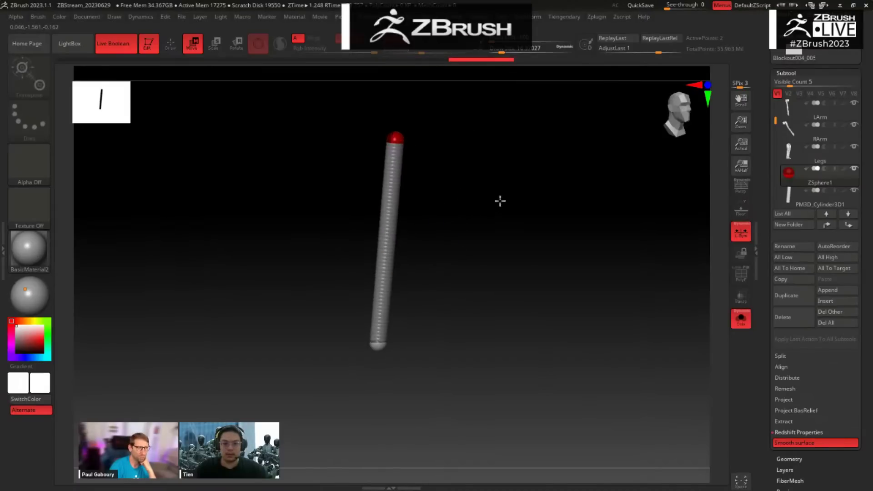
{"action": "key", "text": "alt+shift+s"}
{"action": "left_click_drag", "start_coordinate": [561, 316], "coordinate": [707, 220]}
{"action": "key", "text": "alt+shift+s"}
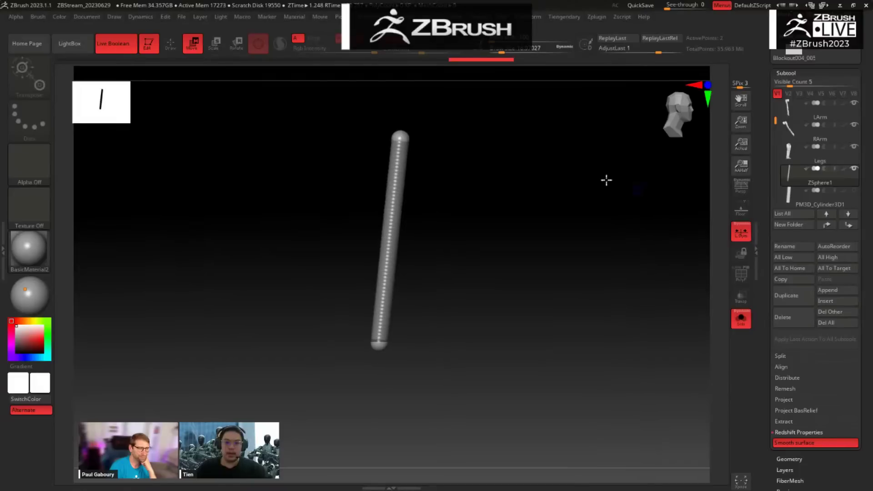
Step: Move both end ZSpheres of the tube to behind the robot's back and show the whole robot again
{"action": "left_click_drag", "start_coordinate": [502, 211], "coordinate": [454, 195], "text": "alt"}
{"action": "left_click_drag", "start_coordinate": [463, 249], "coordinate": [456, 201], "text": "alt"}
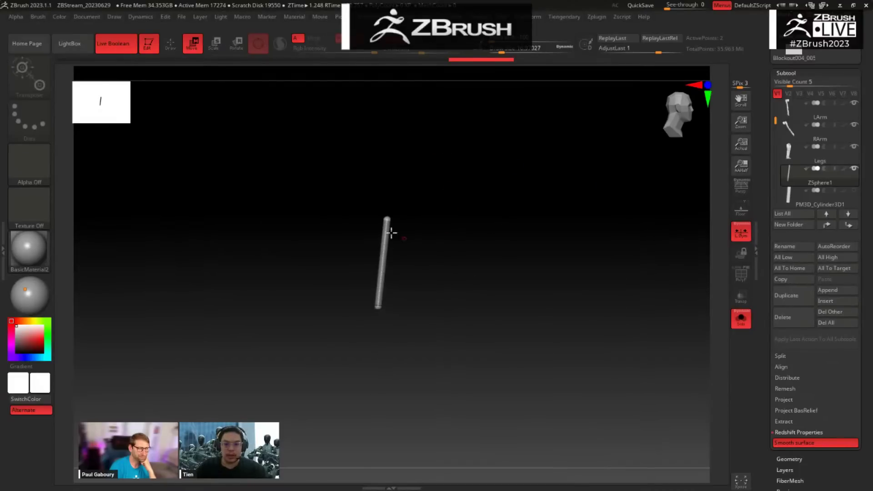
{"action": "left_click_drag", "start_coordinate": [387, 219], "coordinate": [479, 156]}
{"action": "left_click_drag", "start_coordinate": [378, 305], "coordinate": [522, 339]}
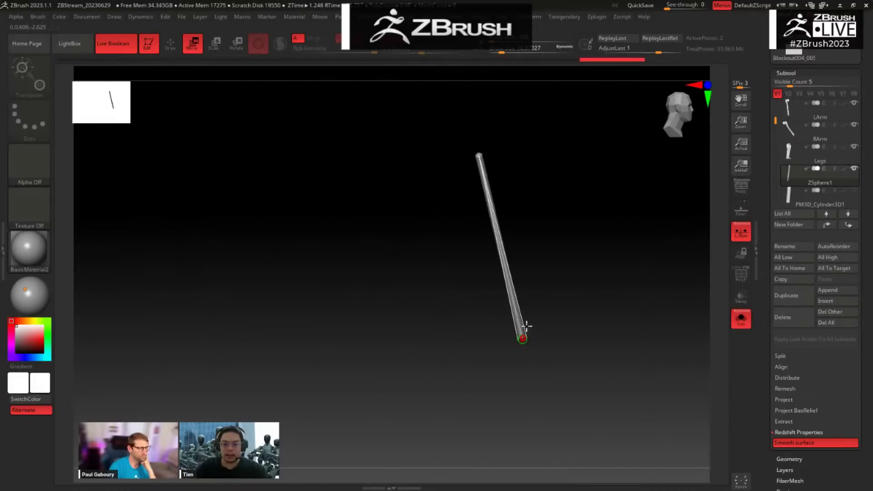
{"action": "key", "text": "alt+shift+s"}
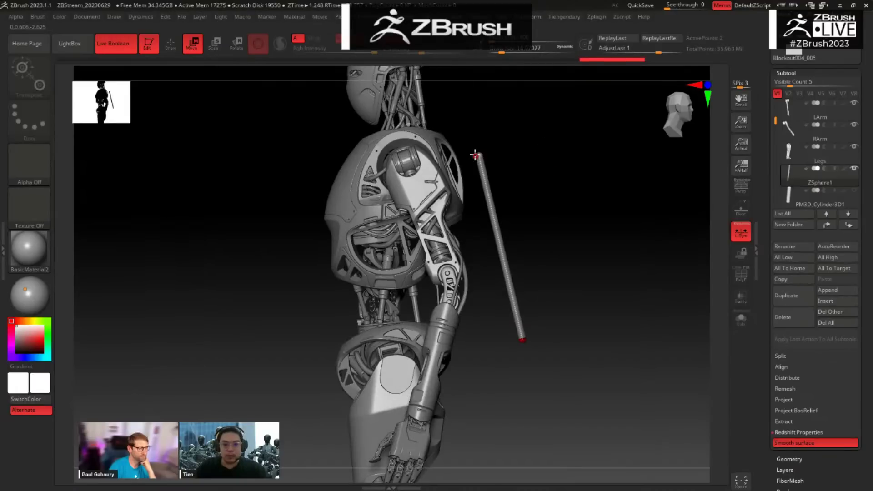
Step: Reposition the tube's two end ZSpheres so it runs from the robot's upper back down to the pelvis
{"action": "left_click_drag", "start_coordinate": [505, 151], "coordinate": [369, 148]}
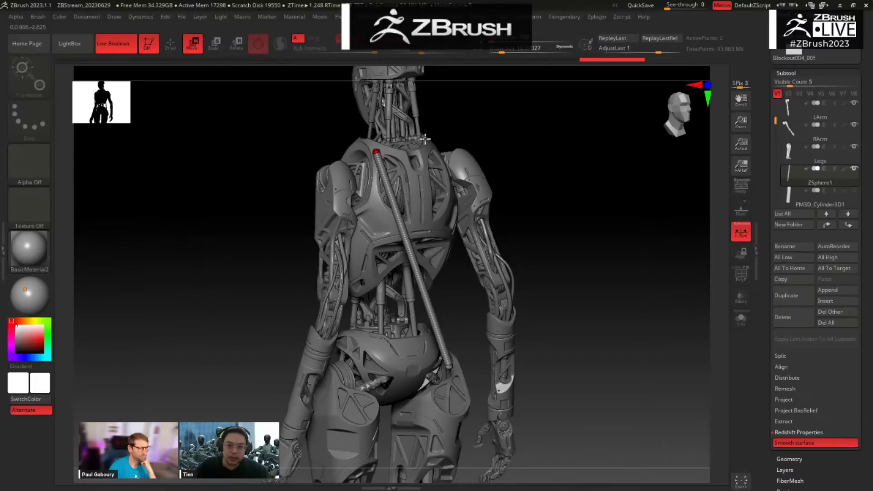
{"action": "left_click_drag", "start_coordinate": [532, 156], "coordinate": [389, 120]}
{"action": "left_click_drag", "start_coordinate": [513, 142], "coordinate": [515, 106]}
{"action": "left_click_drag", "start_coordinate": [364, 121], "coordinate": [373, 187]}
{"action": "left_click_drag", "start_coordinate": [458, 370], "coordinate": [362, 352]}
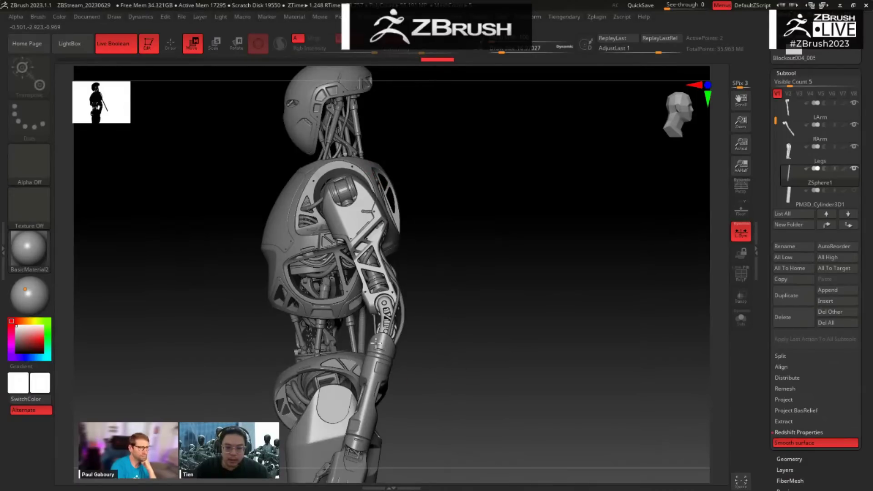
{"action": "left_click_drag", "start_coordinate": [487, 264], "coordinate": [454, 238], "text": "alt"}
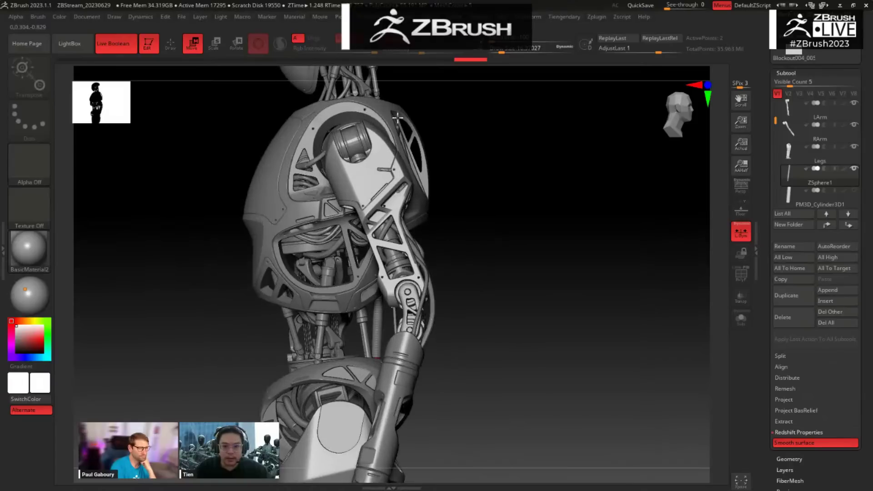
Step: Isolate the tube, insert two ZSpheres along its length and move them outward so the tube bows away from the back
{"action": "key", "text": "alt+s"}
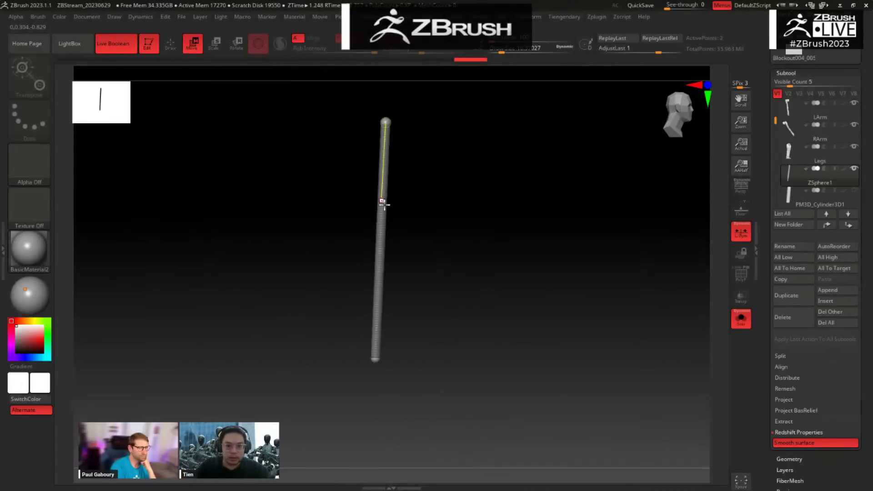
{"action": "left_click", "coordinate": [383, 248]}
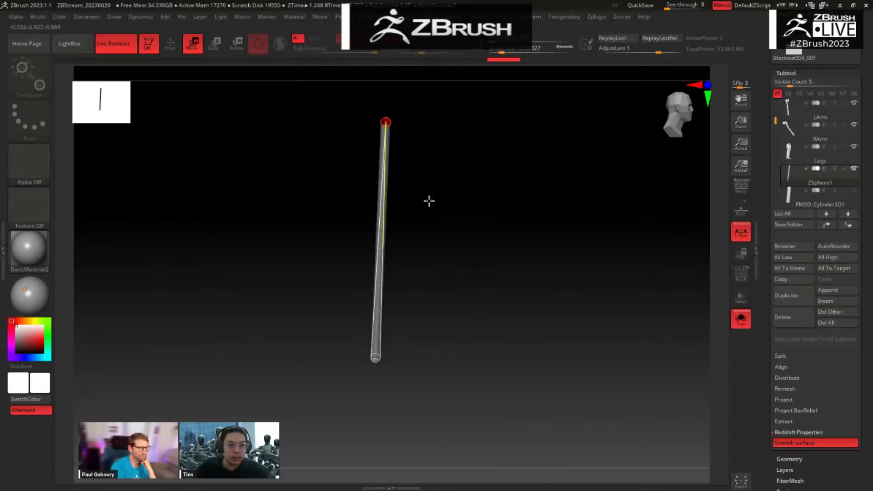
{"action": "key", "text": "q"}
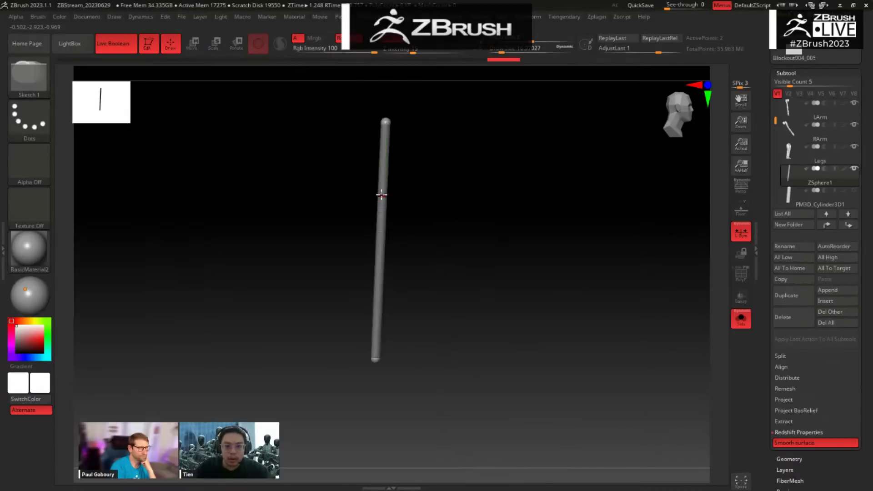
{"action": "key", "text": "w"}
{"action": "mouse_move", "coordinate": [384, 196]}
{"action": "left_mouse_down"}
{"action": "mouse_move", "coordinate": [425, 191]}
{"action": "mouse_move", "coordinate": [430, 181]}
{"action": "left_mouse_up"}
{"action": "left_click_drag", "start_coordinate": [382, 280], "coordinate": [430, 290]}
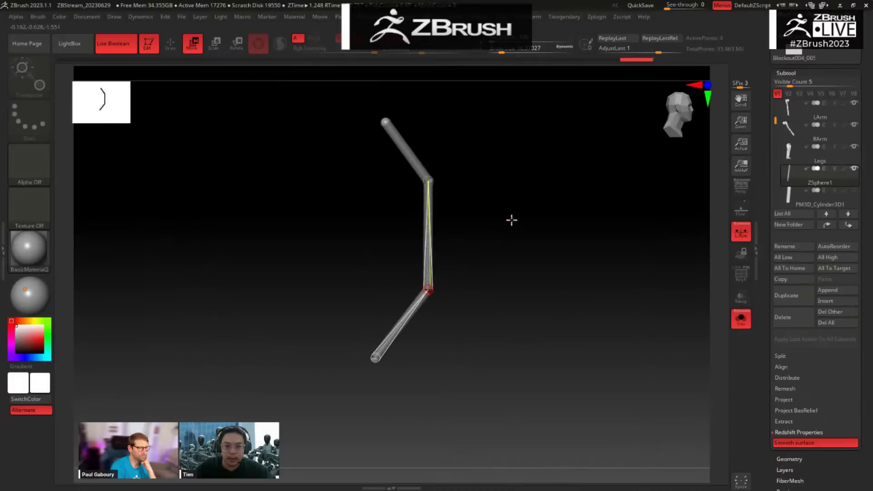
Step: Show the whole robot, insert a ZSphere near the tube's upper end and raise it to follow the shoulder blade
{"action": "key", "text": "ctrl+shift+s"}
{"action": "left_click_drag", "start_coordinate": [515, 197], "coordinate": [464, 195]}
{"action": "key", "text": "q"}
{"action": "left_click_drag", "start_coordinate": [493, 87], "coordinate": [475, 86]}
{"action": "key", "text": "w"}
{"action": "left_click_drag", "start_coordinate": [372, 144], "coordinate": [368, 125]}
Step: Insert one ZSphere at mid-back and one near the waist, moving each to bend the tube around the torso
{"action": "key", "text": "a"}
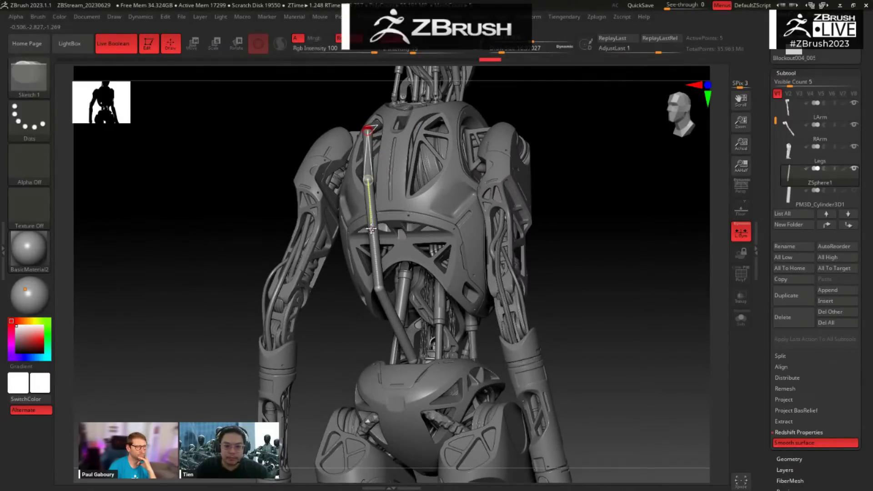
{"action": "key", "text": "a"}
{"action": "left_click_drag", "start_coordinate": [364, 233], "coordinate": [361, 234]}
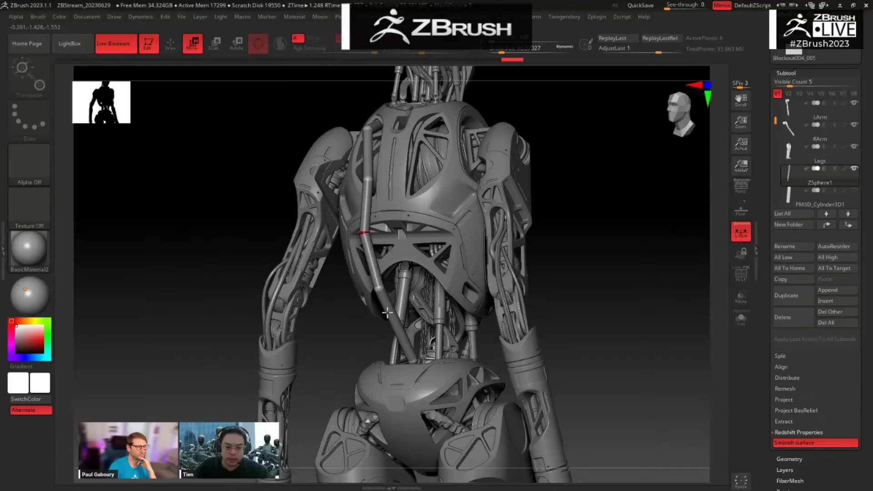
{"action": "left_click_drag", "start_coordinate": [393, 317], "coordinate": [411, 313]}
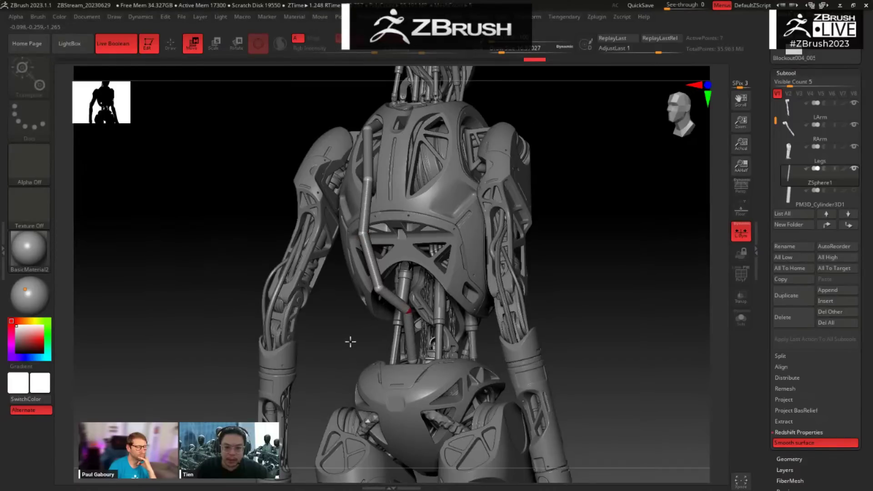
{"action": "left_click_drag", "start_coordinate": [350, 341], "coordinate": [421, 357]}
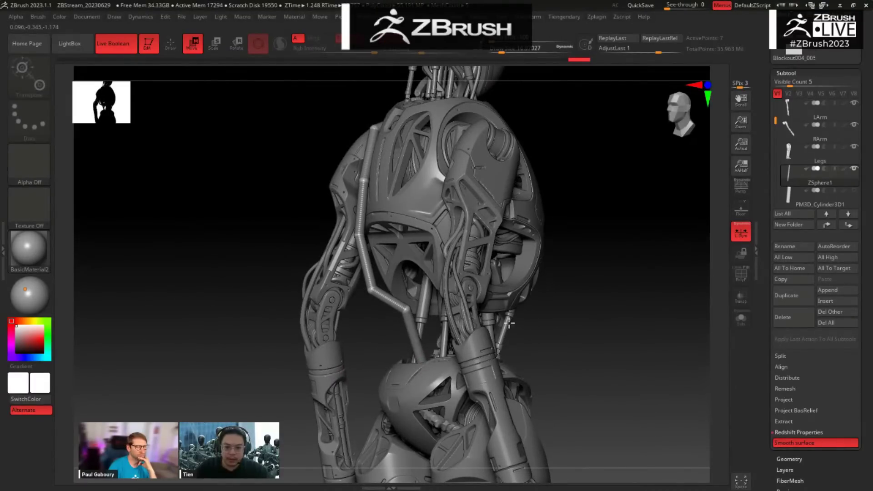
{"action": "left_click_drag", "start_coordinate": [564, 334], "coordinate": [585, 253]}
{"action": "left_click_drag", "start_coordinate": [641, 250], "coordinate": [625, 258]}
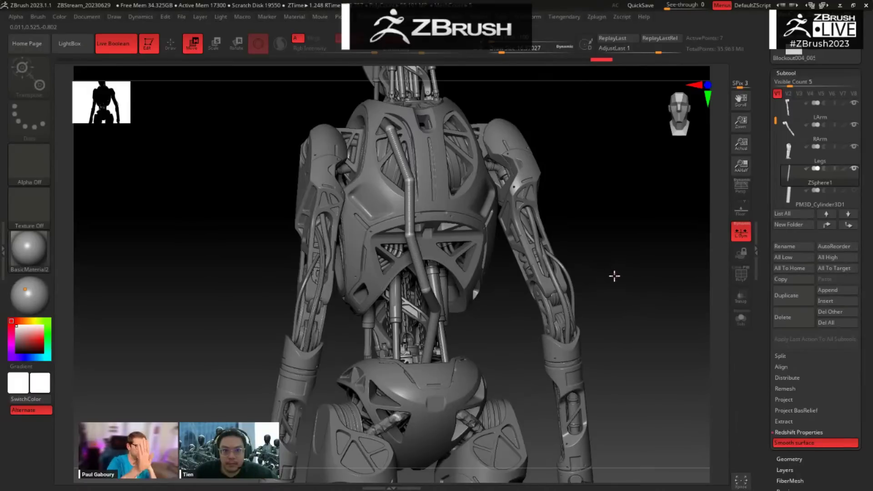
{"action": "left_click_drag", "start_coordinate": [621, 236], "coordinate": [614, 253]}
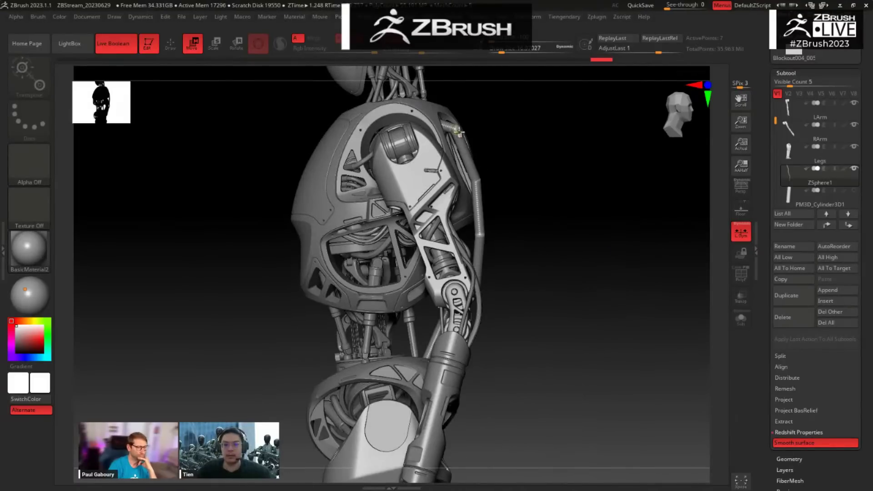
{"action": "left_click_drag", "start_coordinate": [576, 216], "coordinate": [609, 189]}
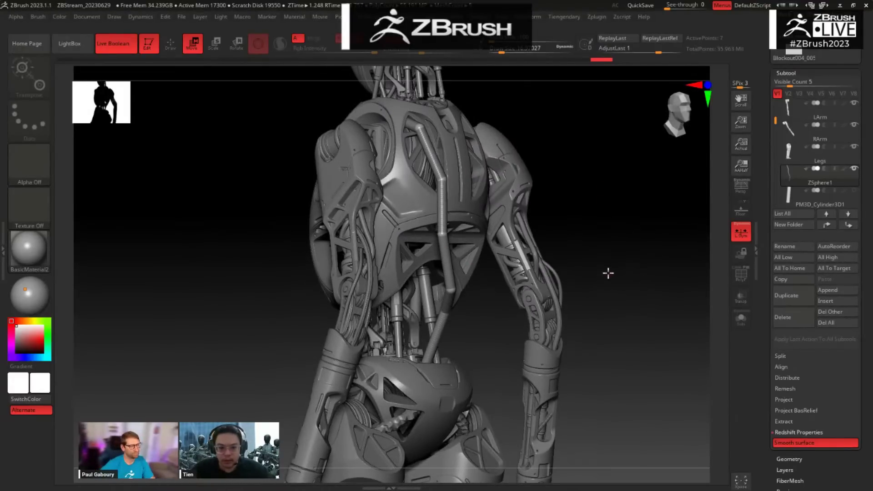
Step: Set the Adaptive Skin DynaMesh resolution to 0 and make an adaptive skin from the ZSphere tube
{"action": "left_click_drag", "start_coordinate": [762, 382], "coordinate": [752, 295]}
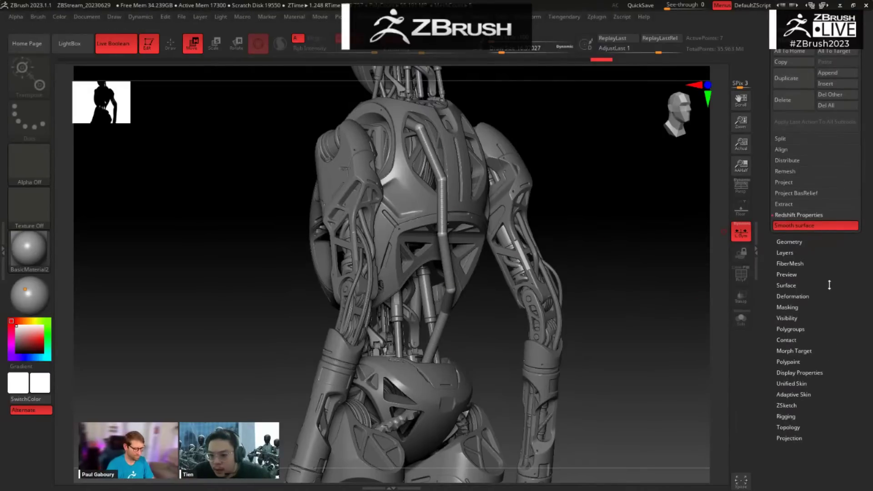
{"action": "scroll", "coordinate": [830, 285], "scroll_direction": "down", "scroll_amount": 2}
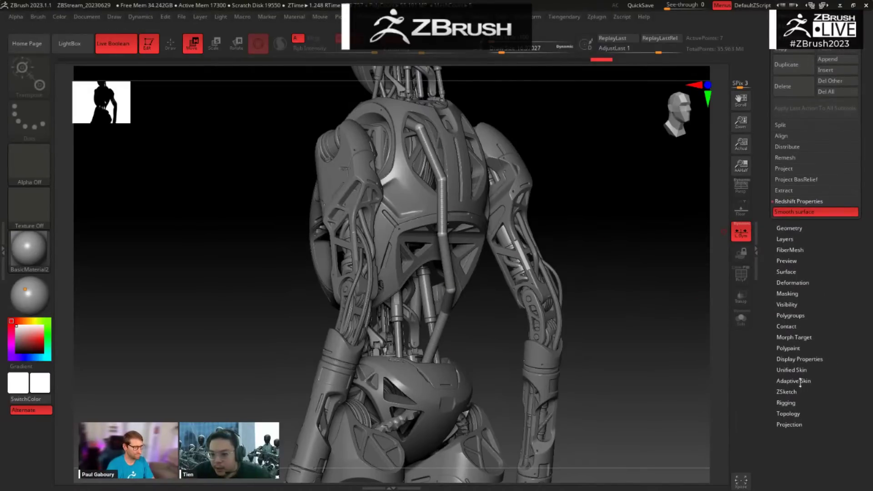
{"action": "left_click", "coordinate": [800, 382]}
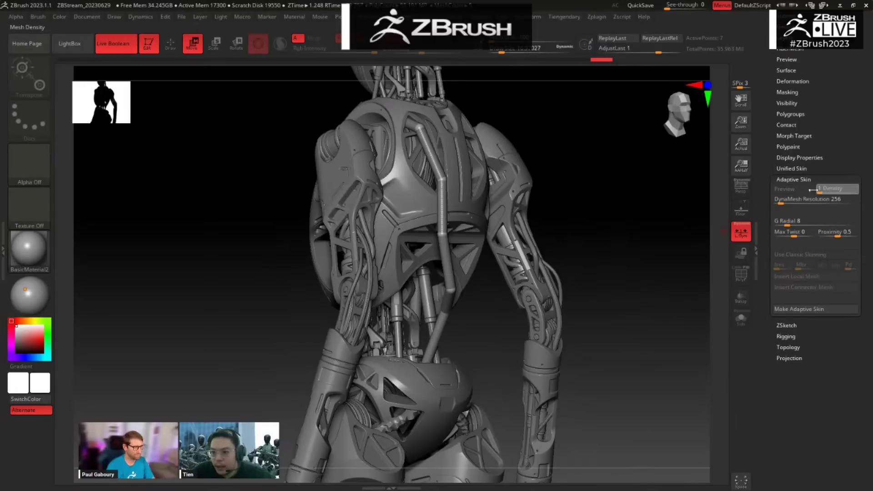
{"action": "left_click_drag", "start_coordinate": [780, 201], "coordinate": [764, 200]}
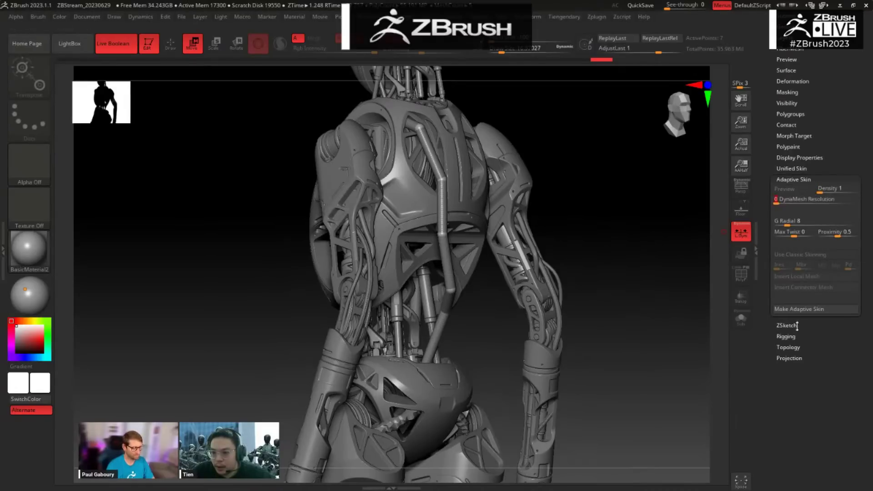
{"action": "left_click", "coordinate": [799, 309]}
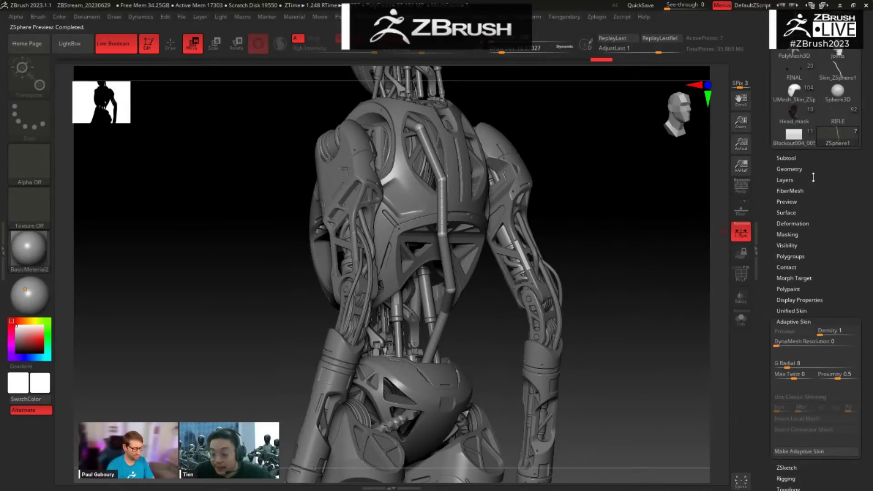
Step: Insert Skin_ZSphere2 as a subtool directly below ZSphere1
{"action": "left_click", "coordinate": [792, 158]}
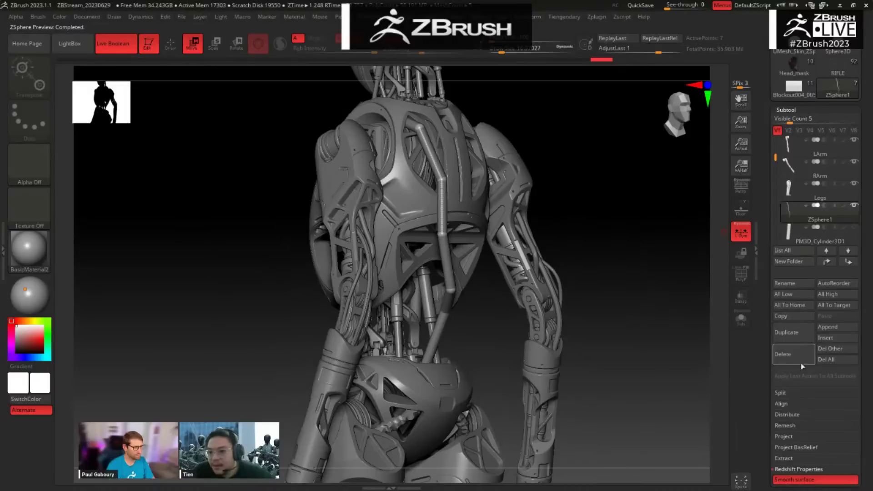
{"action": "left_click", "coordinate": [835, 339]}
{"action": "left_click", "coordinate": [566, 341]}
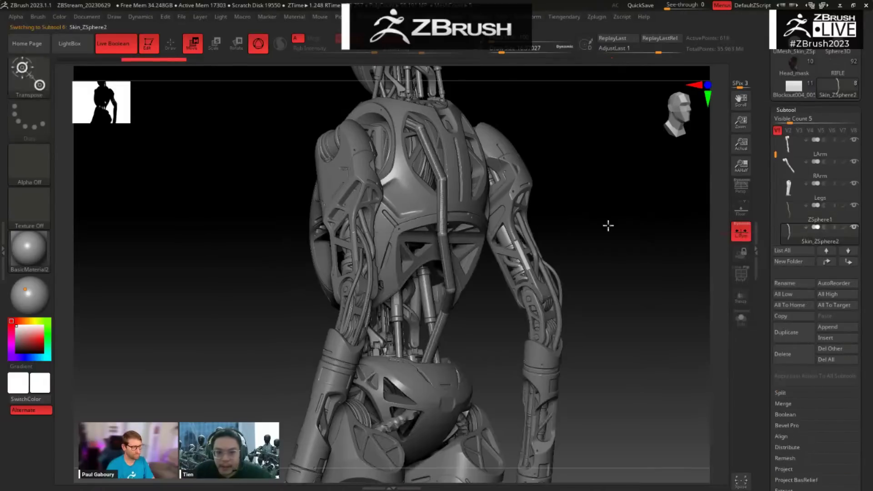
Step: Isolate the new tube mesh and preview it with dynamic subdivision smoothing
{"action": "key", "text": "alt+s"}
{"action": "left_click_drag", "start_coordinate": [615, 256], "coordinate": [632, 323], "text": "alt"}
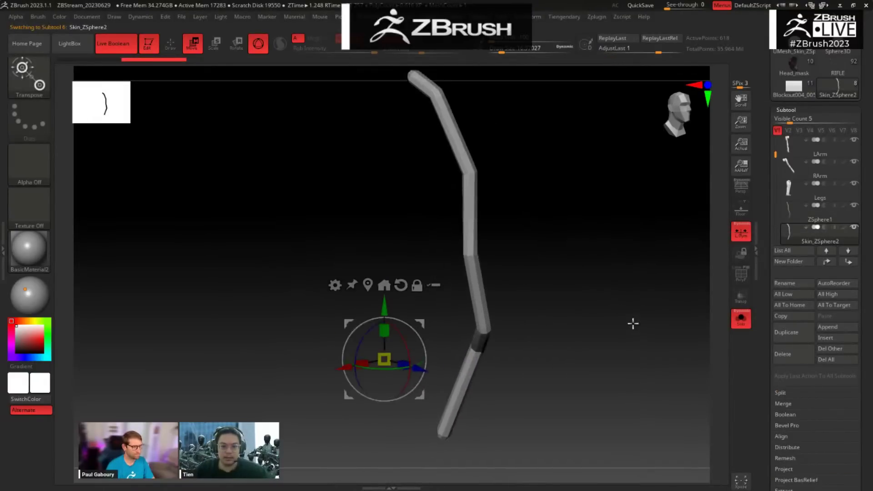
{"action": "key", "text": "d"}
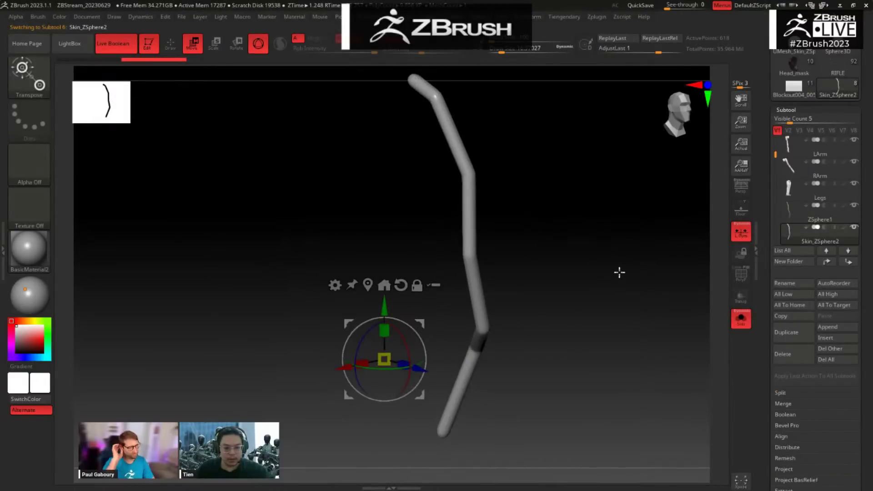
Step: Try a strong Polish Crisp Edges on the tube mesh and undo it
{"action": "key", "text": "space"}
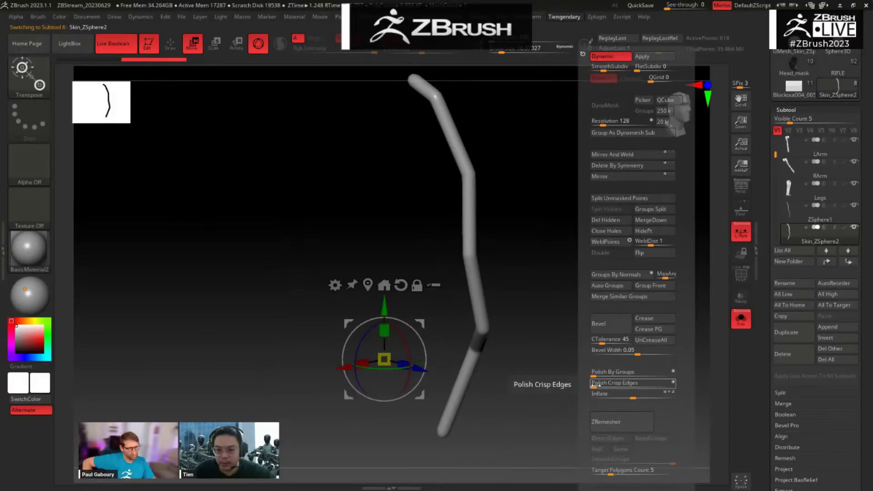
{"action": "left_click_drag", "start_coordinate": [594, 386], "coordinate": [668, 384]}
{"action": "key", "text": "space"}
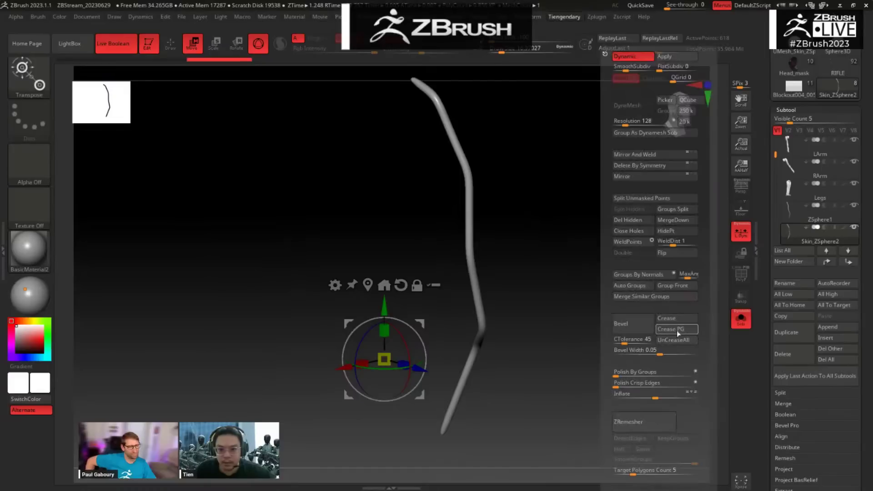
{"action": "key", "text": "ctrl+z"}
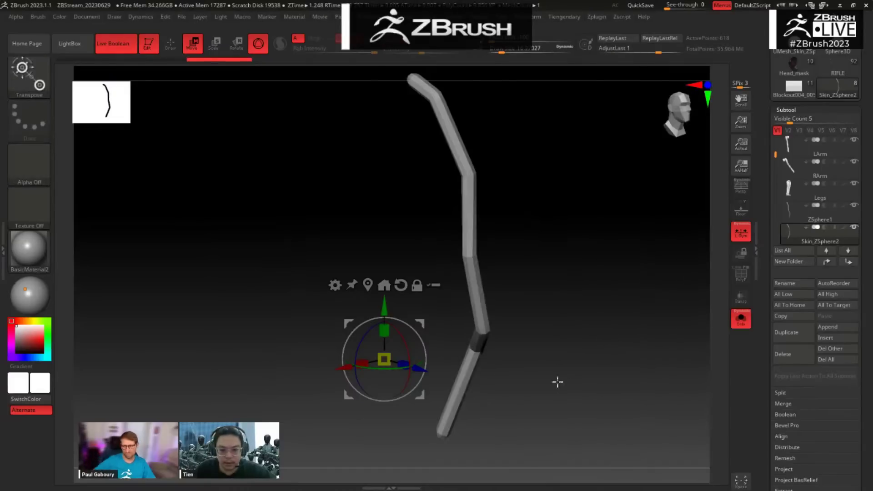
Step: Examine the lower part of the isolated tube mesh and its polygon layout, and bring the whole robot back into view
{"action": "left_click_drag", "start_coordinate": [557, 382], "coordinate": [540, 335]}
{"action": "key", "text": "q"}
{"action": "mouse_move", "coordinate": [369, 367]}
{"action": "left_mouse_down"}
{"action": "mouse_move", "coordinate": [431, 394]}
{"action": "mouse_move", "coordinate": [499, 344]}
{"action": "mouse_move", "coordinate": [624, 321]}
{"action": "left_mouse_up"}
{"action": "key", "text": "shift"}
{"action": "key", "text": "shift"}
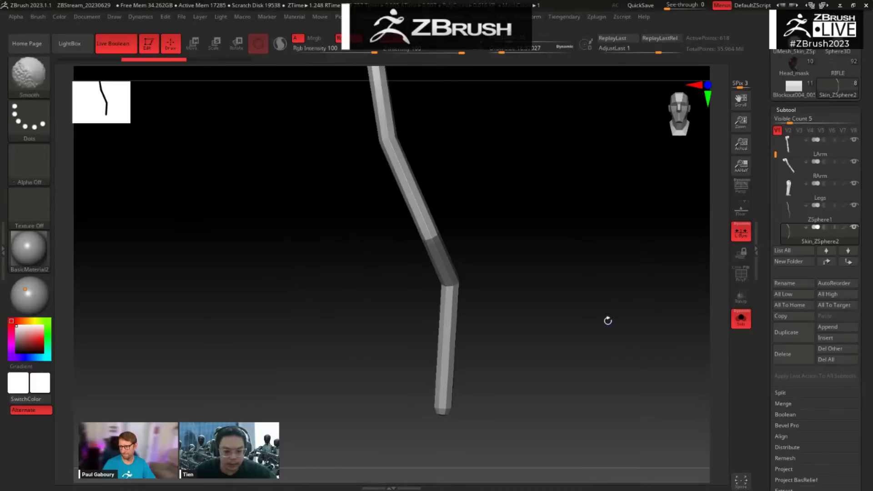
{"action": "key", "text": "shift+f"}
{"action": "key", "text": "shift+f"}
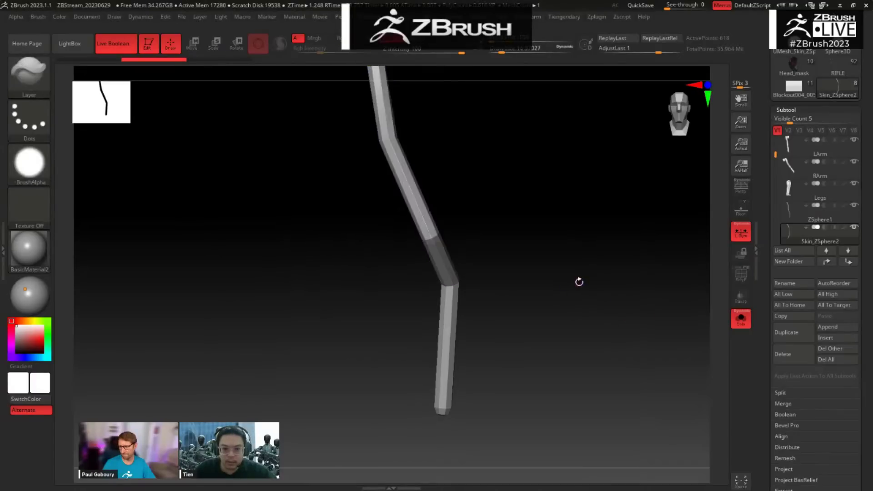
{"action": "left_click", "coordinate": [611, 285]}
{"action": "left_click_drag", "start_coordinate": [578, 327], "coordinate": [700, 269]}
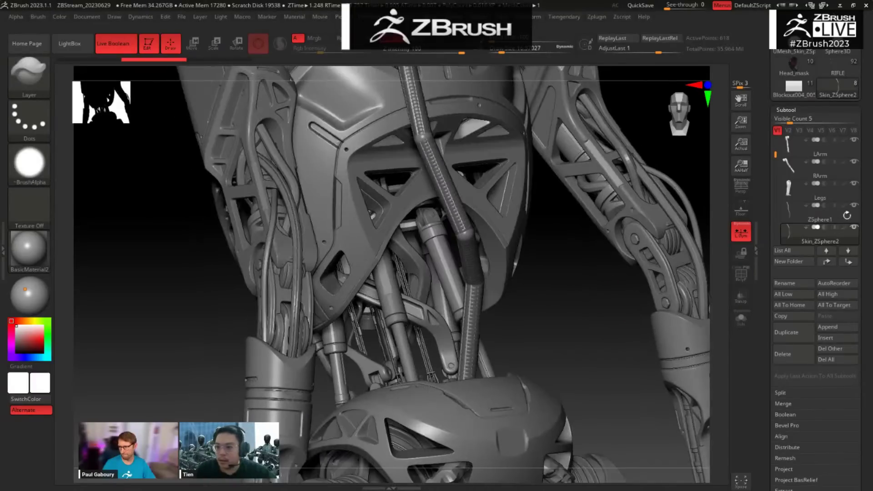
Step: Hide the ZSphere1 subtool and smooth the tube mesh into a thin round cable with Polish Crisp Edges
{"action": "left_click", "coordinate": [854, 206]}
{"action": "left_click_drag", "start_coordinate": [579, 309], "coordinate": [628, 314]}
{"action": "key", "text": "grave"}
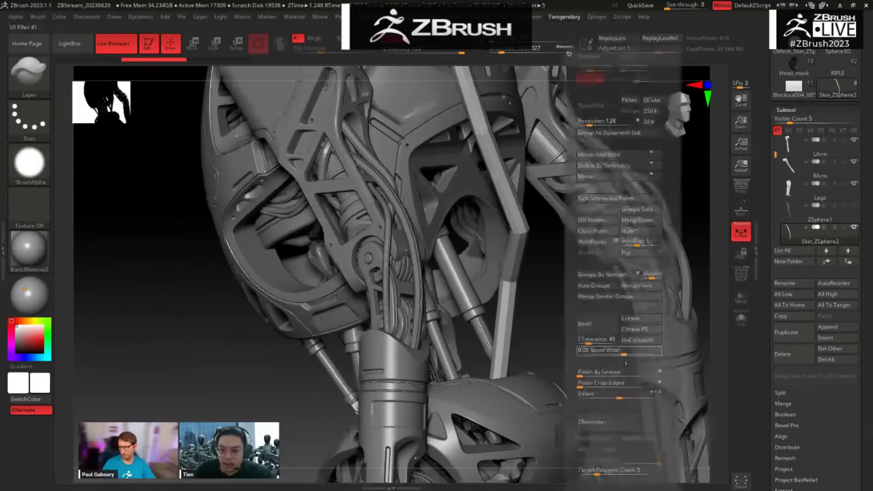
{"action": "left_click", "coordinate": [576, 383]}
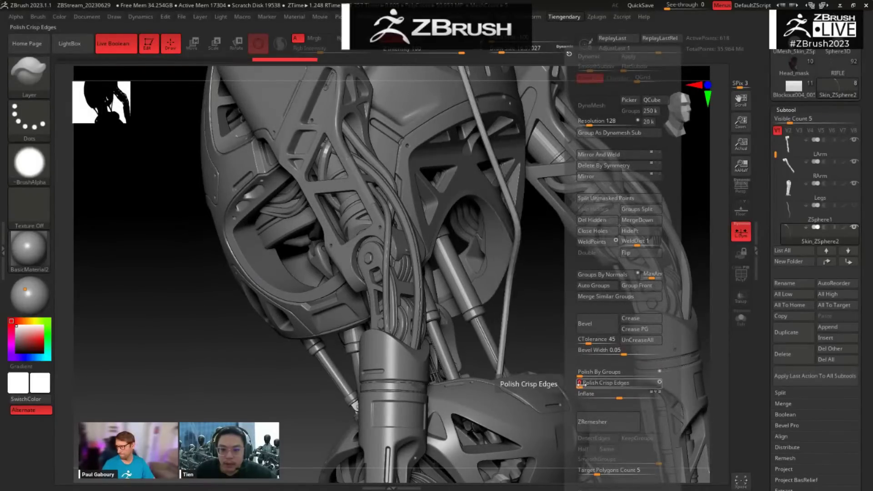
Step: Enlarge the Move brush and pull the cable's lower bend inward, closer to the robot's waist
{"action": "key", "text": "b"}
{"action": "key", "text": "m"}
{"action": "key", "text": "v"}
{"action": "key", "text": "space"}
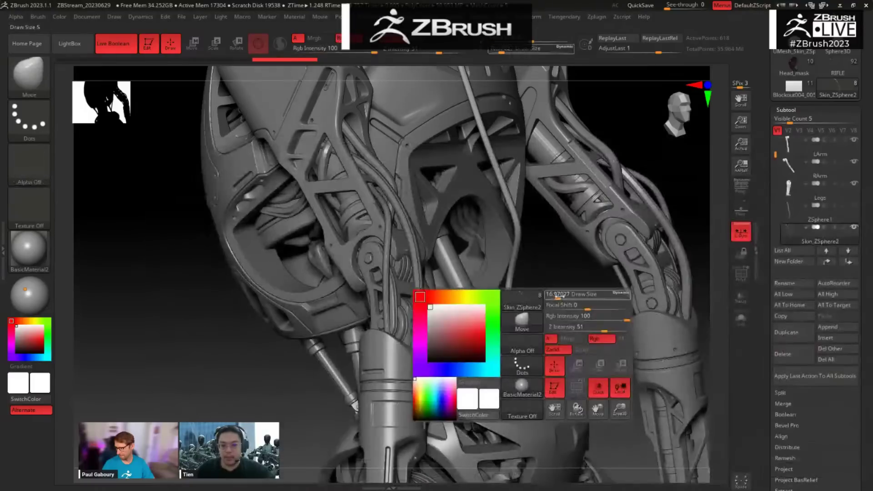
{"action": "left_click_drag", "start_coordinate": [554, 296], "coordinate": [585, 296]}
{"action": "left_click_drag", "start_coordinate": [519, 233], "coordinate": [506, 237]}
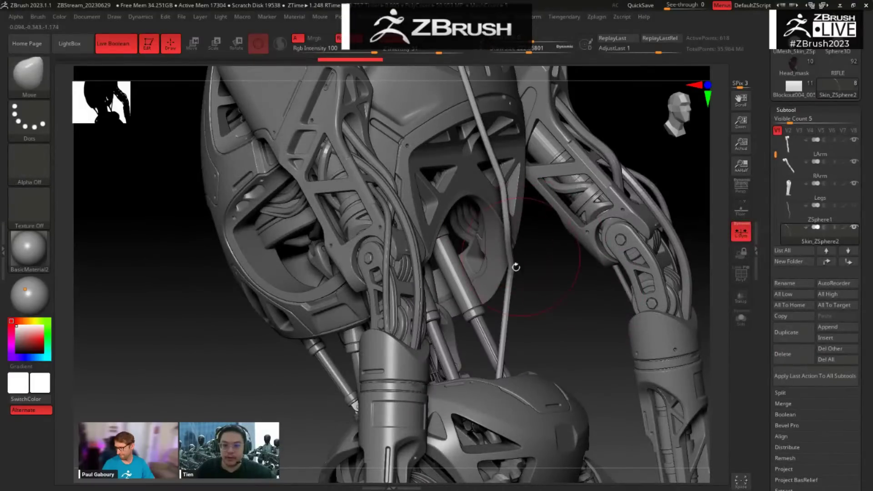
{"action": "mouse_move", "coordinate": [507, 291]}
{"action": "left_mouse_down"}
{"action": "mouse_move", "coordinate": [496, 300]}
{"action": "mouse_move", "coordinate": [499, 283]}
{"action": "left_mouse_up"}
{"action": "left_click_drag", "start_coordinate": [544, 324], "coordinate": [611, 203], "text": "alt"}
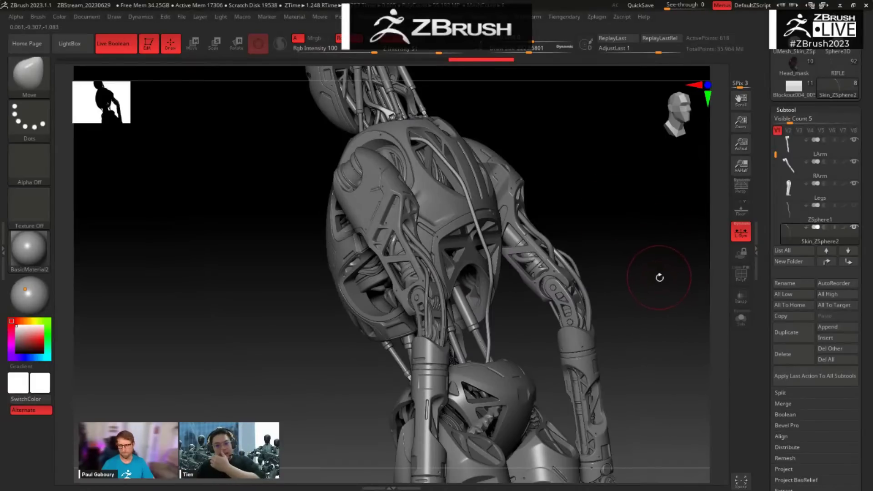
Step: Review the robot from the front and switch to the Head_mask tool, framing the whole head
{"action": "mouse_move", "coordinate": [622, 236]}
{"action": "left_mouse_down"}
{"action": "mouse_move", "coordinate": [637, 206]}
{"action": "mouse_move", "coordinate": [623, 247]}
{"action": "left_mouse_up"}
{"action": "left_click_drag", "start_coordinate": [587, 314], "coordinate": [561, 286]}
{"action": "left_click_drag", "start_coordinate": [599, 314], "coordinate": [563, 424], "text": "shift"}
{"action": "scroll", "coordinate": [777, 172], "scroll_direction": "up", "scroll_amount": 2}
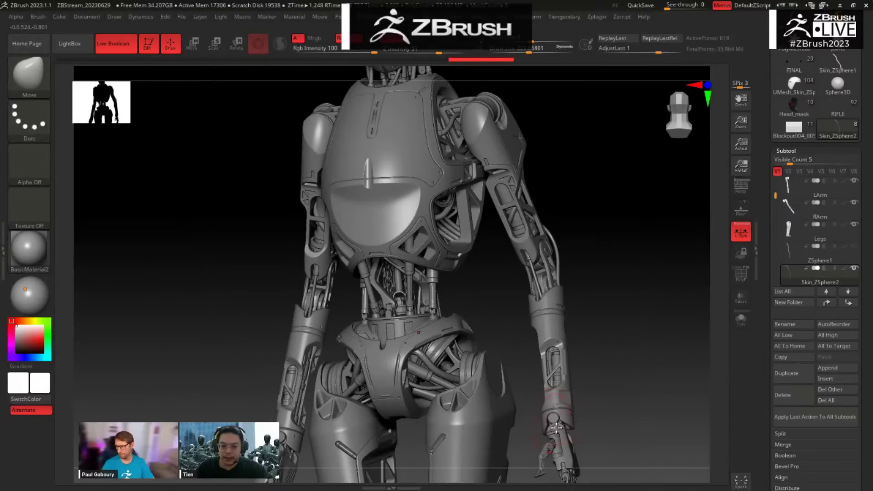
{"action": "left_click_drag", "start_coordinate": [632, 368], "coordinate": [643, 315]}
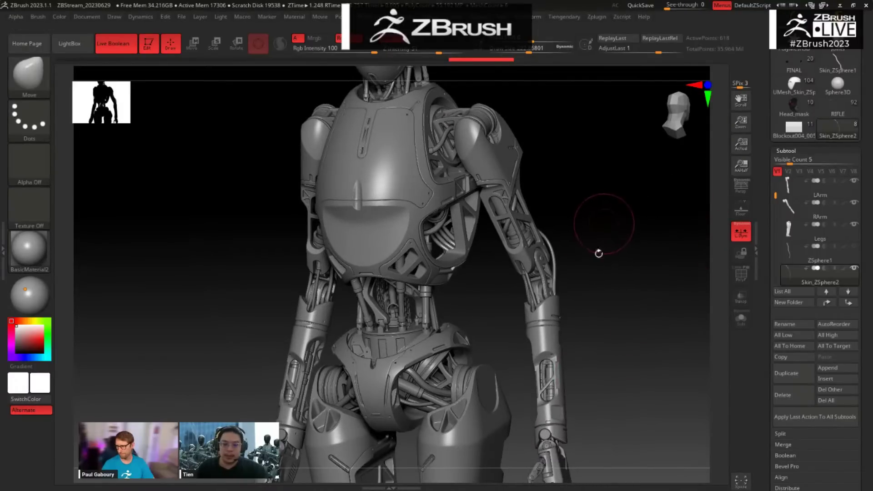
{"action": "left_click_drag", "start_coordinate": [598, 253], "coordinate": [594, 306], "text": "alt"}
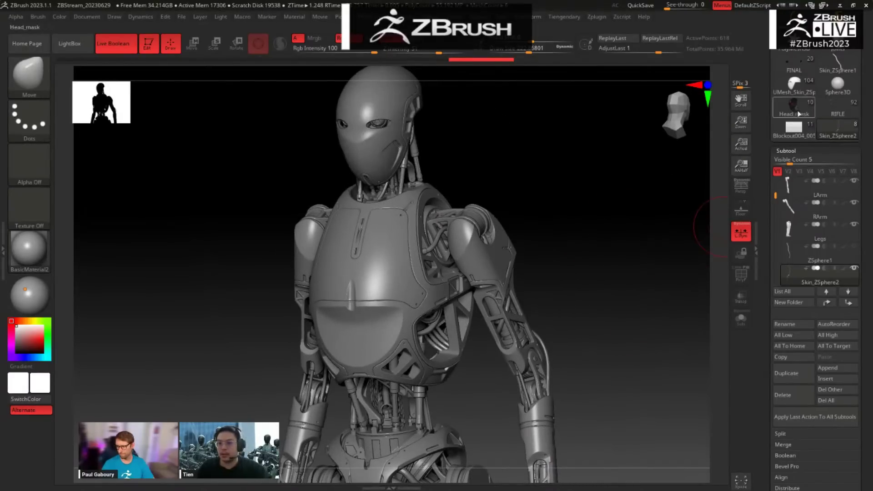
{"action": "left_click", "coordinate": [799, 114]}
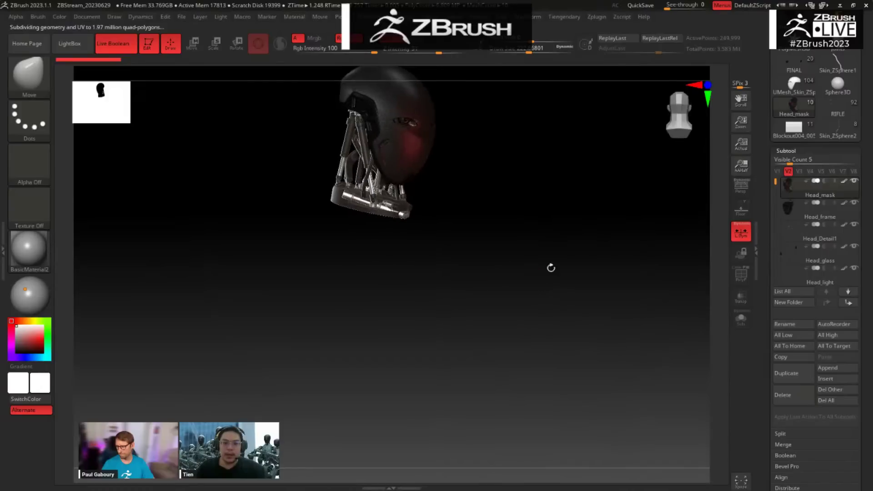
{"action": "left_click_drag", "start_coordinate": [550, 267], "coordinate": [545, 309]}
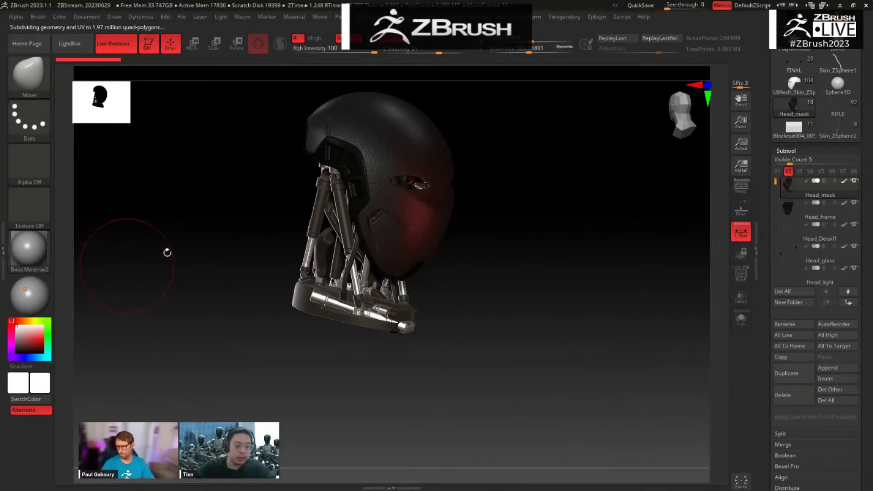
{"action": "key", "text": "space"}
{"action": "mouse_move", "coordinate": [215, 227]}
{"action": "left_mouse_down"}
{"action": "mouse_move", "coordinate": [197, 227]}
{"action": "mouse_move", "coordinate": [185, 251]}
{"action": "left_mouse_up"}
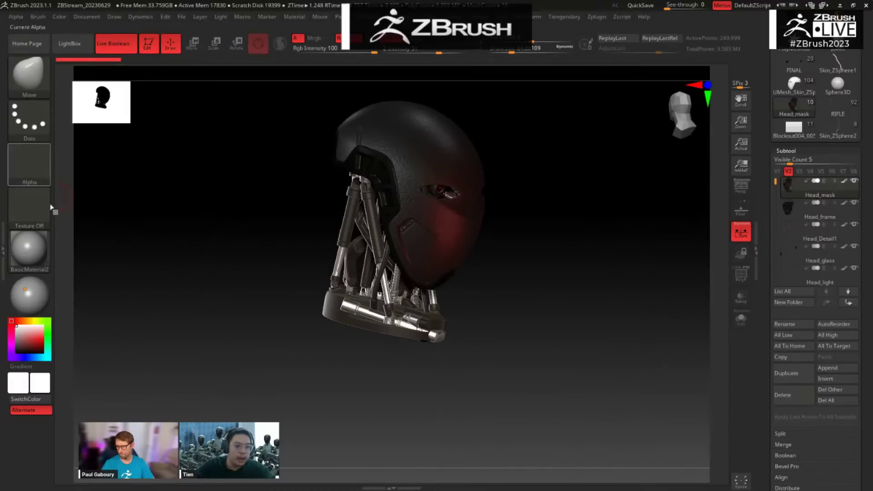
Step: Open the side tray, collapse the Render palette and expand the Material palette
{"action": "left_click", "coordinate": [4, 238]}
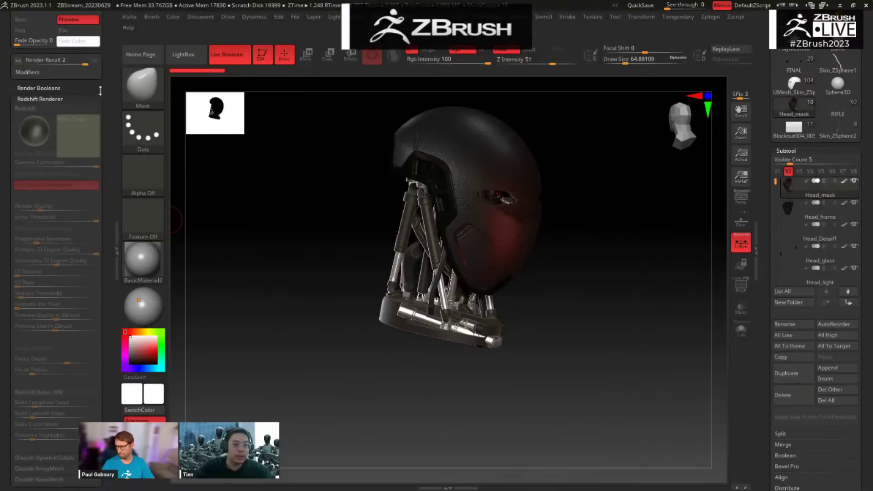
{"action": "left_click_drag", "start_coordinate": [101, 91], "coordinate": [103, 165]}
{"action": "left_click", "coordinate": [25, 16]}
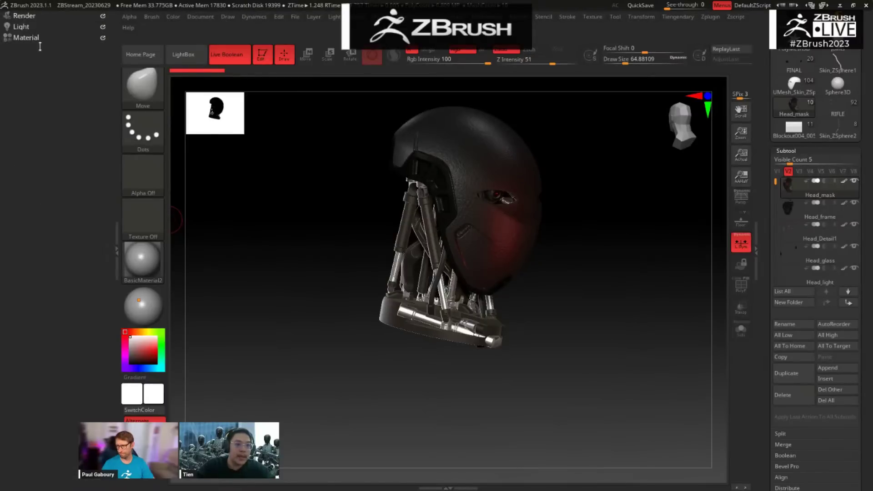
{"action": "left_click", "coordinate": [30, 38]}
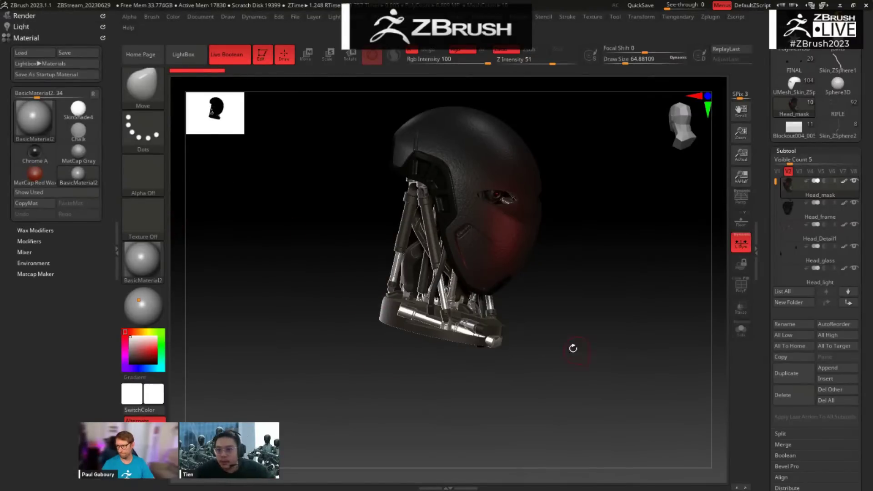
Step: Isolate the Head_mask subtool and frame the mask's front
{"action": "left_click_drag", "start_coordinate": [580, 304], "coordinate": [587, 346], "text": "shift"}
{"action": "left_click", "coordinate": [792, 205]}
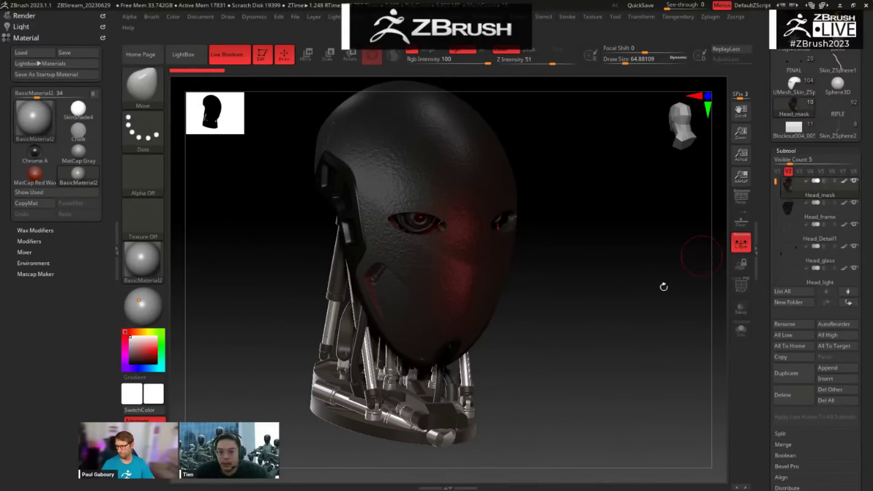
{"action": "left_click_drag", "start_coordinate": [665, 286], "coordinate": [631, 349]}
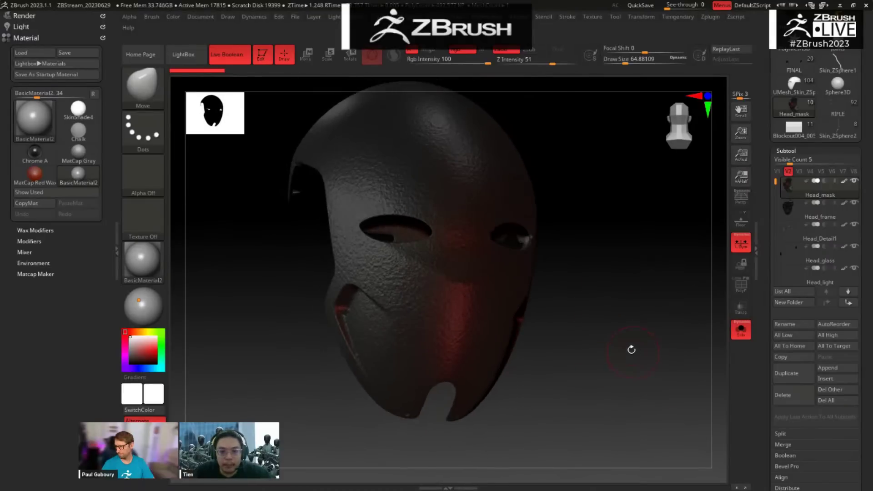
Step: Look through the material library, including the Redshift Polypaint Materials, and examine the mask's surface
{"action": "left_click", "coordinate": [146, 225]}
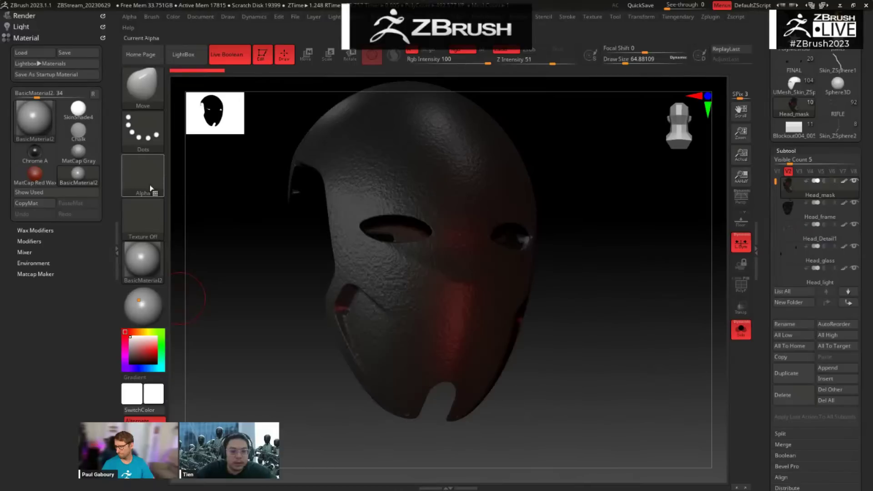
{"action": "left_click", "coordinate": [150, 263]}
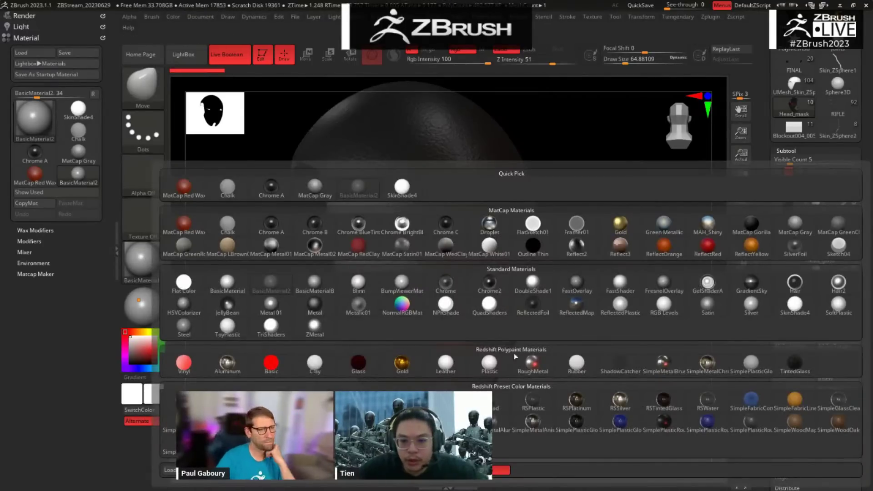
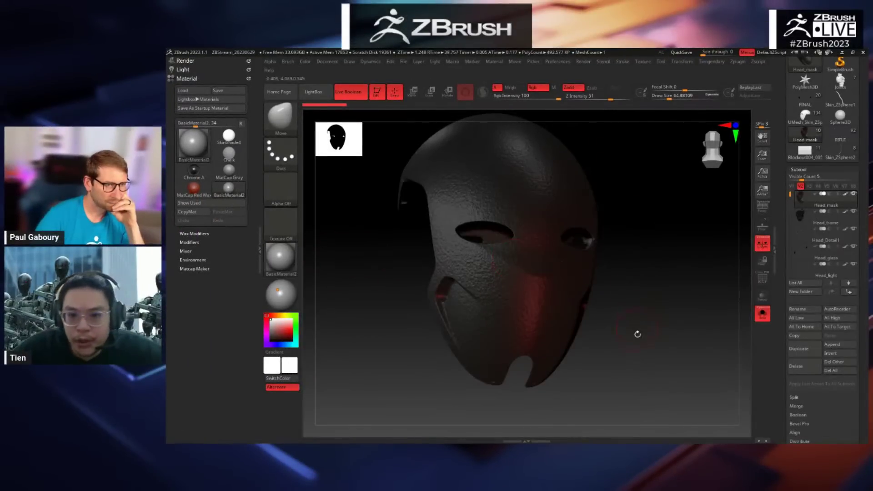
{"action": "left_click_drag", "start_coordinate": [638, 334], "coordinate": [357, 268]}
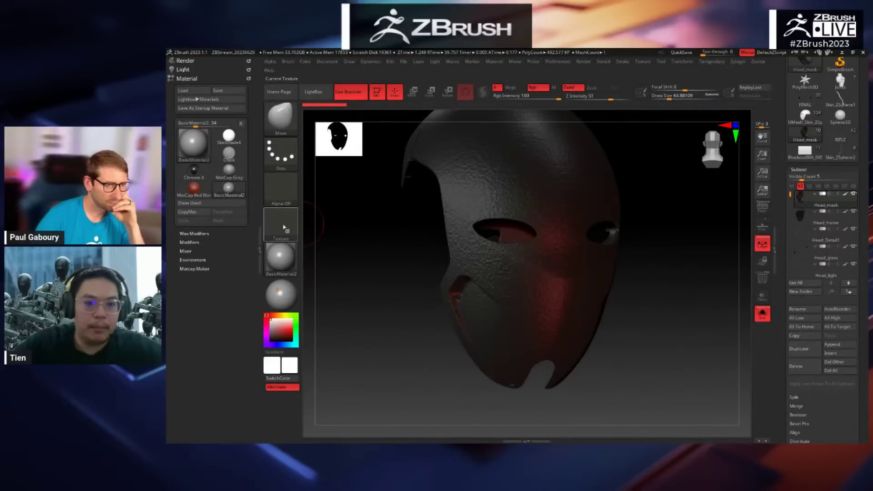
{"action": "left_click", "coordinate": [280, 259]}
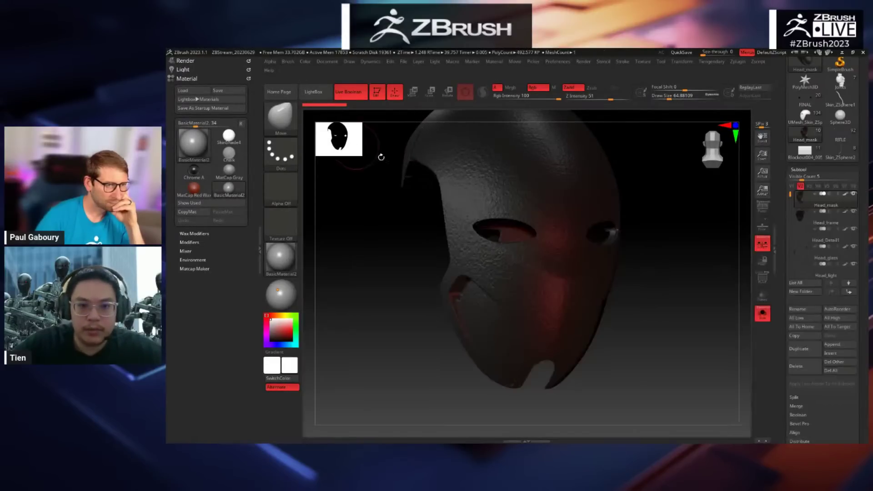
{"action": "left_click_drag", "start_coordinate": [672, 291], "coordinate": [729, 339]}
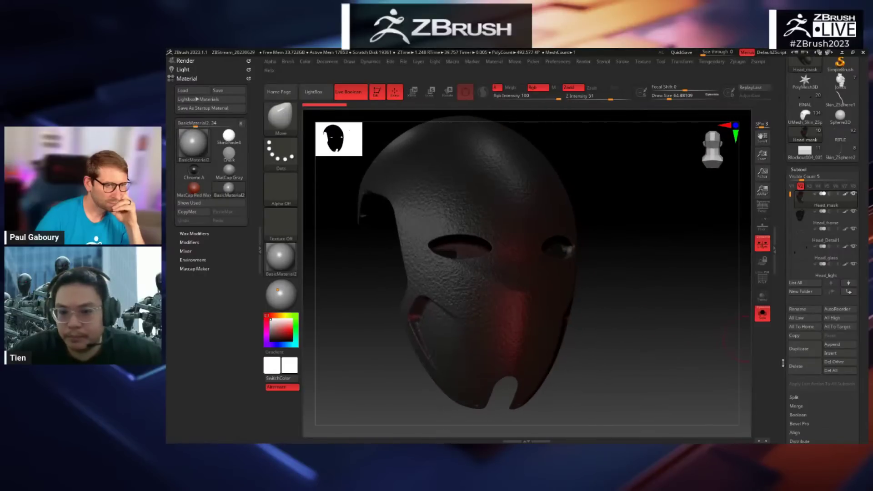
Step: Import the camo image as the mask's texture map and dismiss the UV mapping note
{"action": "scroll", "coordinate": [787, 305], "scroll_direction": "down", "scroll_amount": 5}
{"action": "scroll", "coordinate": [814, 318], "scroll_direction": "down", "scroll_amount": 4}
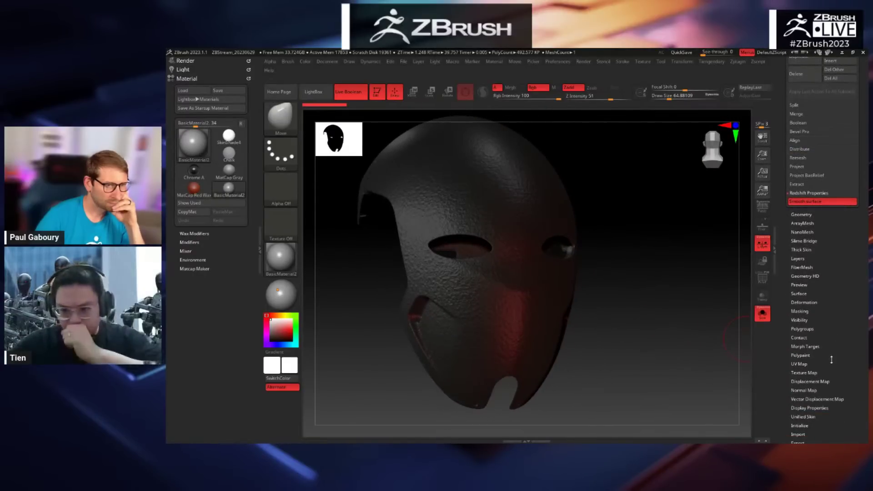
{"action": "left_click", "coordinate": [812, 373]}
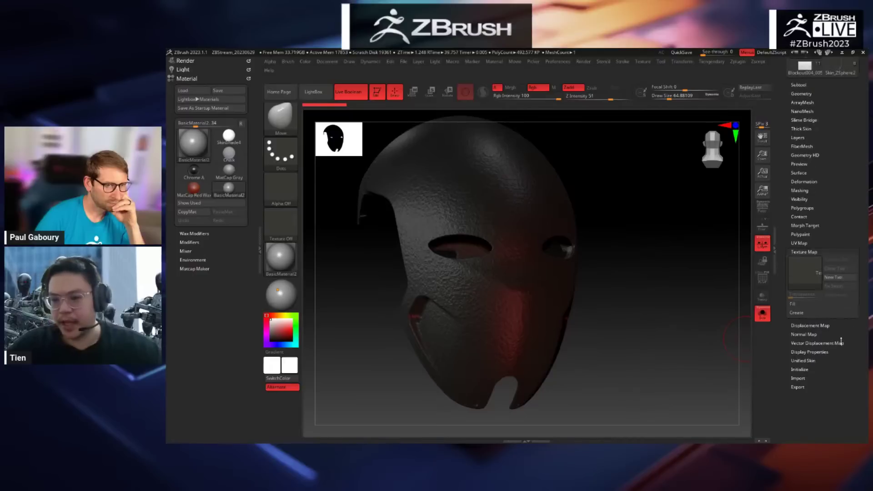
{"action": "left_click", "coordinate": [806, 275]}
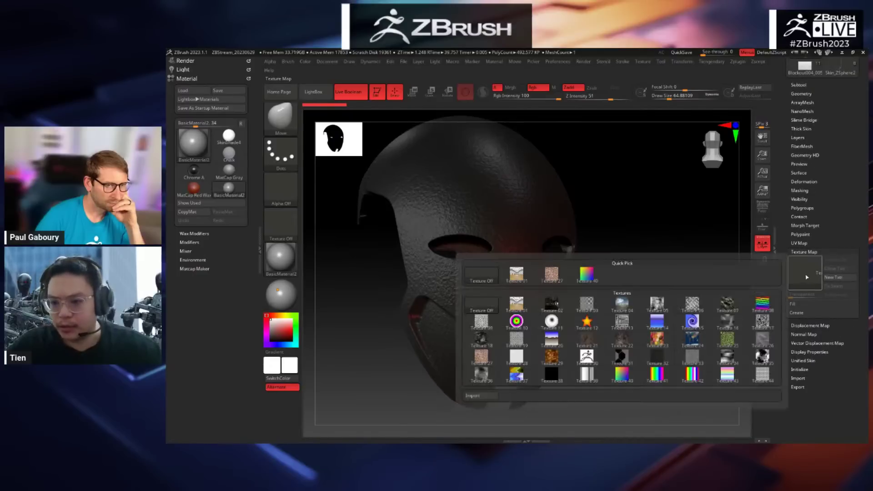
{"action": "left_click", "coordinate": [490, 398]}
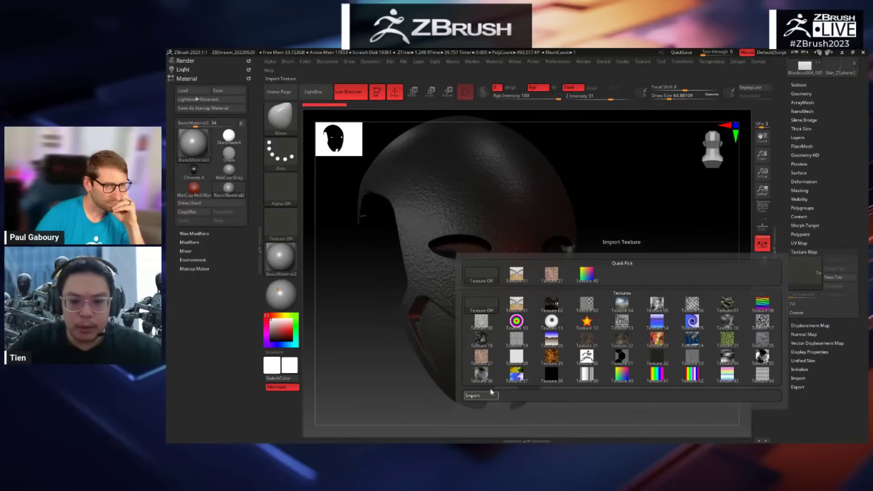
{"action": "left_click", "coordinate": [248, 154]}
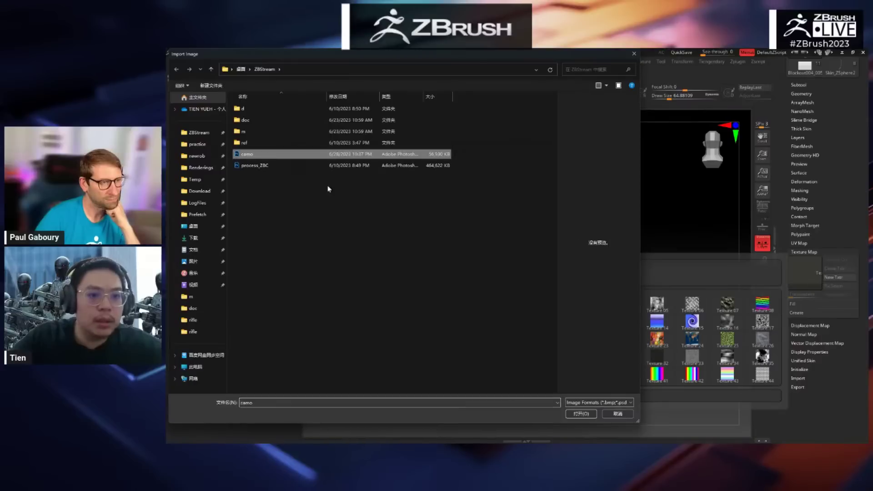
{"action": "left_click", "coordinate": [582, 414]}
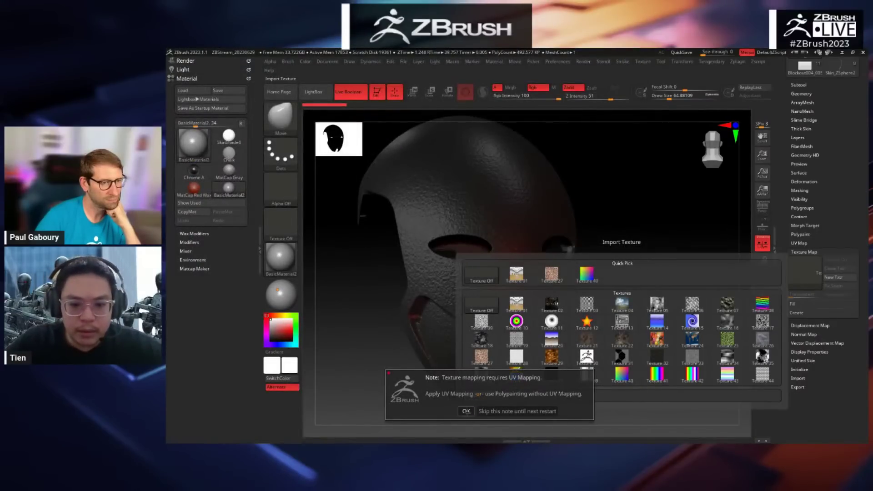
{"action": "left_click", "coordinate": [467, 411]}
Step: Set the mask's UV map size to 4096 and create its UVs with the Uvb box projection
{"action": "left_click_drag", "start_coordinate": [657, 319], "coordinate": [662, 321]}
{"action": "left_click_drag", "start_coordinate": [659, 286], "coordinate": [683, 291]}
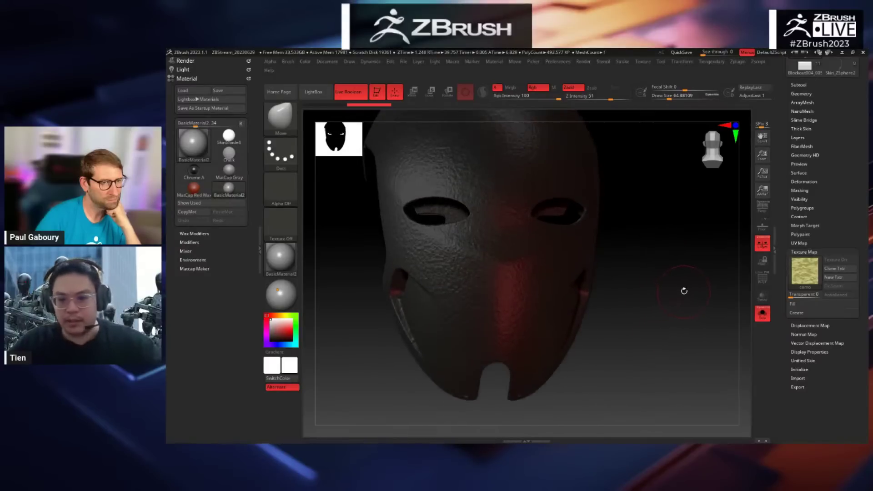
{"action": "left_click", "coordinate": [801, 243]}
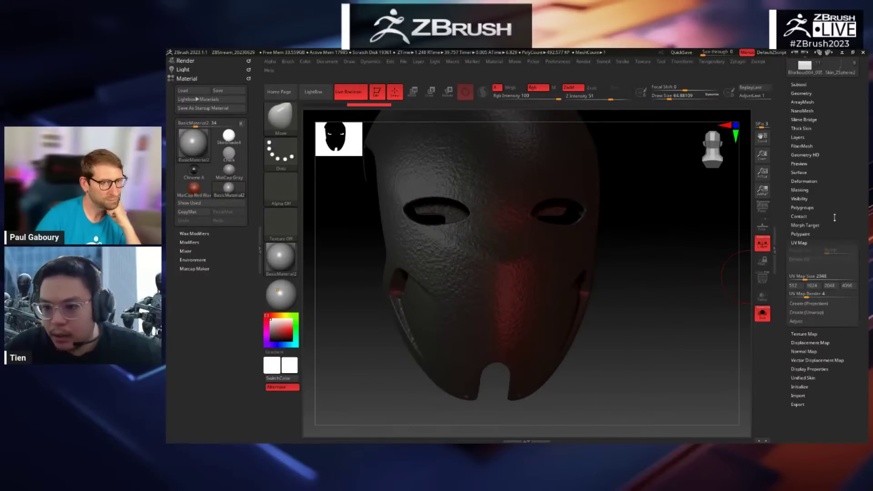
{"action": "left_click_drag", "start_coordinate": [835, 217], "coordinate": [834, 203]}
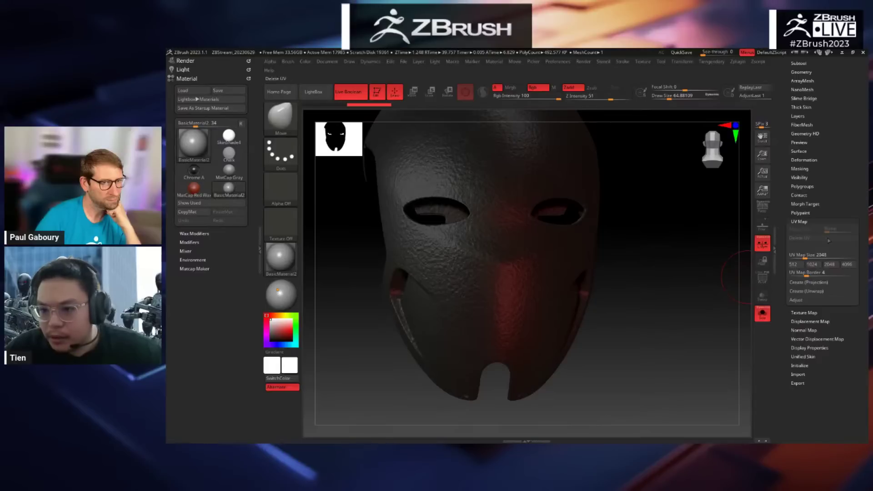
{"action": "left_click", "coordinate": [846, 265]}
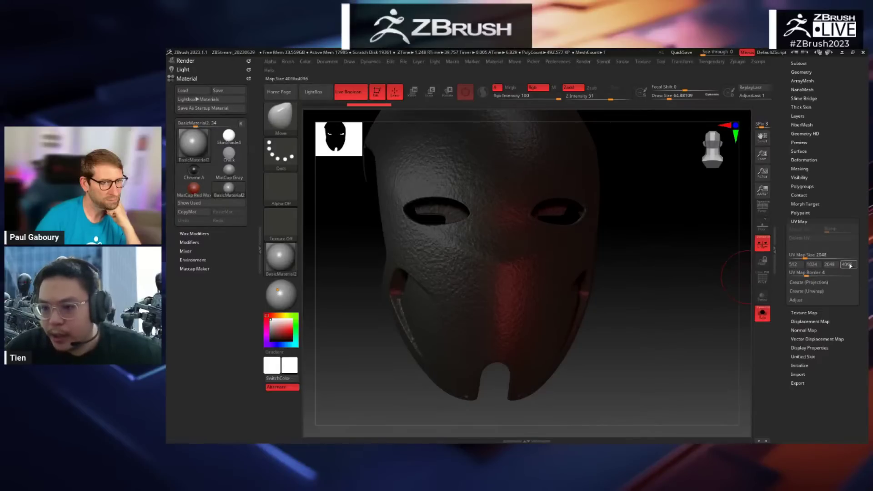
{"action": "left_click", "coordinate": [817, 285]}
{"action": "scroll", "coordinate": [783, 329], "scroll_direction": "down", "scroll_amount": 1}
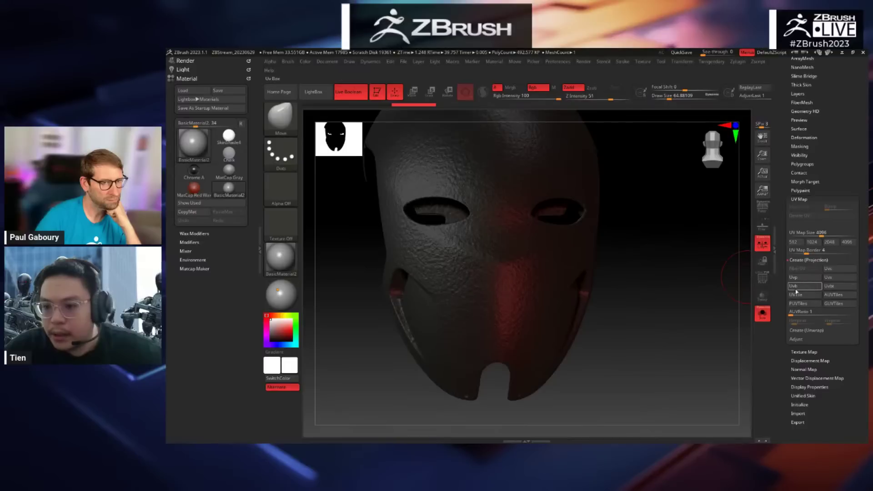
{"action": "left_click", "coordinate": [803, 288]}
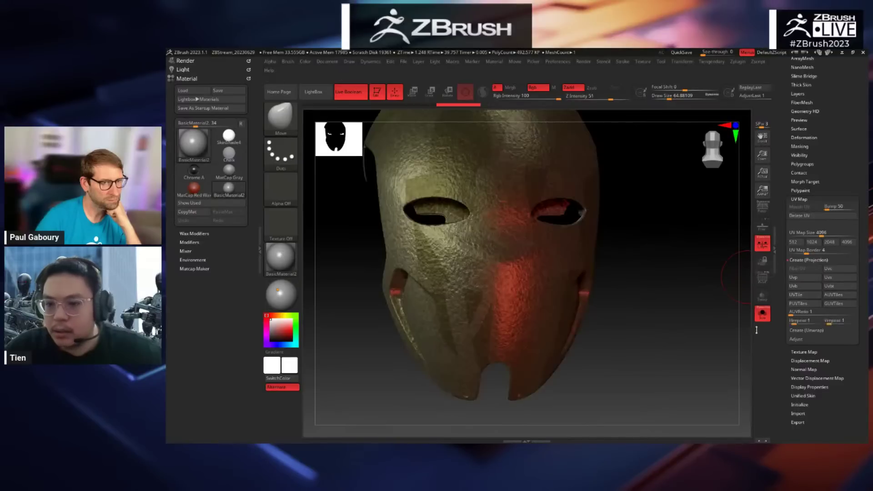
{"action": "left_click_drag", "start_coordinate": [644, 310], "coordinate": [623, 273]}
{"action": "left_click_drag", "start_coordinate": [351, 364], "coordinate": [477, 271]}
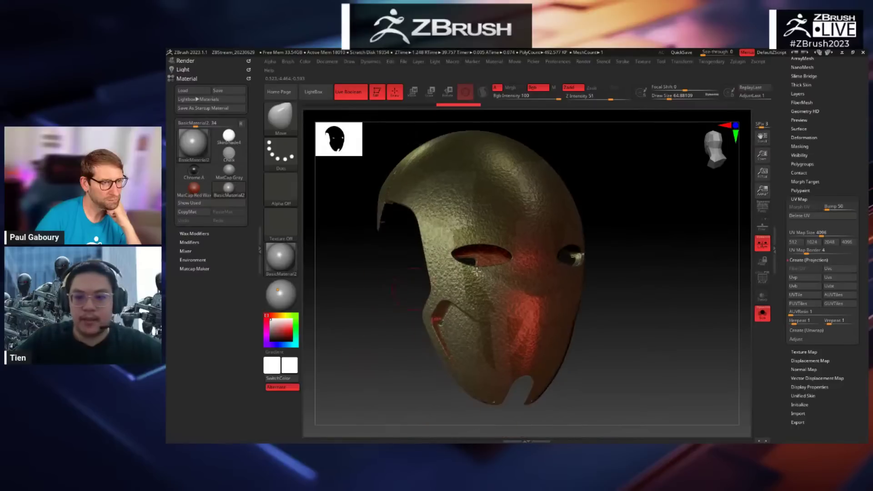
Step: Check the mask's texture map and raise its UV repeats to about 3.4 horizontally and 3.8 vertically
{"action": "left_click", "coordinate": [804, 352]}
{"action": "left_click_drag", "start_coordinate": [670, 288], "coordinate": [667, 296], "text": "shift"}
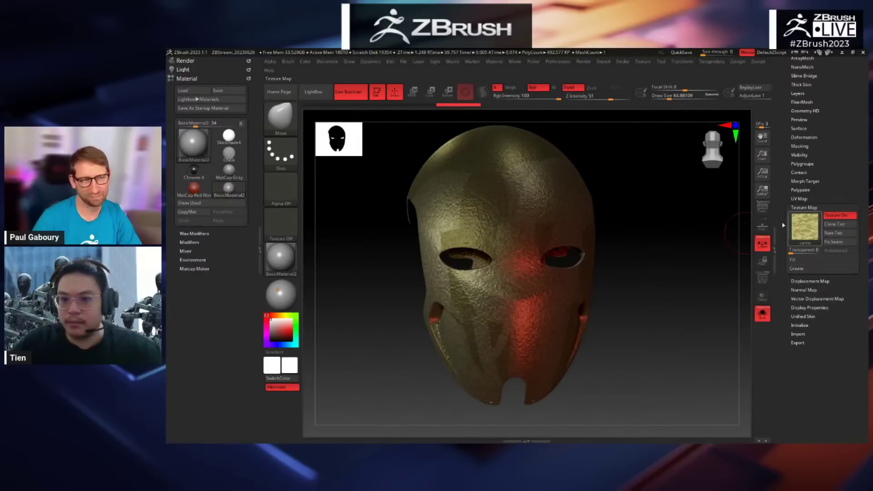
{"action": "left_click_drag", "start_coordinate": [640, 197], "coordinate": [683, 259]}
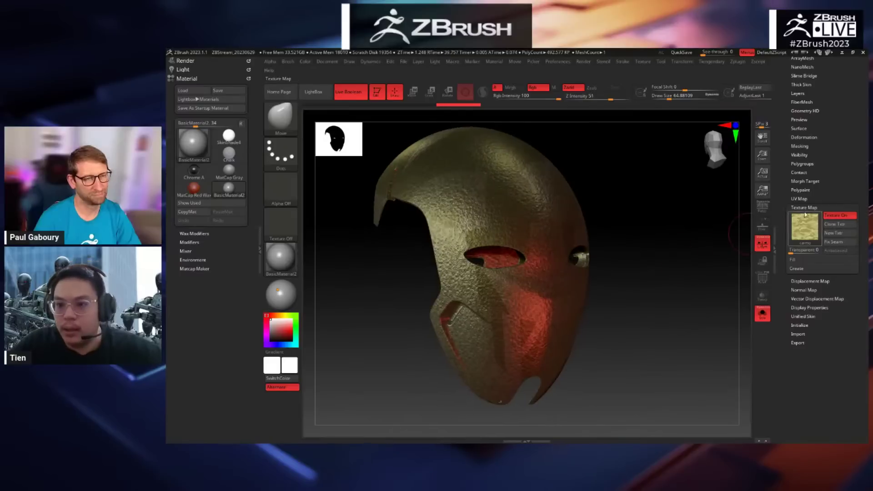
{"action": "left_click", "coordinate": [802, 201]}
{"action": "left_click_drag", "start_coordinate": [794, 322], "coordinate": [830, 321]}
{"action": "mouse_move", "coordinate": [653, 323]}
{"action": "left_mouse_down"}
{"action": "mouse_move", "coordinate": [643, 327]}
{"action": "mouse_move", "coordinate": [654, 323]}
{"action": "left_mouse_up"}
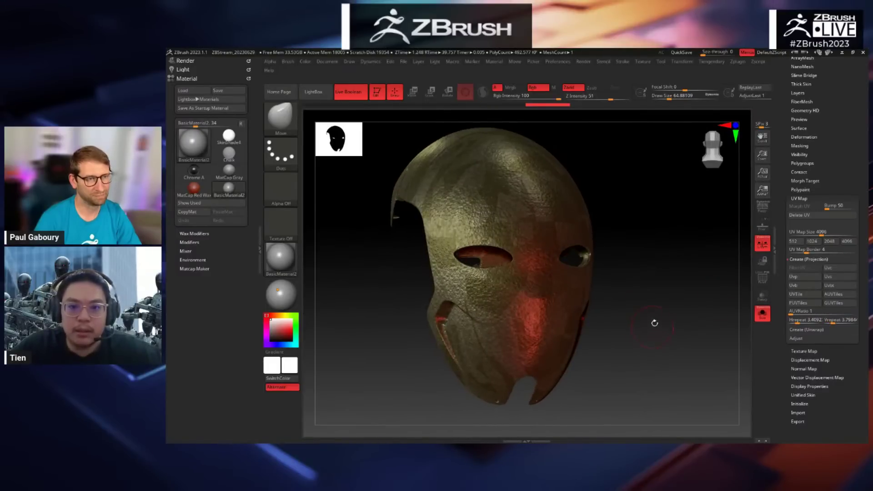
Step: Choose the Leather material from the Redshift Polypaint Materials and dismiss the Redshift renderer note
{"action": "left_click", "coordinate": [286, 230]}
{"action": "left_click", "coordinate": [280, 256]}
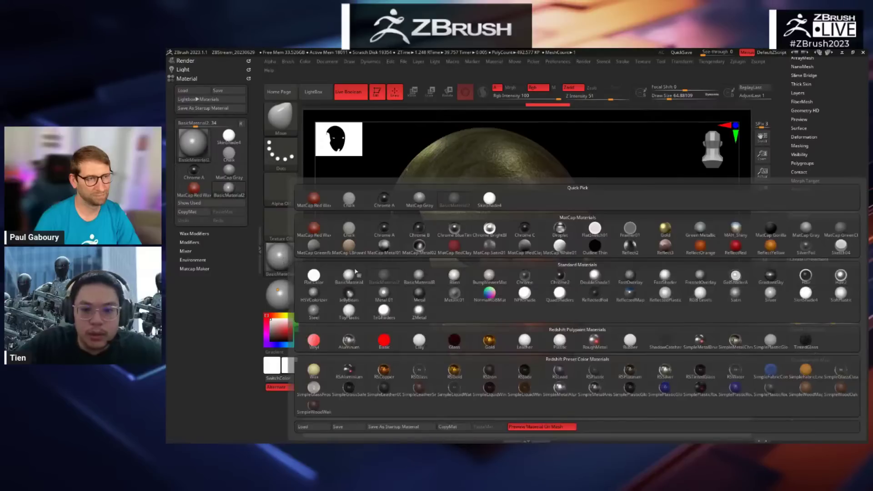
{"action": "left_click", "coordinate": [526, 342]}
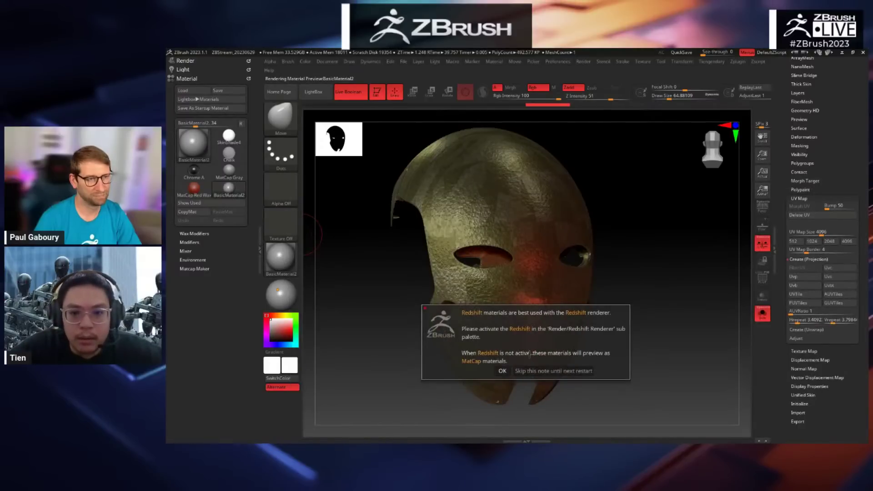
{"action": "left_click", "coordinate": [502, 371]}
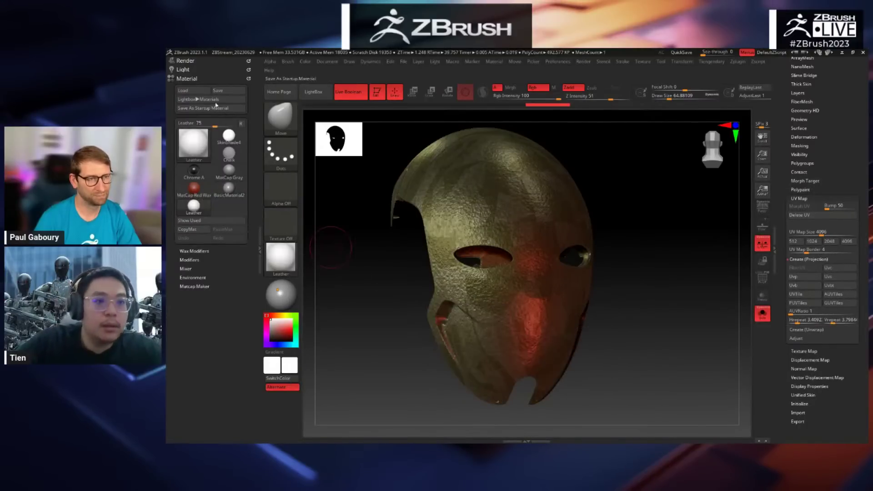
Step: Activate the Redshift renderer and show the light settings
{"action": "left_click", "coordinate": [186, 61]}
{"action": "left_click", "coordinate": [192, 187]}
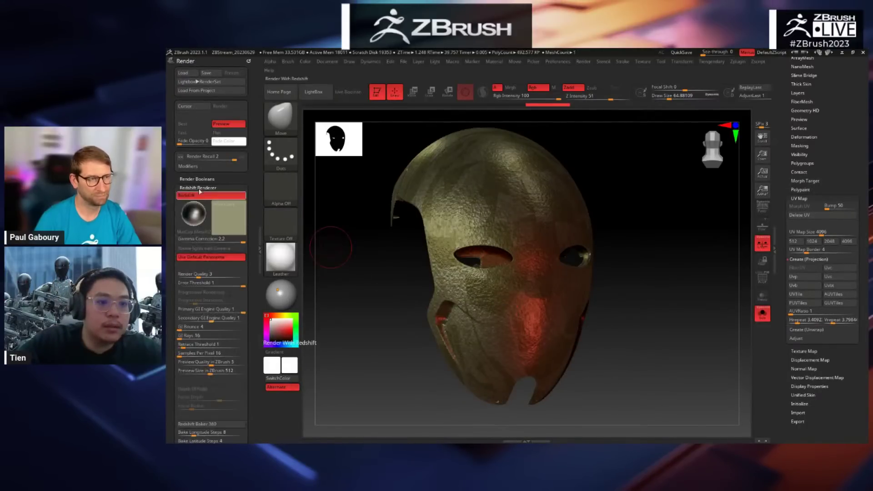
{"action": "left_click", "coordinate": [210, 60]}
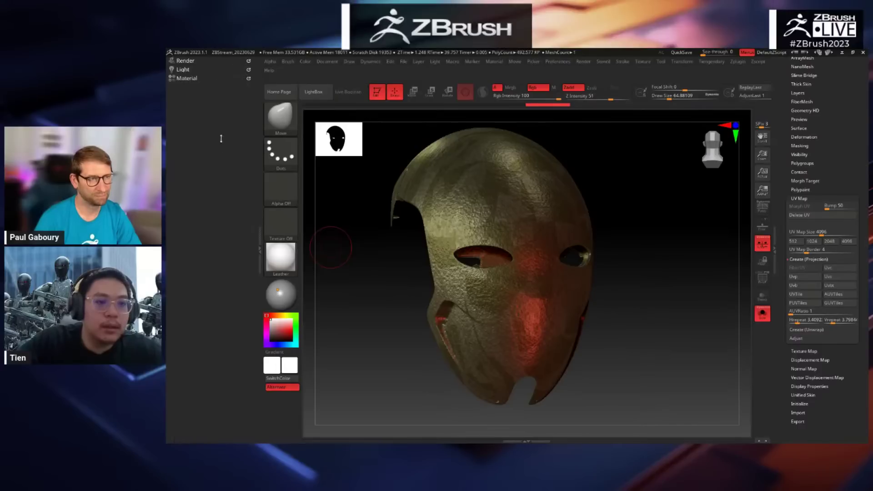
{"action": "left_click", "coordinate": [187, 70]}
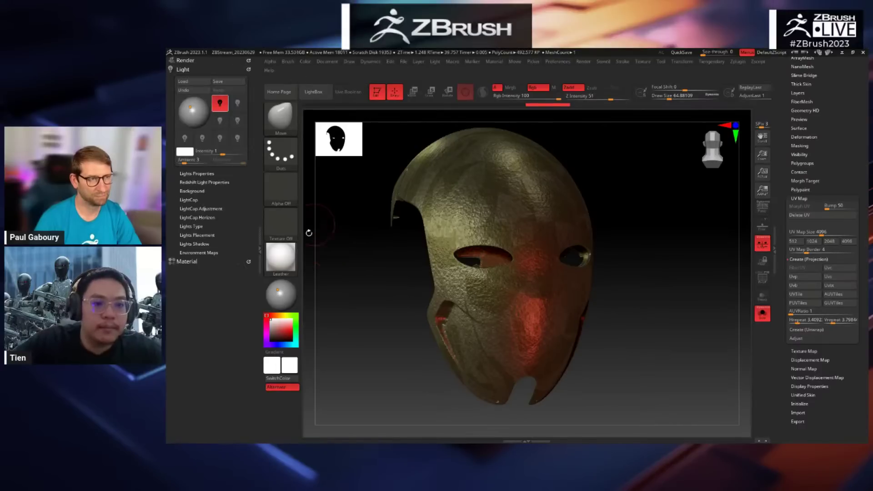
Step: Fill the head mask with white and the Redshift Plastic polypaint material, using the Mrgb channel
{"action": "left_click", "coordinate": [286, 220]}
{"action": "left_click", "coordinate": [280, 257]}
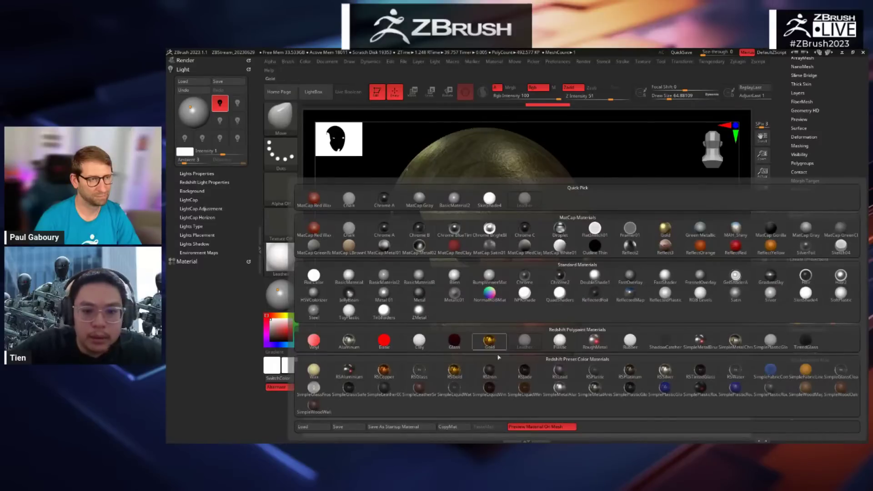
{"action": "left_click", "coordinate": [560, 342]}
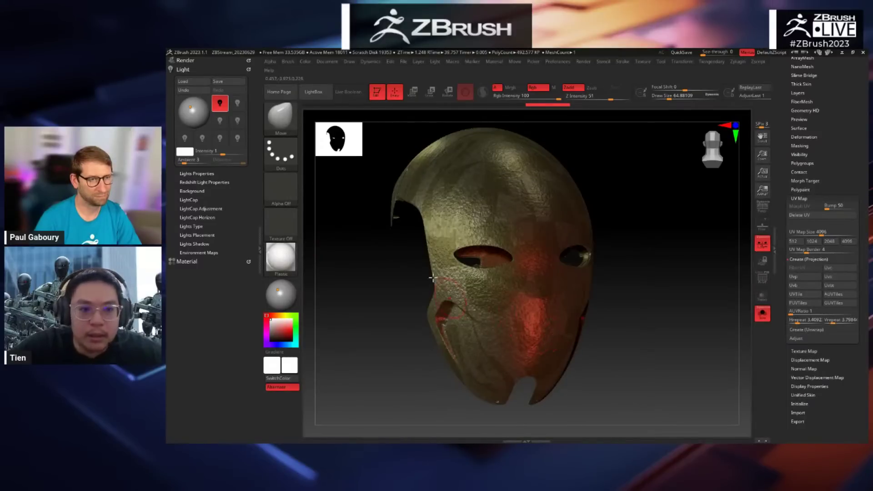
{"action": "left_click", "coordinate": [305, 61]}
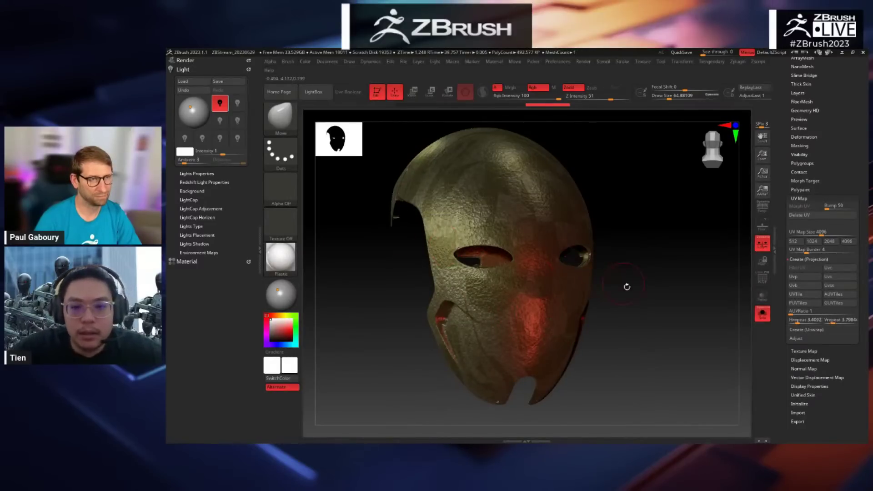
{"action": "mouse_move", "coordinate": [627, 287]}
{"action": "left_mouse_down"}
{"action": "mouse_move", "coordinate": [630, 298]}
{"action": "mouse_move", "coordinate": [628, 284]}
{"action": "left_mouse_up"}
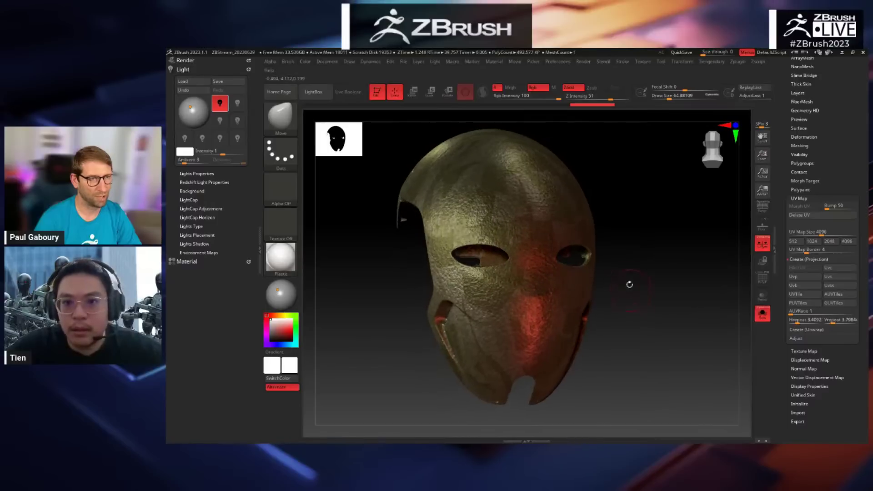
{"action": "left_click", "coordinate": [512, 88]}
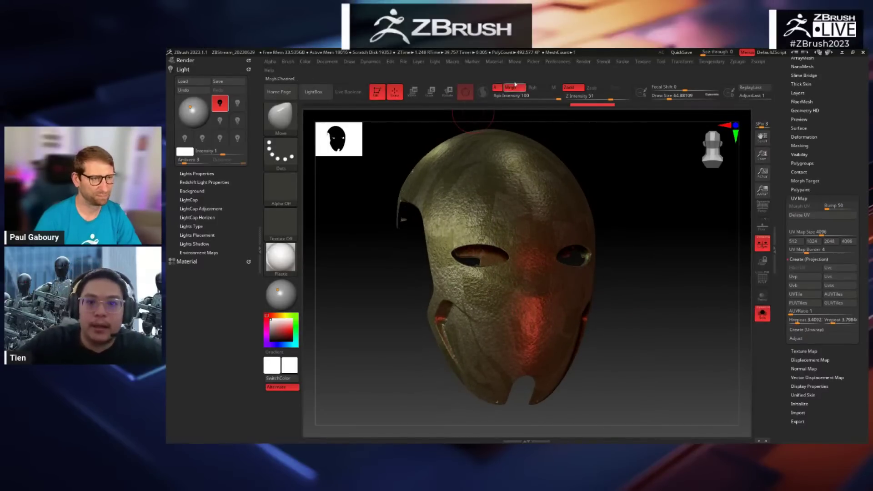
{"action": "left_click", "coordinate": [305, 62]}
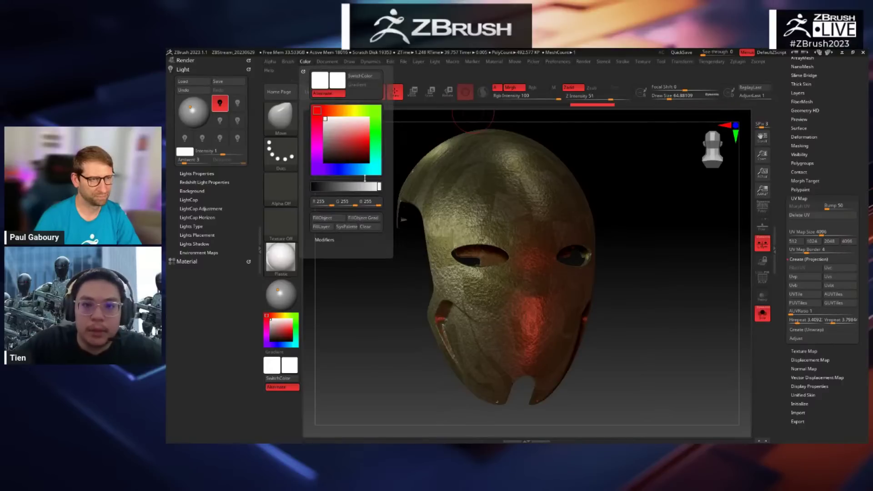
{"action": "left_click", "coordinate": [334, 222]}
Step: Select and isolate the Head_frame subtool and show its texture map settings
{"action": "left_click_drag", "start_coordinate": [598, 249], "coordinate": [657, 247]}
{"action": "left_click_drag", "start_coordinate": [666, 287], "coordinate": [592, 248]}
{"action": "left_click", "coordinate": [520, 198], "text": "alt"}
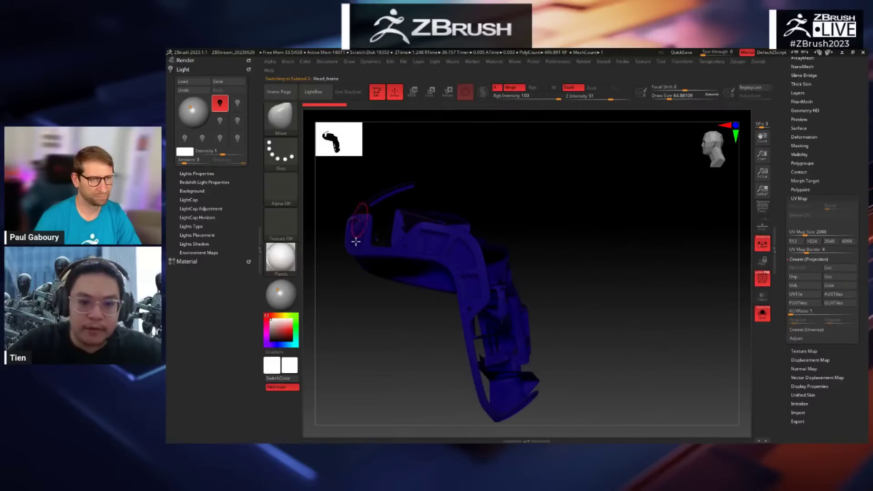
{"action": "left_click_drag", "start_coordinate": [593, 356], "coordinate": [624, 290]}
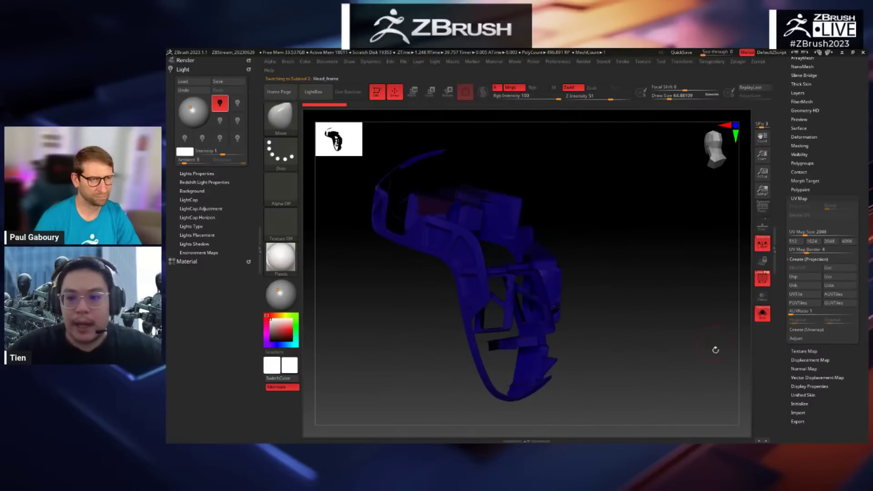
{"action": "left_click", "coordinate": [805, 351]}
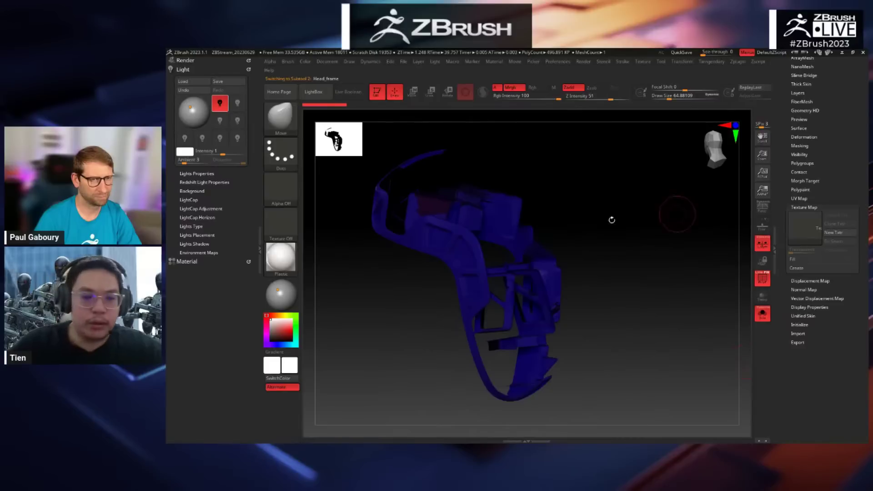
Step: Fill the head frame with the RSIron Redshift preset material in white and bring the whole head back into view
{"action": "left_click", "coordinate": [287, 257]}
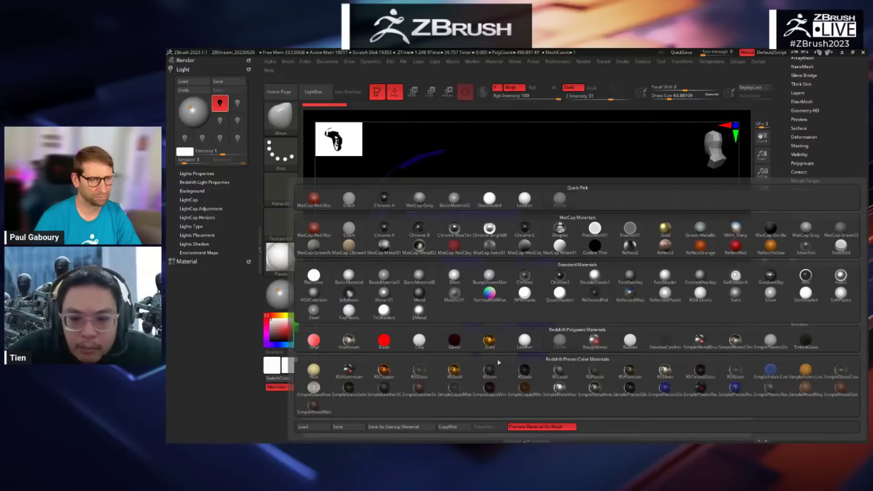
{"action": "mouse_move", "coordinate": [495, 372]}
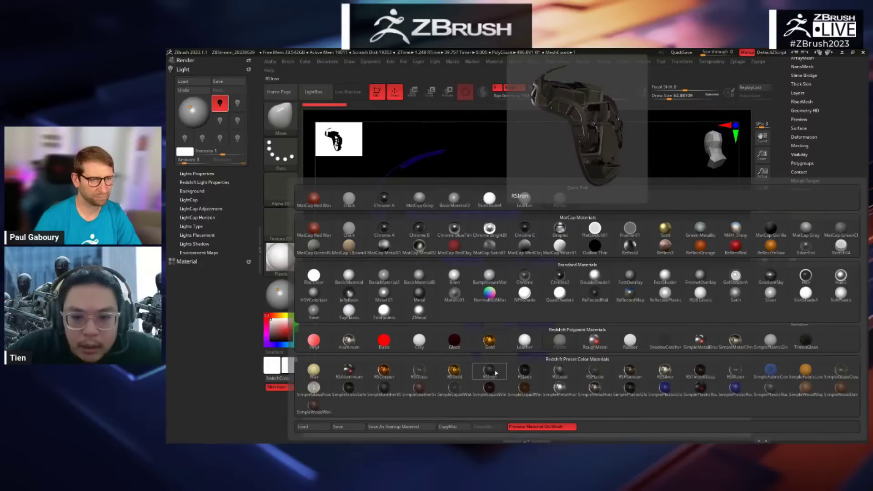
{"action": "left_click", "coordinate": [496, 373]}
{"action": "left_click_drag", "start_coordinate": [568, 173], "coordinate": [610, 171]}
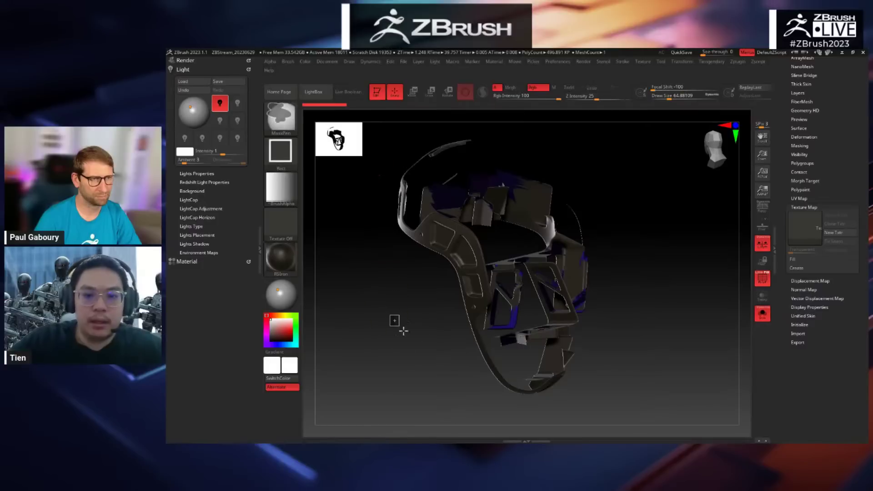
{"action": "left_click", "coordinate": [305, 63]}
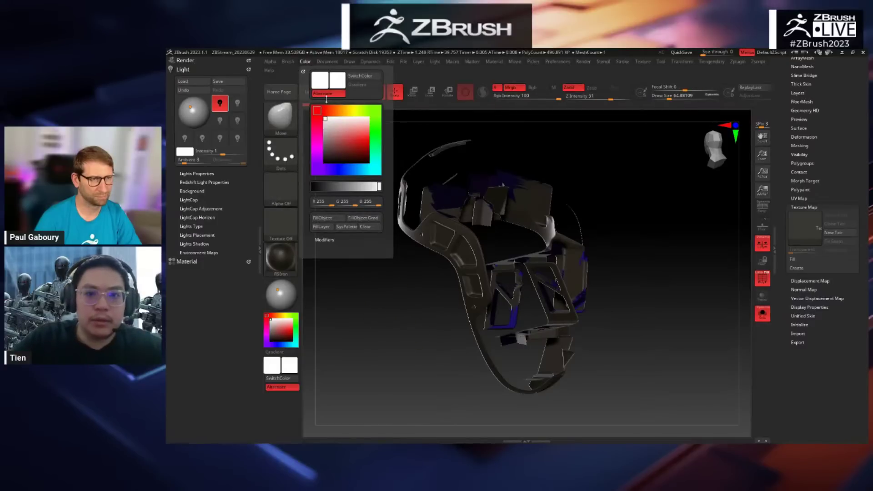
{"action": "left_click", "coordinate": [327, 219]}
{"action": "mouse_move", "coordinate": [630, 232]}
{"action": "left_mouse_down"}
{"action": "mouse_move", "coordinate": [663, 247]}
{"action": "mouse_move", "coordinate": [657, 259]}
{"action": "mouse_move", "coordinate": [647, 232]}
{"action": "mouse_move", "coordinate": [666, 260]}
{"action": "mouse_move", "coordinate": [659, 261]}
{"action": "mouse_move", "coordinate": [636, 251]}
{"action": "mouse_move", "coordinate": [682, 246]}
{"action": "mouse_move", "coordinate": [674, 273]}
{"action": "left_mouse_up"}
{"action": "key", "text": "alt+s"}
Step: Select the Head_mask subtool and switch its surface noise off and back on
{"action": "left_click", "coordinate": [595, 302], "text": "alt"}
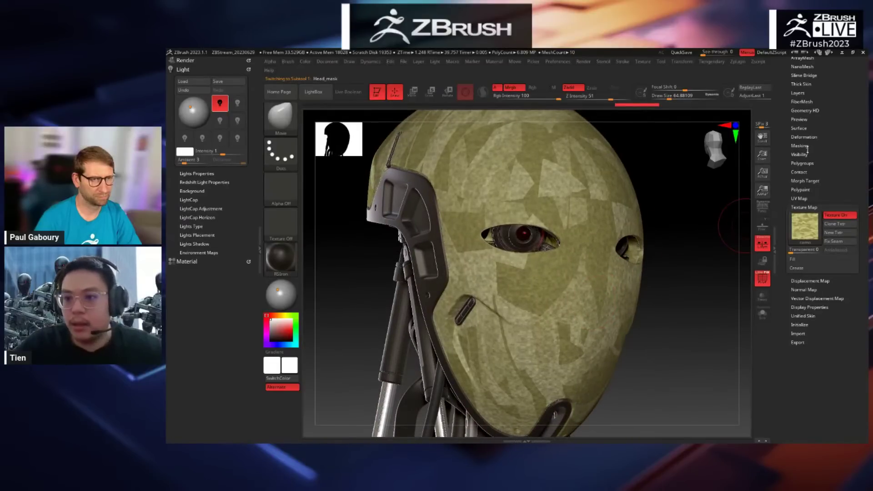
{"action": "left_click", "coordinate": [799, 129]}
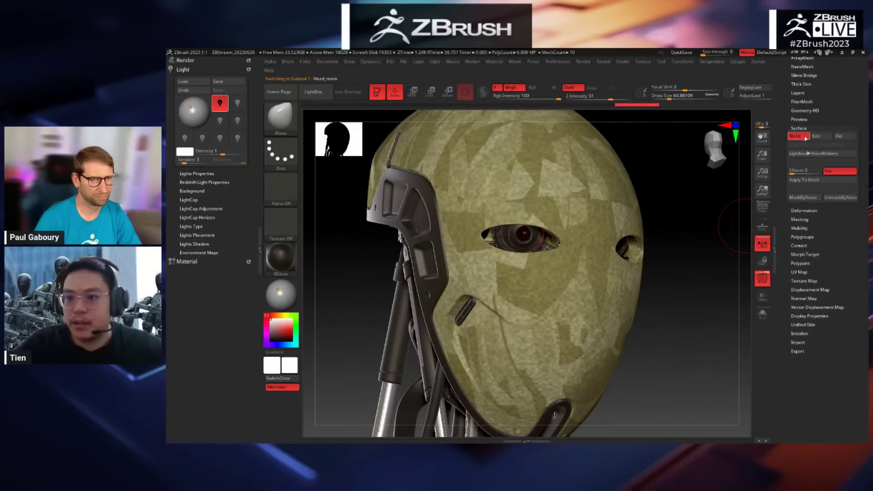
{"action": "left_click", "coordinate": [805, 139]}
{"action": "left_click", "coordinate": [806, 138]}
Step: Select and isolate the Head_glass subtool and frame one of the eye lenses
{"action": "left_click_drag", "start_coordinate": [677, 302], "coordinate": [694, 286], "text": "alt"}
{"action": "left_click_drag", "start_coordinate": [700, 243], "coordinate": [715, 264], "text": "alt"}
{"action": "left_click", "coordinate": [478, 275], "text": "alt"}
{"action": "left_click", "coordinate": [713, 209]}
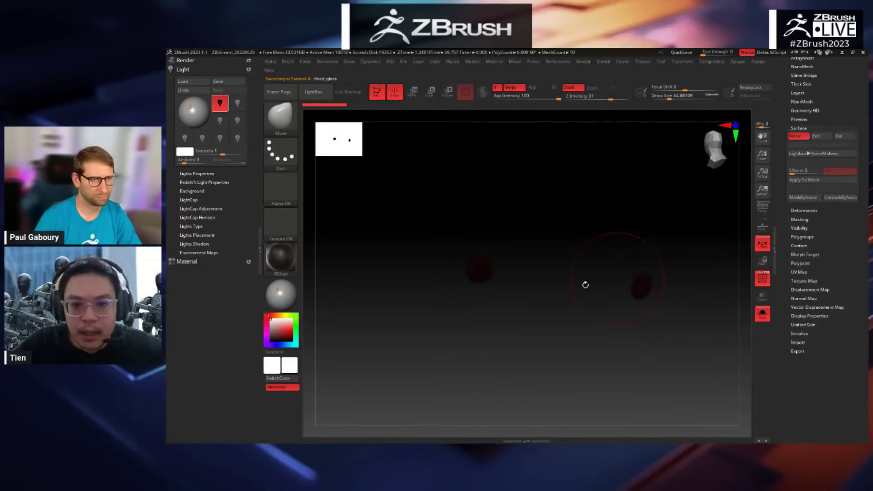
{"action": "left_click_drag", "start_coordinate": [517, 317], "coordinate": [537, 332], "text": "alt"}
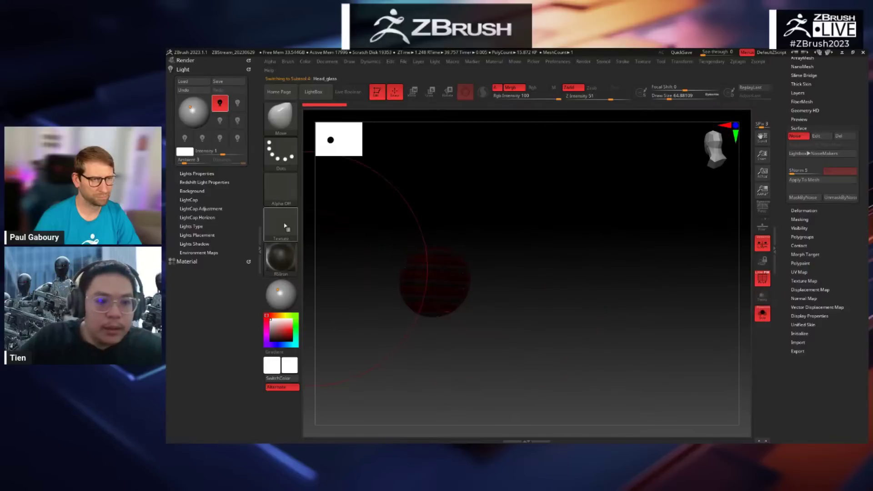
Step: Reduce the draw size to about 6.6 and fill the eye glass with TintedGlass in red (255, 12, 12)
{"action": "left_click", "coordinate": [282, 257]}
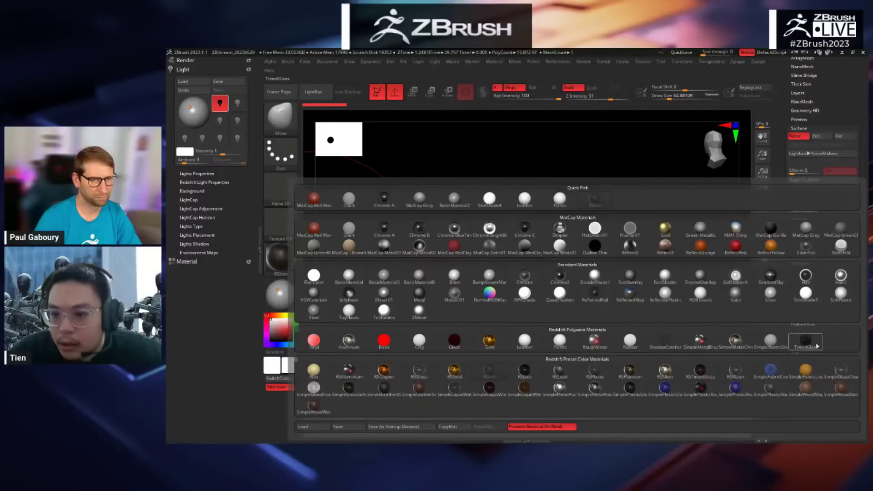
{"action": "left_click", "coordinate": [808, 347]}
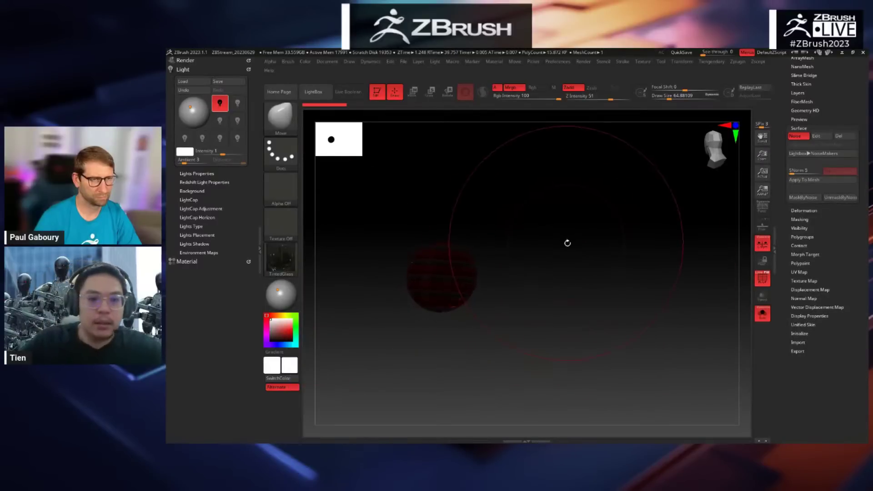
{"action": "key", "text": "space"}
{"action": "left_click_drag", "start_coordinate": [556, 243], "coordinate": [552, 243]}
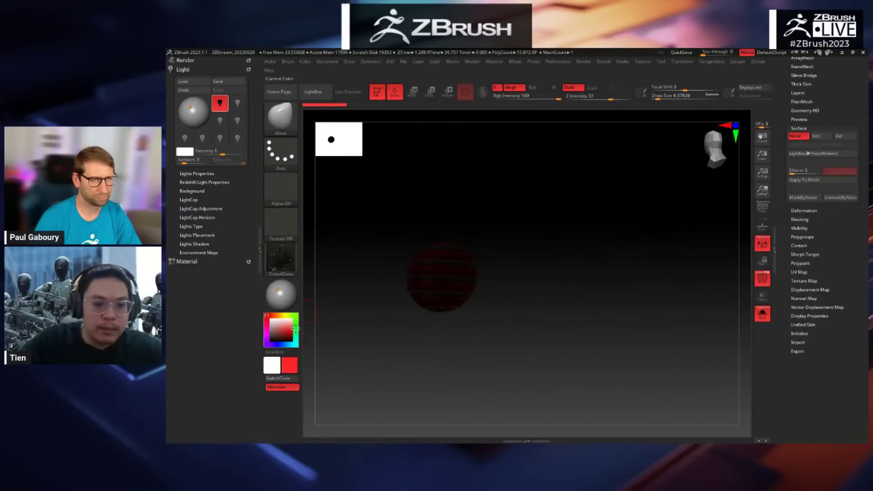
{"action": "left_click", "coordinate": [307, 61]}
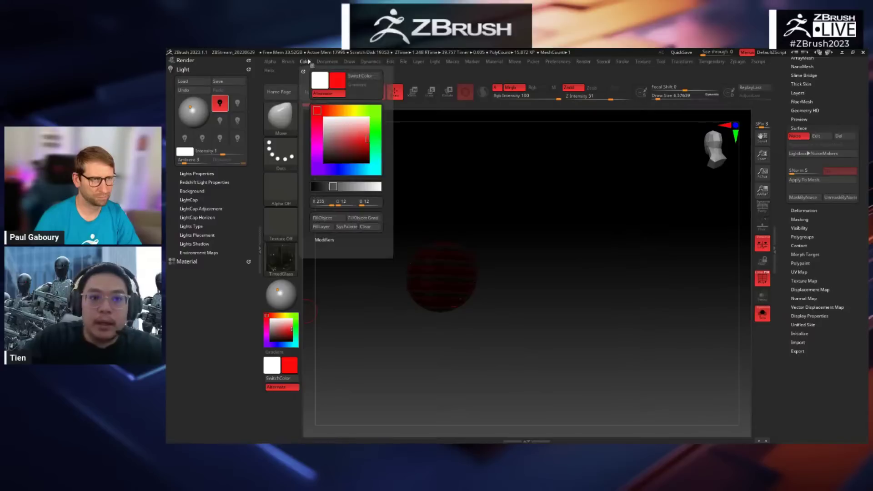
{"action": "left_click_drag", "start_coordinate": [540, 268], "coordinate": [486, 327]}
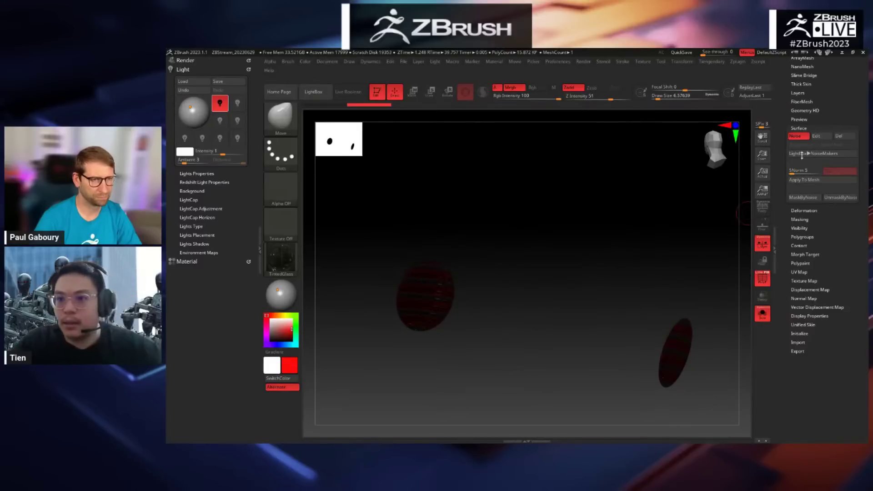
Step: Toggle the eye glass's surface noise, try to edit it, and show the whole head again
{"action": "left_click", "coordinate": [802, 139]}
{"action": "left_click", "coordinate": [803, 139]}
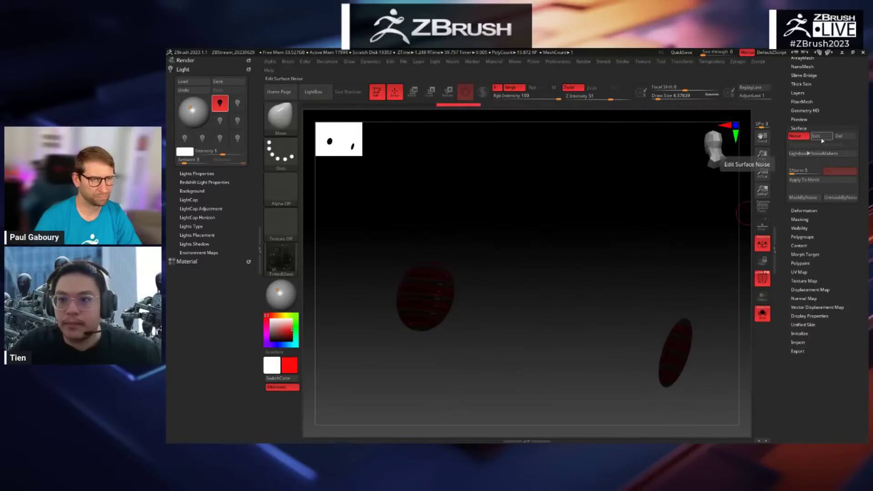
{"action": "left_click", "coordinate": [823, 136]}
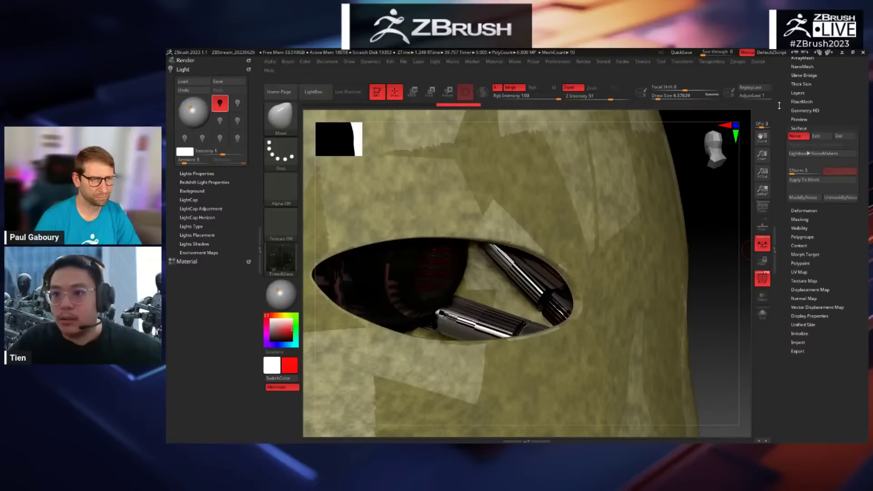
Step: Select and isolate the Head_light subtool and choose the Redshift Basic material for it
{"action": "scroll", "coordinate": [804, 138], "scroll_direction": "up", "scroll_amount": 5}
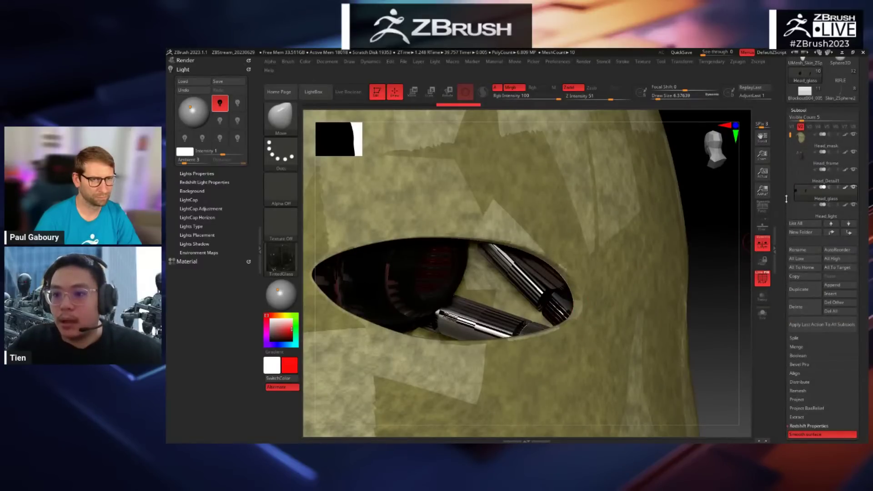
{"action": "left_click_drag", "start_coordinate": [790, 132], "coordinate": [790, 143]}
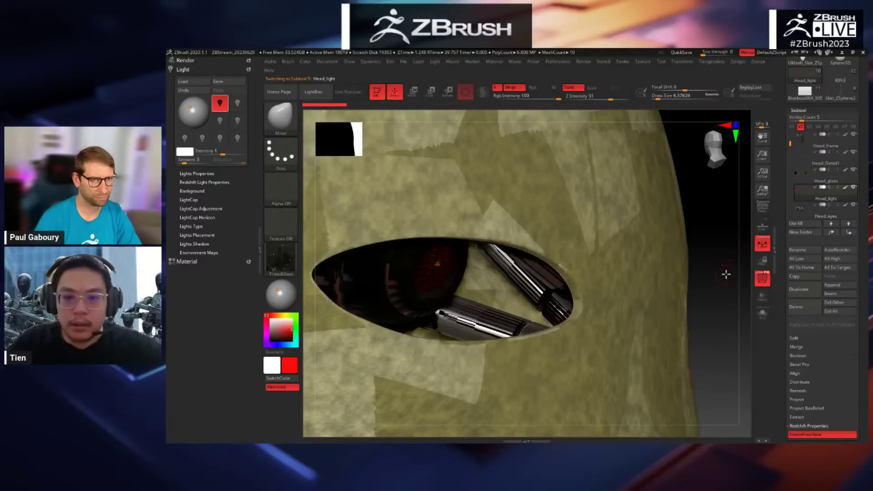
{"action": "key", "text": "alt+s"}
{"action": "left_click_drag", "start_coordinate": [681, 300], "coordinate": [458, 315]}
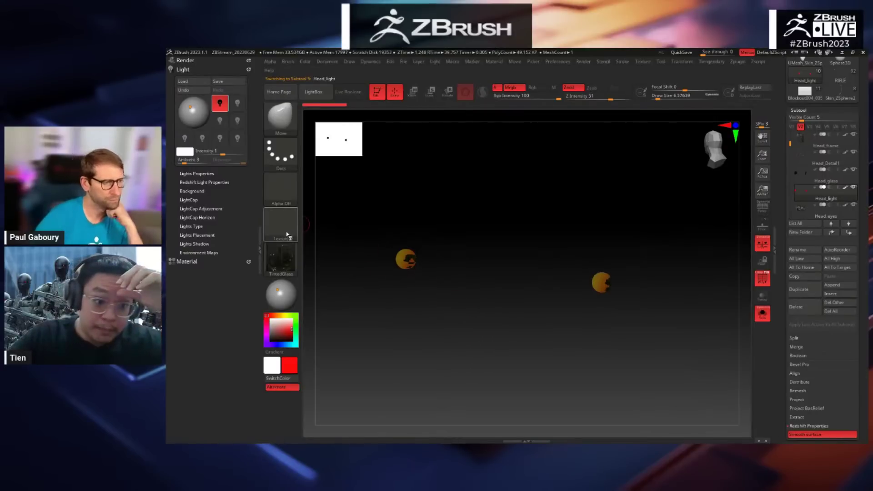
{"action": "left_click", "coordinate": [282, 262]}
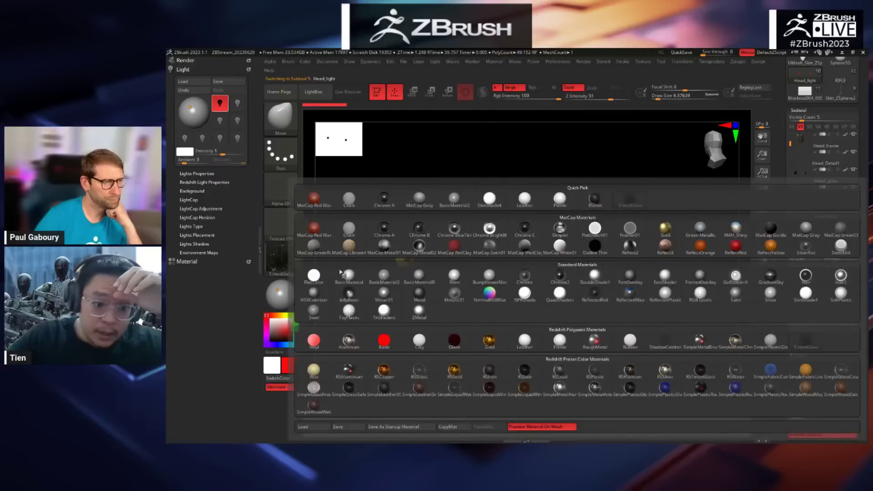
{"action": "left_click", "coordinate": [390, 346]}
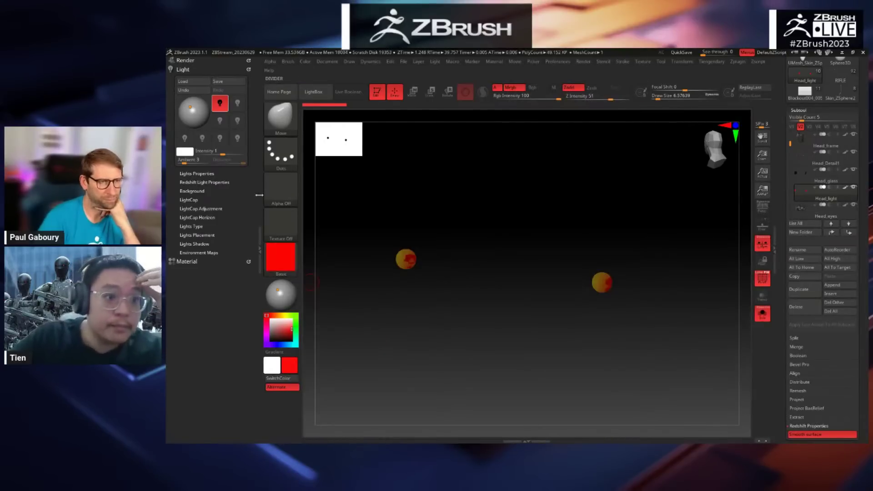
Step: Examine the Basic material's modifiers, including its emission weight and emission colour
{"action": "left_click", "coordinate": [192, 263]}
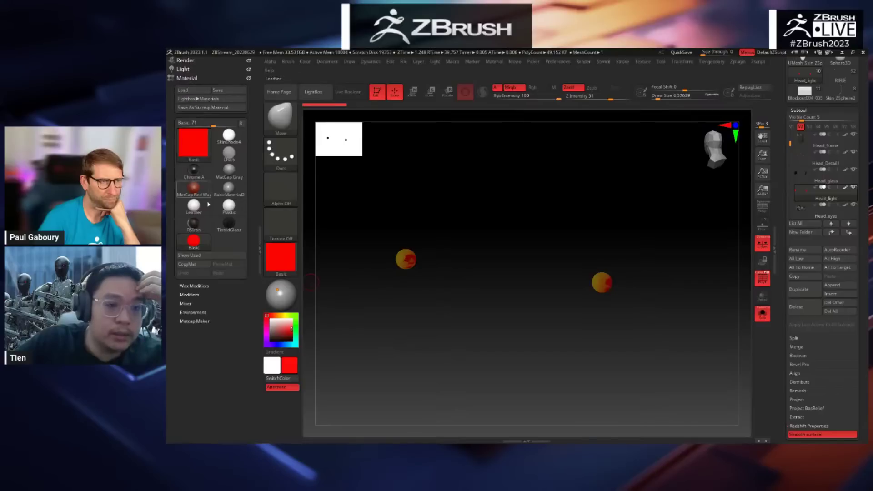
{"action": "scroll", "coordinate": [237, 248], "scroll_direction": "down", "scroll_amount": 3}
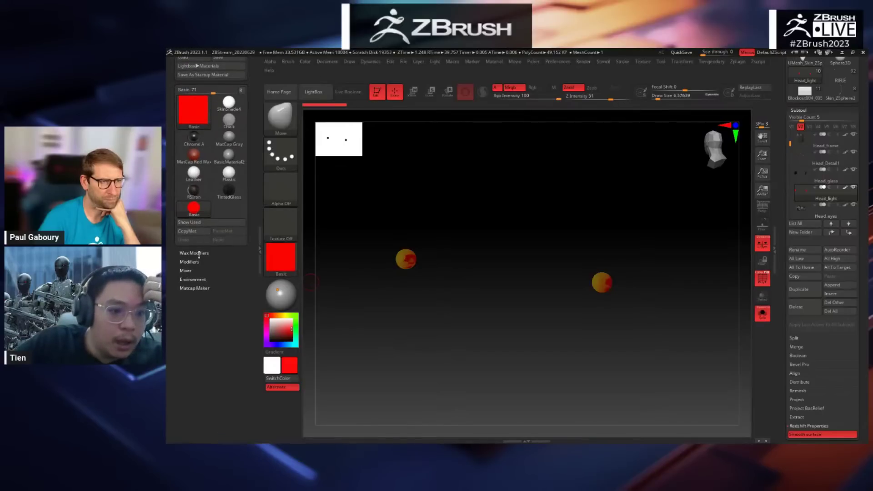
{"action": "left_click", "coordinate": [200, 262]}
{"action": "left_click", "coordinate": [258, 335]}
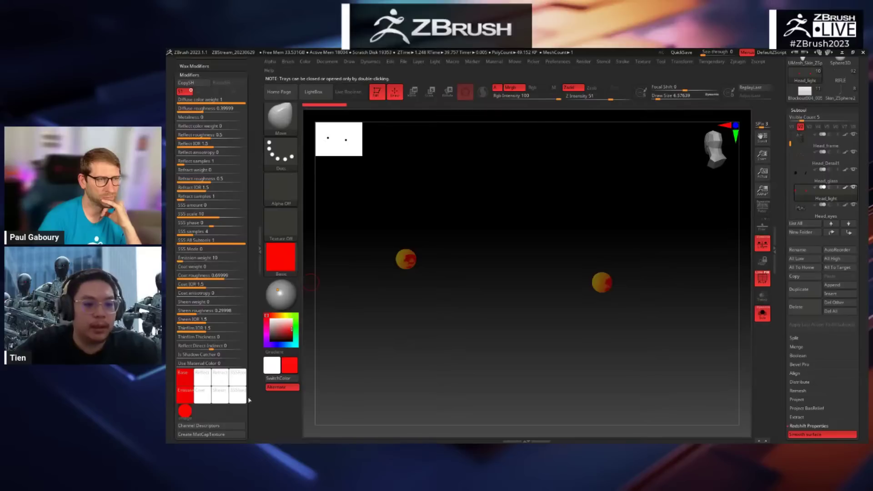
{"action": "scroll", "coordinate": [253, 396], "scroll_direction": "down", "scroll_amount": 3}
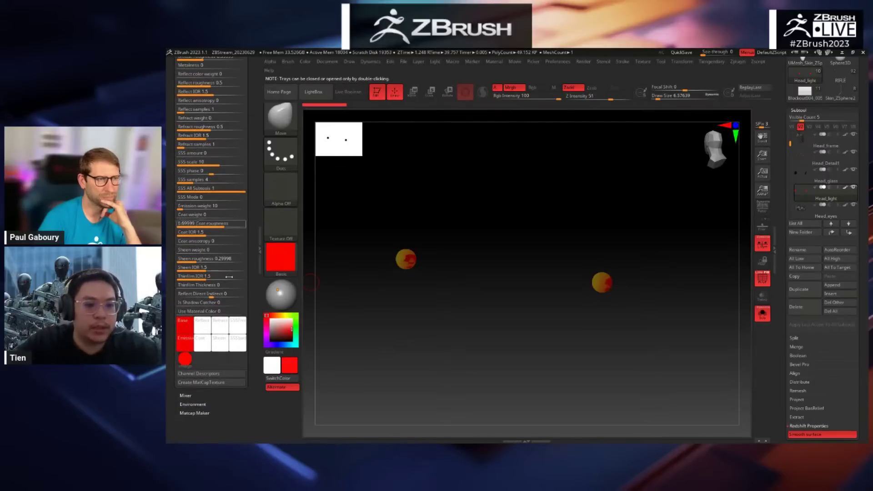
{"action": "left_click", "coordinate": [181, 348]}
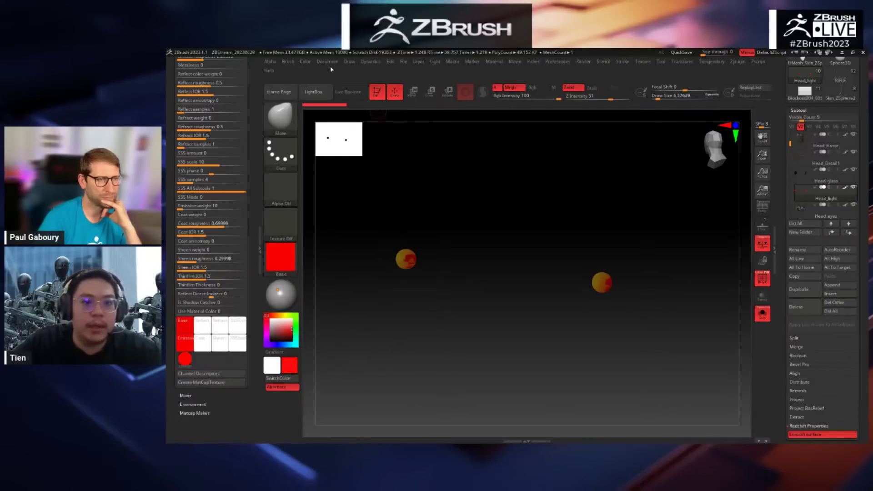
Step: Fill the eye lights with the Basic material in red (255, 12, 12) and show the whole head again
{"action": "left_click", "coordinate": [305, 61]}
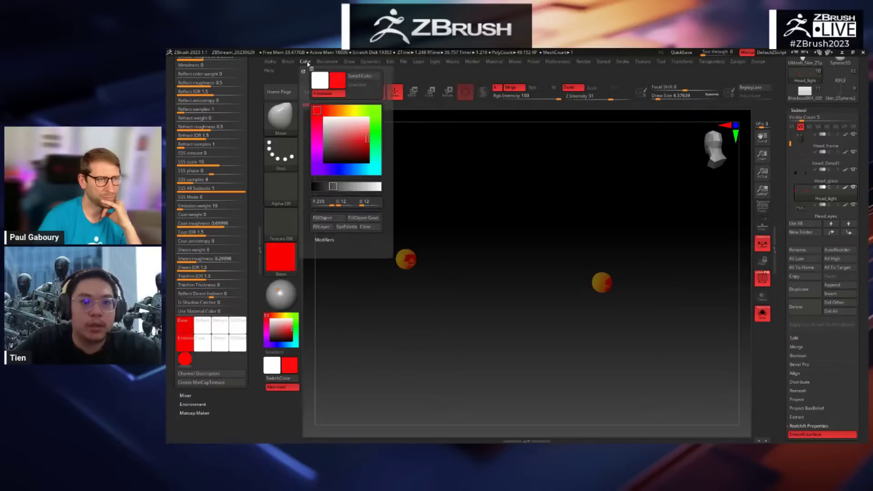
{"action": "left_click", "coordinate": [329, 225]}
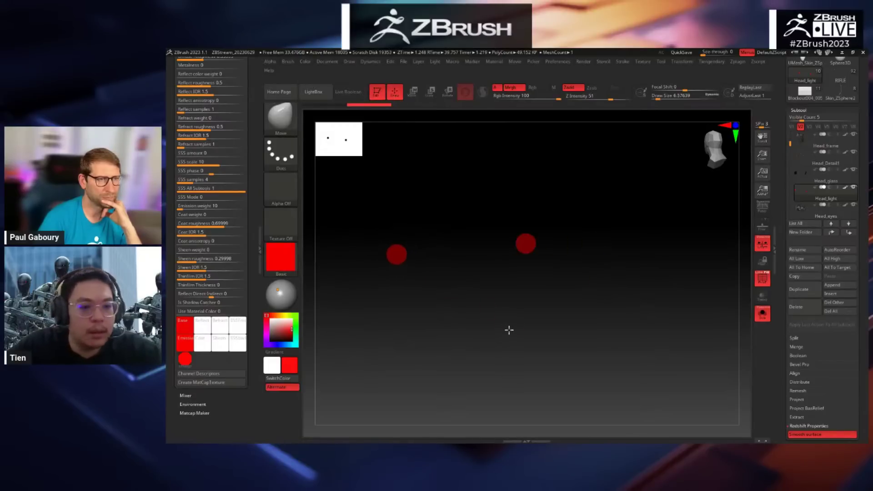
{"action": "mouse_move", "coordinate": [509, 330]}
{"action": "left_mouse_down"}
{"action": "mouse_move", "coordinate": [491, 326]}
{"action": "mouse_move", "coordinate": [509, 335]}
{"action": "left_mouse_up"}
{"action": "key", "text": "alt+shift+s"}
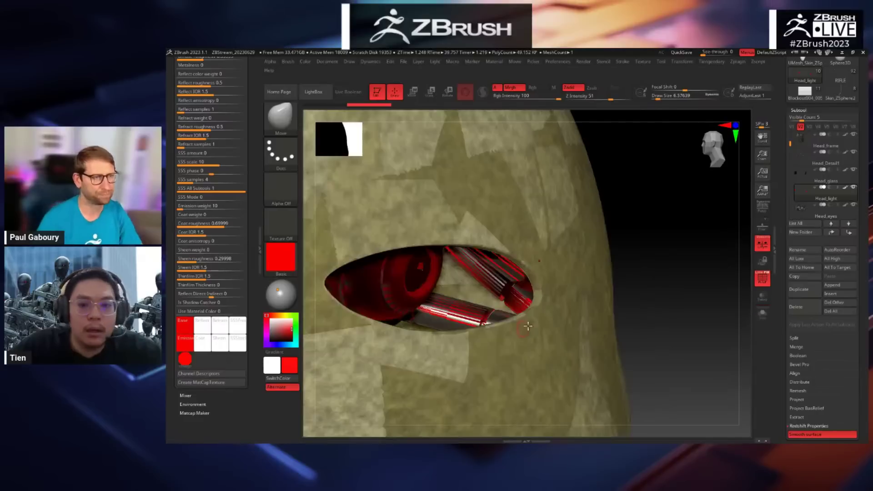
Step: Isolate the Head_eyes subtool, fill it with the SimpleMetalAlu material in white (255, 255, 255), and show and frame the whole head
{"action": "left_click_drag", "start_coordinate": [641, 244], "coordinate": [688, 257]}
{"action": "left_click", "coordinate": [428, 261], "text": "alt"}
{"action": "key", "text": "alt+shift+s"}
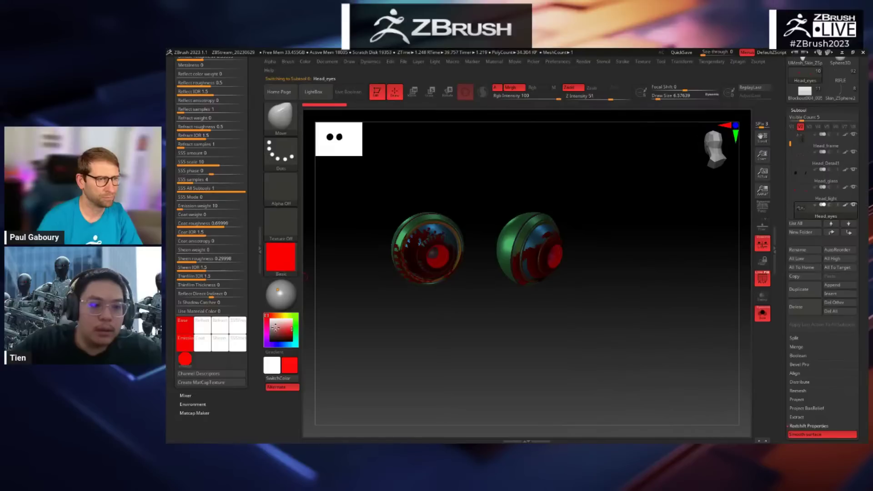
{"action": "left_click", "coordinate": [280, 257]}
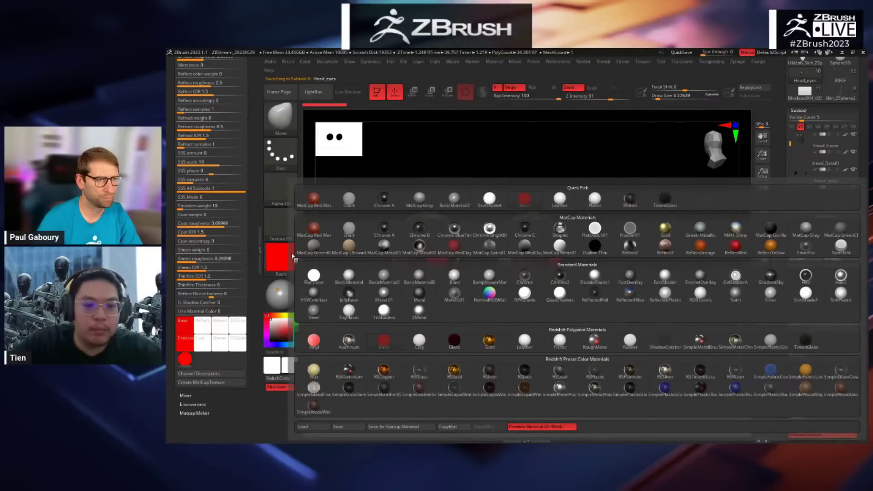
{"action": "left_click", "coordinate": [562, 388]}
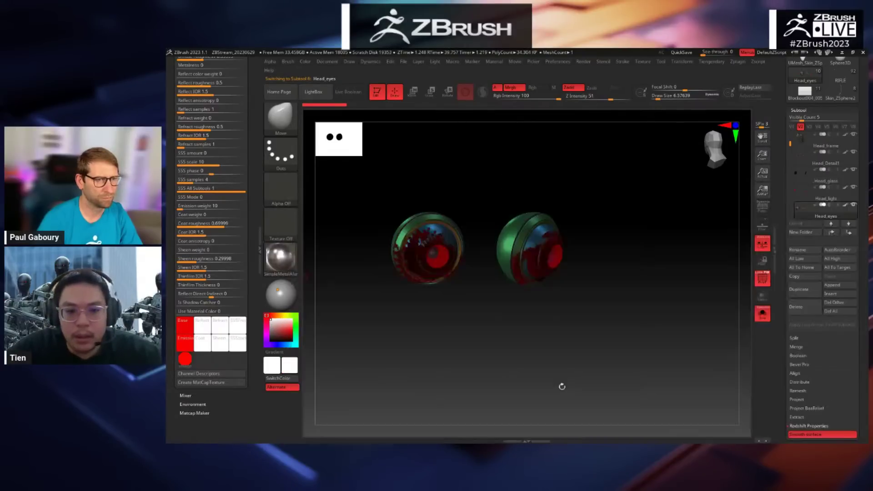
{"action": "left_click", "coordinate": [305, 62]}
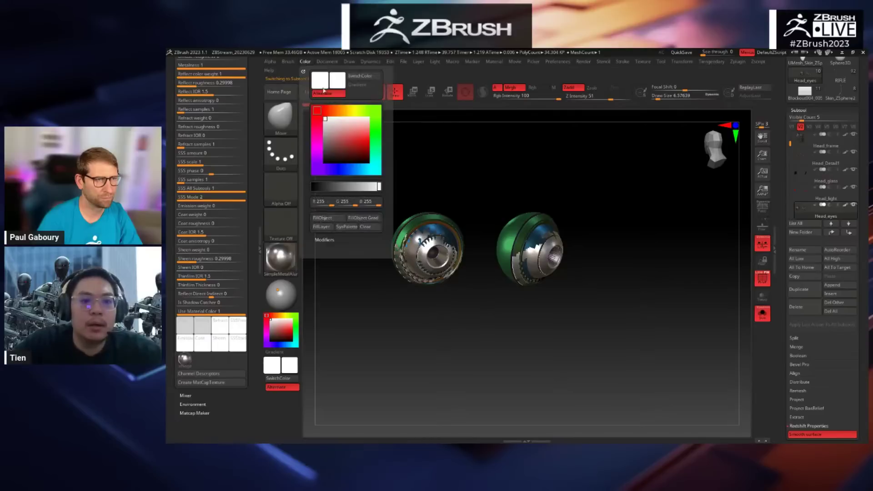
{"action": "left_click", "coordinate": [322, 217]}
{"action": "left_click_drag", "start_coordinate": [356, 306], "coordinate": [372, 328]}
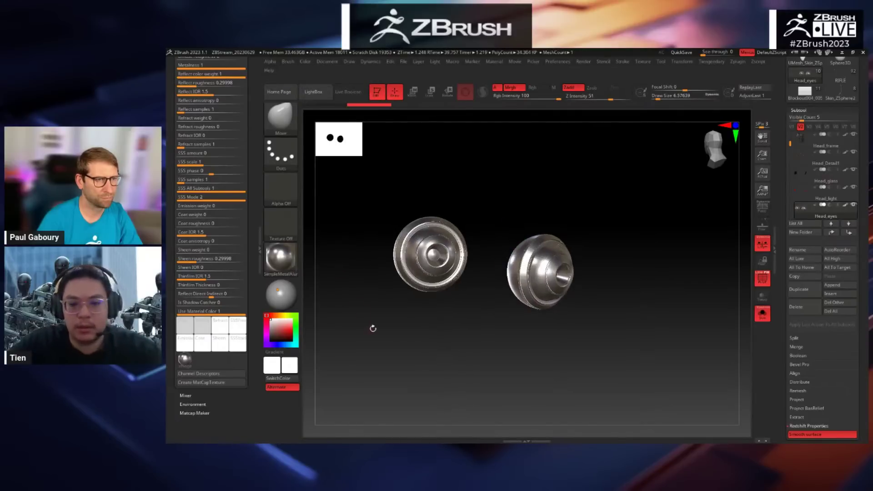
{"action": "key", "text": "alt+s"}
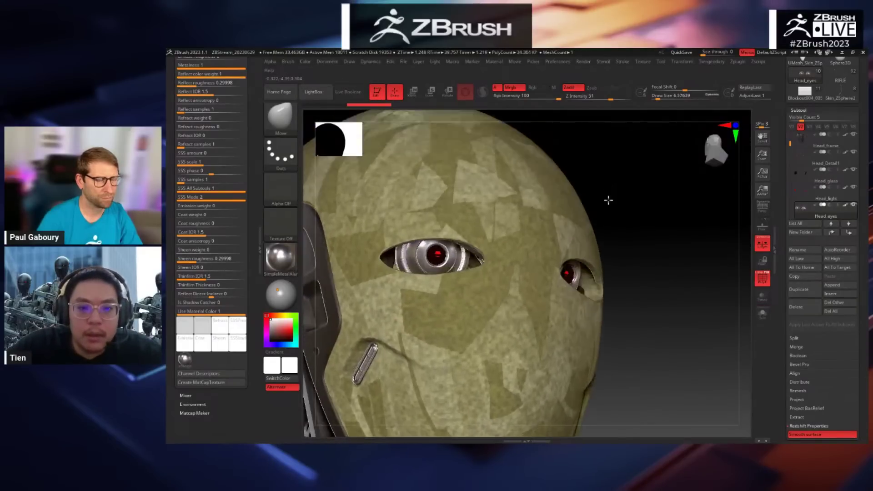
{"action": "key", "text": "f"}
{"action": "left_click_drag", "start_coordinate": [563, 200], "coordinate": [610, 220], "text": "alt"}
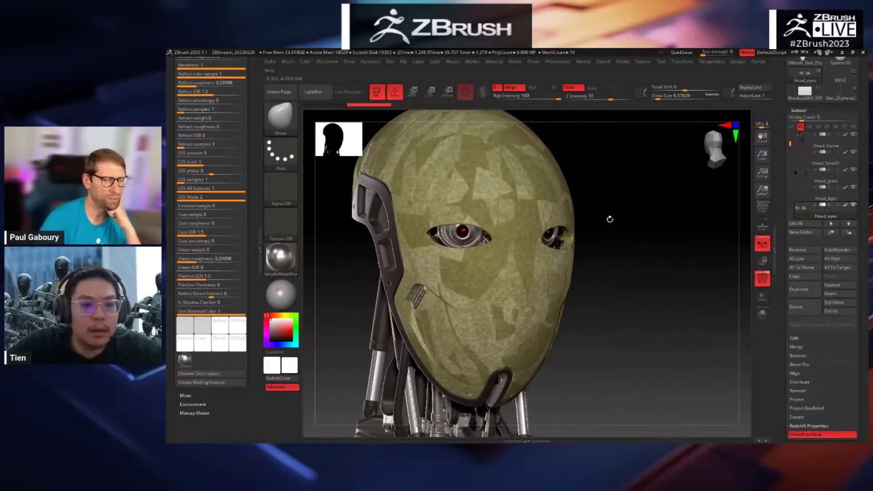
Step: Isolate the Head_light subtool, set the Basic material's emission weight to about 2.3, and bring back the whole head
{"action": "left_click", "coordinate": [814, 194]}
{"action": "key", "text": "alt+s"}
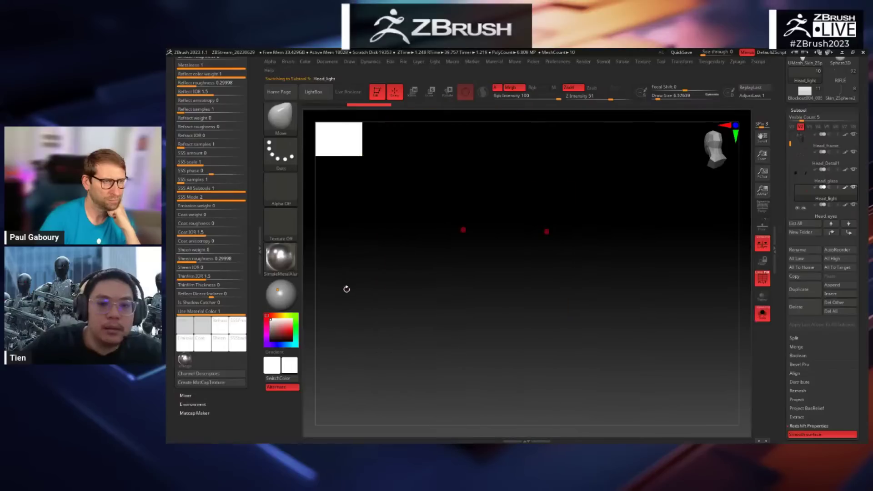
{"action": "left_click", "coordinate": [282, 261]}
{"action": "left_click", "coordinate": [384, 337]}
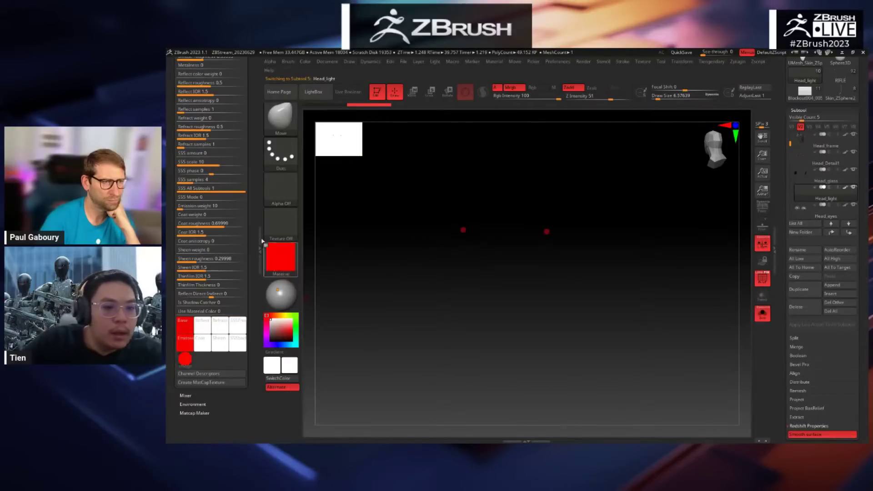
{"action": "left_click_drag", "start_coordinate": [257, 223], "coordinate": [256, 234]}
{"action": "scroll", "coordinate": [255, 231], "scroll_direction": "up", "scroll_amount": 4}
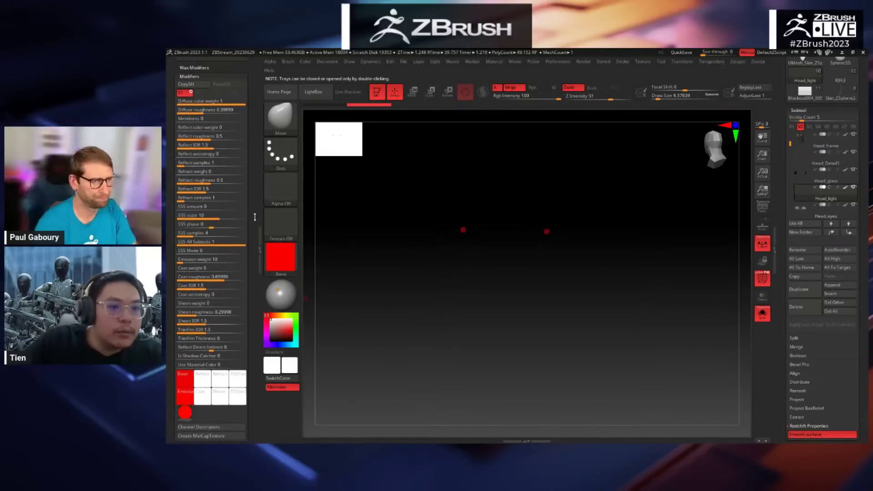
{"action": "left_click", "coordinate": [182, 262]}
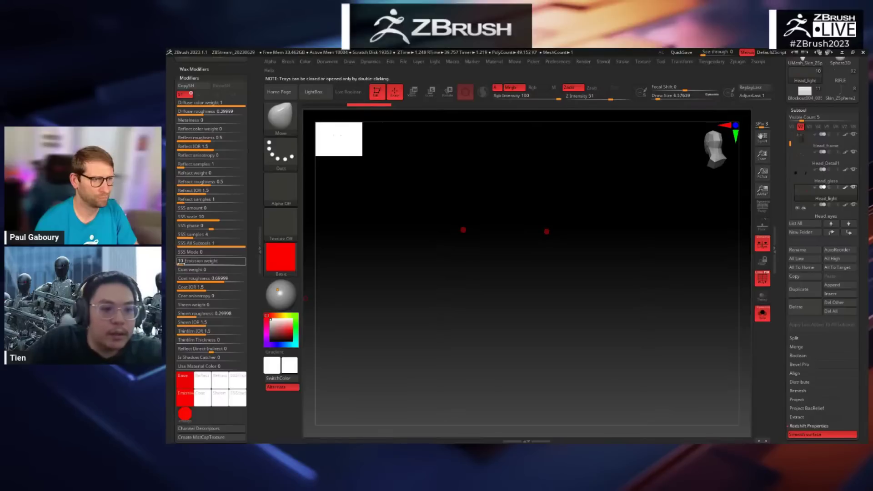
{"action": "left_click", "coordinate": [180, 263]}
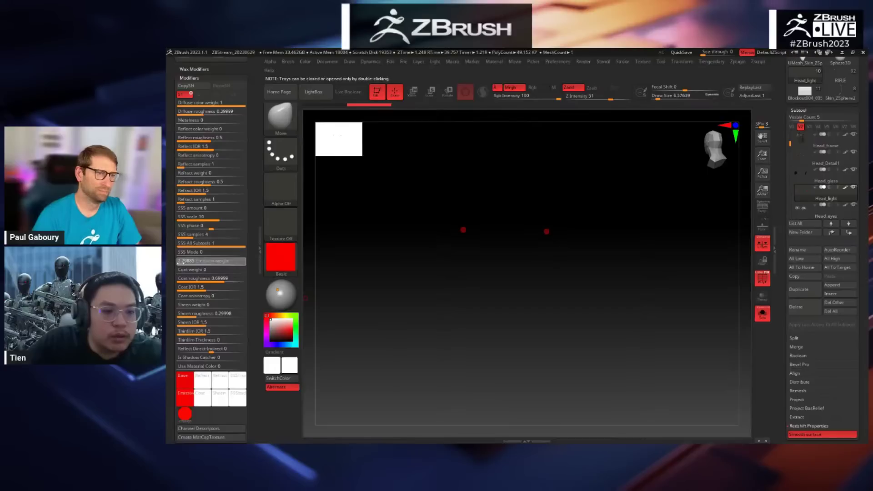
{"action": "left_click", "coordinate": [628, 231]}
{"action": "left_click_drag", "start_coordinate": [630, 224], "coordinate": [634, 250]}
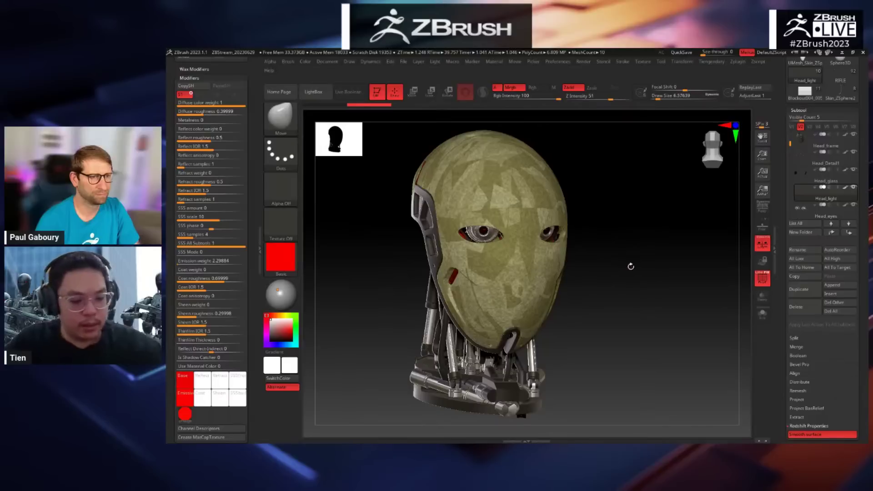
Step: Turn on the background panorama in the light settings
{"action": "left_click_drag", "start_coordinate": [252, 186], "coordinate": [247, 285]}
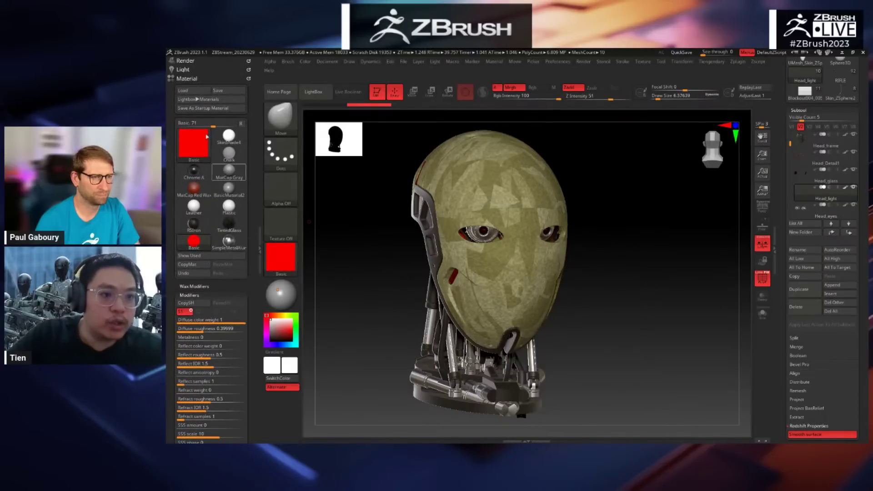
{"action": "left_click", "coordinate": [187, 60]}
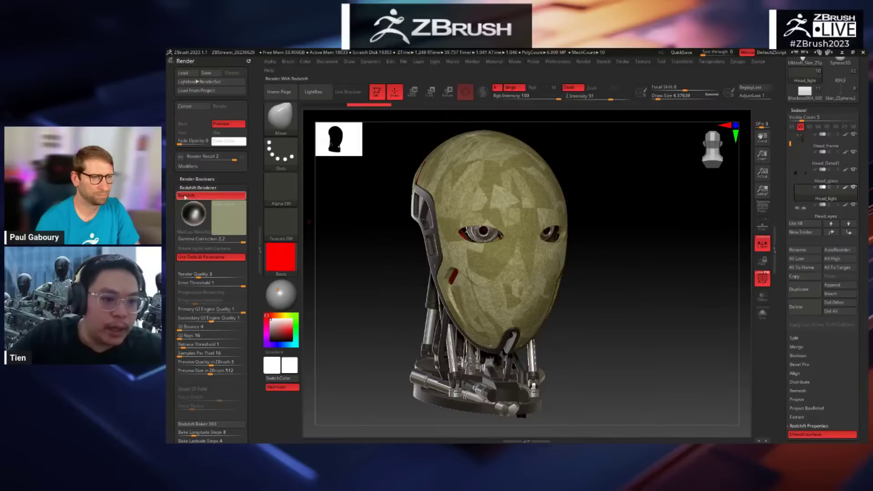
{"action": "left_click", "coordinate": [214, 187]}
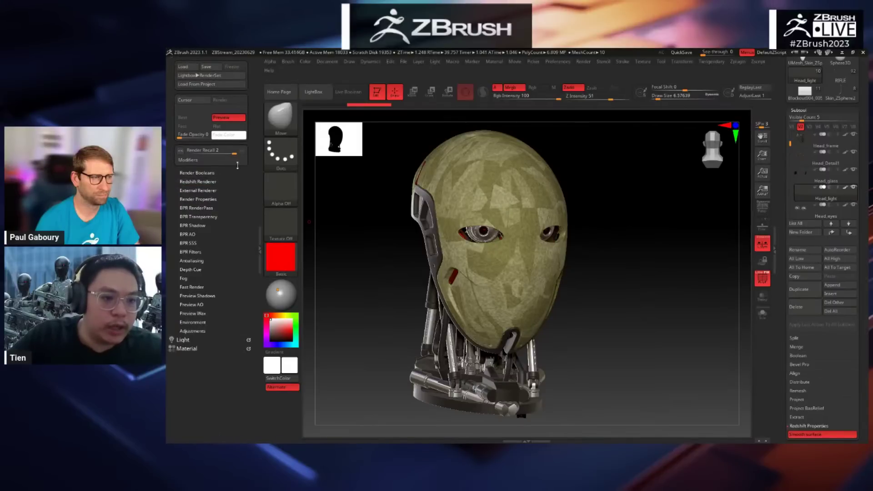
{"action": "left_click", "coordinate": [185, 339]}
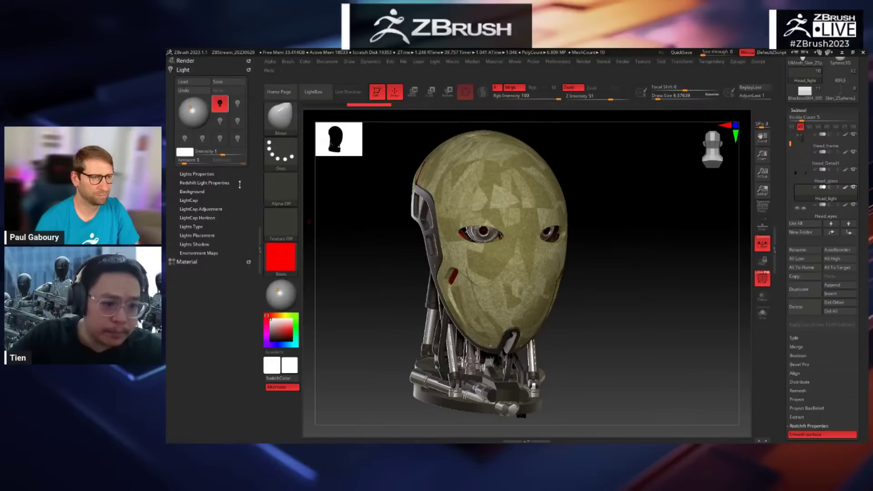
{"action": "left_click", "coordinate": [203, 191]}
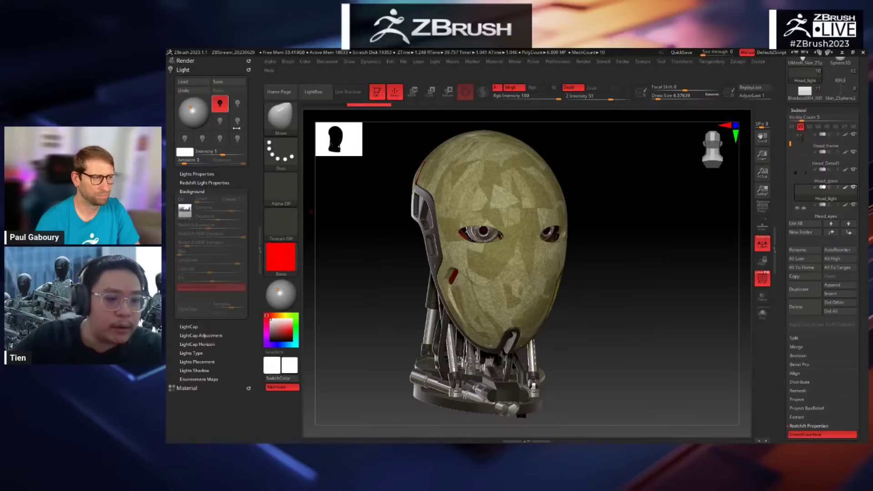
{"action": "left_click", "coordinate": [191, 197]}
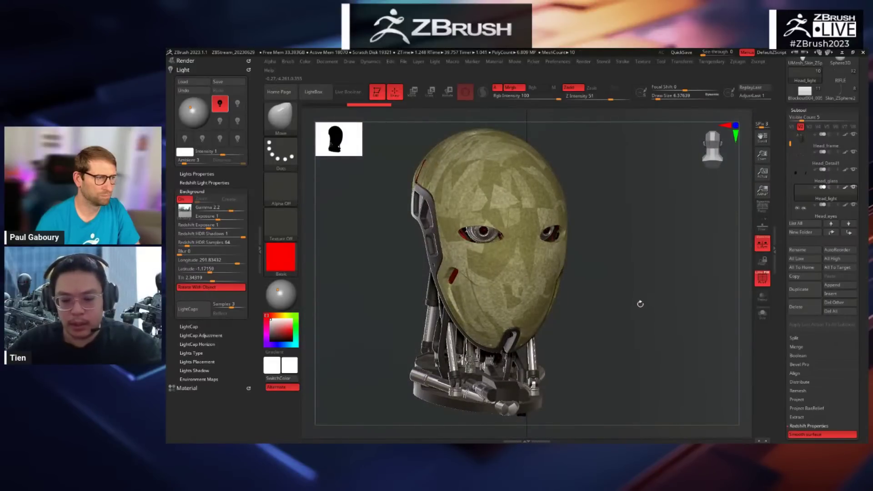
Step: Turn on perspective and reframe the head at a smaller size against the background image
{"action": "key", "text": "p"}
{"action": "left_click_drag", "start_coordinate": [660, 327], "coordinate": [585, 281], "text": "alt"}
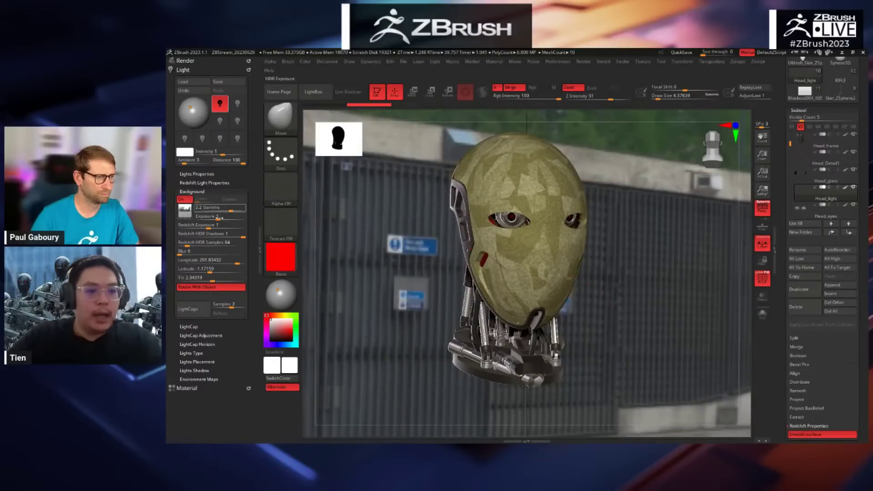
{"action": "left_click_drag", "start_coordinate": [663, 296], "coordinate": [623, 264]}
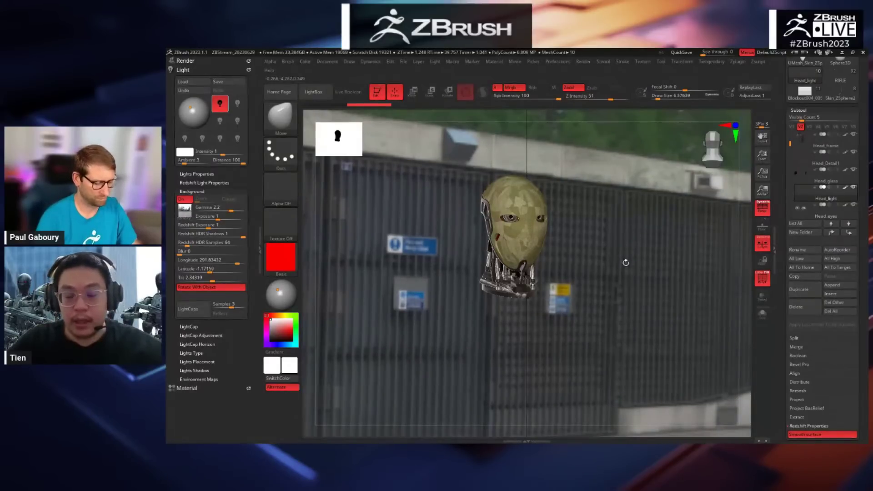
{"action": "mouse_move", "coordinate": [610, 253]}
{"action": "left_mouse_down"}
{"action": "mouse_move", "coordinate": [610, 269]}
{"action": "mouse_move", "coordinate": [624, 269]}
{"action": "mouse_move", "coordinate": [617, 253]}
{"action": "left_mouse_up"}
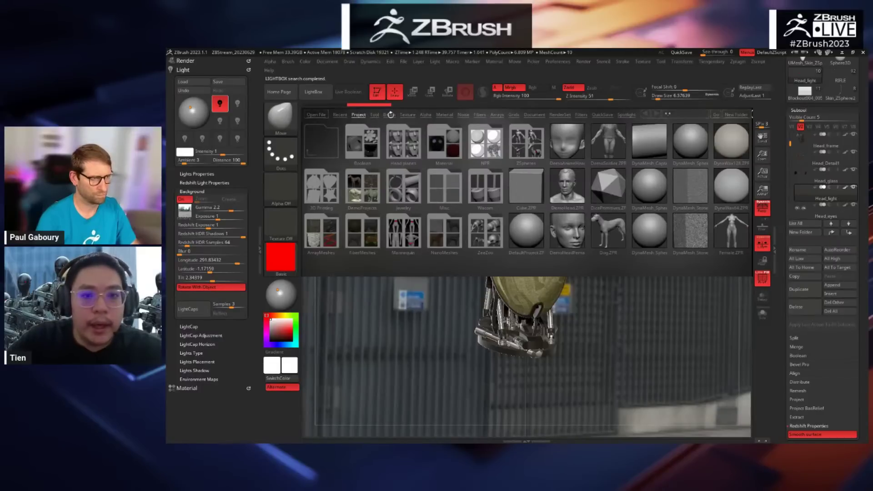
Step: Browse the panorama textures in the LightBox library for available background images
{"action": "left_click", "coordinate": [407, 115]}
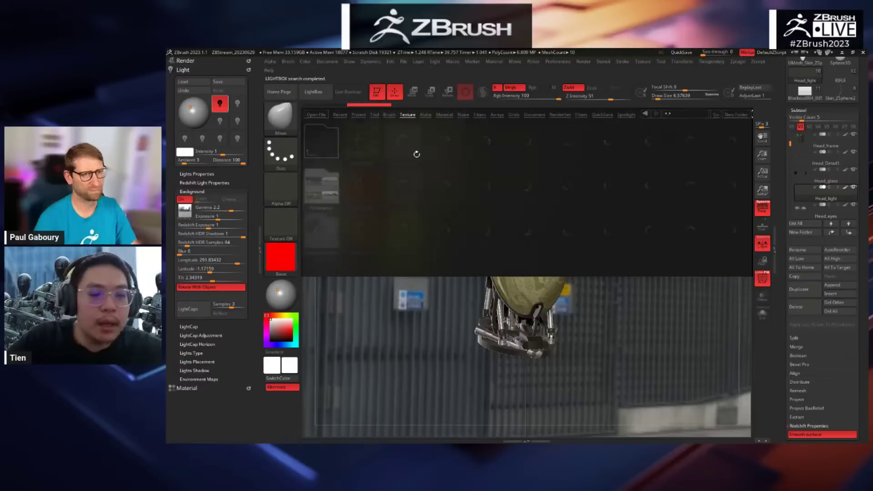
{"action": "double_click", "coordinate": [323, 182]}
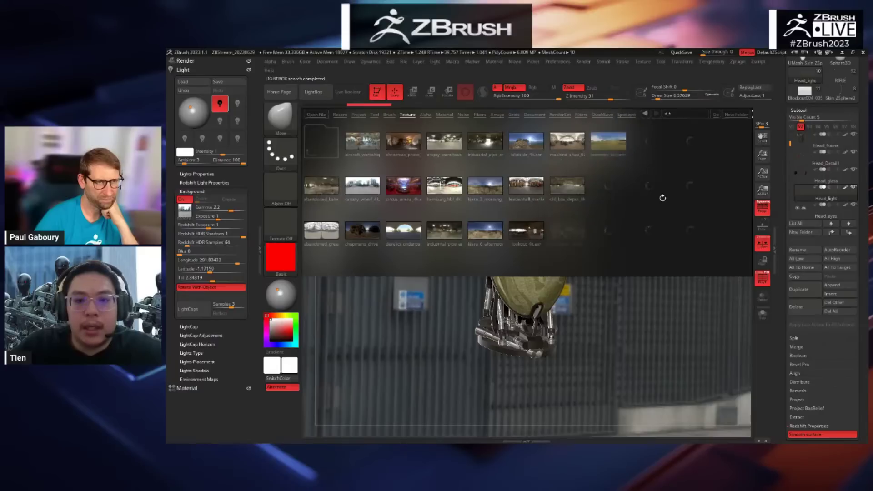
{"action": "left_click_drag", "start_coordinate": [582, 166], "coordinate": [514, 161]}
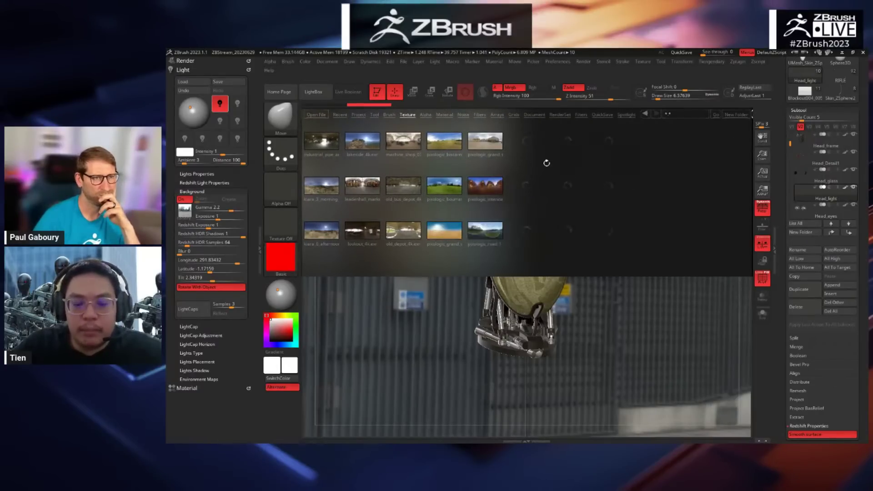
{"action": "left_click_drag", "start_coordinate": [497, 162], "coordinate": [600, 168]}
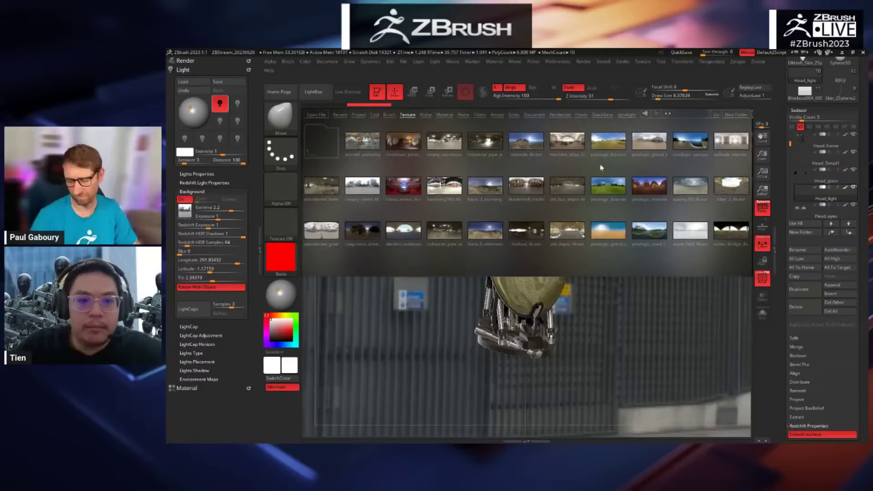
{"action": "left_click", "coordinate": [360, 188]}
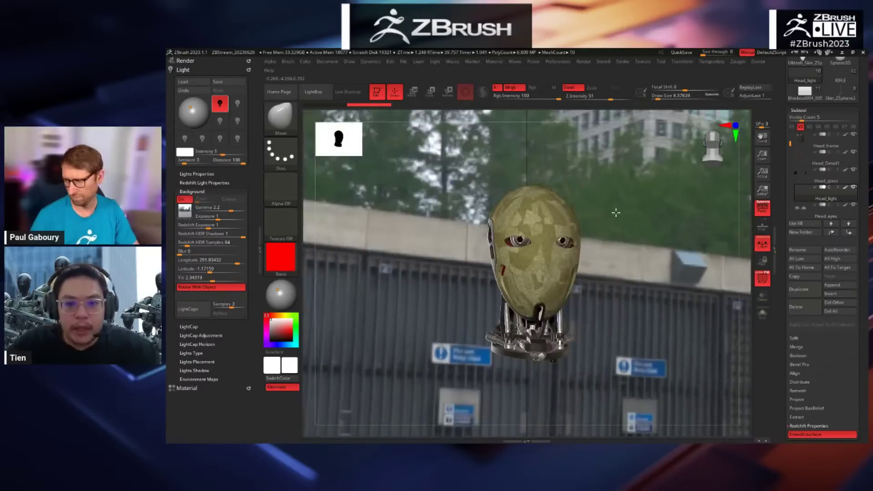
Step: Turn the head to a three-quarter view against the panorama and render it with Redshift
{"action": "left_click_drag", "start_coordinate": [668, 227], "coordinate": [645, 245]}
{"action": "key", "text": "shift"}
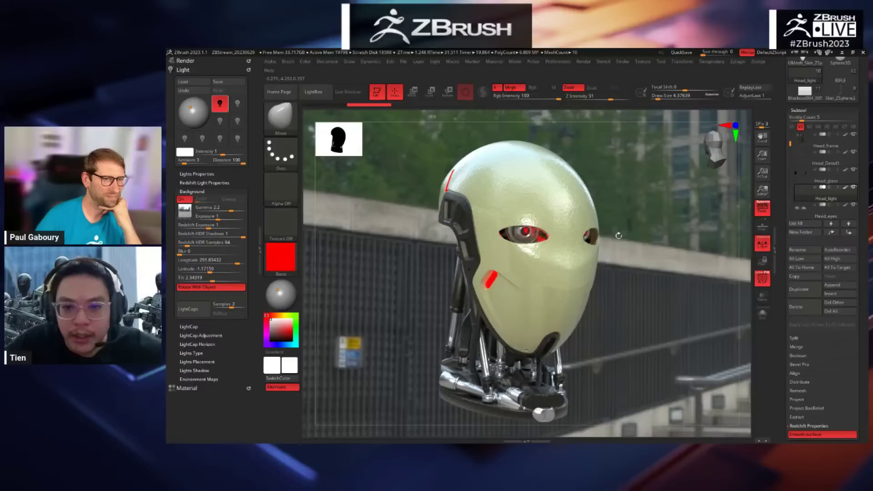
Step: Isolate the Head_Detail1 subtool, fill it with the SimpleMetalAlu material in white, and bring back the whole head
{"action": "left_click_drag", "start_coordinate": [632, 289], "coordinate": [629, 335]}
{"action": "left_click", "coordinate": [551, 279], "text": "alt"}
{"action": "left_click", "coordinate": [666, 246]}
{"action": "left_click_drag", "start_coordinate": [665, 245], "coordinate": [664, 268]}
{"action": "left_click", "coordinate": [281, 259]}
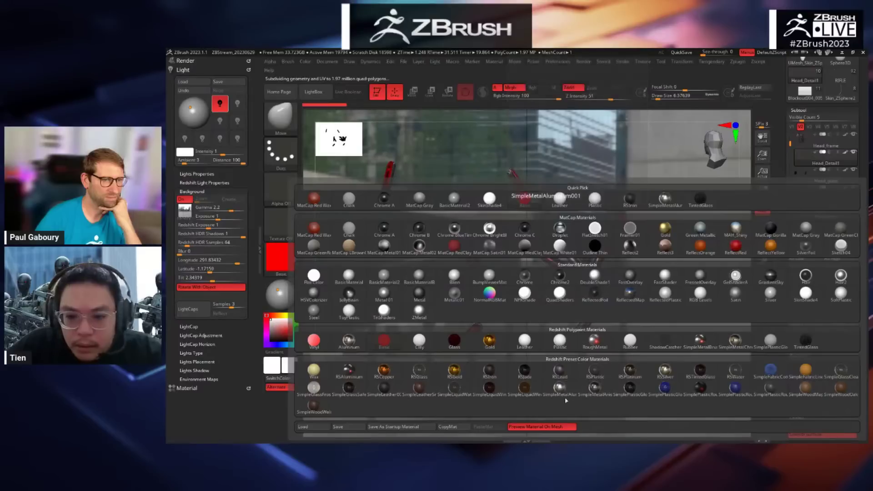
{"action": "left_click", "coordinate": [594, 386]}
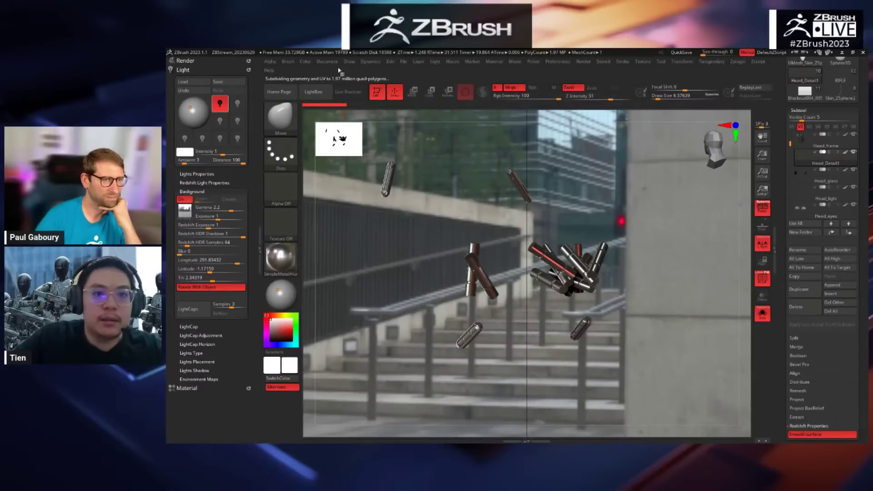
{"action": "left_click", "coordinate": [309, 64]}
{"action": "left_click", "coordinate": [328, 218]}
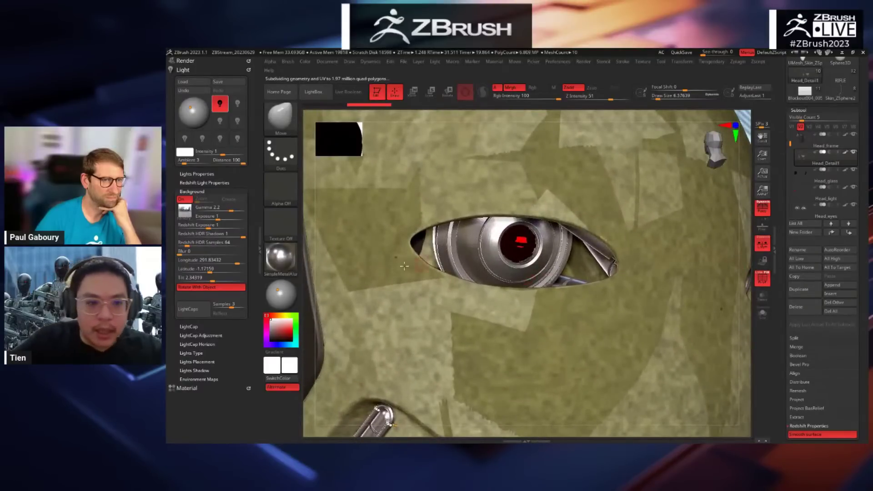
Step: Render a close-up of the eye with Redshift and reframe the whole head
{"action": "key", "text": "shift+r"}
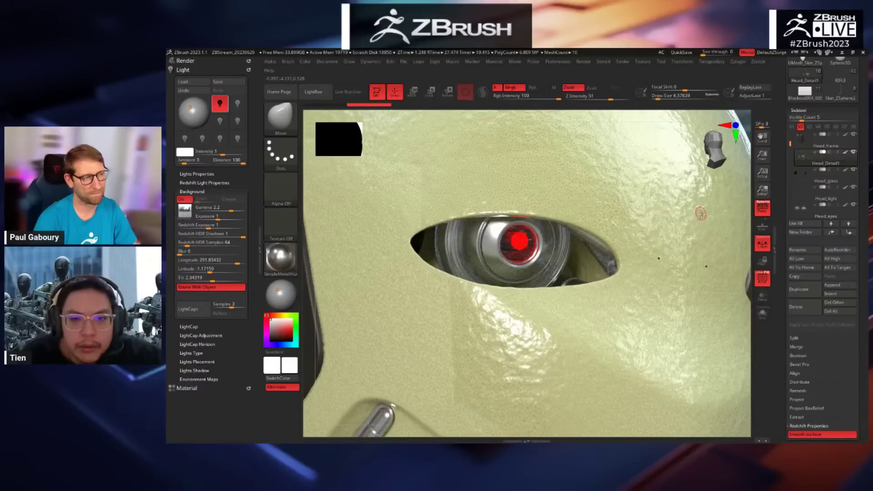
{"action": "mouse_move", "coordinate": [744, 251]}
{"action": "left_mouse_down", "text": "alt"}
{"action": "mouse_move", "coordinate": [649, 195]}
{"action": "mouse_move", "coordinate": [651, 252]}
{"action": "mouse_move", "coordinate": [641, 240]}
{"action": "left_mouse_up", "text": "alt"}
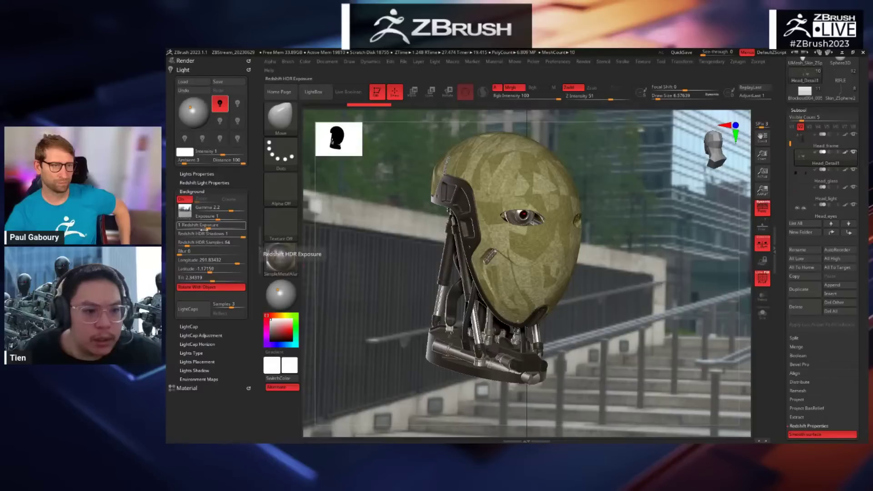
Step: Set the background's Redshift exposure to 0.6 and render the head again
{"action": "left_click_drag", "start_coordinate": [205, 227], "coordinate": [201, 227]}
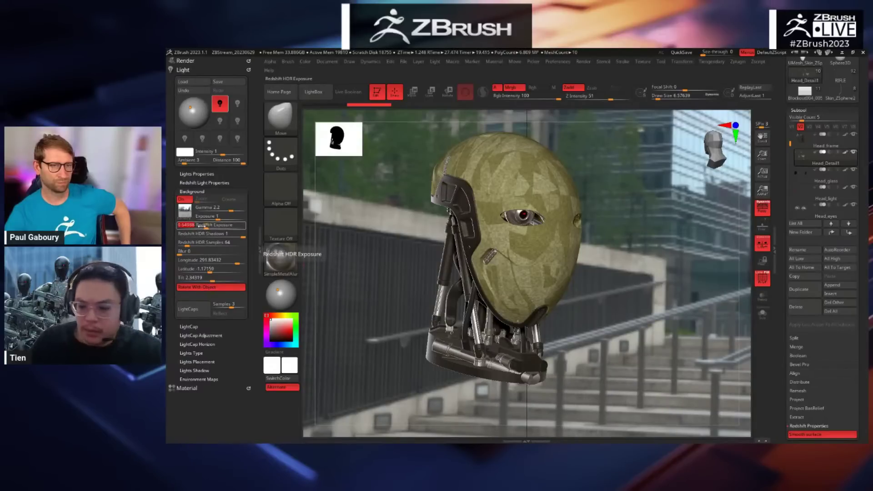
{"action": "type", "text": "0.6"}
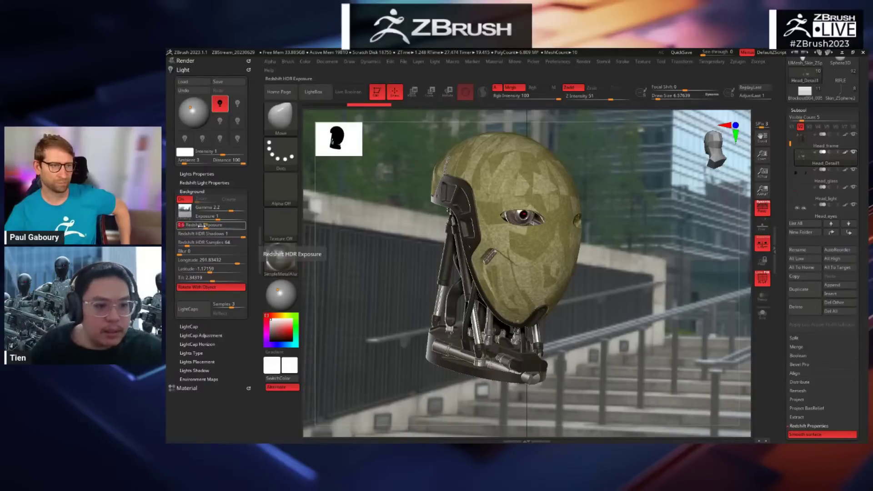
{"action": "key", "text": "Return"}
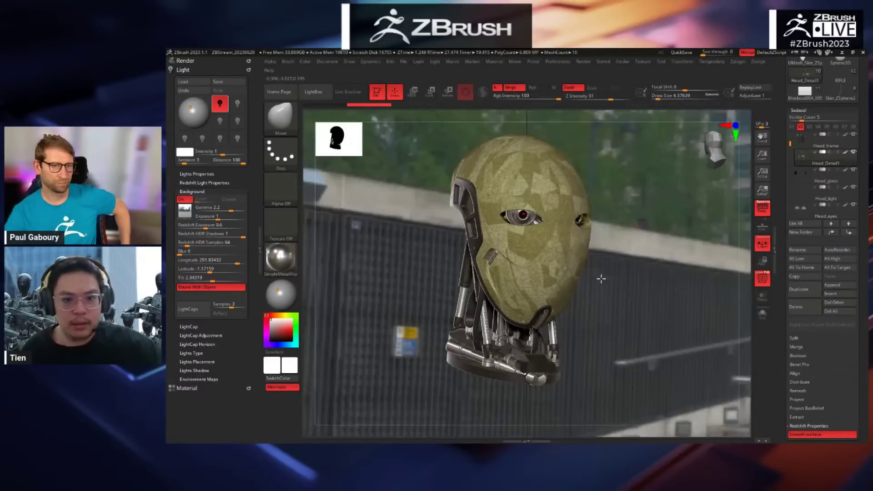
{"action": "key", "text": "shift+r"}
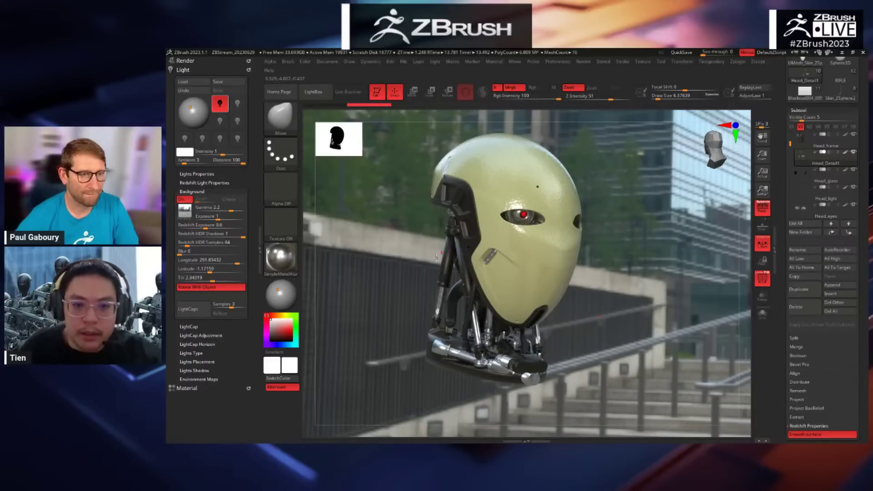
Step: Select the Neck_black subtool and render a close-up of the neck pistons with Redshift
{"action": "mouse_move", "coordinate": [401, 264]}
{"action": "left_mouse_down"}
{"action": "mouse_move", "coordinate": [487, 268]}
{"action": "mouse_move", "coordinate": [493, 309]}
{"action": "mouse_move", "coordinate": [413, 287]}
{"action": "mouse_move", "coordinate": [473, 224]}
{"action": "left_mouse_up"}
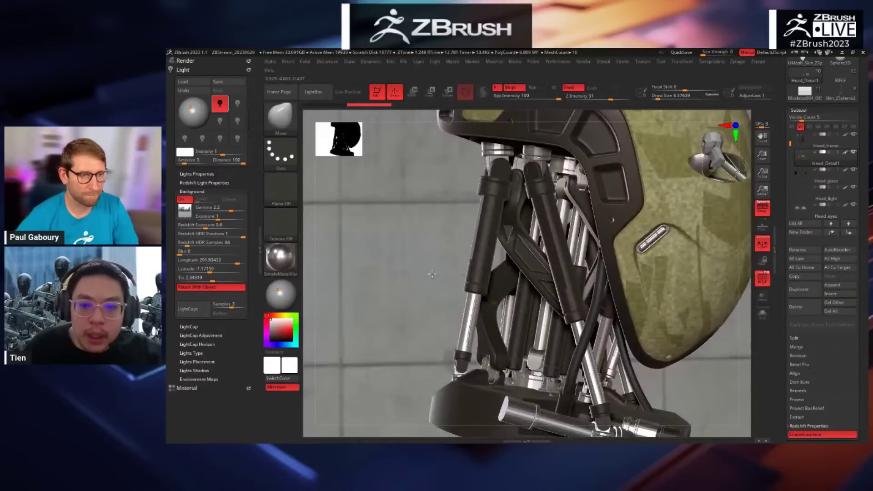
{"action": "left_click_drag", "start_coordinate": [432, 290], "coordinate": [444, 255]}
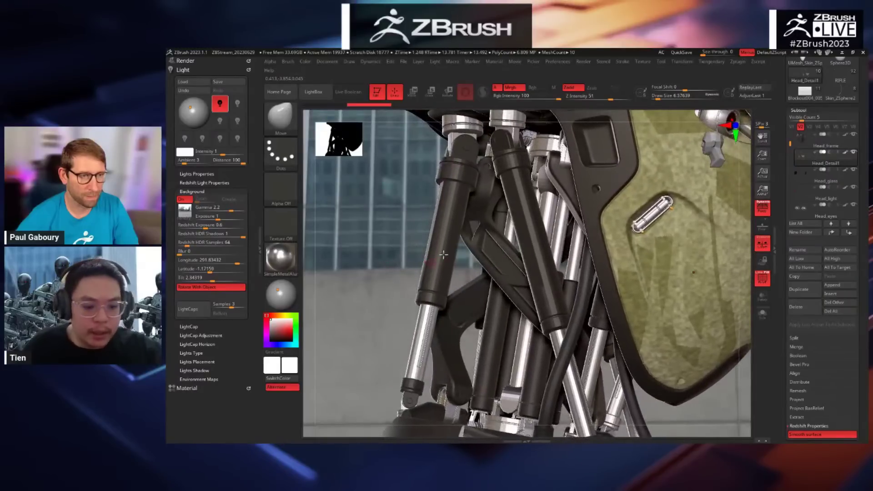
{"action": "left_click", "coordinate": [537, 275], "text": "alt"}
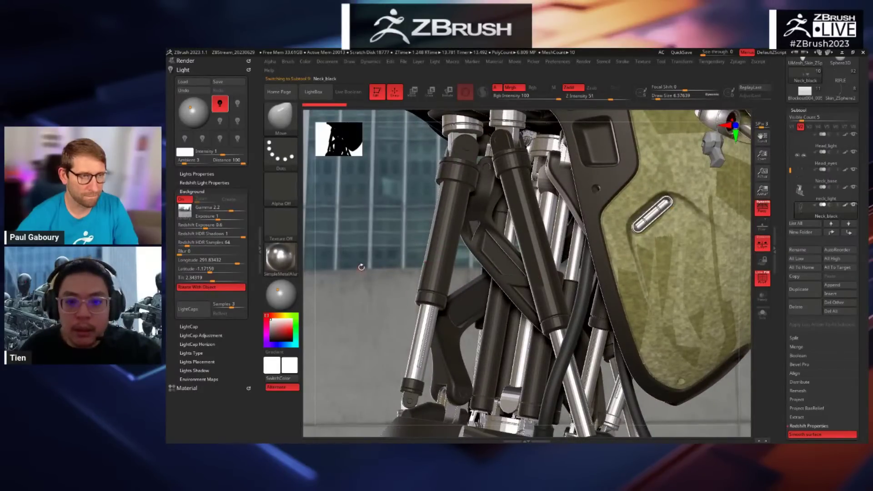
{"action": "left_click_drag", "start_coordinate": [365, 254], "coordinate": [461, 266]}
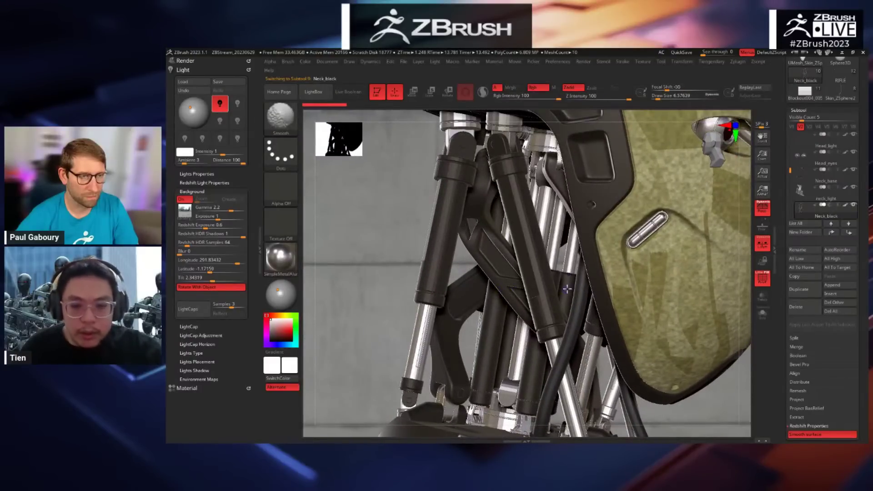
{"action": "key", "text": "shift+r"}
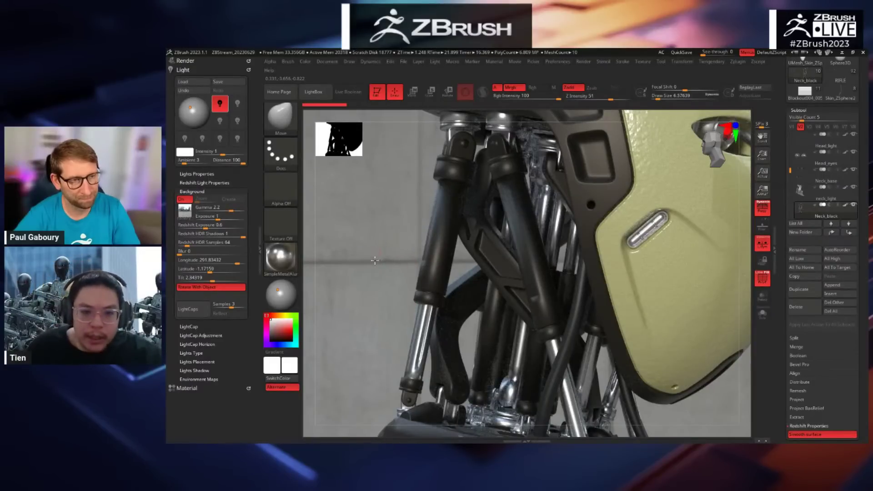
Step: Isolate the Neck_black subtool and fill it with BasicMaterial2
{"action": "left_click_drag", "start_coordinate": [377, 259], "coordinate": [415, 264]}
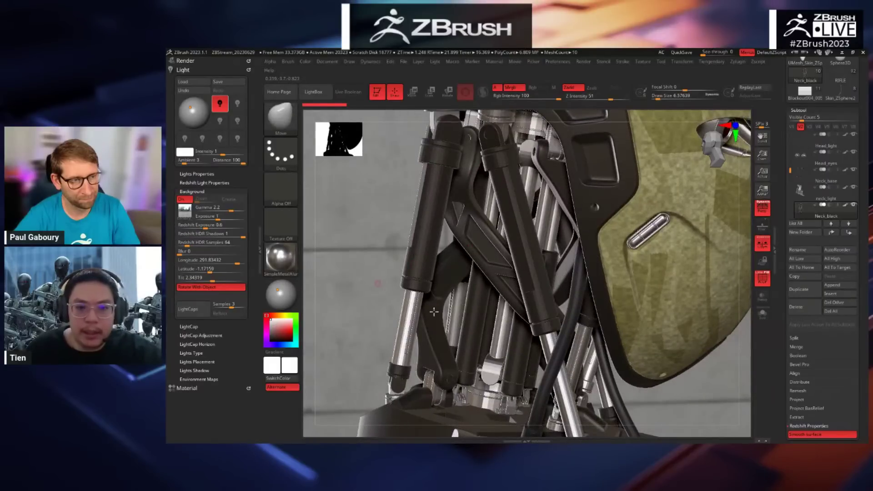
{"action": "left_click_drag", "start_coordinate": [434, 312], "coordinate": [385, 309]}
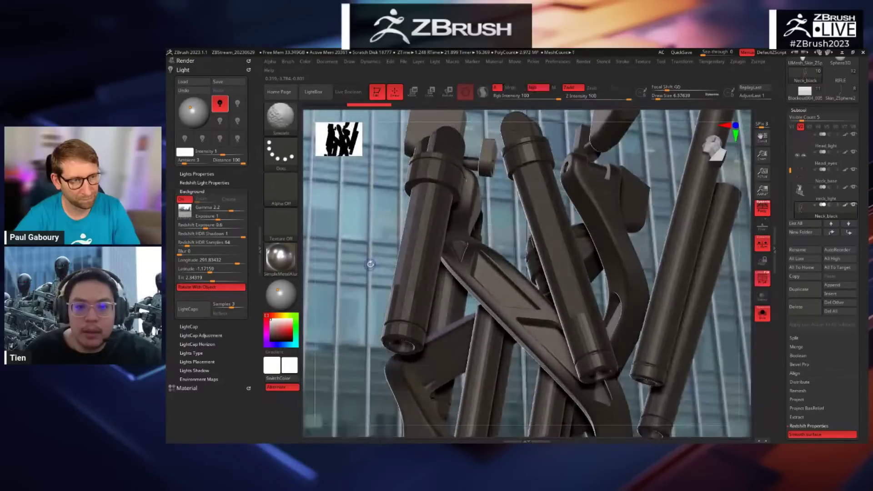
{"action": "left_click", "coordinate": [284, 260]}
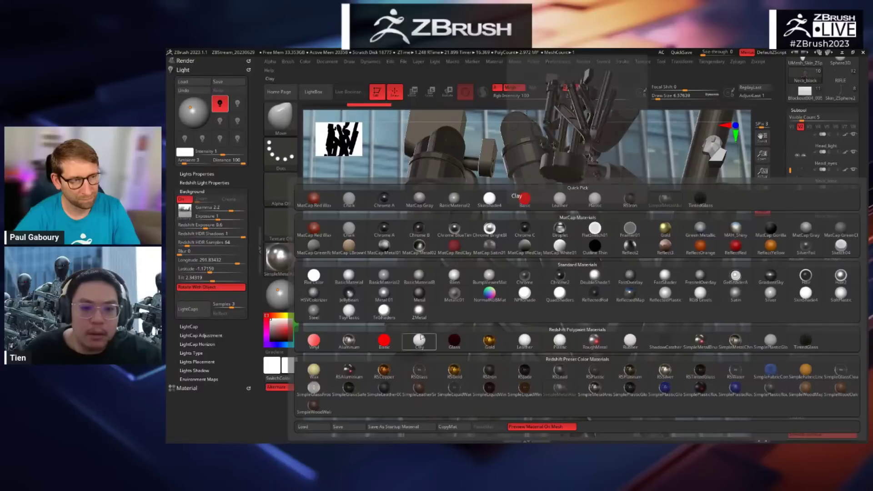
{"action": "left_click", "coordinate": [371, 276]}
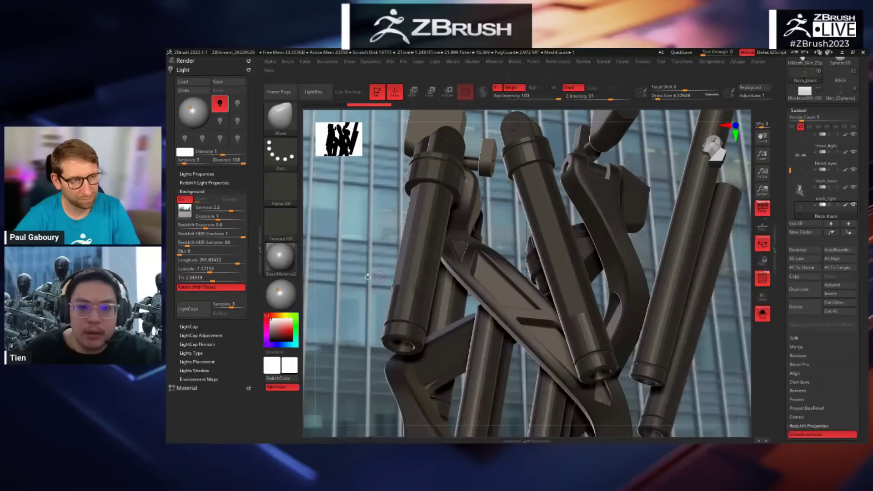
{"action": "left_click", "coordinate": [305, 62]}
Step: Turn on the polyframe display and examine the polygroups and edges of the isolated neck parts
{"action": "key", "text": "shift+f"}
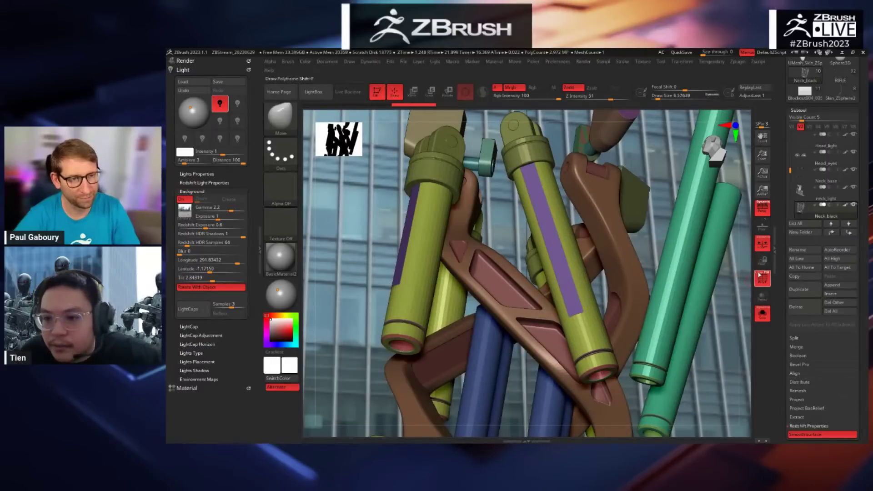
{"action": "left_click_drag", "start_coordinate": [735, 311], "coordinate": [737, 339]}
{"action": "left_click_drag", "start_coordinate": [712, 324], "coordinate": [656, 306]}
{"action": "right_click_drag", "start_coordinate": [656, 306], "coordinate": [611, 323], "text": "ctrl"}
{"action": "right_click_drag", "start_coordinate": [551, 187], "coordinate": [606, 214]}
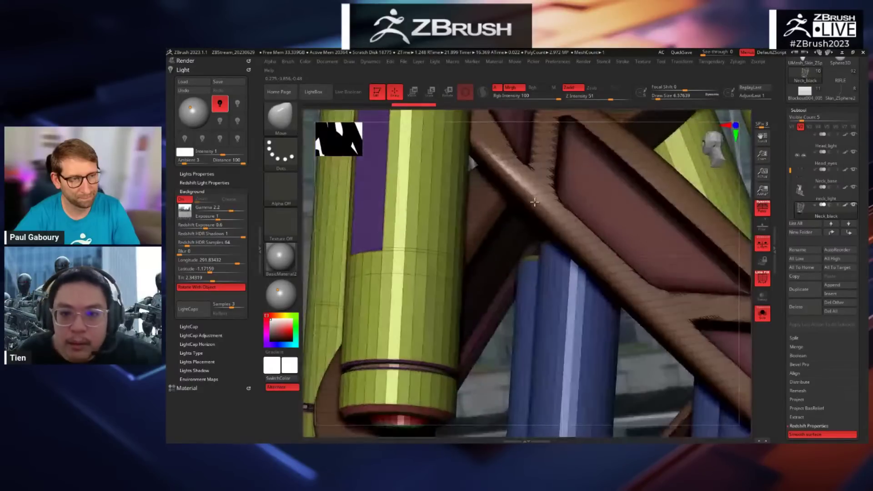
{"action": "right_click_drag", "start_coordinate": [638, 354], "coordinate": [616, 342], "text": "alt"}
{"action": "key", "text": "f"}
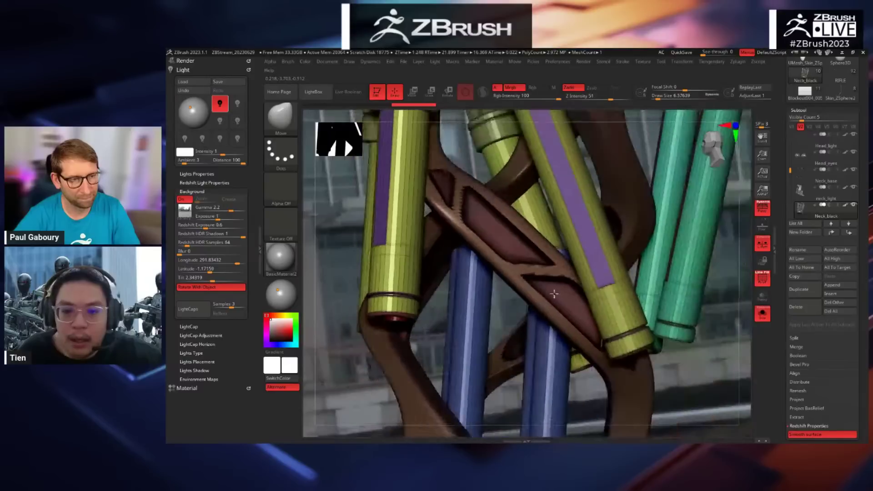
{"action": "right_click_drag", "start_coordinate": [647, 306], "coordinate": [641, 254], "text": "alt"}
{"action": "right_click_drag", "start_coordinate": [641, 255], "coordinate": [633, 314]}
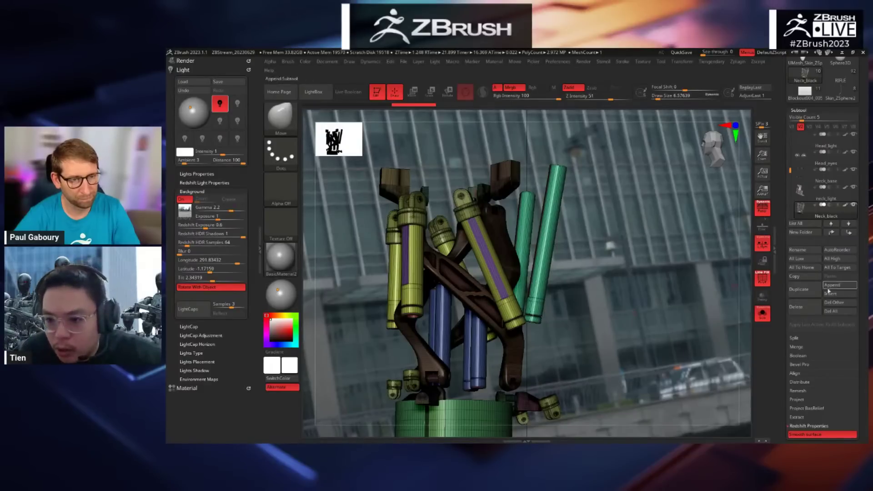
Step: Turn off Redshift's Smooth surface option for the Neck_black subtool and render the isolated neck parts
{"action": "left_click_drag", "start_coordinate": [781, 342], "coordinate": [781, 361]}
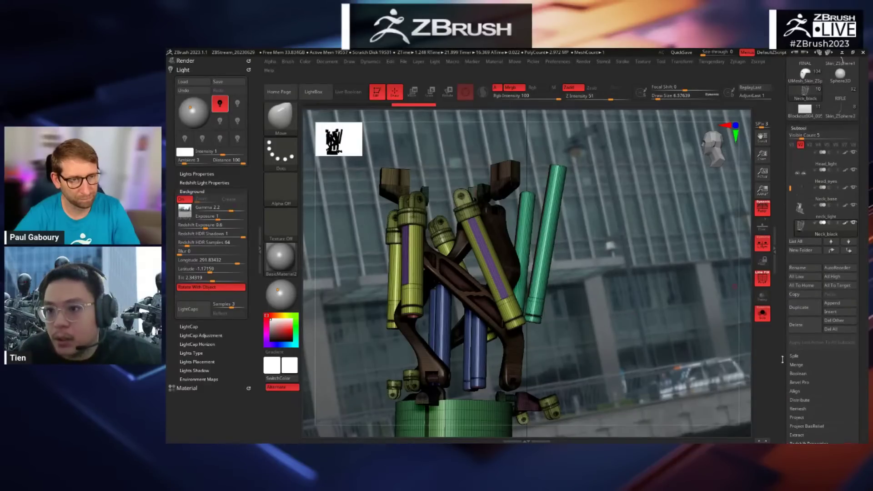
{"action": "left_click_drag", "start_coordinate": [783, 308], "coordinate": [782, 262]}
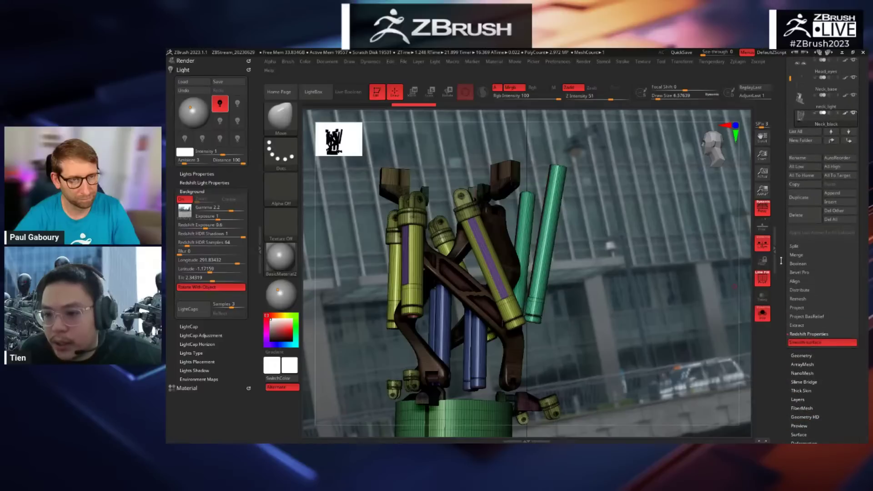
{"action": "left_click", "coordinate": [805, 343]}
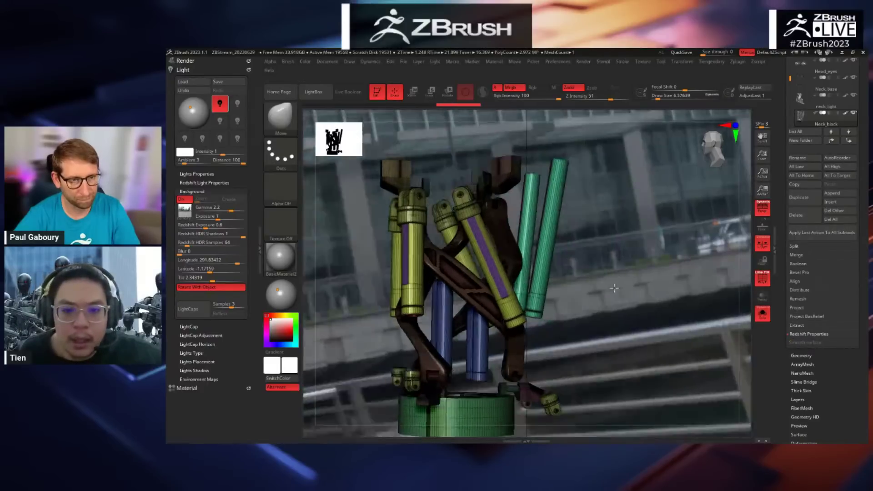
{"action": "left_click_drag", "start_coordinate": [615, 288], "coordinate": [653, 289]}
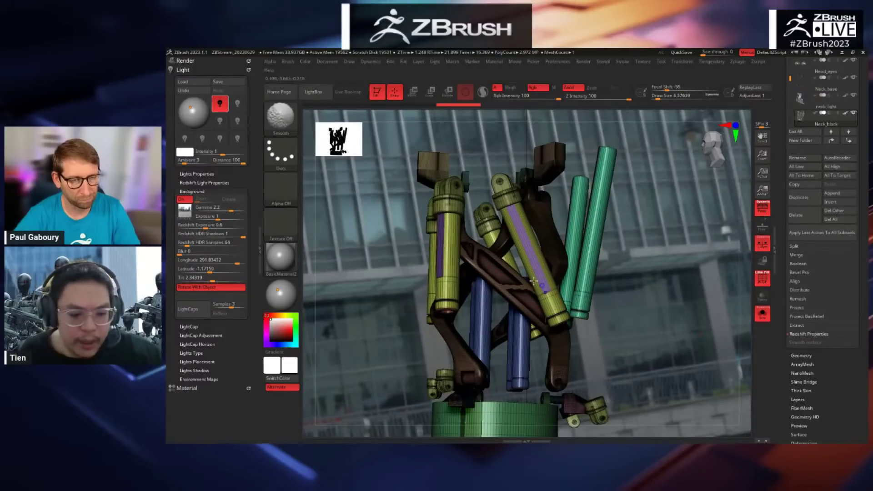
{"action": "key", "text": "shift+r"}
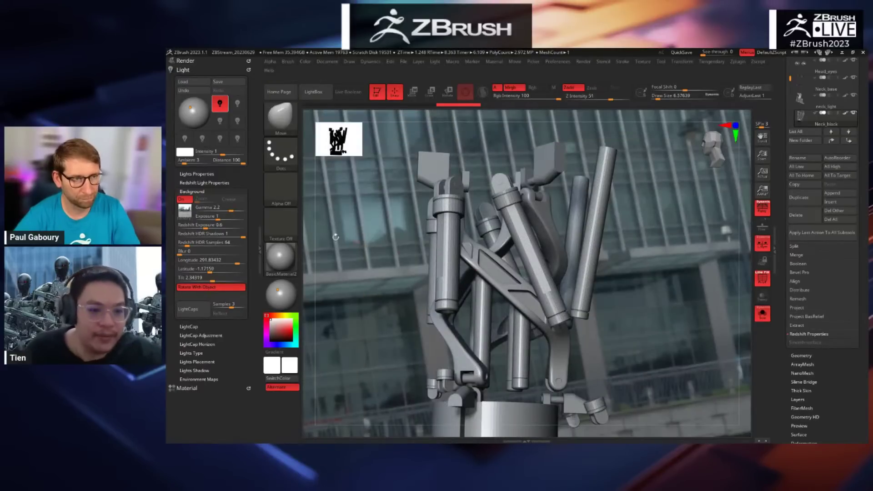
Step: Fill the isolated Neck_black subtool with the RSIron material and render the neck parts with Redshift
{"action": "left_click", "coordinate": [280, 258]}
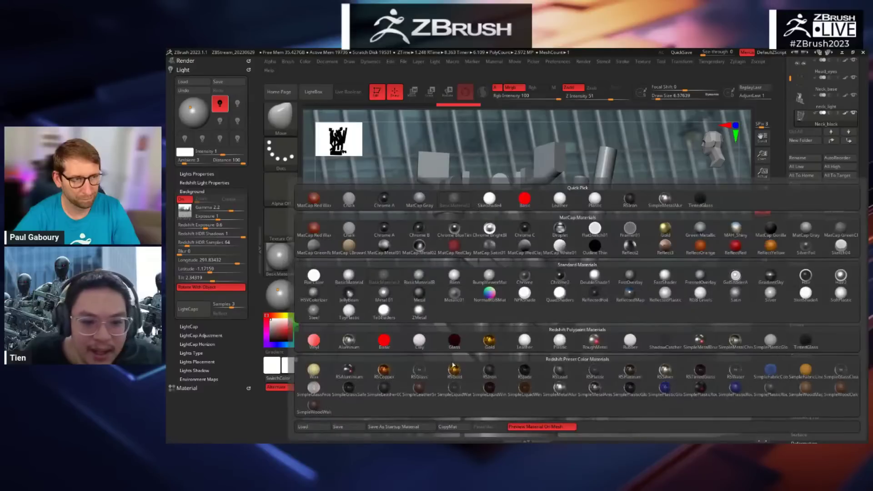
{"action": "left_click", "coordinate": [498, 376]}
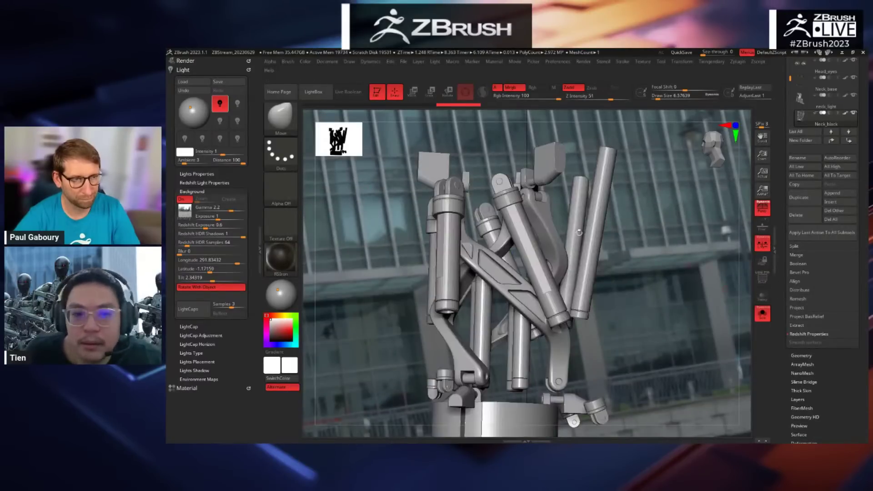
{"action": "left_click", "coordinate": [304, 62]}
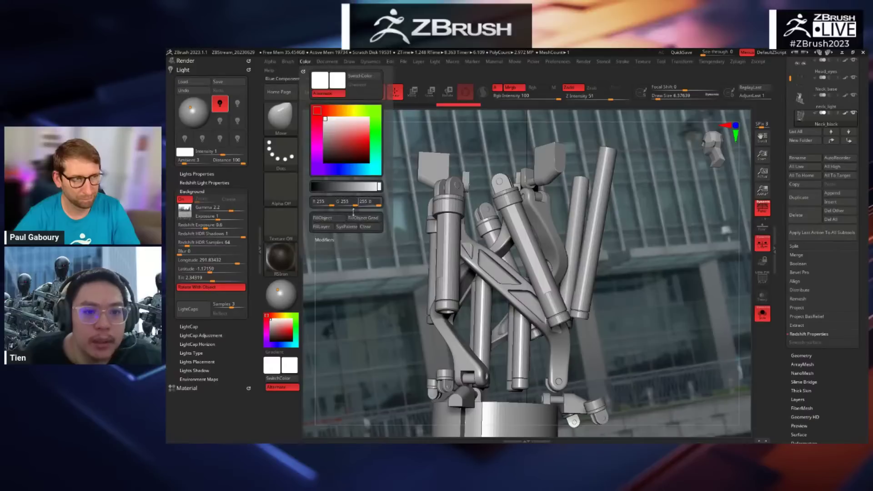
{"action": "left_click", "coordinate": [331, 219]}
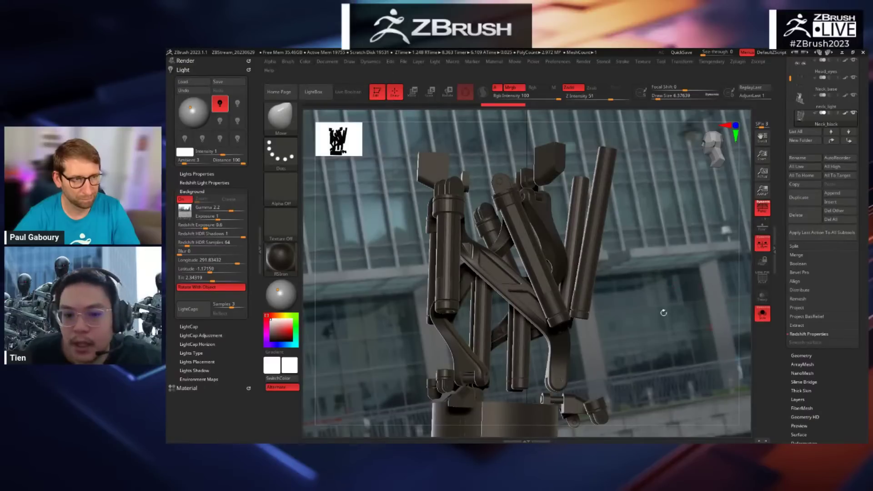
{"action": "key", "text": "shift+r"}
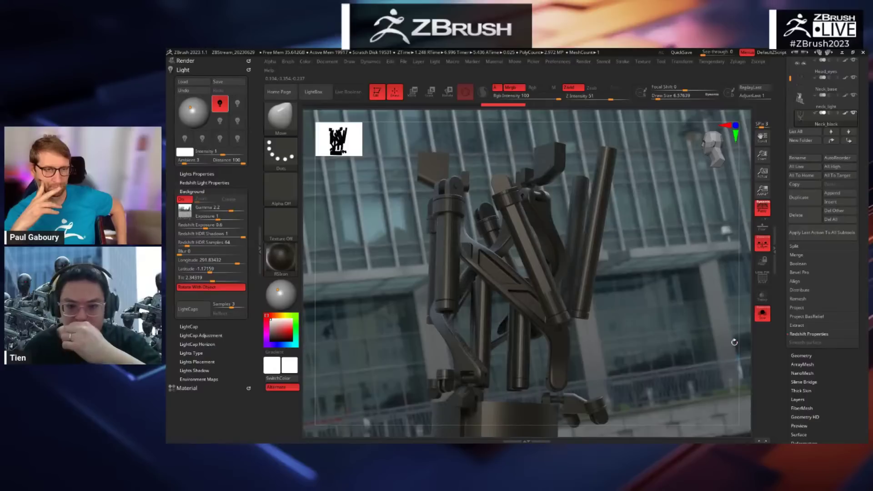
Step: Turn off Redshift's Smooth surface option for all visible subtools by applying the Neck_black setting to the others
{"action": "left_click", "coordinate": [812, 346]}
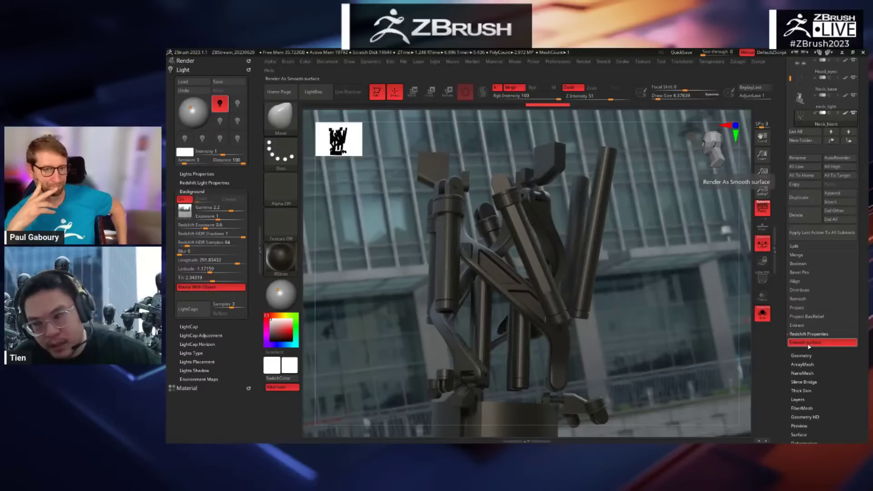
{"action": "left_click", "coordinate": [808, 346]}
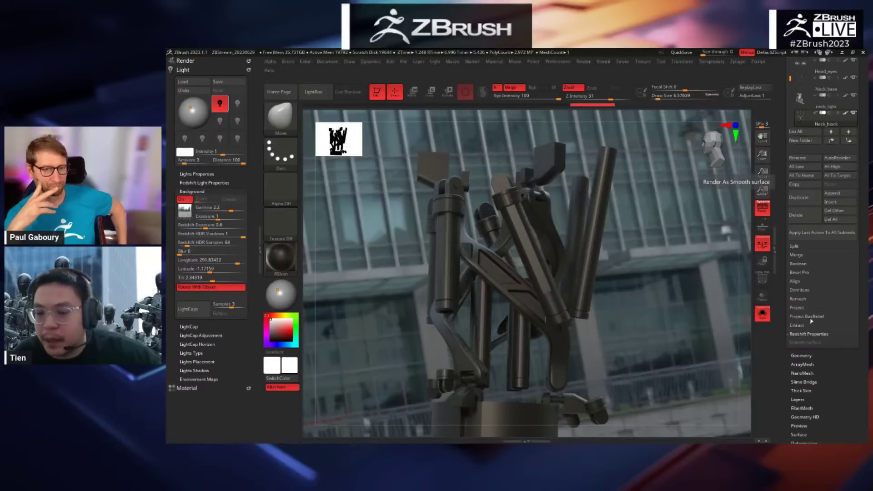
{"action": "left_click_drag", "start_coordinate": [782, 254], "coordinate": [783, 288]}
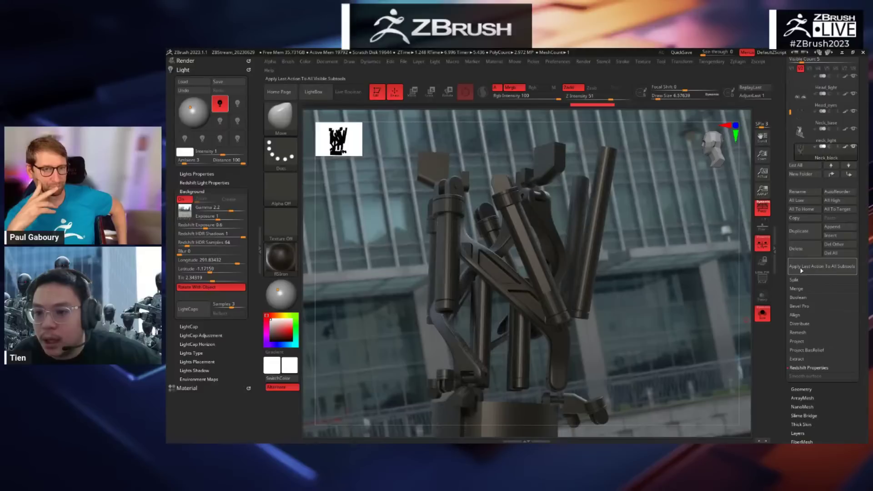
{"action": "left_click", "coordinate": [829, 272]}
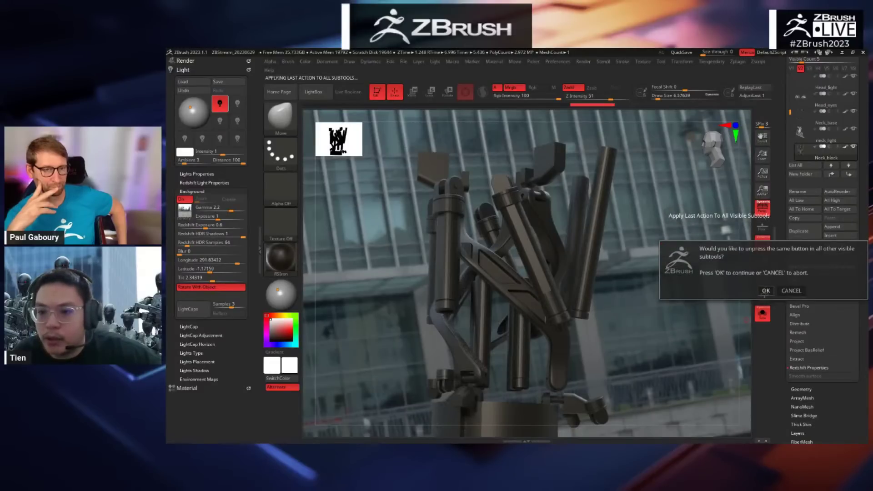
{"action": "left_click", "coordinate": [765, 292]}
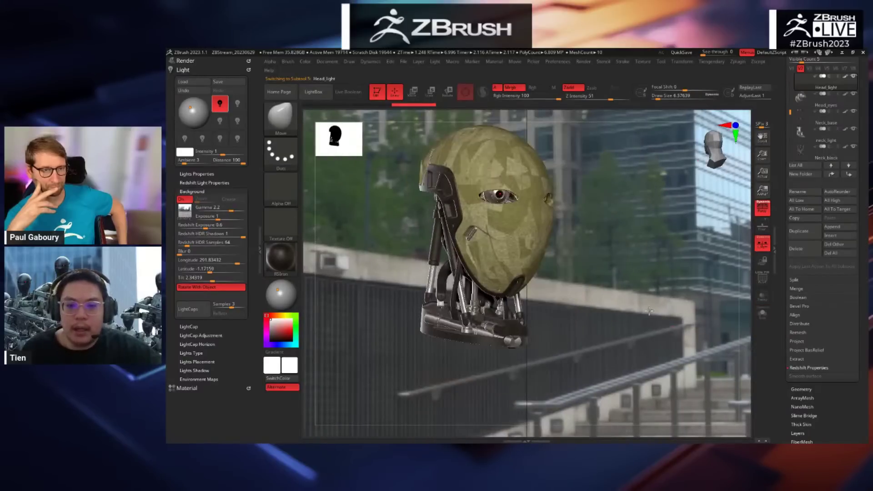
Step: Switch from the head model to the full-robot FINAL tool and frame its upper body and rifle in a three-quarter view
{"action": "left_click_drag", "start_coordinate": [625, 313], "coordinate": [737, 248]}
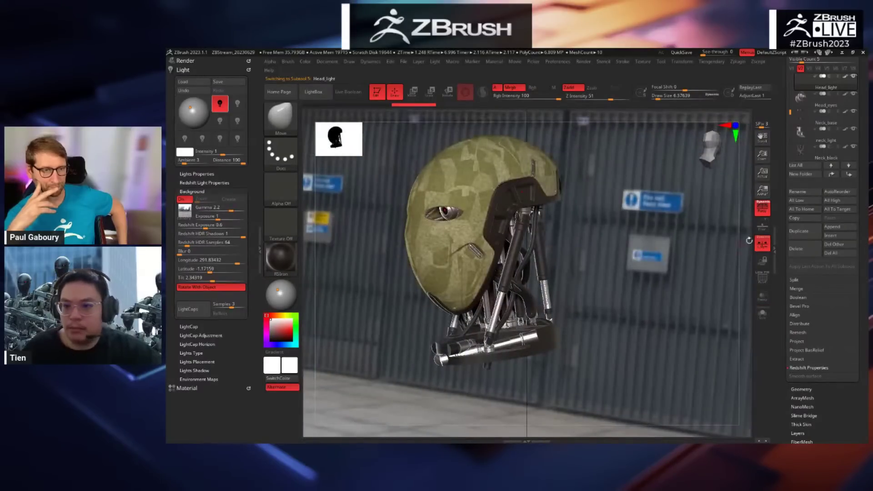
{"action": "scroll", "coordinate": [807, 214], "scroll_direction": "up", "scroll_amount": 6}
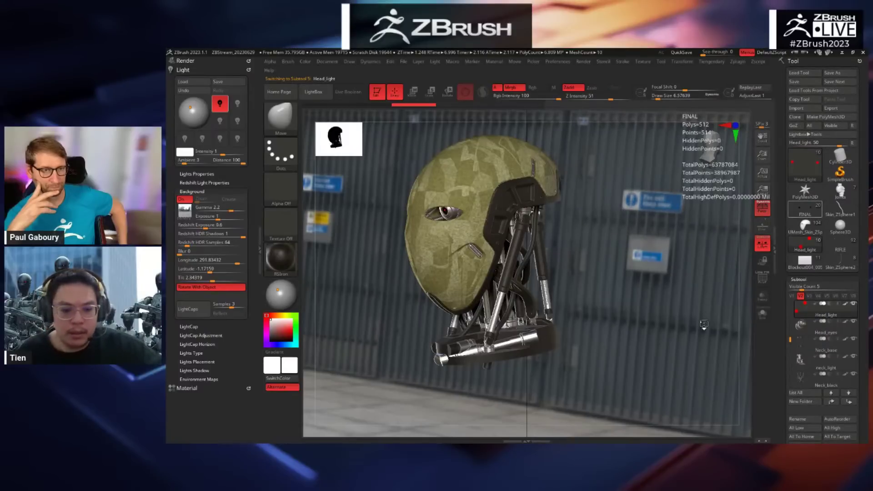
{"action": "left_click_drag", "start_coordinate": [659, 259], "coordinate": [682, 264]}
{"action": "key", "text": "f"}
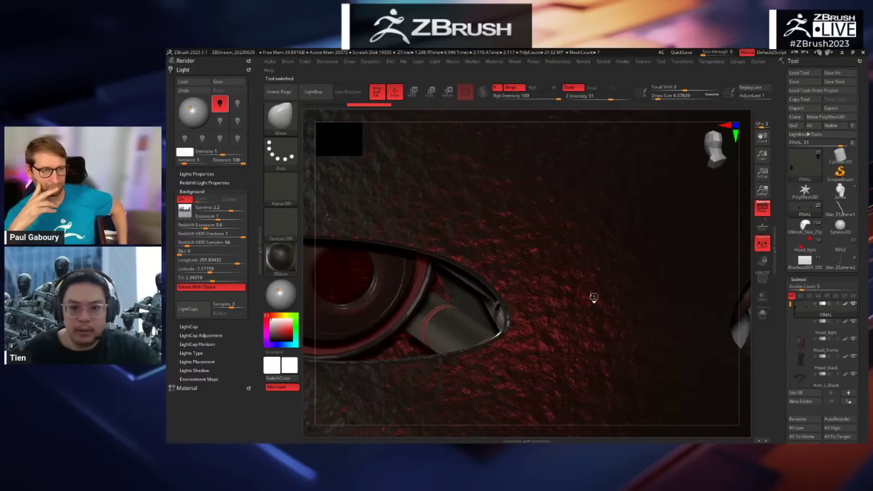
{"action": "key", "text": "f"}
{"action": "left_click_drag", "start_coordinate": [618, 290], "coordinate": [693, 340], "text": "alt"}
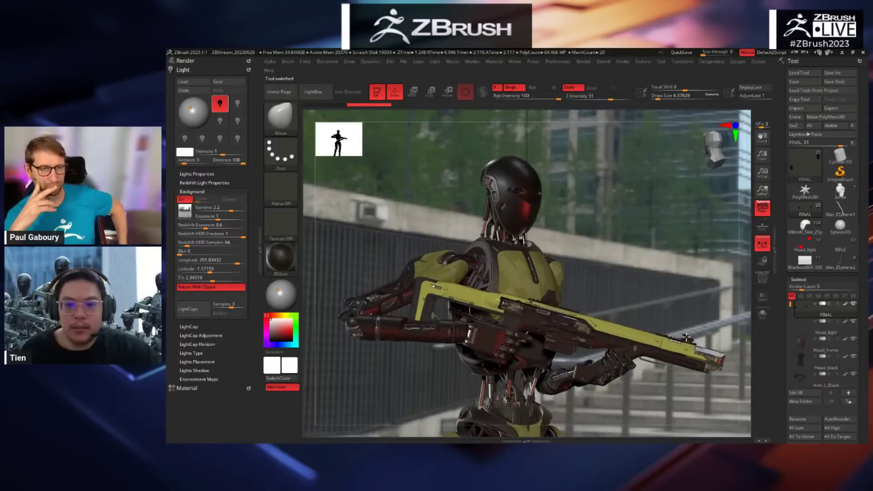
{"action": "left_click_drag", "start_coordinate": [656, 274], "coordinate": [645, 249], "text": "alt"}
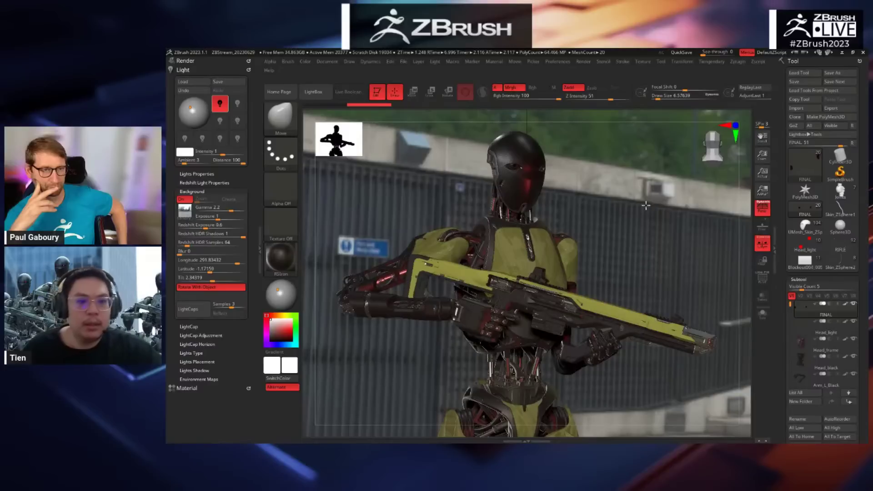
{"action": "left_click_drag", "start_coordinate": [646, 205], "coordinate": [640, 181]}
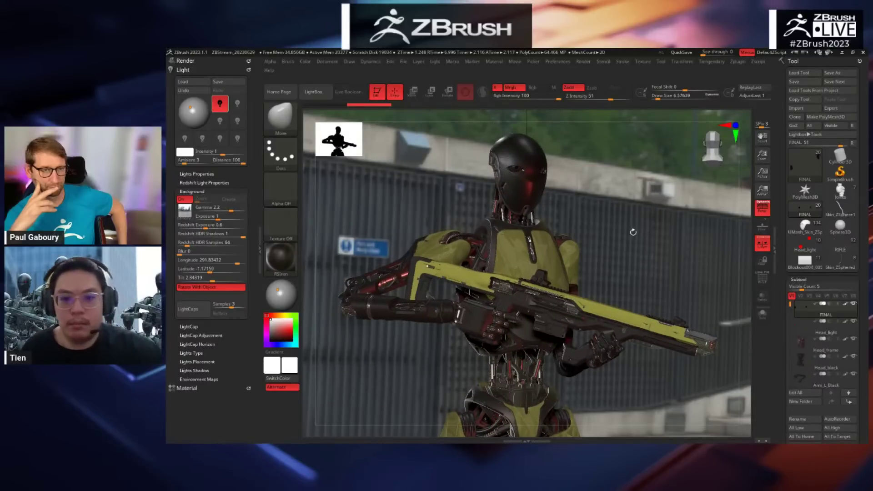
{"action": "left_click_drag", "start_coordinate": [641, 272], "coordinate": [622, 256]}
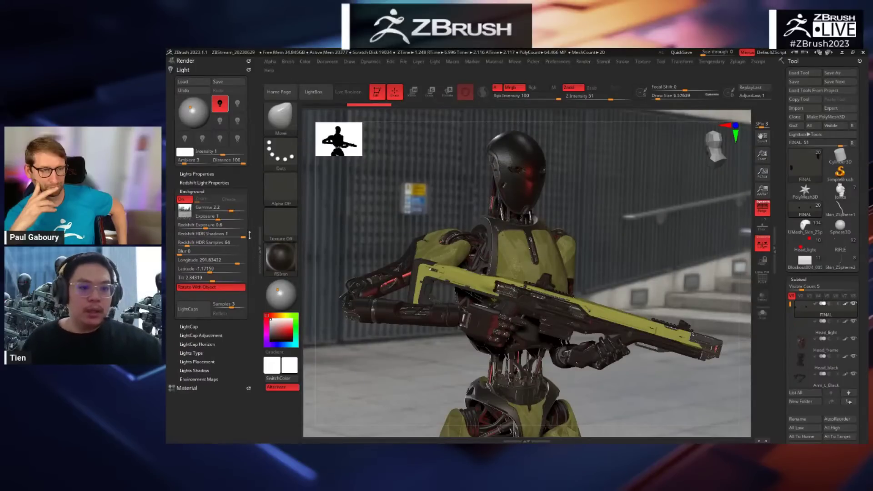
Step: Collapse the docked light settings and store a three-quarter front view of the robot as a camera named 3/4front
{"action": "left_click", "coordinate": [259, 245]}
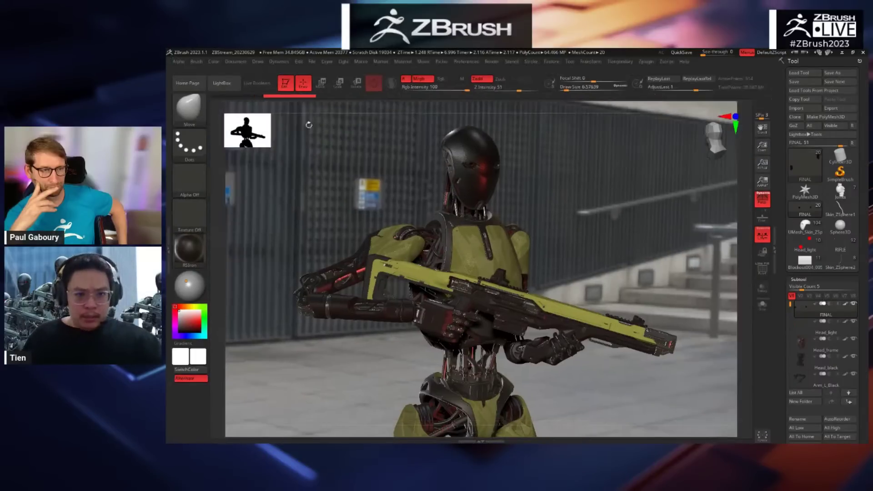
{"action": "left_click", "coordinate": [258, 62]}
{"action": "scroll", "coordinate": [339, 273], "scroll_direction": "down", "scroll_amount": 5}
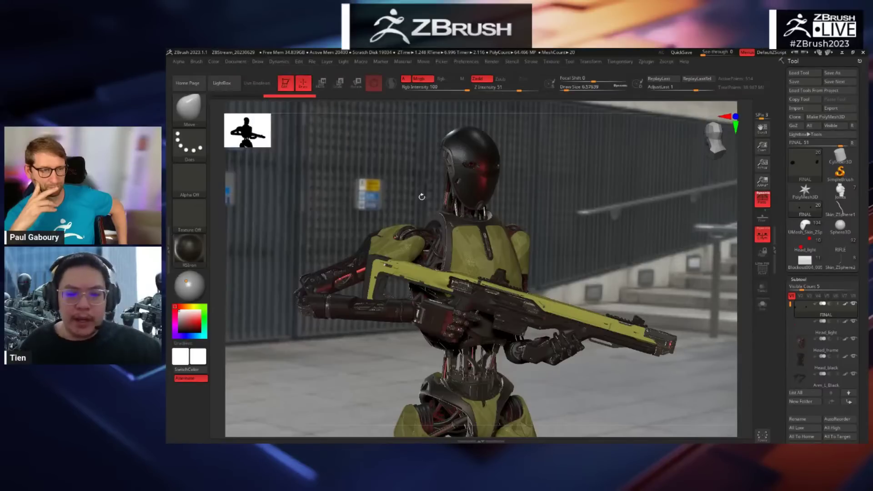
{"action": "mouse_move", "coordinate": [592, 215]}
{"action": "left_mouse_down"}
{"action": "mouse_move", "coordinate": [589, 207]}
{"action": "mouse_move", "coordinate": [592, 214]}
{"action": "left_mouse_up"}
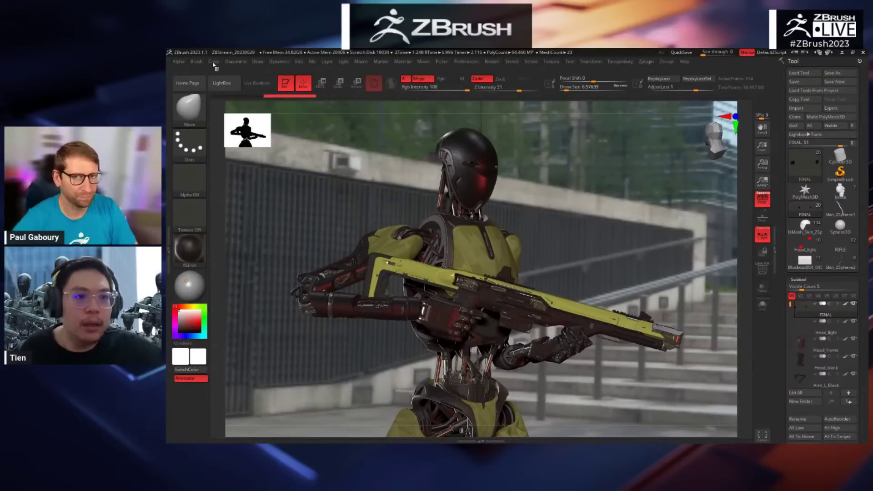
{"action": "left_click", "coordinate": [242, 65]}
{"action": "mouse_move", "coordinate": [259, 66]}
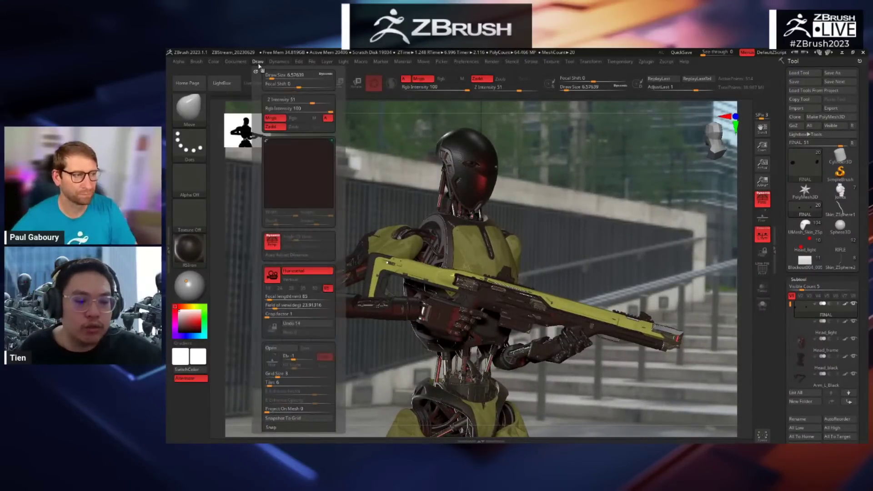
{"action": "scroll", "coordinate": [336, 259], "scroll_direction": "down", "scroll_amount": 5}
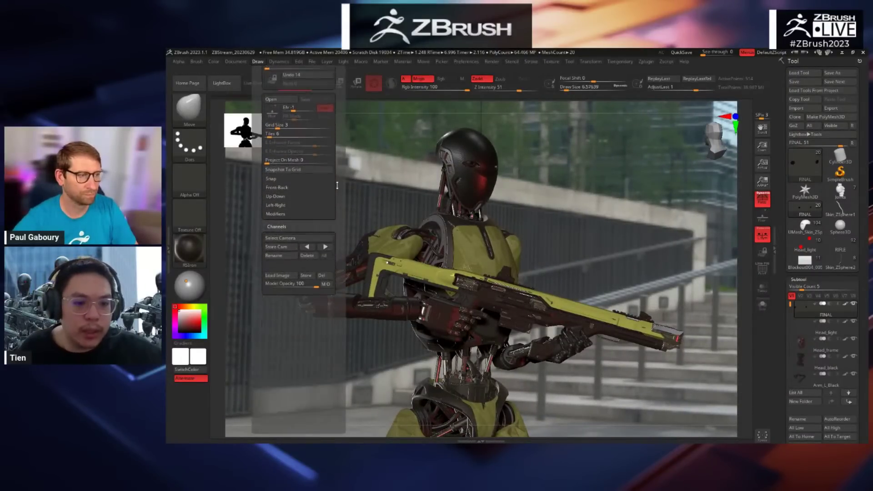
{"action": "scroll", "coordinate": [337, 185], "scroll_direction": "up", "scroll_amount": 2}
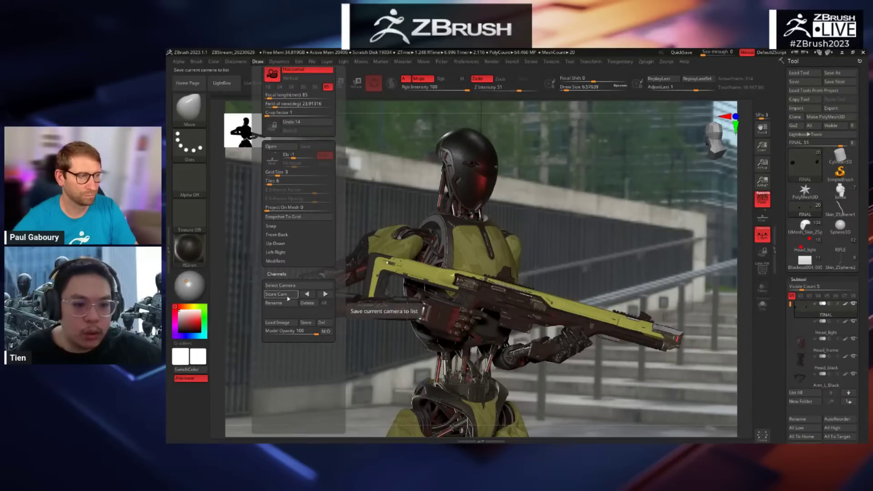
{"action": "left_click", "coordinate": [288, 298]}
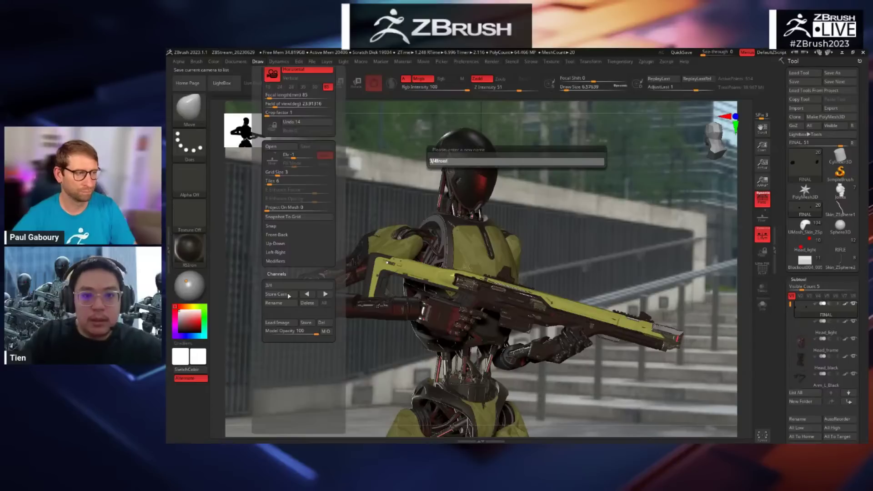
{"action": "key", "text": "Return"}
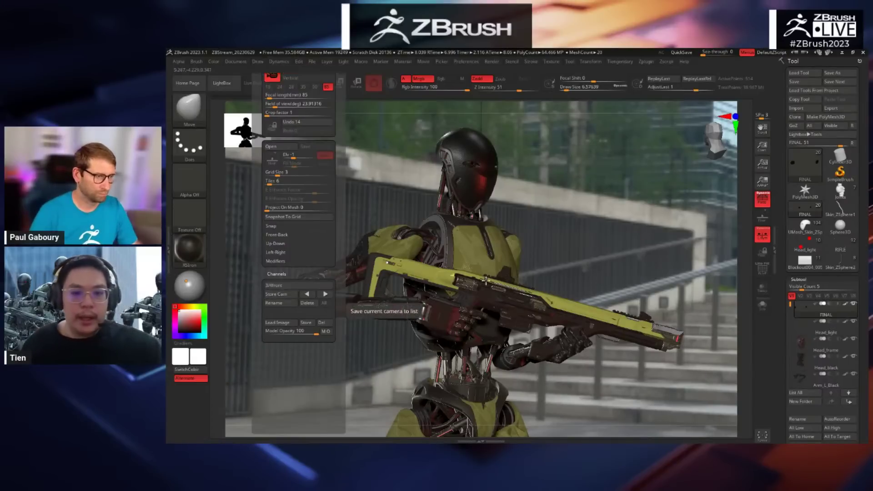
Step: Turn the robot to a three-quarter back view and store it as a camera named 3/4rear
{"action": "left_click_drag", "start_coordinate": [577, 241], "coordinate": [626, 220]}
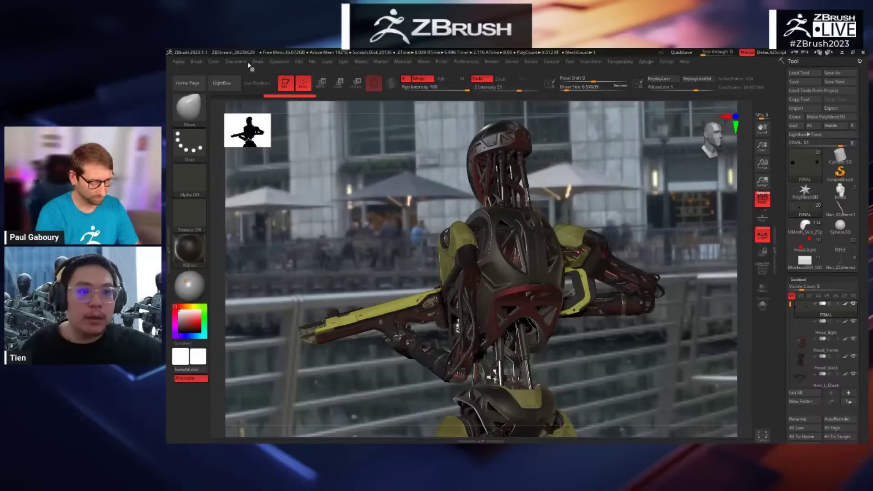
{"action": "left_click", "coordinate": [246, 63]}
{"action": "left_click", "coordinate": [257, 62]}
{"action": "scroll", "coordinate": [336, 234], "scroll_direction": "down", "scroll_amount": 5}
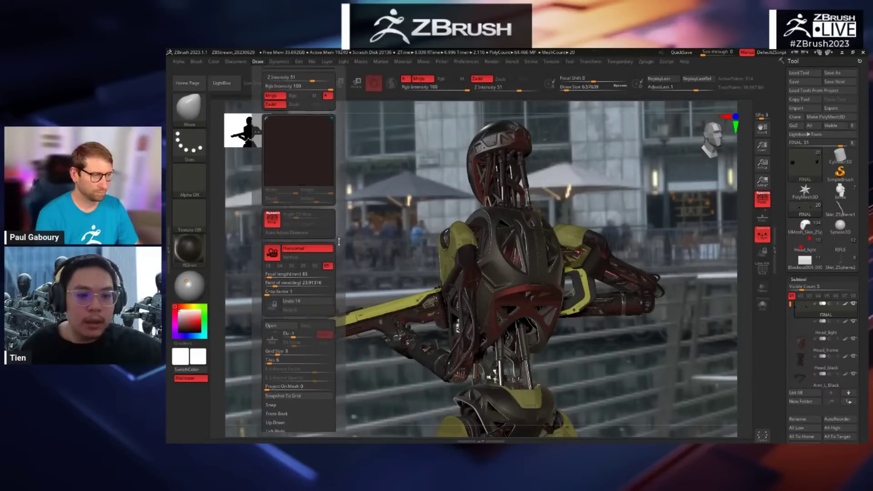
{"action": "left_click", "coordinate": [291, 397]}
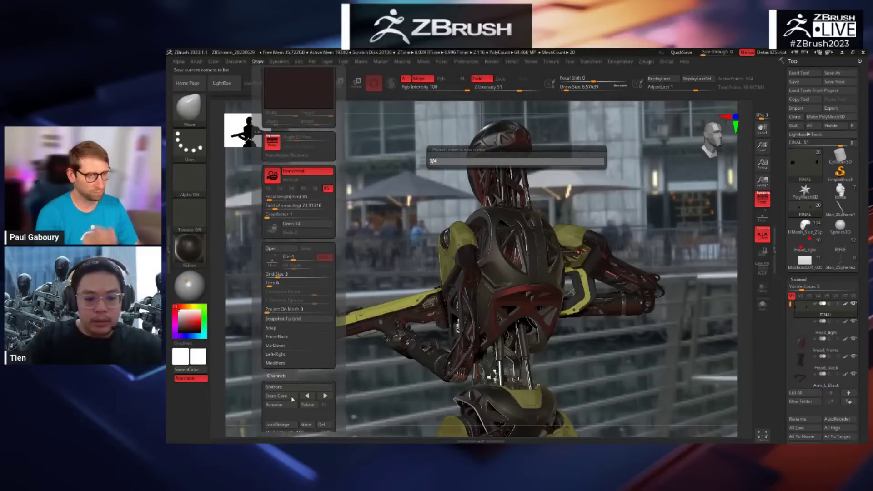
{"action": "type", "text": "rear"}
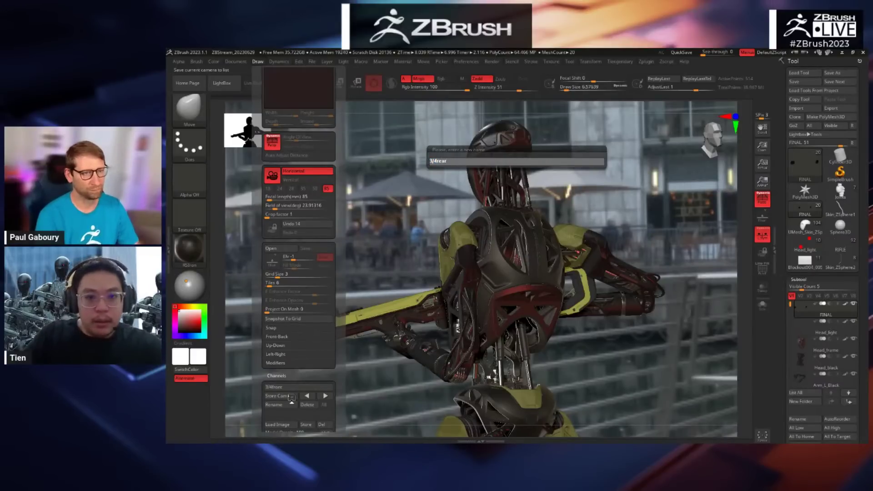
{"action": "key", "text": "Return"}
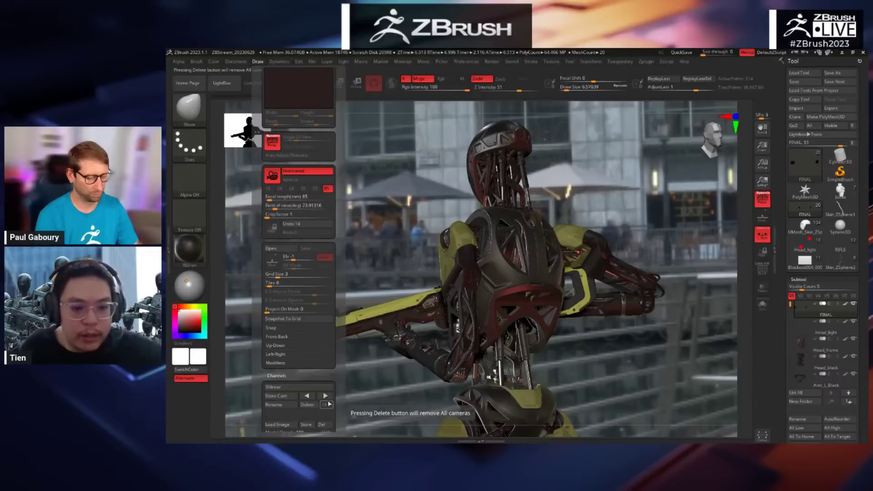
Step: Cycle through the stored cameras, return to the 3/4front view and render the robot with Redshift
{"action": "left_click", "coordinate": [309, 398]}
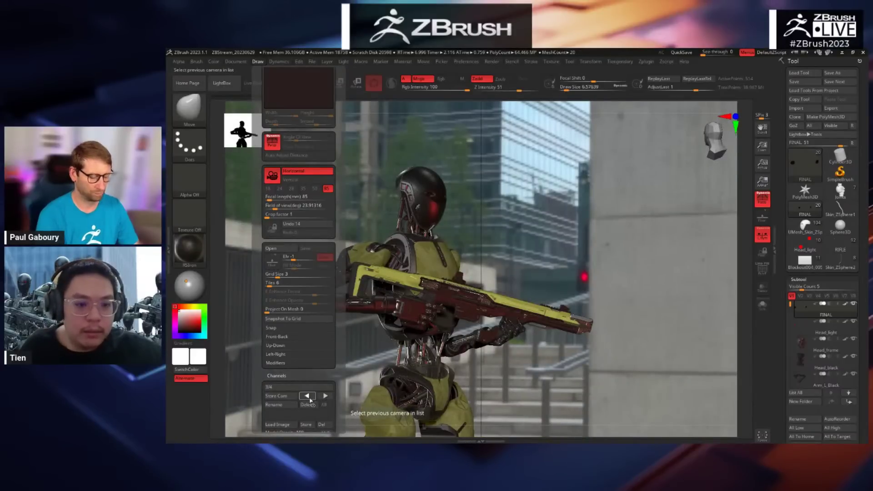
{"action": "left_click", "coordinate": [309, 398]}
{"action": "left_click", "coordinate": [325, 398]}
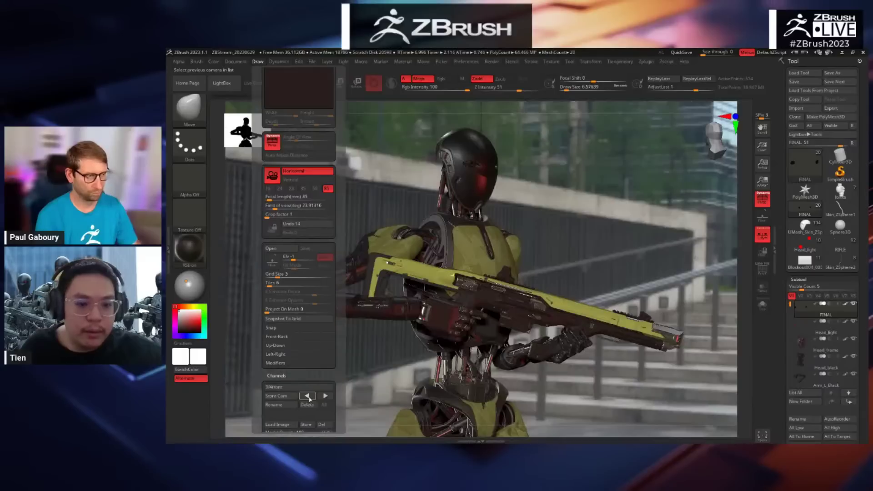
{"action": "left_click", "coordinate": [310, 398]}
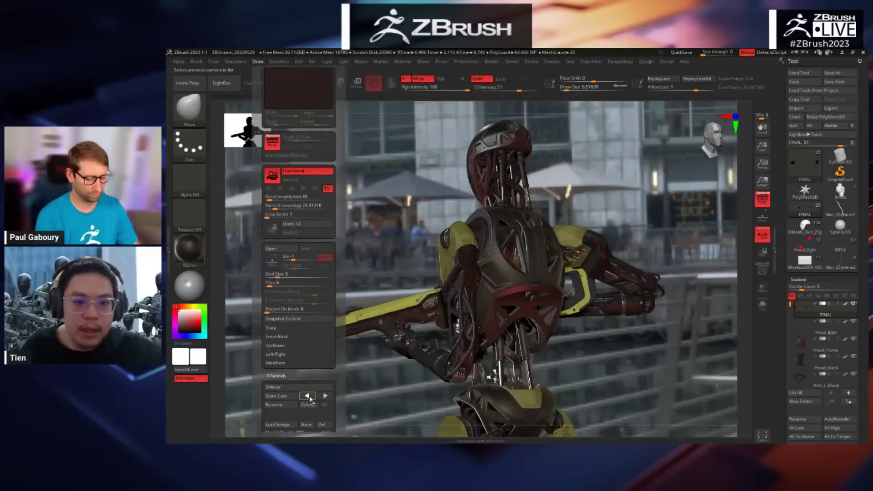
{"action": "left_click", "coordinate": [309, 399]}
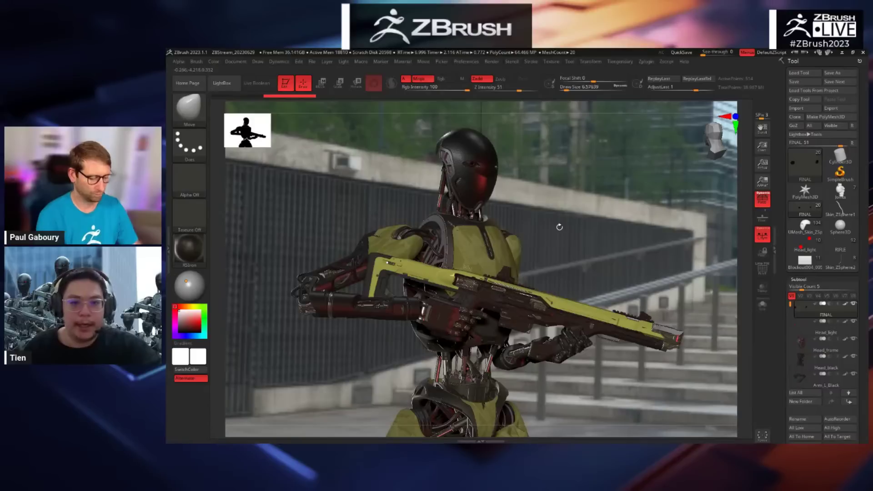
{"action": "key", "text": "shift+r"}
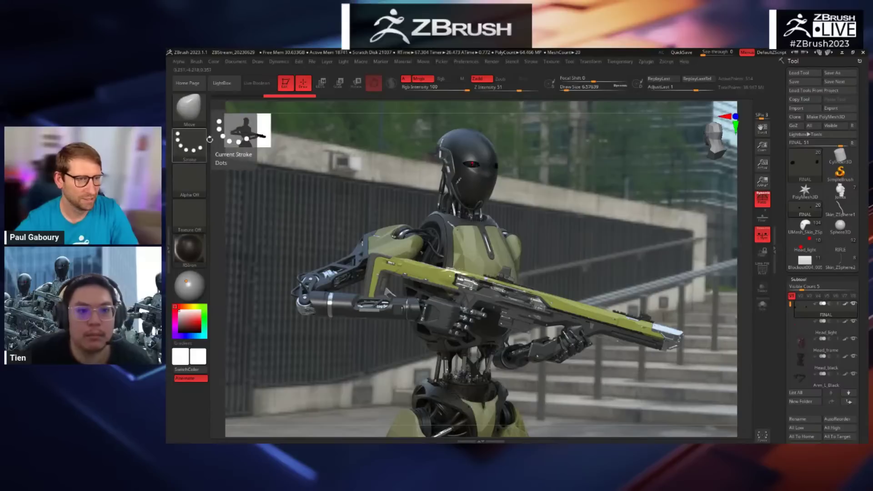
Step: Open the Redshift renderer settings and set the Error Threshold to 0.5
{"action": "left_click", "coordinate": [169, 244]}
{"action": "double_click", "coordinate": [168, 244]}
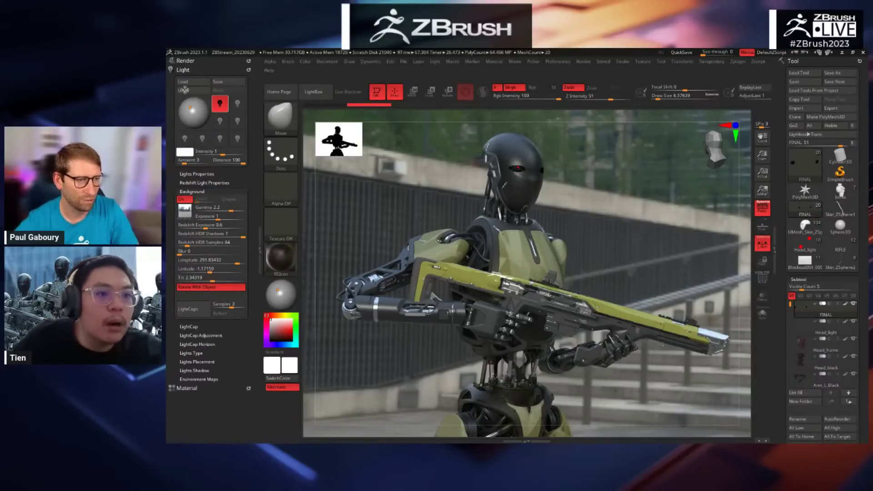
{"action": "left_click", "coordinate": [185, 62]}
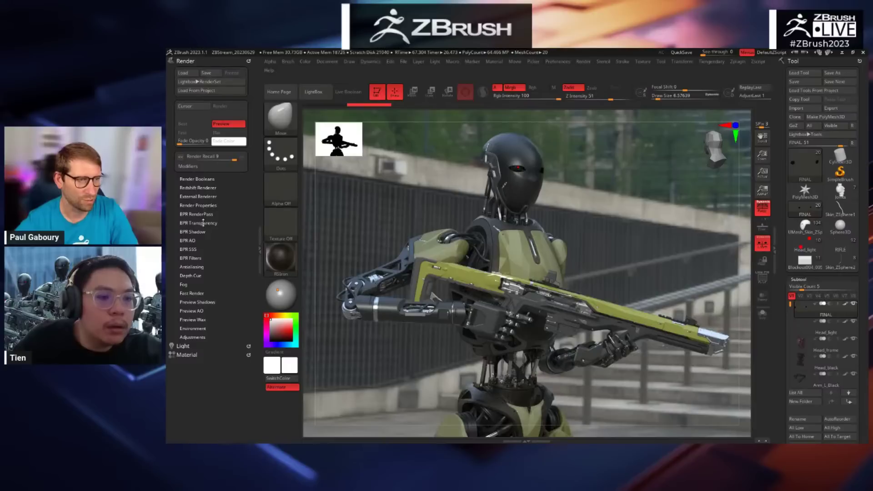
{"action": "left_click", "coordinate": [205, 206]}
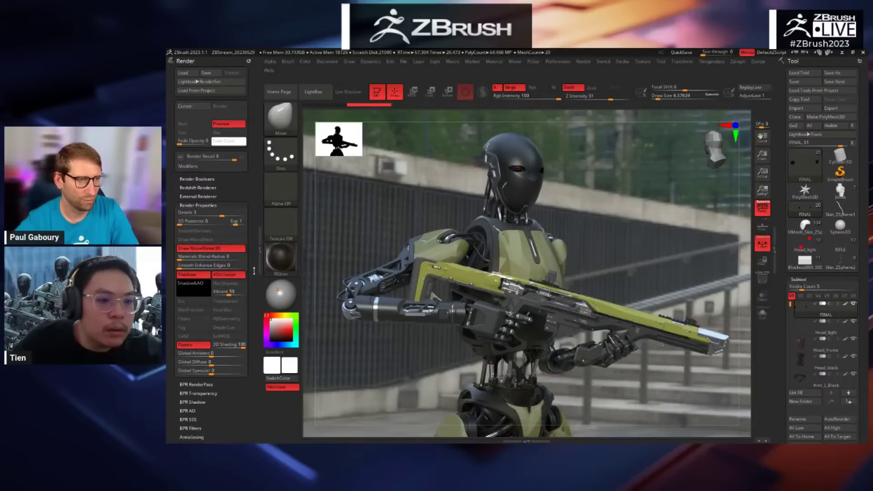
{"action": "left_click", "coordinate": [199, 206]}
{"action": "left_click", "coordinate": [198, 188]}
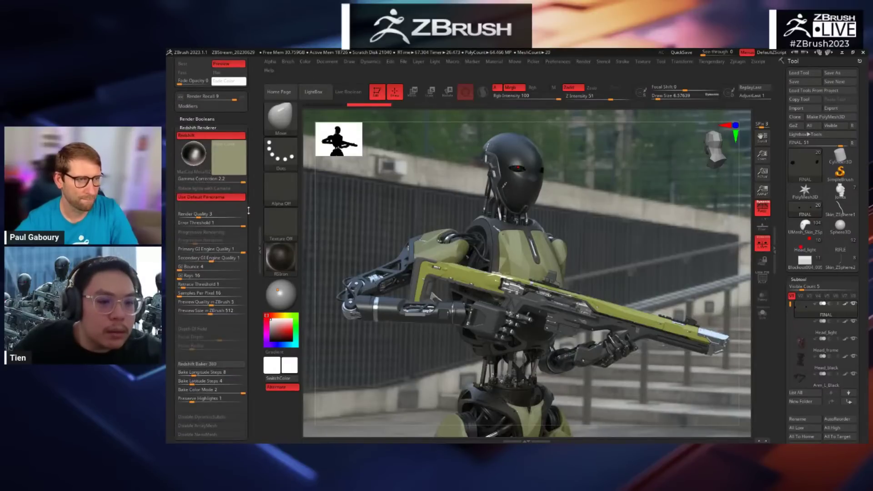
{"action": "scroll", "coordinate": [257, 211], "scroll_direction": "down", "scroll_amount": 3}
{"action": "scroll", "coordinate": [256, 211], "scroll_direction": "down", "scroll_amount": 2}
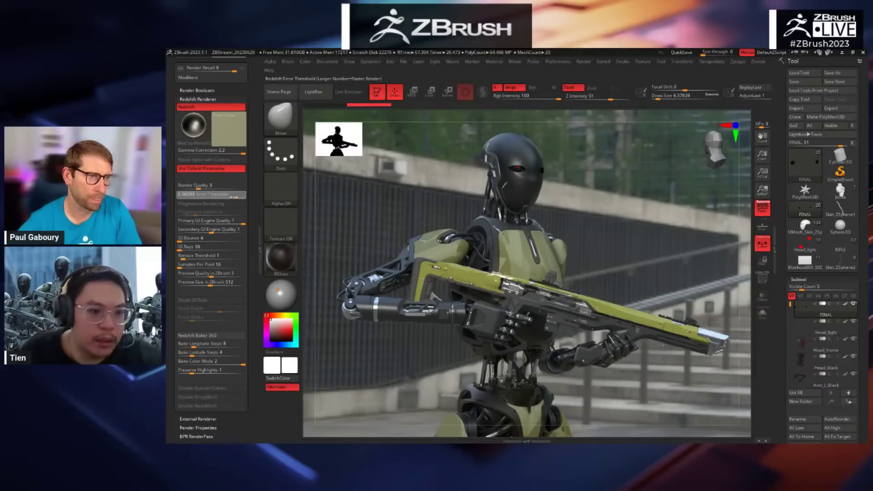
{"action": "left_click_drag", "start_coordinate": [239, 197], "coordinate": [235, 195]}
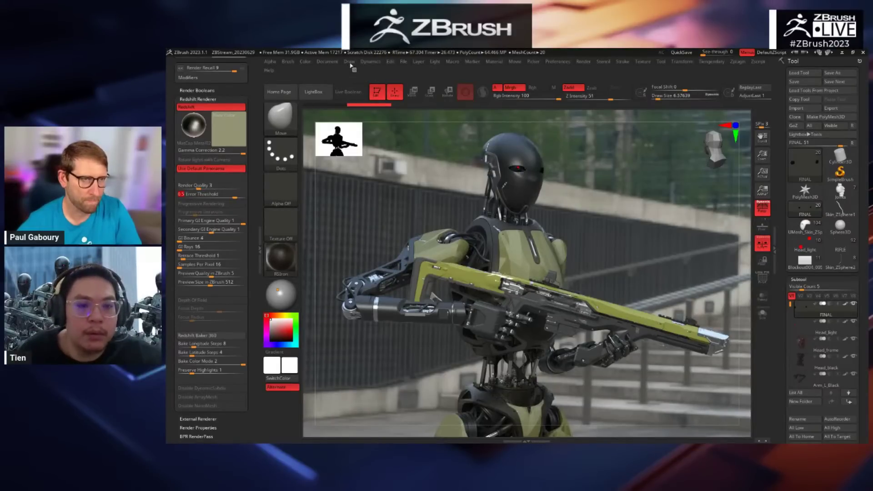
Step: Resize the document to 3042 by 2193 pixels and accept the resize confirmation
{"action": "left_click", "coordinate": [328, 67]}
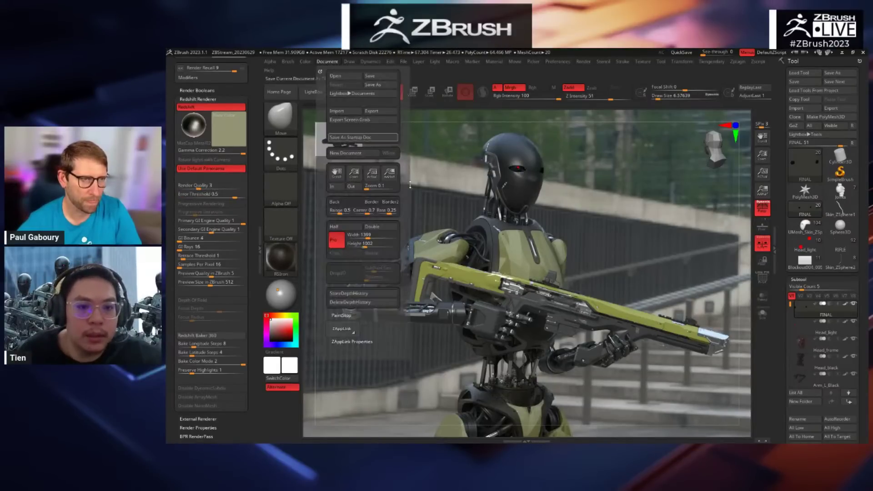
{"action": "left_click", "coordinate": [327, 67]}
{"action": "left_click_drag", "start_coordinate": [372, 237], "coordinate": [377, 237]}
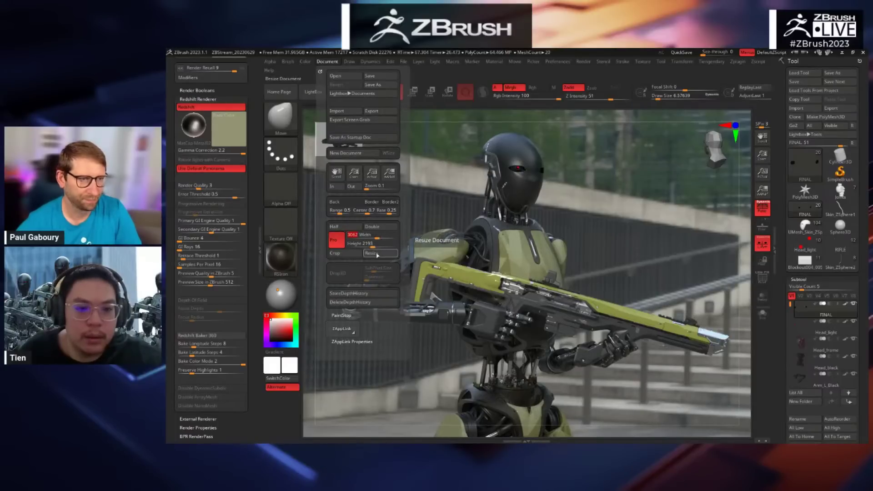
{"action": "left_click", "coordinate": [372, 253]}
{"action": "left_click", "coordinate": [529, 268]}
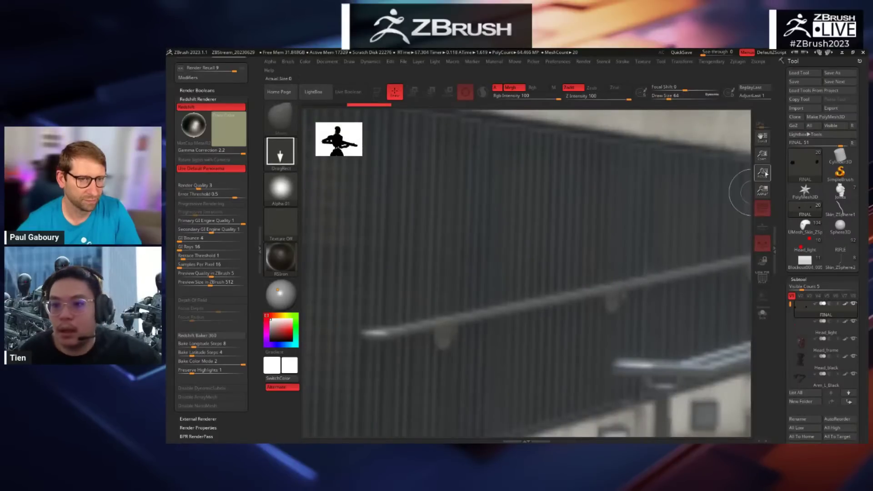
Step: Fit the enlarged canvas in view, redraw the robot on it and return to Edit mode
{"action": "left_click_drag", "start_coordinate": [763, 157], "coordinate": [738, 120]}
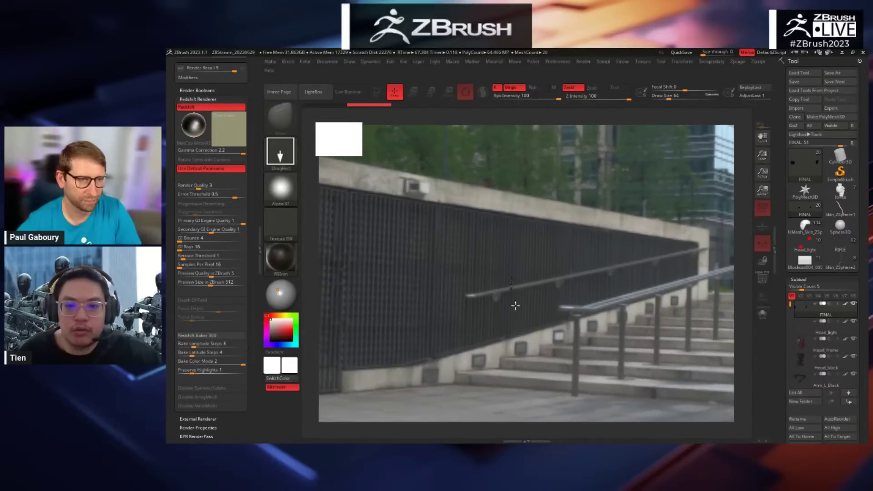
{"action": "left_click_drag", "start_coordinate": [515, 304], "coordinate": [638, 326]}
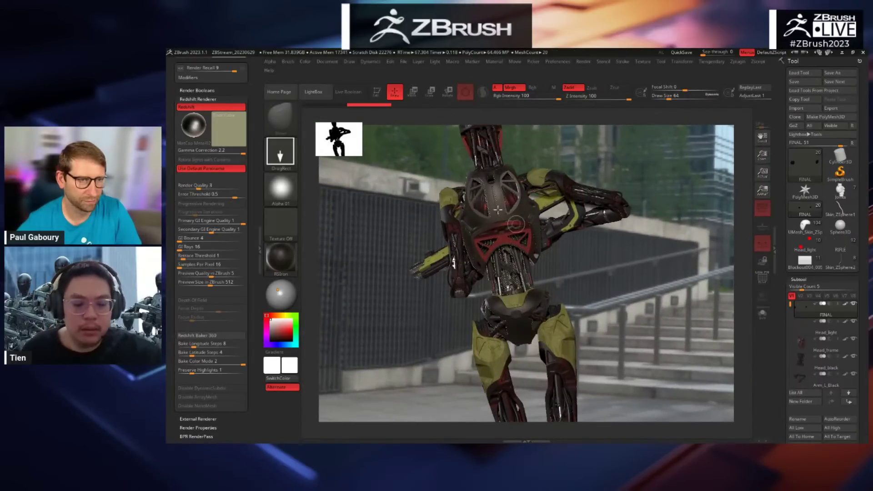
{"action": "key", "text": "t"}
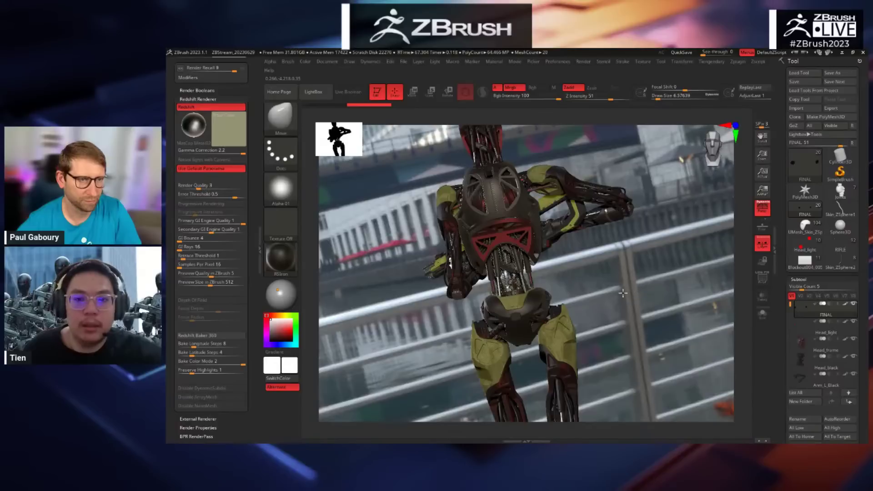
{"action": "left_click_drag", "start_coordinate": [609, 294], "coordinate": [341, 82]}
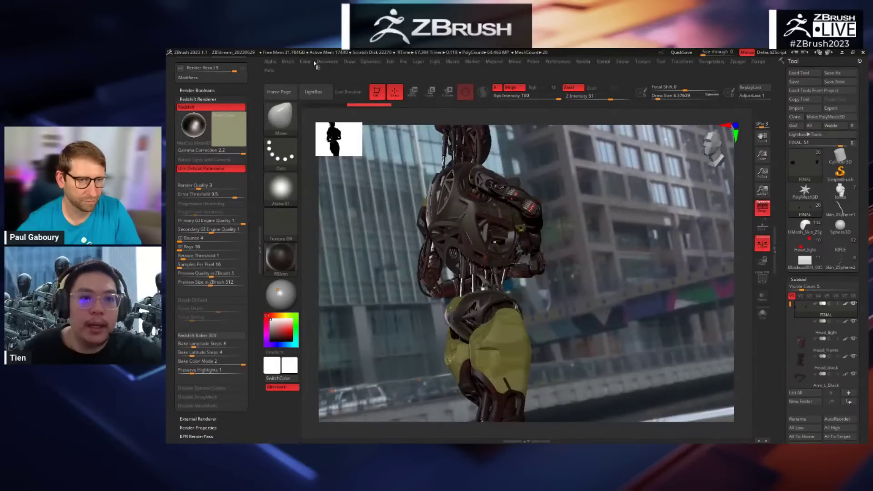
Step: Step back through the stored cameras to the 3/4front view and render the robot with Redshift
{"action": "left_click", "coordinate": [349, 62]}
{"action": "scroll", "coordinate": [431, 287], "scroll_direction": "down", "scroll_amount": 3}
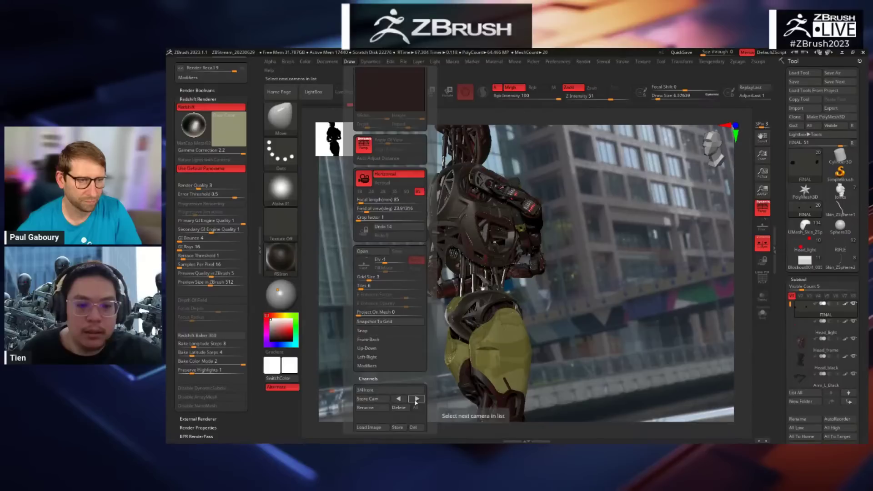
{"action": "left_click", "coordinate": [399, 400]}
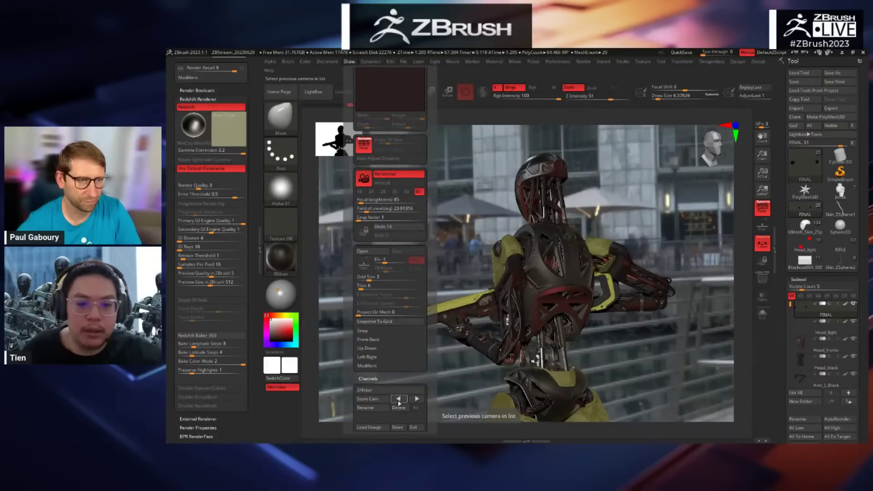
{"action": "left_click", "coordinate": [398, 400]}
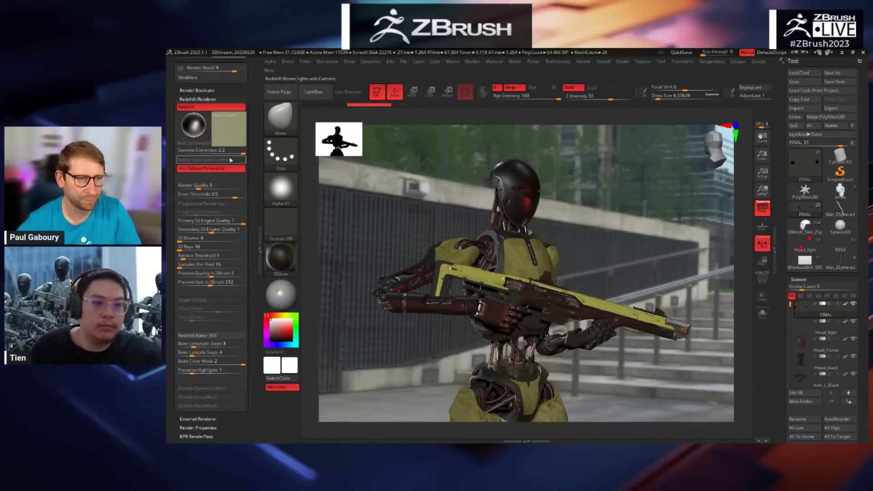
{"action": "key", "text": "shift"}
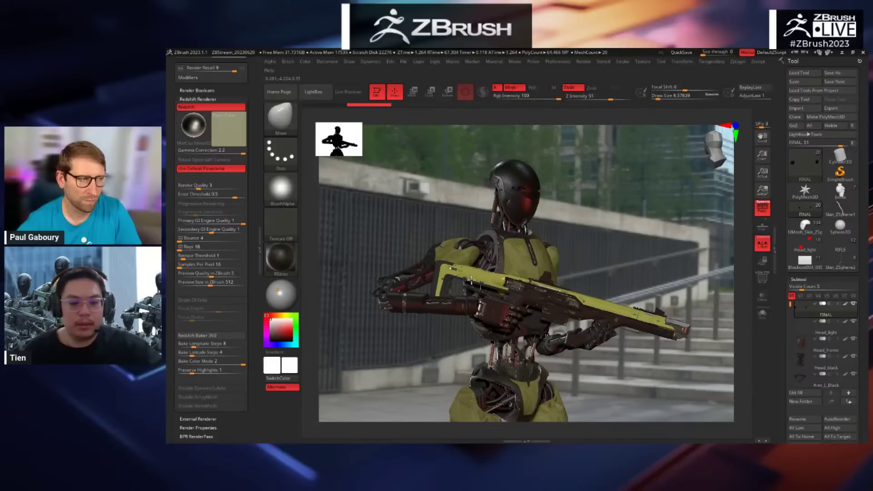
{"action": "key", "text": "shift"}
{"action": "key", "text": "shift+r"}
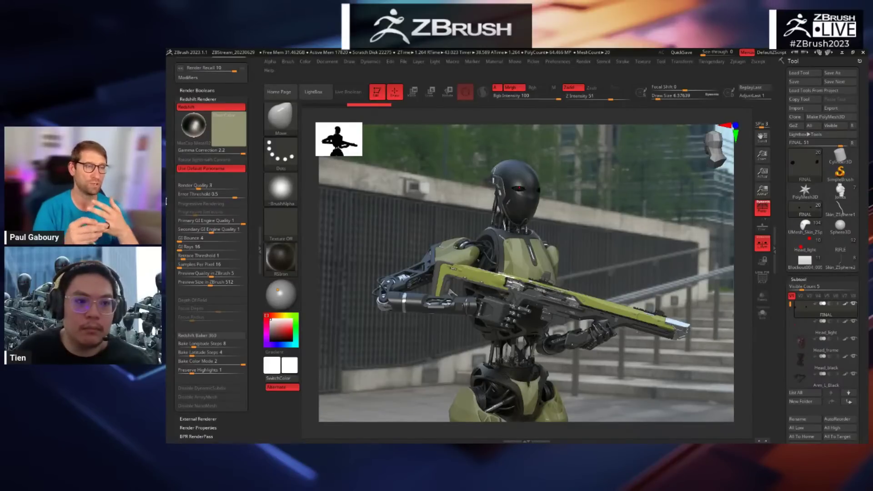
{"action": "left_click_drag", "start_coordinate": [166, 158], "coordinate": [166, 247]}
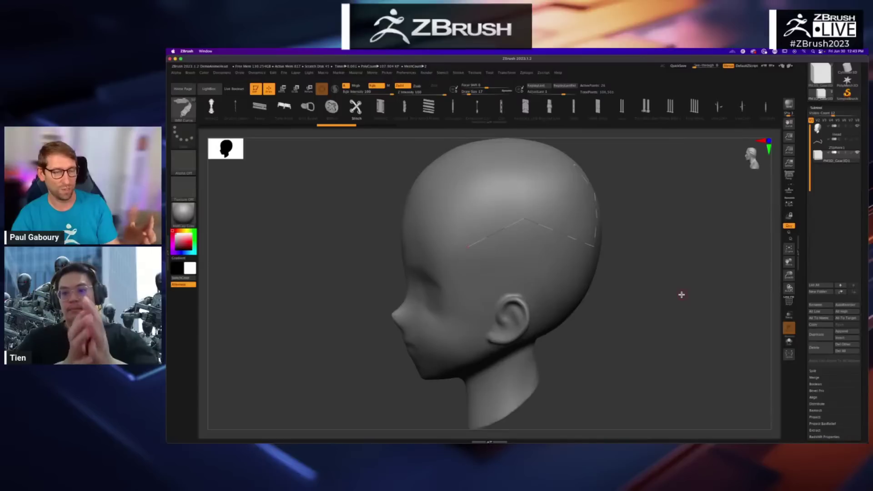
Step: Compare the ZSphere chain on the child's head with the gear subtool and toggle the chain's adaptive skin preview
{"action": "left_click", "coordinate": [822, 147]}
{"action": "left_click_drag", "start_coordinate": [691, 236], "coordinate": [685, 241]}
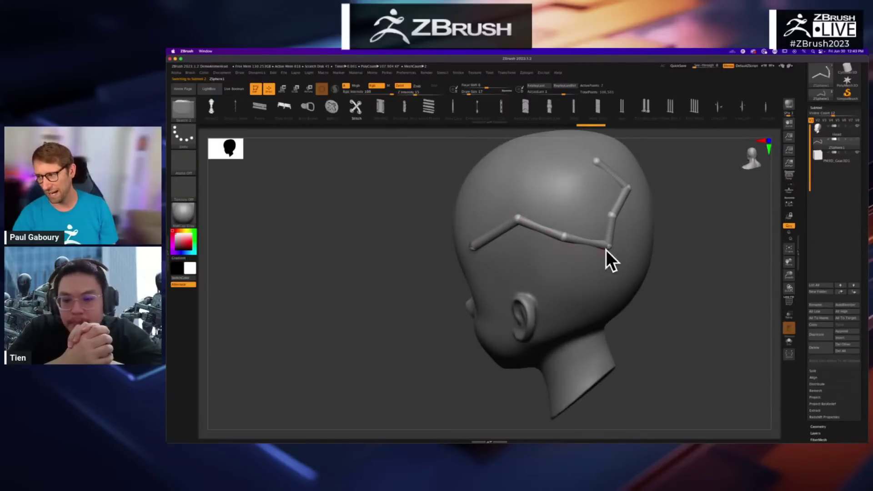
{"action": "left_click", "coordinate": [823, 162]}
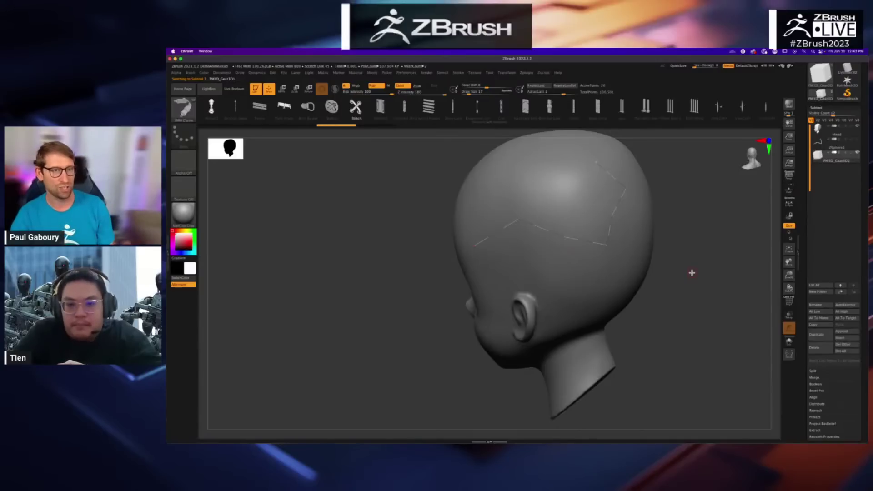
{"action": "left_click", "coordinate": [825, 149]}
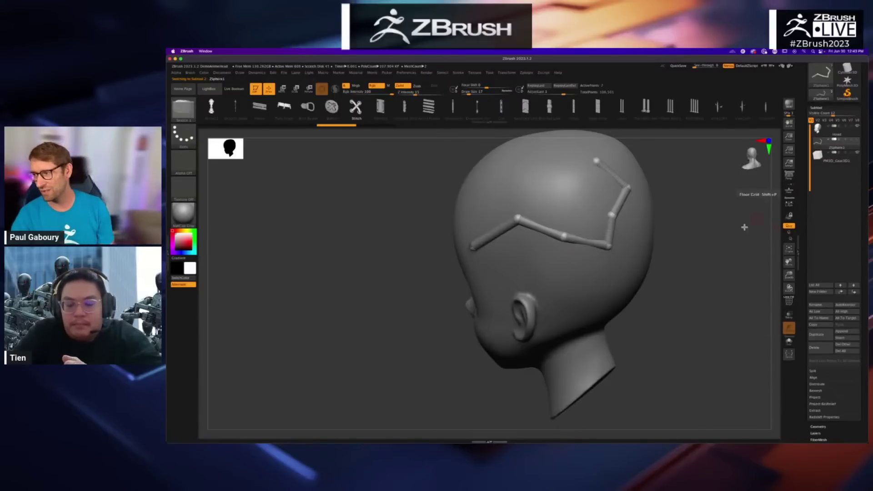
{"action": "key", "text": "a"}
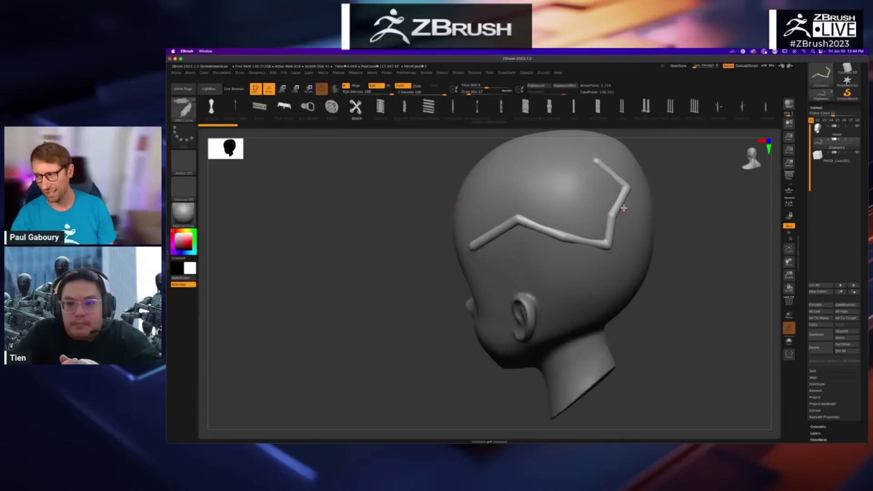
{"action": "key", "text": "a"}
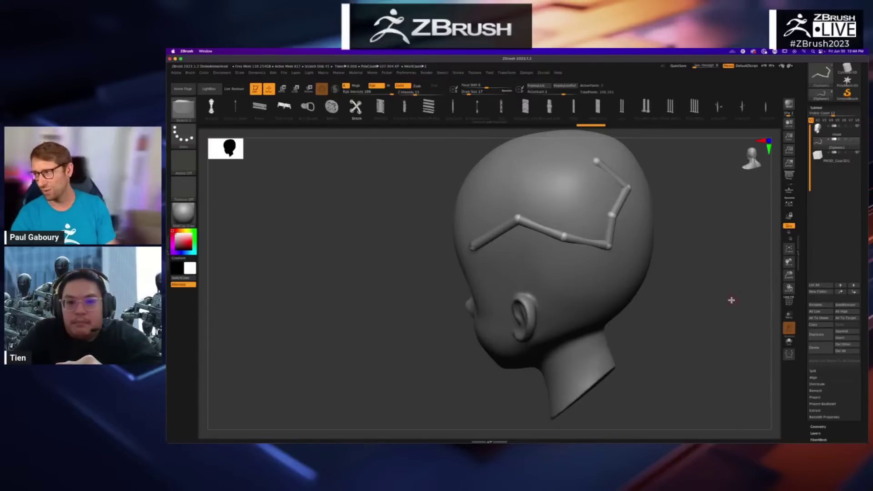
Step: Delete the ZSphere chain and the gear subtool, keeping only the head
{"action": "left_click", "coordinate": [820, 349]}
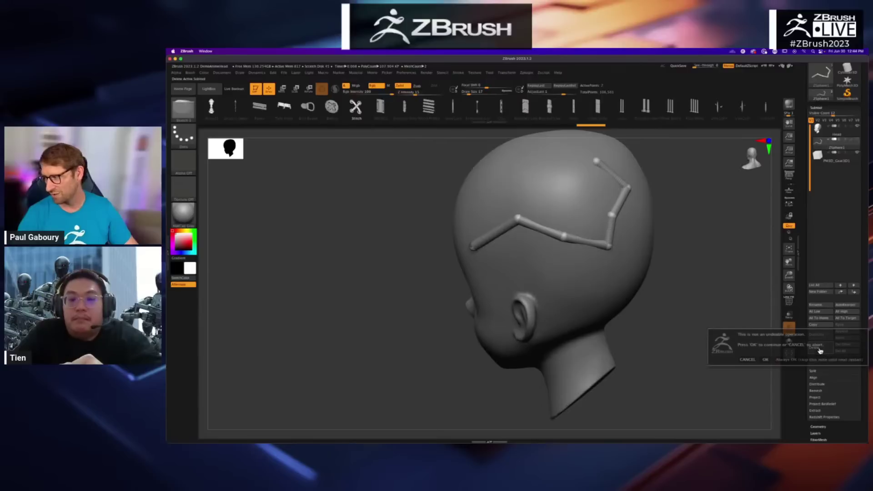
{"action": "left_click", "coordinate": [765, 360]}
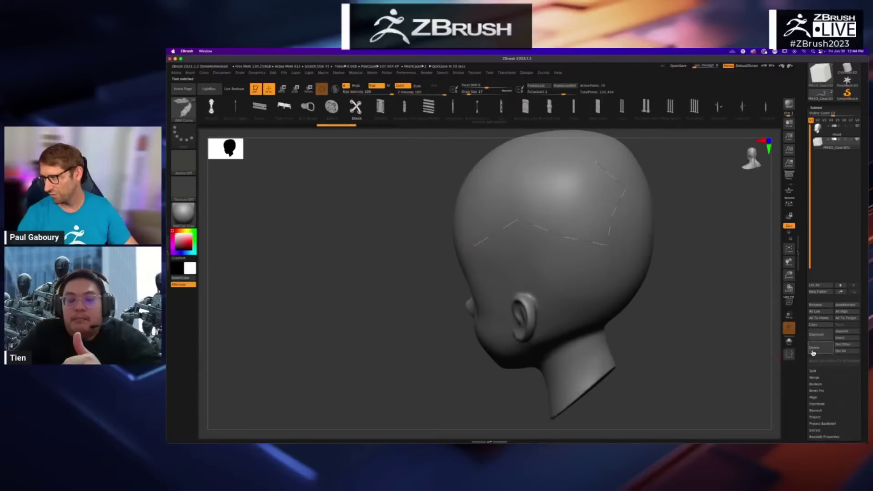
{"action": "left_click", "coordinate": [813, 350]}
{"action": "left_click", "coordinate": [768, 363]}
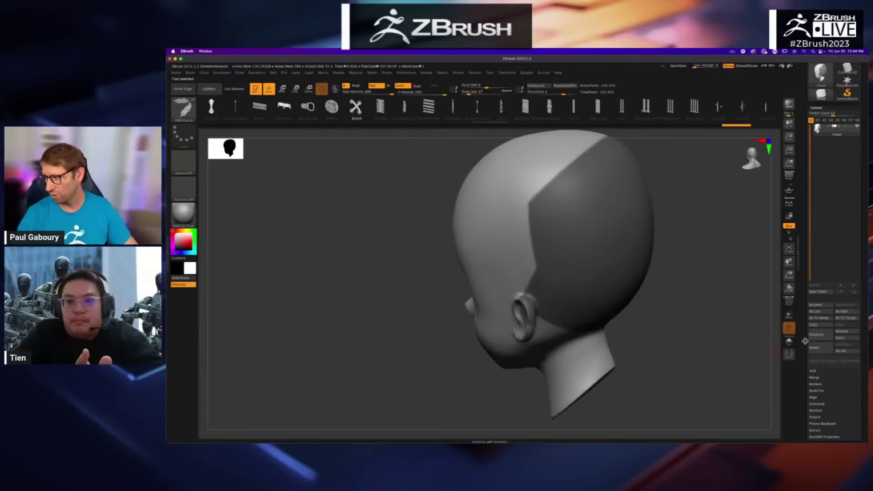
Step: Append a ZSphere as a new subtool to the head model
{"action": "left_click_drag", "start_coordinate": [705, 355], "coordinate": [689, 361]}
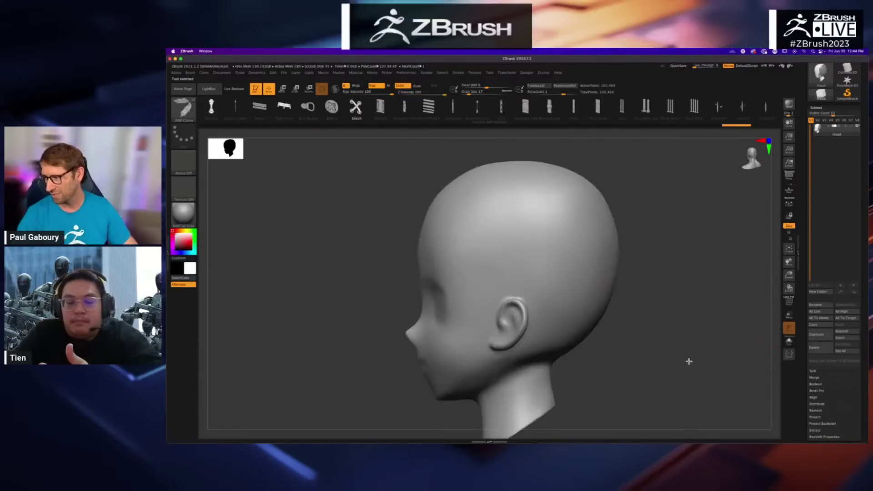
{"action": "left_click", "coordinate": [846, 331]}
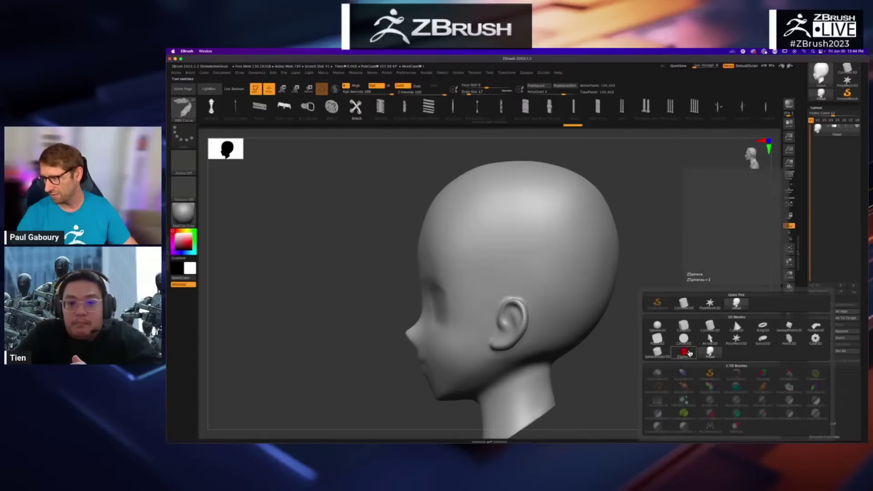
{"action": "left_click", "coordinate": [695, 350]}
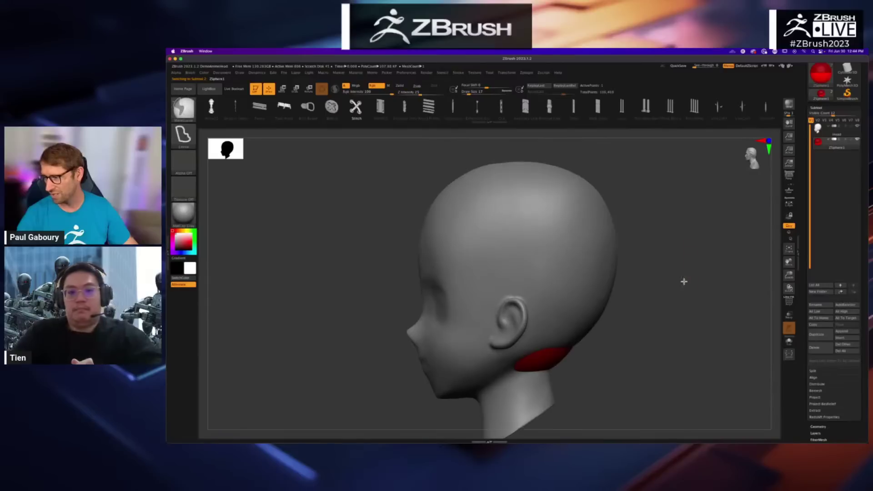
Step: Move the new ZSphere out from the nape of the neck to the side of the head above the ear
{"action": "right_click_drag", "start_coordinate": [683, 280], "coordinate": [380, 152], "text": "ctrl"}
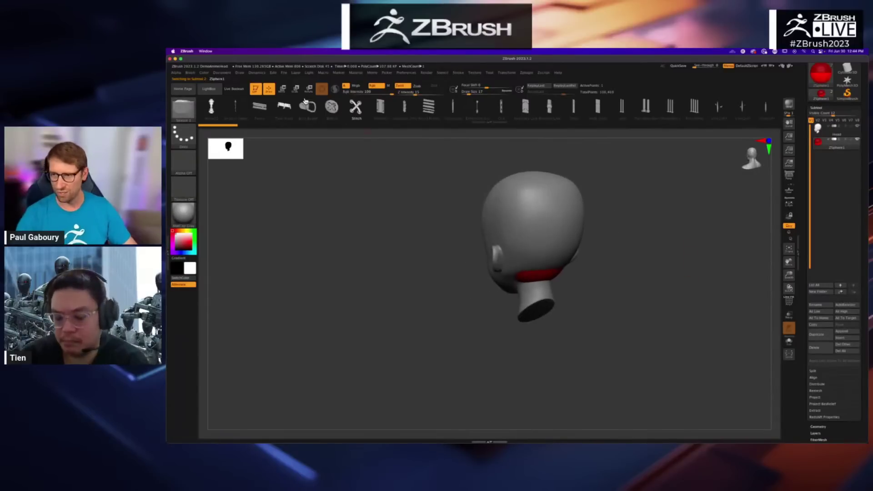
{"action": "left_click", "coordinate": [282, 89]}
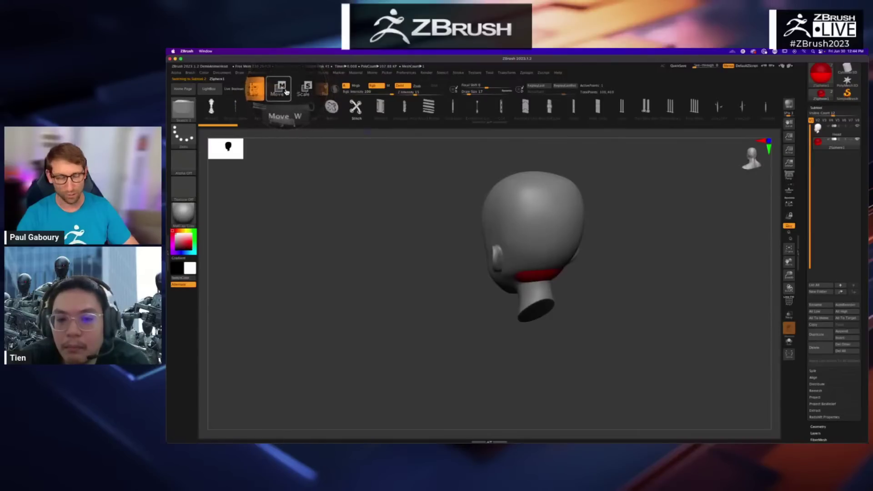
{"action": "left_click", "coordinate": [286, 91]}
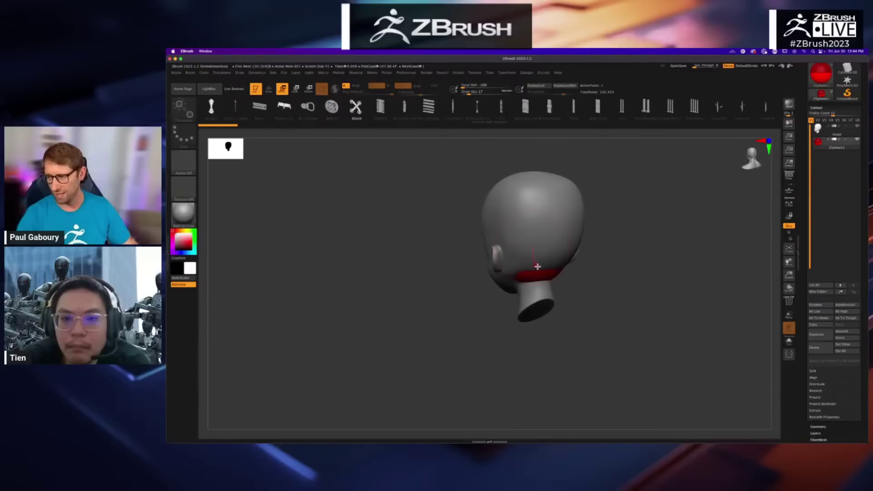
{"action": "left_click_drag", "start_coordinate": [538, 268], "coordinate": [485, 227]}
{"action": "left_click_drag", "start_coordinate": [429, 252], "coordinate": [446, 253]}
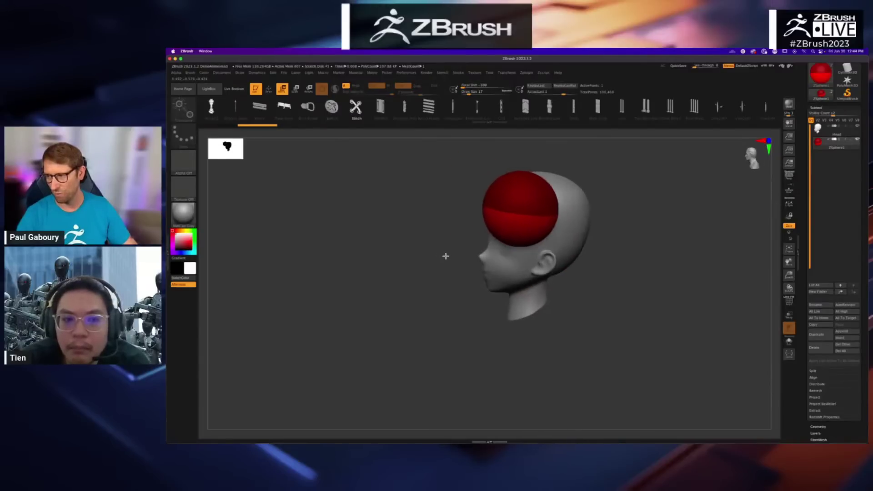
Step: Scale the ZSphere down to a small ball beside the head's temple
{"action": "left_click", "coordinate": [298, 91]}
{"action": "right_click_drag", "start_coordinate": [526, 205], "coordinate": [448, 277], "text": "alt"}
{"action": "left_click_drag", "start_coordinate": [448, 277], "coordinate": [496, 181]}
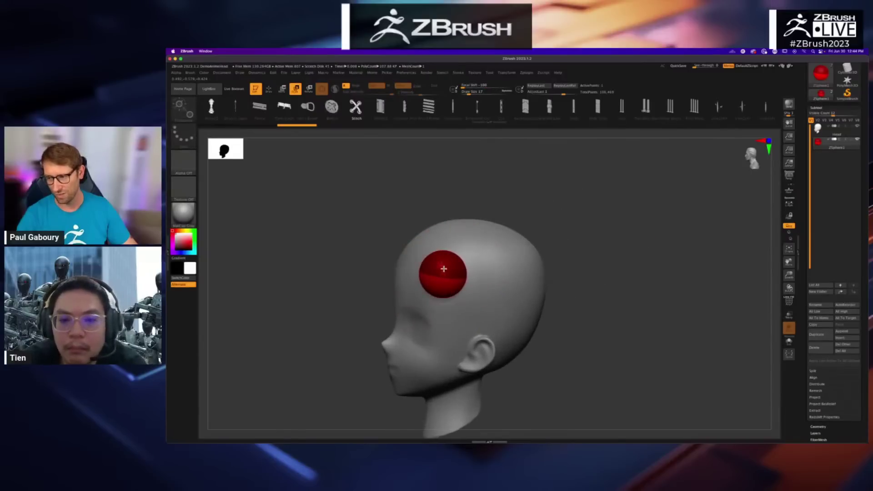
Step: Scale the ZSphere down further and move it slightly back along the head's temple
{"action": "left_click_drag", "start_coordinate": [446, 268], "coordinate": [500, 173]}
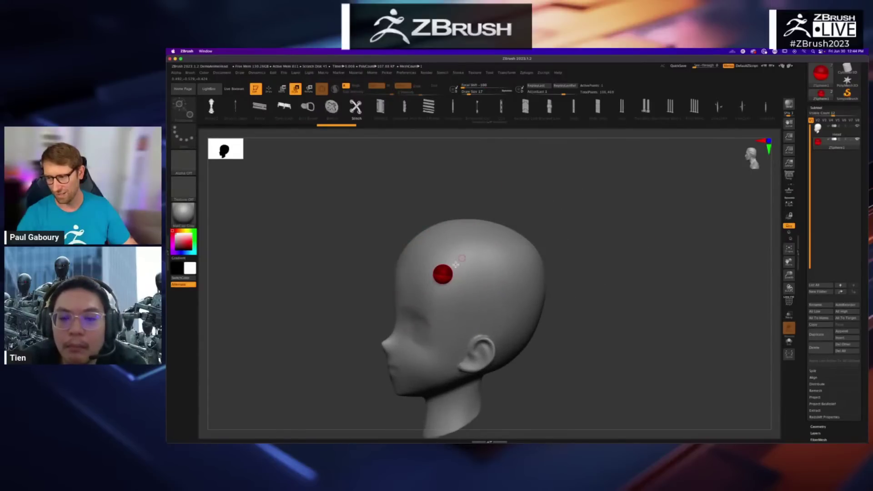
{"action": "left_click_drag", "start_coordinate": [447, 265], "coordinate": [449, 261]}
{"action": "left_click_drag", "start_coordinate": [628, 308], "coordinate": [633, 247], "text": "alt"}
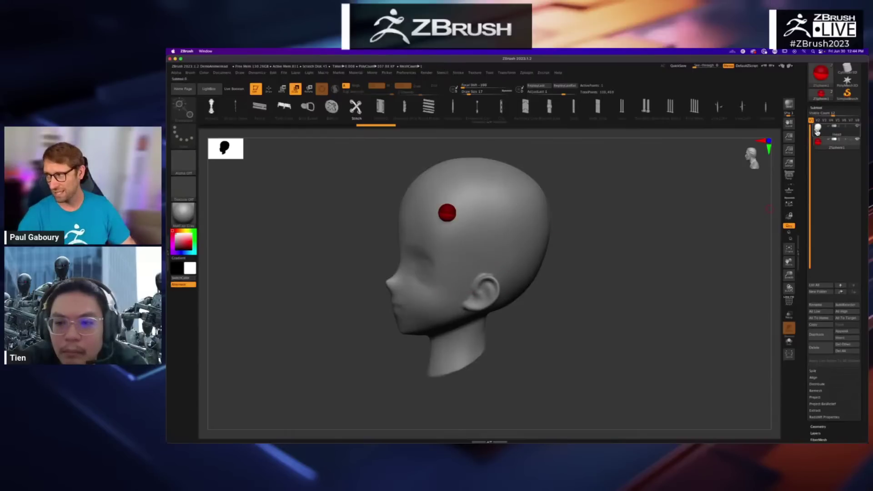
{"action": "mouse_move", "coordinate": [817, 132]}
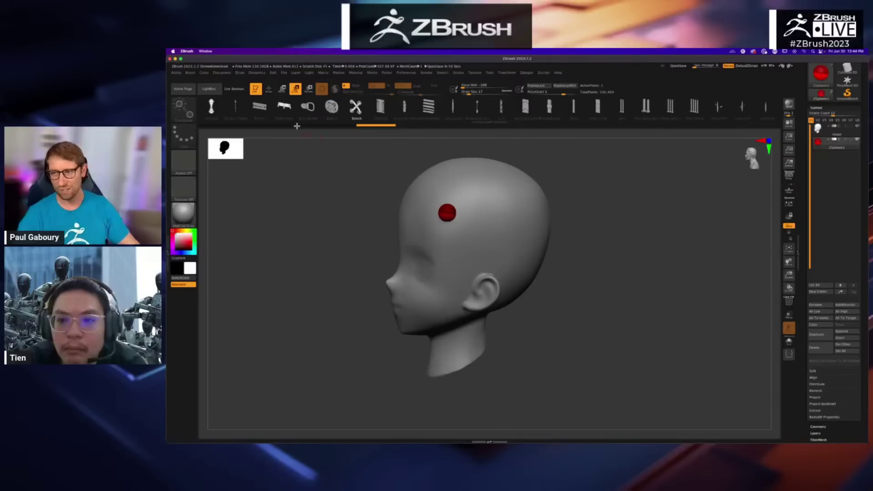
{"action": "left_click", "coordinate": [288, 88]}
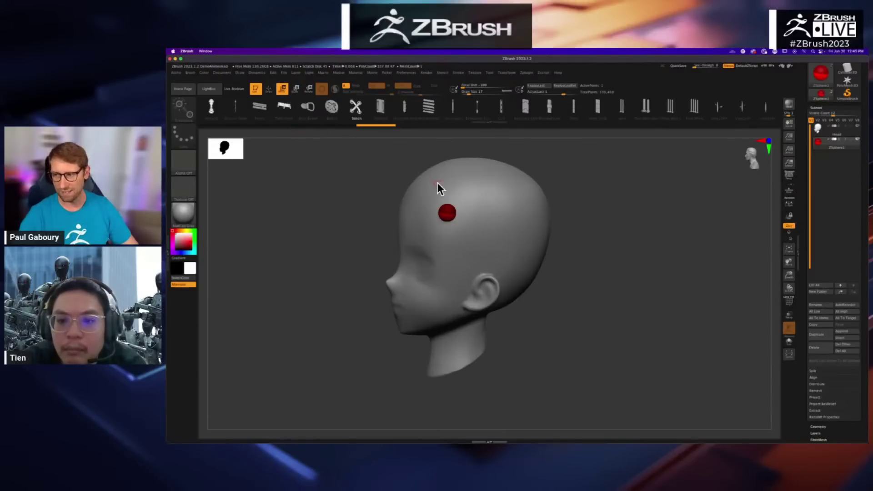
{"action": "left_click_drag", "start_coordinate": [446, 212], "coordinate": [453, 210]}
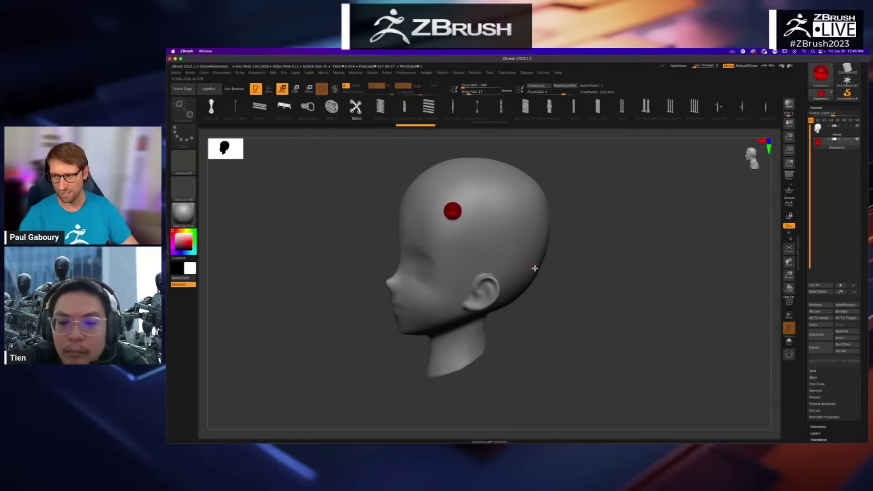
Step: Draw a chain of ZSpheres from the temple across the back of the head and down behind the ear
{"action": "key", "text": "q"}
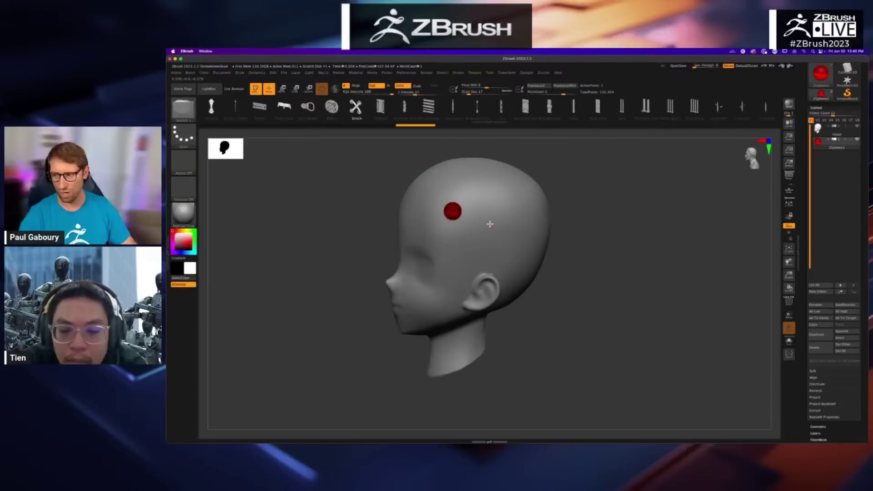
{"action": "left_click_drag", "start_coordinate": [453, 210], "coordinate": [486, 218]}
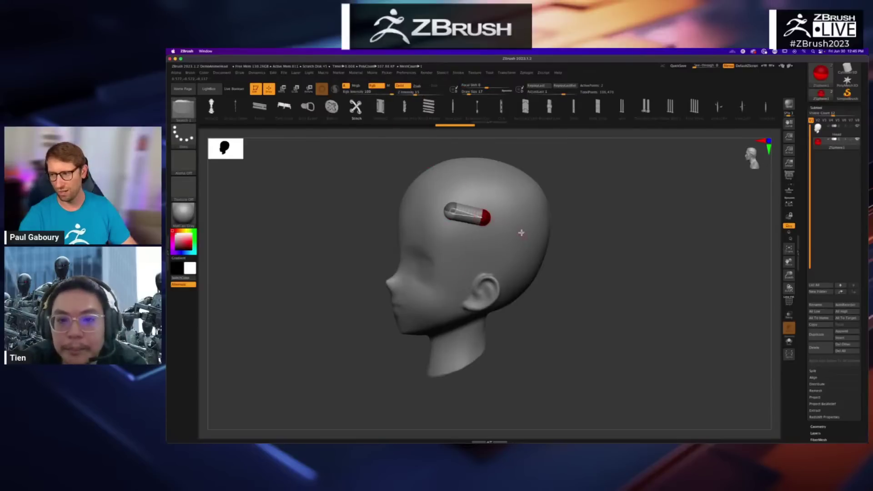
{"action": "left_click_drag", "start_coordinate": [582, 269], "coordinate": [533, 246]}
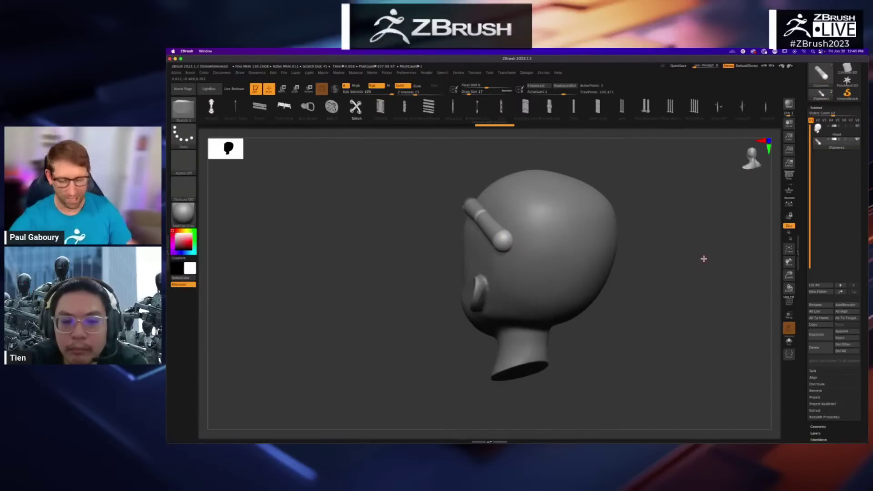
{"action": "mouse_move", "coordinate": [503, 242]}
{"action": "left_mouse_down", "text": "ctrl"}
{"action": "mouse_move", "coordinate": [551, 231]}
{"action": "mouse_move", "coordinate": [571, 258]}
{"action": "mouse_move", "coordinate": [555, 279]}
{"action": "mouse_move", "coordinate": [516, 292]}
{"action": "mouse_move", "coordinate": [523, 313]}
{"action": "left_mouse_up", "text": "ctrl"}
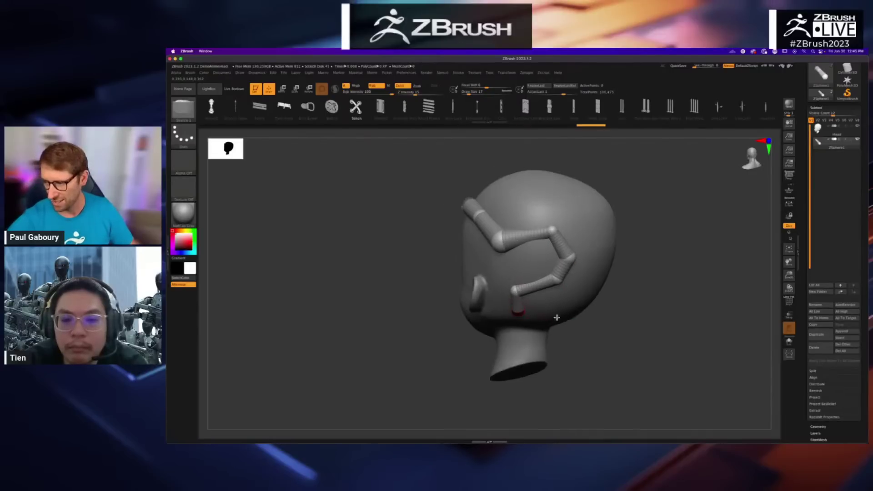
Step: Extend the chain from its lowest ZSphere across the nape and forward beneath the ear
{"action": "right_click_drag", "start_coordinate": [555, 318], "coordinate": [535, 264]}
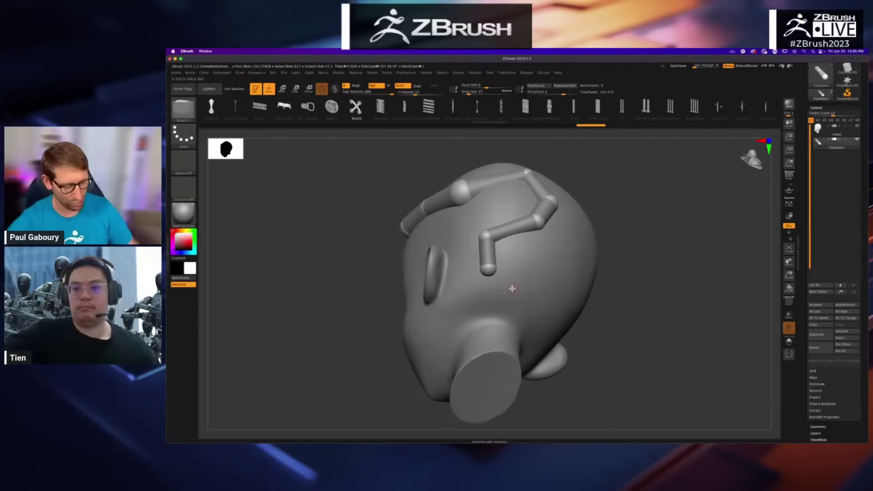
{"action": "key", "text": "w"}
{"action": "left_click", "coordinate": [489, 269]}
{"action": "key", "text": "q"}
{"action": "left_click", "coordinate": [541, 289], "text": "ctrl"}
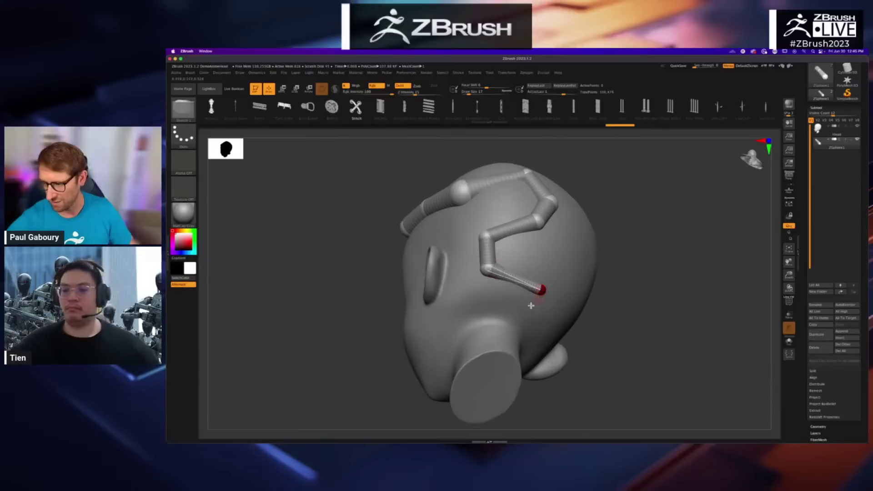
{"action": "left_click", "coordinate": [532, 308], "text": "ctrl"}
{"action": "left_click", "coordinate": [485, 308], "text": "ctrl"}
{"action": "left_click", "coordinate": [445, 317], "text": "ctrl"}
{"action": "left_click", "coordinate": [436, 343]}
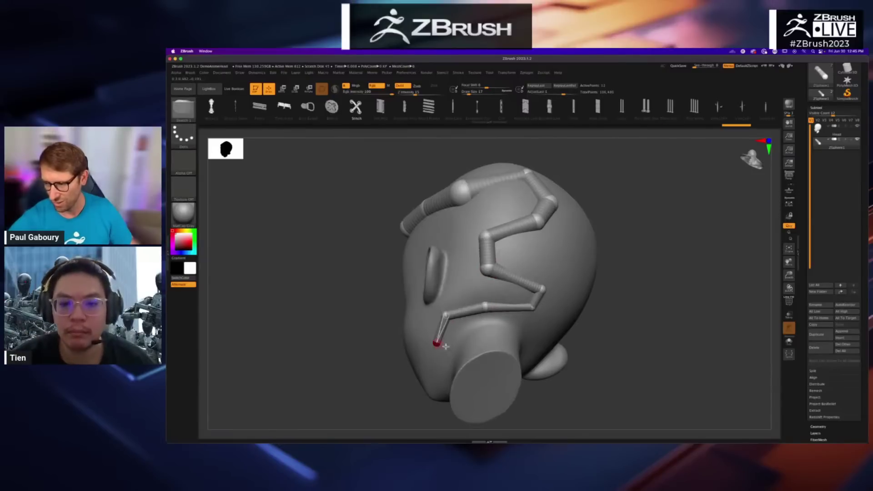
Step: Pull the chain's ZSpheres at the back of the head outward so the chain stands off the surface
{"action": "right_click_drag", "start_coordinate": [541, 322], "coordinate": [541, 297], "text": "ctrl"}
{"action": "mouse_move", "coordinate": [541, 296]}
{"action": "right_mouse_down"}
{"action": "mouse_move", "coordinate": [536, 338]}
{"action": "mouse_move", "coordinate": [579, 289]}
{"action": "mouse_move", "coordinate": [542, 283]}
{"action": "right_mouse_up"}
{"action": "key", "text": "w"}
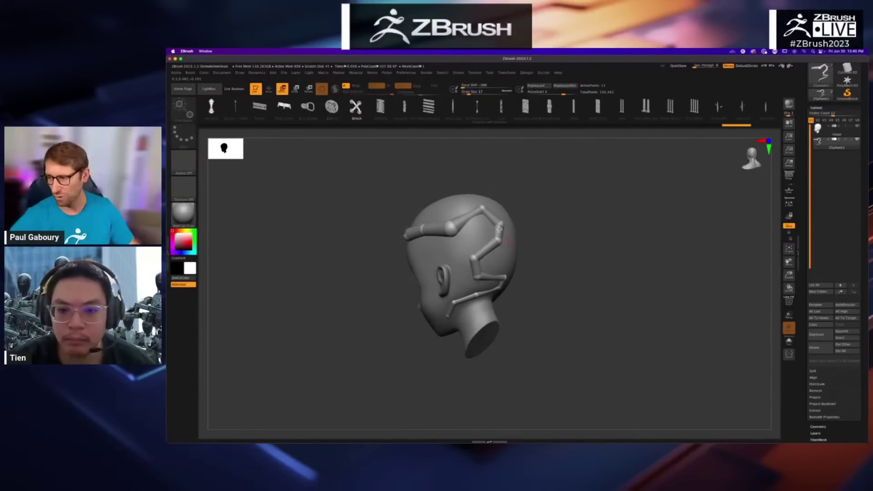
{"action": "left_click_drag", "start_coordinate": [483, 209], "coordinate": [492, 188]}
{"action": "left_click_drag", "start_coordinate": [499, 225], "coordinate": [531, 214]}
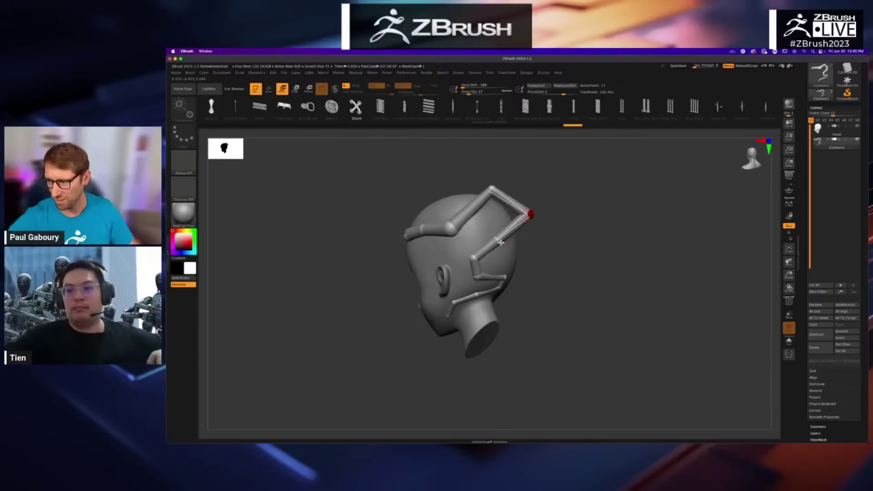
{"action": "left_click_drag", "start_coordinate": [499, 240], "coordinate": [513, 247]}
{"action": "right_click_drag", "start_coordinate": [526, 248], "coordinate": [540, 251]}
{"action": "left_click_drag", "start_coordinate": [509, 240], "coordinate": [518, 267]}
{"action": "key", "text": "r"}
{"action": "mouse_move", "coordinate": [569, 287]}
{"action": "left_mouse_down"}
{"action": "mouse_move", "coordinate": [564, 295]}
{"action": "mouse_move", "coordinate": [610, 291]}
{"action": "mouse_move", "coordinate": [581, 296]}
{"action": "left_mouse_up"}
{"action": "right_click_drag", "start_coordinate": [580, 296], "coordinate": [635, 303], "text": "ctrl"}
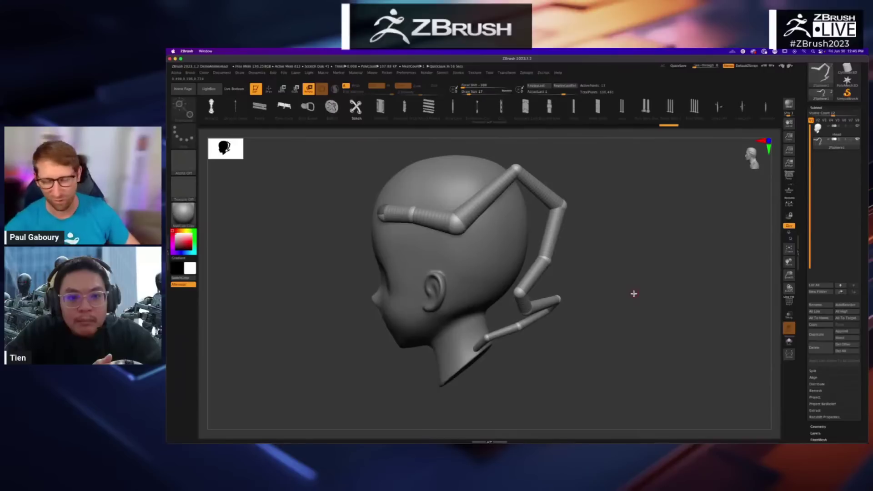
Step: Preview the ZSphere chain as a skinned mesh and return to the ZSphere display
{"action": "left_click_drag", "start_coordinate": [602, 281], "coordinate": [603, 287]}
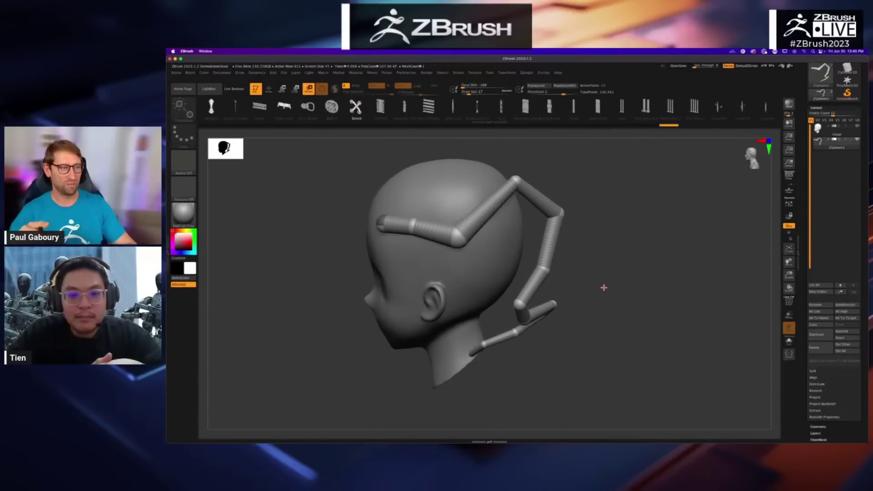
{"action": "key", "text": "a"}
{"action": "key", "text": "w"}
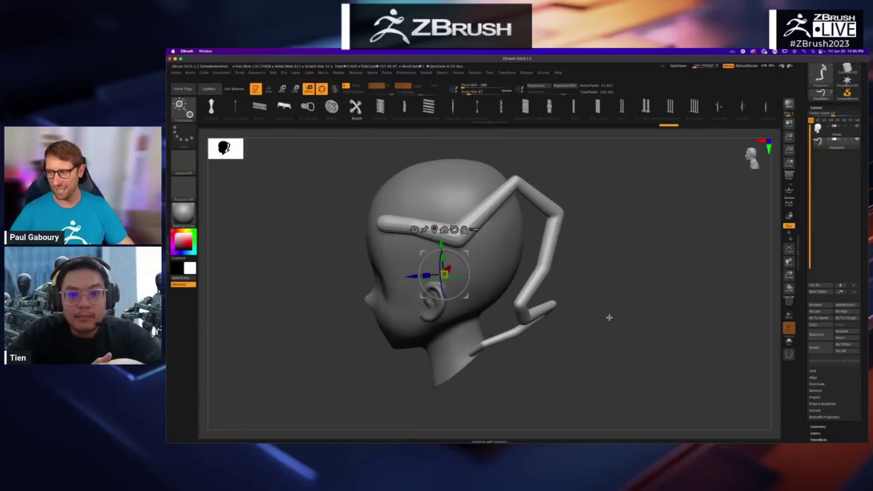
{"action": "key", "text": "a"}
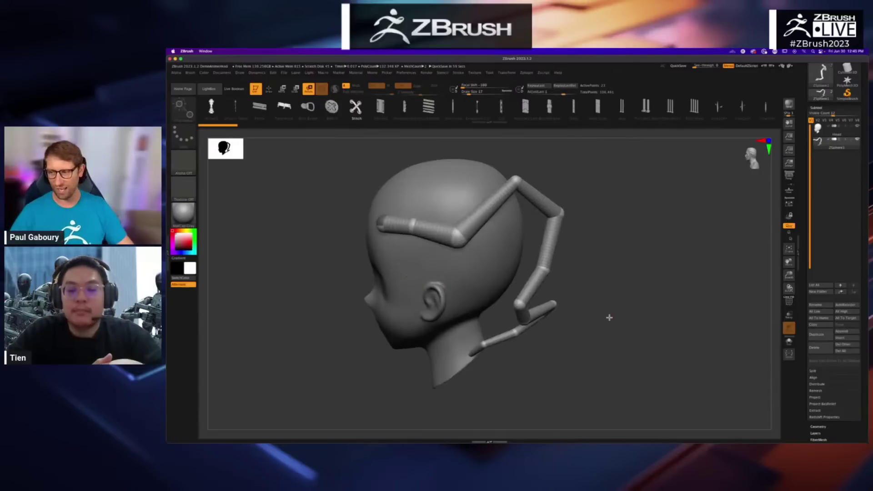
Step: Show the Adaptive Skin settings and compare the chain's skin preview with its ZSphere display
{"action": "left_click", "coordinate": [818, 107]}
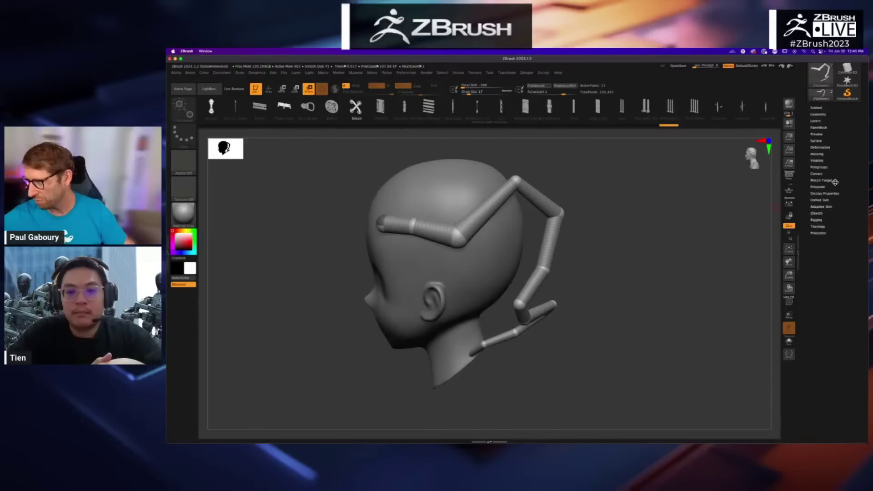
{"action": "left_click", "coordinate": [824, 207]}
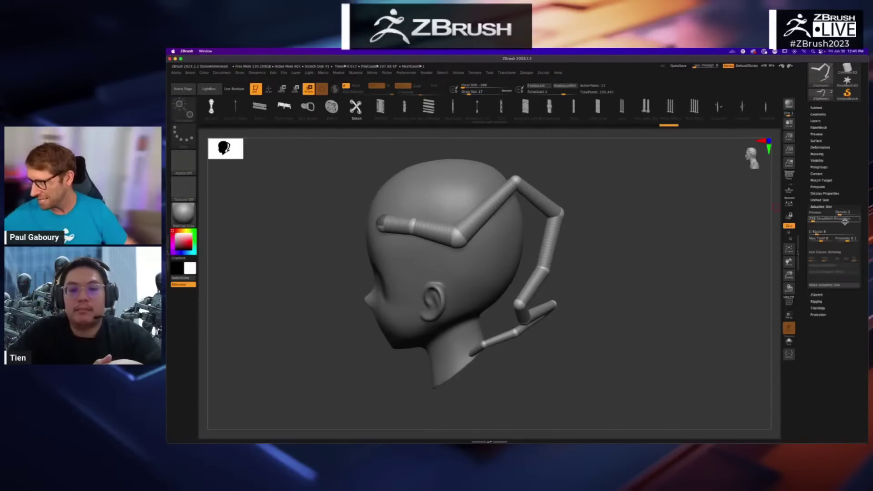
{"action": "left_click", "coordinate": [819, 212]}
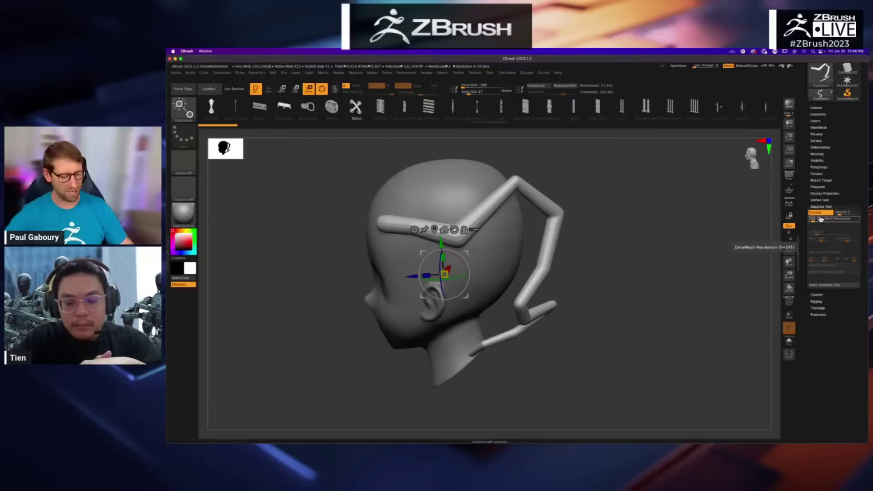
{"action": "key", "text": "q"}
{"action": "key", "text": "a"}
{"action": "key", "text": "a"}
{"action": "key", "text": "a"}
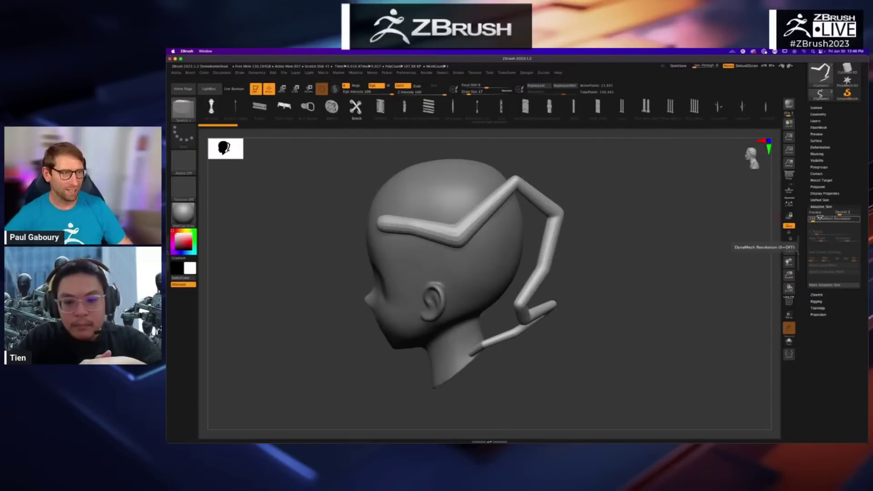
{"action": "key", "text": "a"}
{"action": "key", "text": "a"}
{"action": "key", "text": "a"}
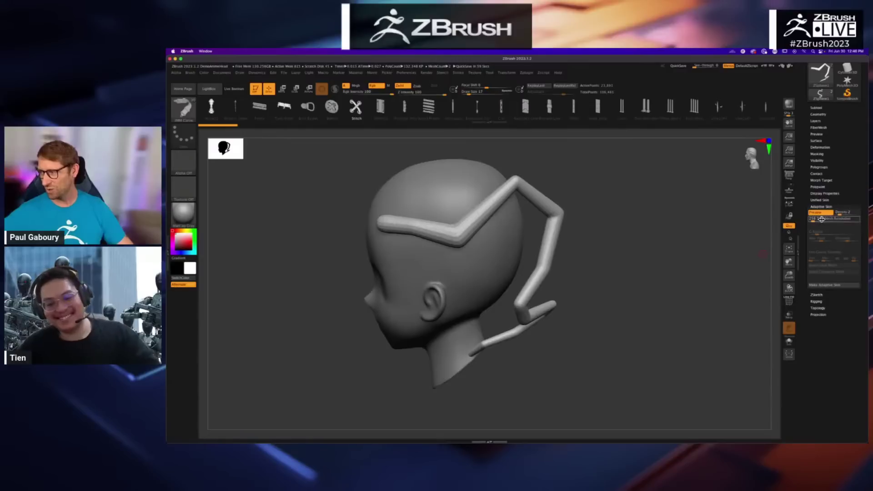
Step: Set the adaptive skin's DynaMesh resolution to 0 and check the previewed mesh with its polyframe
{"action": "key", "text": "a"}
{"action": "left_click_drag", "start_coordinate": [821, 219], "coordinate": [804, 219]}
{"action": "key", "text": "a"}
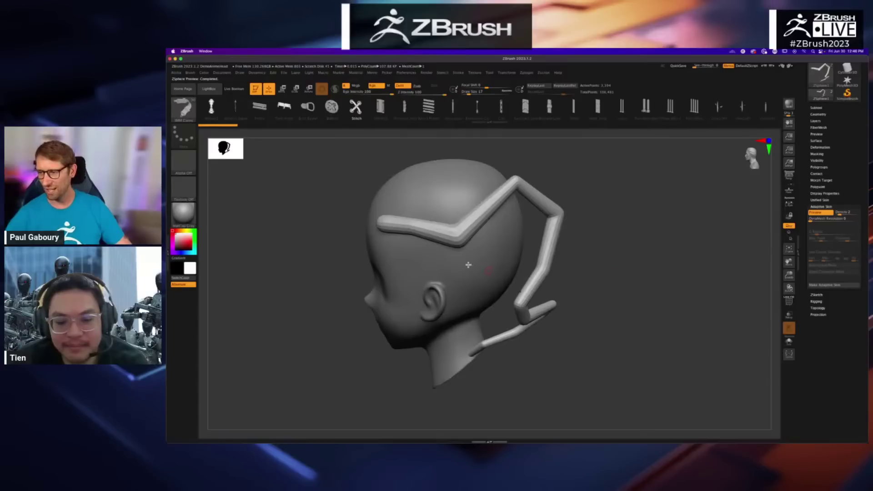
{"action": "key", "text": "shift+f"}
{"action": "key", "text": "shift+f"}
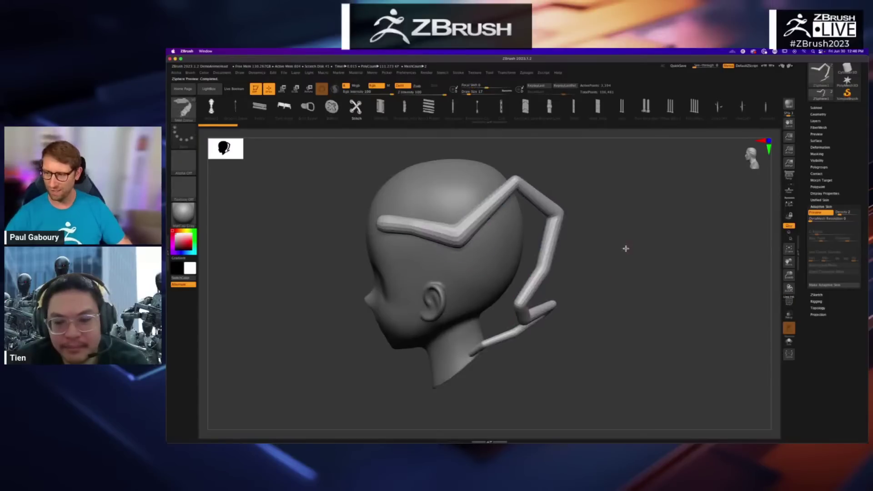
Step: Increase the adaptive skin's density and turn its preview off
{"action": "left_click_drag", "start_coordinate": [841, 213], "coordinate": [845, 212]}
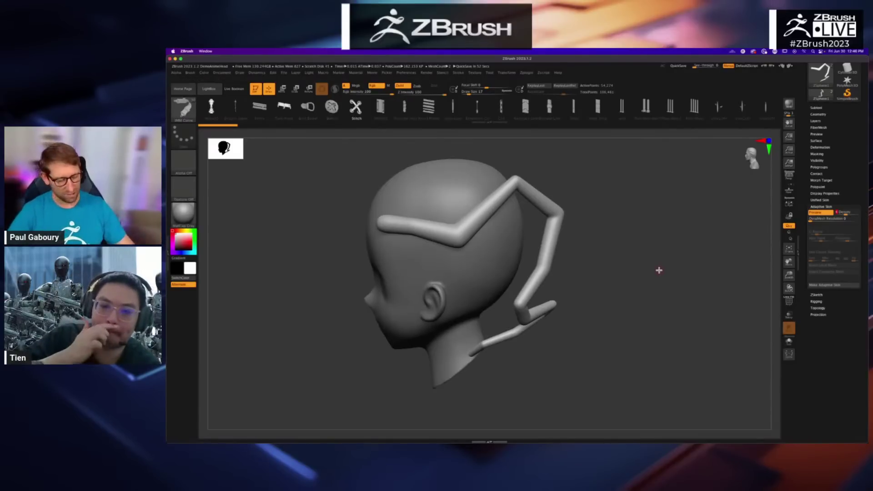
{"action": "left_click", "coordinate": [816, 213]}
{"action": "left_click", "coordinate": [821, 206]}
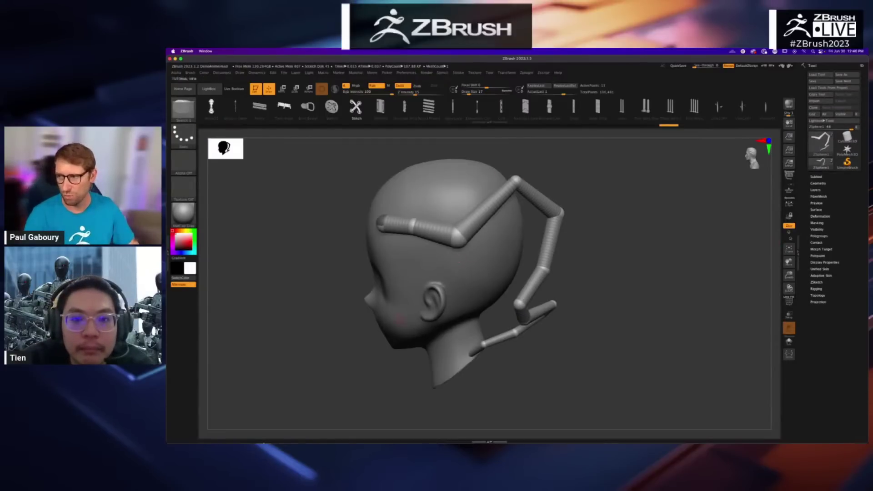
Step: Examine the Curves Helper options in the stroke settings and the ZSphere at the chain's bend above the ear
{"action": "left_click", "coordinate": [459, 73]}
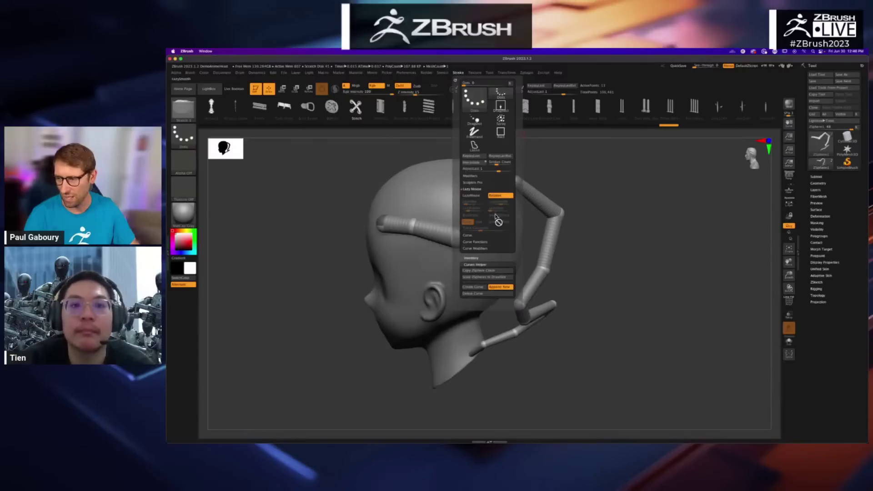
{"action": "left_click", "coordinate": [483, 280]}
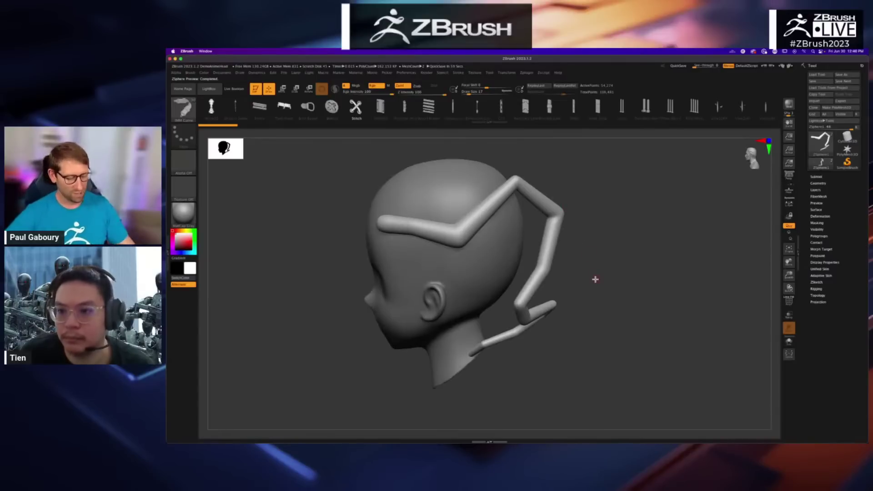
{"action": "key", "text": "a"}
{"action": "key", "text": "w"}
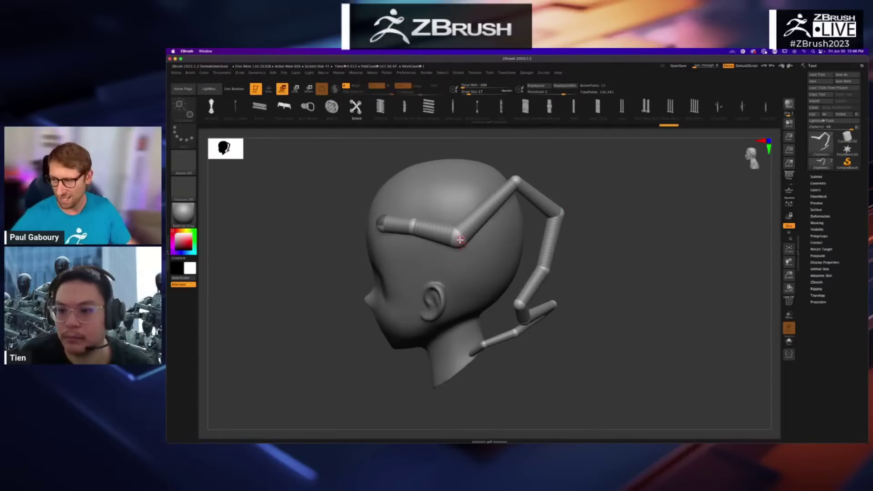
{"action": "key", "text": "q"}
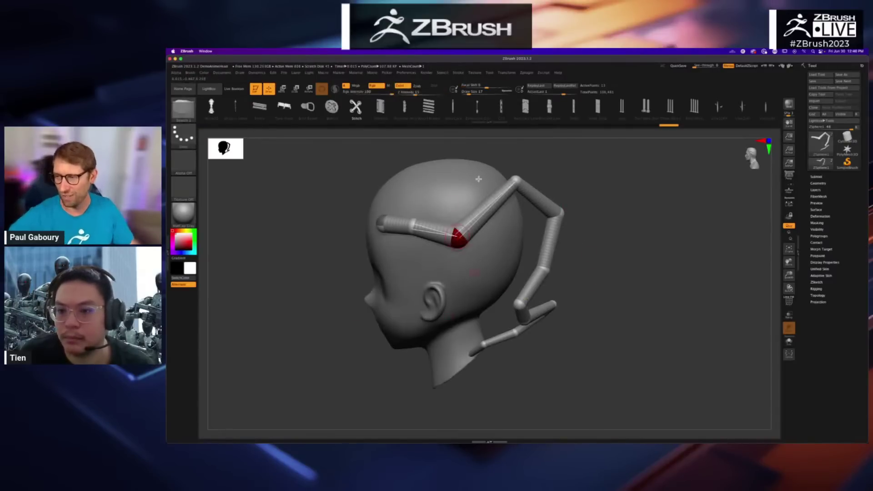
Step: Change the draw size and scale all ZSpheres of the chain to it for a uniformly thick chain
{"action": "left_click", "coordinate": [458, 74]}
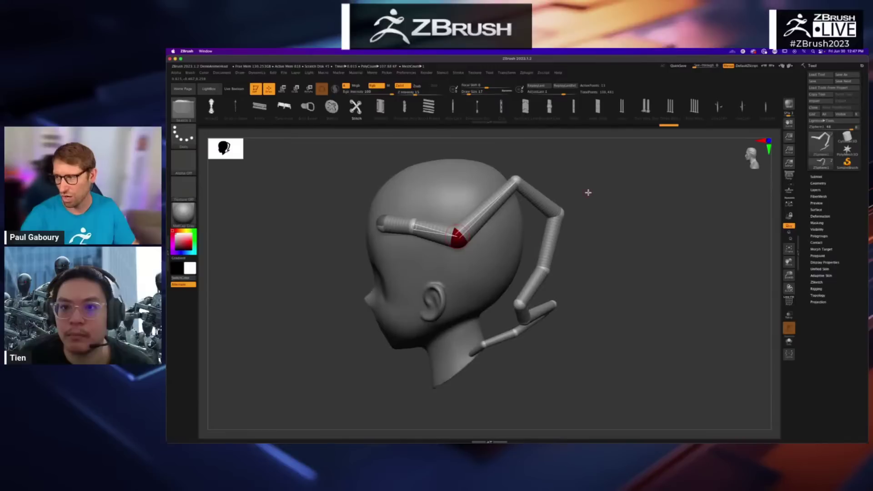
{"action": "key", "text": "s"}
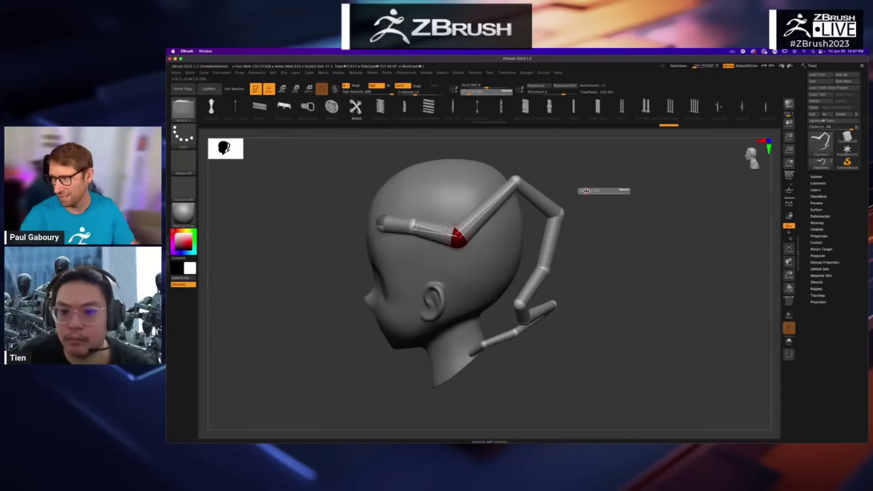
{"action": "left_click", "coordinate": [589, 192]}
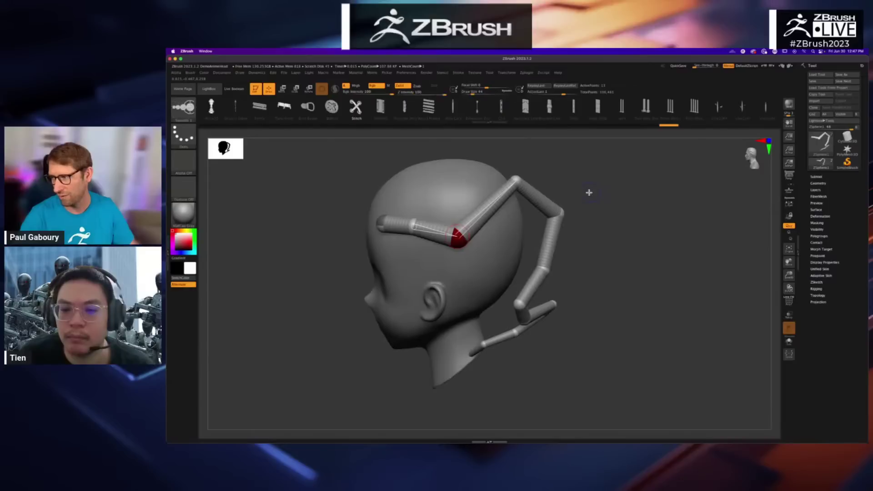
{"action": "left_click", "coordinate": [457, 73]}
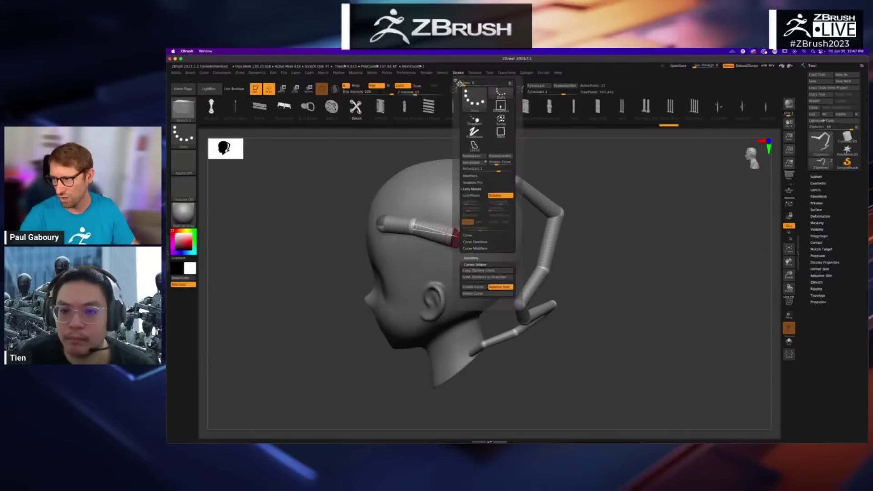
{"action": "left_click", "coordinate": [482, 278]}
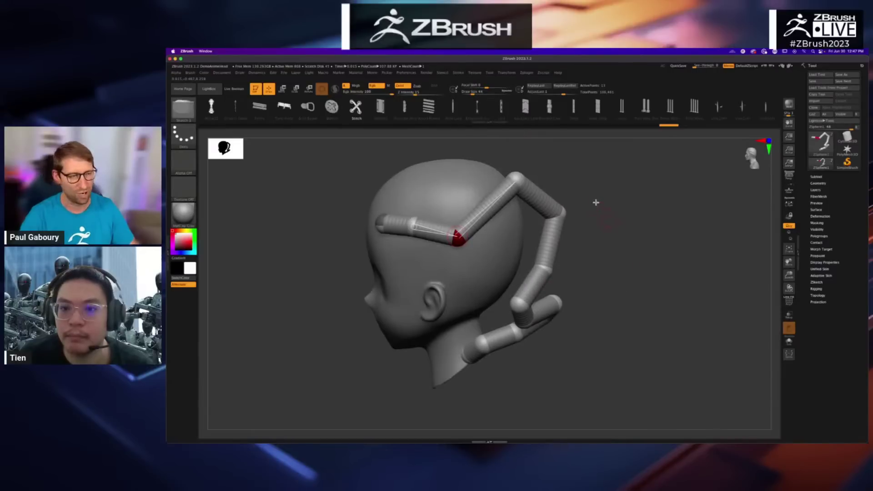
Step: Reduce the draw size and rescale the whole ZSphere chain to a very thin one
{"action": "key", "text": "s"}
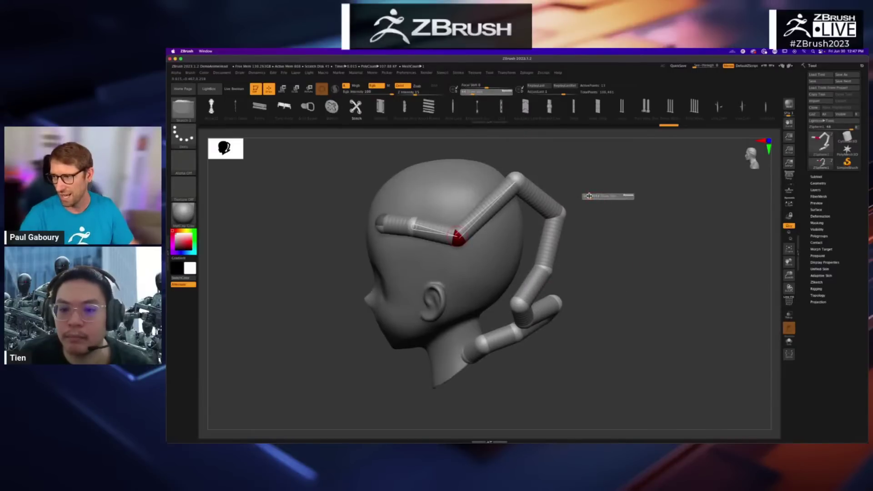
{"action": "left_click", "coordinate": [458, 72]}
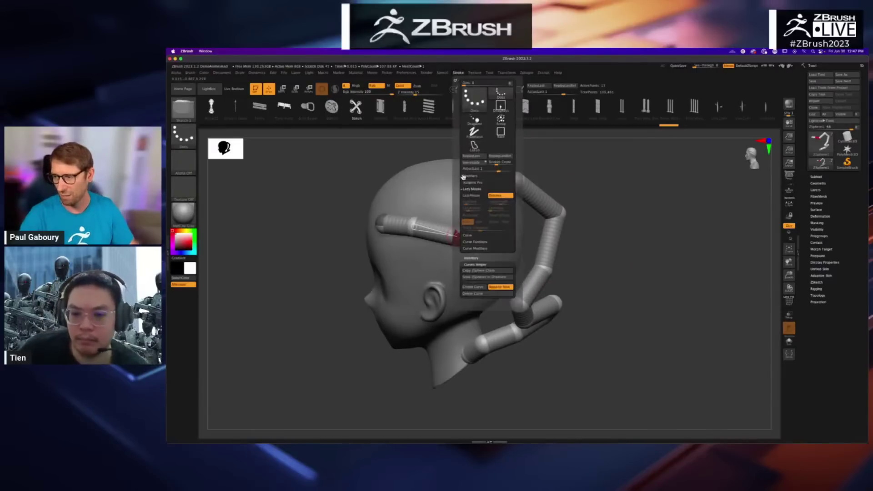
{"action": "left_click", "coordinate": [480, 278]}
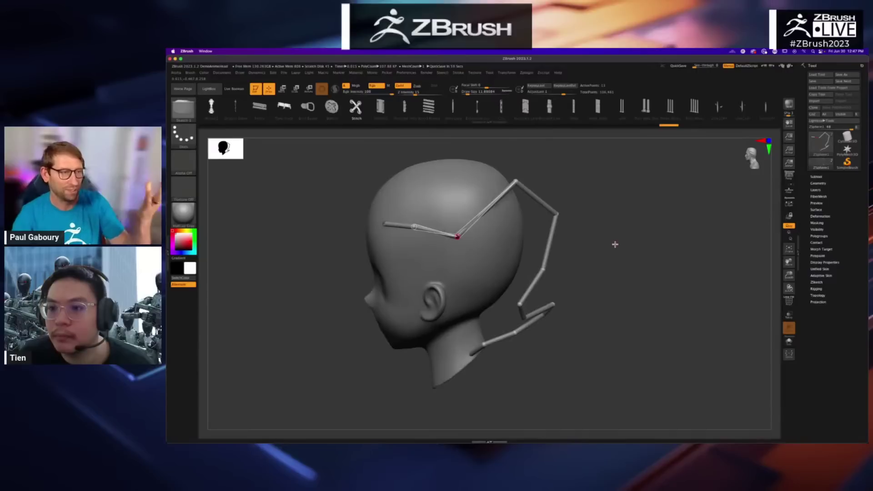
Step: Enlarge the draw size and rescale all ZSpheres so the chain is thick along its whole length
{"action": "key", "text": "s"}
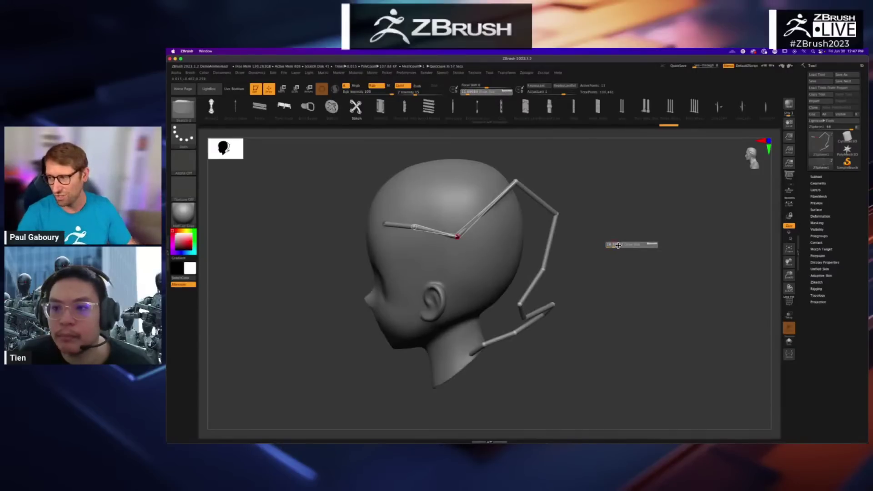
{"action": "left_click_drag", "start_coordinate": [618, 246], "coordinate": [620, 246]}
{"action": "left_click", "coordinate": [462, 73]}
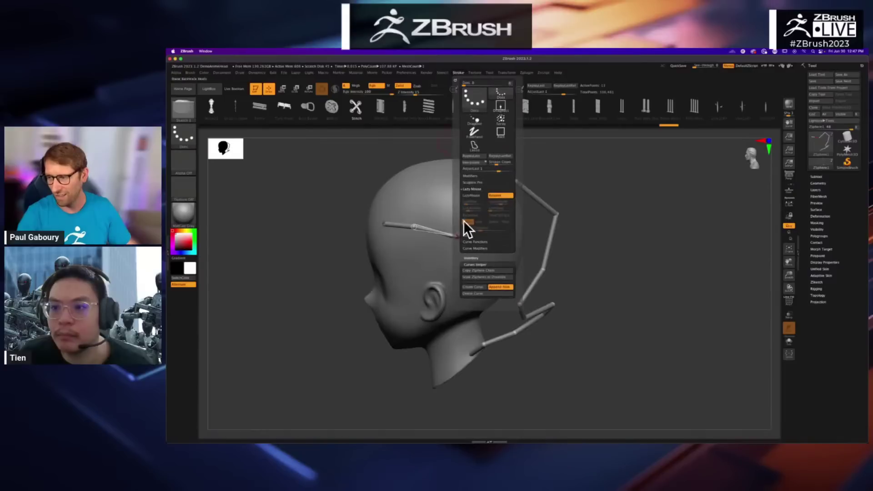
{"action": "left_click", "coordinate": [482, 277]}
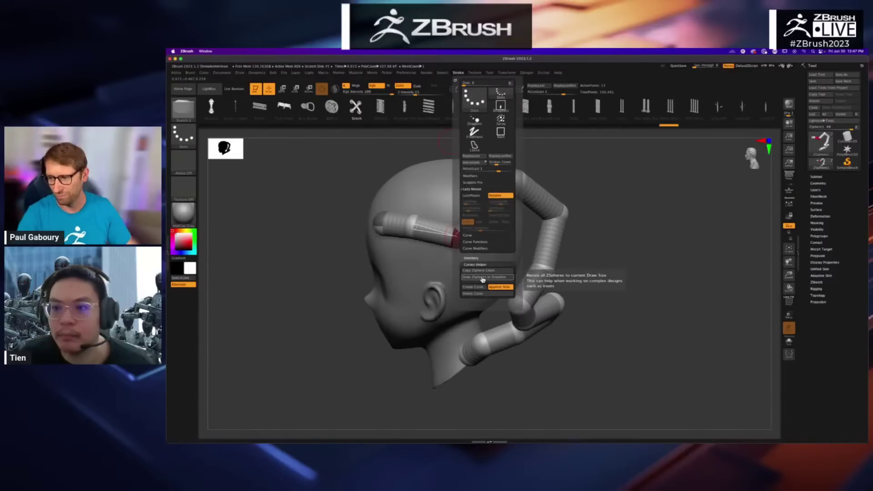
Step: Lower the draw size moderately and scale the ZSpheres to it for a medium-thin chain
{"action": "key", "text": "s"}
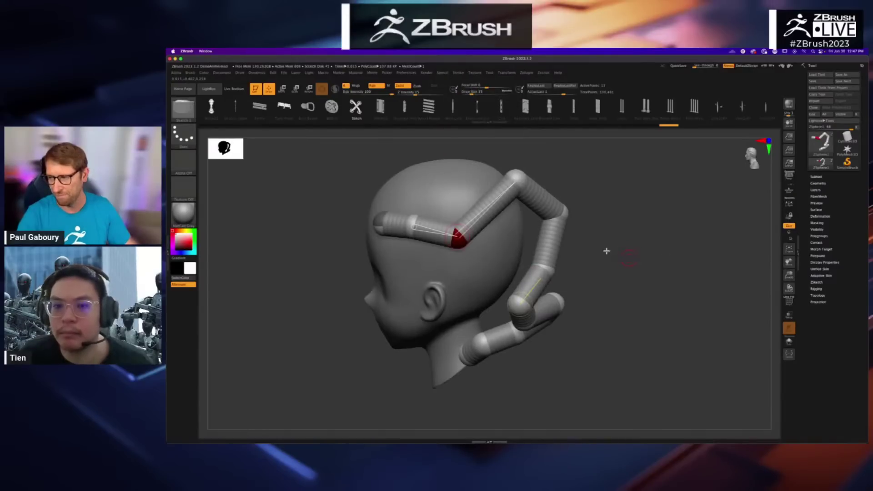
{"action": "left_click", "coordinate": [458, 72]}
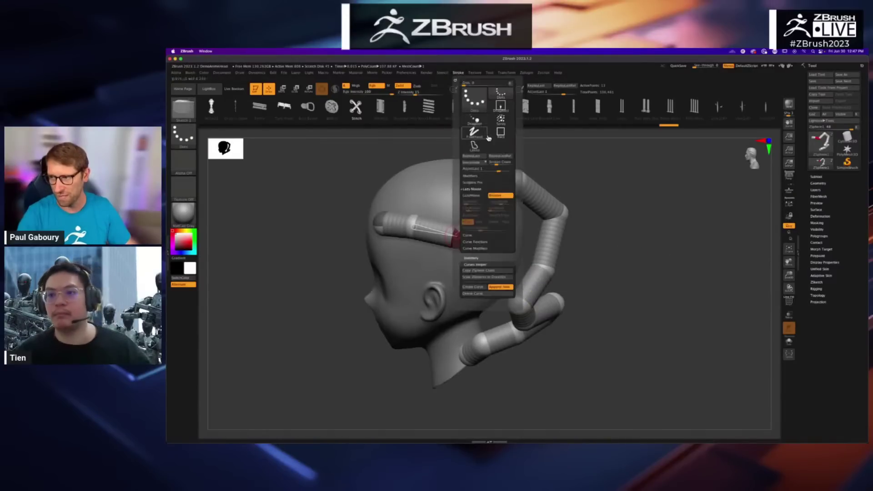
{"action": "left_click", "coordinate": [481, 277]}
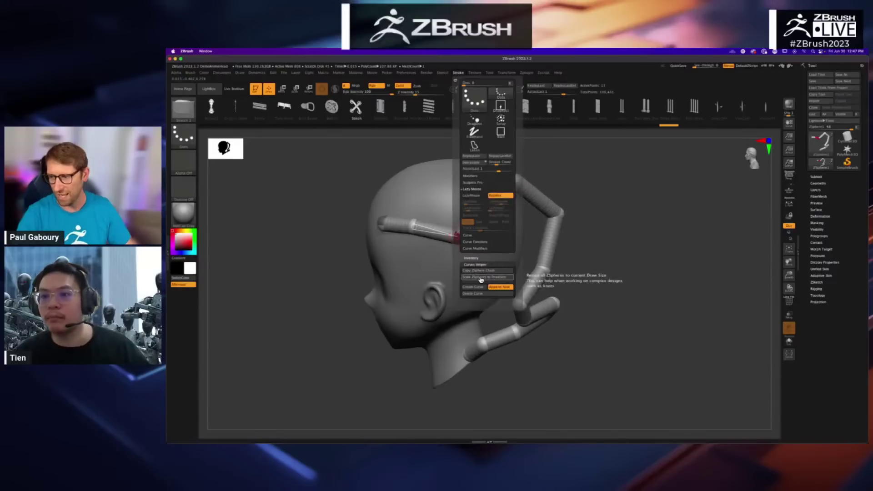
{"action": "left_click", "coordinate": [495, 272]}
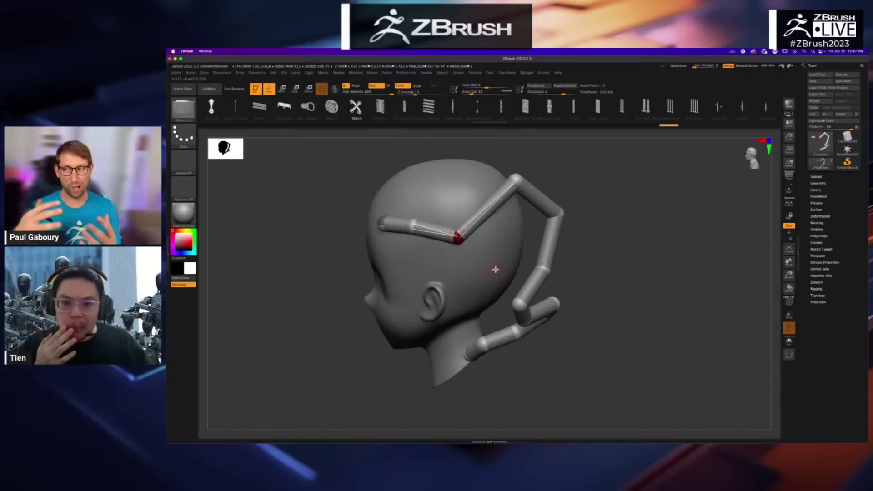
Step: Create a curve from the ZSphere chain and hide the ZSphere subtool so only the curve shows around the head
{"action": "left_click", "coordinate": [459, 74]}
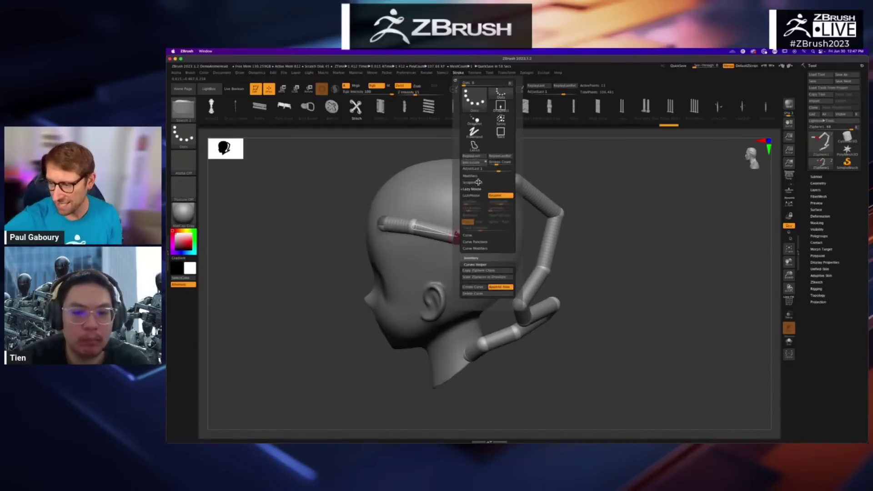
{"action": "left_click", "coordinate": [476, 288]}
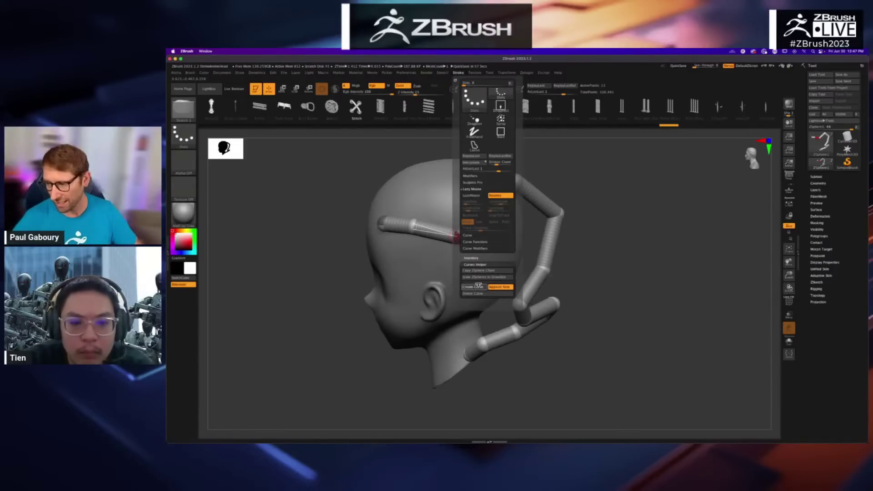
{"action": "left_click", "coordinate": [816, 176]}
{"action": "mouse_move", "coordinate": [820, 160]}
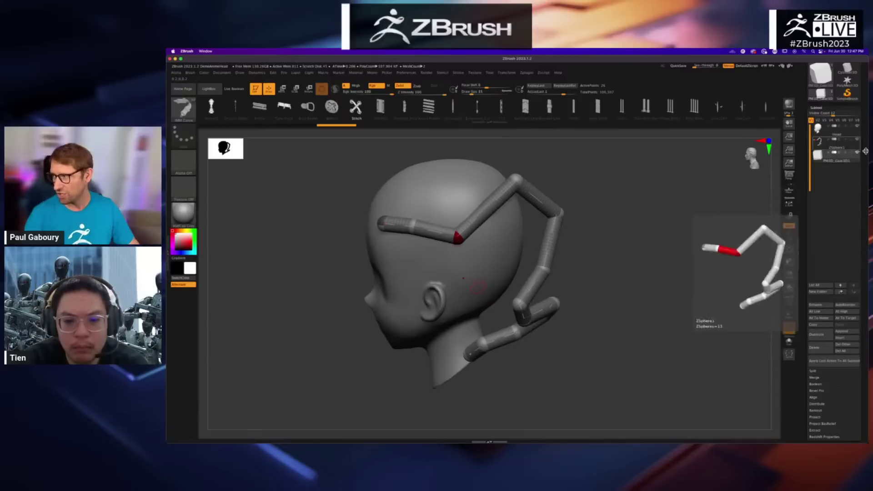
{"action": "left_click", "coordinate": [857, 139]}
{"action": "left_click_drag", "start_coordinate": [700, 237], "coordinate": [657, 251]}
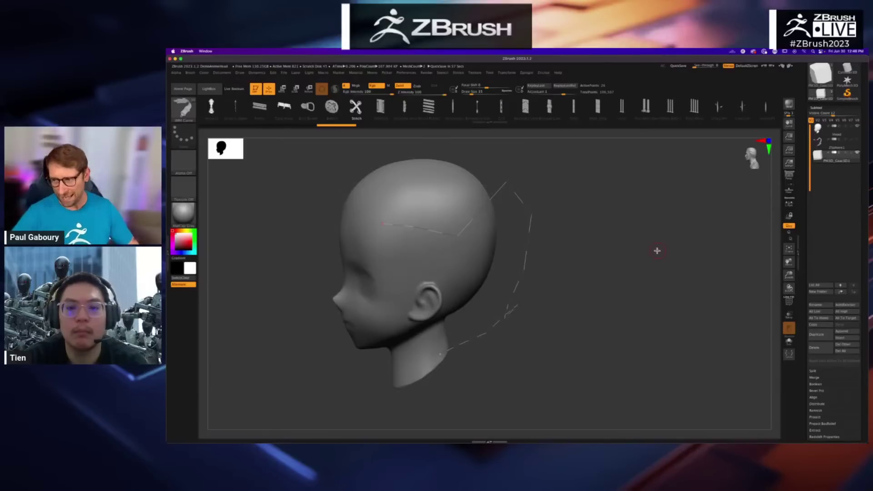
Step: Select the second ExtrudeProfile brush, choose one of its profiles and extrude it along the curve
{"action": "key", "text": "b"}
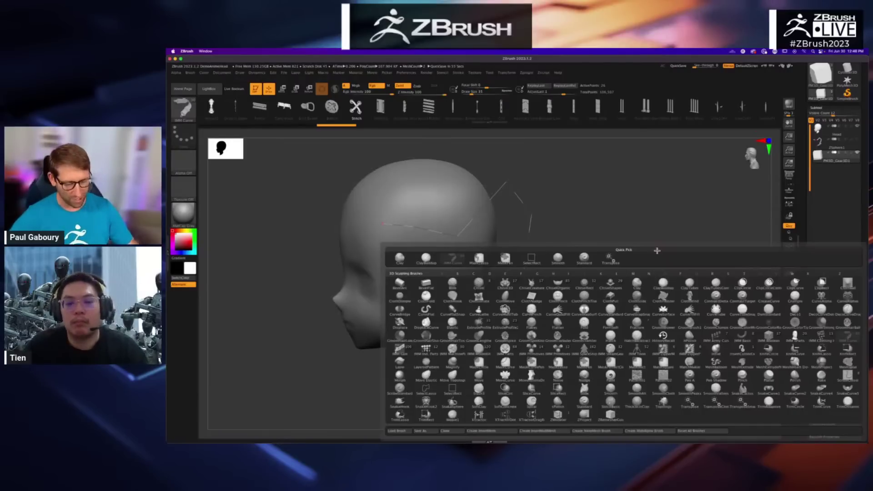
{"action": "key", "text": "e"}
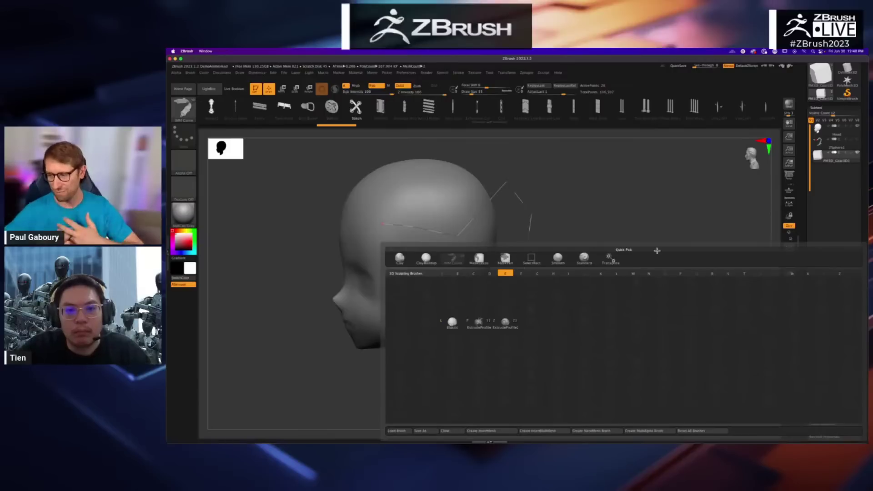
{"action": "left_click", "coordinate": [505, 323]}
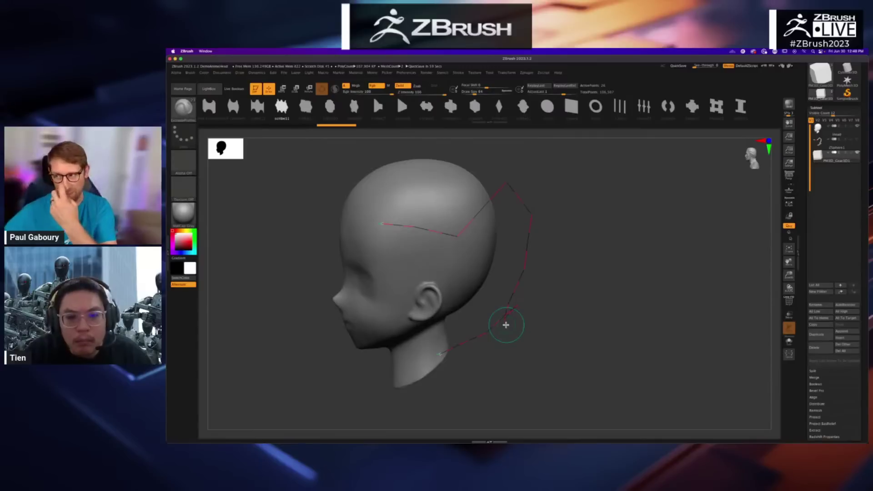
{"action": "left_click", "coordinate": [454, 112]}
{"action": "left_click", "coordinate": [520, 201]}
Step: Try the solid round profile and a notched round section profile on the curve
{"action": "left_click_drag", "start_coordinate": [588, 299], "coordinate": [611, 262]}
{"action": "left_click", "coordinate": [548, 109]}
{"action": "left_click", "coordinate": [544, 210]}
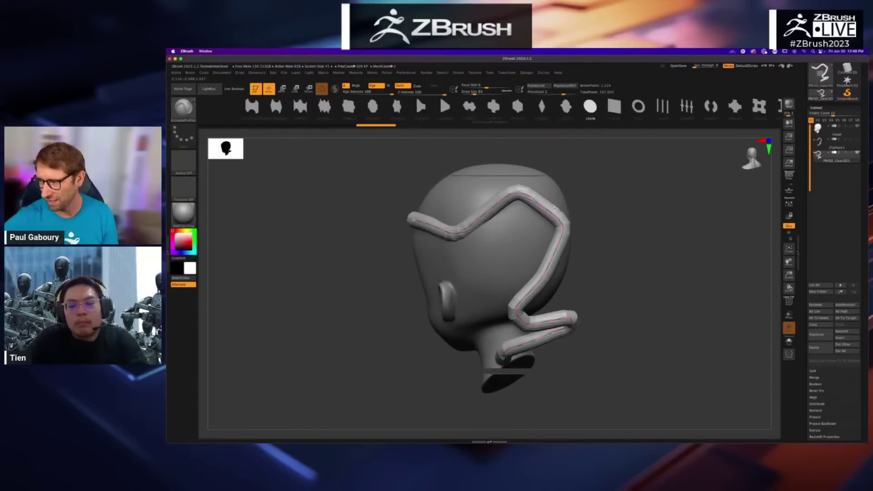
{"action": "mouse_move", "coordinate": [610, 221]}
{"action": "left_mouse_down"}
{"action": "mouse_move", "coordinate": [634, 240]}
{"action": "mouse_move", "coordinate": [634, 228]}
{"action": "left_mouse_up"}
{"action": "left_click", "coordinate": [399, 108]}
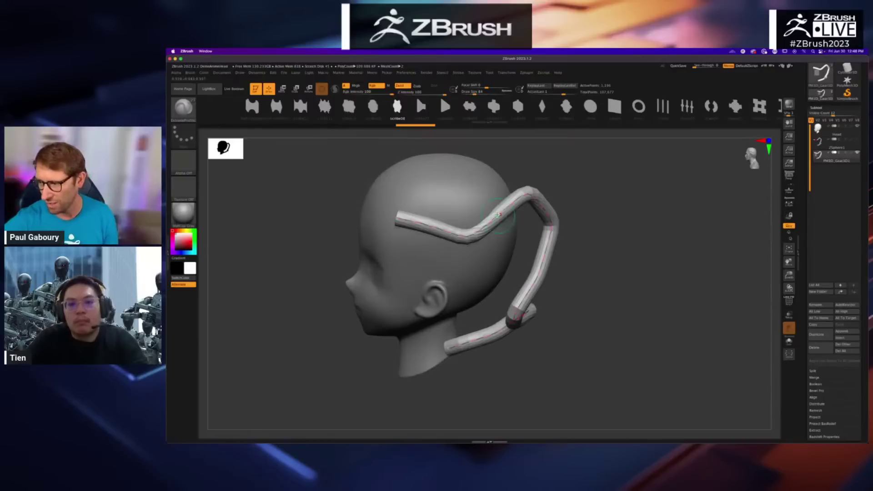
{"action": "left_click", "coordinate": [531, 202]}
Step: Try the second section profile and the shape03 profile on the curve
{"action": "mouse_move", "coordinate": [606, 273]}
{"action": "left_mouse_down"}
{"action": "mouse_move", "coordinate": [557, 248]}
{"action": "mouse_move", "coordinate": [577, 275]}
{"action": "mouse_move", "coordinate": [569, 270]}
{"action": "left_mouse_up"}
{"action": "left_click", "coordinate": [276, 109]}
{"action": "left_click", "coordinate": [574, 220]}
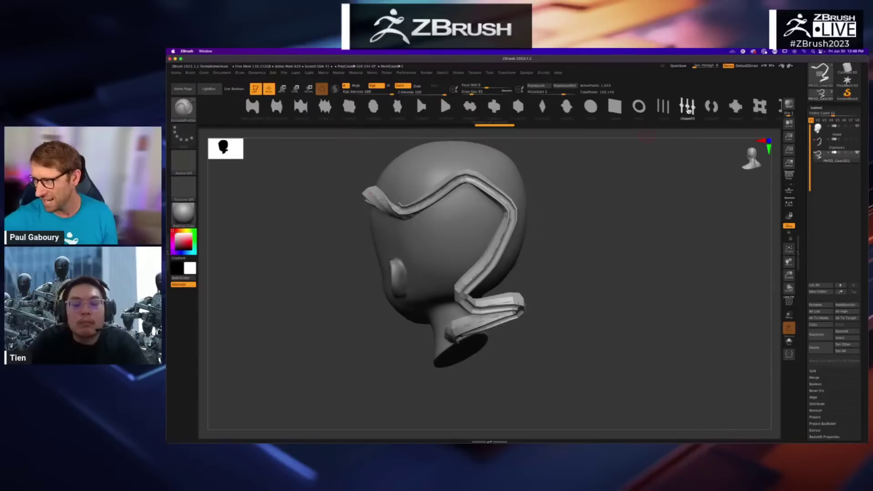
{"action": "left_click", "coordinate": [691, 108]}
{"action": "left_click", "coordinate": [514, 208]}
Step: Replace the extruded profile on the curve with shape02
{"action": "right_click_drag", "start_coordinate": [584, 254], "coordinate": [546, 204]}
{"action": "left_click", "coordinate": [769, 111]}
{"action": "left_click", "coordinate": [499, 261]}
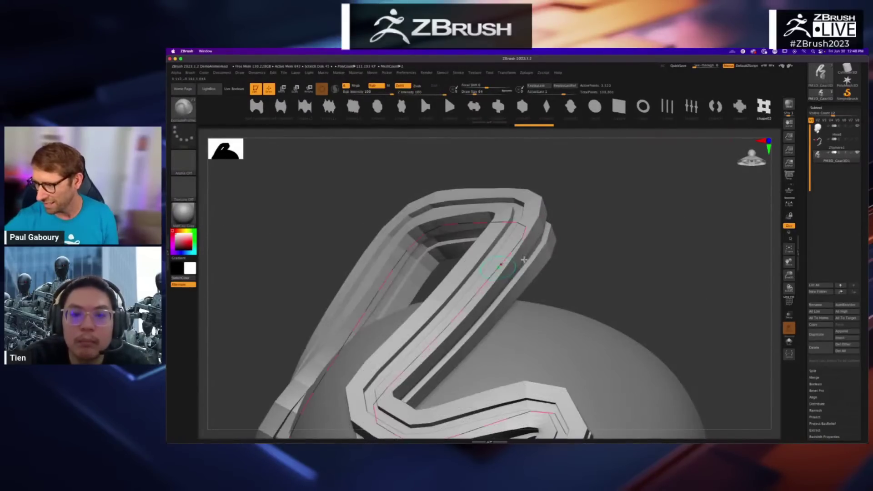
Step: Replace the extruded profile with the split double-arc shape along the whole curve
{"action": "mouse_move", "coordinate": [613, 260]}
{"action": "right_mouse_down", "text": "ctrl"}
{"action": "mouse_move", "coordinate": [571, 242]}
{"action": "mouse_move", "coordinate": [585, 264]}
{"action": "mouse_move", "coordinate": [528, 256]}
{"action": "mouse_move", "coordinate": [510, 347]}
{"action": "mouse_move", "coordinate": [493, 304]}
{"action": "mouse_move", "coordinate": [501, 329]}
{"action": "mouse_move", "coordinate": [493, 327]}
{"action": "mouse_move", "coordinate": [505, 306]}
{"action": "right_mouse_up", "text": "ctrl"}
{"action": "left_click", "coordinate": [710, 112]}
{"action": "left_click", "coordinate": [452, 270]}
Step: Reduce the draw size to about 16 and update the curve to a thin, smooth tube around the head
{"action": "key", "text": "f"}
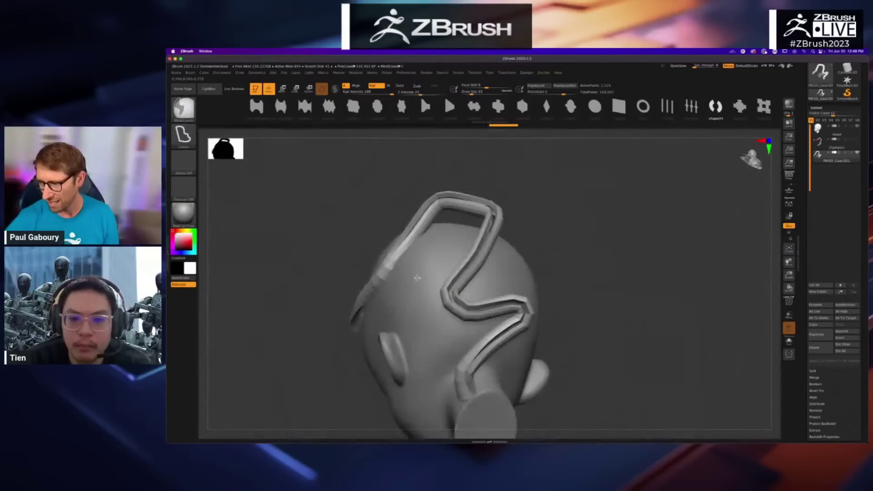
{"action": "key", "text": "s"}
{"action": "left_click_drag", "start_coordinate": [571, 250], "coordinate": [569, 250]}
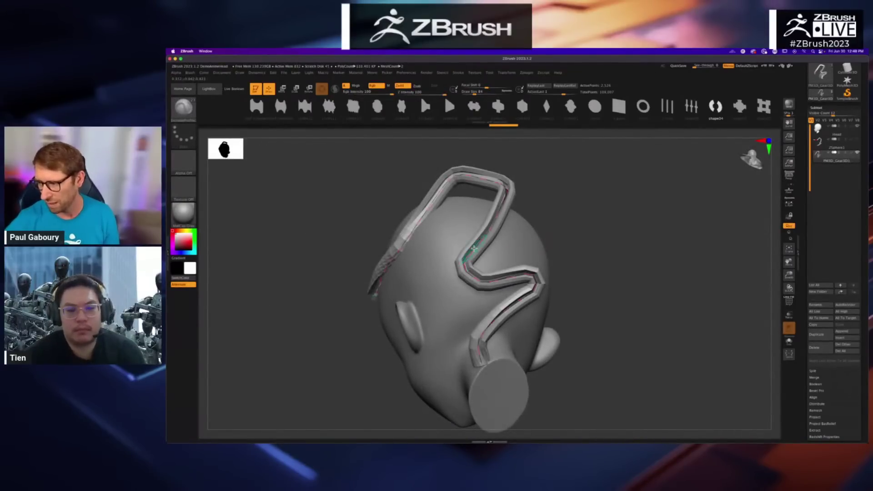
{"action": "left_click", "coordinate": [478, 250]}
{"action": "right_click_drag", "start_coordinate": [575, 255], "coordinate": [583, 251]}
{"action": "key", "text": "s"}
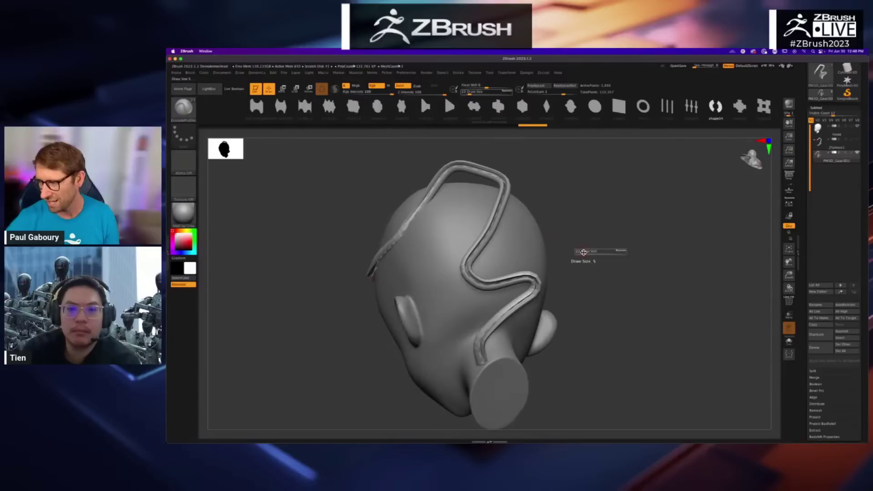
{"action": "mouse_move", "coordinate": [582, 252]}
{"action": "left_mouse_down"}
{"action": "mouse_move", "coordinate": [592, 246]}
{"action": "mouse_move", "coordinate": [582, 246]}
{"action": "left_mouse_up"}
{"action": "left_click", "coordinate": [470, 254]}
{"action": "left_click_drag", "start_coordinate": [478, 252], "coordinate": [454, 253]}
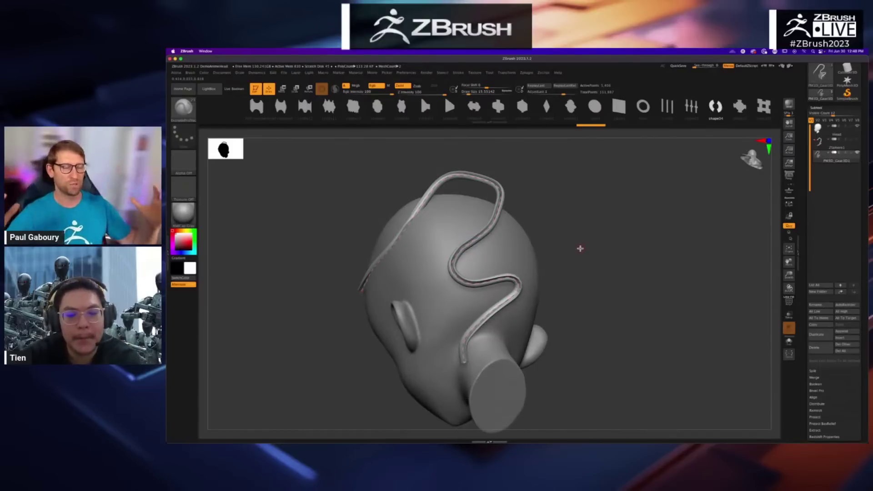
Step: Examine the finished tube around the head and the Curves Helper options in the stroke settings
{"action": "left_click_drag", "start_coordinate": [656, 253], "coordinate": [621, 291]}
{"action": "right_click_drag", "start_coordinate": [620, 291], "coordinate": [610, 273], "text": "ctrl"}
{"action": "left_click_drag", "start_coordinate": [610, 273], "coordinate": [550, 303]}
{"action": "right_click_drag", "start_coordinate": [550, 303], "coordinate": [588, 284], "text": "ctrl"}
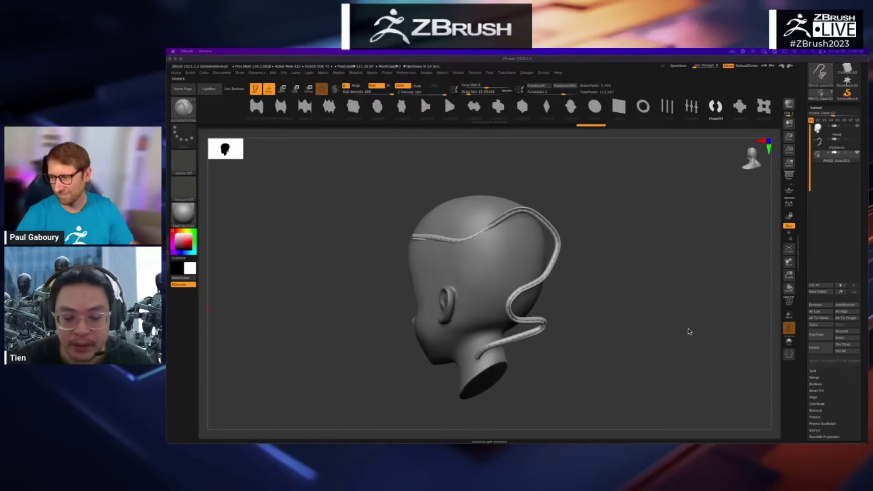
{"action": "left_click_drag", "start_coordinate": [631, 308], "coordinate": [576, 220]}
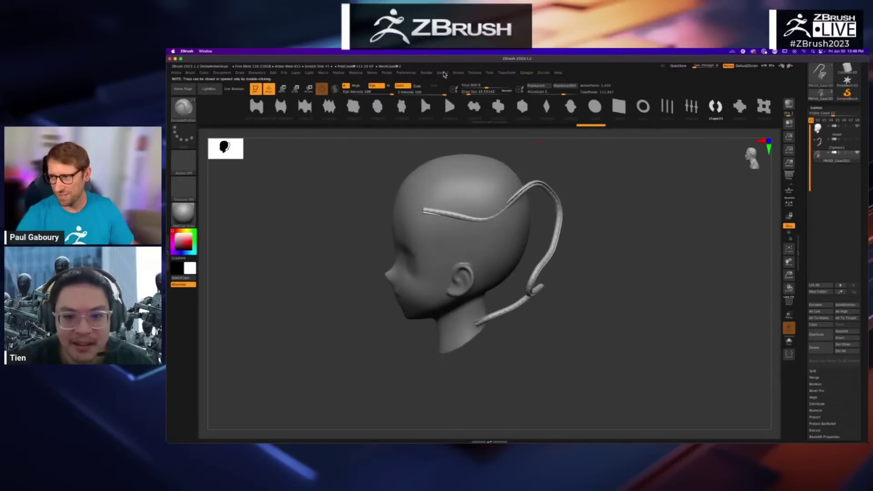
{"action": "left_click", "coordinate": [458, 72]}
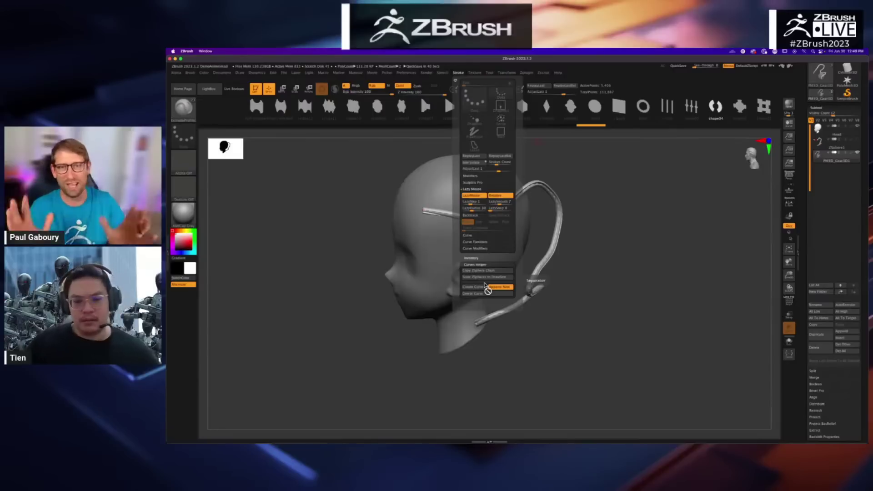
{"action": "left_click", "coordinate": [486, 286]}
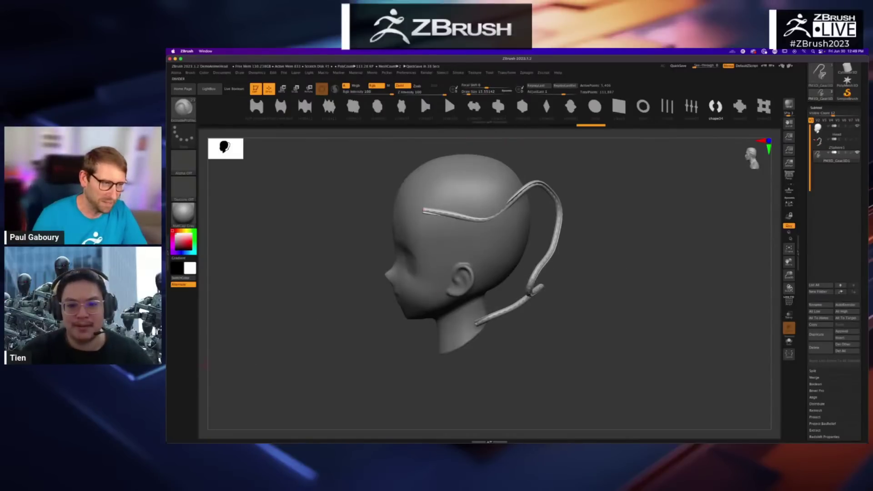